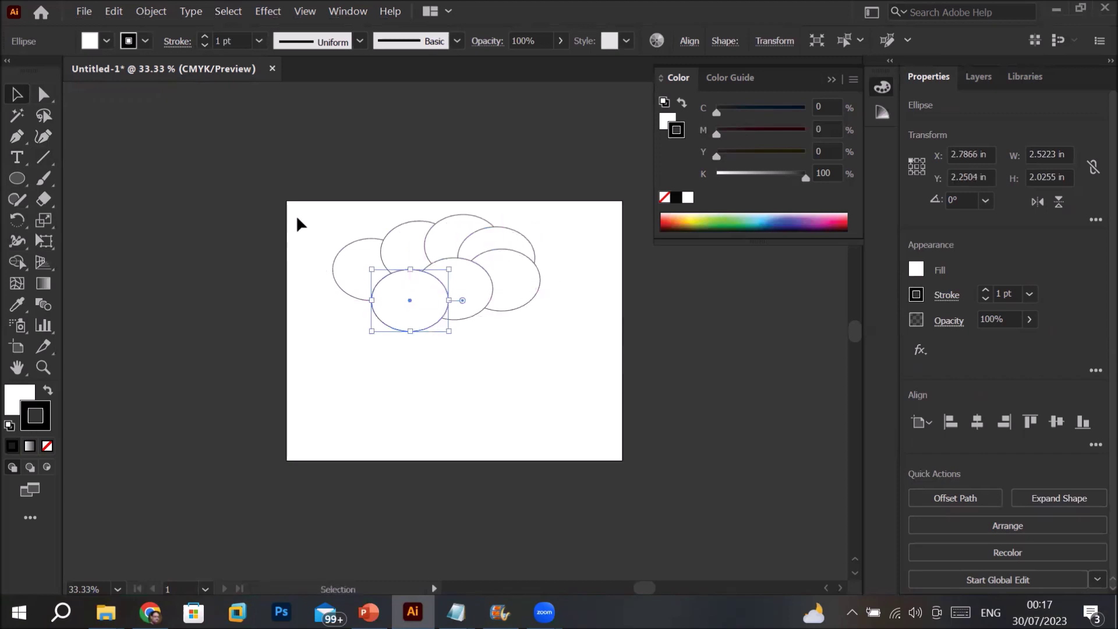
Unite the overlapping ellipses into one cloud shape and give it a dark blue fill with no stroke
left_click_drag(299, 213, 587, 353)
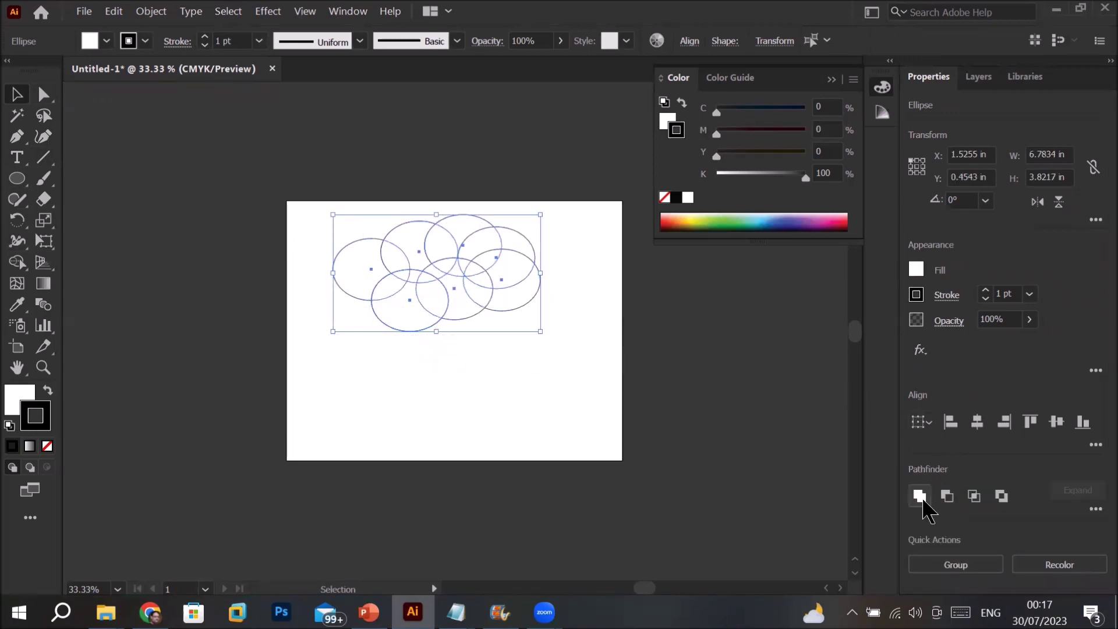
left_click(919, 495)
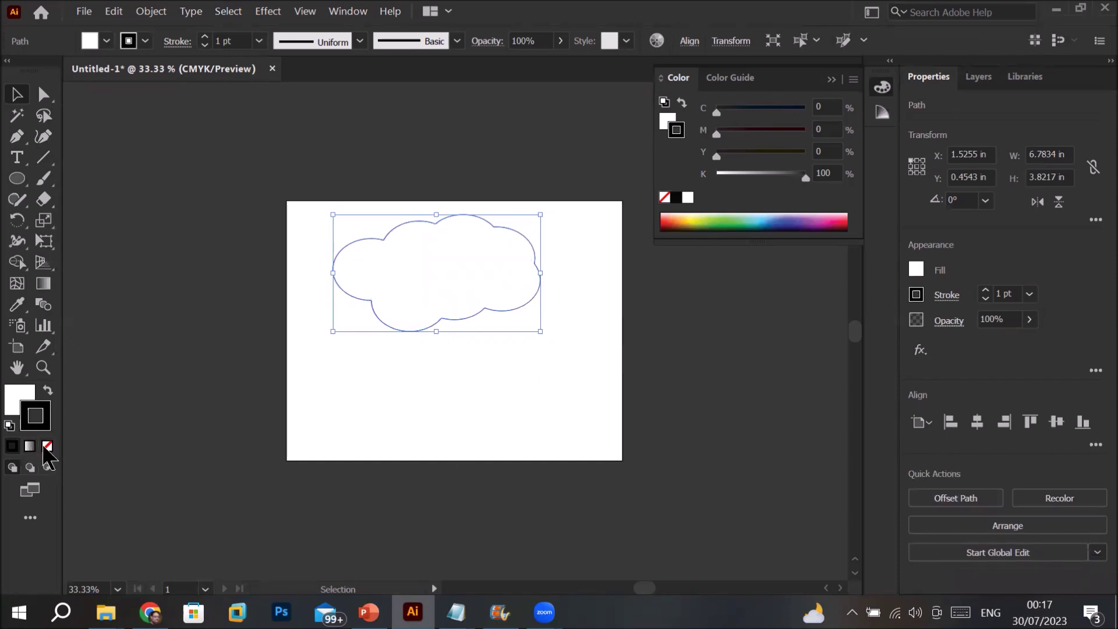
left_click(47, 447)
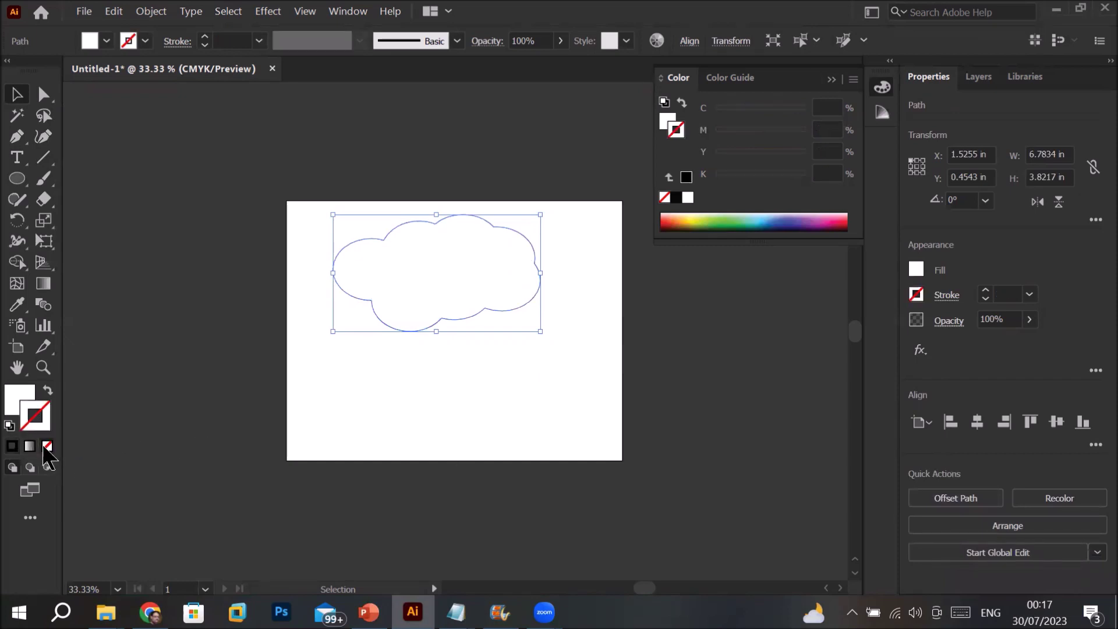
left_click(17, 395)
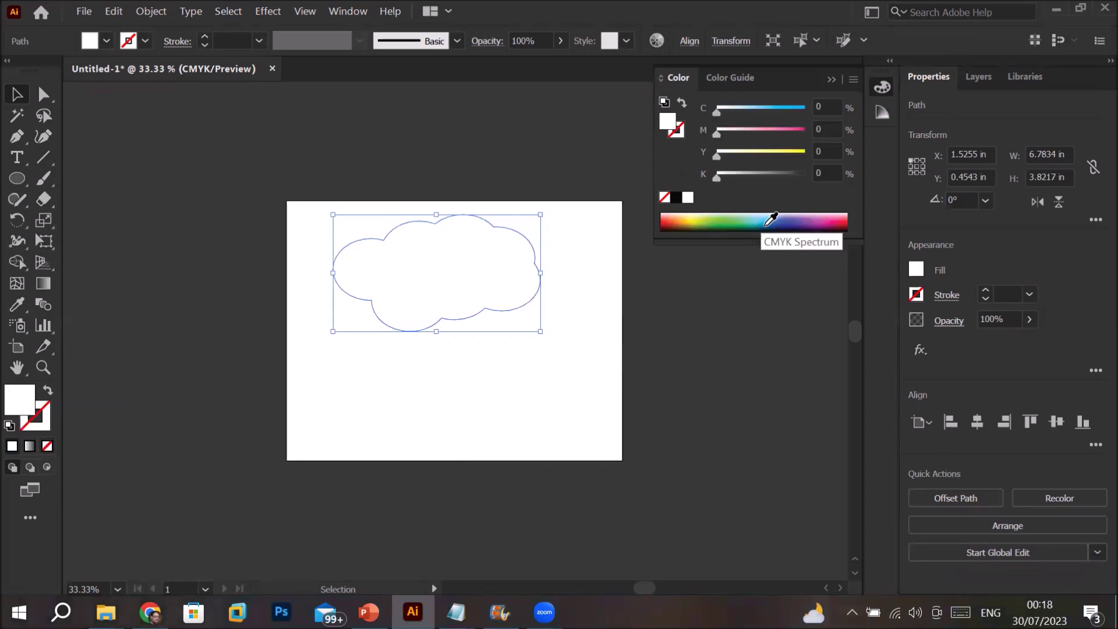
left_click(769, 218)
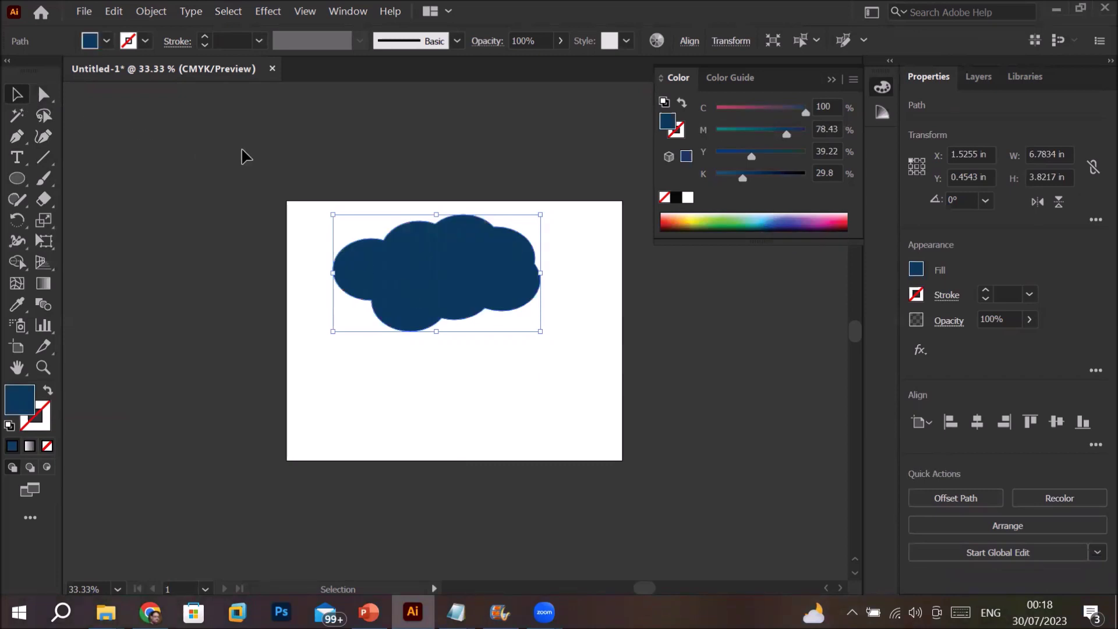
Duplicate the dark blue cloud and place one cloud partly over the other in the lower part of the artboard
key("alt")
left_click_drag(413, 274, 432, 257)
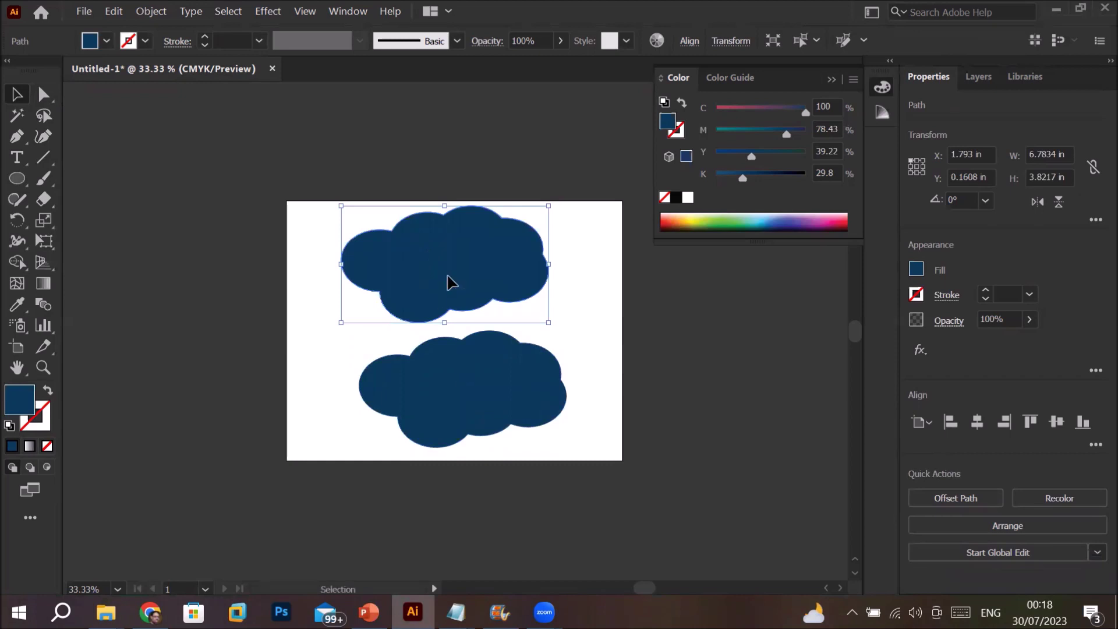
left_click_drag(448, 283, 506, 366)
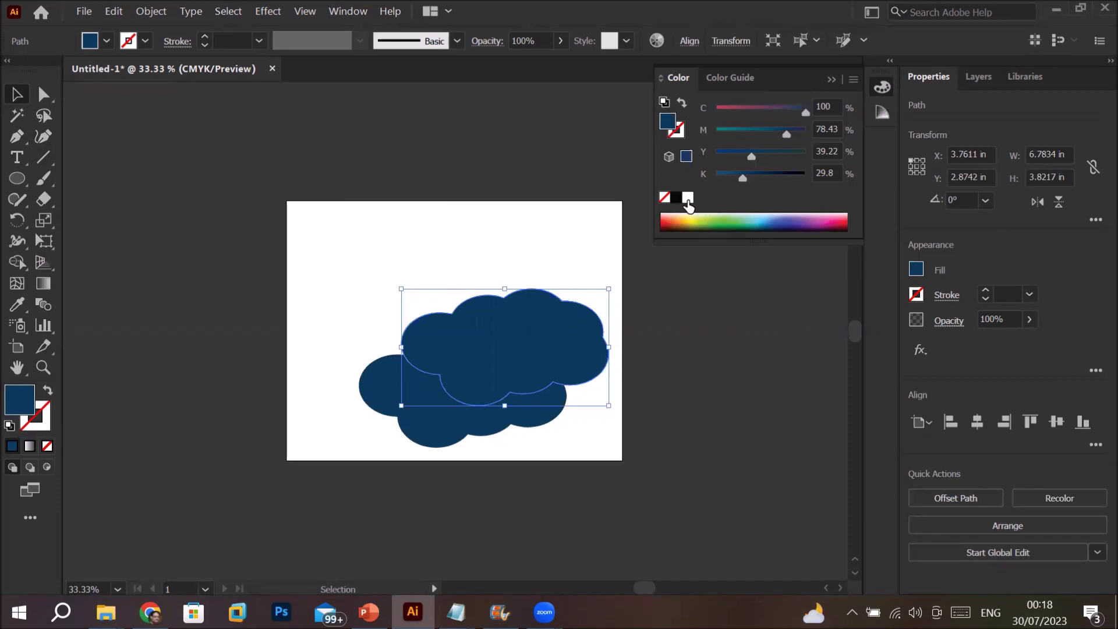
Fill the front cloud white, shrink it to about 2.9 by 1.6 in and center it inside the blue cloud
left_click(688, 199)
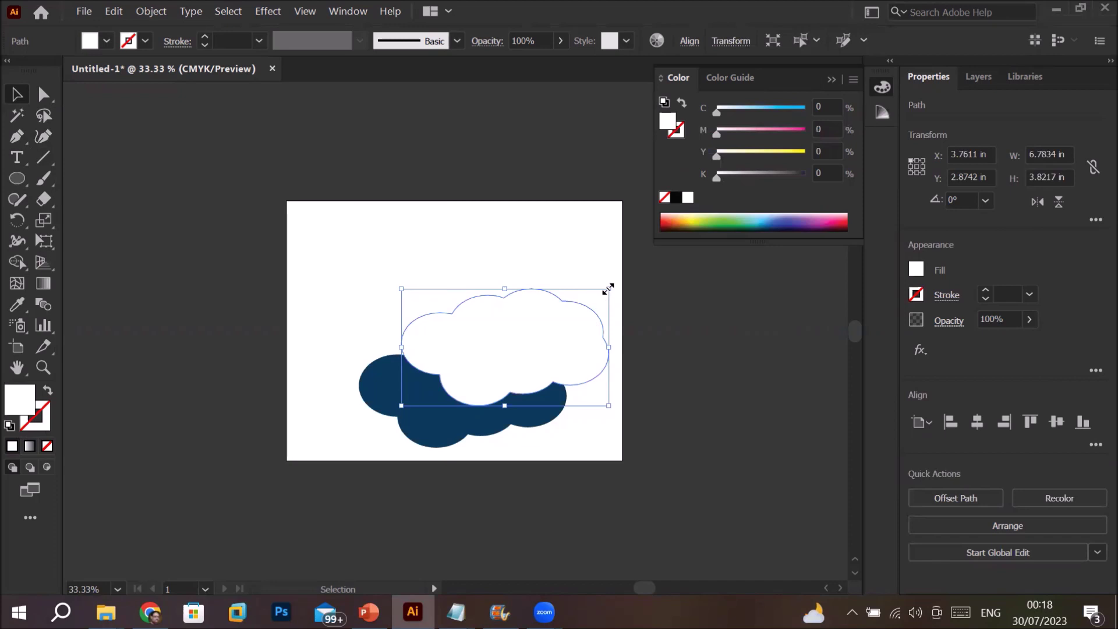
left_click_drag(608, 288, 524, 359)
left_click_drag(460, 381, 482, 386)
Make a blend between the small white cloud and the large blue cloud
left_click_drag(331, 329, 595, 456)
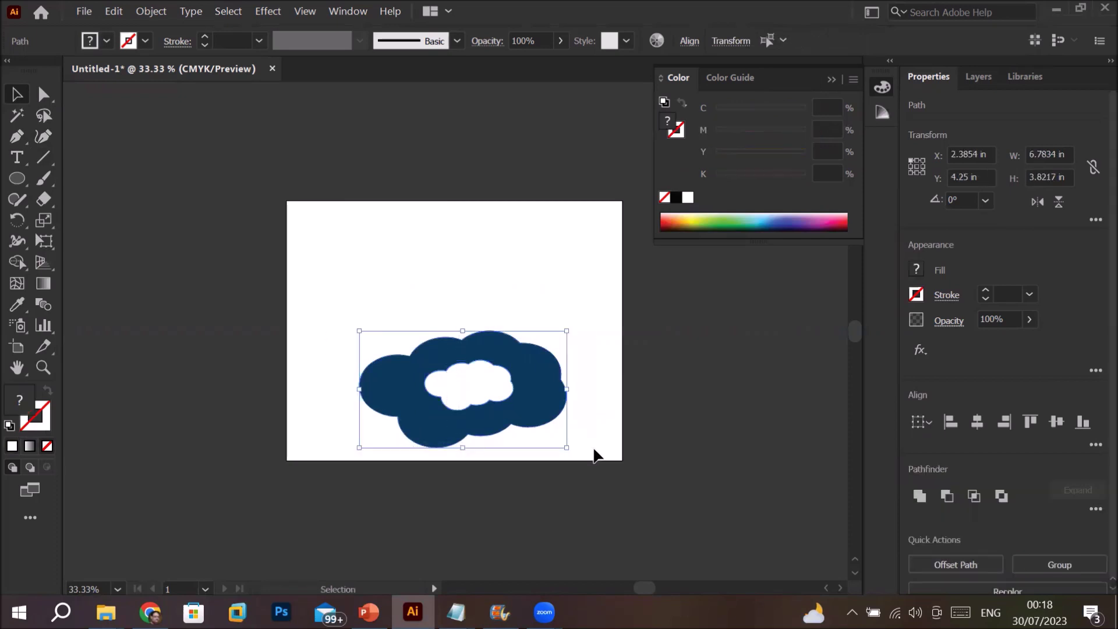
key("ctrl+8")
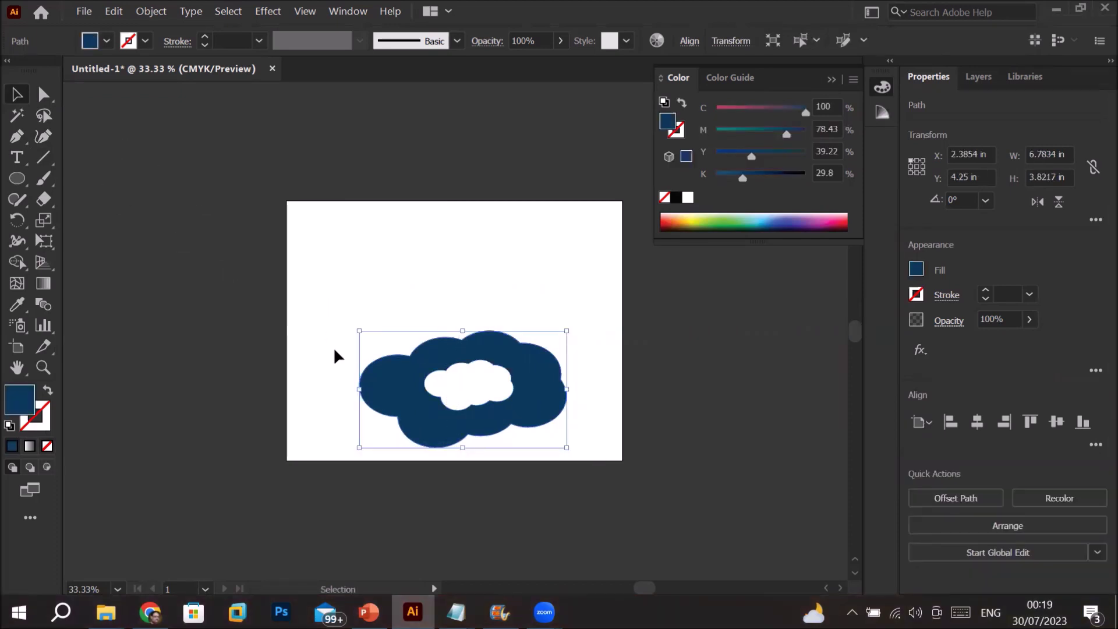
left_click_drag(322, 306, 619, 466)
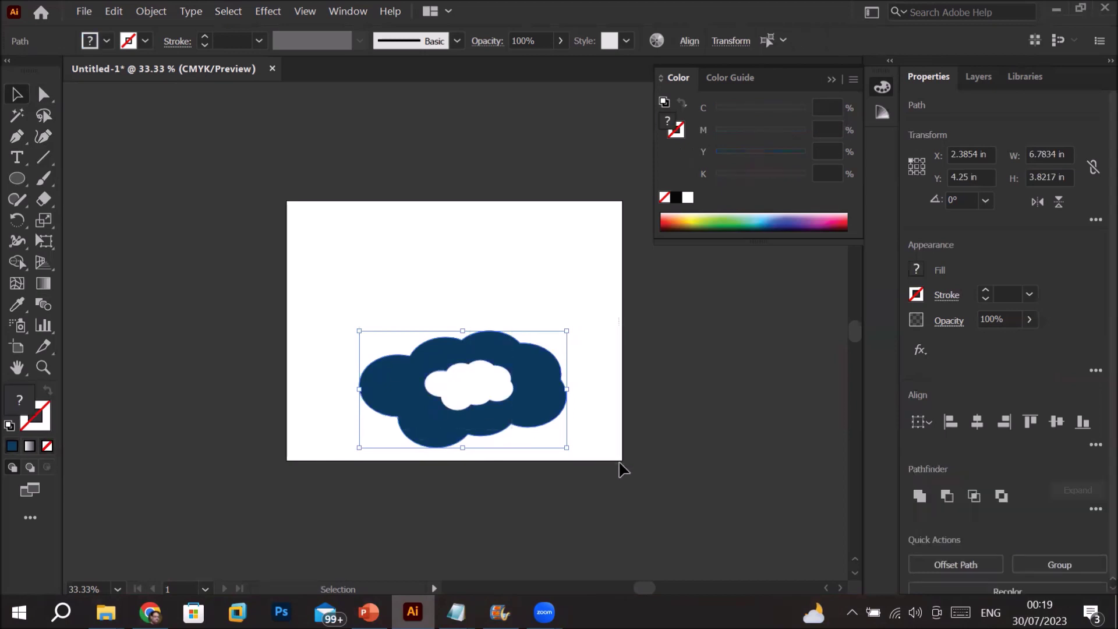
left_click(150, 13)
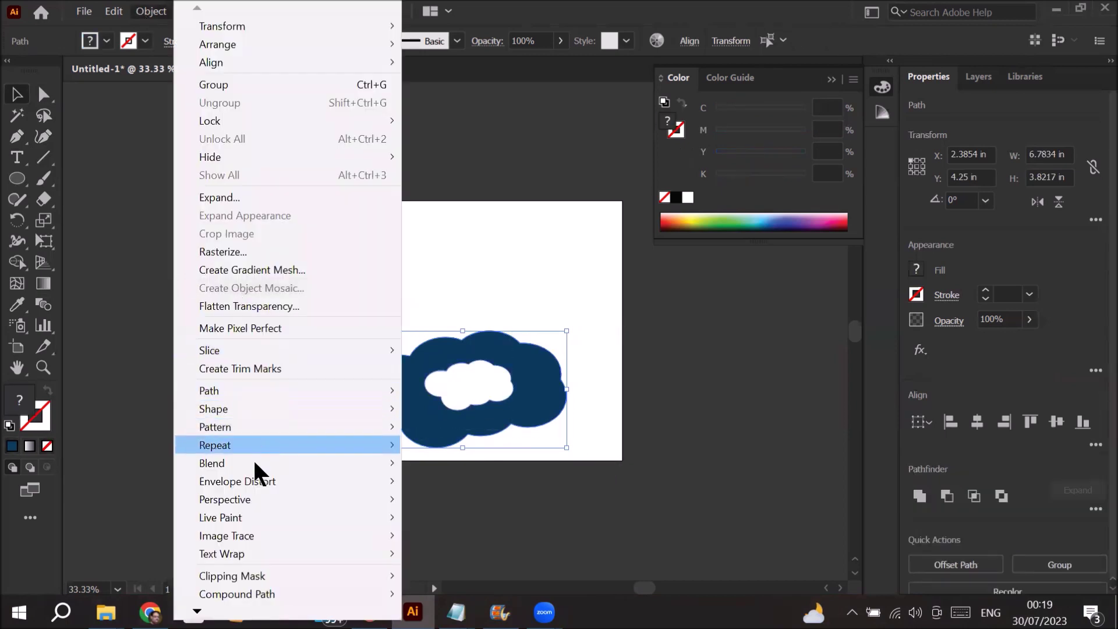
mouse_move(382, 465)
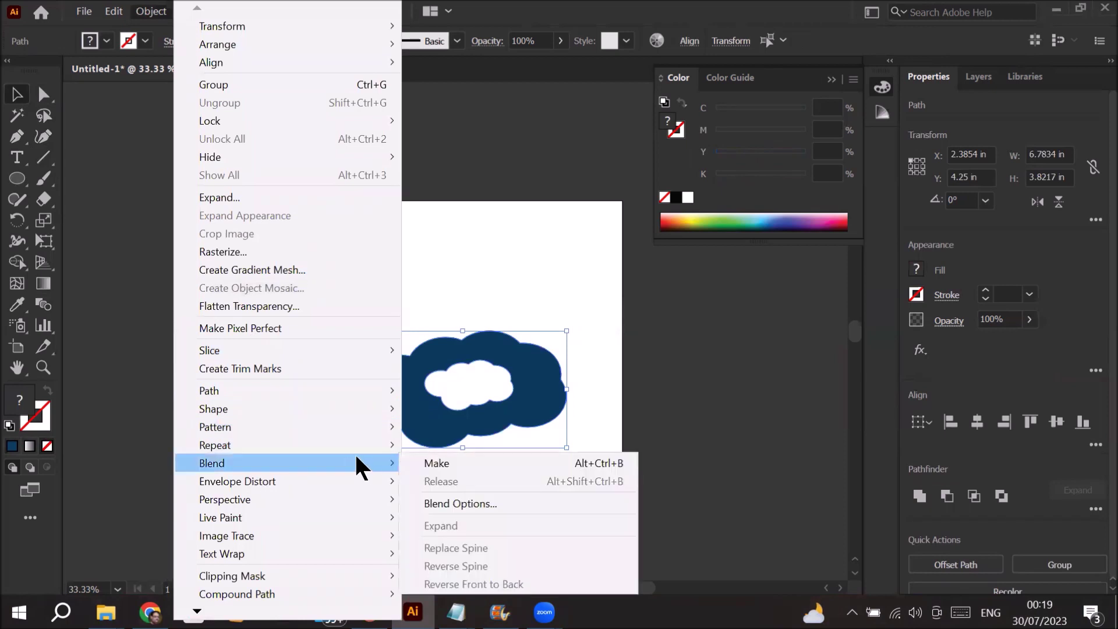
left_click(437, 463)
left_click(453, 230)
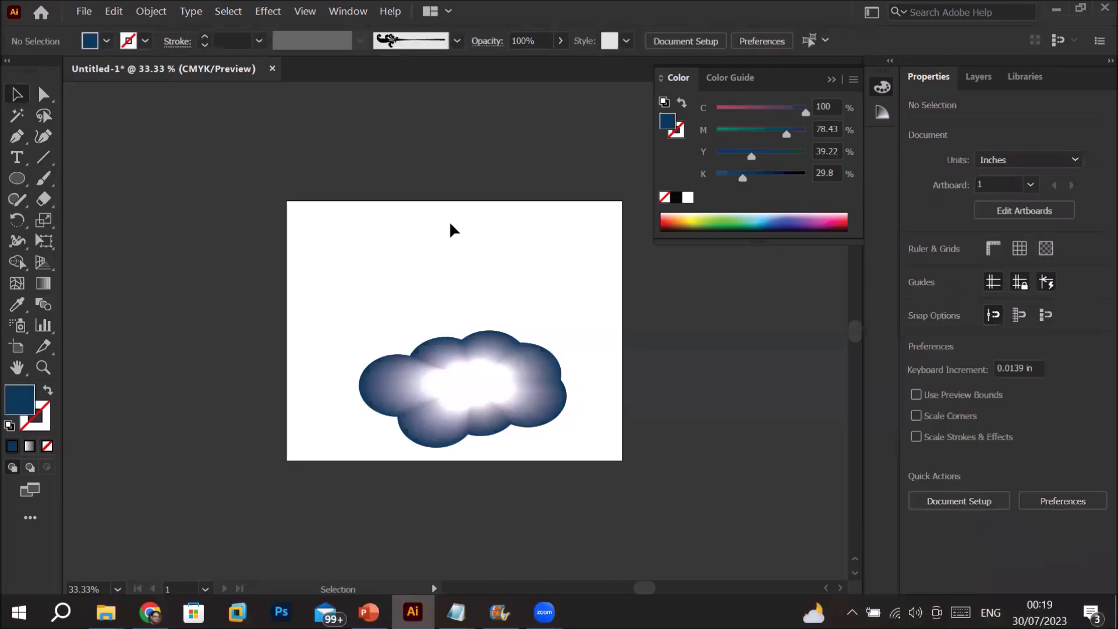
Set the cloud blend's spacing to Specified Steps, raise the step count, and deselect the blend
left_click(473, 383)
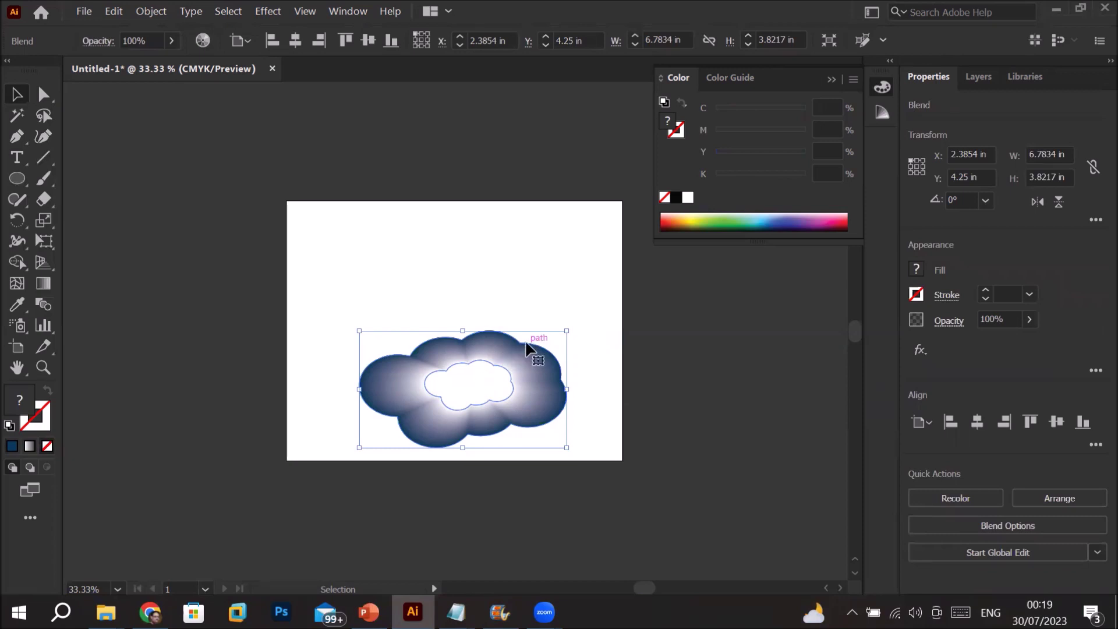
double_click(43, 304)
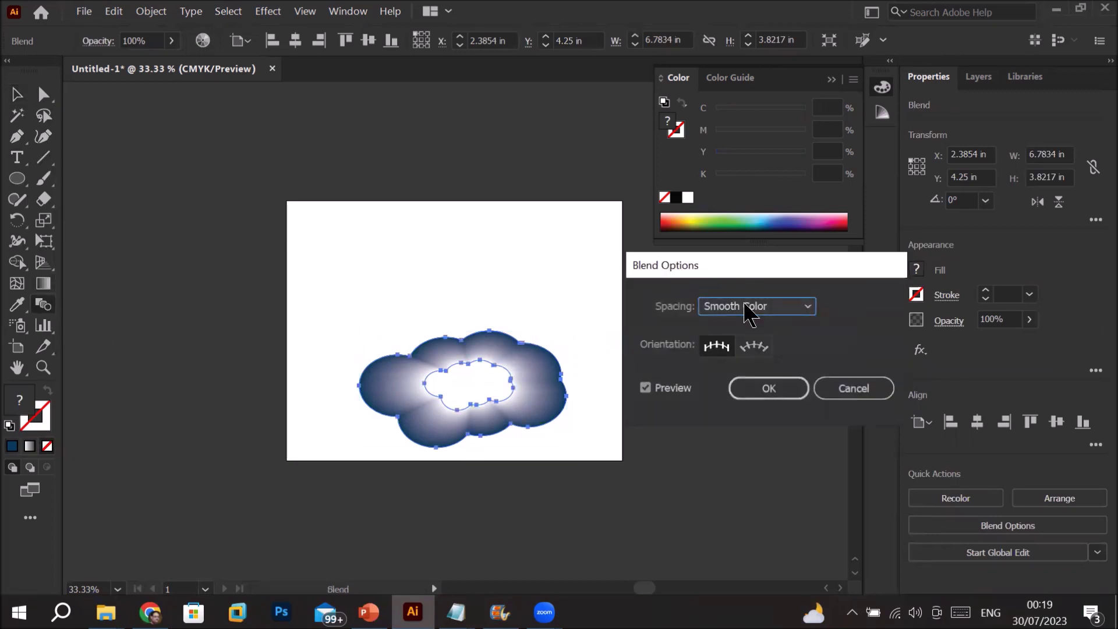
left_click(756, 306)
left_click(763, 345)
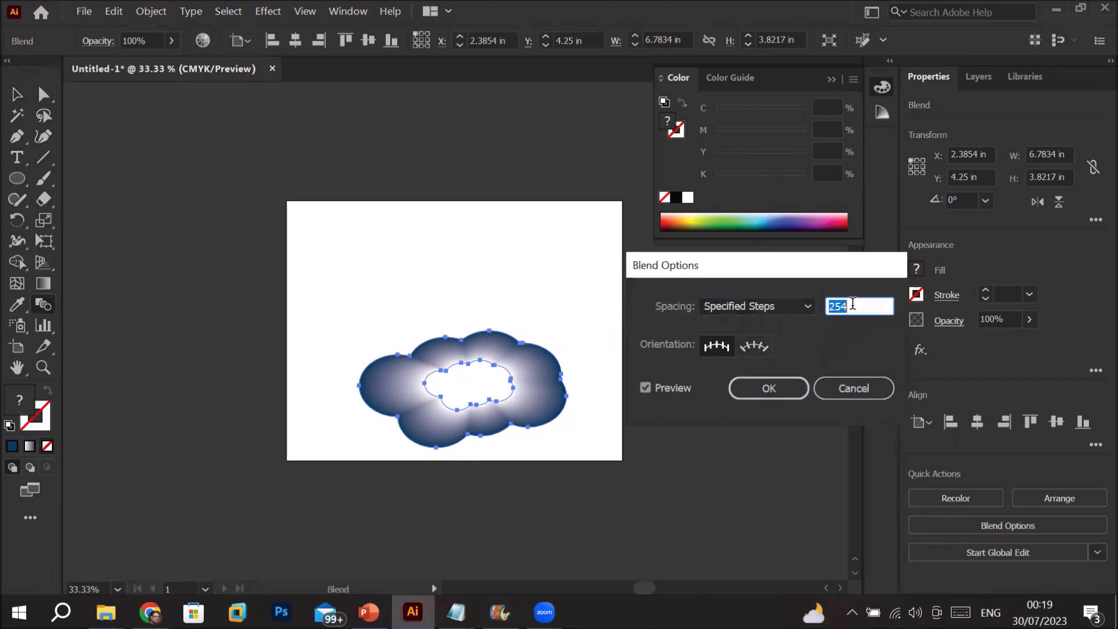
key("Up")
left_click(752, 389)
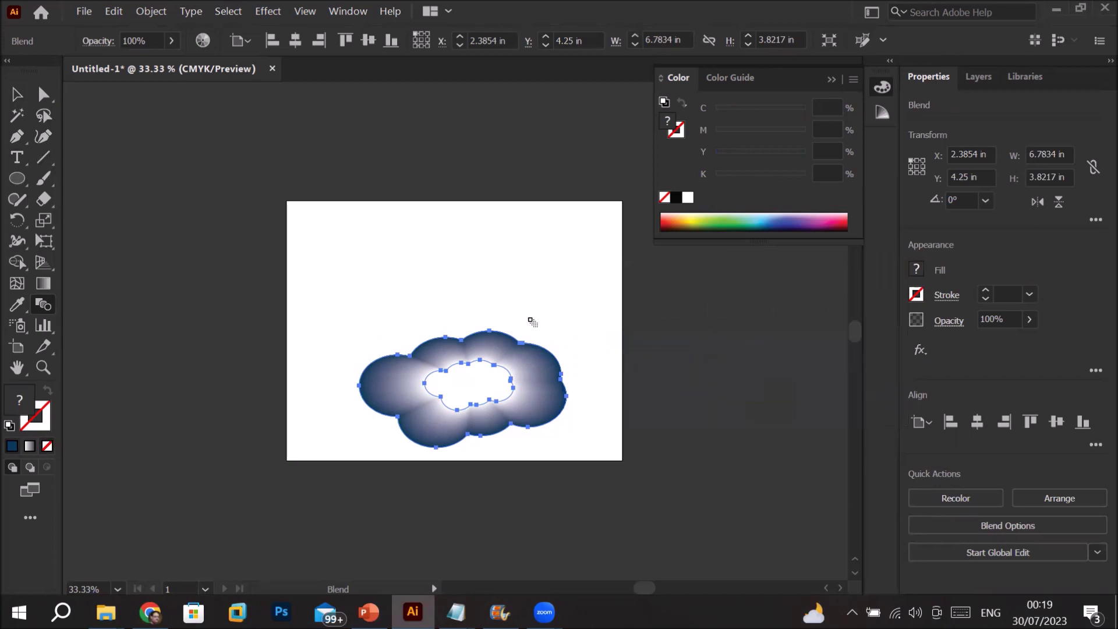
left_click(21, 98)
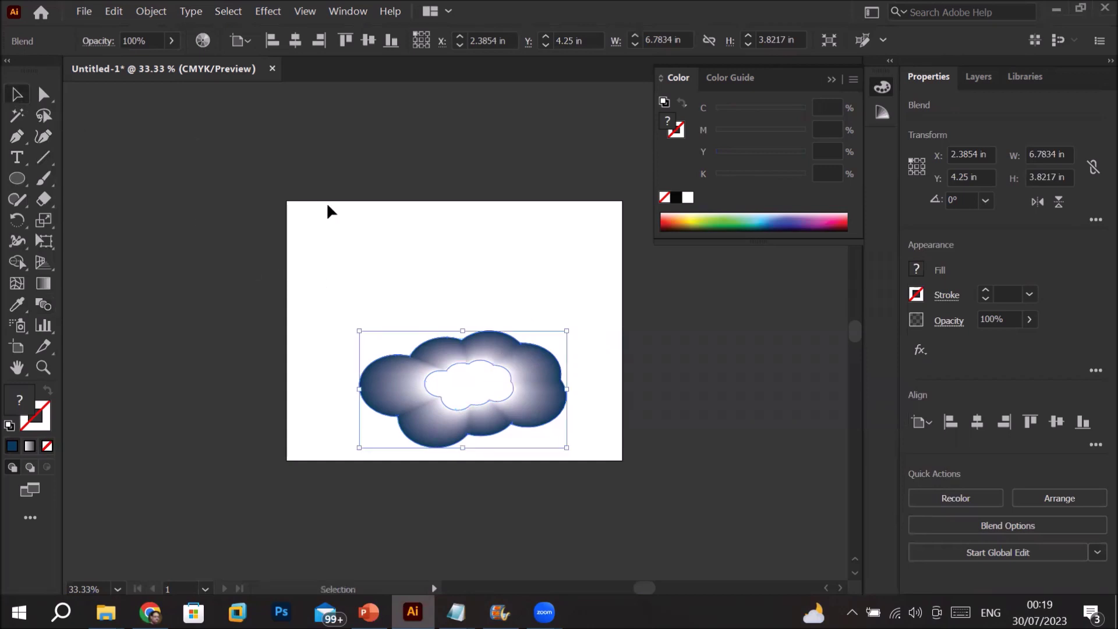
left_click(330, 210)
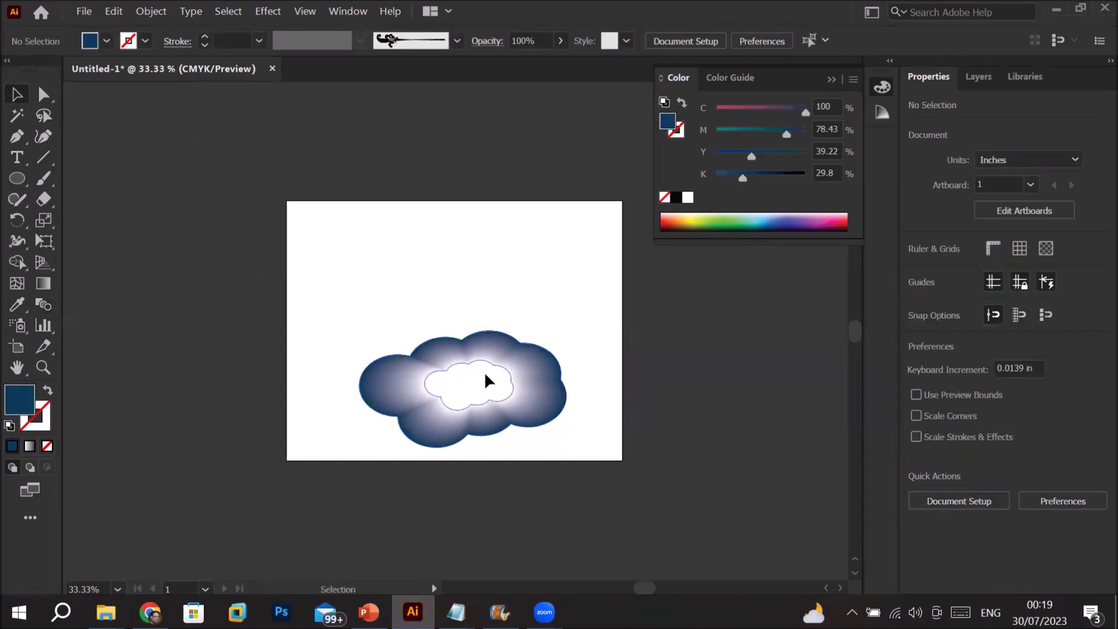
Isolate the blend and shrink its inner white cloud to about 1.88 by 1.08 in, keeping it centered
left_click(504, 374)
double_click(492, 377)
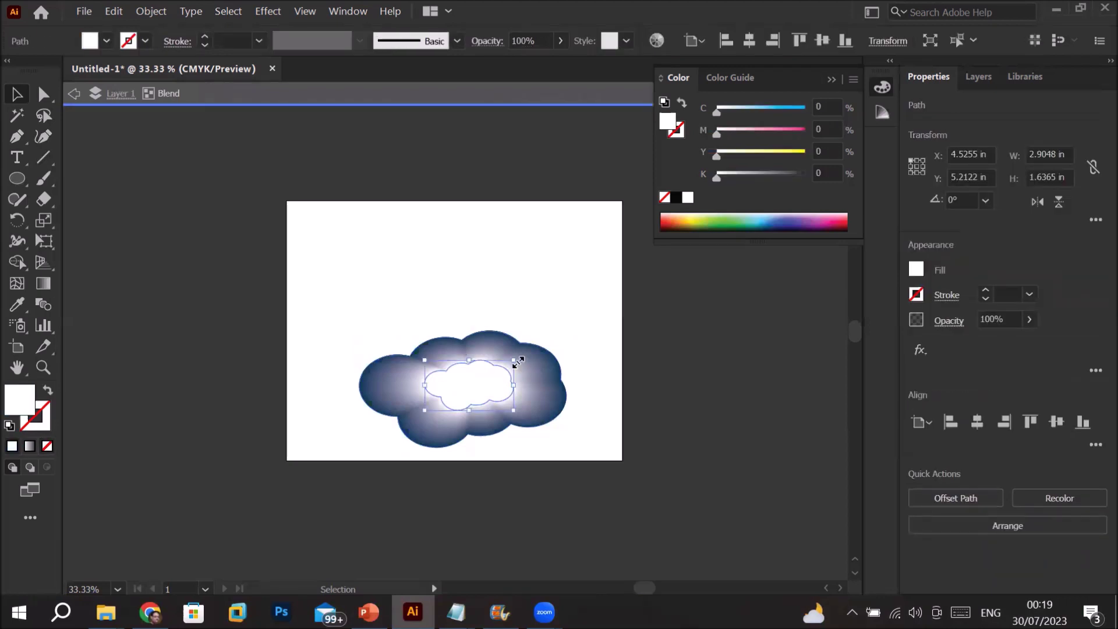
left_click_drag(517, 362, 474, 392)
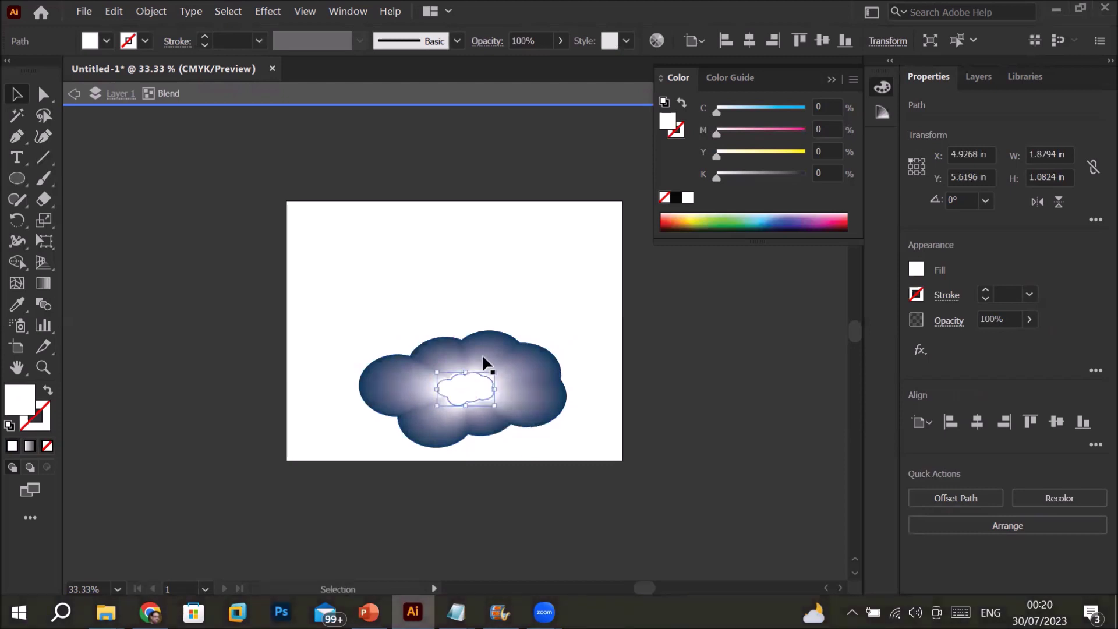
left_click(536, 298)
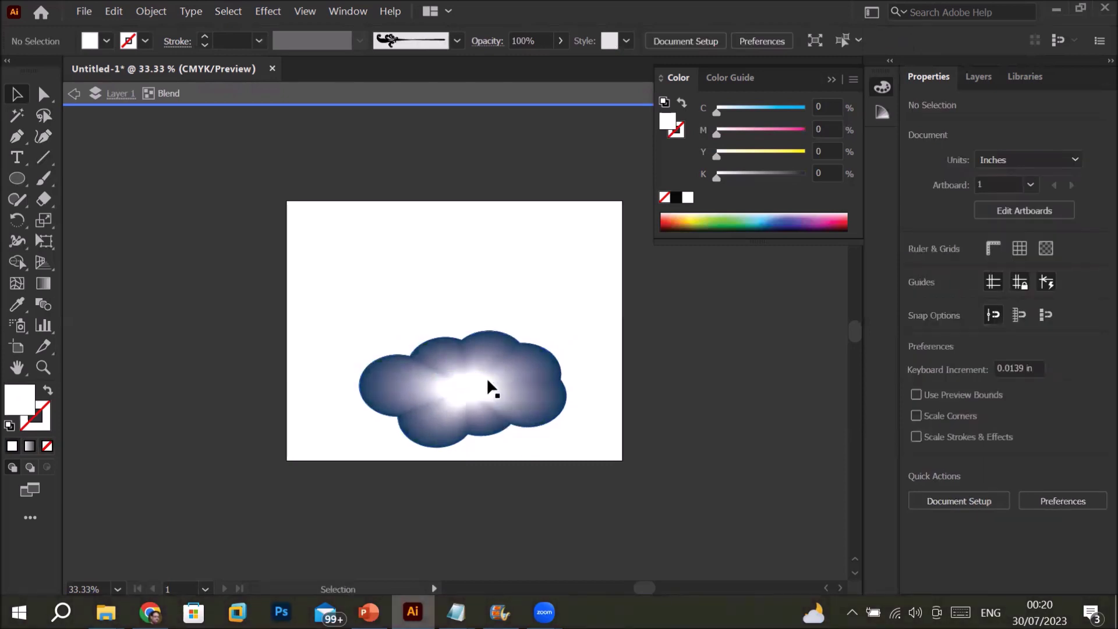
Recolor the blend's outer cloud to bright blue (C 96.08, M 69.41, Y 5.49, K 0.39) and exit isolation mode
left_click(486, 395)
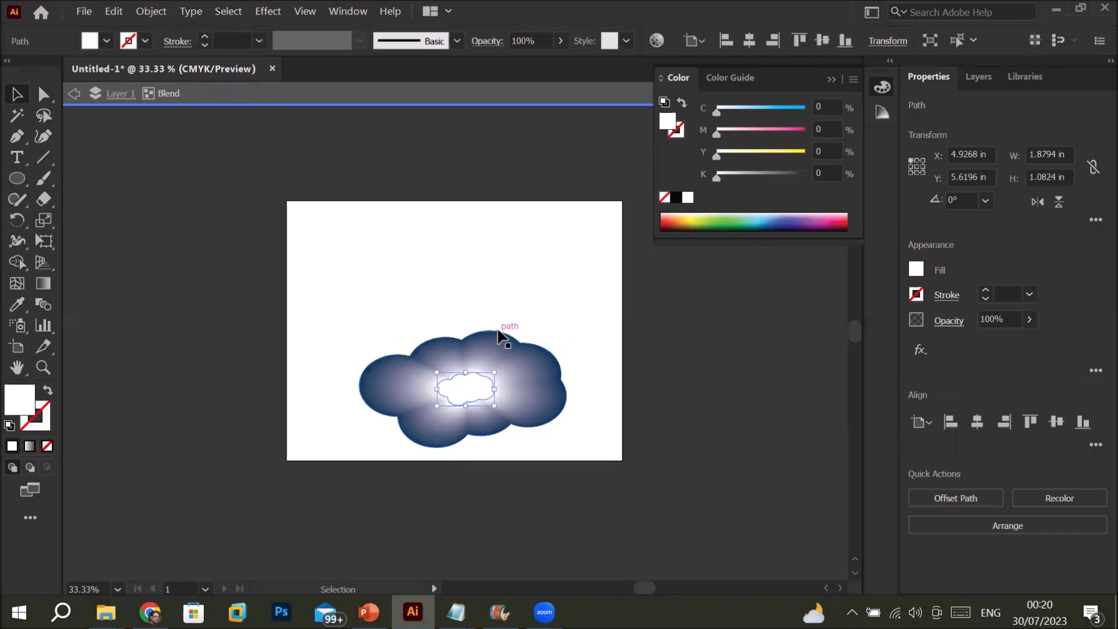
left_click(499, 348)
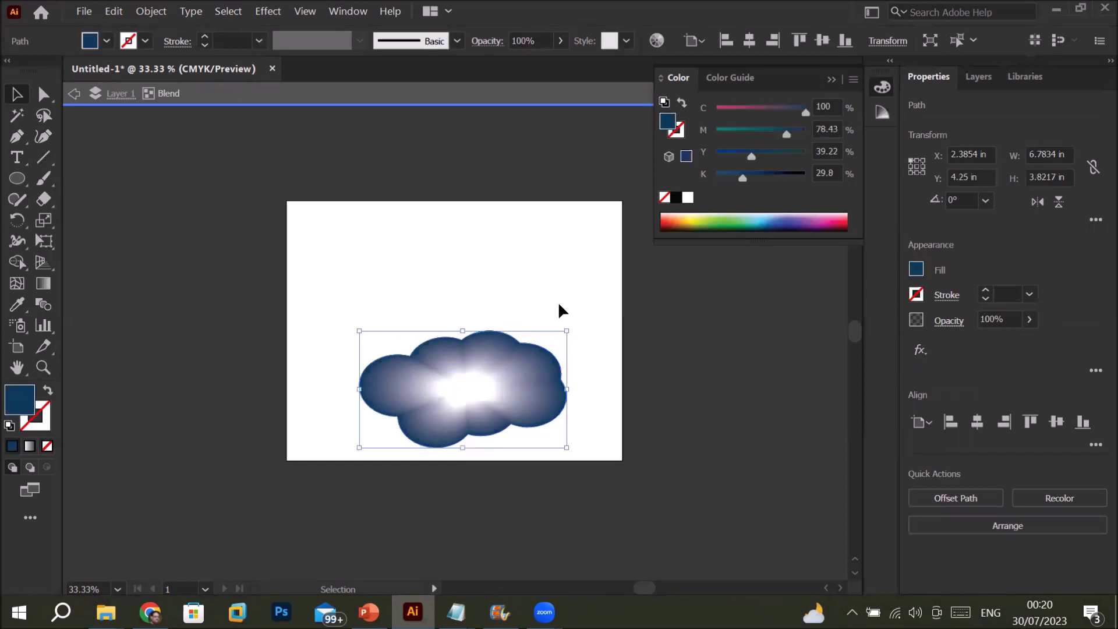
left_click(761, 223)
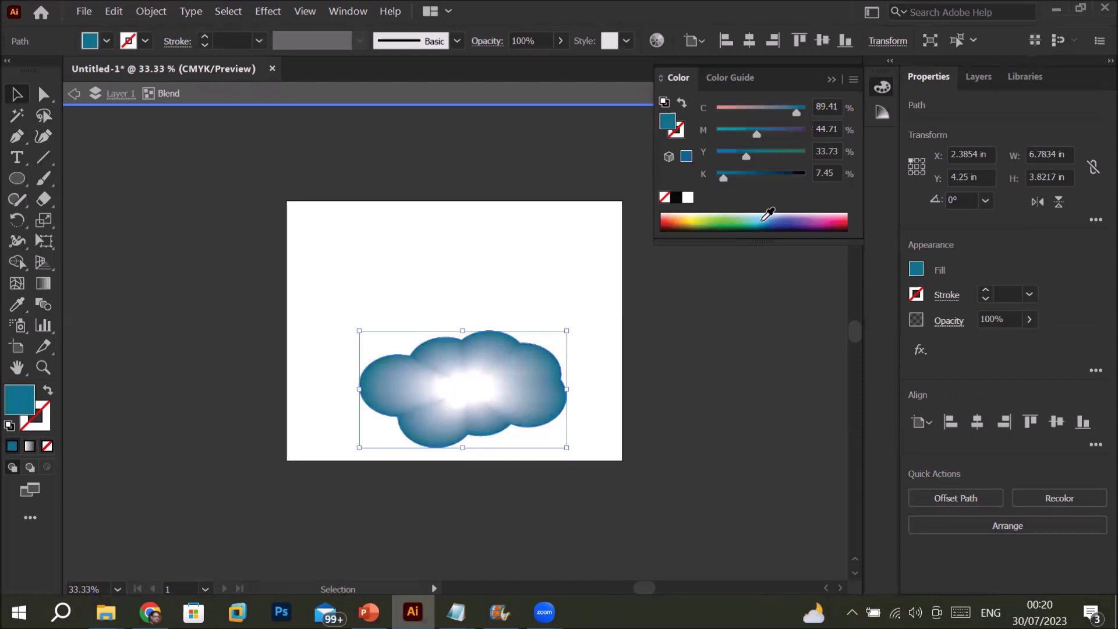
left_click(772, 225)
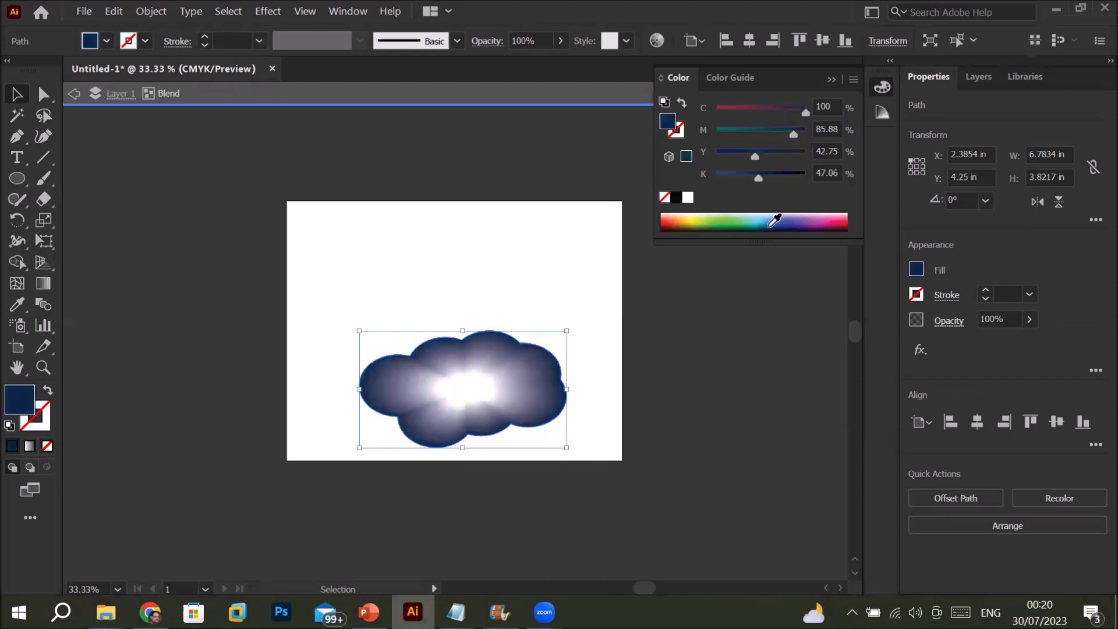
left_click(771, 225)
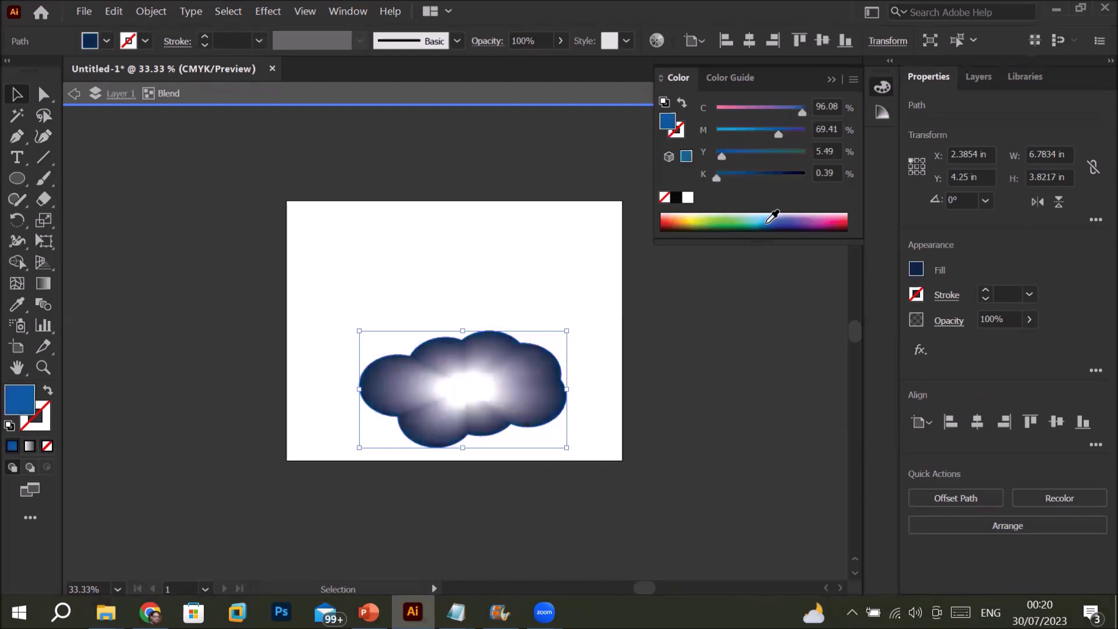
left_click(550, 268)
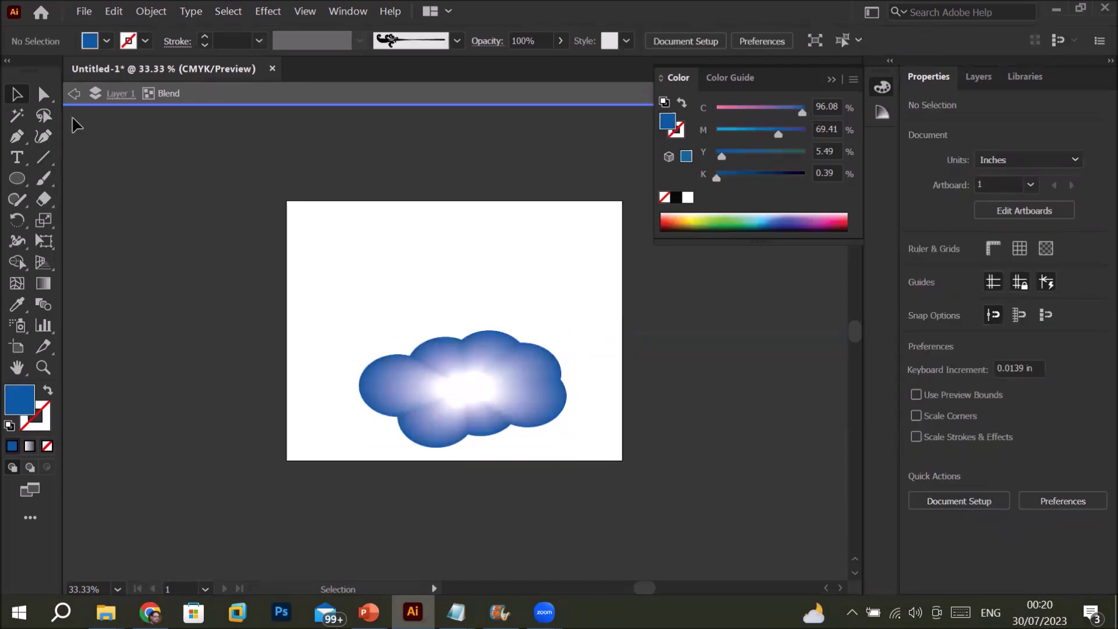
left_click(73, 96)
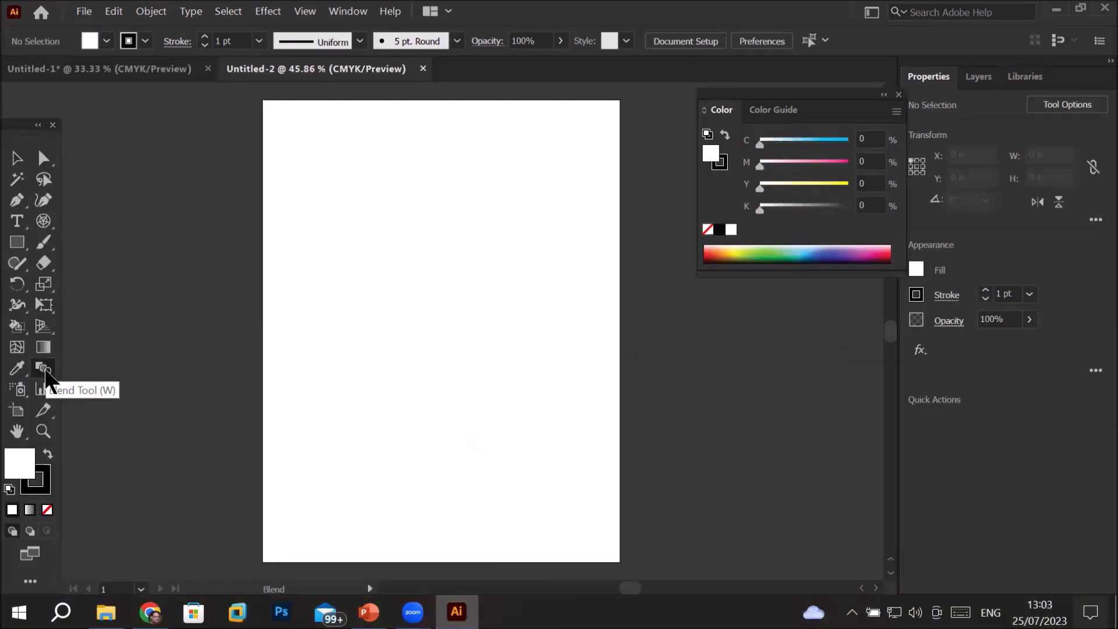
Examine the Blend Options spacing choices and try the Align to Path and Align to Page orientations
double_click(47, 374)
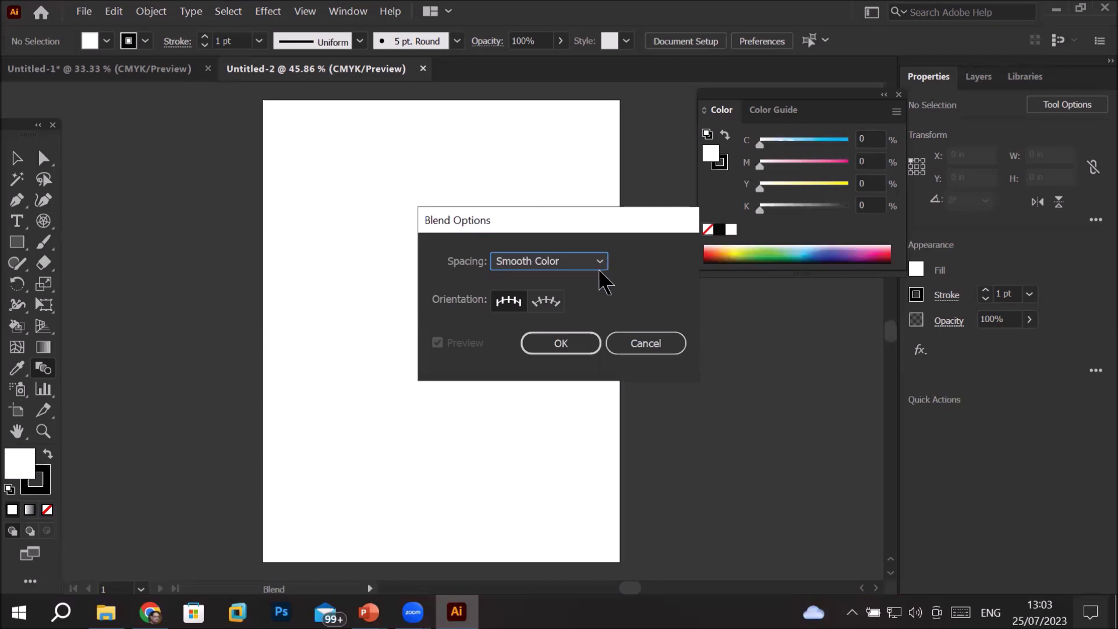
left_click(600, 262)
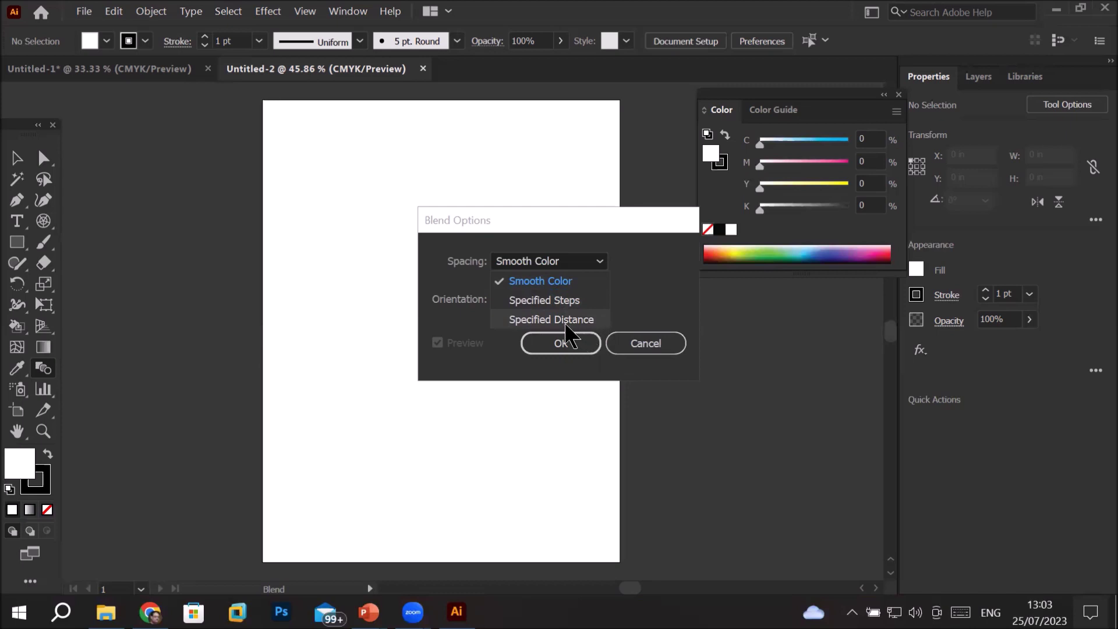
left_click(473, 279)
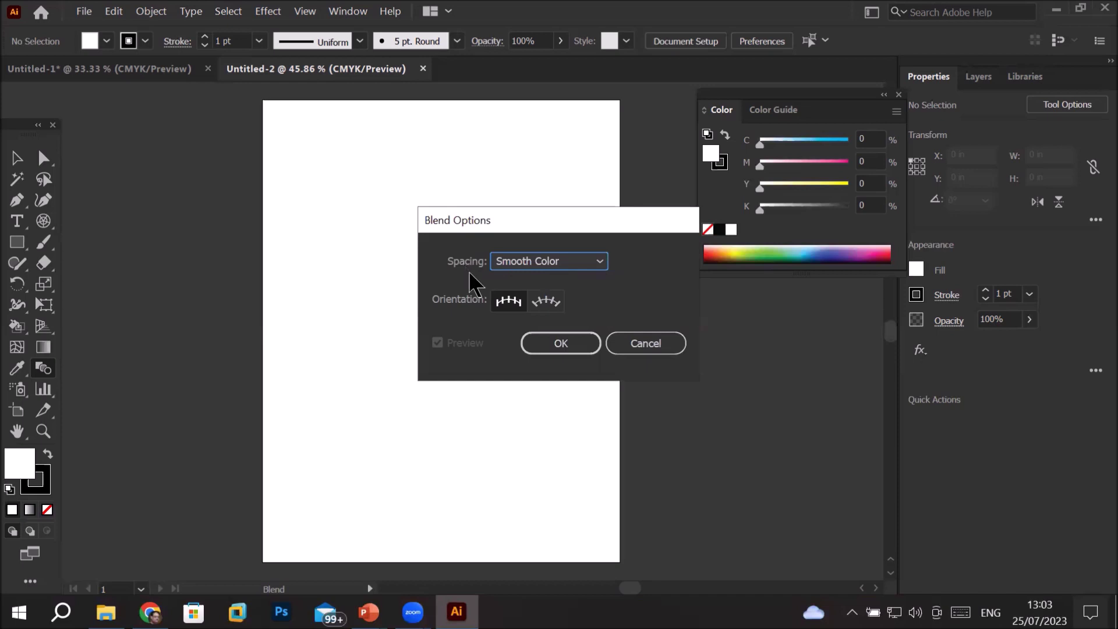
left_click(548, 306)
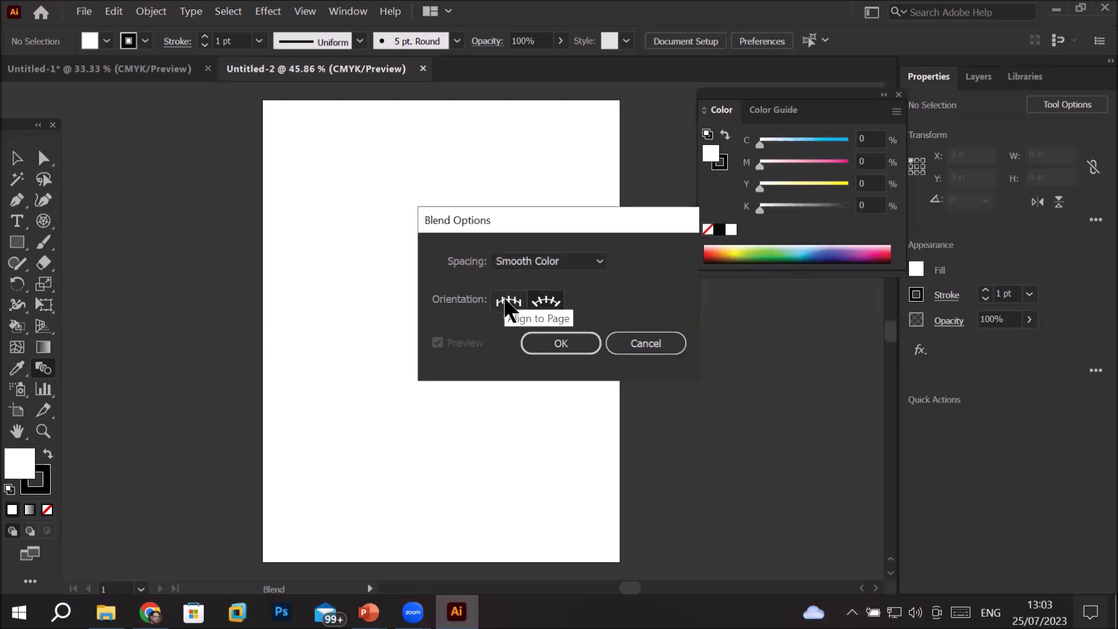
left_click(509, 304)
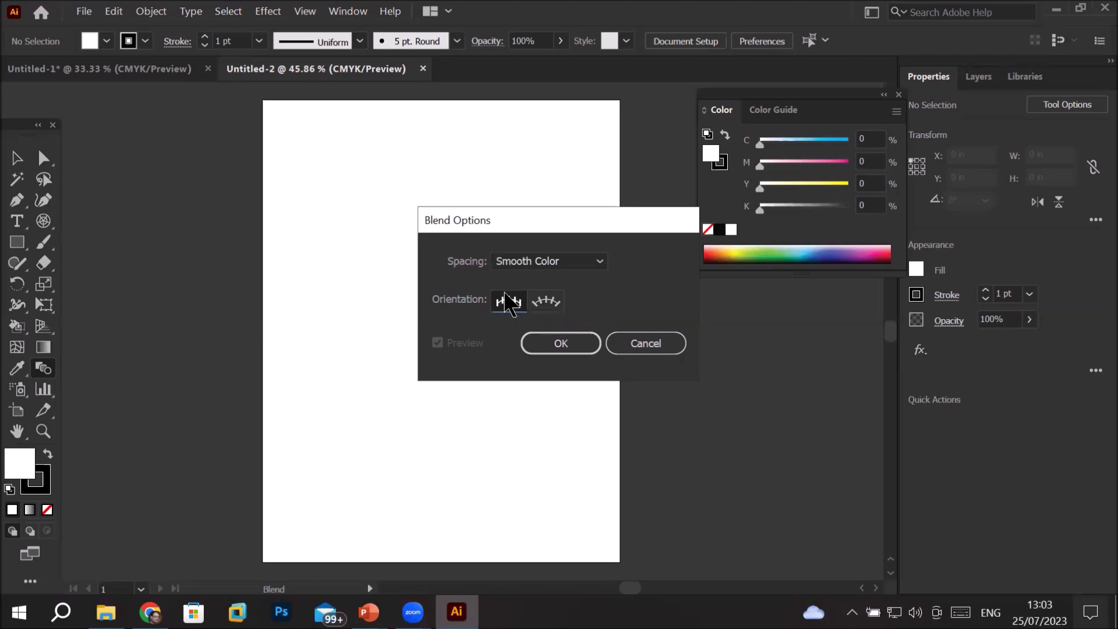
Review the Blend Options dialog again and examine the available Blend commands without applying any of them
left_click(631, 354)
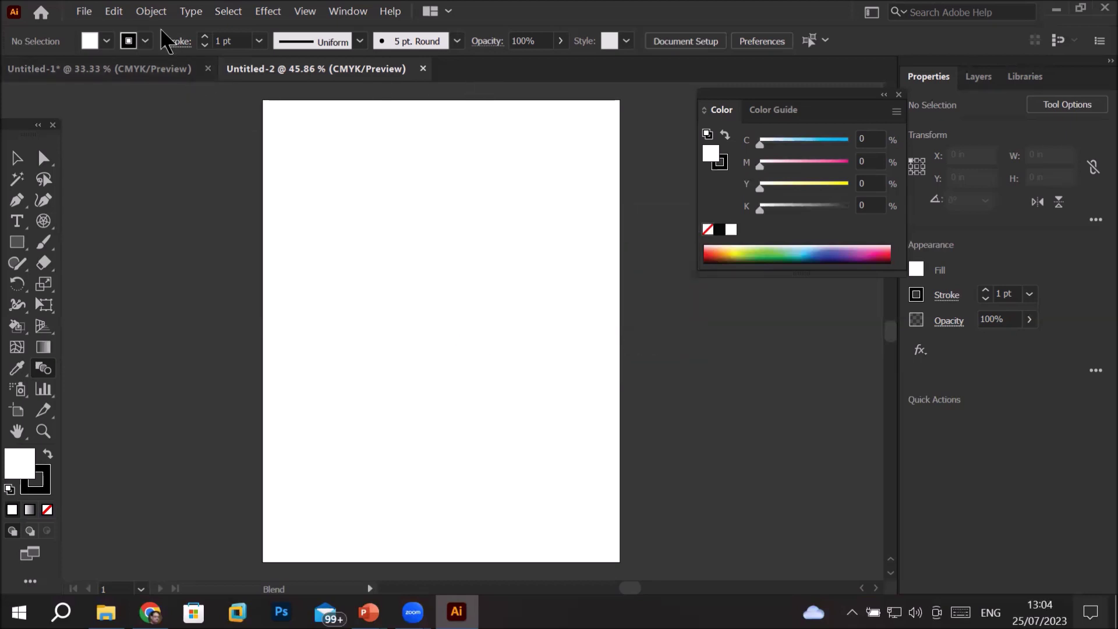
left_click(151, 11)
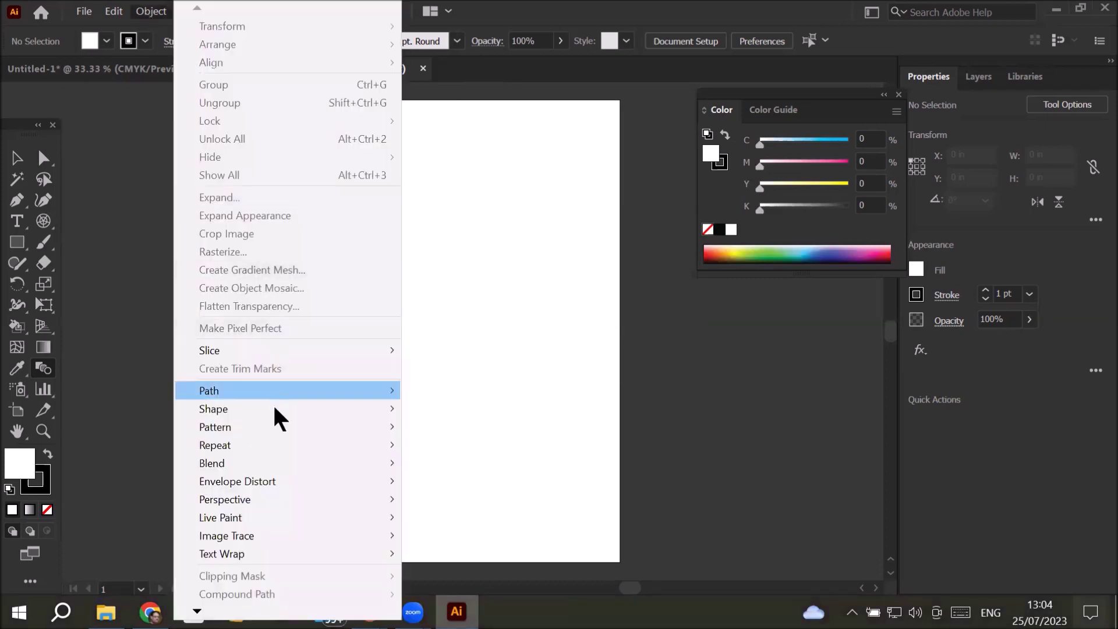
mouse_move(290, 467)
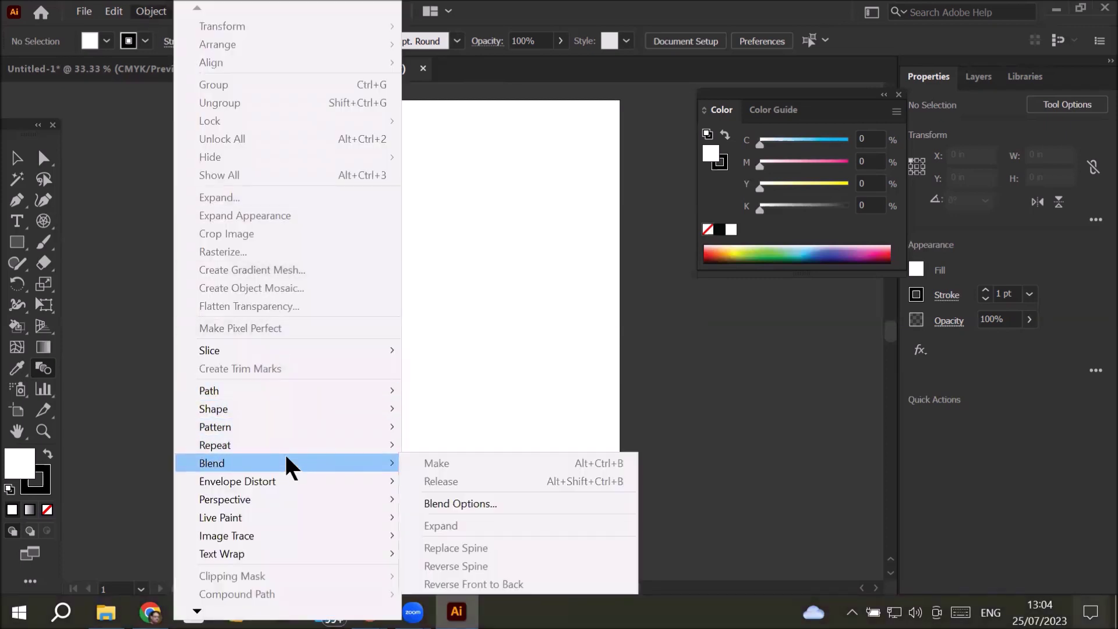
left_click(483, 505)
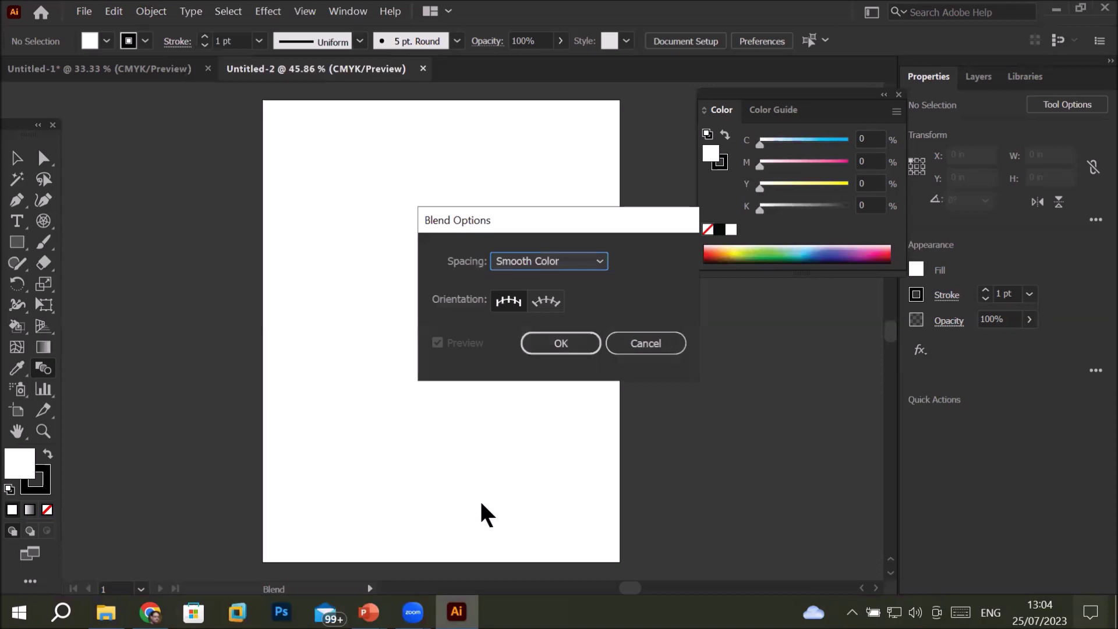
left_click(646, 343)
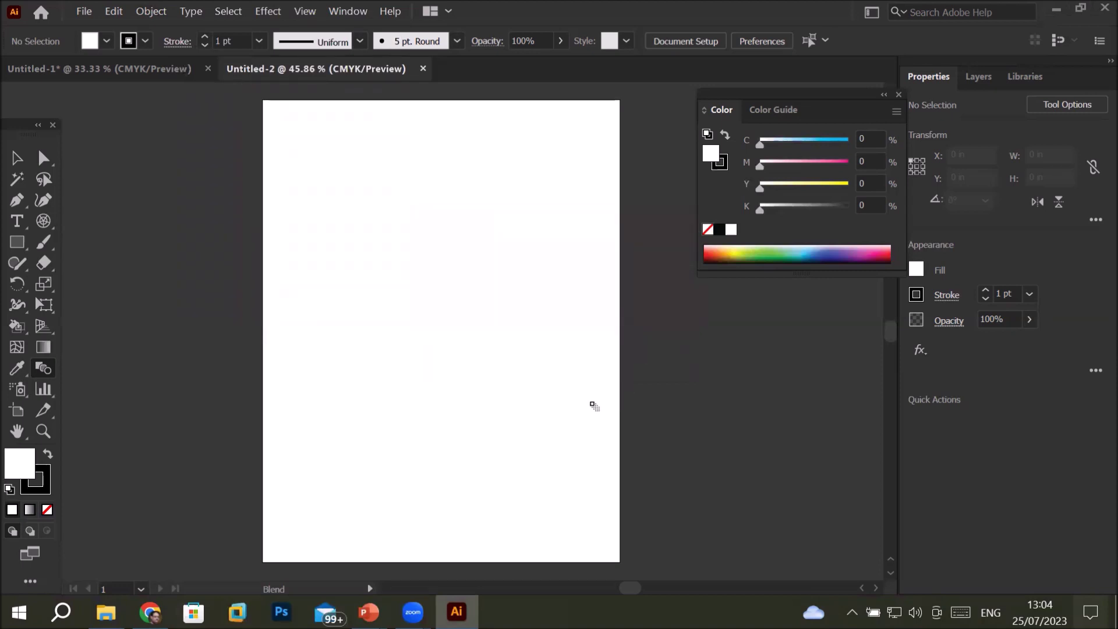
left_click(149, 13)
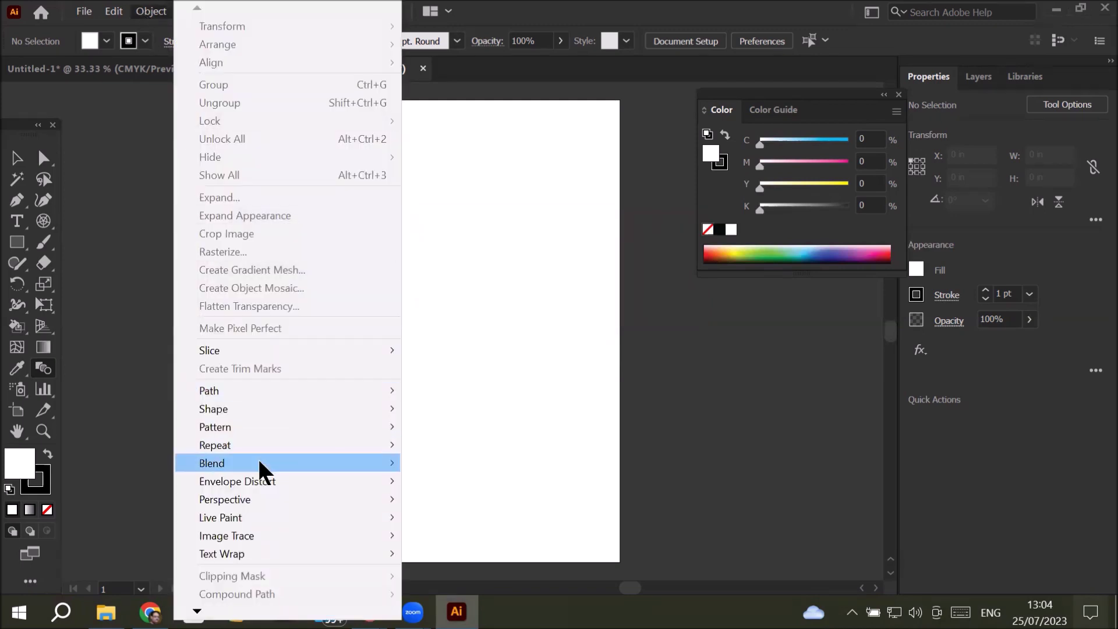
mouse_move(259, 460)
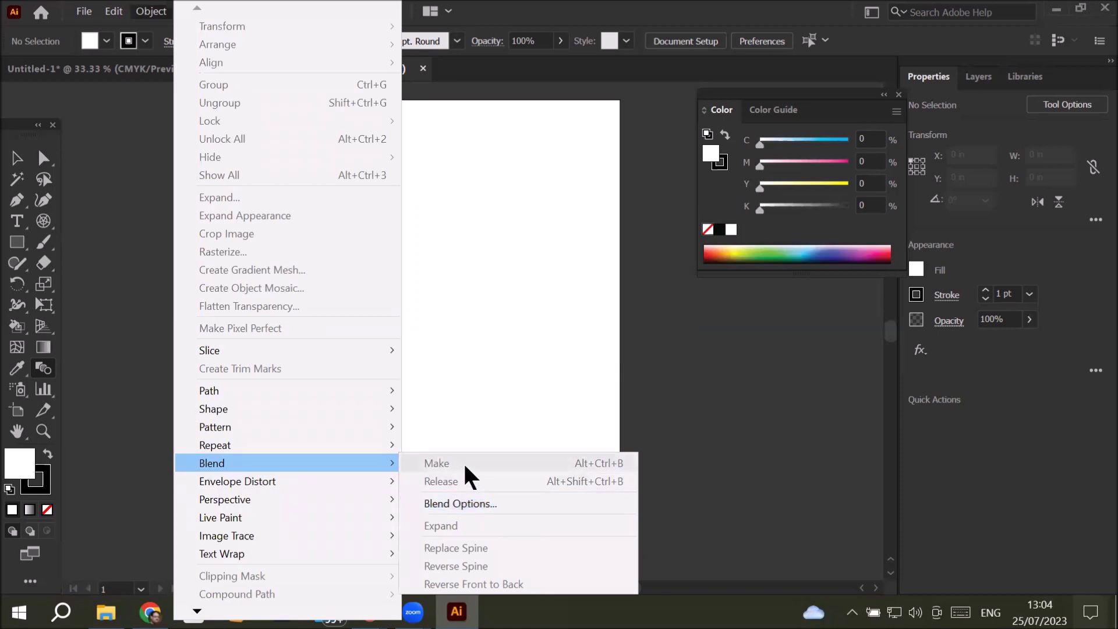
left_click(463, 357)
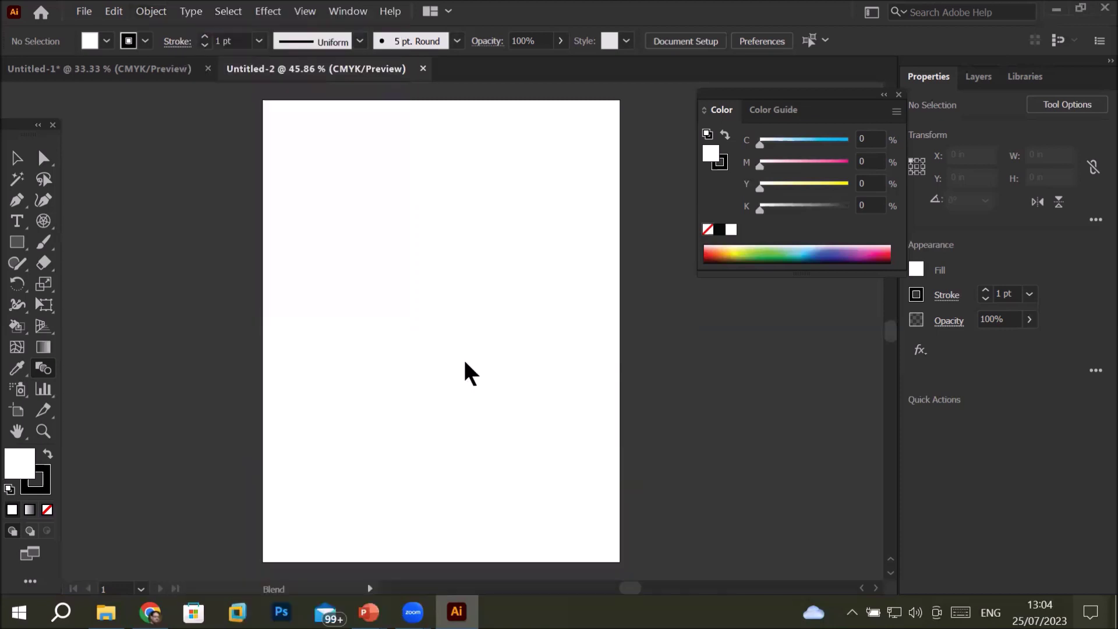
Draw a small circle about 0.54 in across in the upper-left area of the artboard
left_click(17, 242)
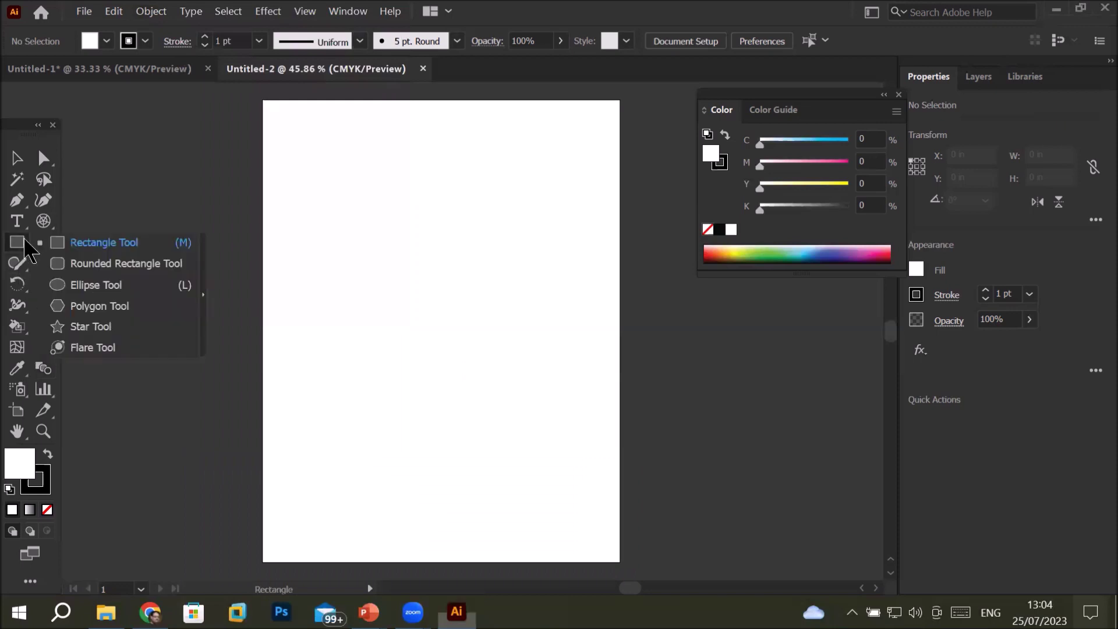
left_click(109, 286)
left_click_drag(301, 197, 349, 238)
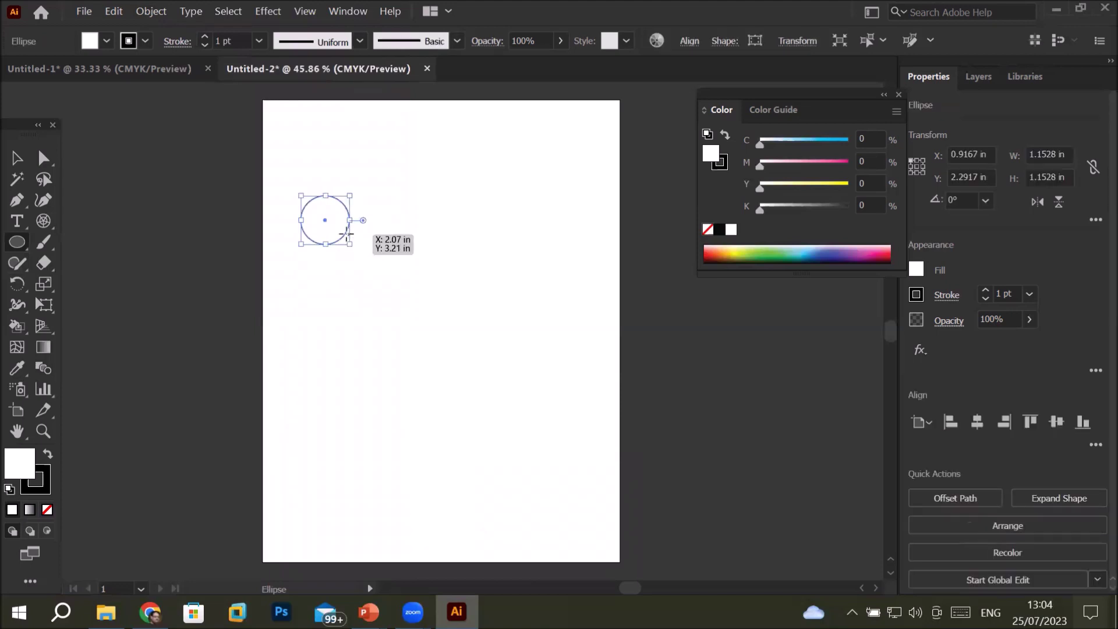
left_click_drag(353, 248, 339, 229)
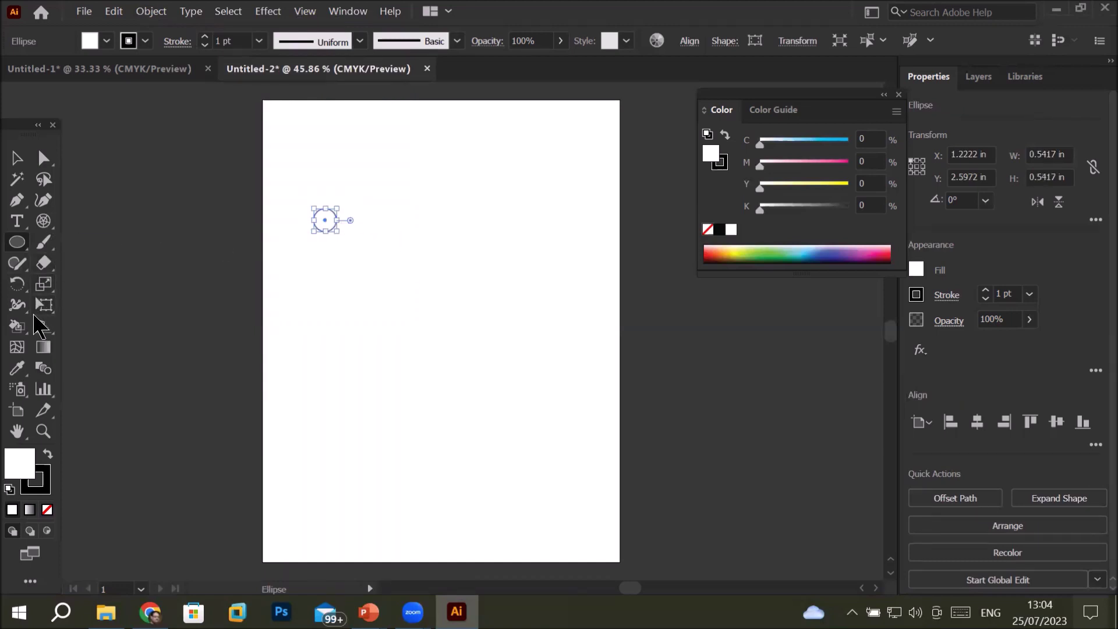
Duplicate the circle straight across to the artboard's right side and enlarge the copy to about 1.4 in across
left_click(17, 158)
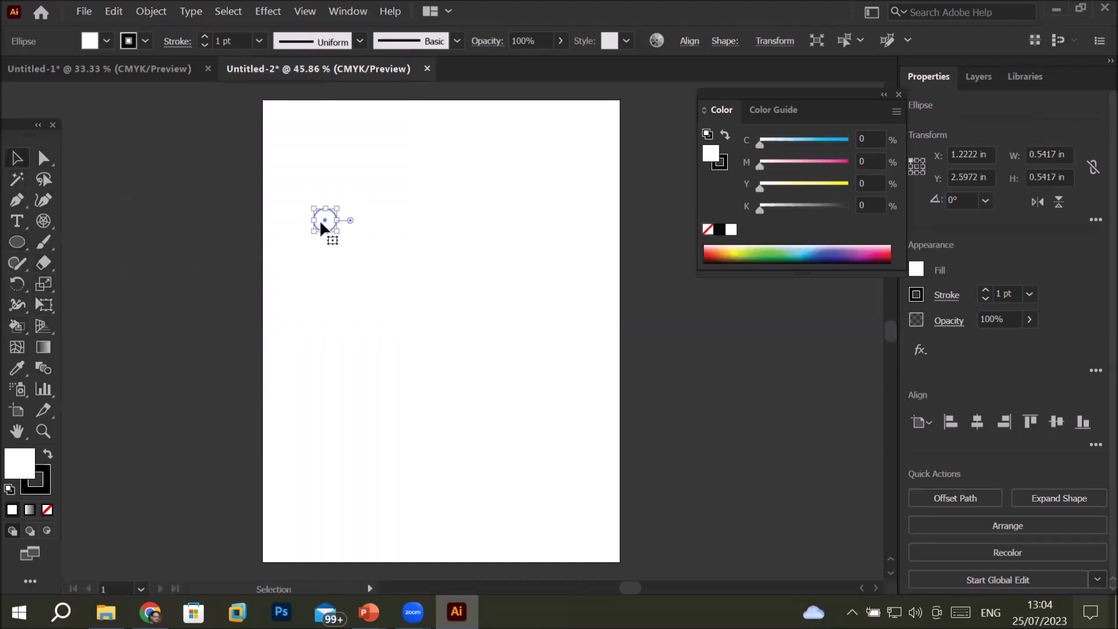
left_click_drag(323, 219, 548, 220, "alt")
left_click_drag(537, 208, 506, 204, "alt+shift")
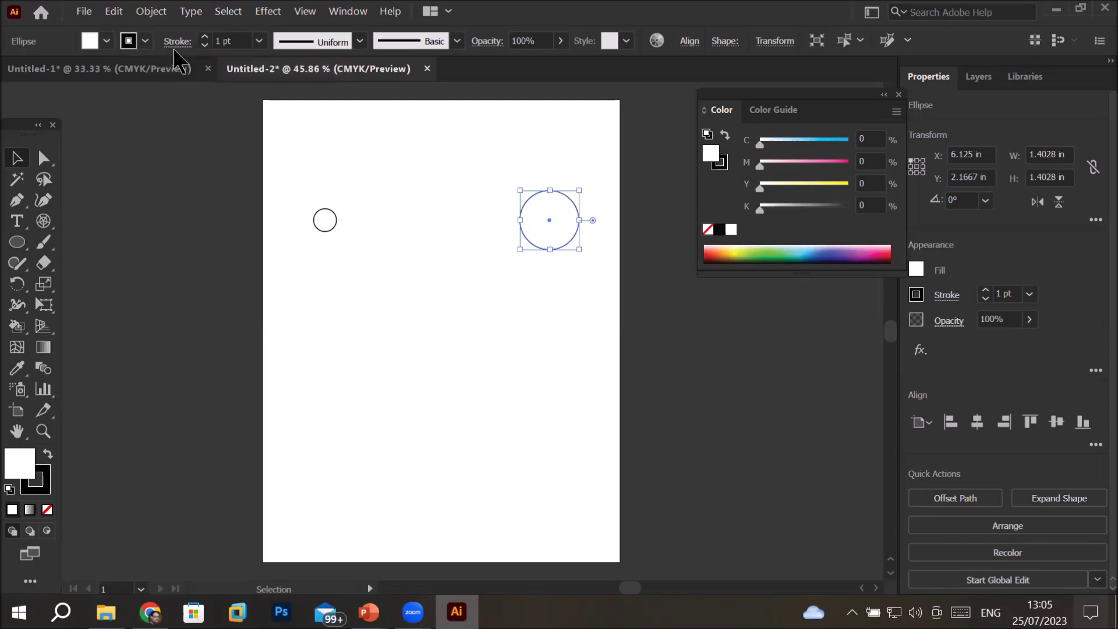
Raise the large circle's stroke weight to 4 pt
left_click(205, 36)
left_click(205, 37)
left_click(205, 37)
Set the small circle's stroke weight to 0.5 pt and remove its fill
left_click(324, 231)
left_click(205, 37)
left_click(206, 45)
left_click(205, 45)
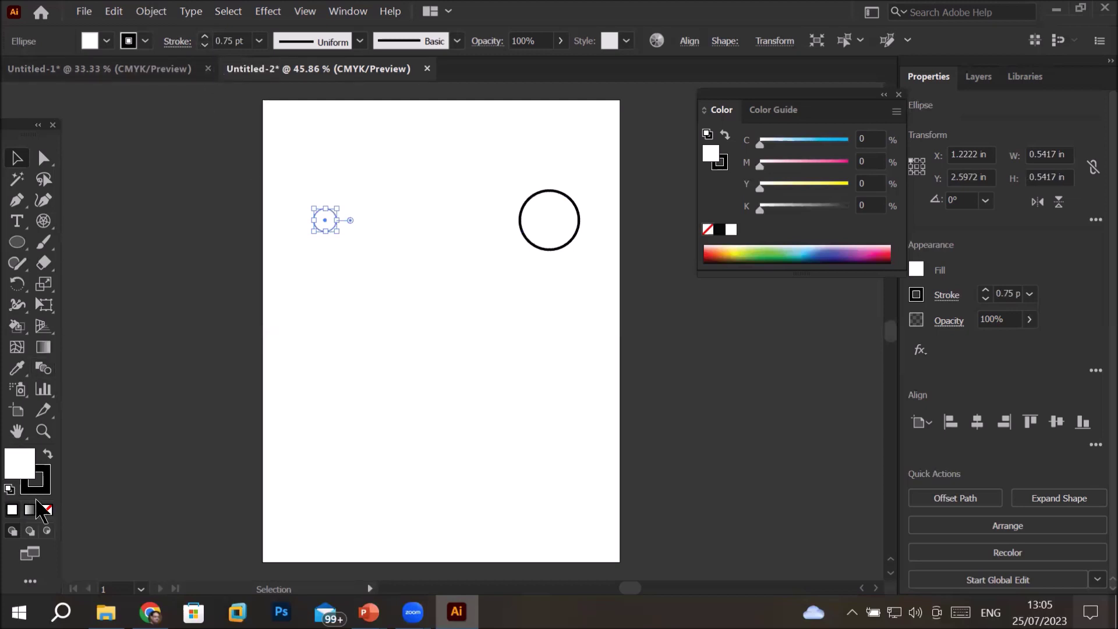
left_click(46, 512)
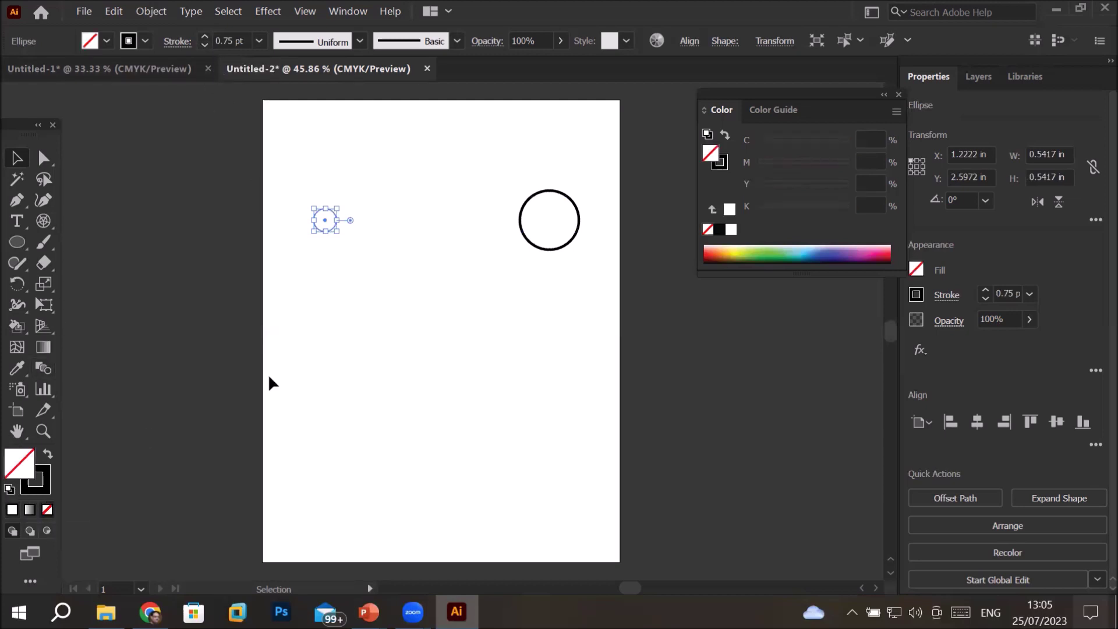
left_click(315, 274)
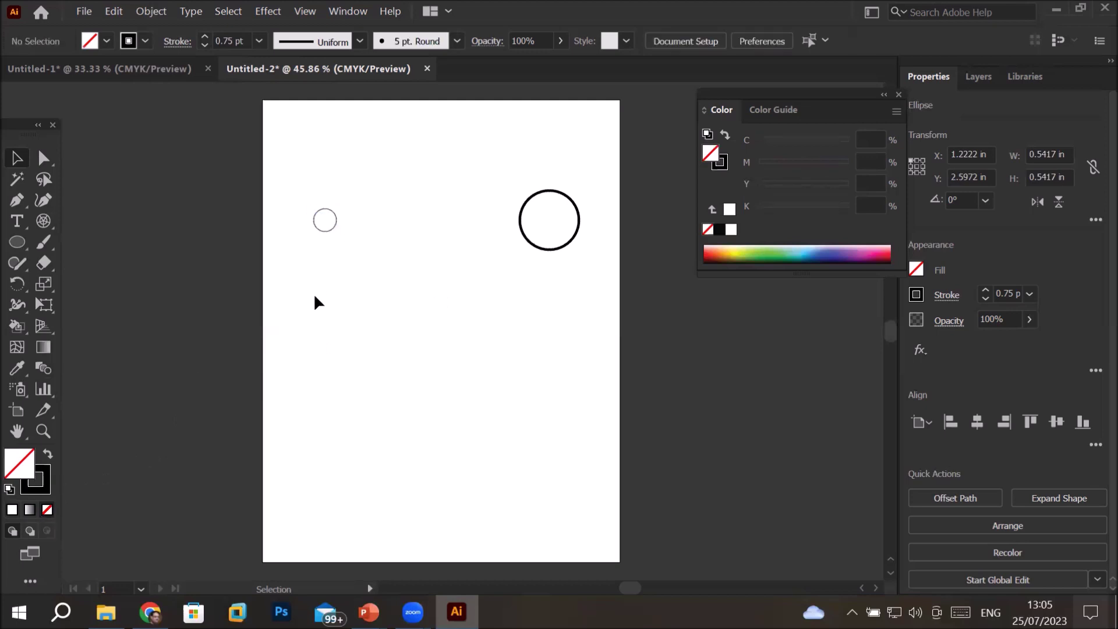
left_click(332, 227)
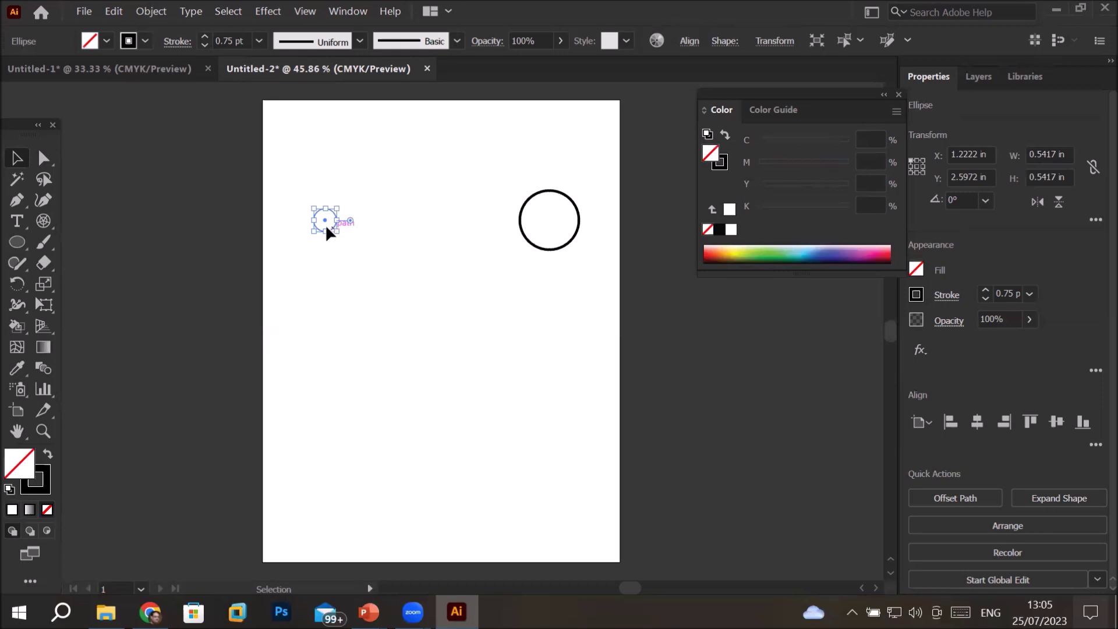
left_click(205, 45)
Set the large circle's stroke weight to 1 pt
left_click(556, 243)
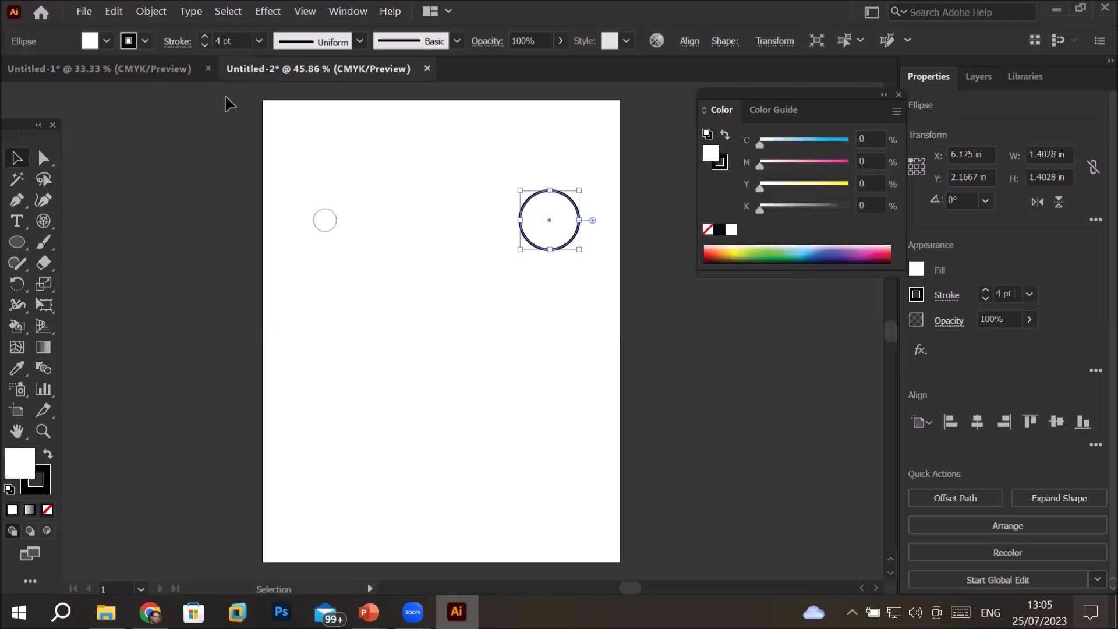
left_click(205, 47)
left_click(205, 47)
left_click(205, 46)
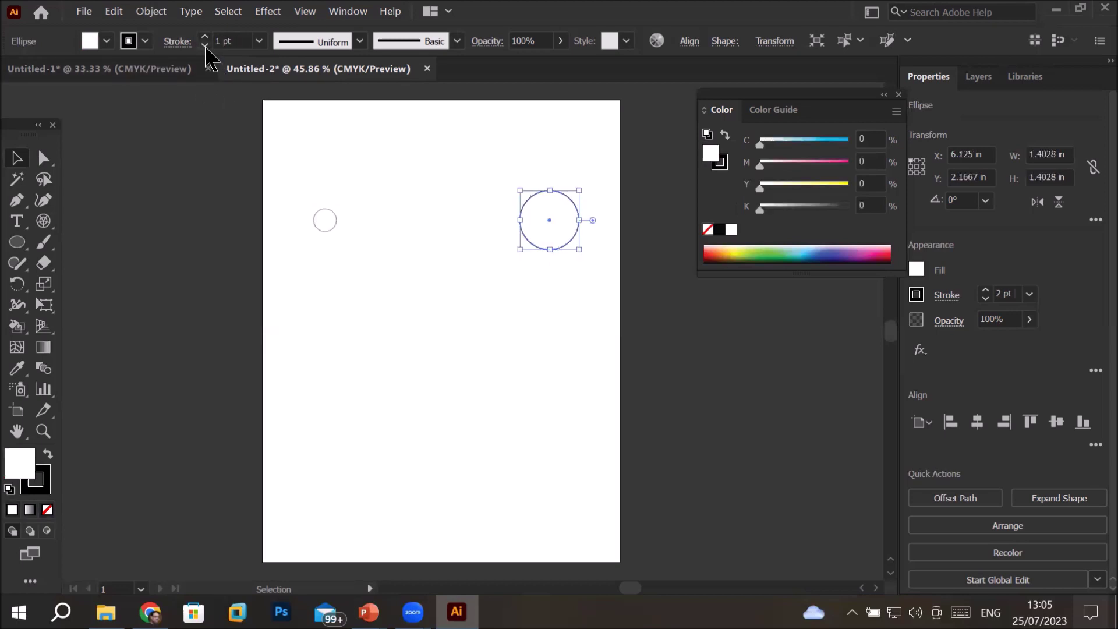
Fill the small circle with the cyan swatch (C 100, M 0, Y 0, K 0)
left_click(329, 218)
left_click(107, 41)
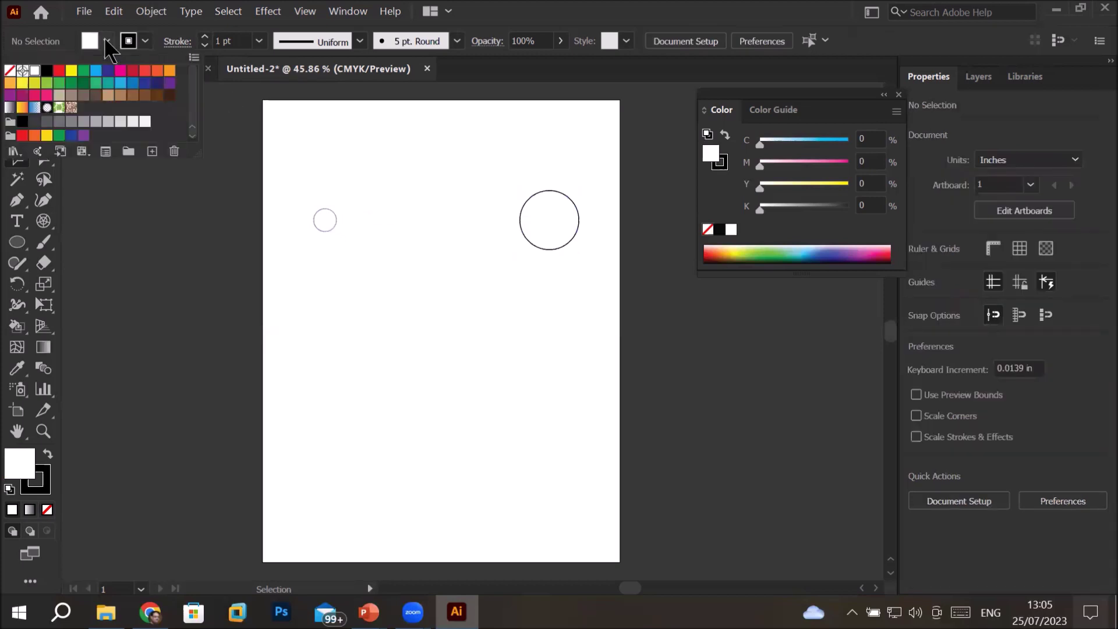
left_click(97, 72)
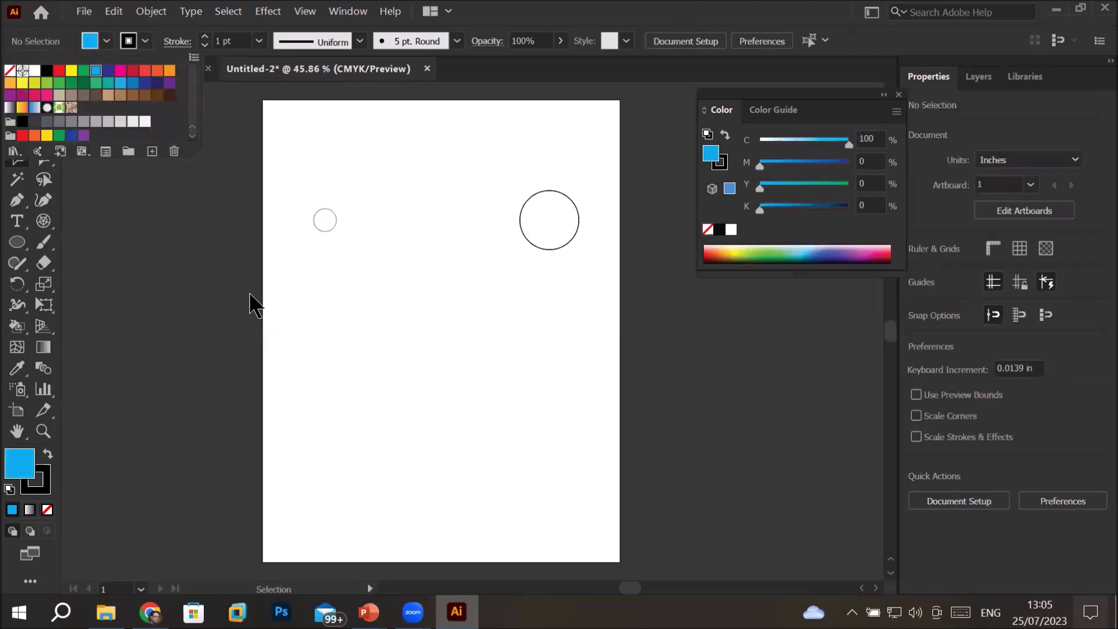
left_click(81, 175)
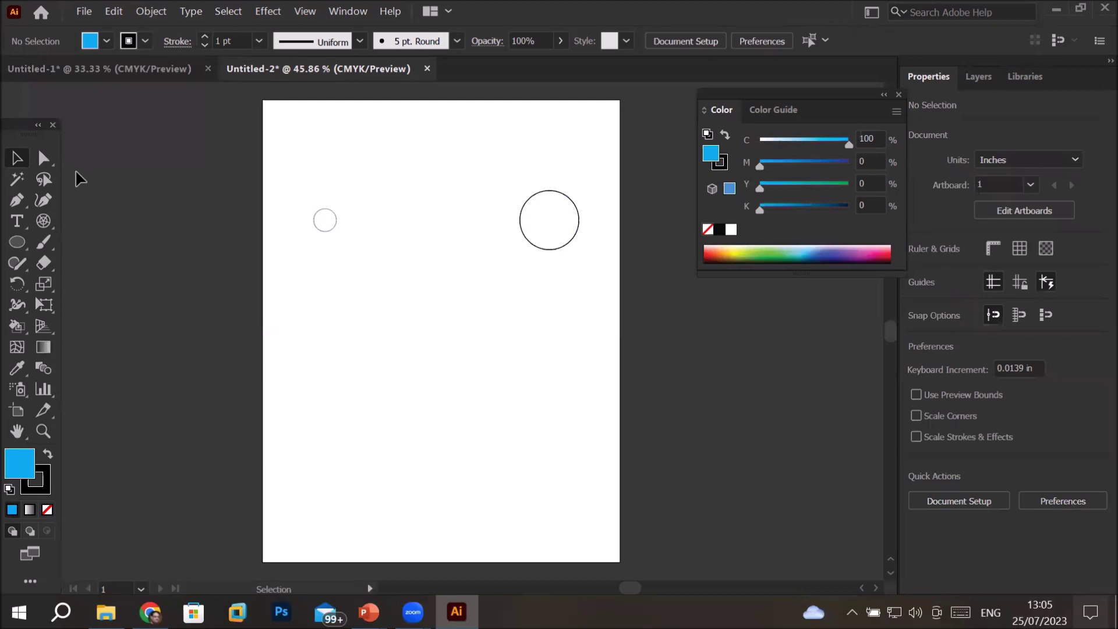
left_click(325, 231)
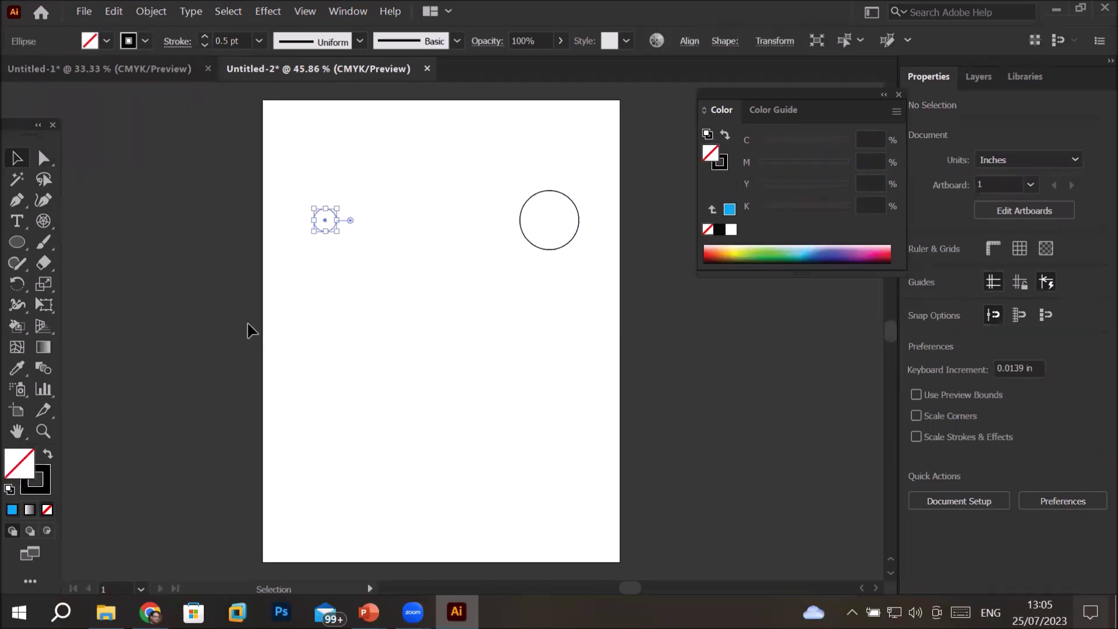
left_click(106, 41)
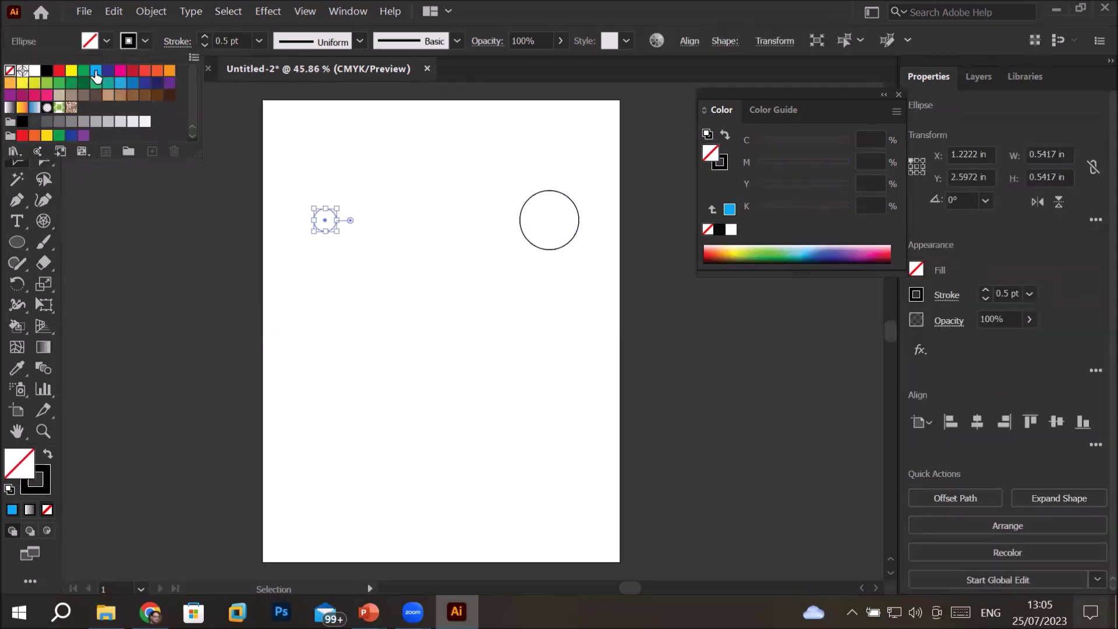
left_click(96, 71)
Fill the large circle with the dark blue swatch (C 100, M 100, Y 0, K 0)
left_click(508, 162)
left_click_drag(508, 162, 576, 228)
left_click(129, 41)
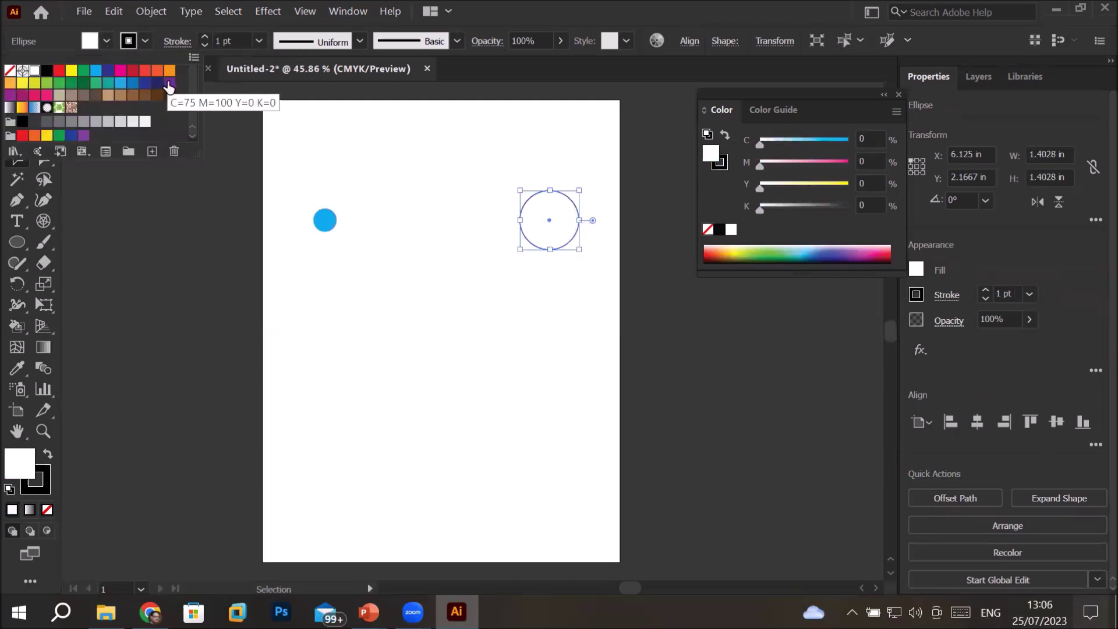
left_click(106, 75)
left_click(349, 345)
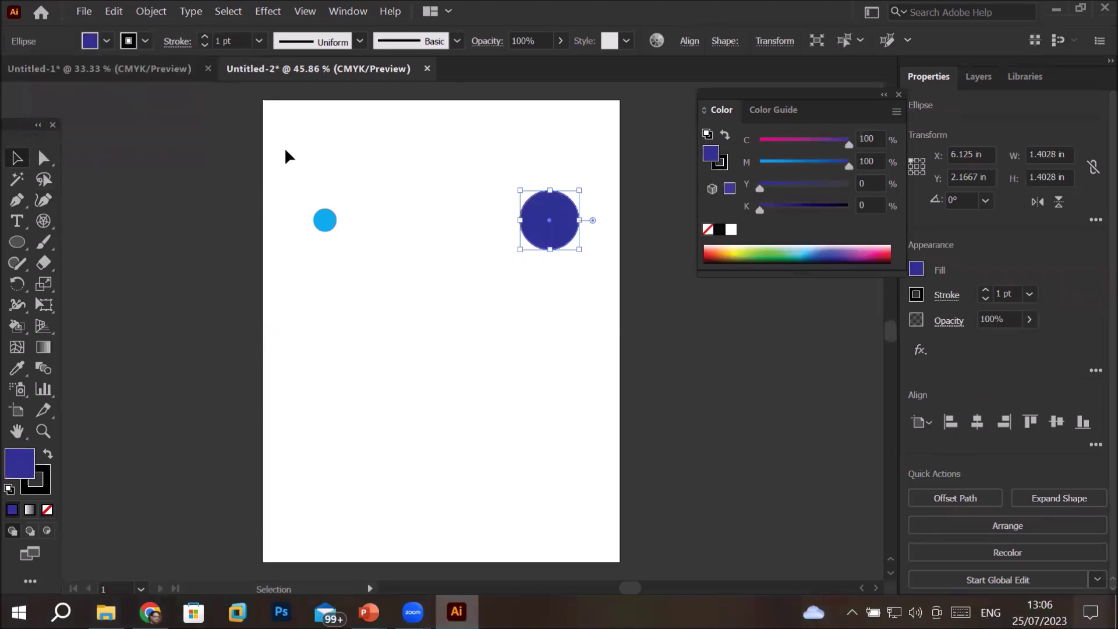
Select both circles and make a blend between them
left_click_drag(286, 150, 602, 295)
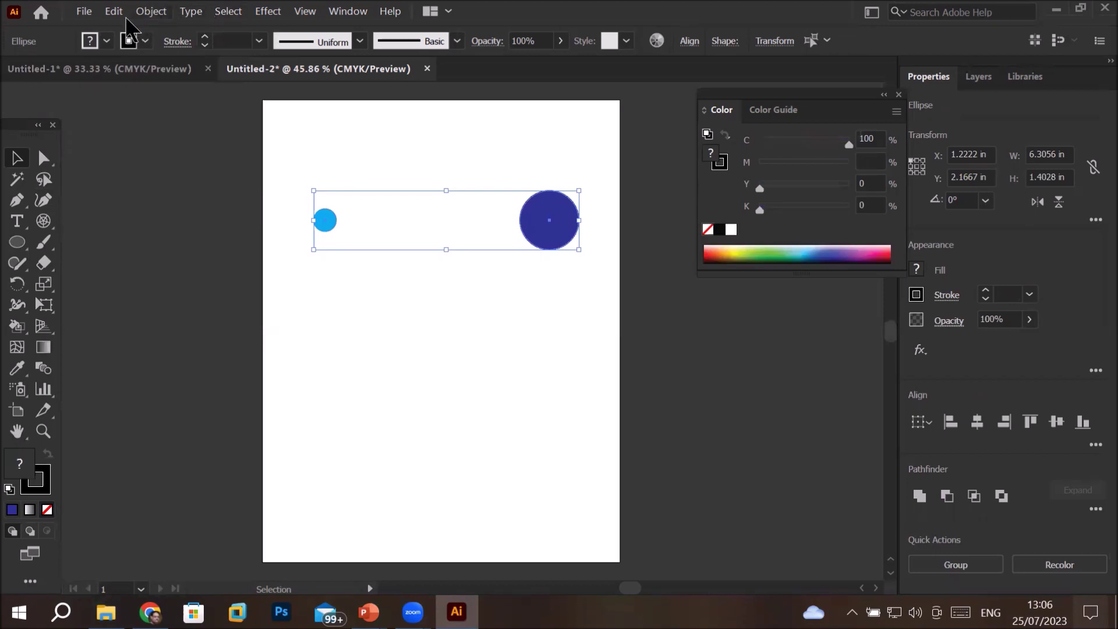
left_click(156, 13)
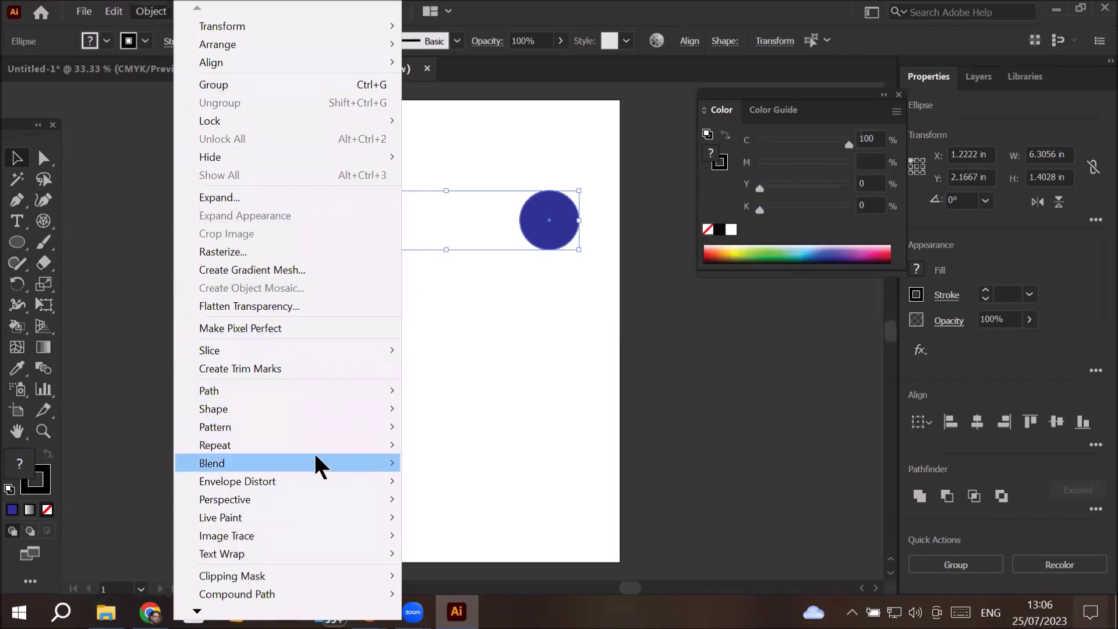
mouse_move(315, 456)
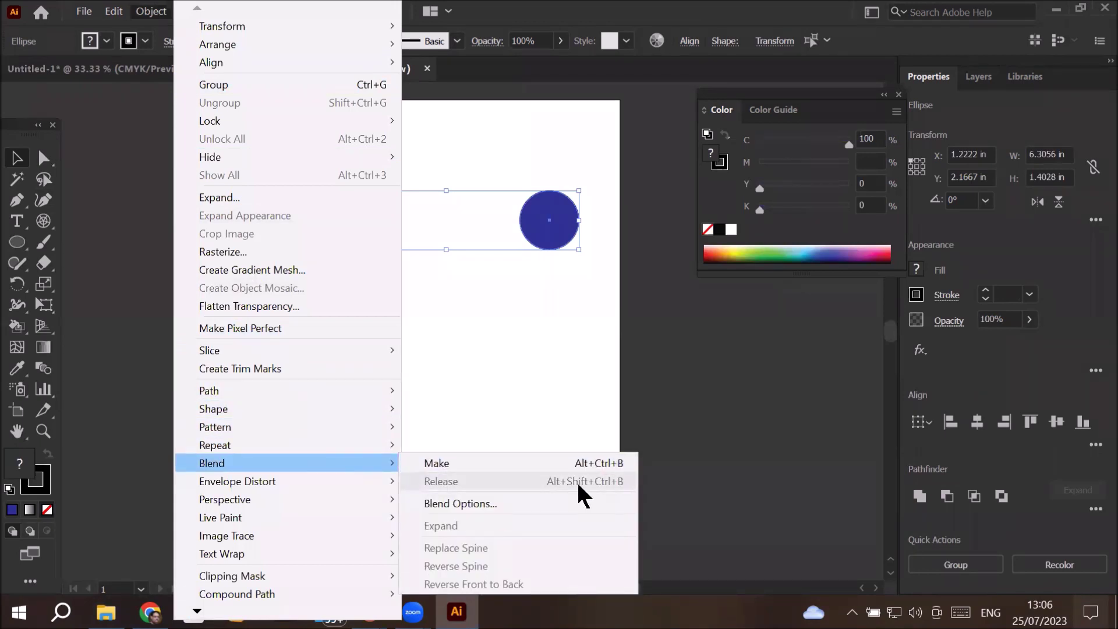
left_click(598, 460)
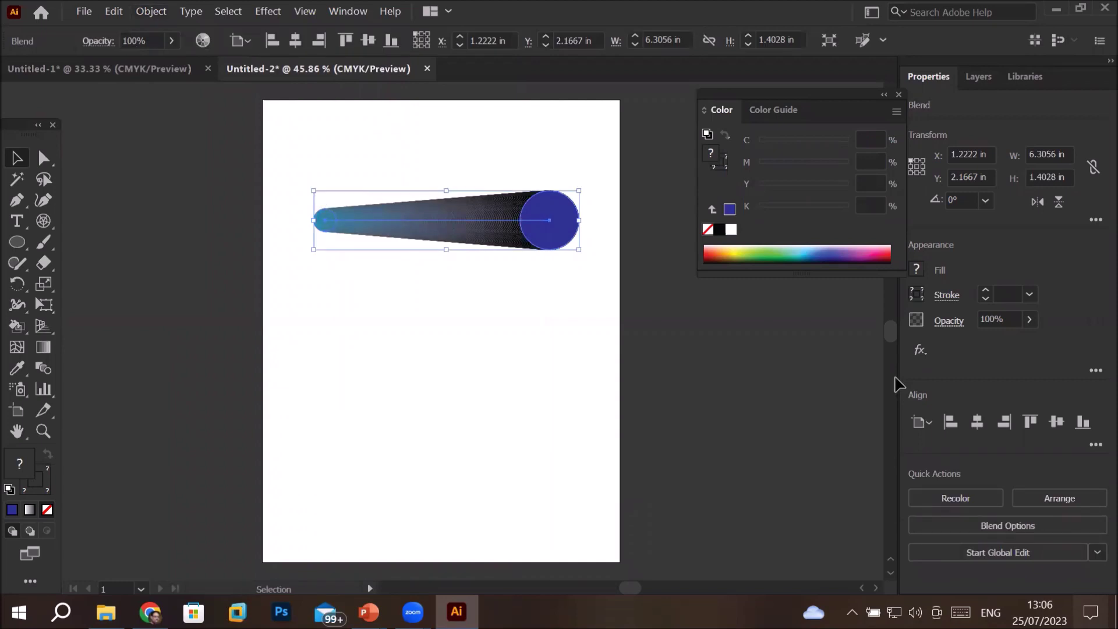
double_click(473, 227)
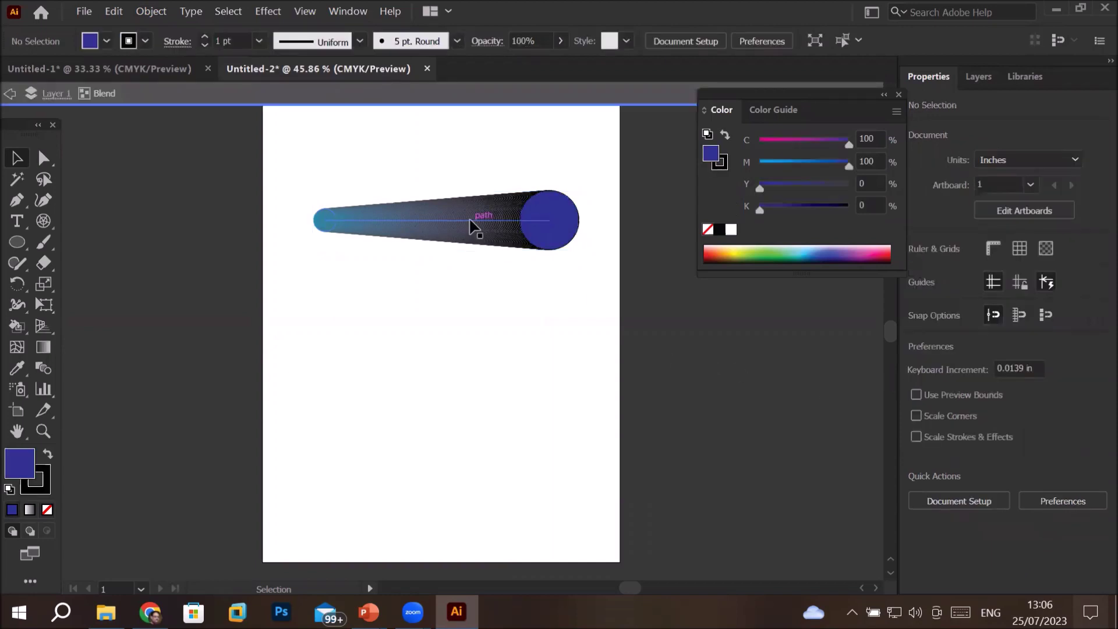
left_click(476, 224)
key("Escape")
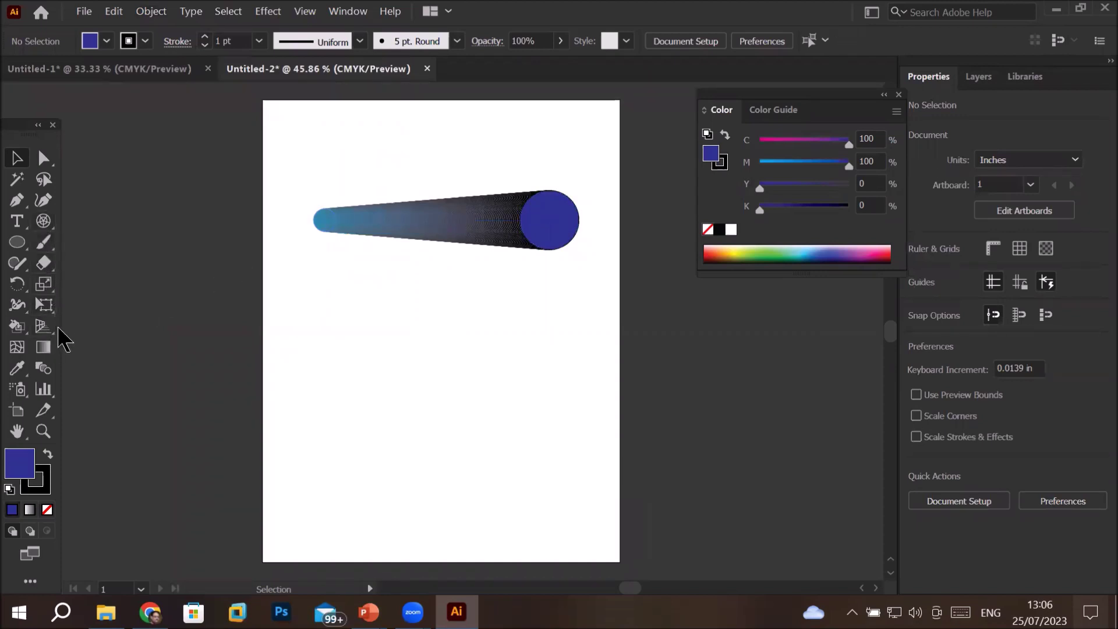
With nothing selected, set the Blend tool's spacing to Specified Steps with a value of 1
double_click(44, 368)
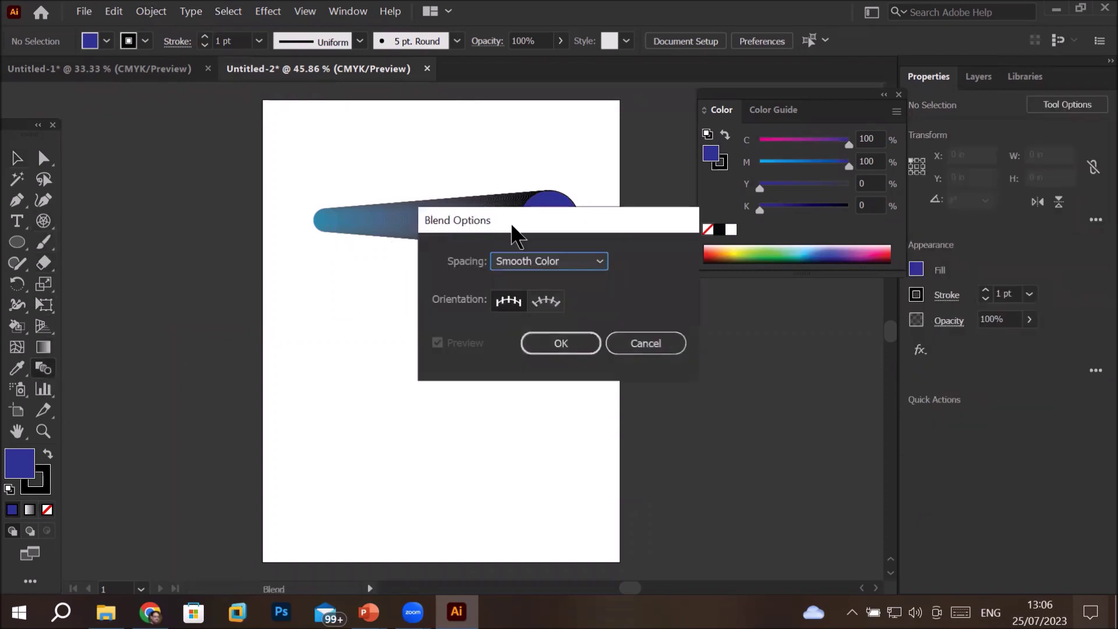
left_click_drag(512, 230, 445, 319)
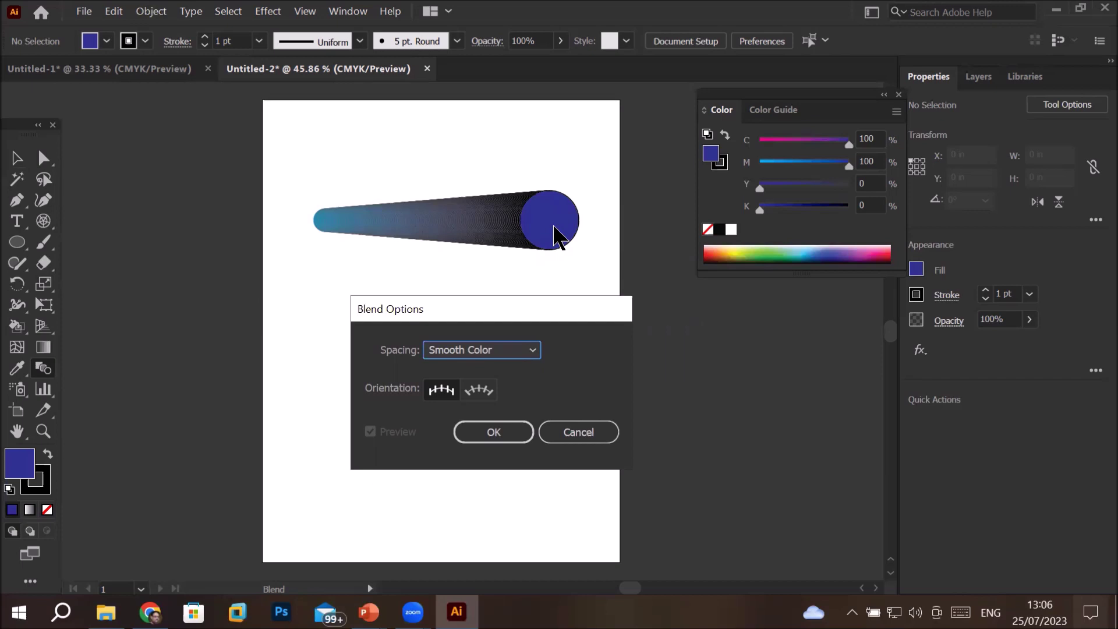
left_click(534, 352)
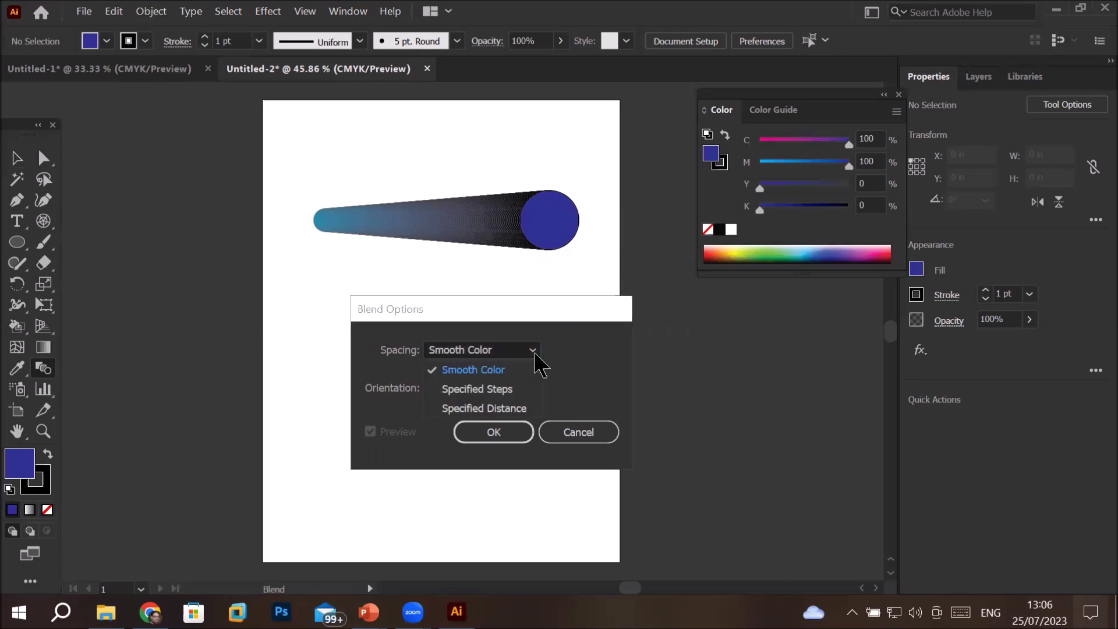
left_click(512, 391)
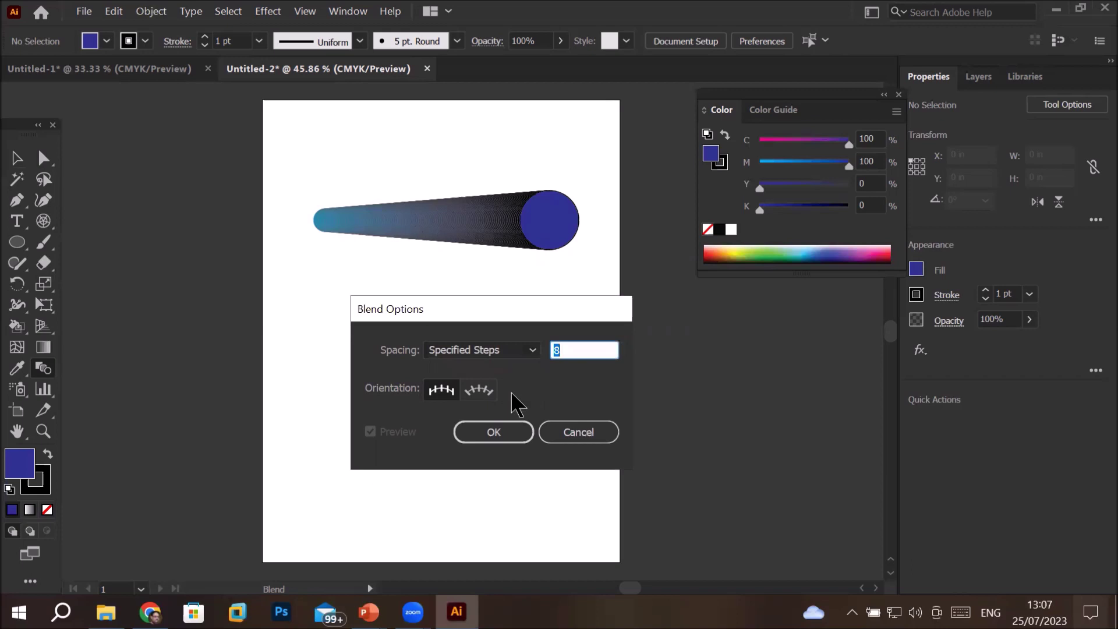
left_click(589, 349)
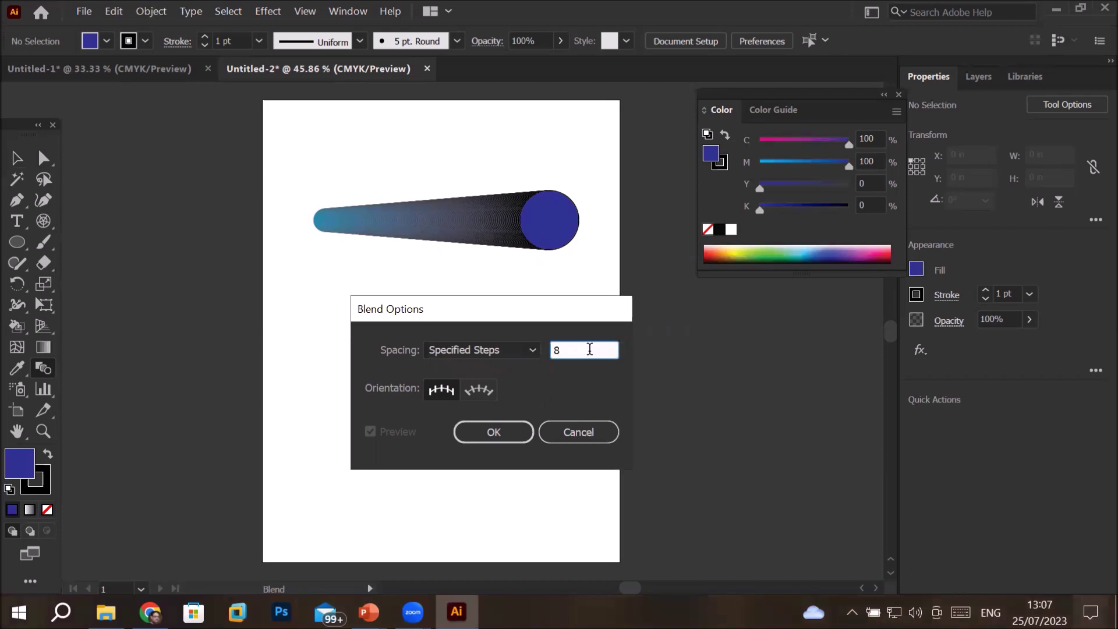
double_click(589, 349)
type("1")
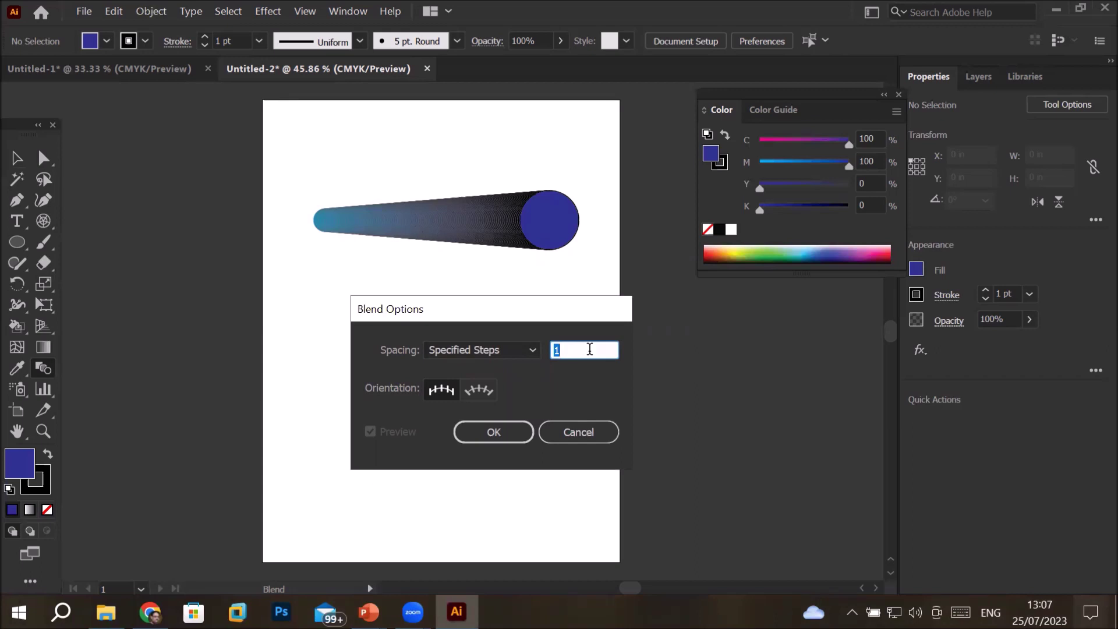
left_click(497, 434)
Select the blend between the two circles and set its spacing to Specified Steps with a value of 2
left_click(16, 158)
left_click(455, 214)
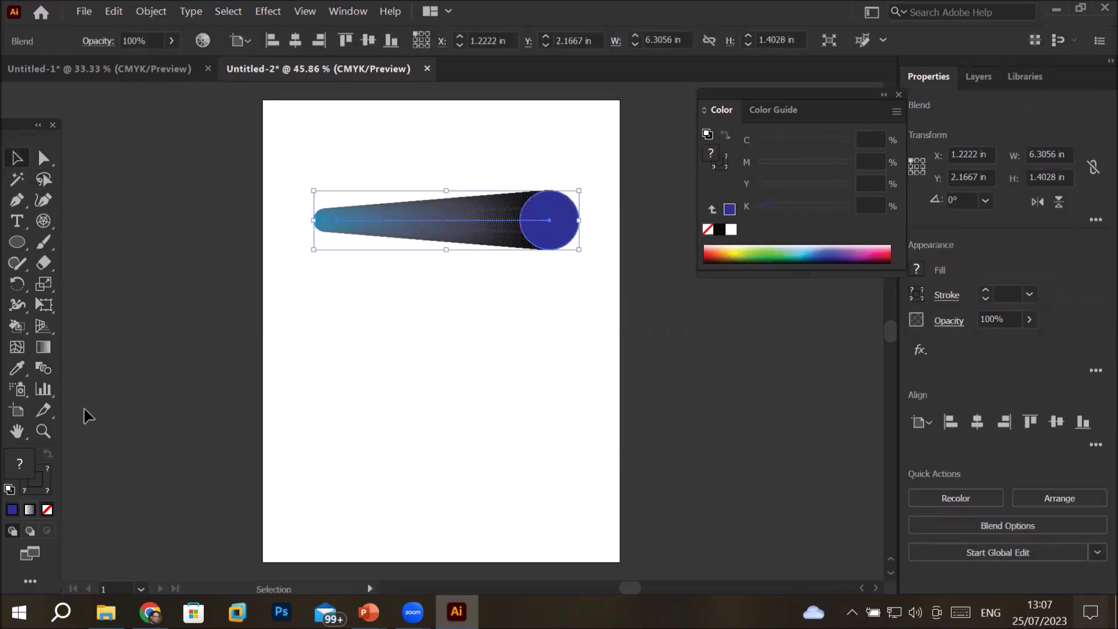
double_click(44, 367)
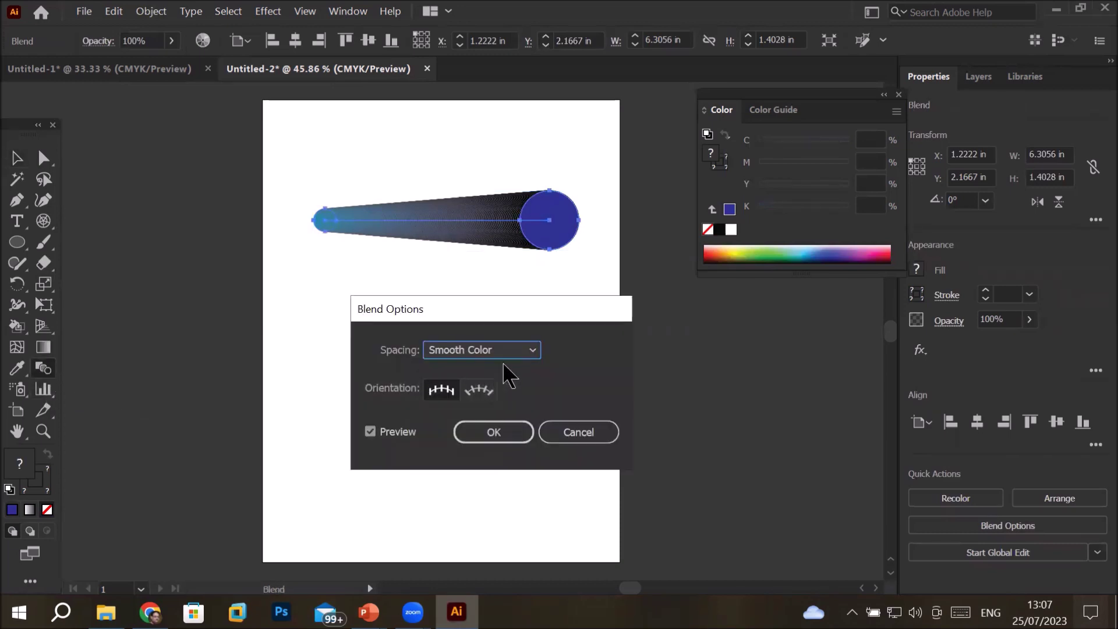
left_click(504, 358)
left_click(501, 384)
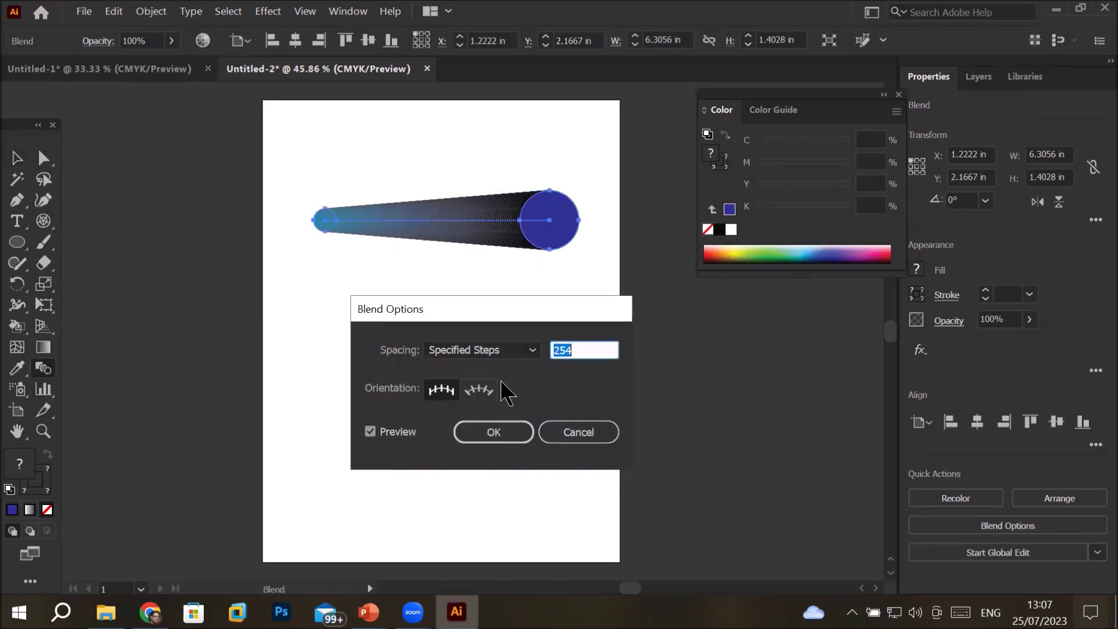
left_click(601, 350)
key("Up")
key("Up")
key("Up")
key("Up")
key("Up")
key("Up")
key("Up")
key("Up")
key("Up")
key("Up")
key("Up")
key("Up")
key("Up")
key("Up")
key("Up")
key("Up")
key("Up")
key("Up")
key("Up")
key("Up")
key("shift+Up")
type("2")
left_click(501, 442)
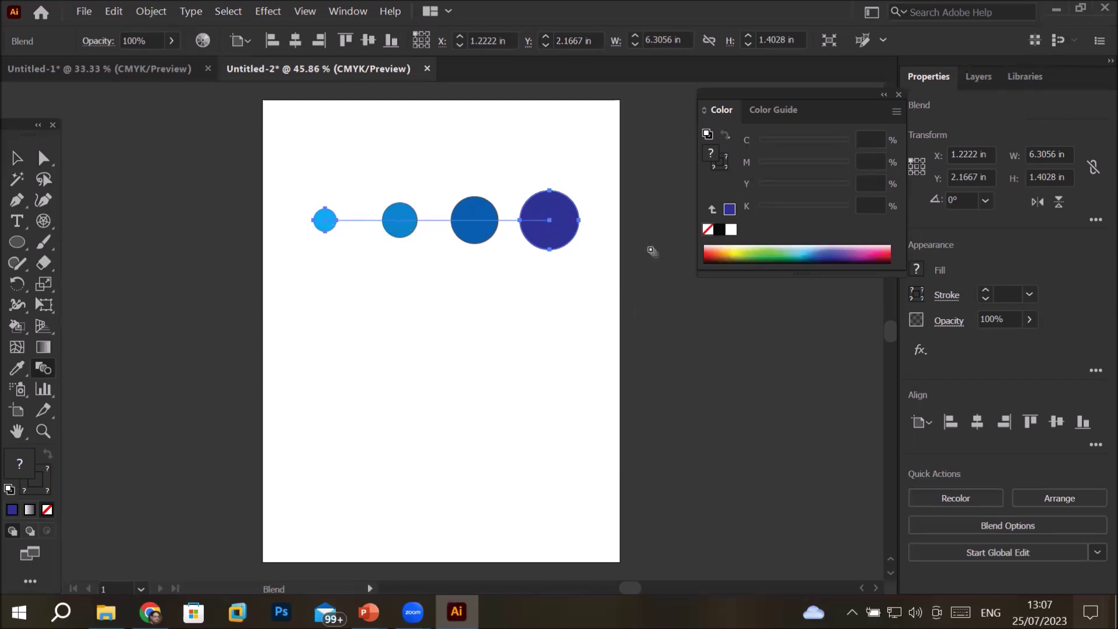
Preview the blend with 4 specified steps and with 1, and apply the maximum of 1000 steps
double_click(43, 369)
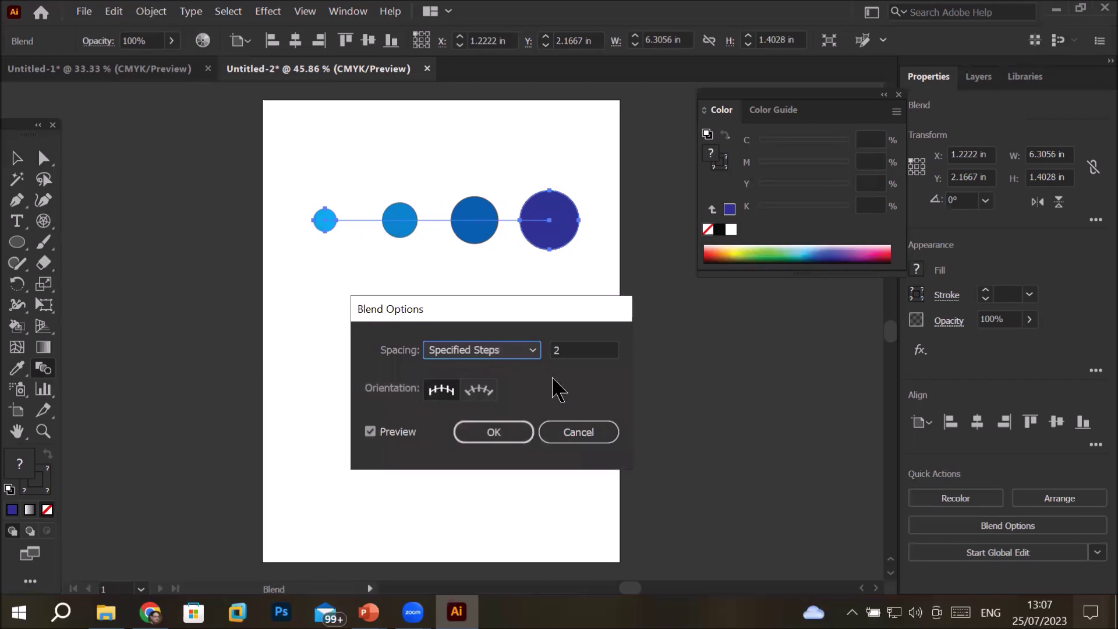
left_click(574, 349)
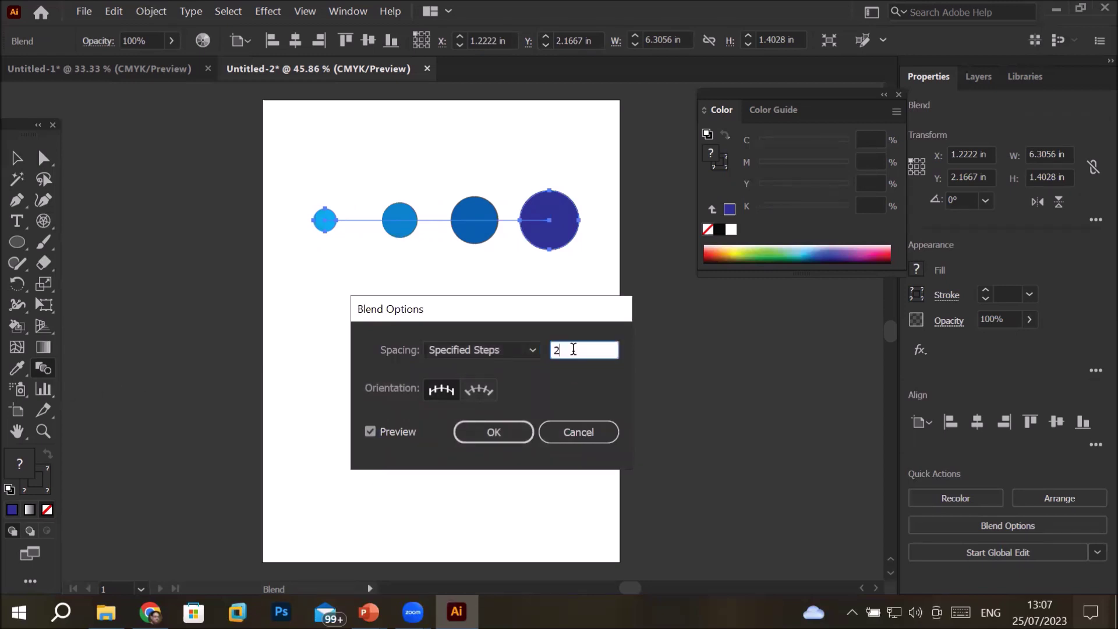
key("Up")
key("Up")
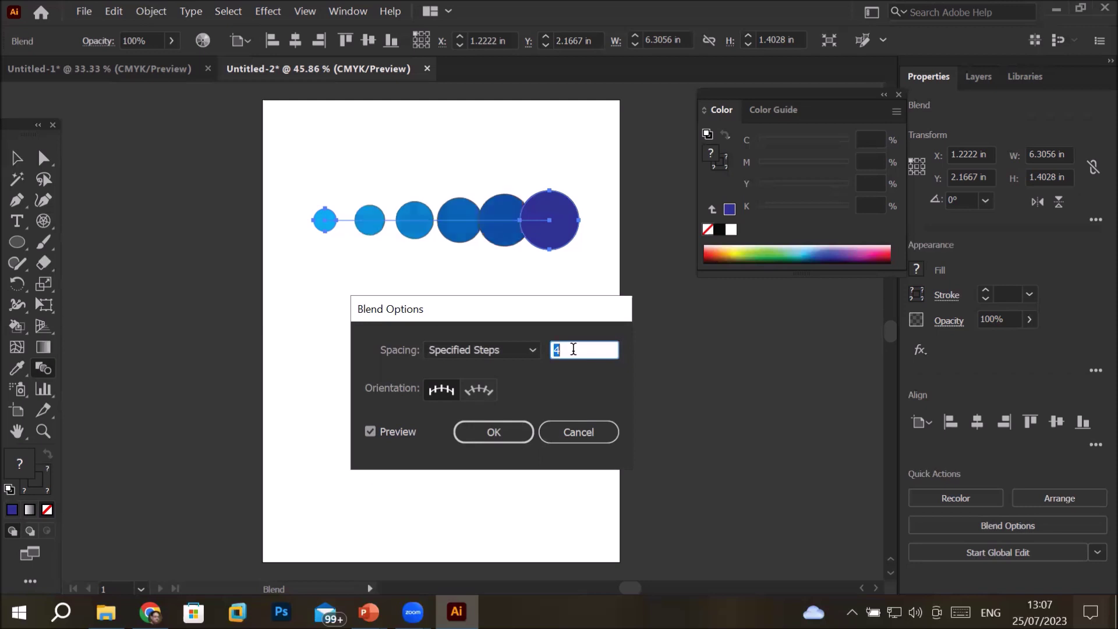
key("Down")
key("Down")
key("Down")
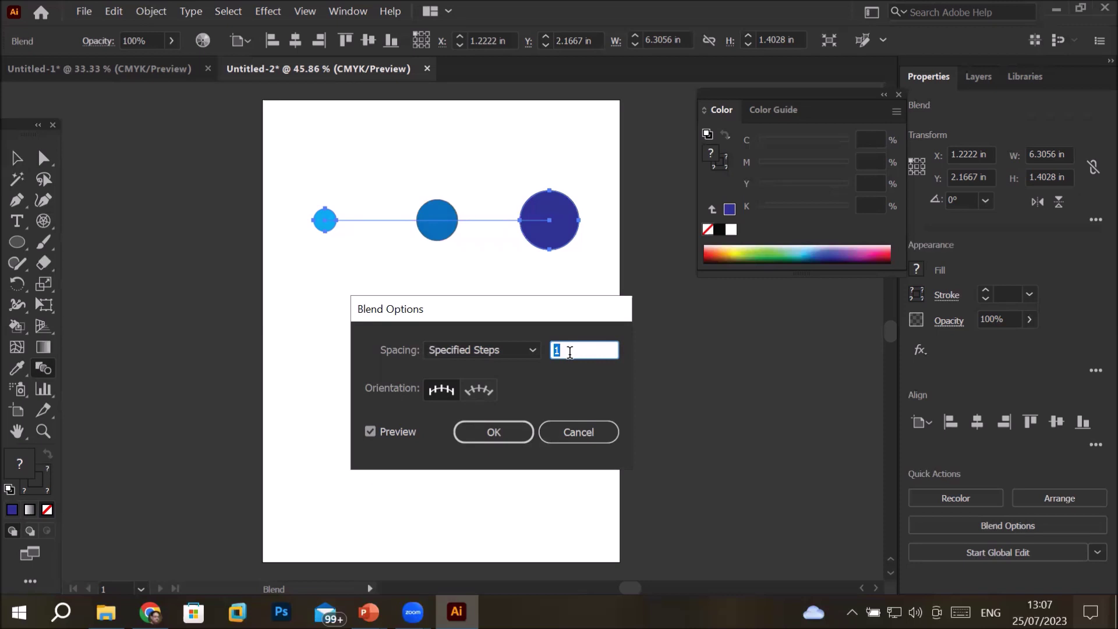
type("99999999")
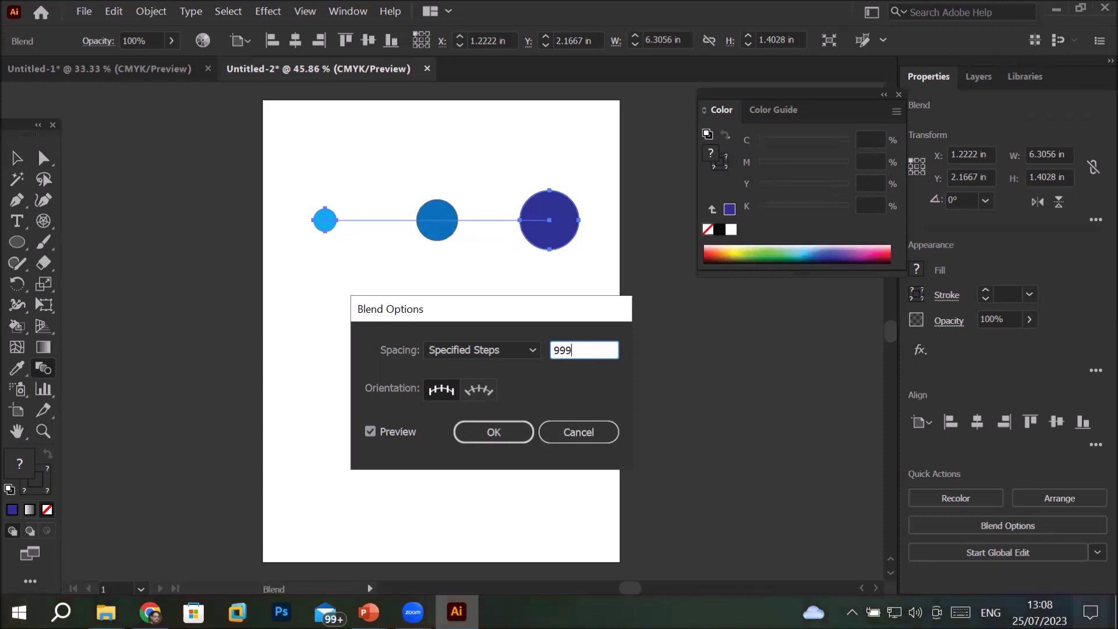
left_click(505, 432)
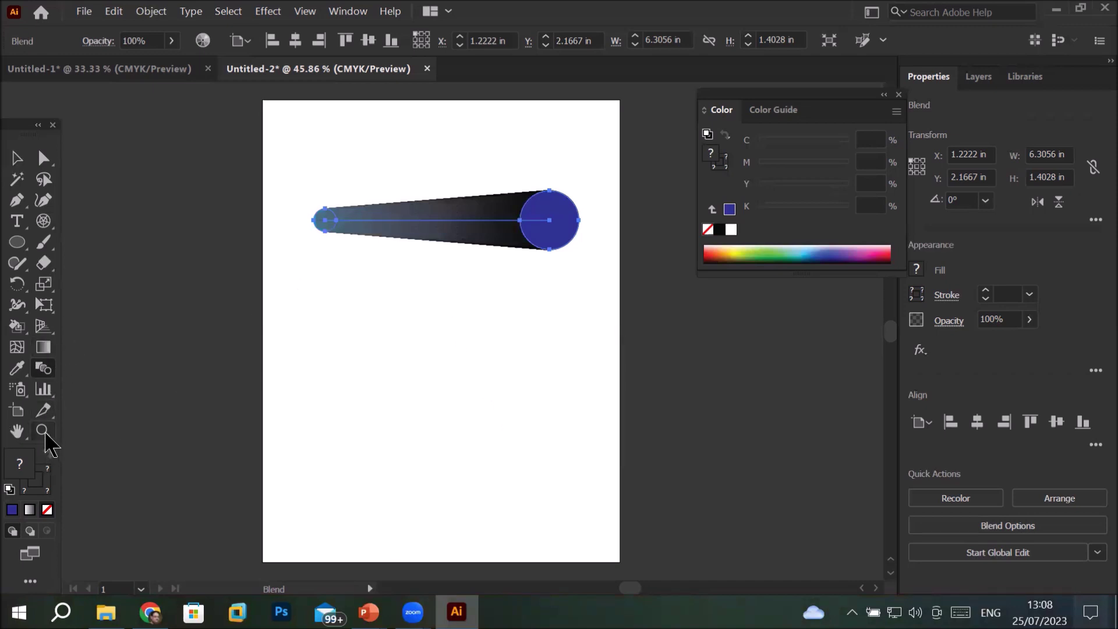
Check the blend's spacing options and leave them without making changes
double_click(44, 368)
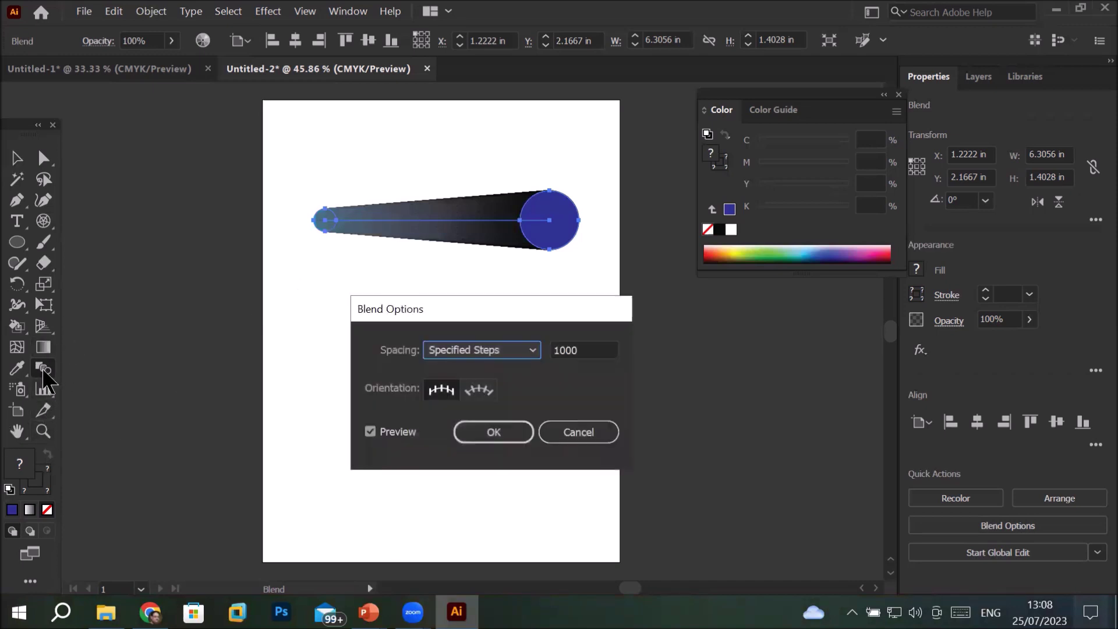
double_click(594, 350)
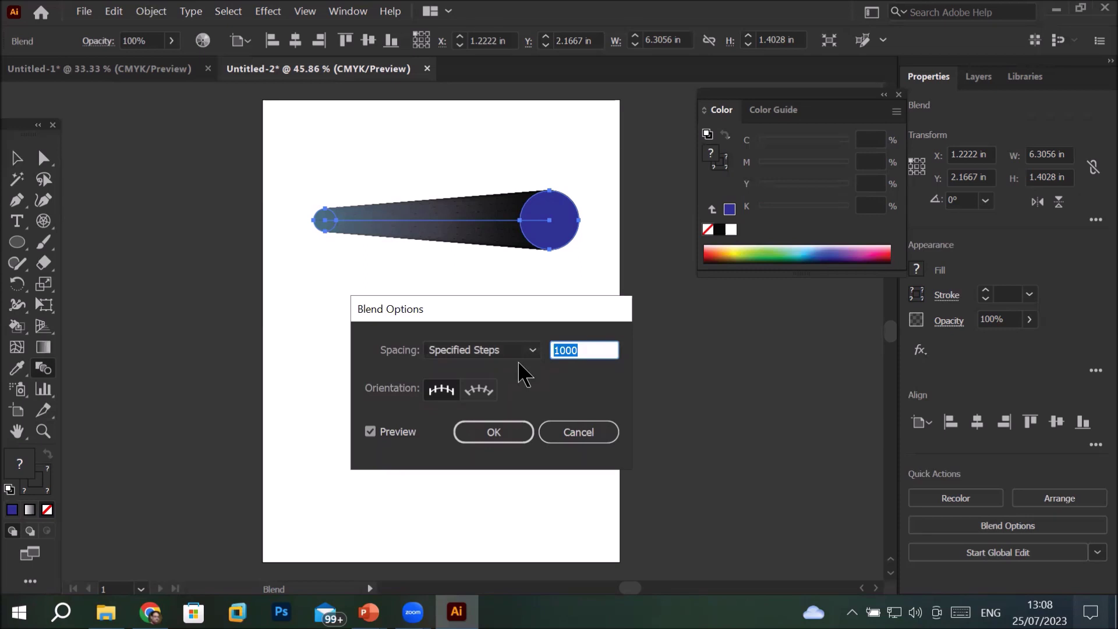
left_click(587, 434)
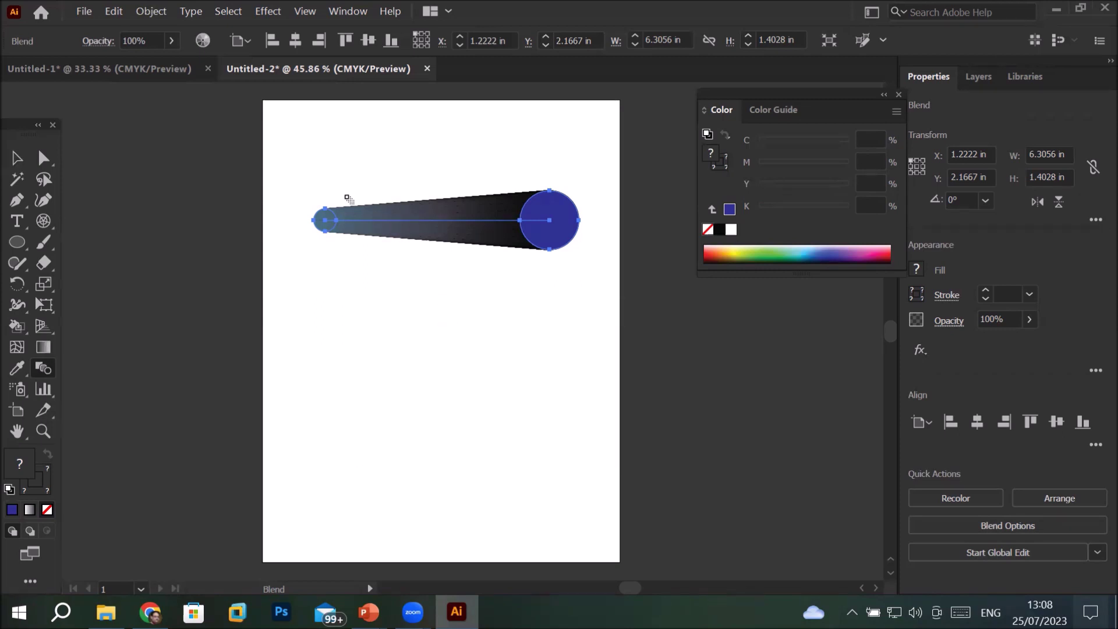
Deselect the blend and examine its edges and shading up close between the two circles
left_click(17, 159)
left_click(367, 331)
scroll(397, 208, "up", 5)
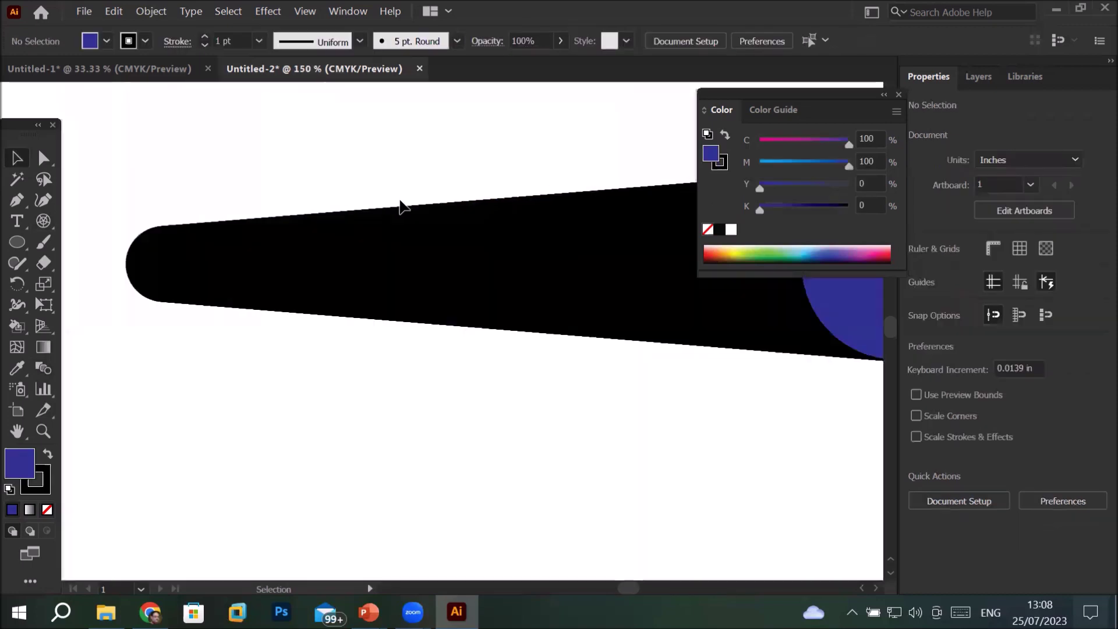
scroll(381, 309, "up", 8)
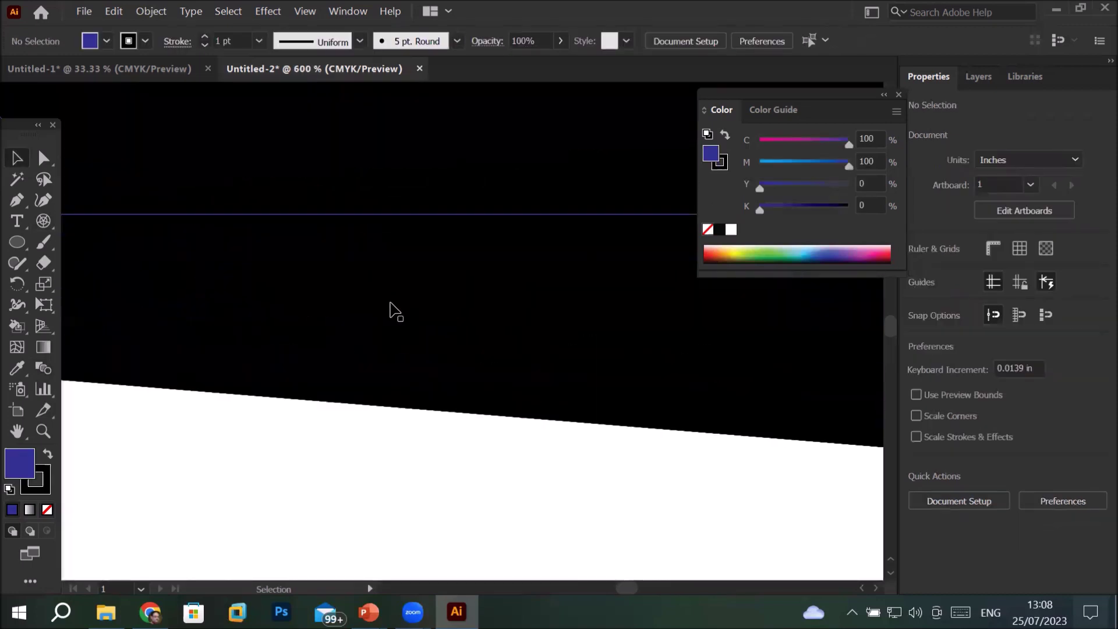
scroll(390, 309, "up", 3)
scroll(390, 308, "down", 1)
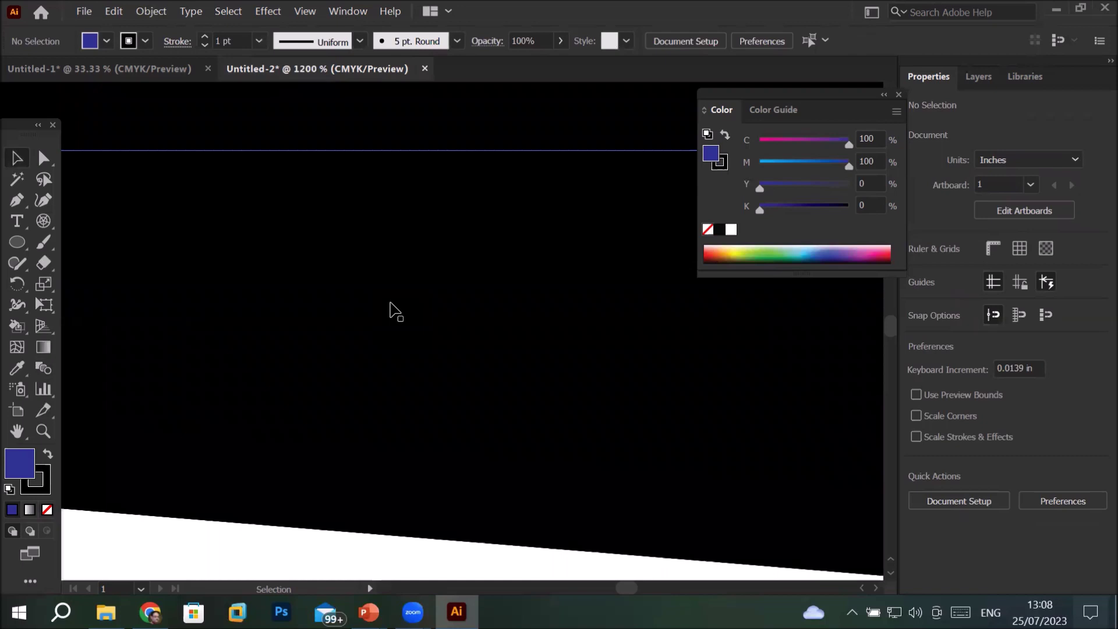
scroll(392, 313, "down", 8)
scroll(642, 300, "up", 1)
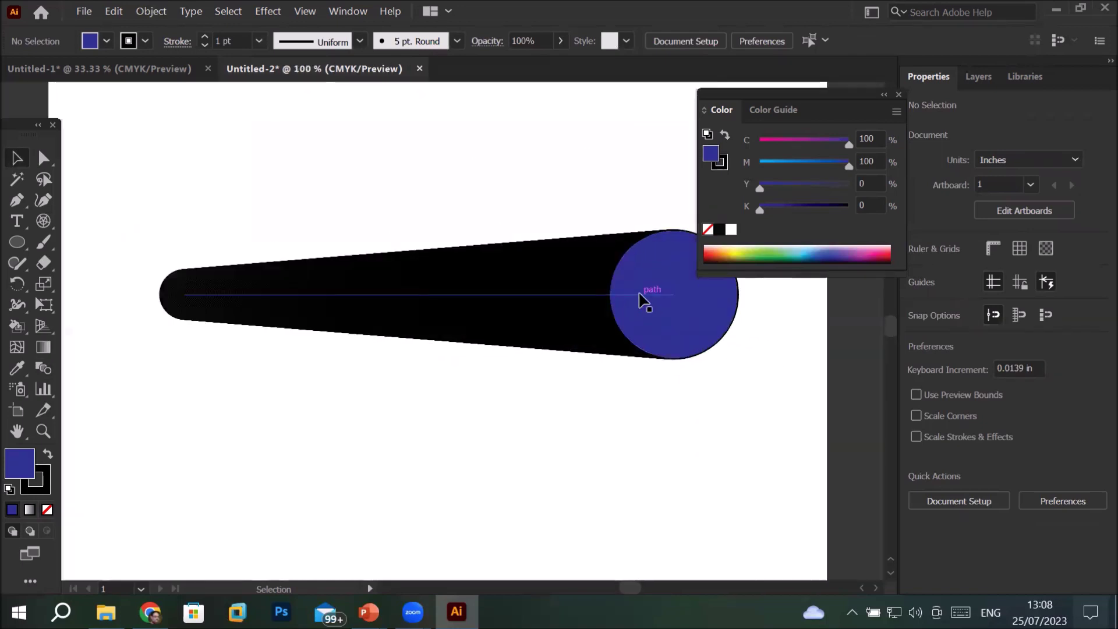
scroll(641, 301, "up", 2)
scroll(511, 299, "down", 3)
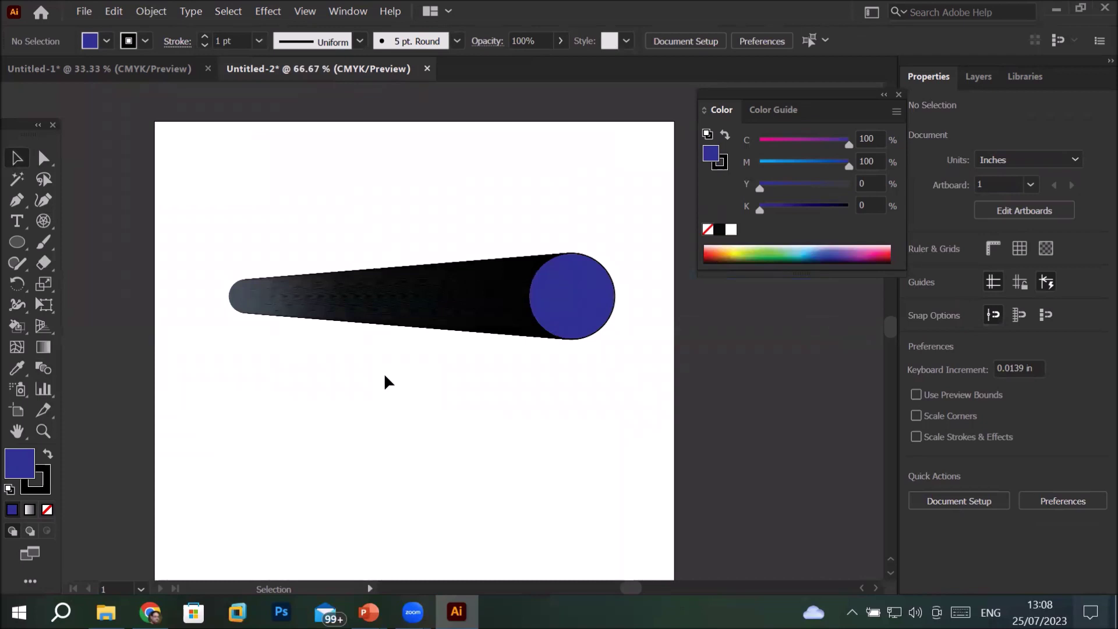
Directly select the large circle inside the blend and fill it with yellow (C 21.18, M 0, Y 100, K 0)
left_click(43, 159)
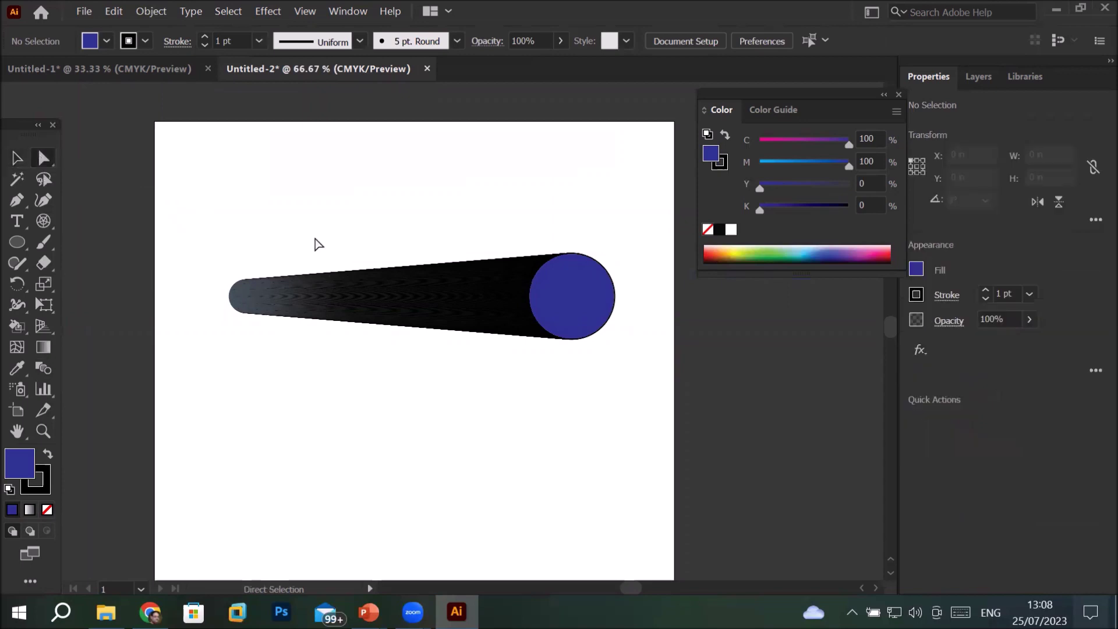
left_click(556, 298)
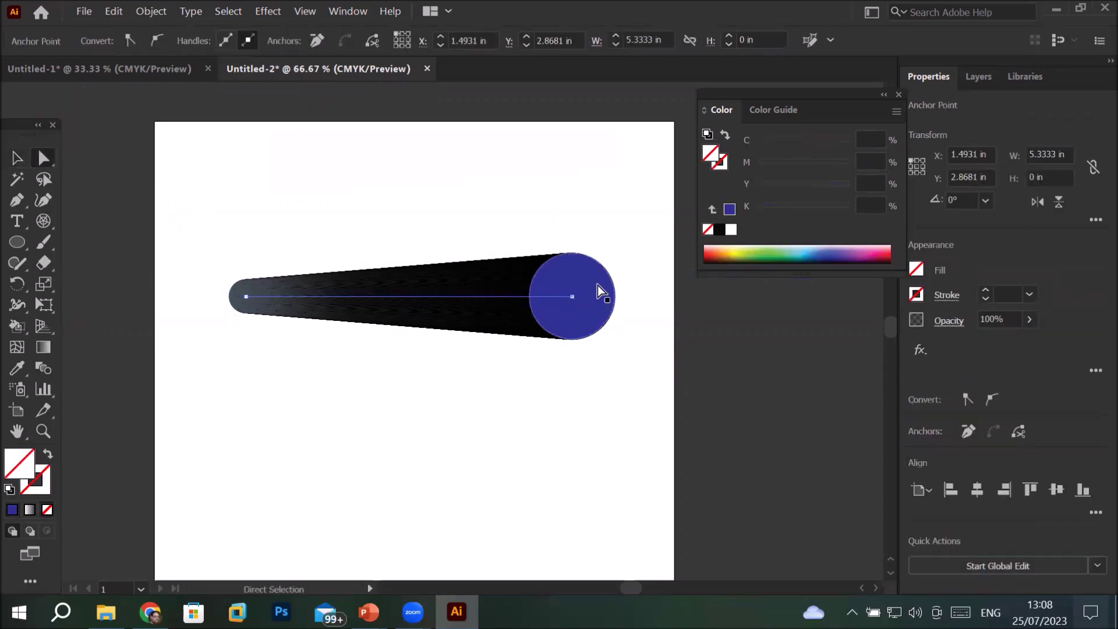
left_click(606, 271)
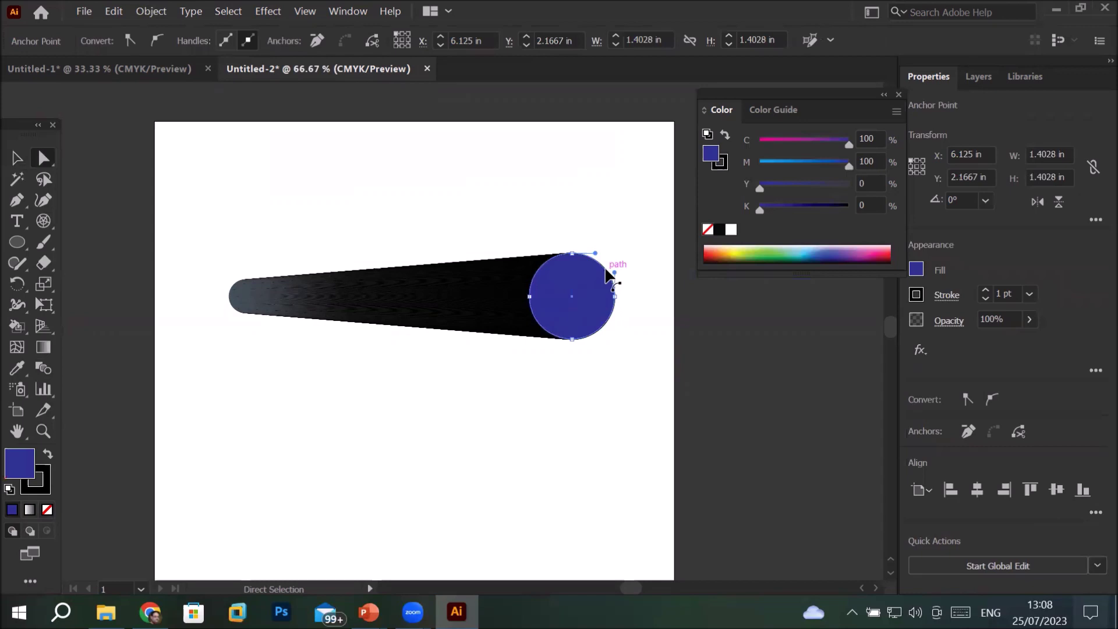
left_click(741, 251)
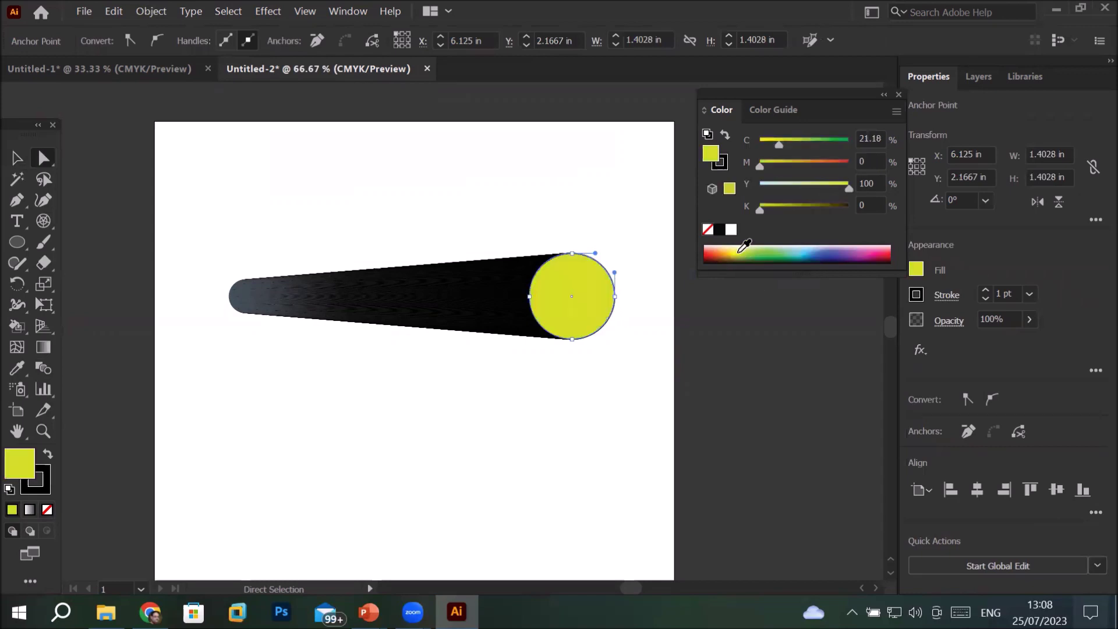
Select the small circle inside the blend and fill it with red, followed by white
left_click(234, 296)
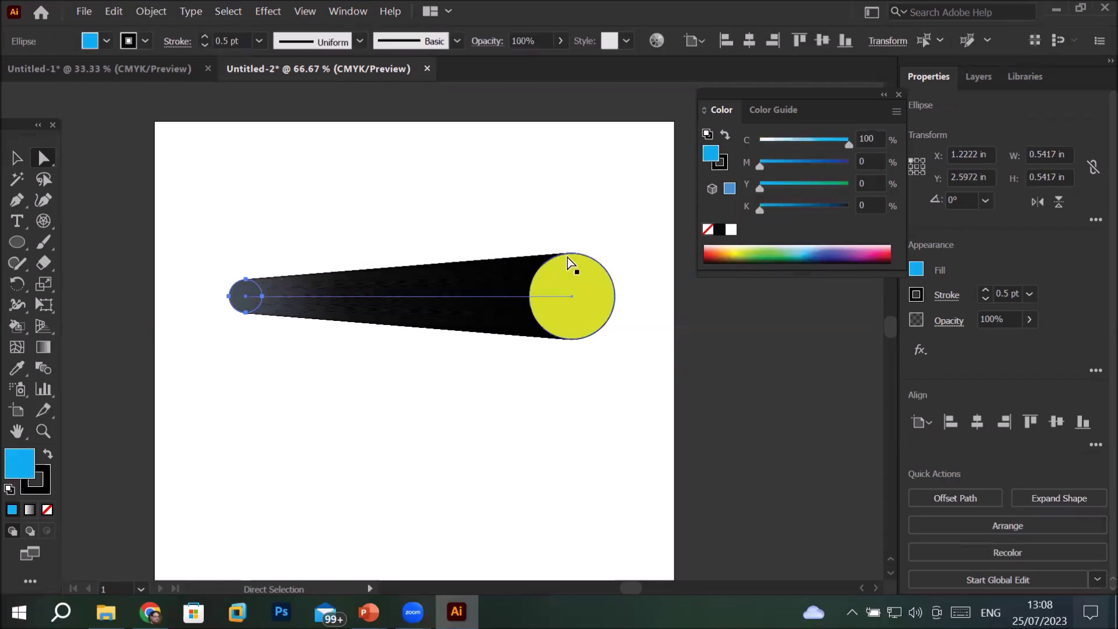
left_click(714, 250)
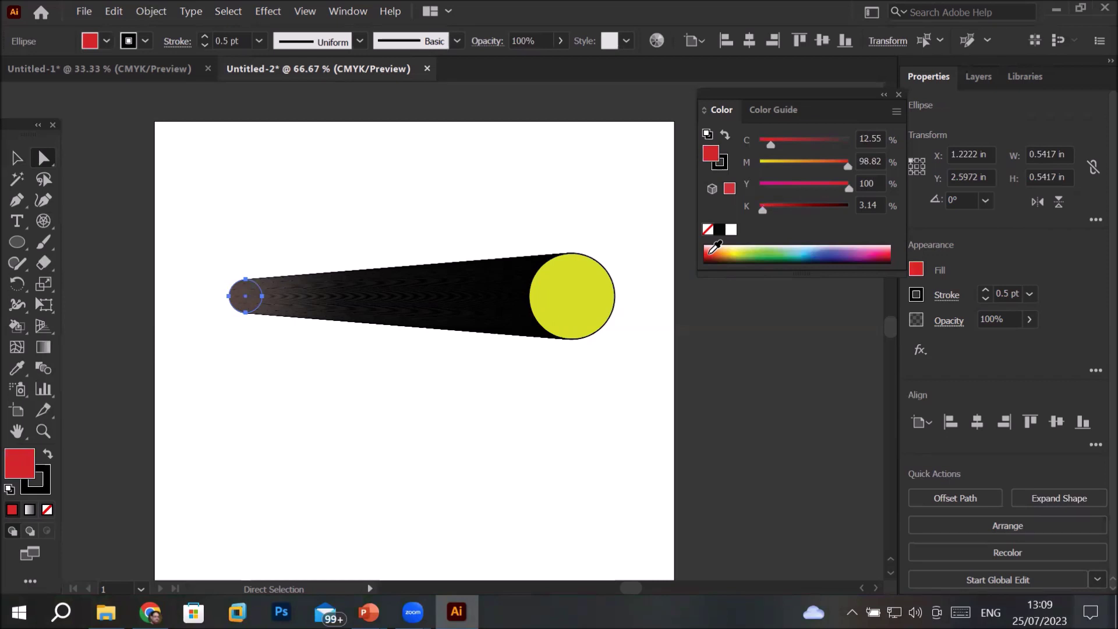
left_click(731, 231)
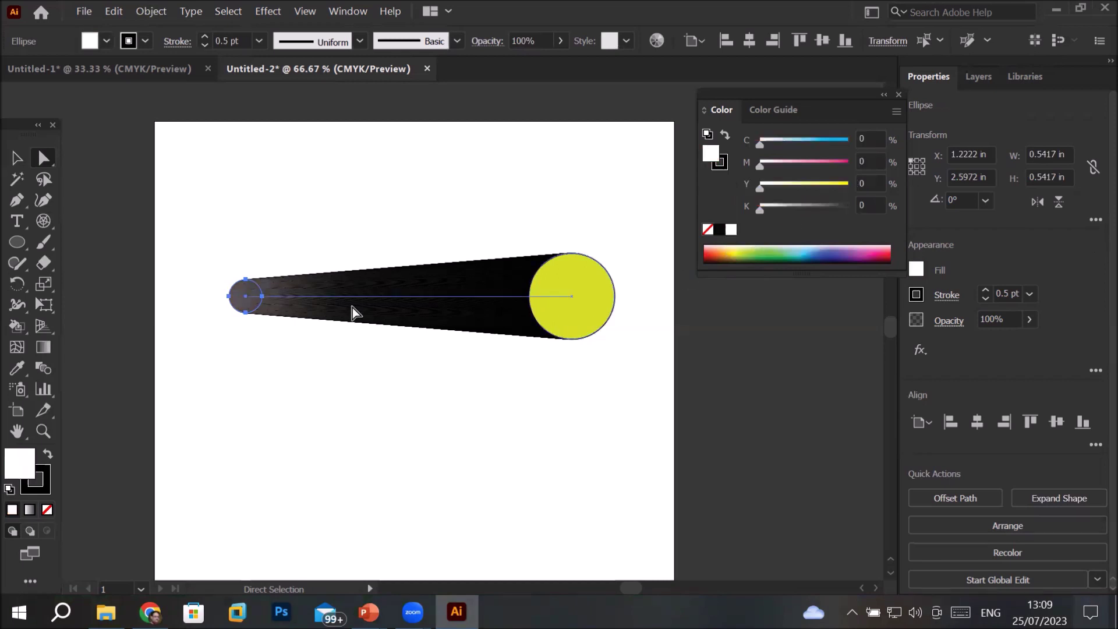
Set the number of specified steps in the blend's spacing options to 254
scroll(234, 294, "up", 2)
scroll(376, 297, "down", 2)
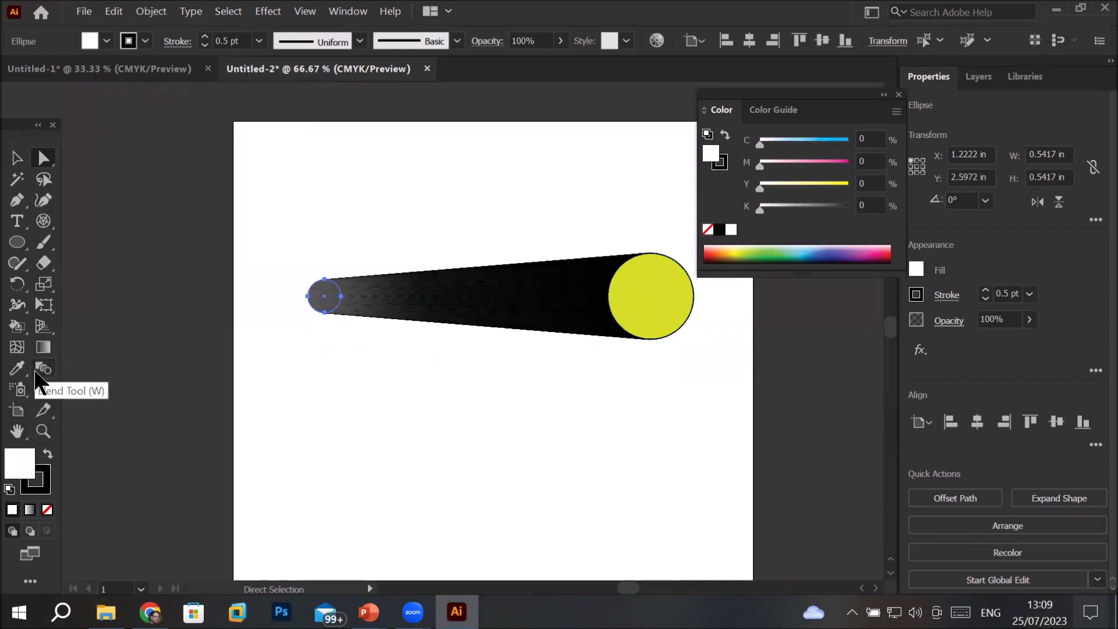
double_click(40, 369)
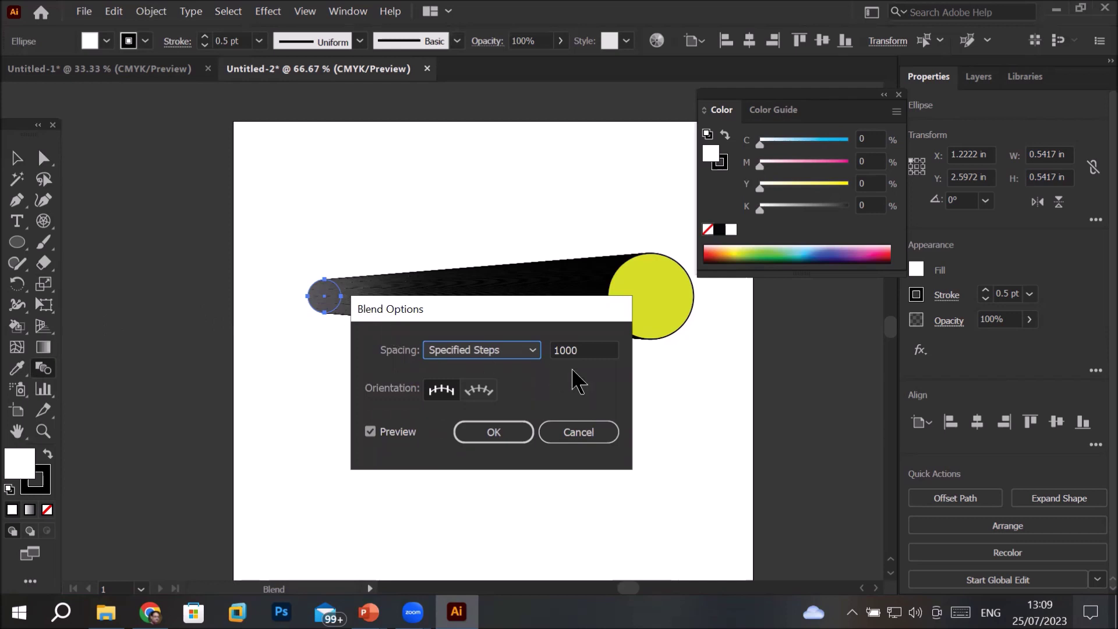
left_click(574, 350)
double_click(574, 350)
type("254")
left_click(487, 437)
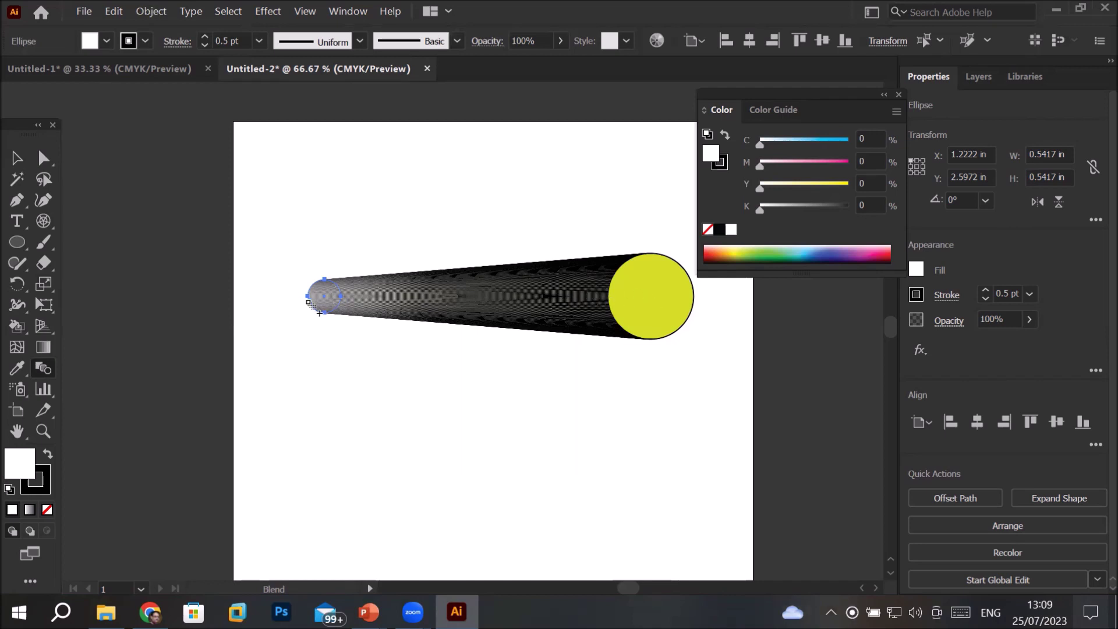
Fill the small circle with green (C 61.57, M 0, Y 100, K 0)
left_click(764, 249)
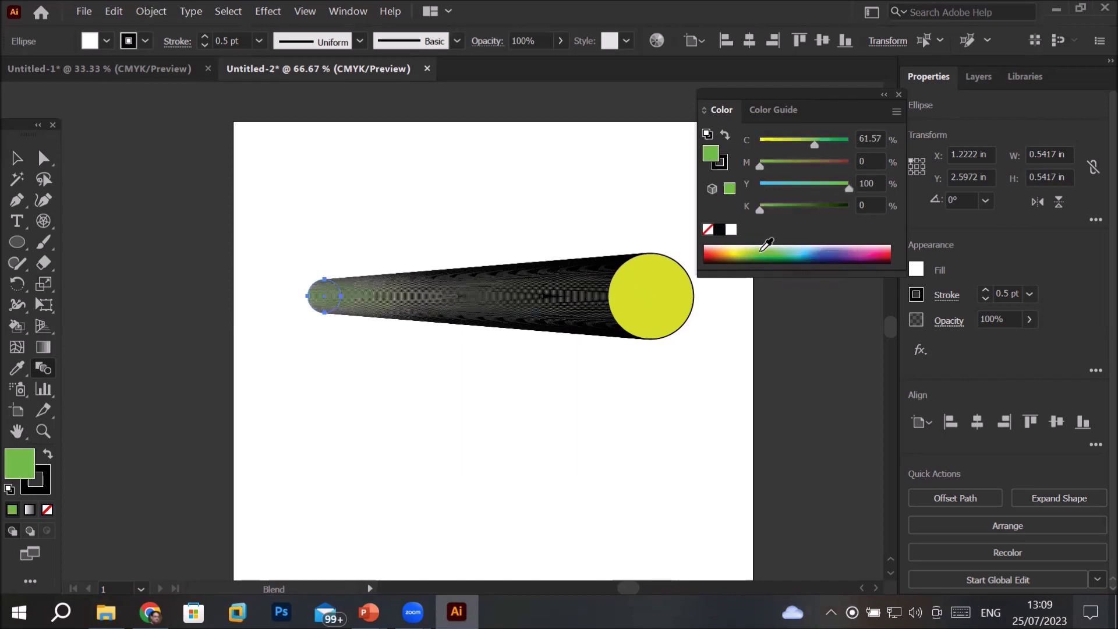
Fill the small circle in the blend with light blue, followed by red (C 2.75, M 100, Y 90.59, K 0)
left_click(809, 247)
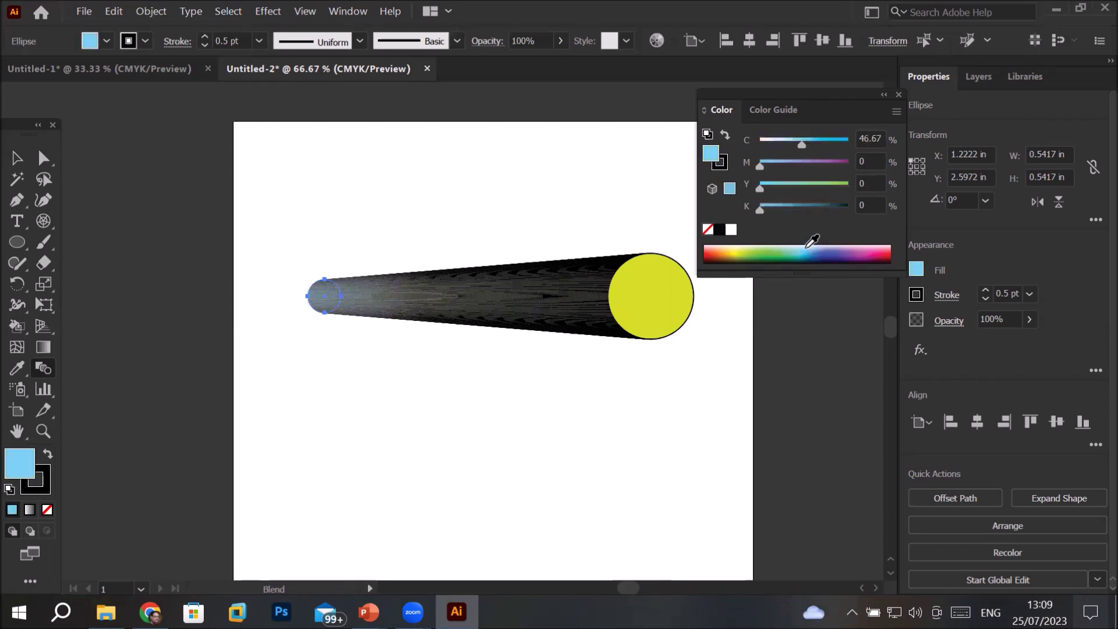
left_click(873, 252)
left_click(886, 247)
scroll(351, 309, "up", 4)
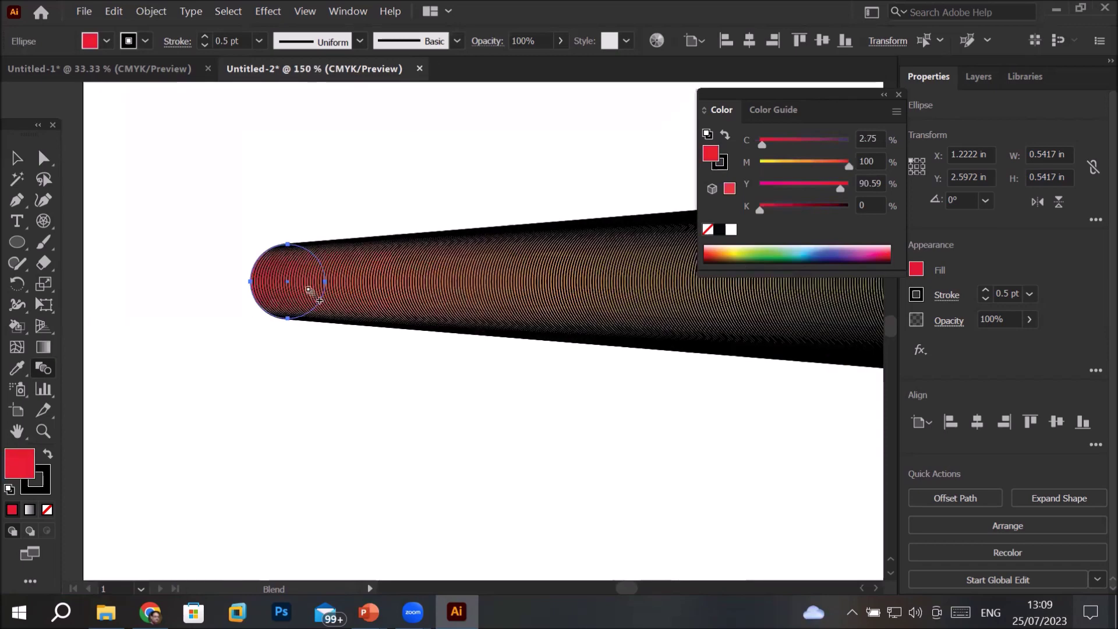
scroll(439, 300, "down", 3)
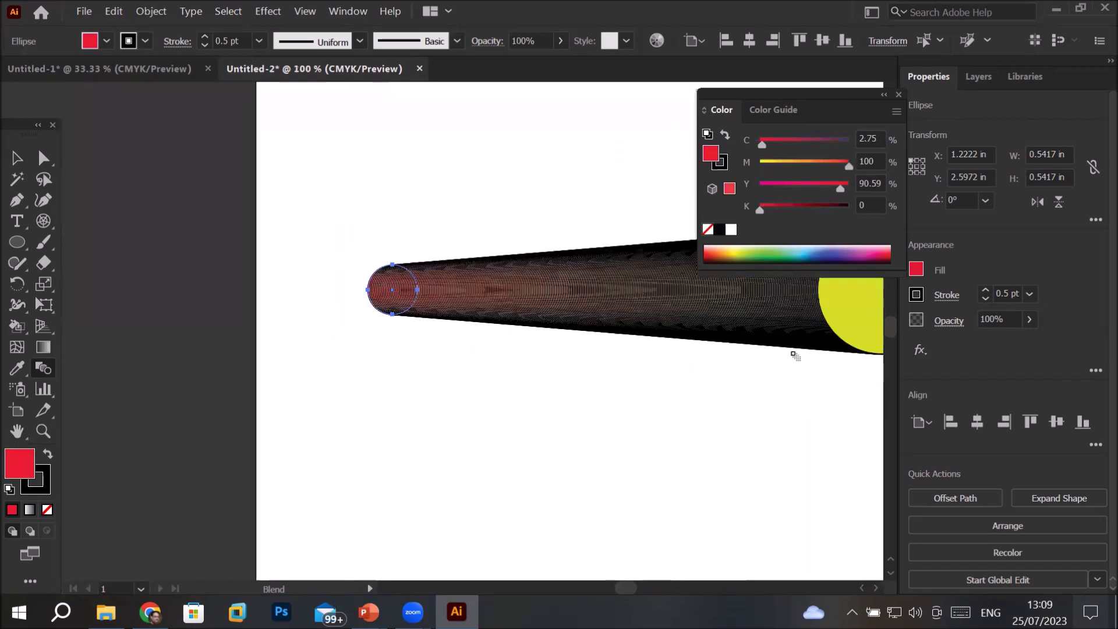
scroll(861, 353, "up", 3)
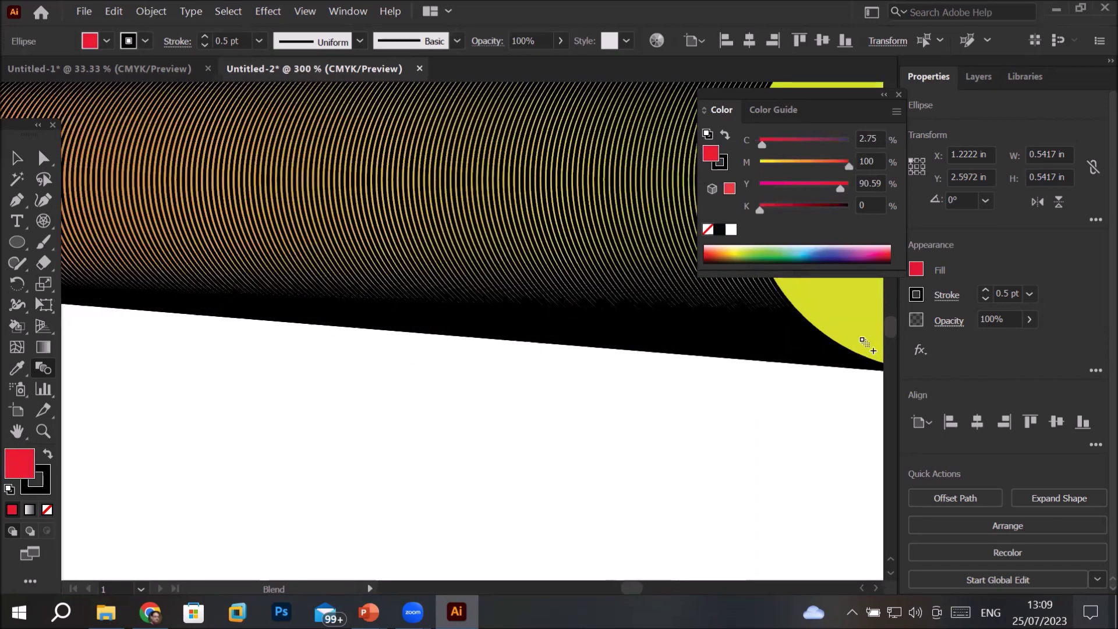
scroll(864, 344, "down", 3)
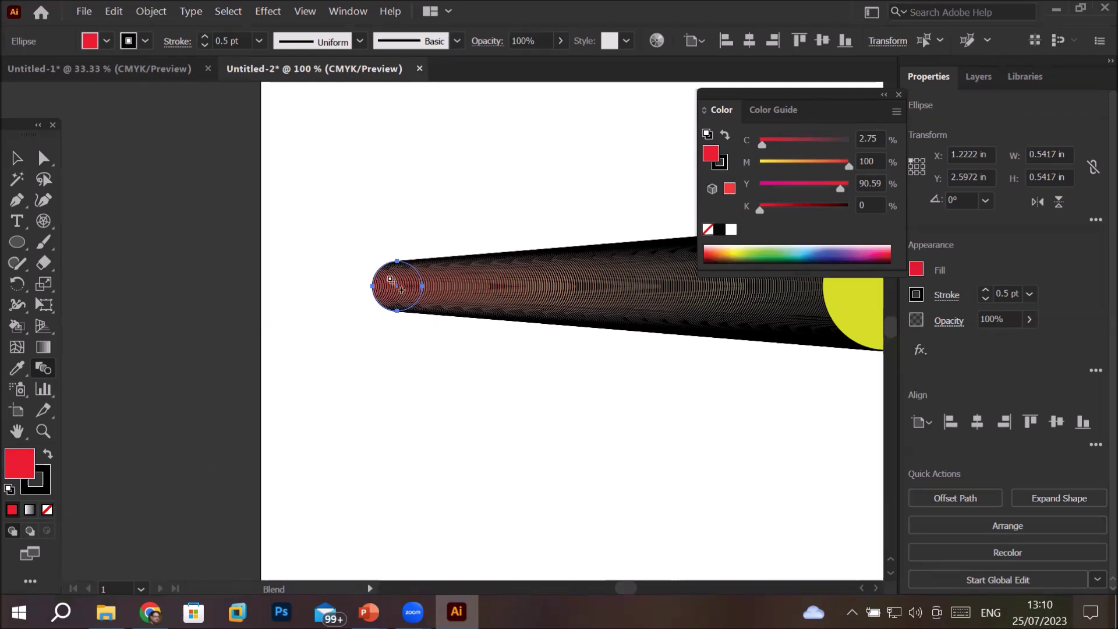
Remove the stroke from the small red circle and from the large yellow circle in the blend
left_click(42, 160)
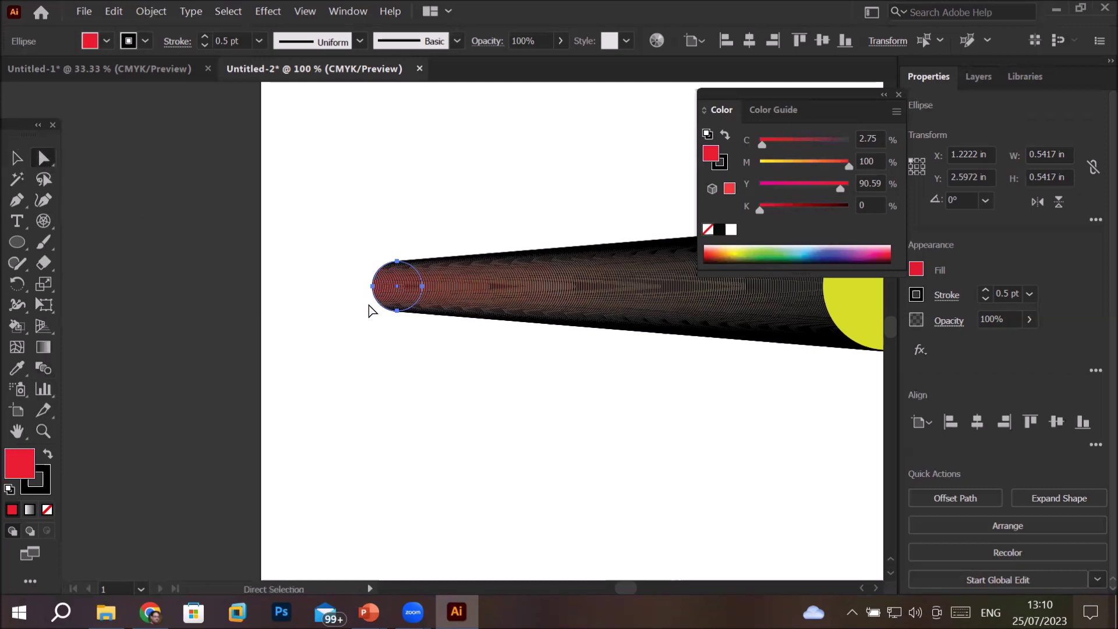
left_click(51, 482)
left_click(47, 510)
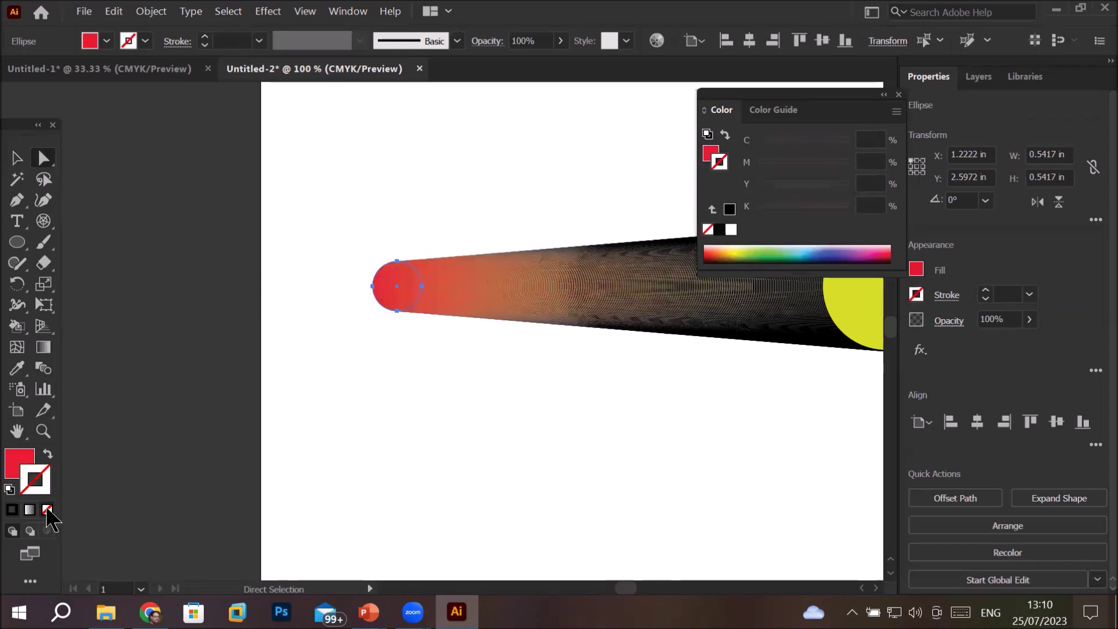
key("space")
left_click_drag(731, 444, 582, 467)
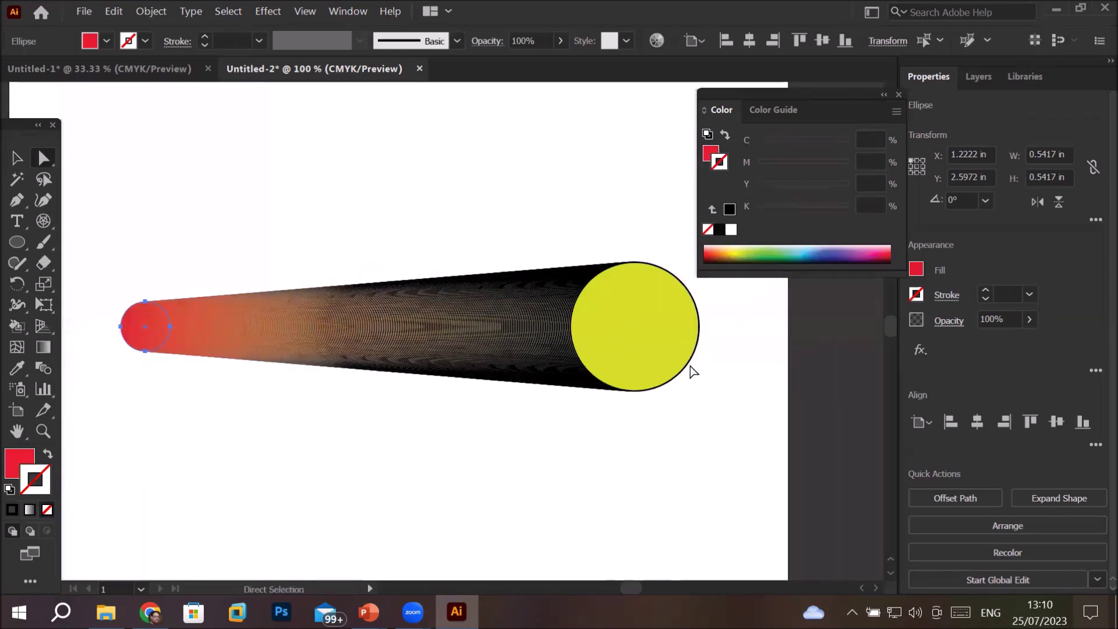
left_click(687, 364)
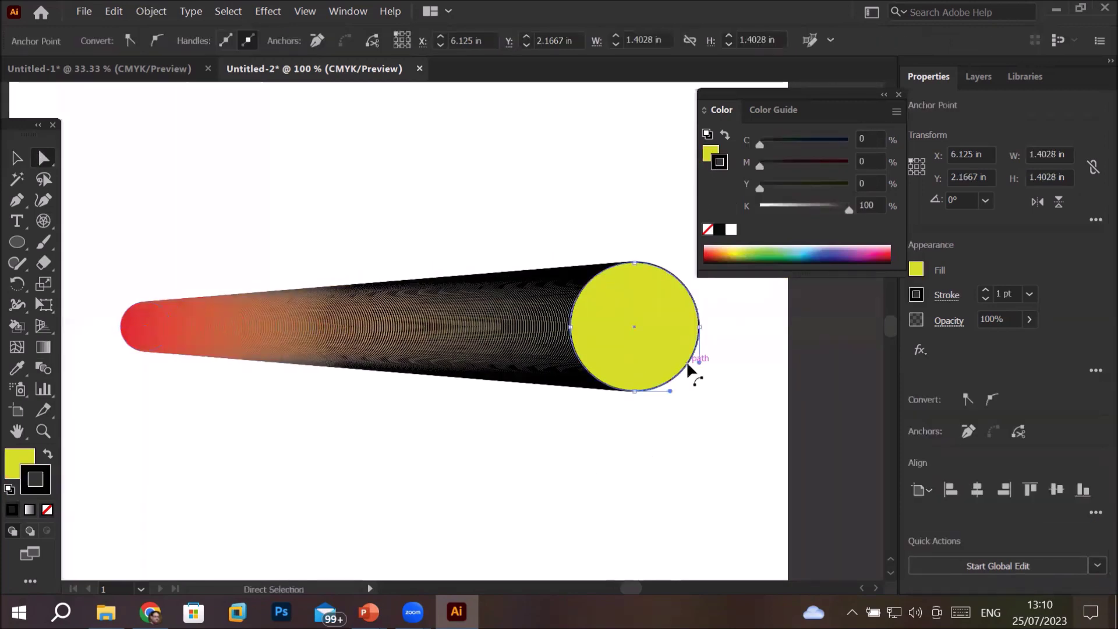
left_click(47, 510)
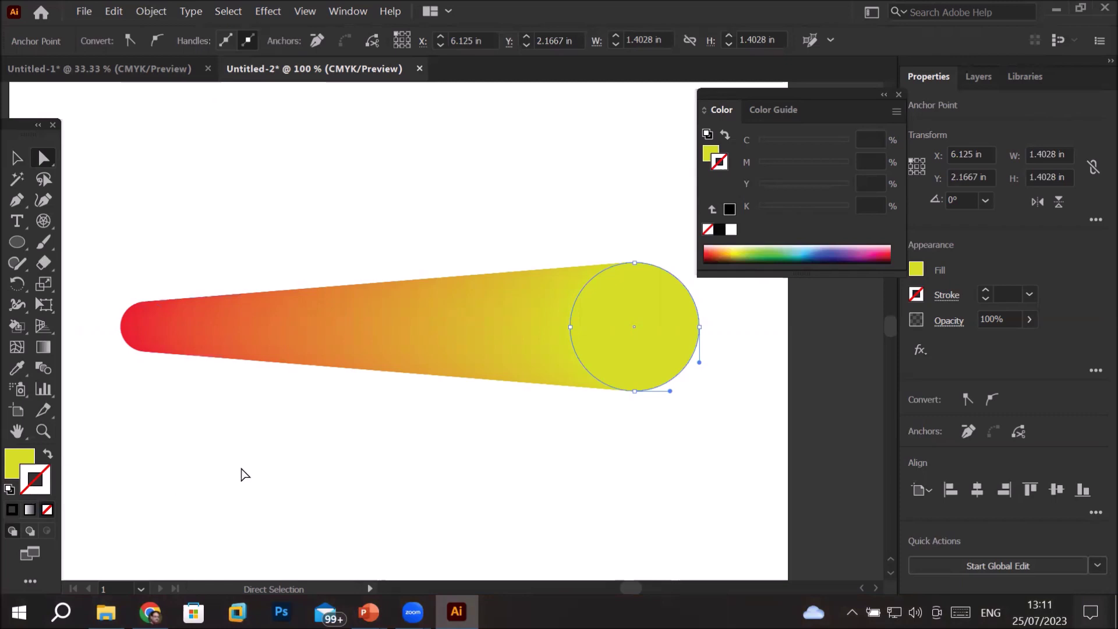
Set the number of specified steps in the blend's spacing options to 1000
double_click(44, 369)
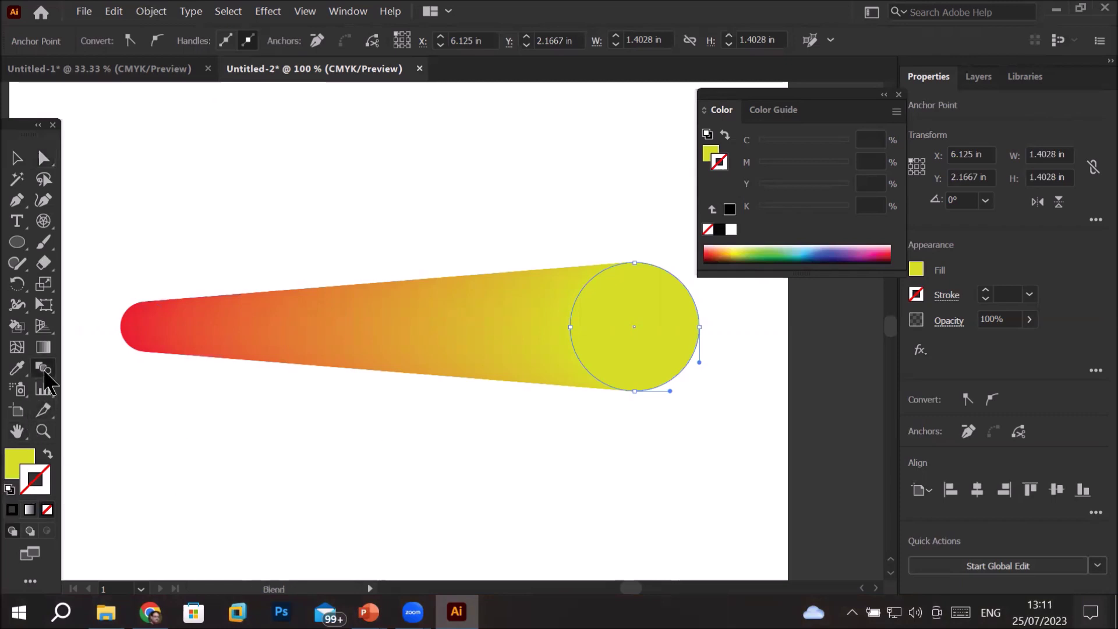
left_click(586, 347)
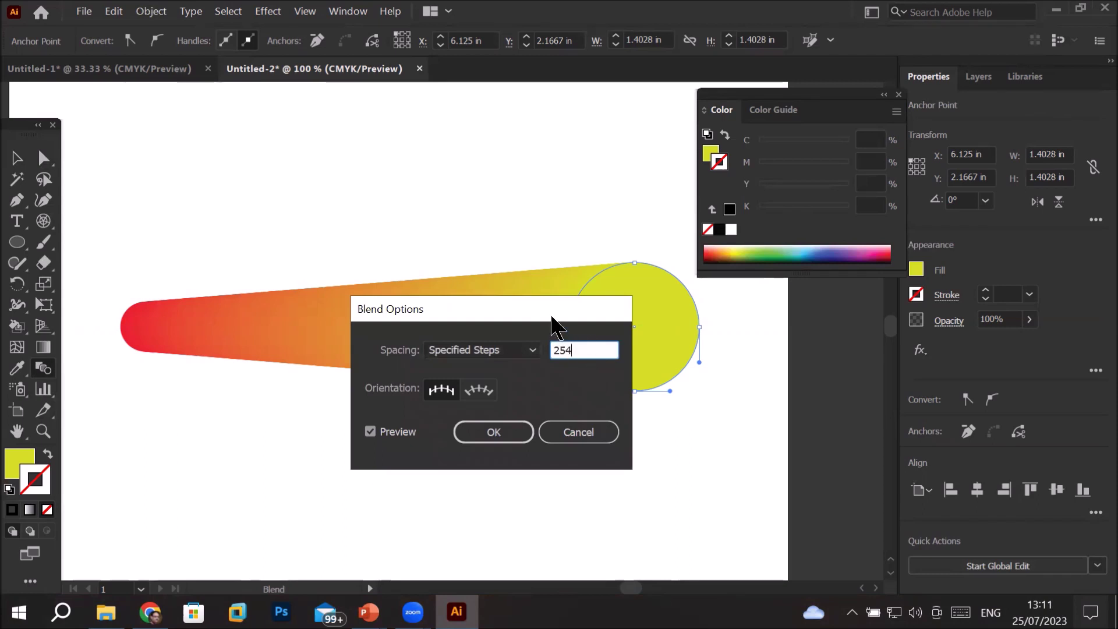
left_click_drag(551, 317, 661, 383)
scroll(693, 412, "up", 9)
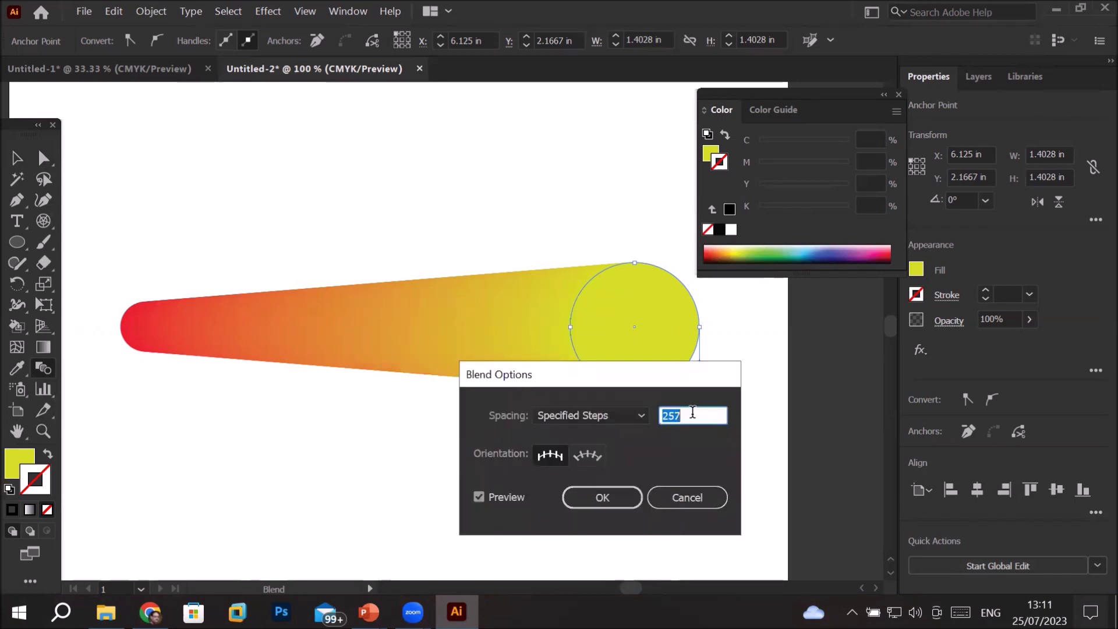
scroll(692, 414, "up", 20)
scroll(693, 417, "up", 15)
type("1000")
key("Return")
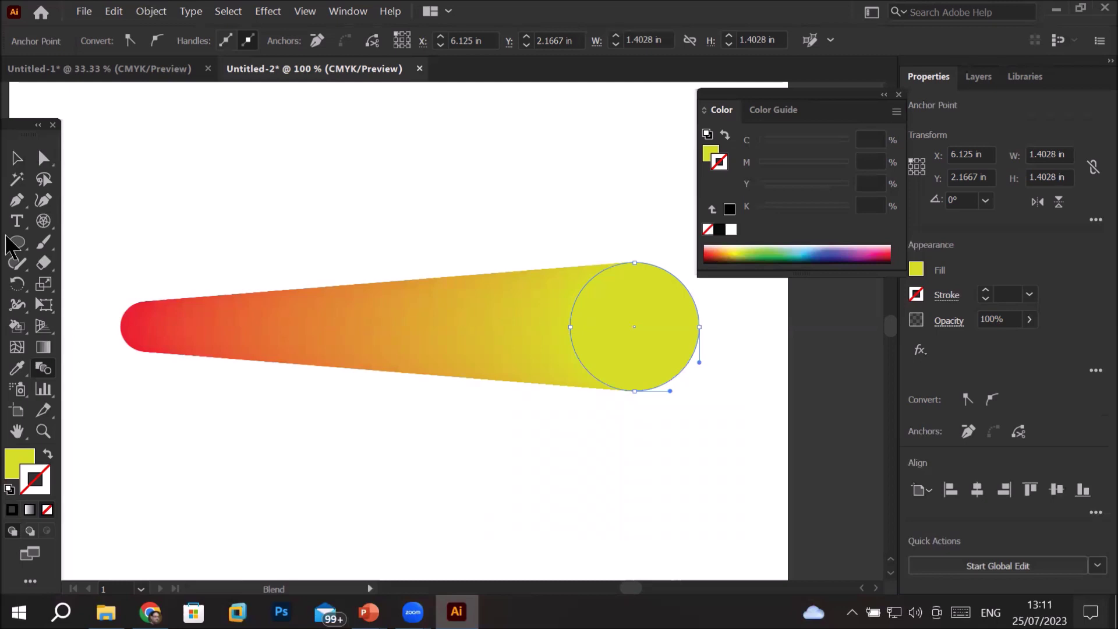
Select the whole blend object and set its specified steps to 254
left_click(43, 158)
left_click(123, 175)
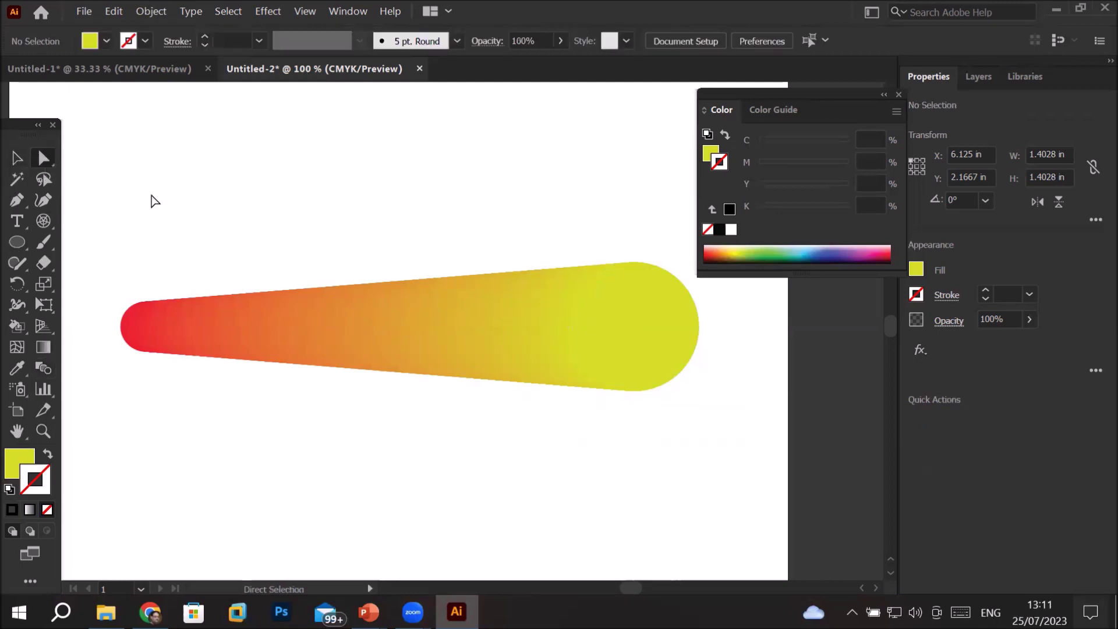
left_click(17, 158)
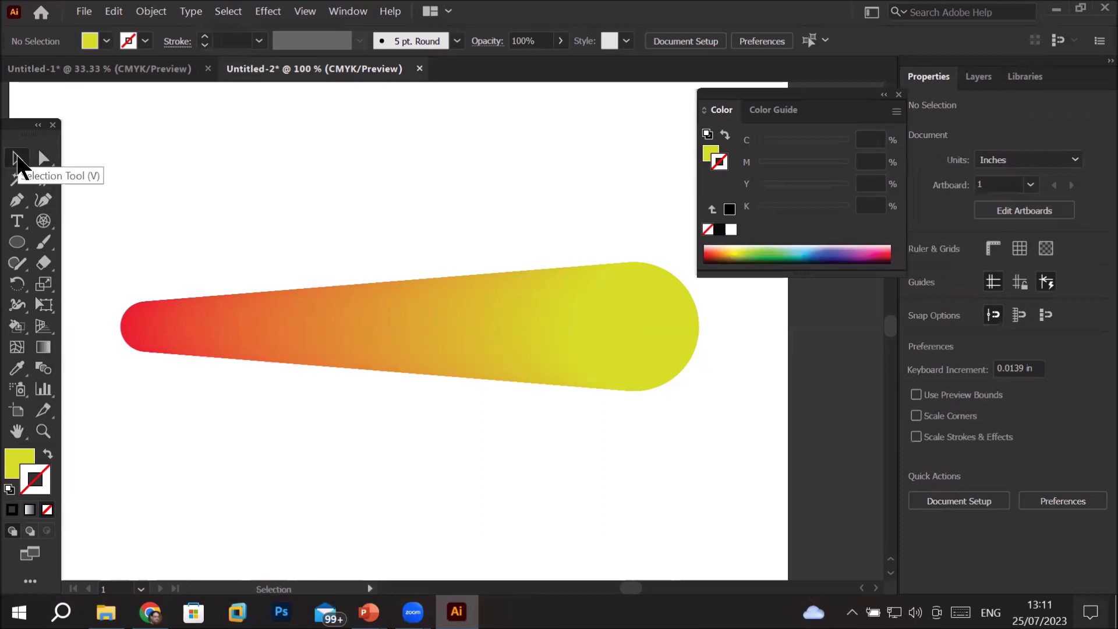
left_click(328, 334)
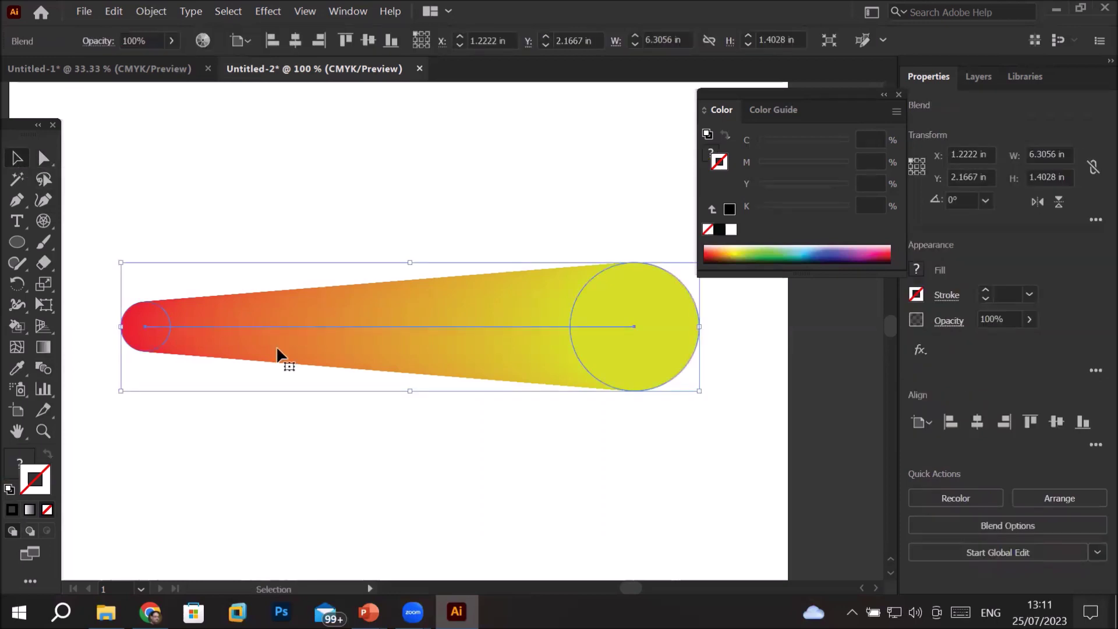
left_click(40, 370)
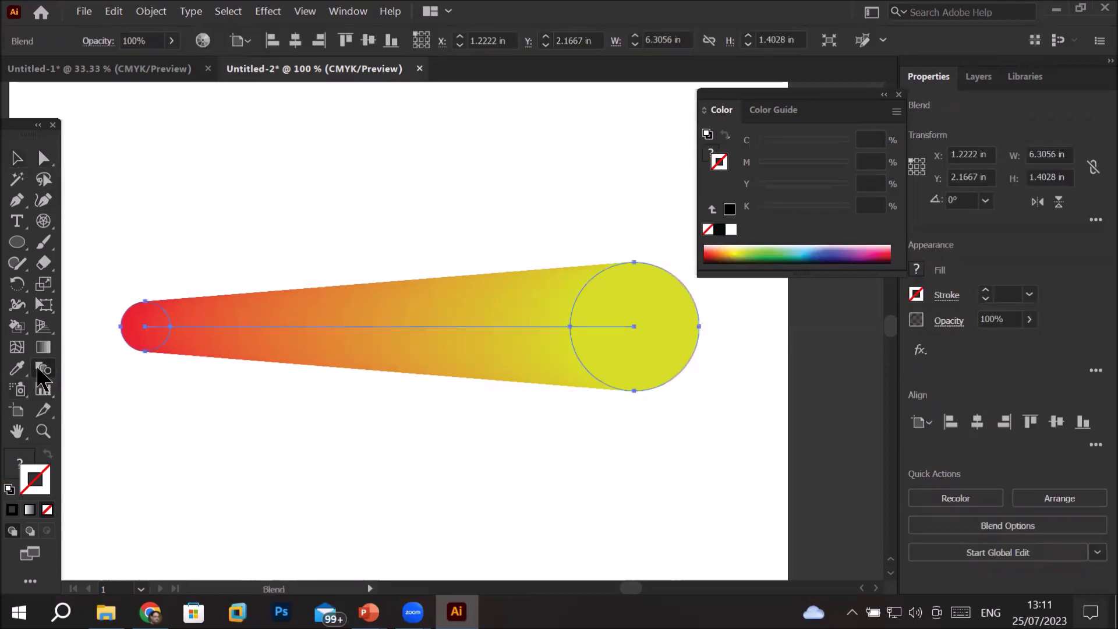
double_click(38, 369)
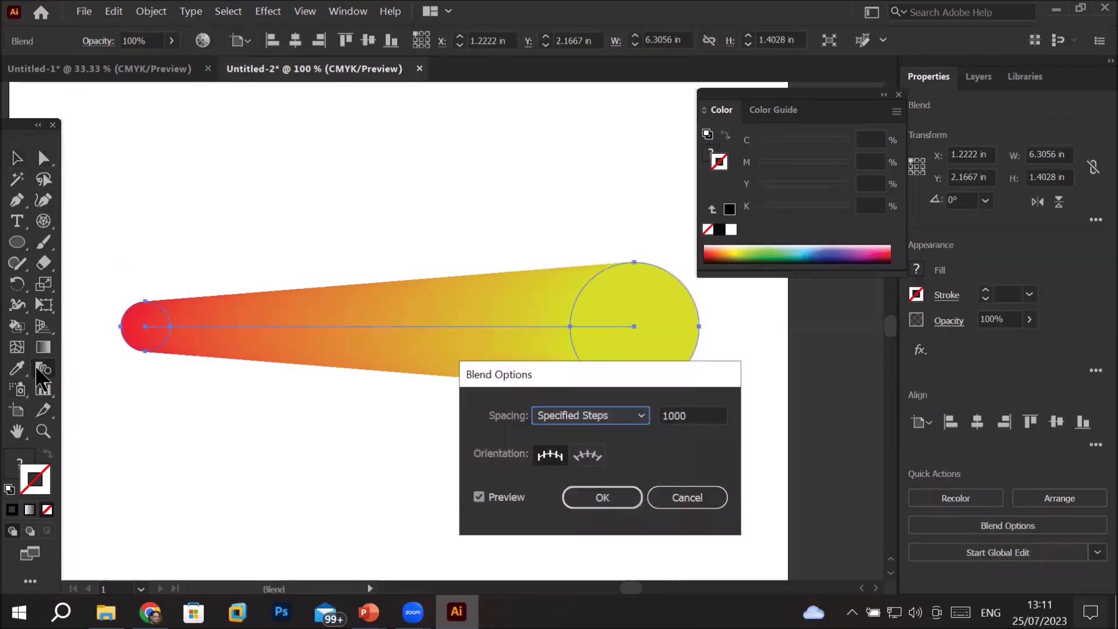
left_click(687, 416)
scroll(687, 416, "down", 15)
scroll(688, 416, "down", 20)
scroll(686, 416, "down", 5)
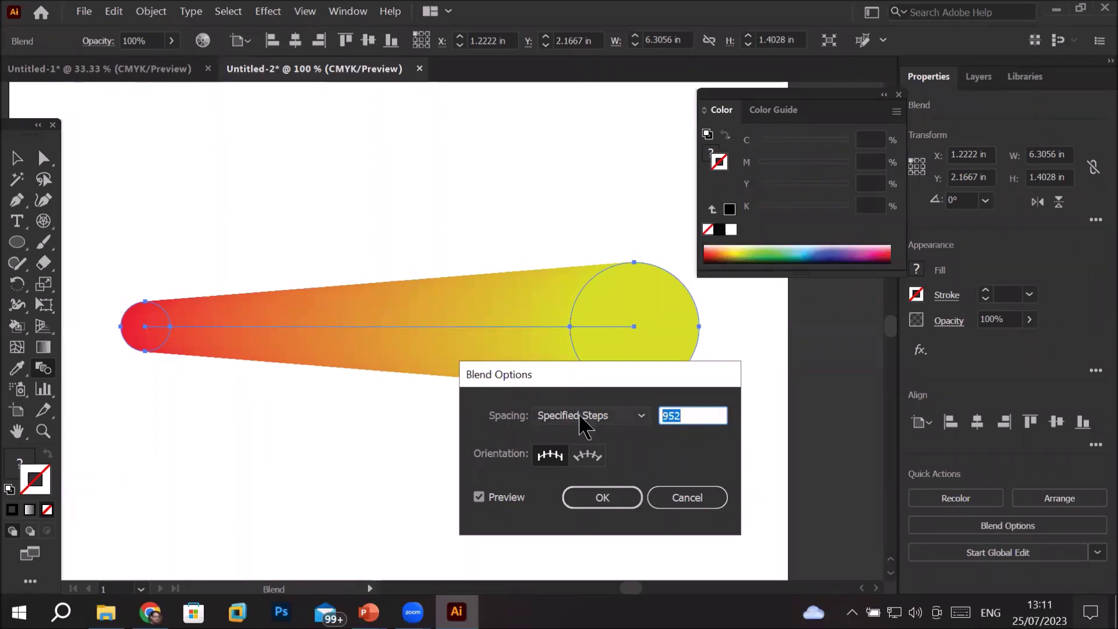
type("254")
key("Return")
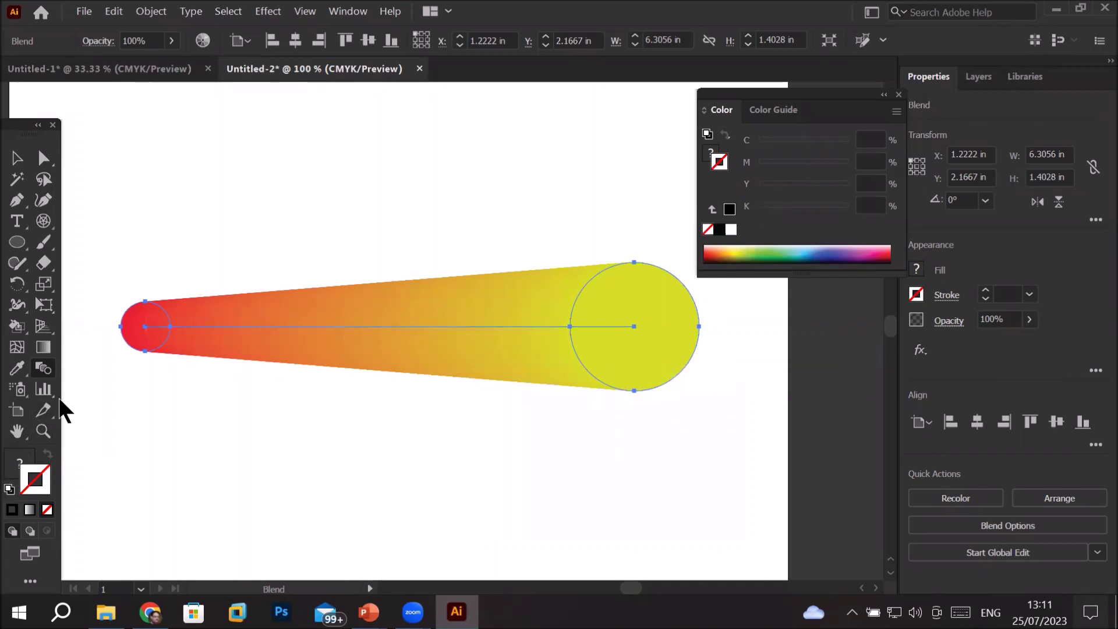
Reduce the blend's specified steps to 5
double_click(44, 368)
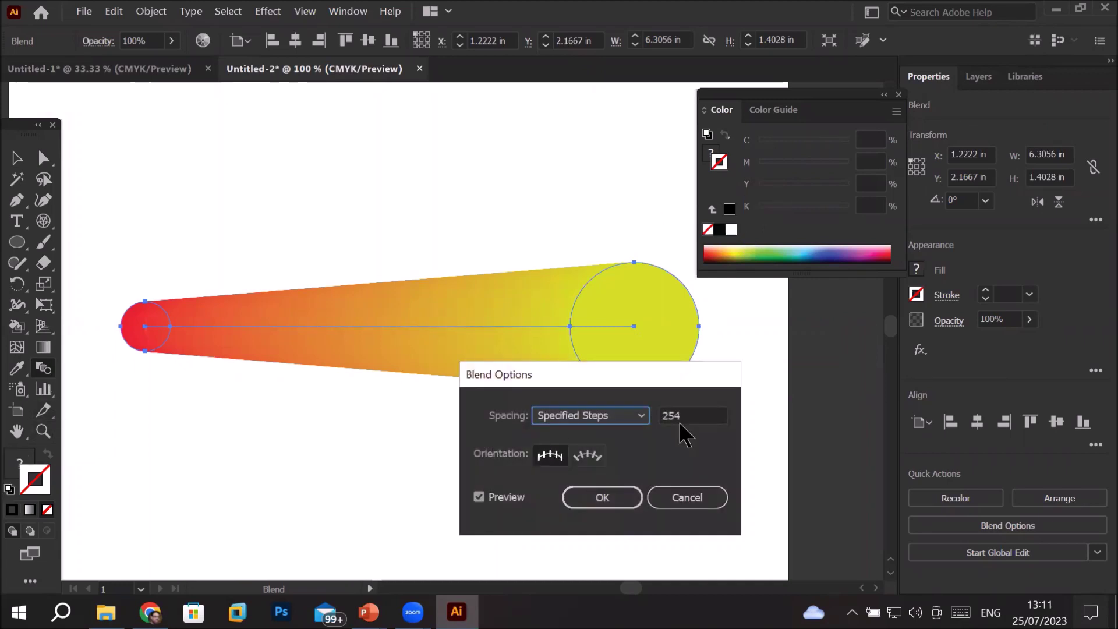
left_click(708, 417)
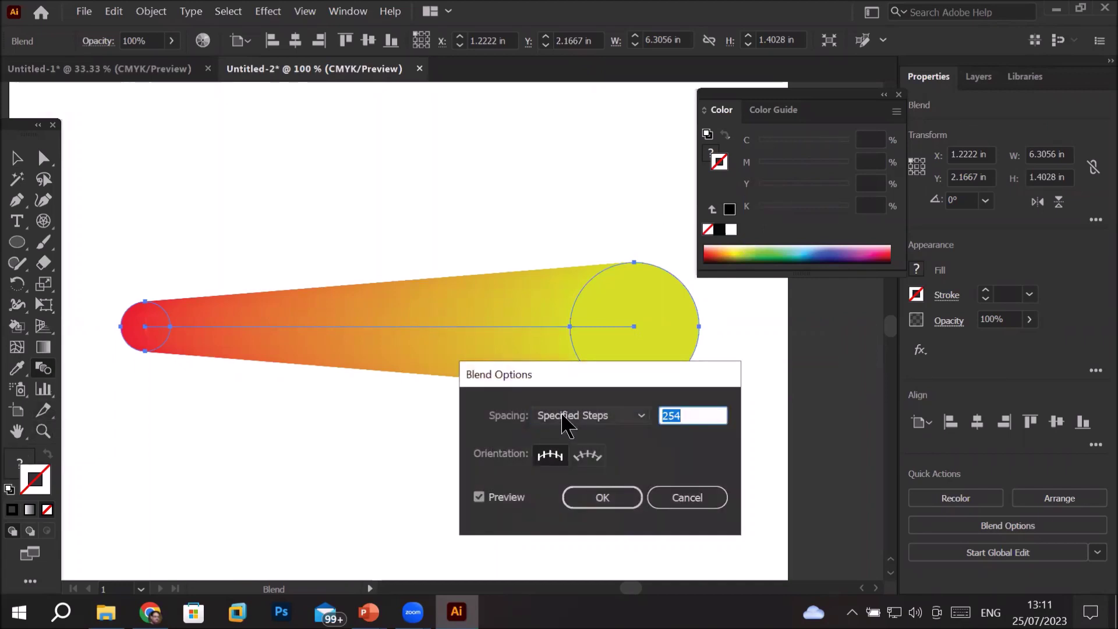
type("5")
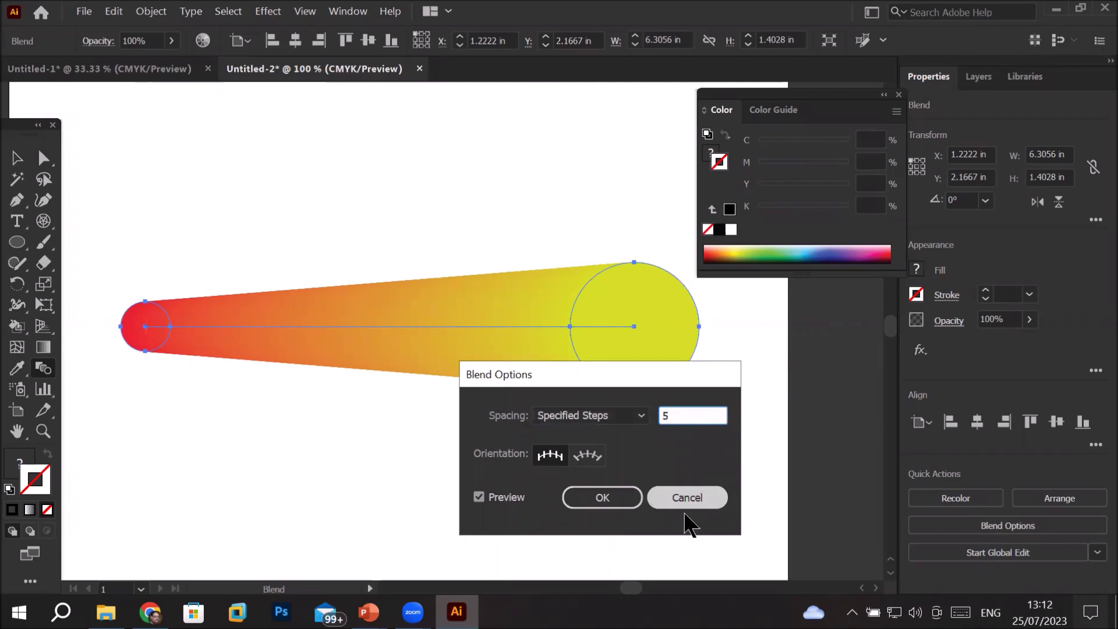
left_click(604, 499)
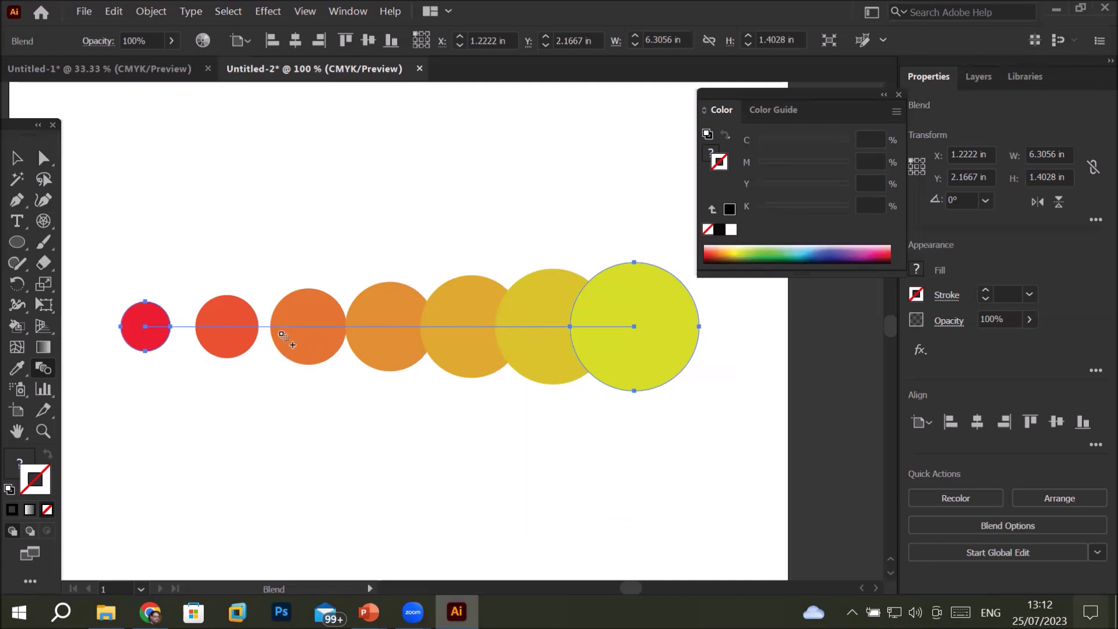
Change the blend's spacing method to Specified Distance, comparing it with Specified Steps, and set the distance to 0.5 in
double_click(45, 372)
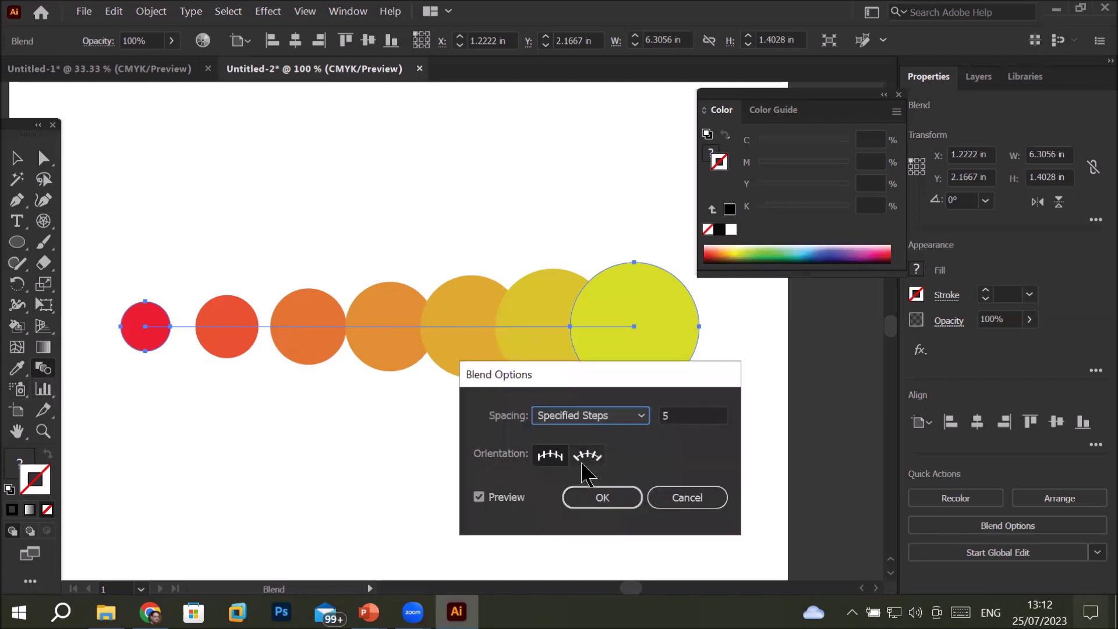
left_click(618, 429)
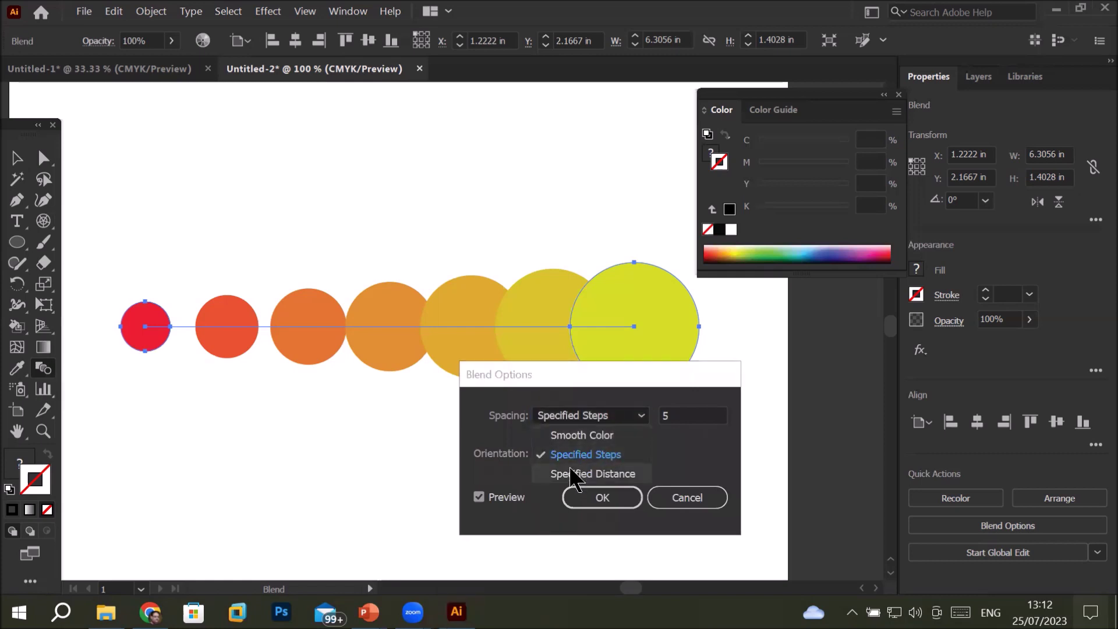
left_click(599, 474)
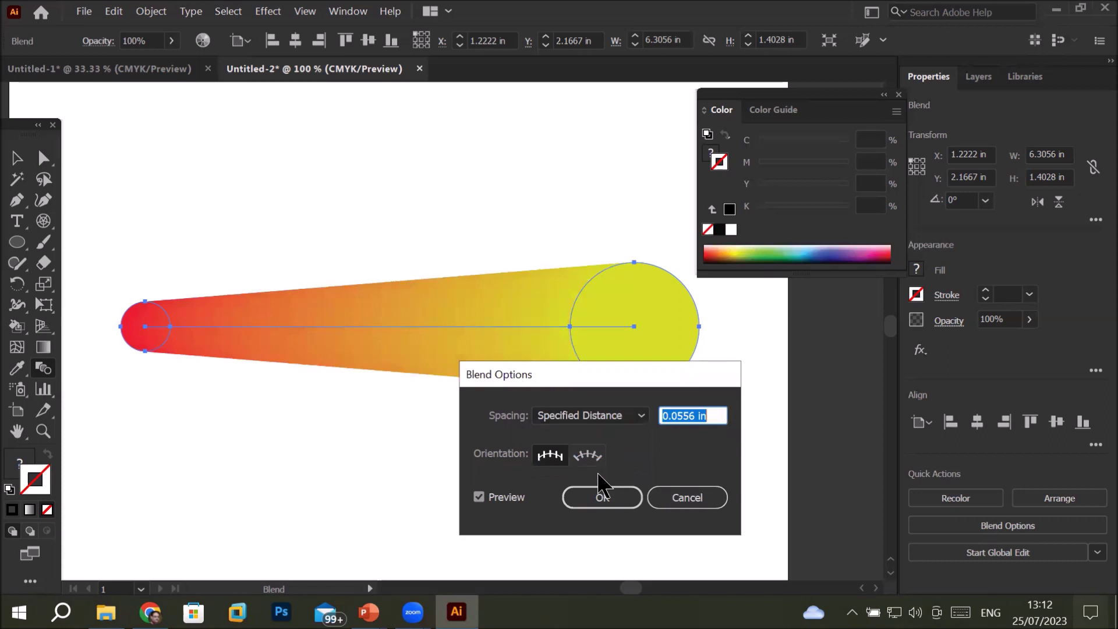
left_click(719, 412)
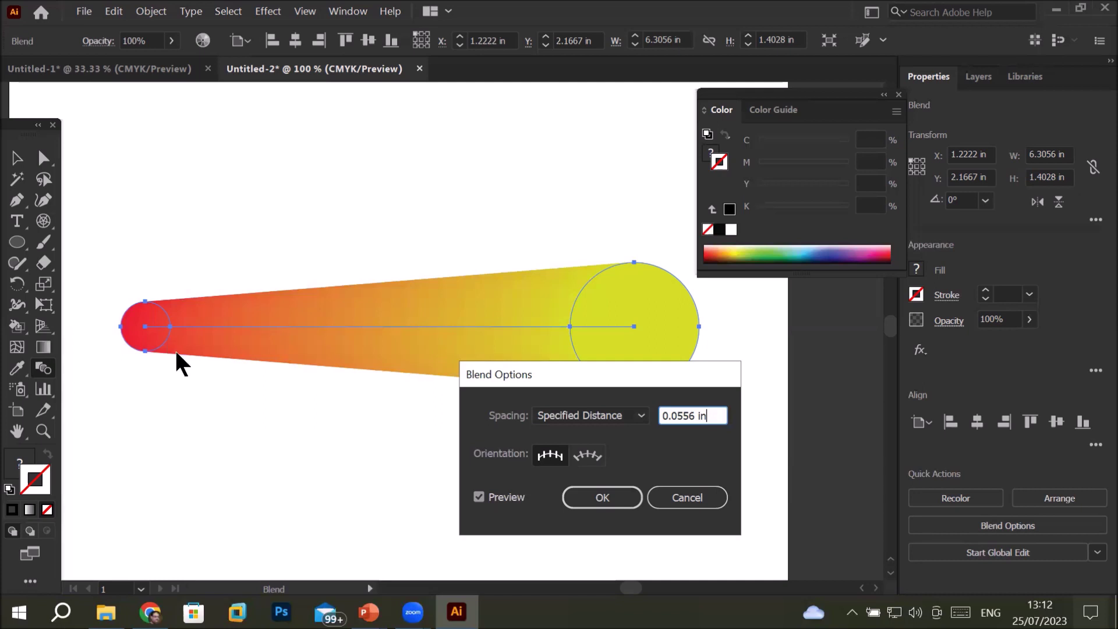
left_click(645, 413)
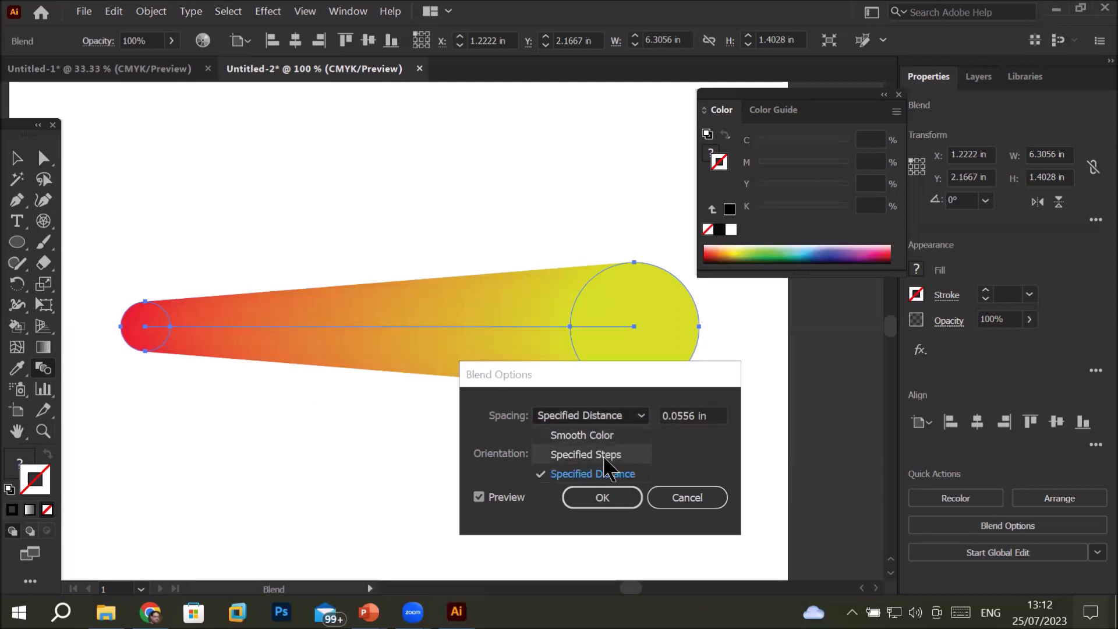
left_click(606, 457)
left_click(634, 417)
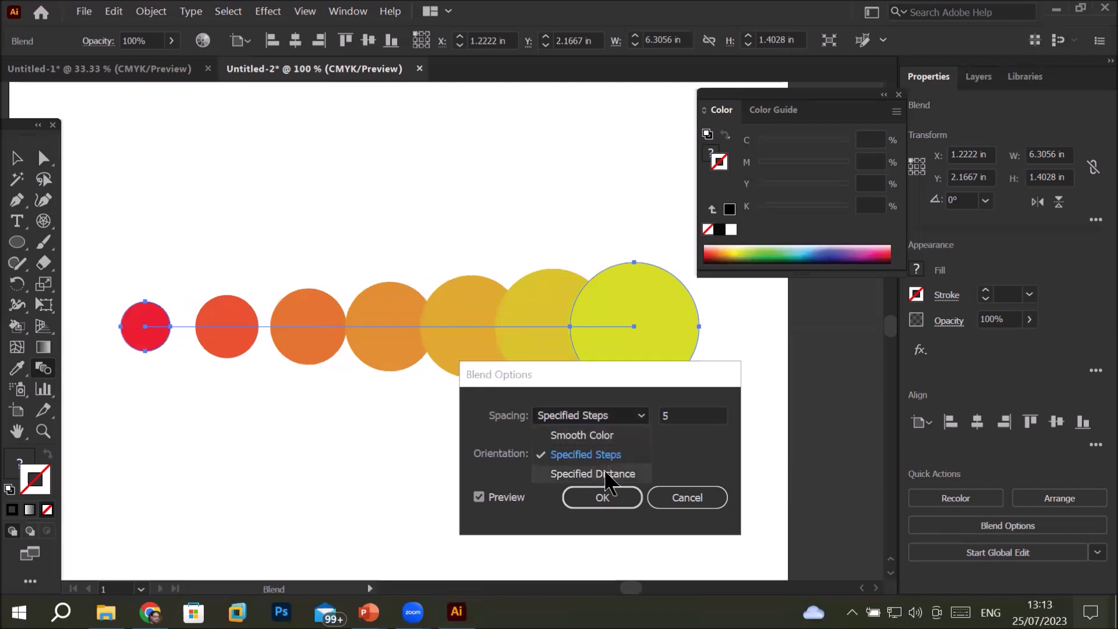
left_click(606, 474)
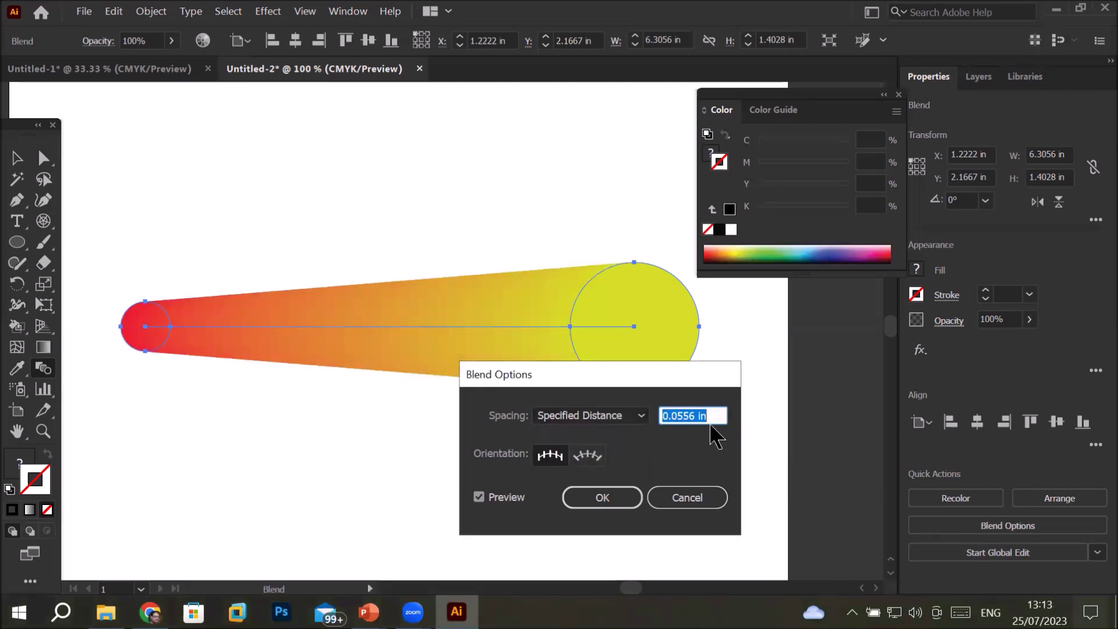
double_click(687, 415)
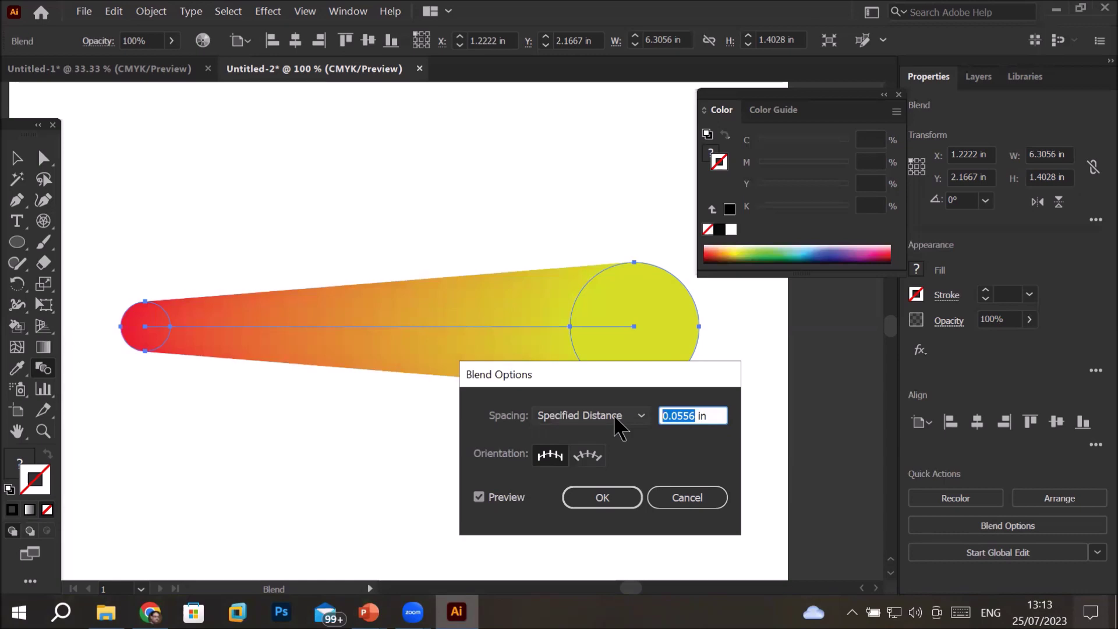
type(".5")
left_click(611, 504)
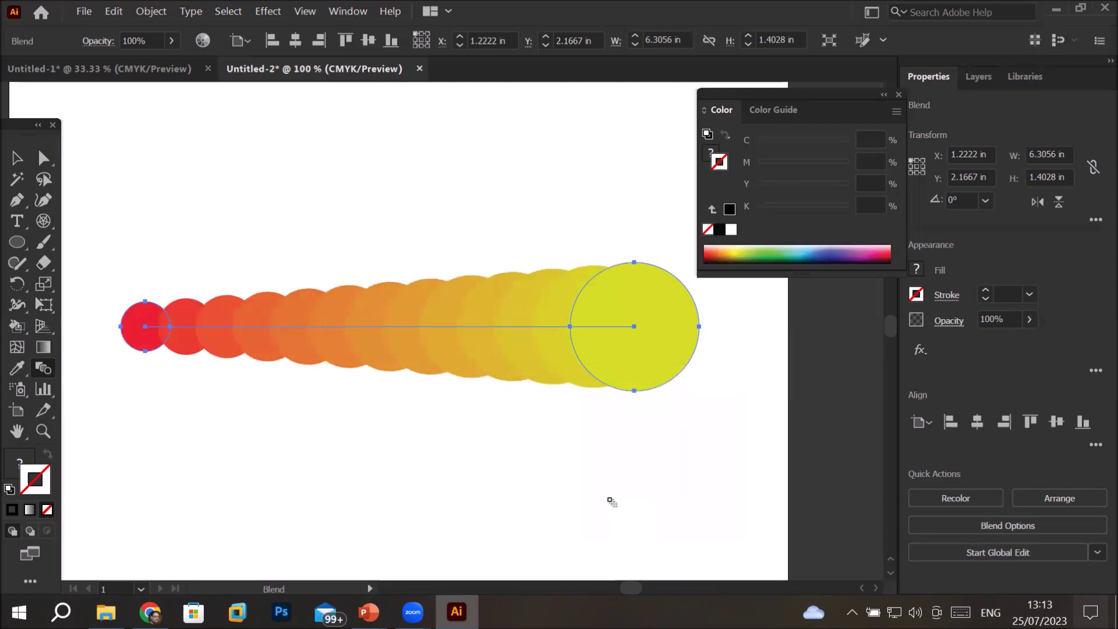
Reopen the blend's spacing options and raise its specified distance to 2.25 in
double_click(44, 369)
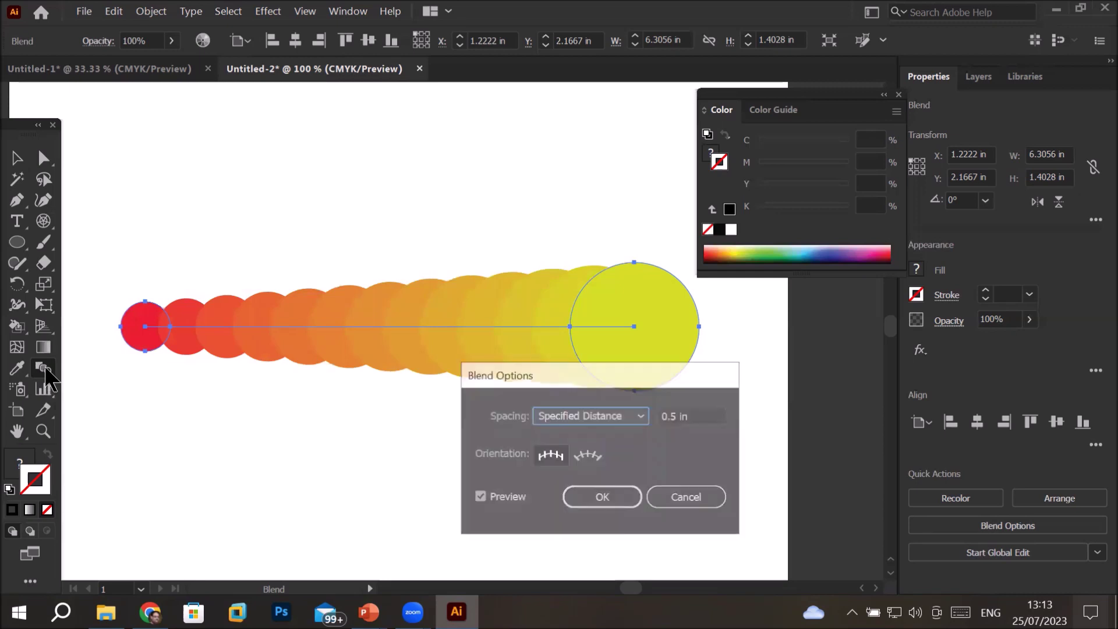
left_click(681, 415)
key("Up")
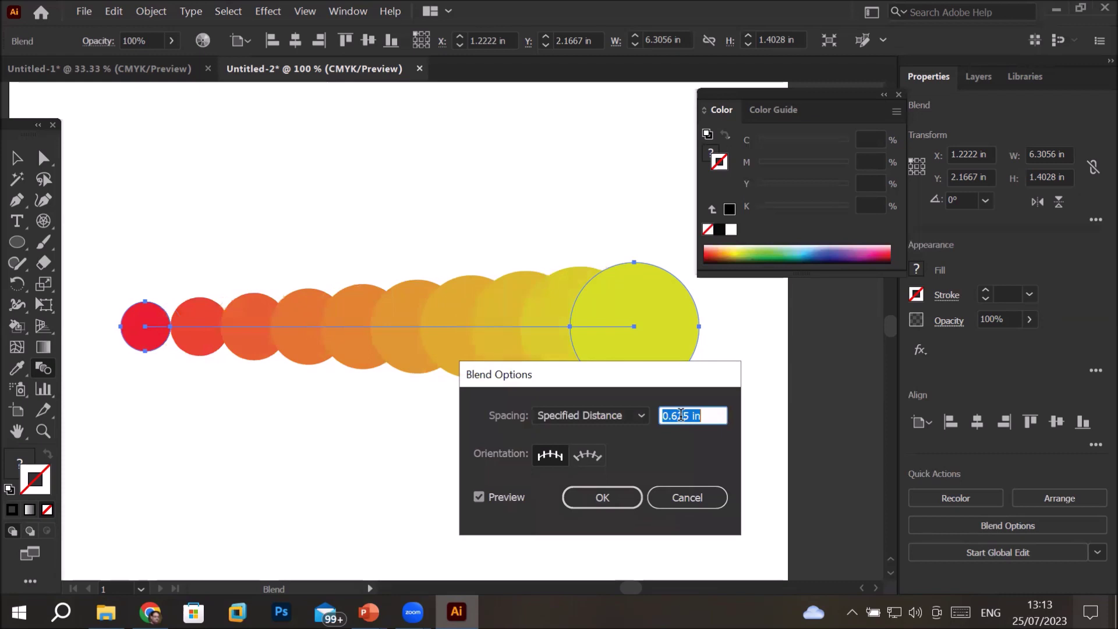
key("Up")
key("Up")
key("Up")
key("Up")
key("Up")
key("Up")
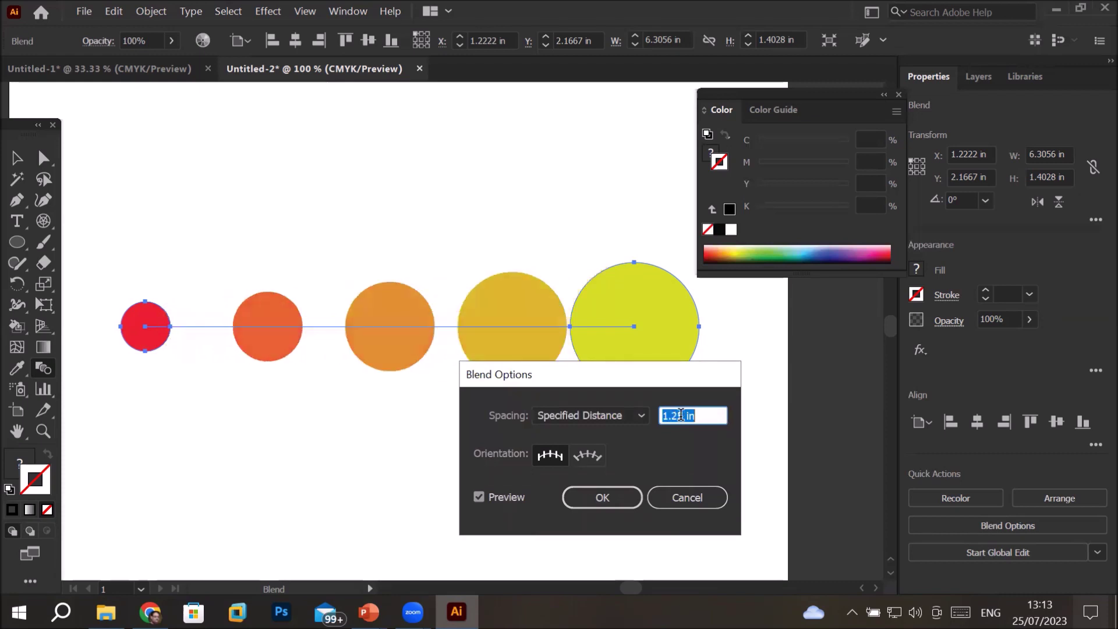
key("Up")
key("Up")
key("Up")
key("Up")
key("Up")
key("Up")
key("Up")
Try larger spacing values for the blend, ending with a specified distance of 2.875 in
left_click(680, 415)
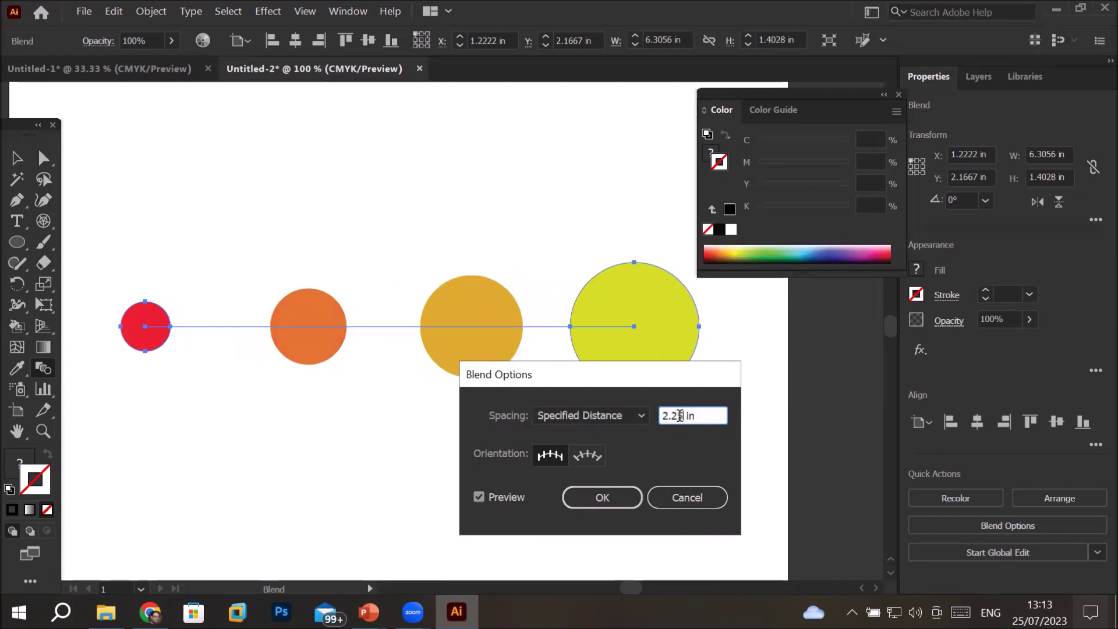
key("Up")
key("Up")
key("Up")
key("Up")
key("Up")
left_click(699, 414)
key("Up")
key("Up")
key("Up")
key("Up")
key("Up")
key("Up")
key("Up")
left_click(695, 412)
key("Up")
key("Up")
key("Up")
key("Up")
key("Up")
key("Up")
key("Up")
key("Up")
type("3")
key("Up")
key("Down")
key("Down")
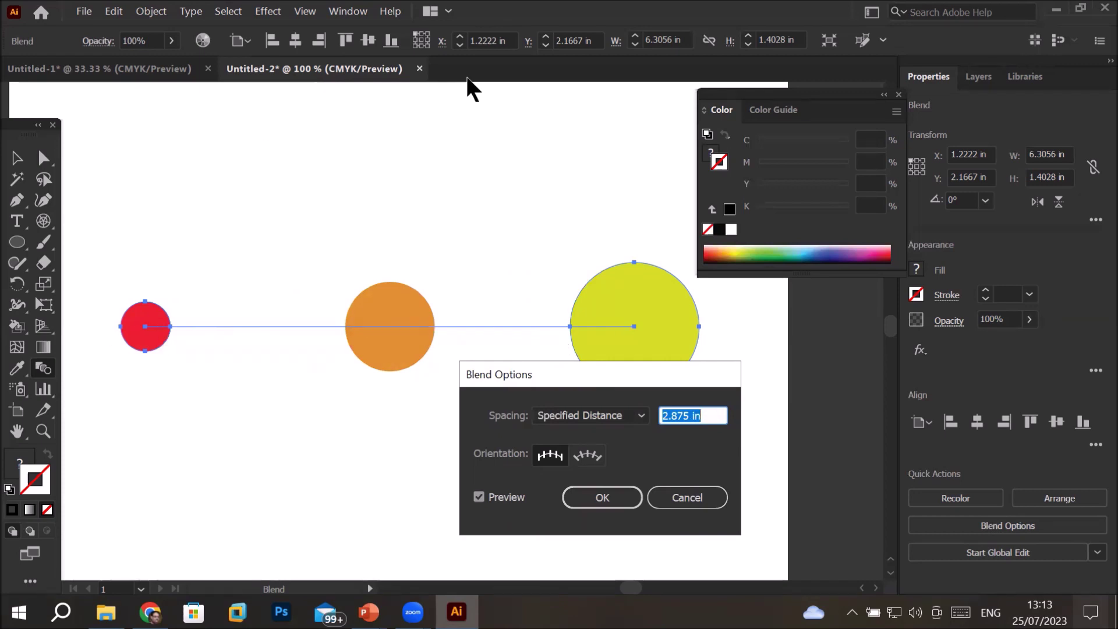
Try the blend's specified distance at 2.125 in and at 2.5 in
left_click(697, 415)
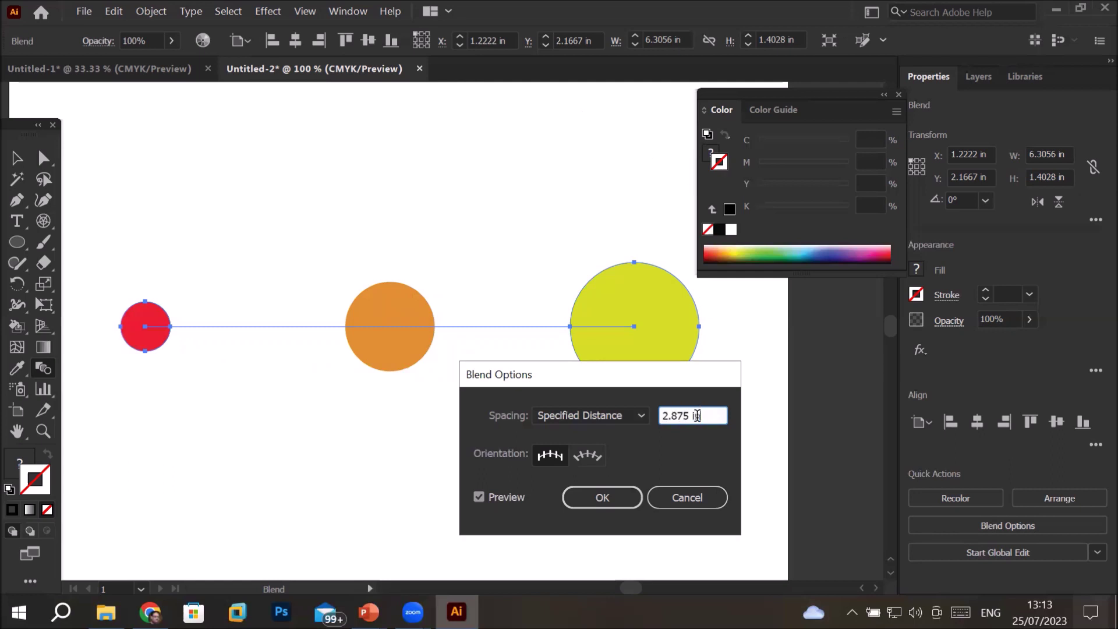
key("Down")
key("Down")
key("Down")
key("Down")
key("Down")
key("Down")
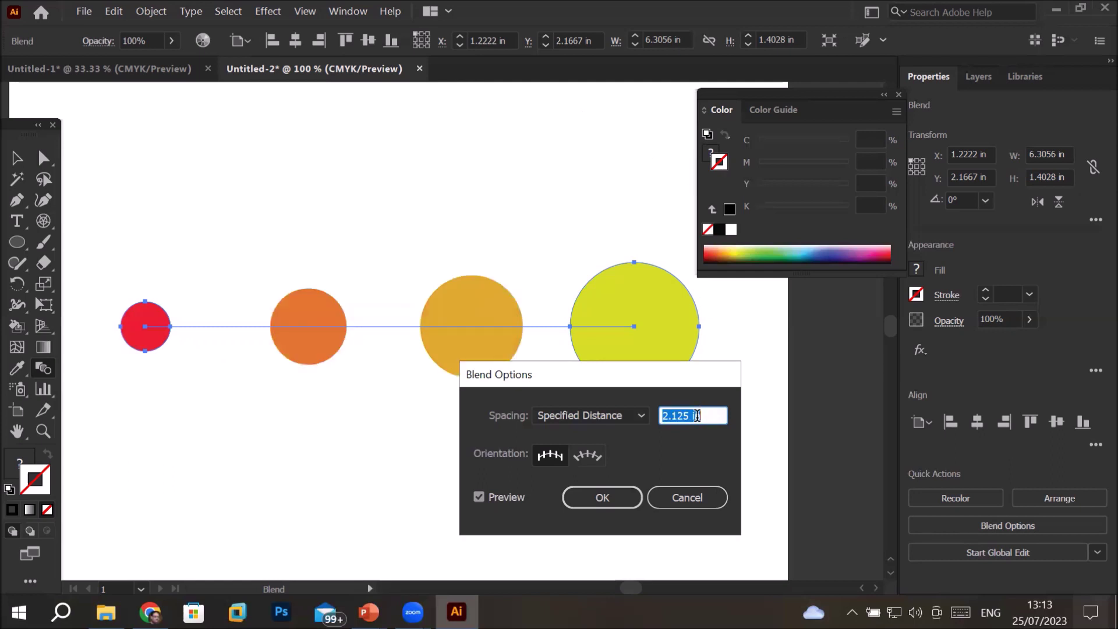
key("Up")
key("Up")
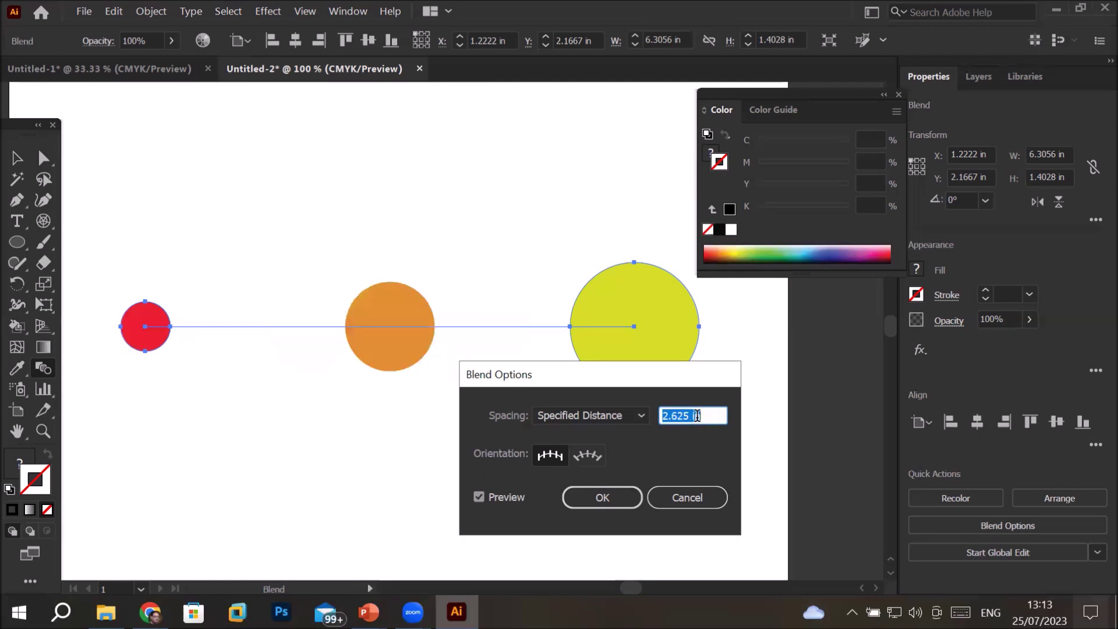
key("Up")
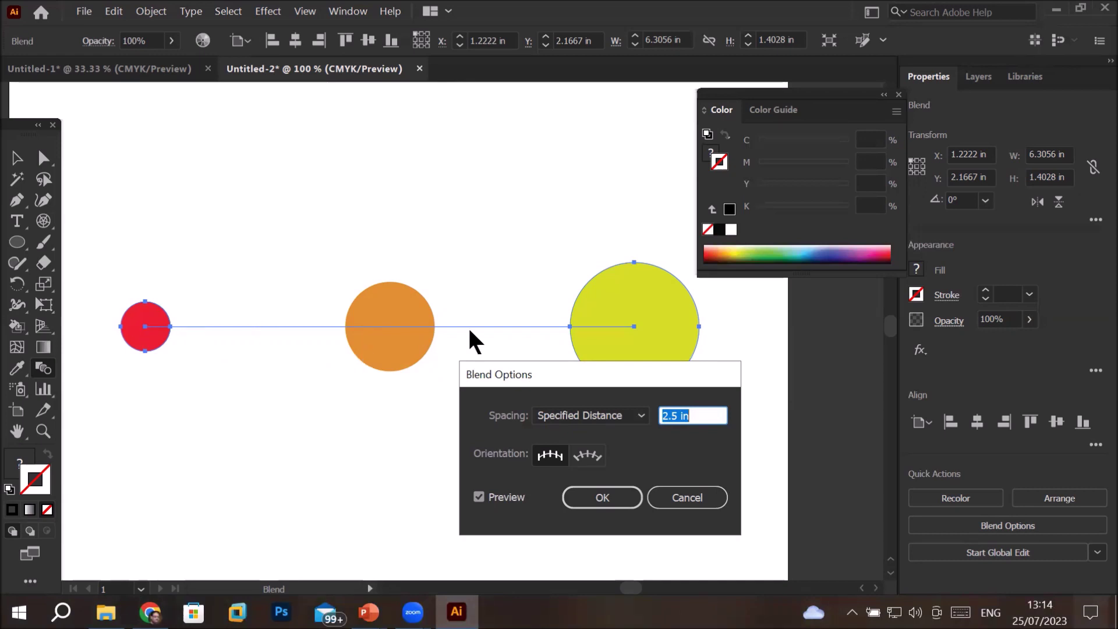
Reduce the blend's specified distance to 0.375 in and apply the spacing options
left_click(682, 414)
key("Down")
key("Down")
key("Down")
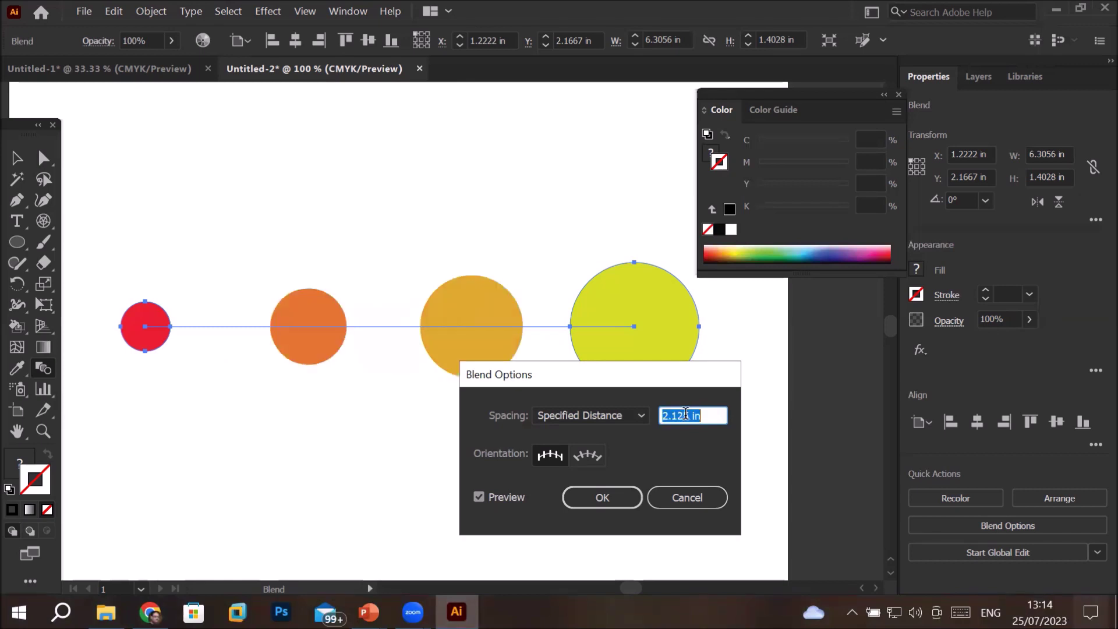
key("Down")
key("Down")
key("Down")
key("Down")
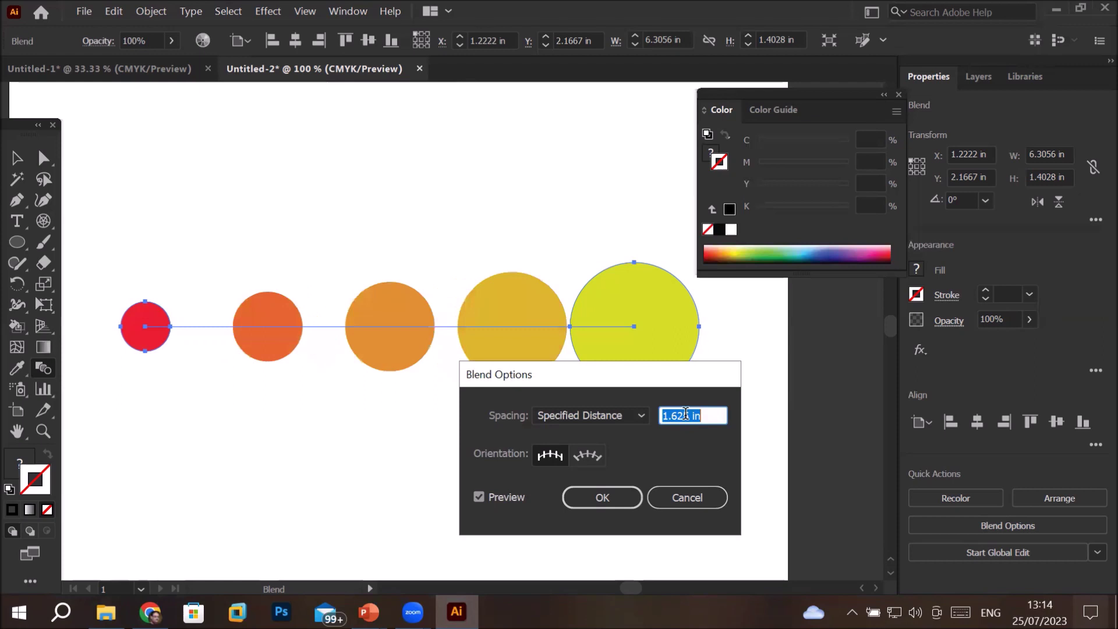
key("Down")
key("Up")
key("Down")
key("Down")
key("Down")
key("Down")
key("Down")
key("Down")
key("Down")
key("Down")
key("Down")
key("Down")
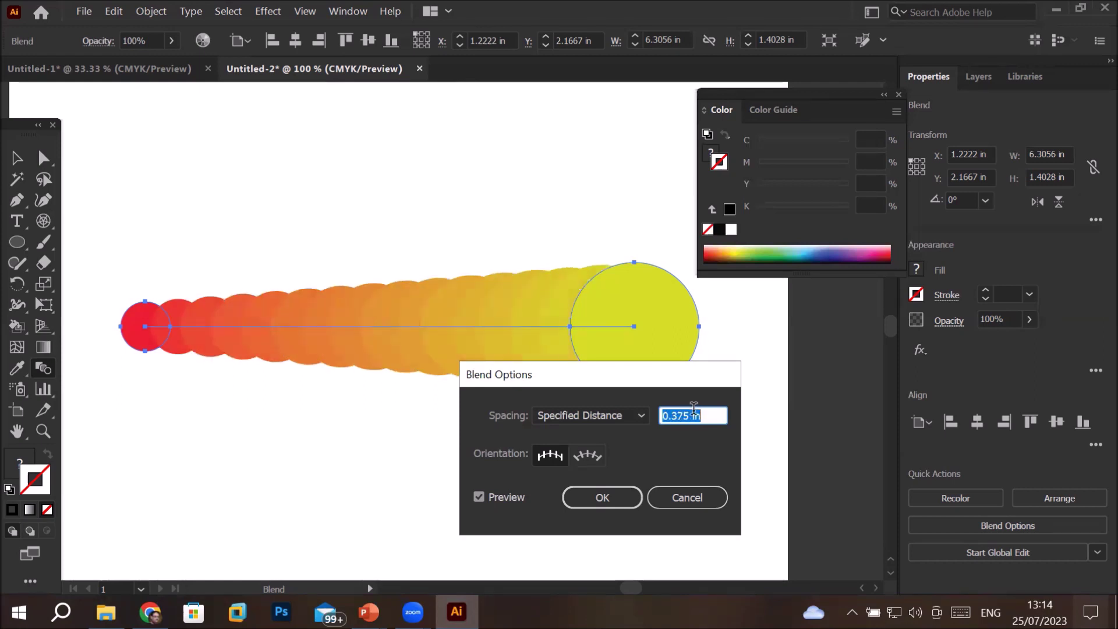
key("Up")
key("Down")
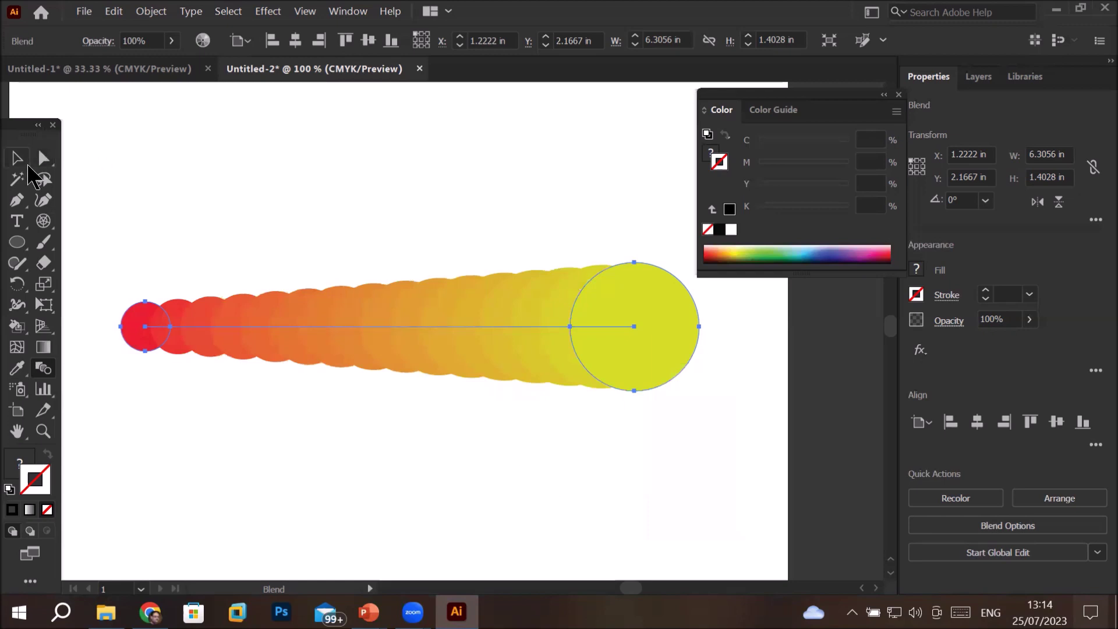
Select only the small red circle within the blend, give it a white stroke and thicken that stroke
left_click(44, 157)
left_click(195, 178)
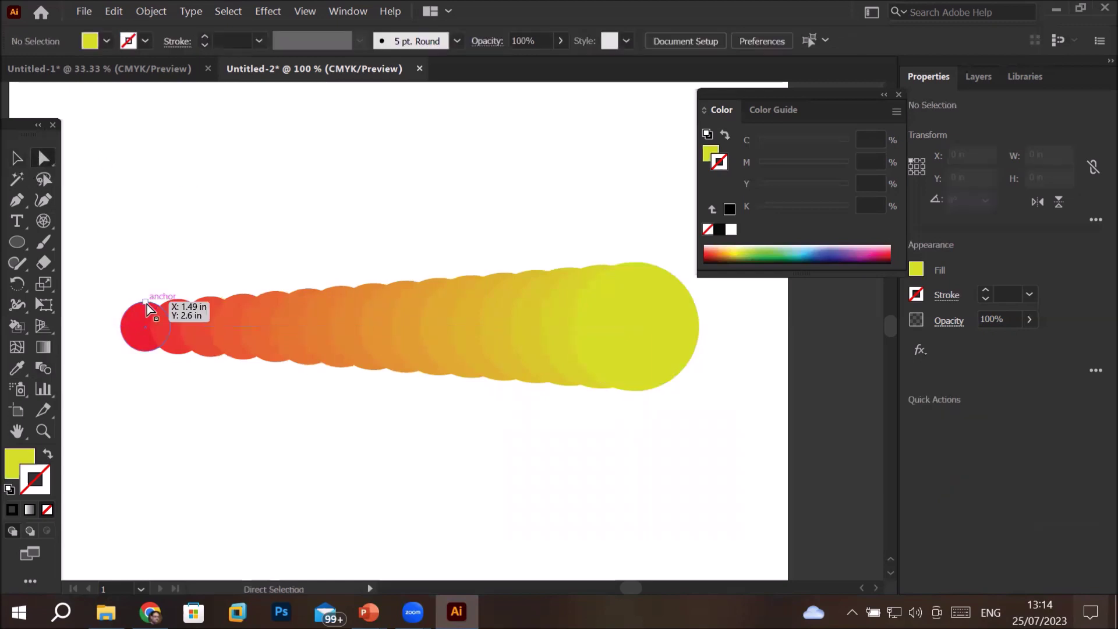
left_click(146, 312)
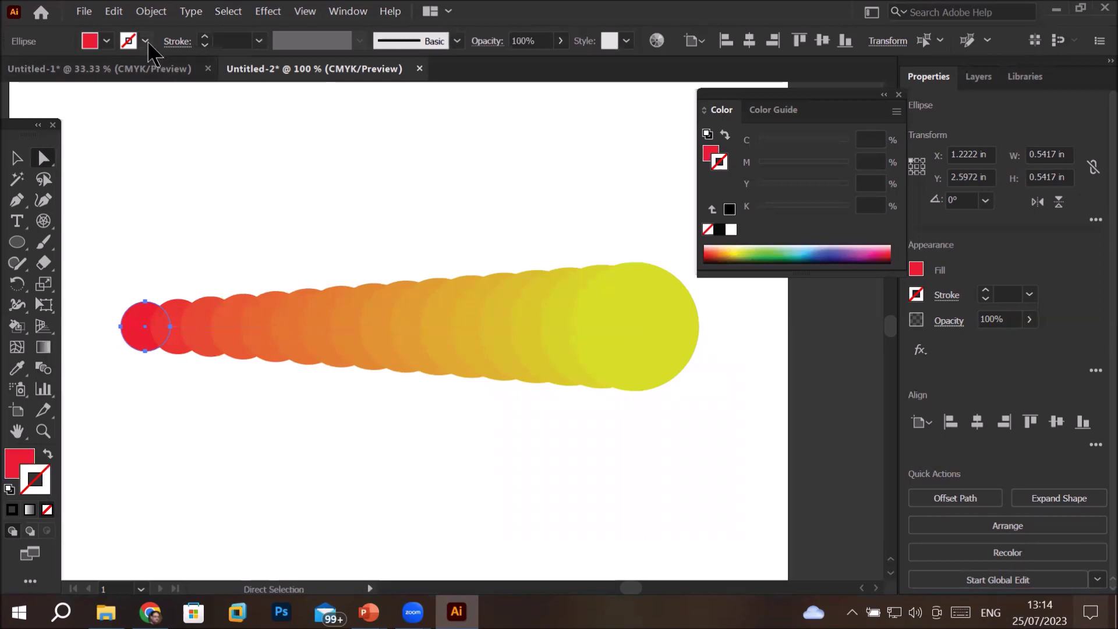
left_click(130, 46)
left_click(34, 71)
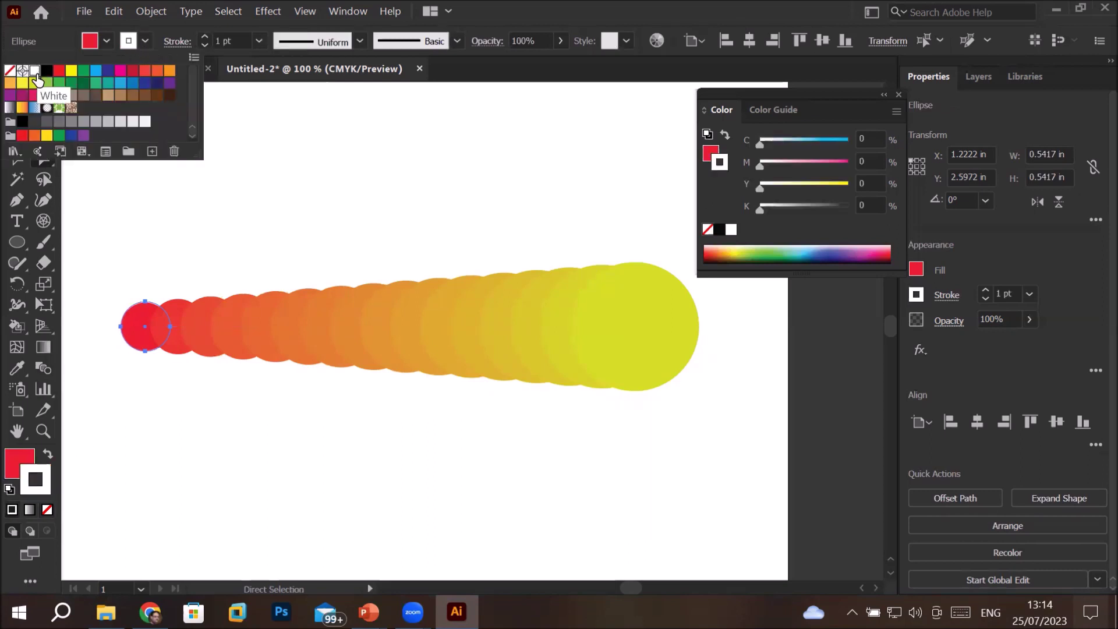
left_click(204, 37)
left_click(204, 37)
left_click(204, 37)
left_click(204, 38)
left_click(204, 37)
left_click(204, 37)
Give the blend's large yellow circle a white 9 pt stroke and deselect the artwork
left_click(665, 329)
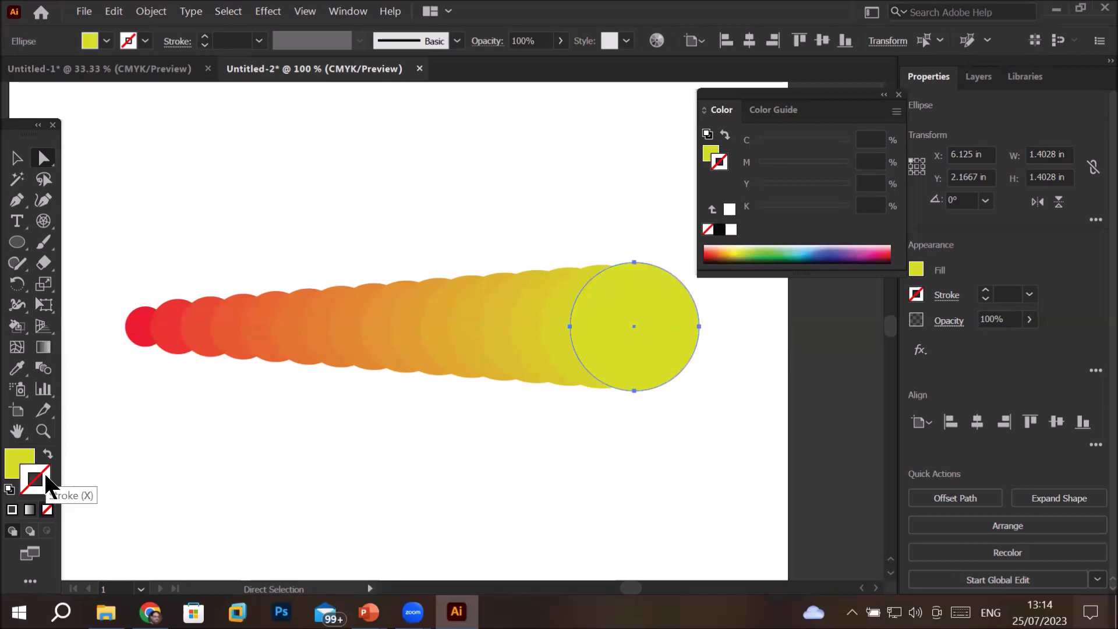
left_click(144, 42)
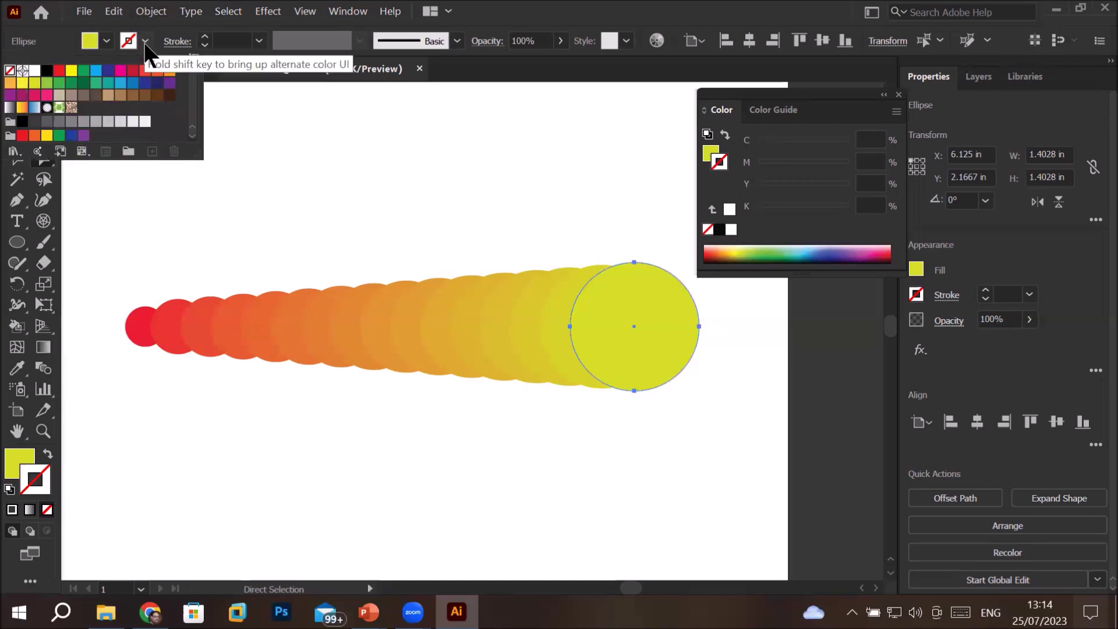
left_click(35, 73)
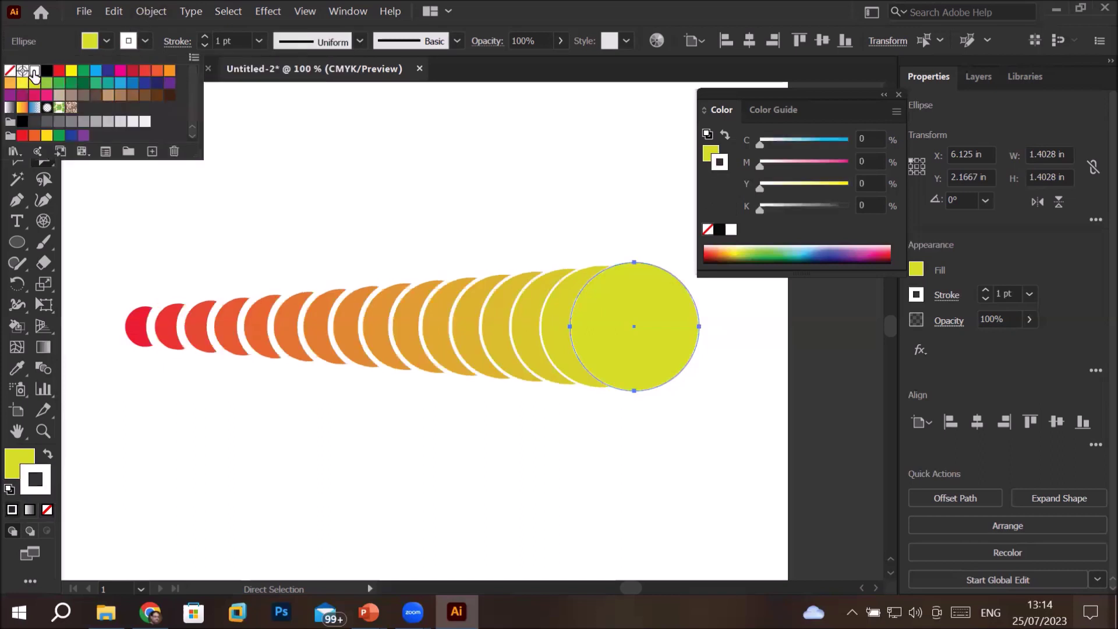
left_click(205, 41)
left_click(205, 38)
left_click(205, 38)
left_click(205, 39)
left_click(205, 38)
left_click(205, 38)
left_click(205, 39)
left_click(205, 39)
left_click(205, 38)
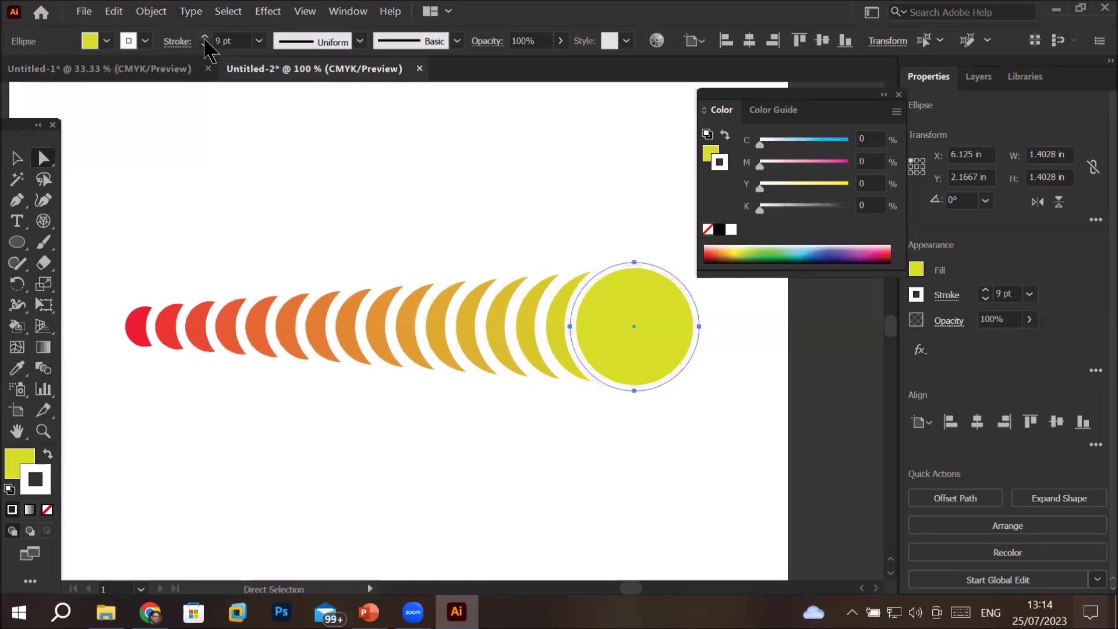
left_click(16, 157)
left_click(213, 162)
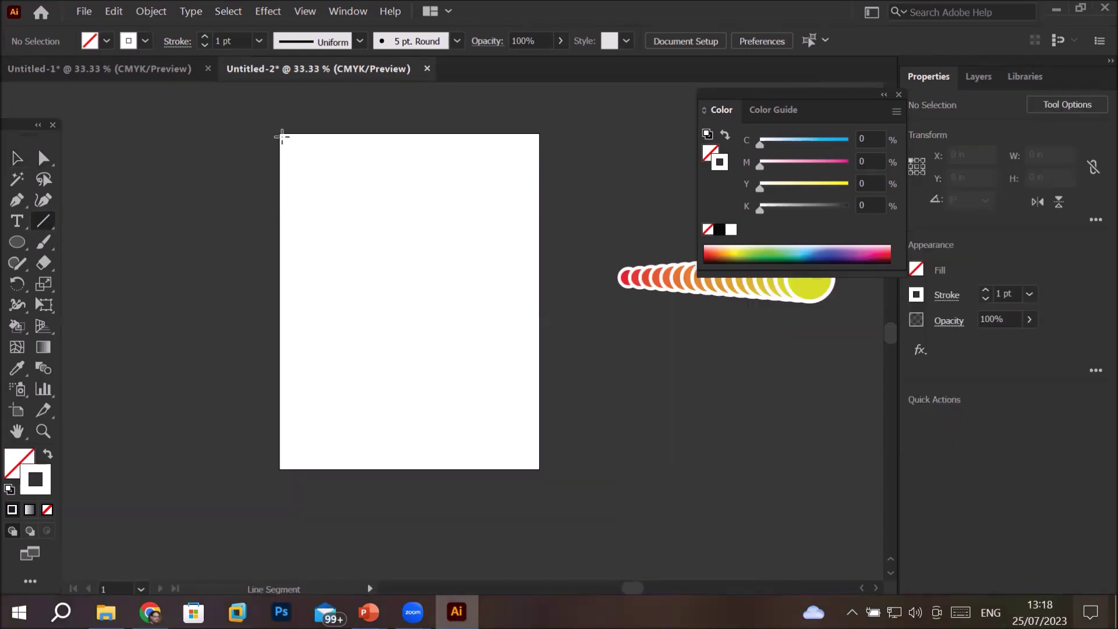
Draw a near-horizontal line about 8.41 in wide along the artboard's top edge with the default white fill and black stroke
left_click_drag(281, 137, 539, 137)
left_click(205, 37)
left_click(8, 490)
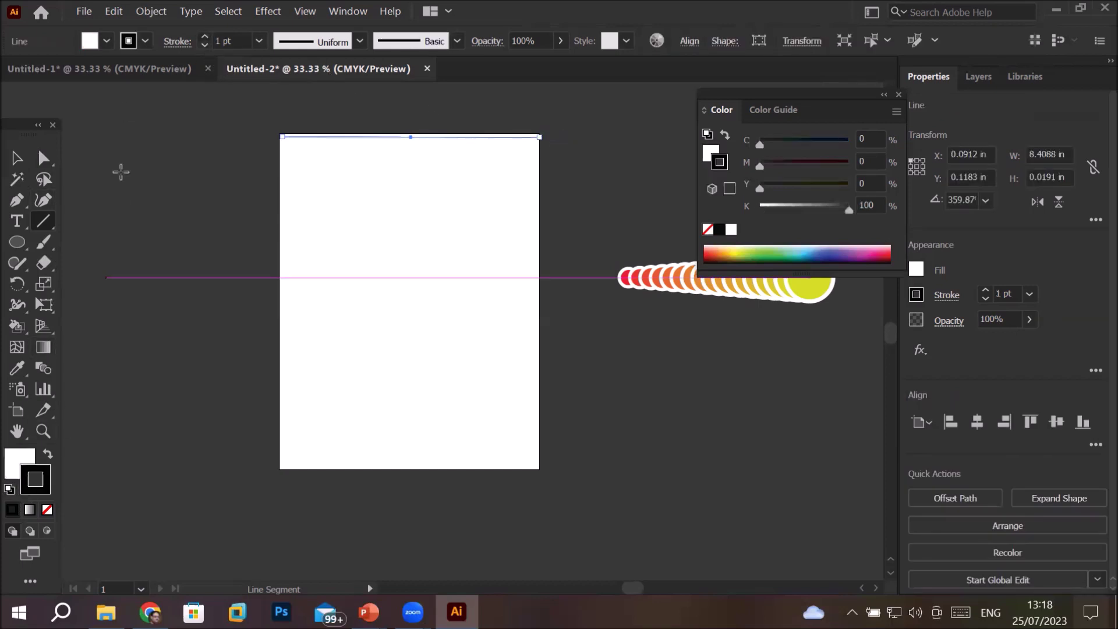
Increase the top line's stroke weight to 15 pt
left_click(205, 37)
left_click(205, 36)
left_click(204, 37)
left_click(204, 37)
left_click(205, 36)
left_click(204, 37)
left_click(204, 37)
left_click(204, 37)
left_click(204, 37)
left_click(204, 37)
left_click(204, 37)
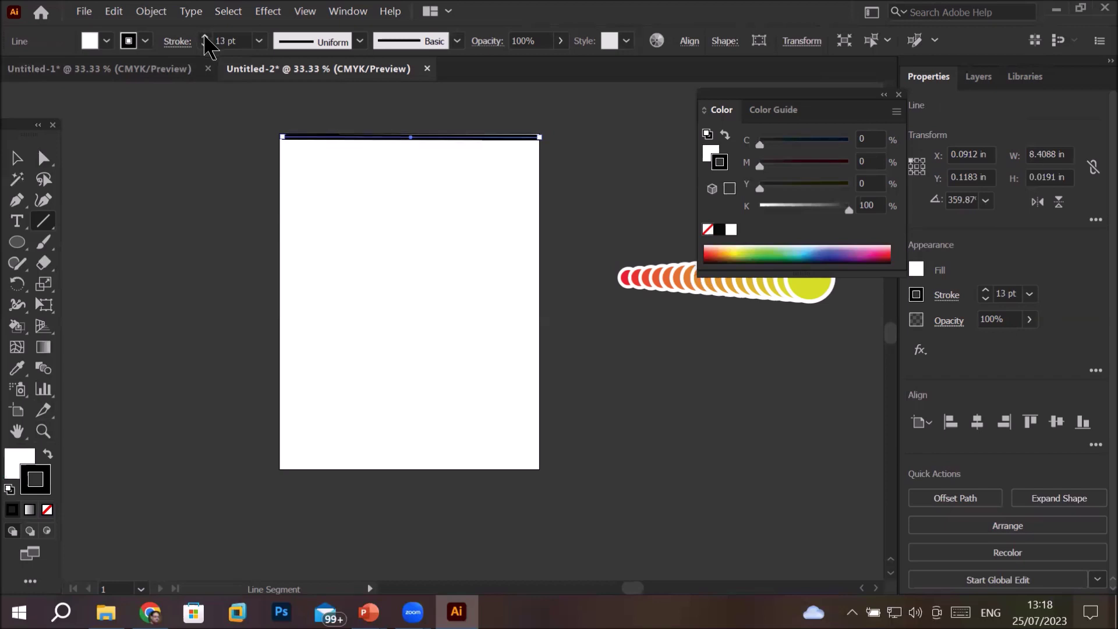
left_click(205, 37)
left_click(205, 36)
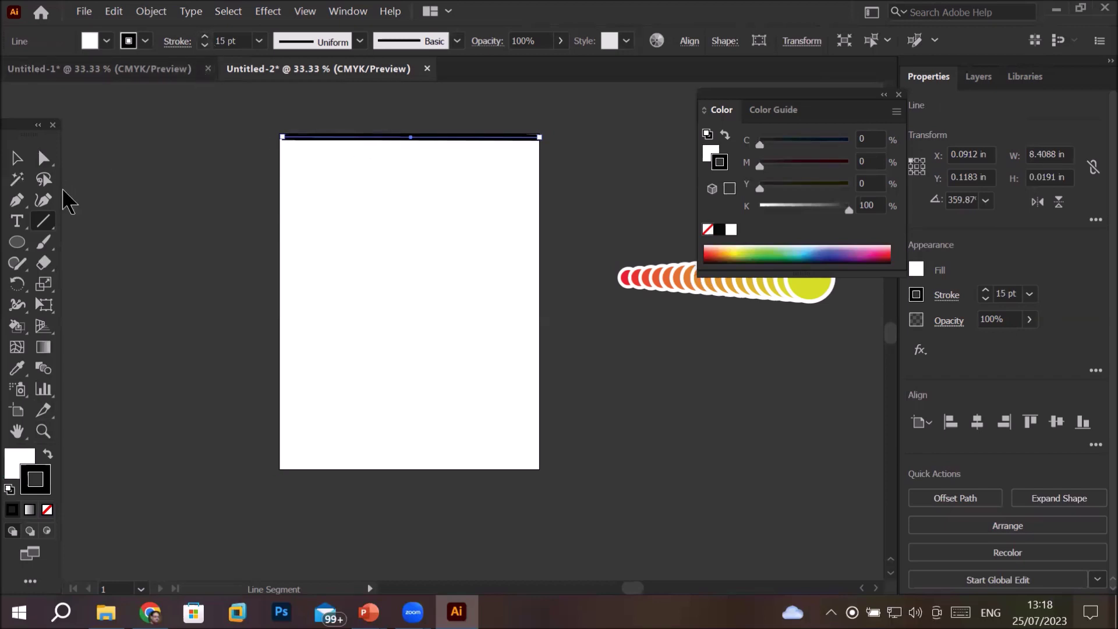
Duplicate the black line straight down to the artboard's bottom edge
left_click(43, 158)
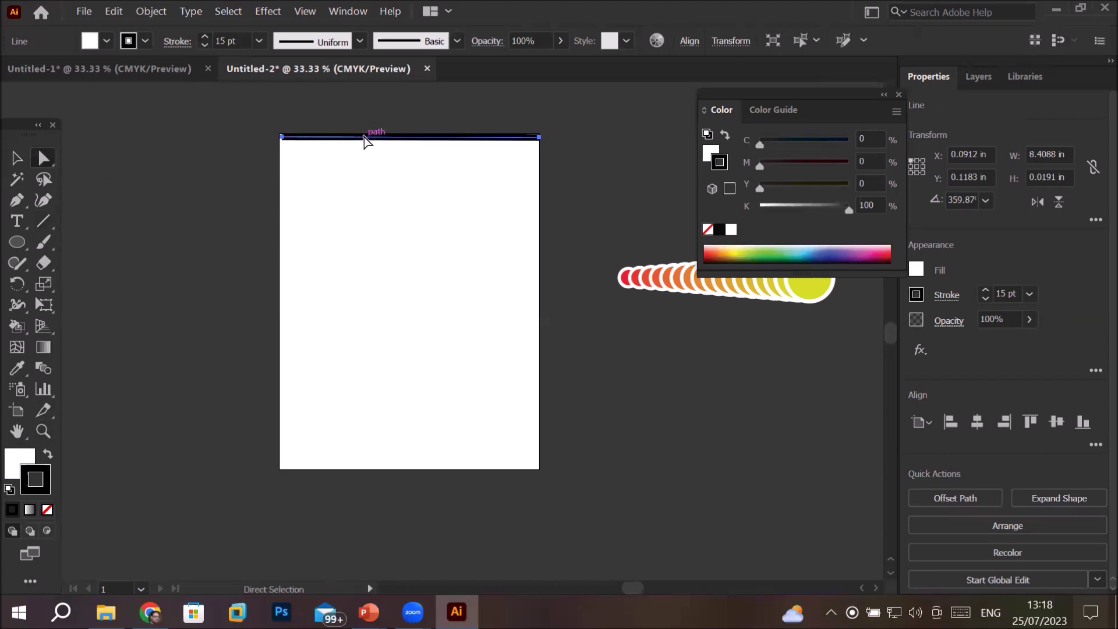
left_click_drag(365, 140, 361, 142)
left_click_drag(342, 140, 344, 470)
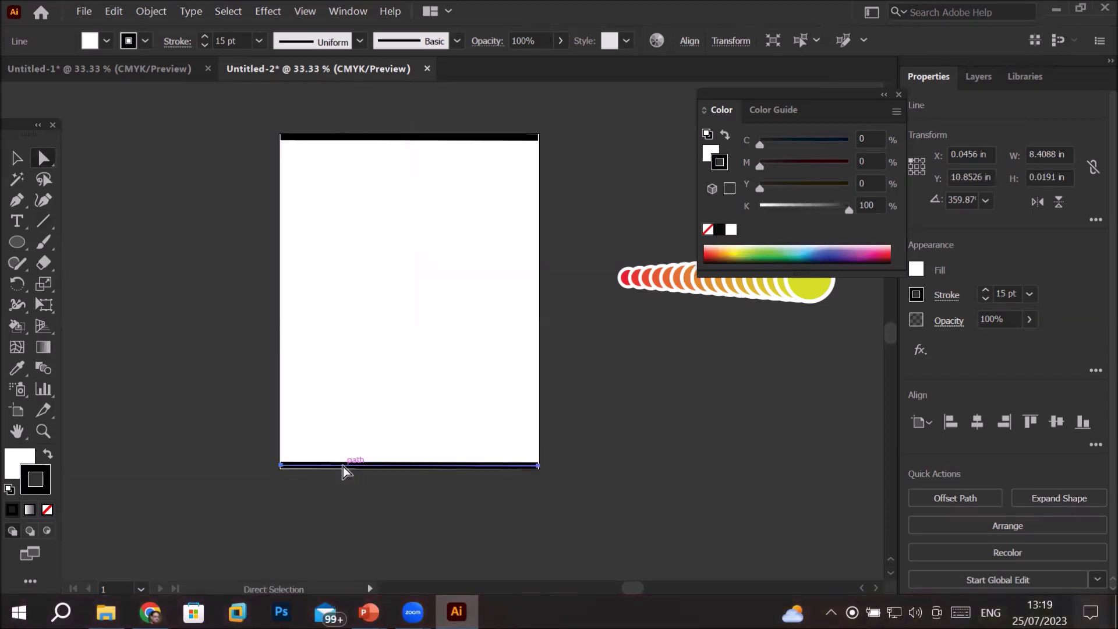
Reduce the bottom line's stroke weight to 5 pt
left_click(205, 46)
left_click(205, 45)
left_click(205, 45)
left_click(205, 45)
left_click(205, 45)
left_click(205, 45)
left_click(205, 46)
left_click(205, 45)
left_click(205, 45)
left_click(205, 46)
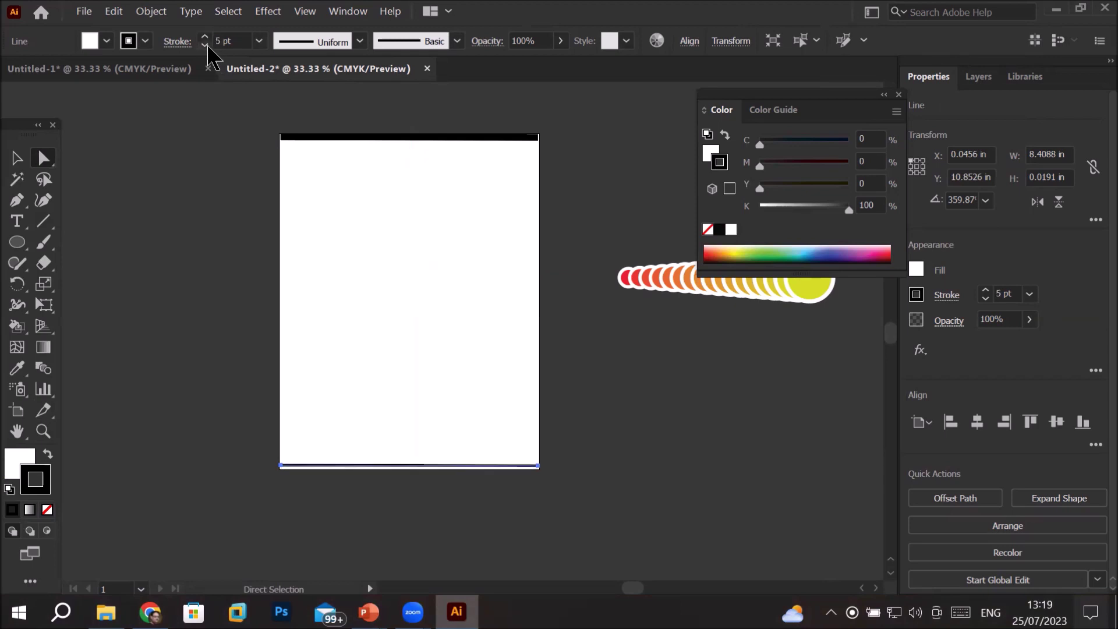
Recolour the bottom line's stroke to a bright yellow-green
double_click(48, 491)
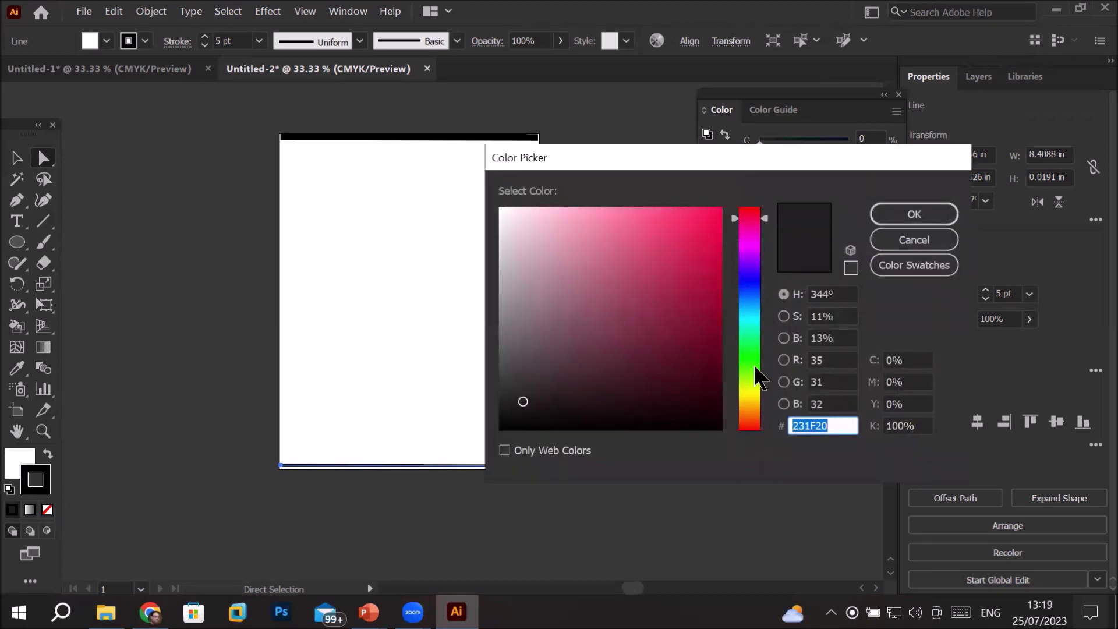
left_click(749, 385)
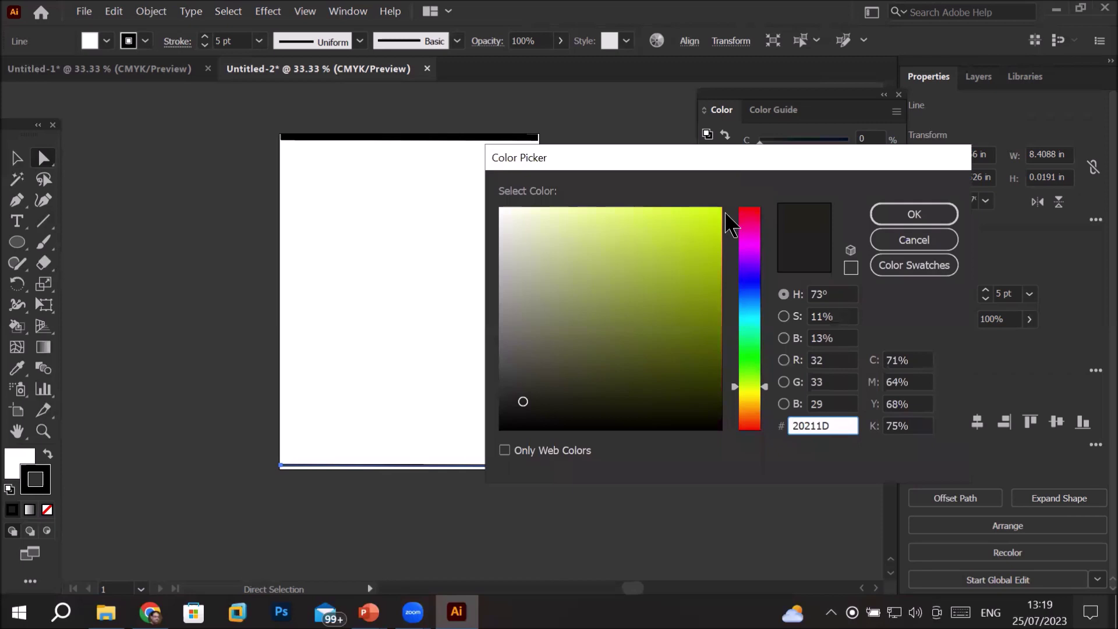
left_click(886, 213)
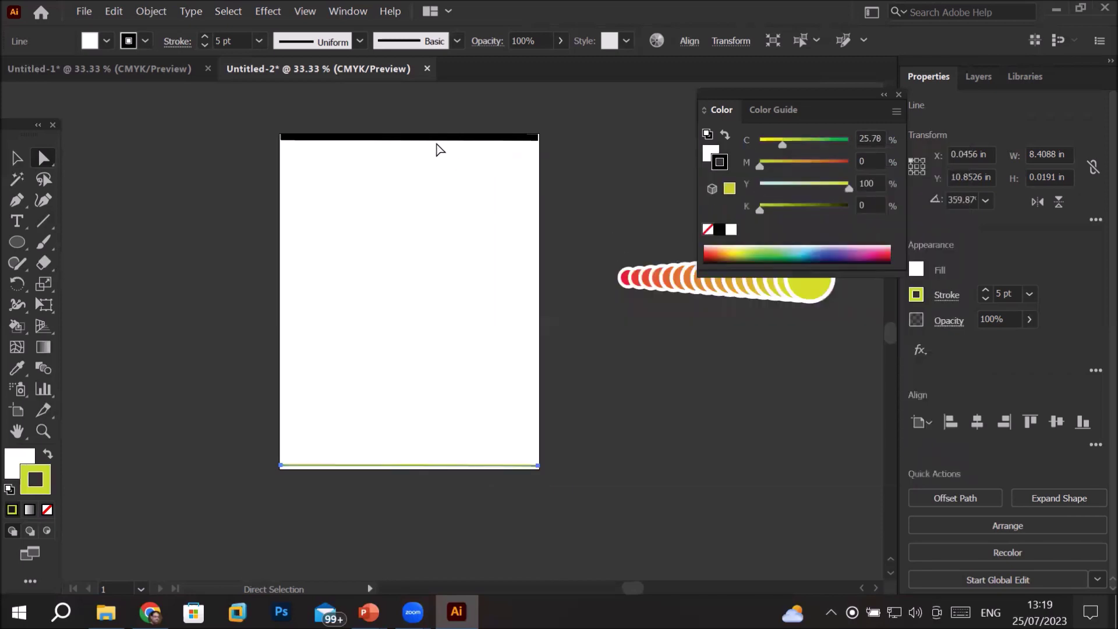
Select the thick top line and set its stroke colour to F70848
left_click(438, 138)
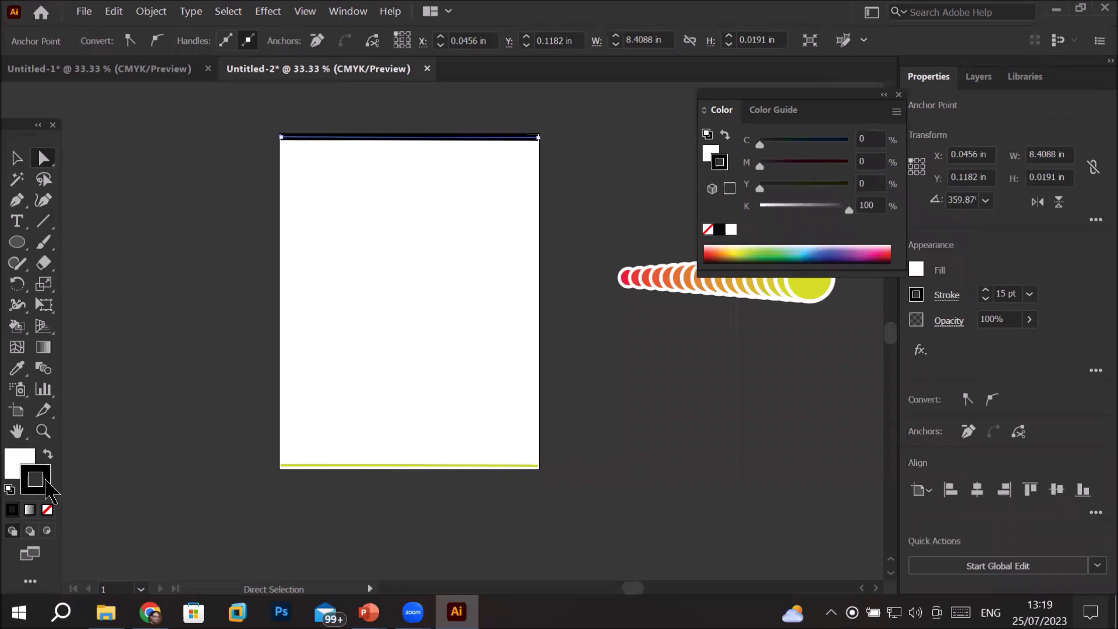
double_click(45, 481)
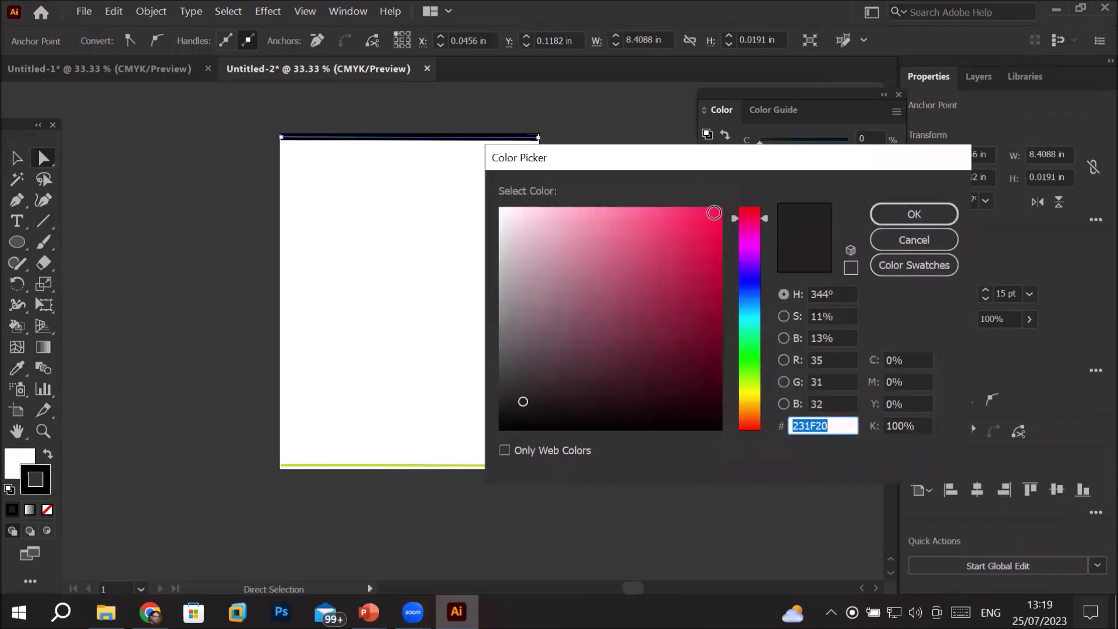
type("F70848")
left_click(914, 214)
Select the thick red top line and the thin yellow-green bottom line and join them with the Blend tool
left_click_drag(189, 113, 574, 491)
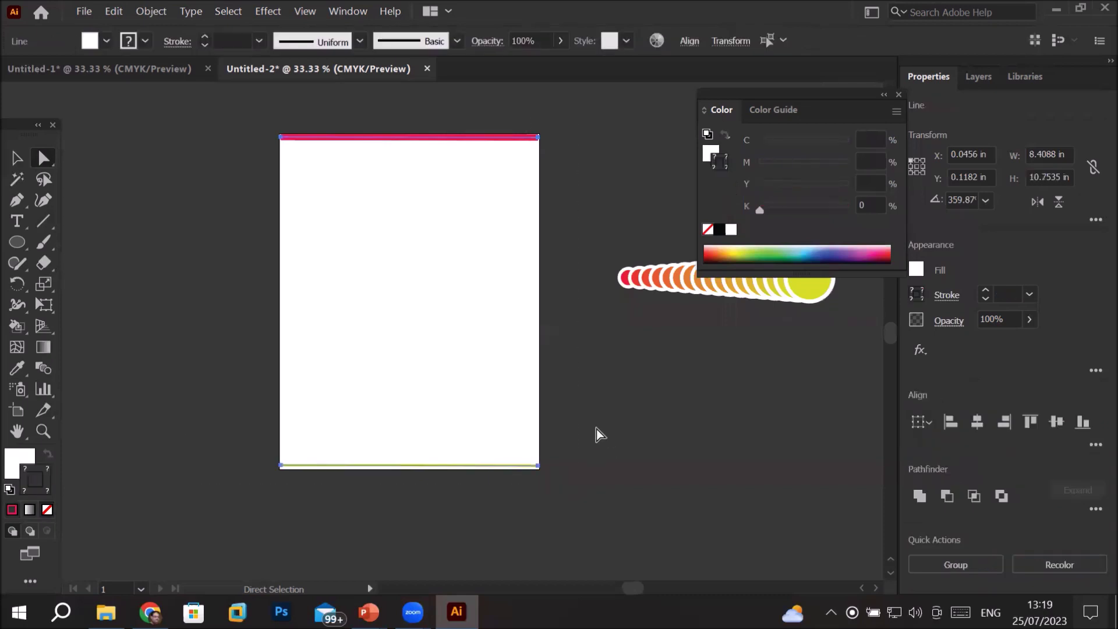
scroll(594, 420, "down", 1)
scroll(595, 420, "up", 2)
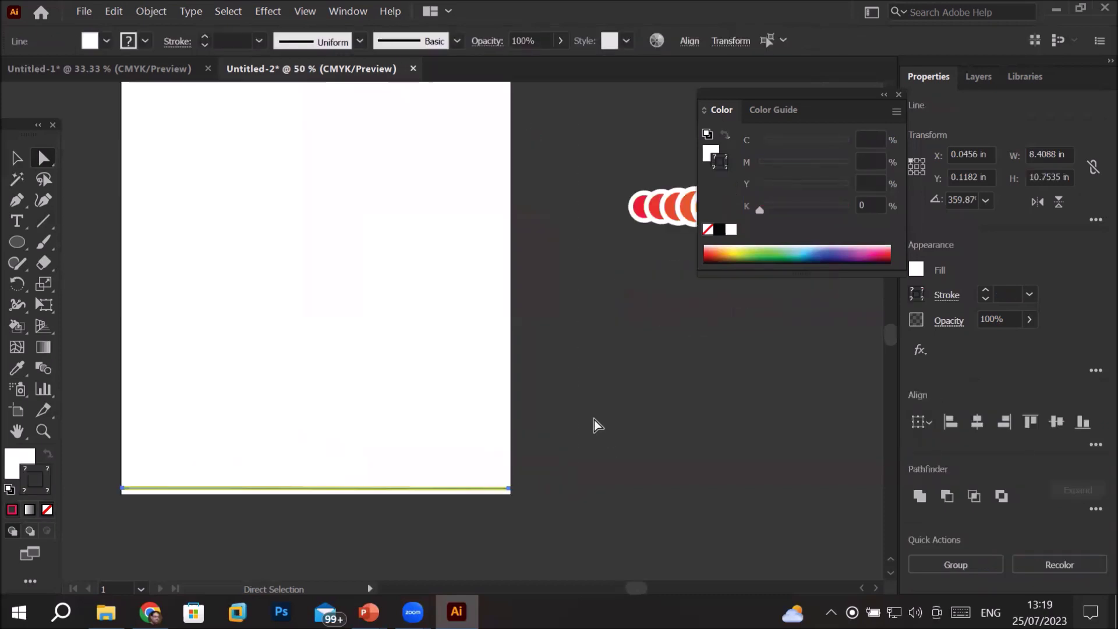
scroll(594, 421, "down", 1)
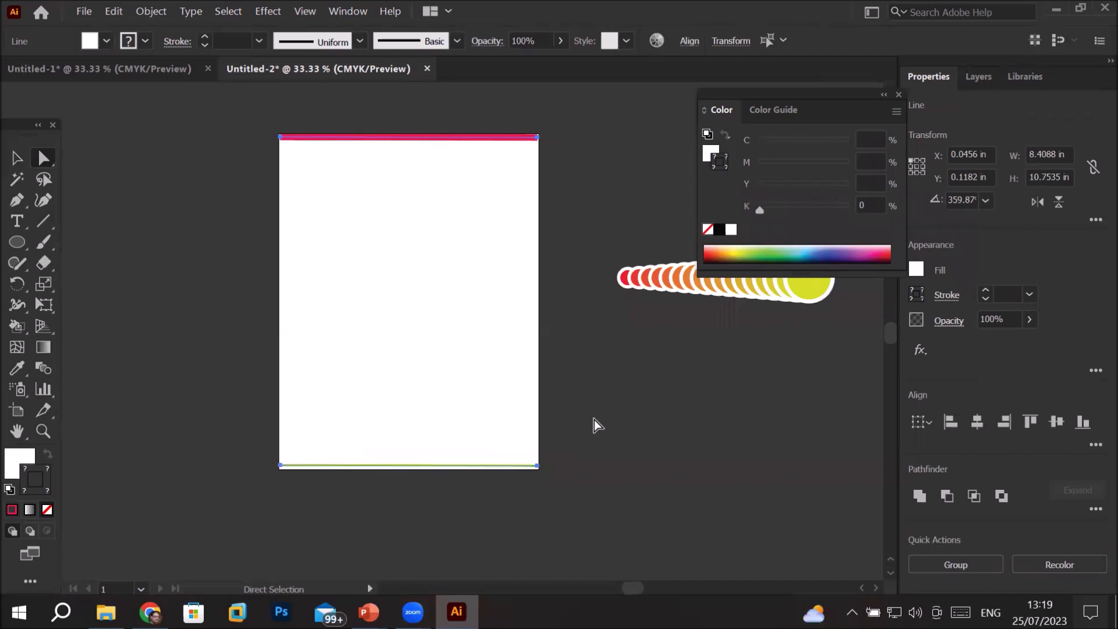
left_click(152, 12)
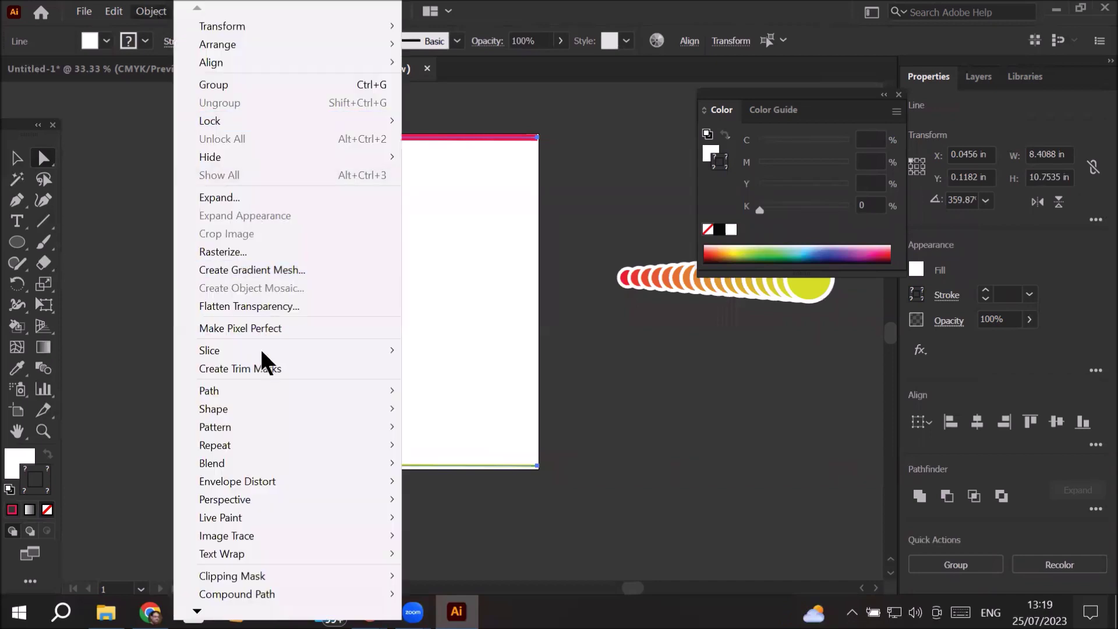
mouse_move(277, 446)
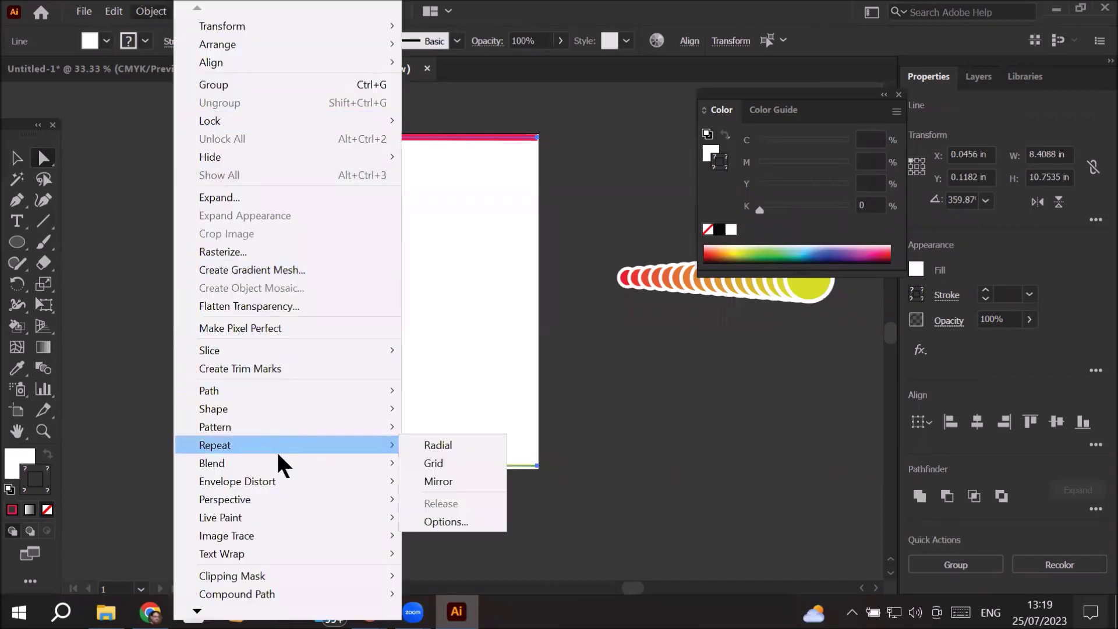
mouse_move(375, 465)
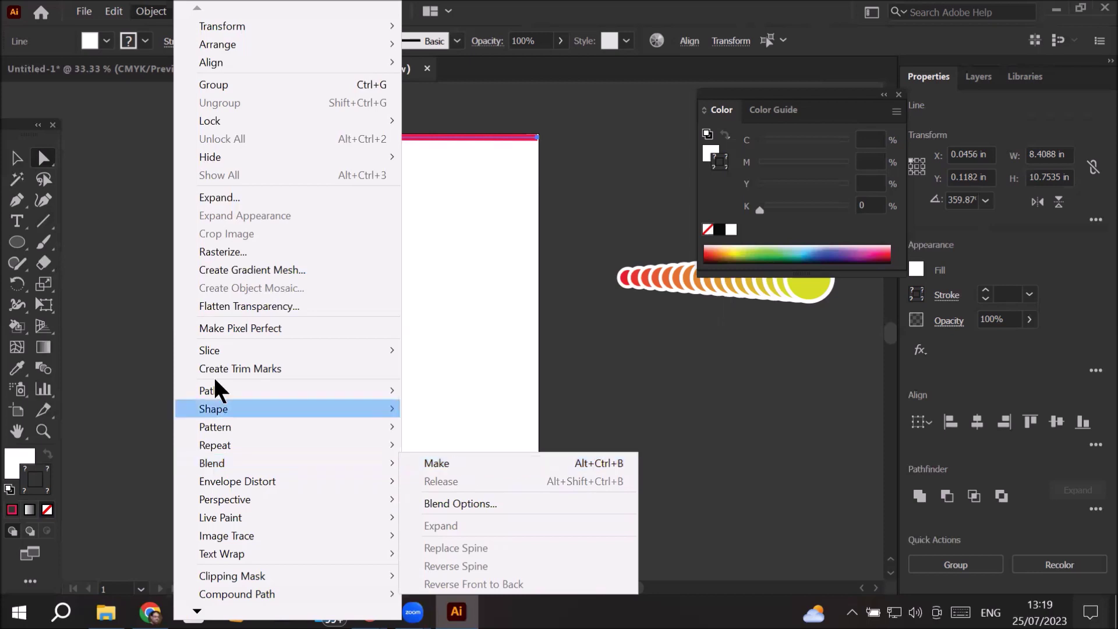
left_click(44, 368)
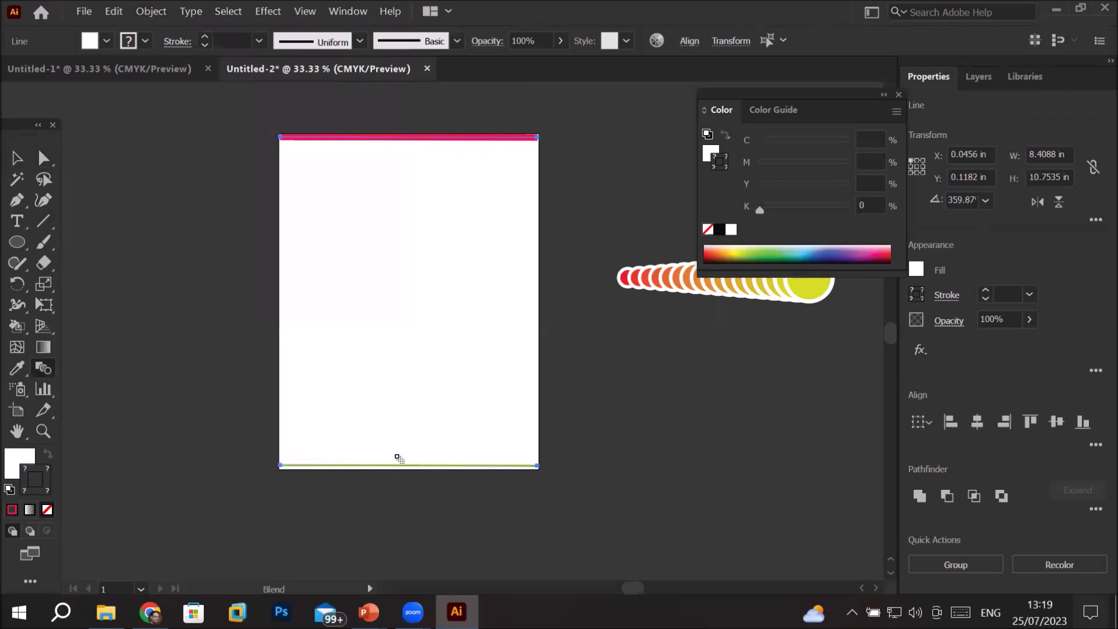
scroll(398, 459, "up", 2)
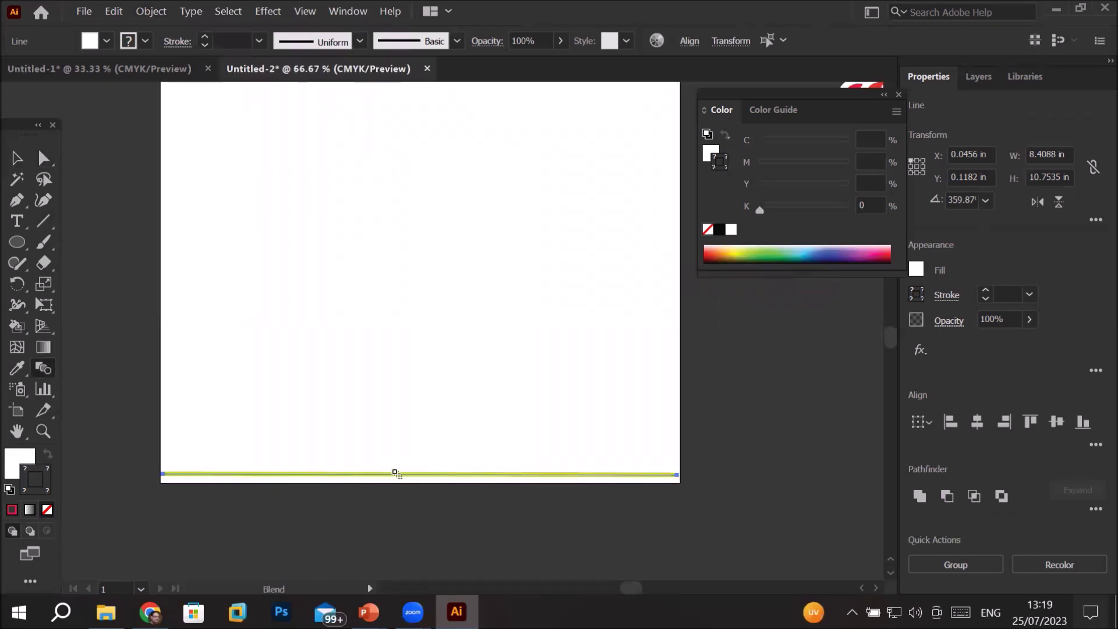
scroll(399, 451, "down", 2)
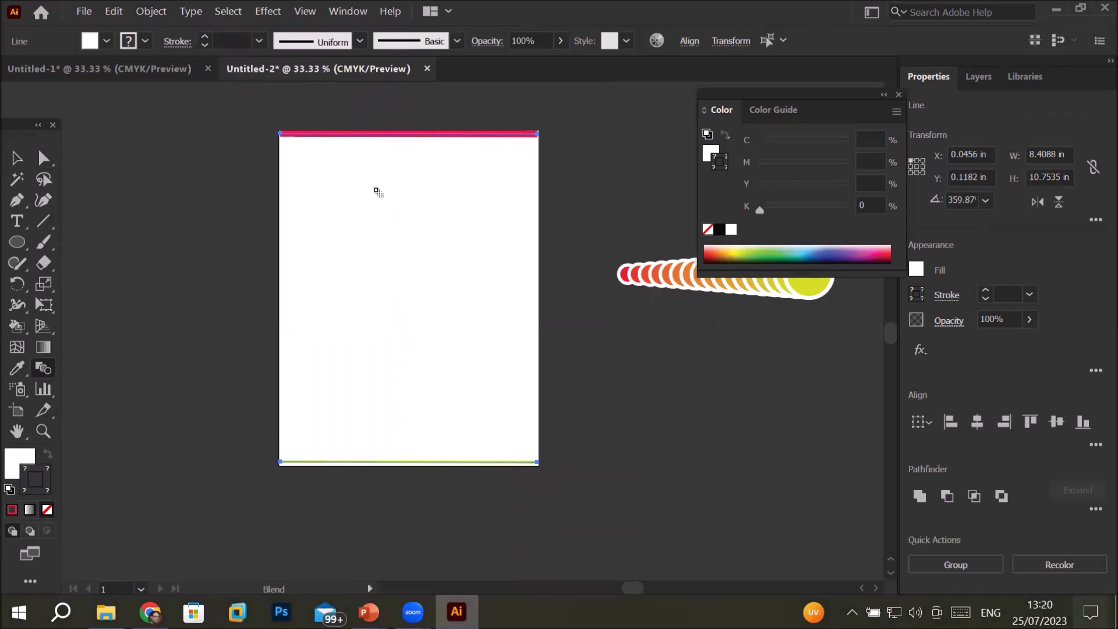
left_click(395, 134)
left_click(389, 461)
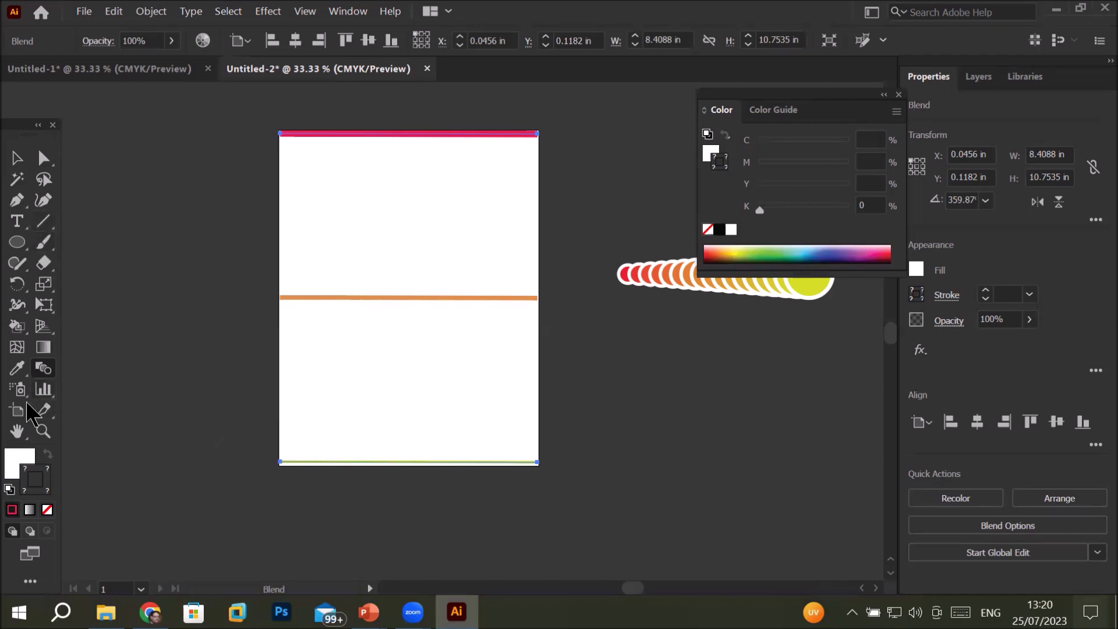
Set the spacing of the blend between the two lines to 49 specified steps with preview on
double_click(47, 370)
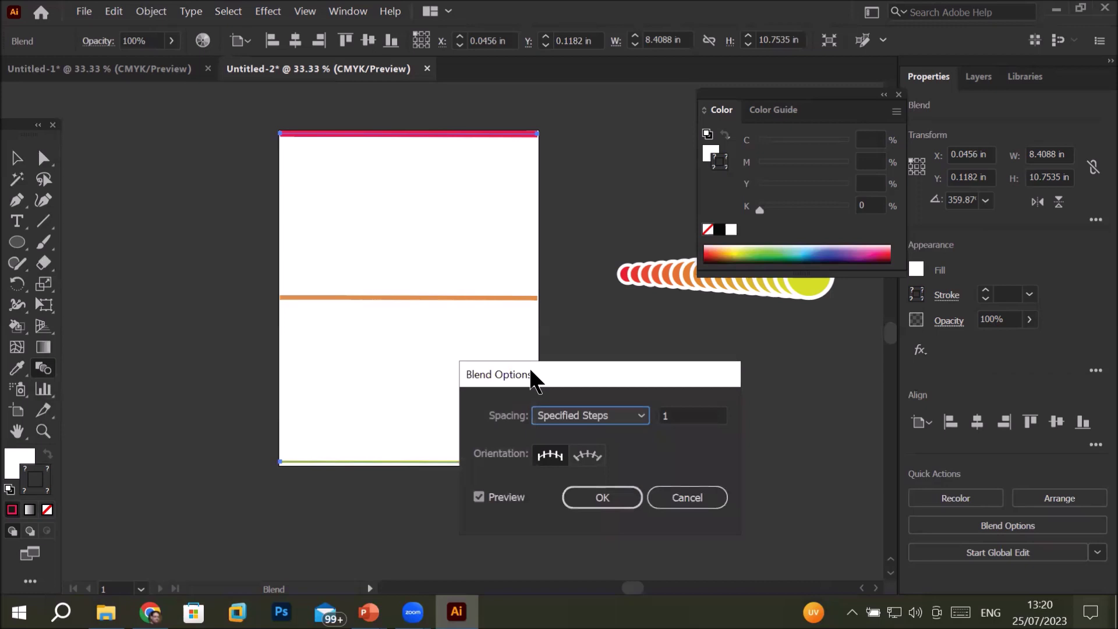
left_click_drag(530, 371, 78, 187)
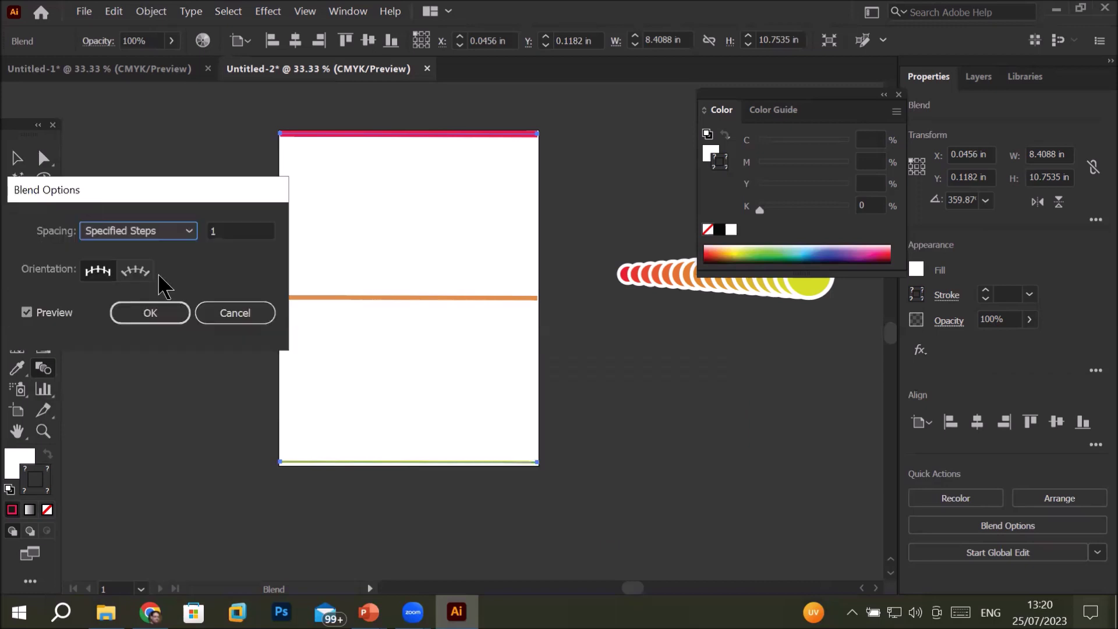
double_click(230, 230)
key("Up")
key("Up")
key("Up")
key("Up")
key("Up")
key("Up")
key("Up")
key("Up")
key("Up")
key("Up")
key("Up")
key("Up")
key("Up")
key("Up")
key("Up")
key("Up")
key("Up")
key("Up")
key("Up")
key("Up")
key("Up")
key("Up")
key("Up")
key("Up")
key("Up")
key("Up")
key("Up")
key("Up")
key("Up")
key("Up")
key("Up")
key("Up")
key("Up")
key("Up")
key("Up")
key("Up")
key("Up")
key("Up")
key("Up")
key("Up")
key("Up")
key("Up")
key("Up")
key("Up")
key("Up")
key("Up")
key("Up")
key("Up")
key("Up")
key("Up")
key("Up")
key("Up")
key("Up")
key("Up")
key("Up")
key("Up")
key("Up")
key("Up")
key("Up")
key("Up")
key("Up")
key("Up")
key("Up")
key("Up")
key("Up")
key("Up")
key("Up")
key("Up")
key("Up")
key("Up")
key("Up")
key("Up")
key("Up")
key("Up")
key("Up")
key("Up")
key("Up")
key("Up")
key("Up")
key("Up")
key("Up")
key("Up")
key("Up")
key("Up")
key("Up")
key("Up")
key("Up")
key("Up")
key("Up")
key("Up")
key("Up")
key("Up")
key("Up")
key("Up")
key("Up")
key("Up")
key("Up")
key("Up")
key("Up")
key("Up")
key("Up")
key("Up")
key("Up")
key("Up")
key("Up")
key("Up")
key("Up")
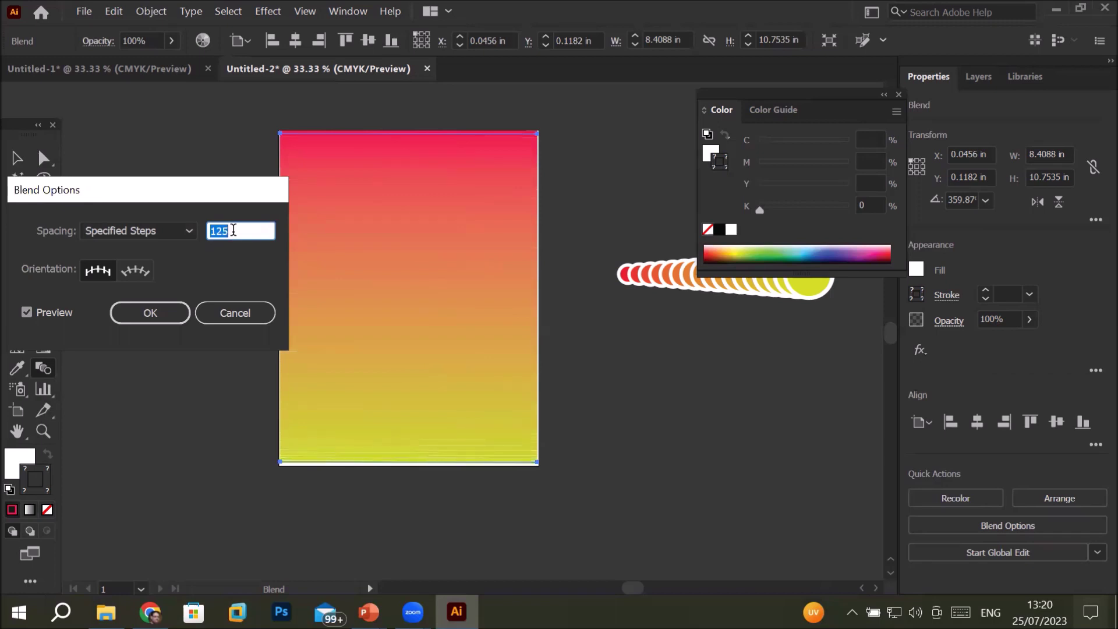
key("Up")
key("Up")
key("Up")
key("Up")
key("Up")
key("Up")
key("Up")
key("Up")
key("Up")
key("Down")
key("Down")
key("Down")
key("Down")
key("Down")
key("Down")
scroll(233, 230, "down", 20)
scroll(233, 230, "down", 20)
scroll(233, 229, "down", 18)
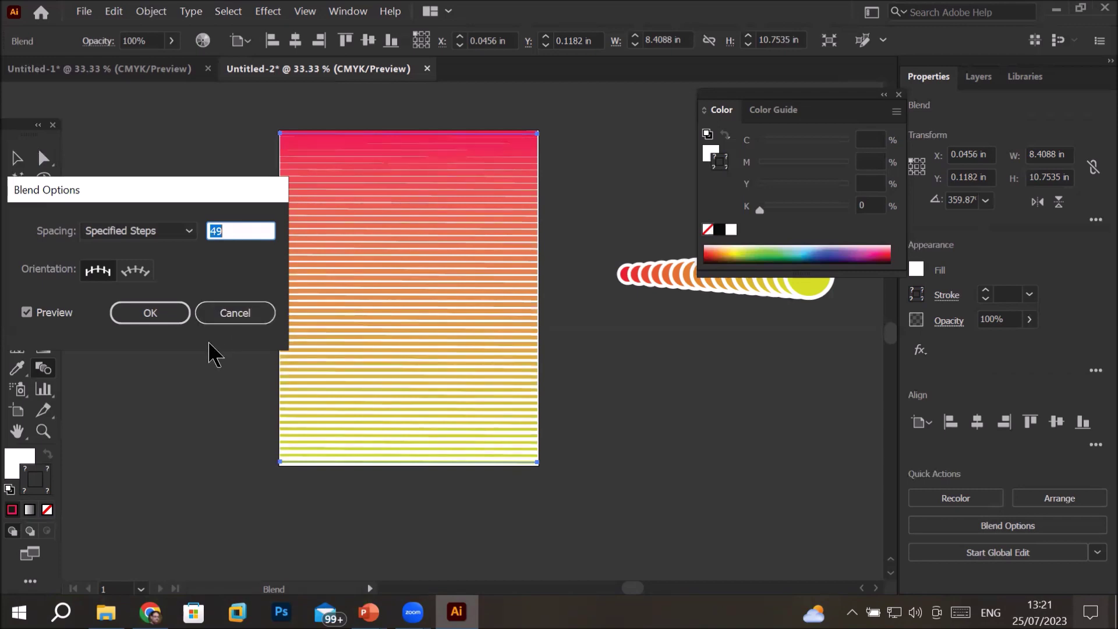
left_click(185, 315)
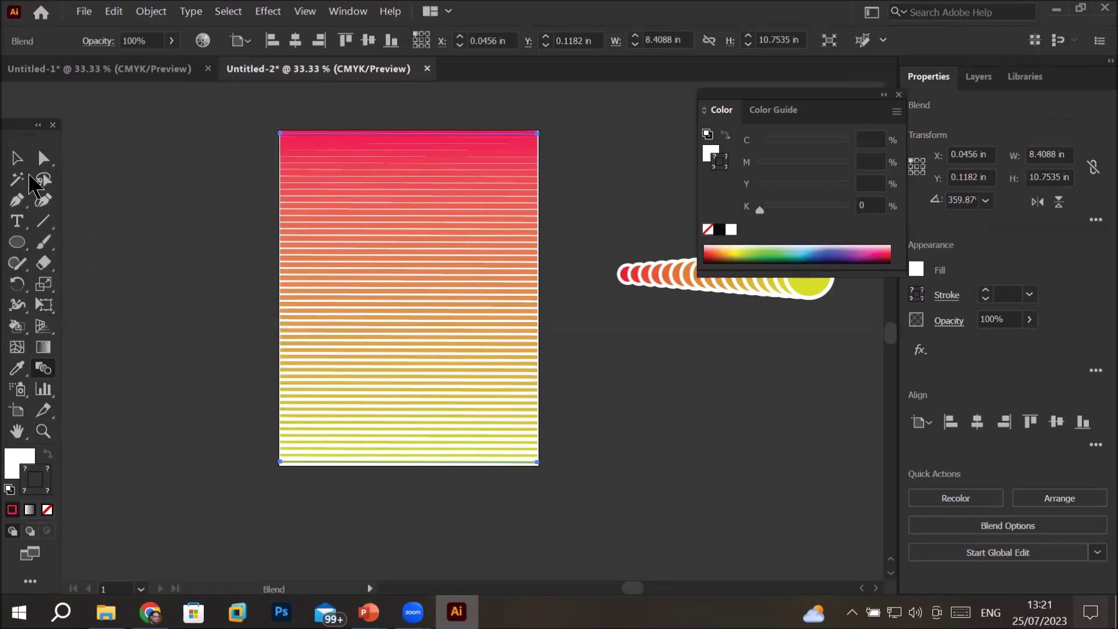
Raise the right end anchor of the blend's bottom line to about Y 4.4 in, near the artboard's right edge
left_click(44, 158)
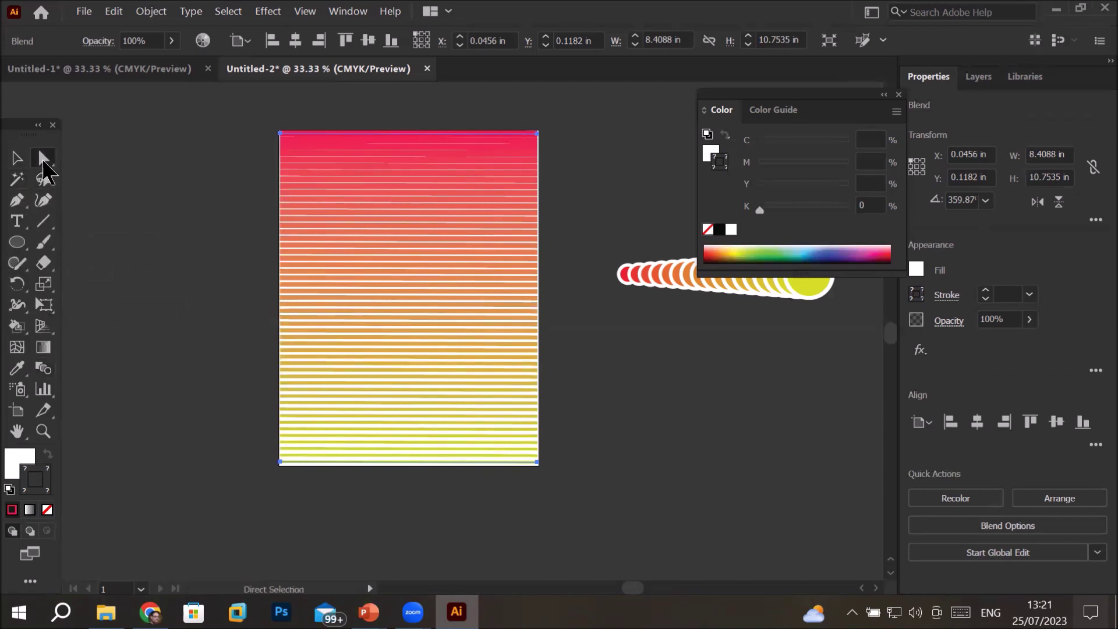
left_click(538, 464)
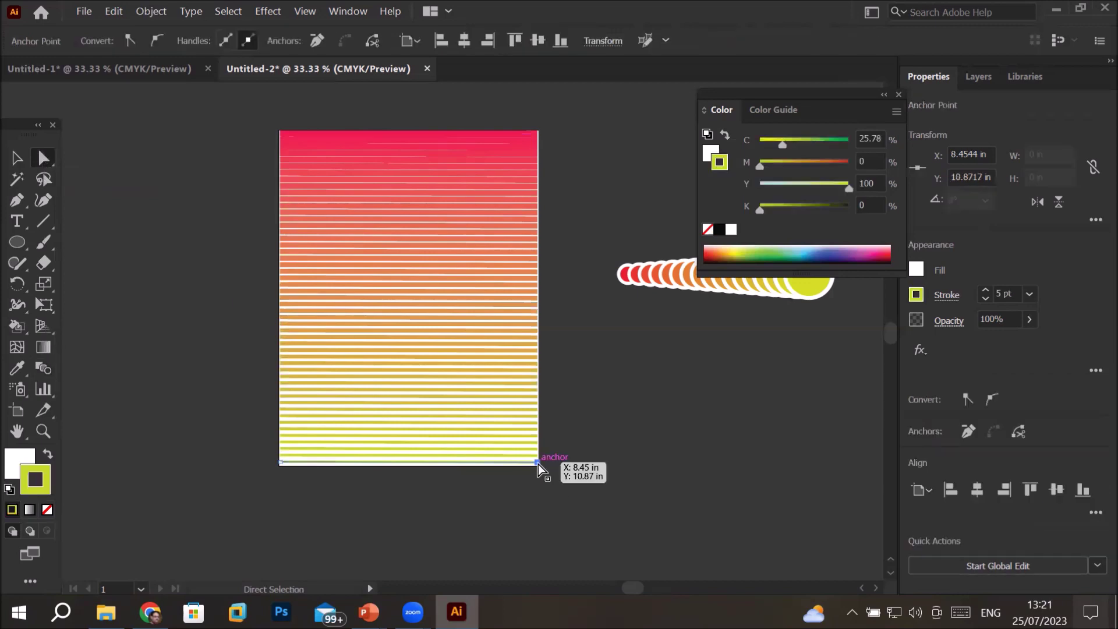
left_click_drag(538, 464, 533, 267)
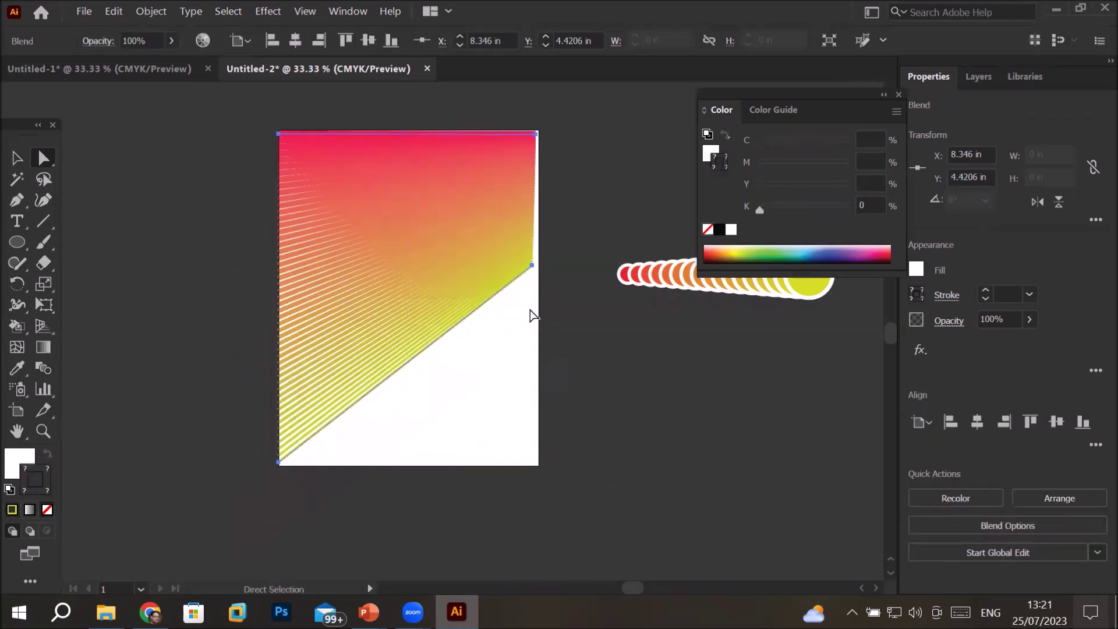
left_click(533, 267)
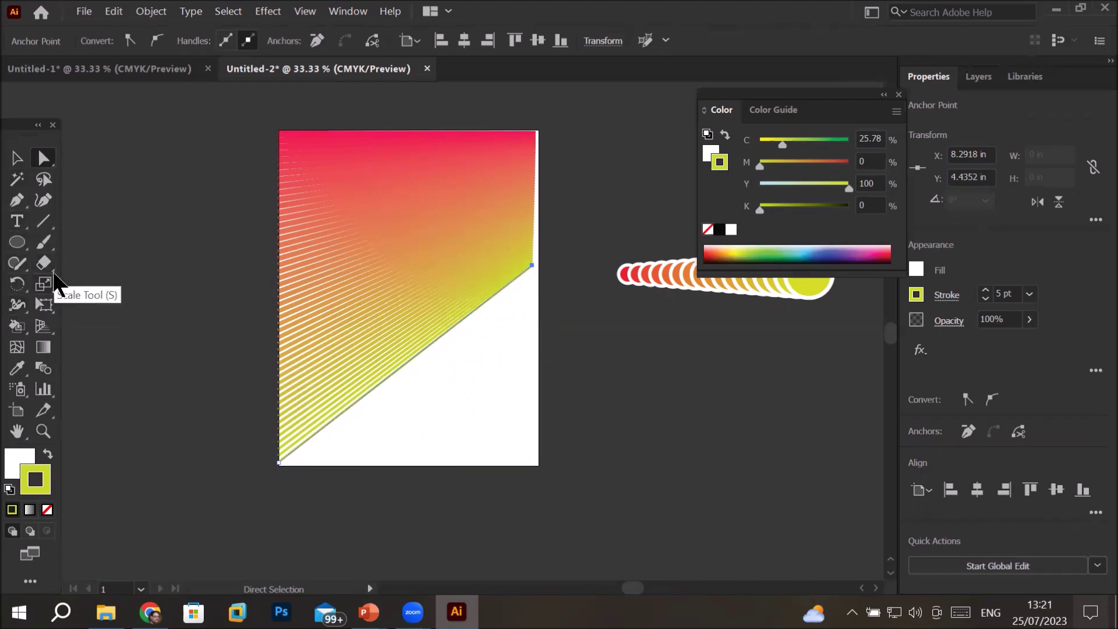
Add an anchor point midway along the slanted yellow-green line and pull it up to about X 4.93 in, Y 6.67 in
left_click(17, 200)
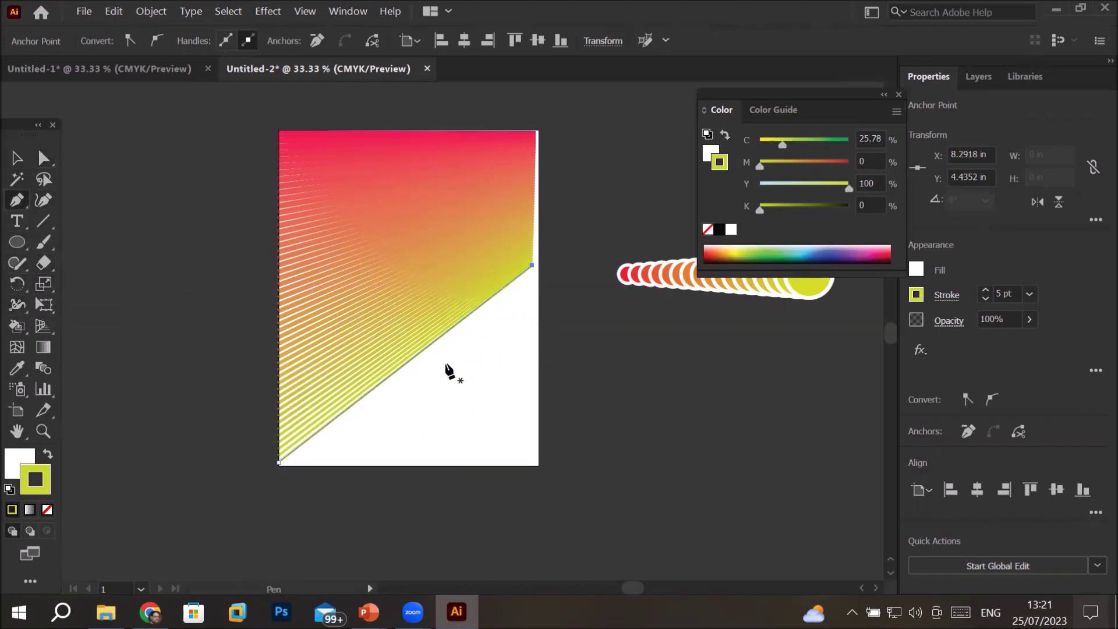
left_click(408, 361)
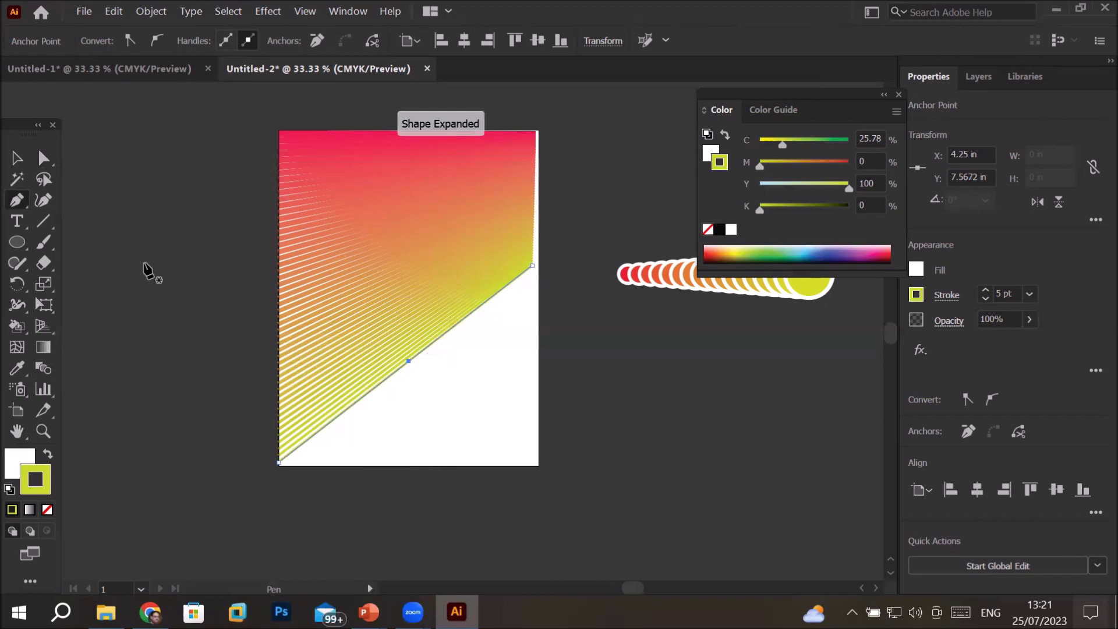
left_click(44, 157)
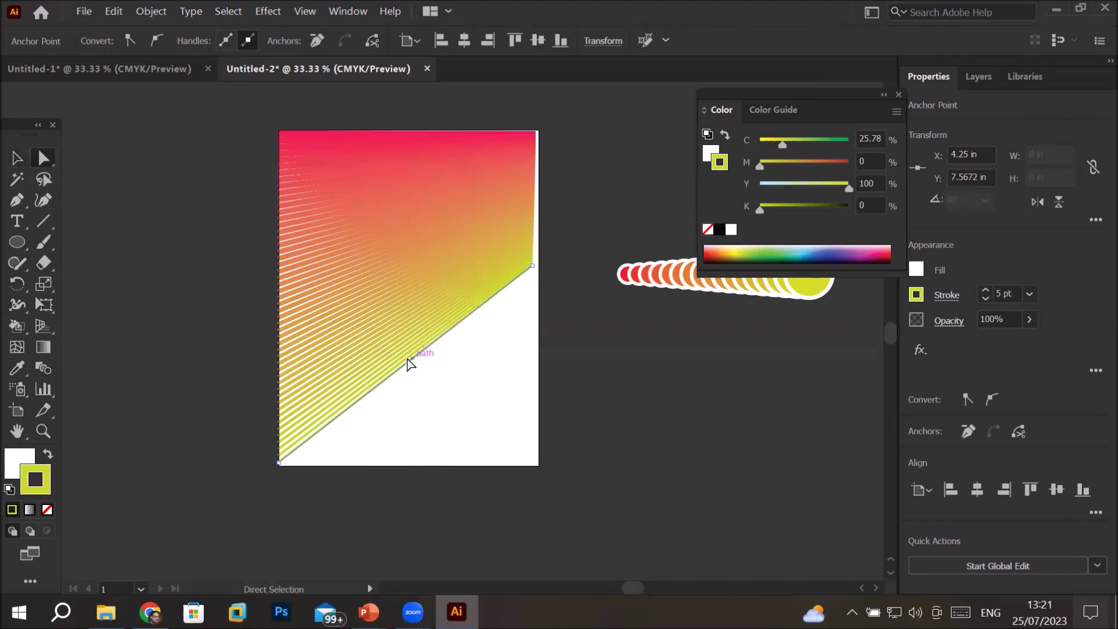
left_click_drag(408, 361, 430, 334)
Lower the yellow-green line's right end to about Y 10.8 in and centre its peak at about X 4.2 in, Y 6.8 in
left_click(534, 264)
left_click_drag(536, 266, 533, 460)
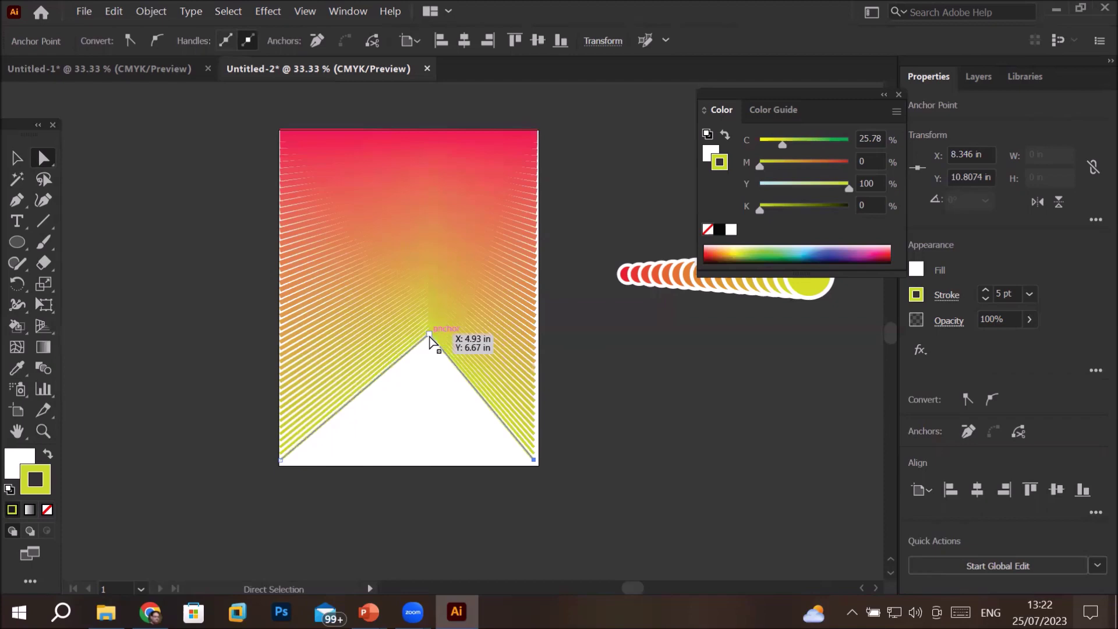
left_click_drag(429, 336, 406, 338)
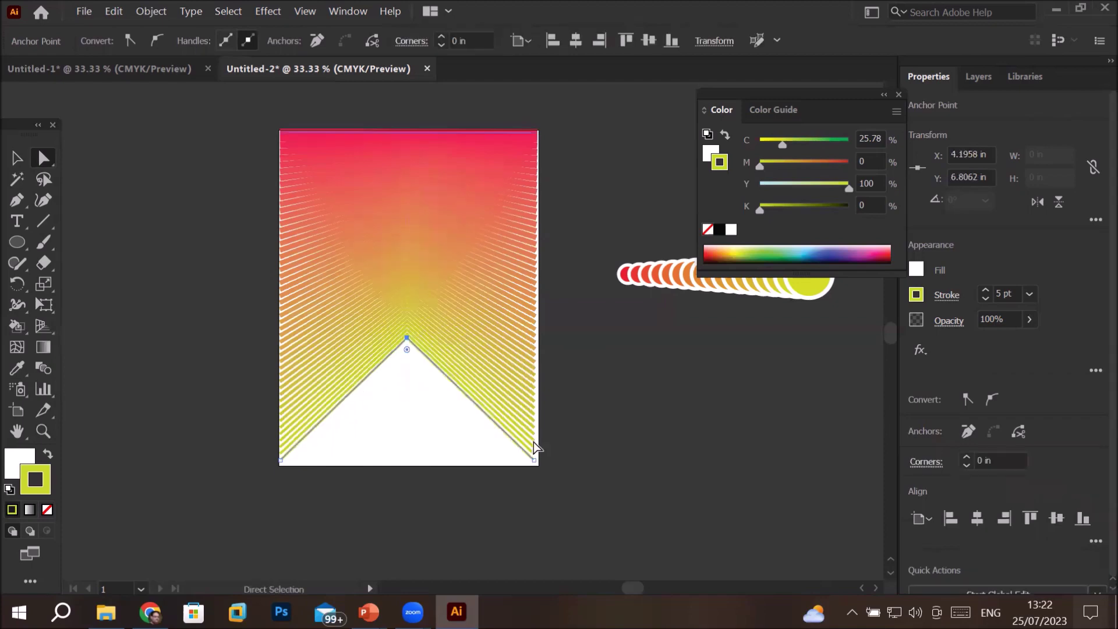
Move both lower ends of the yellow-green line out to the artboard's bottom corners and deselect it
left_click(533, 460)
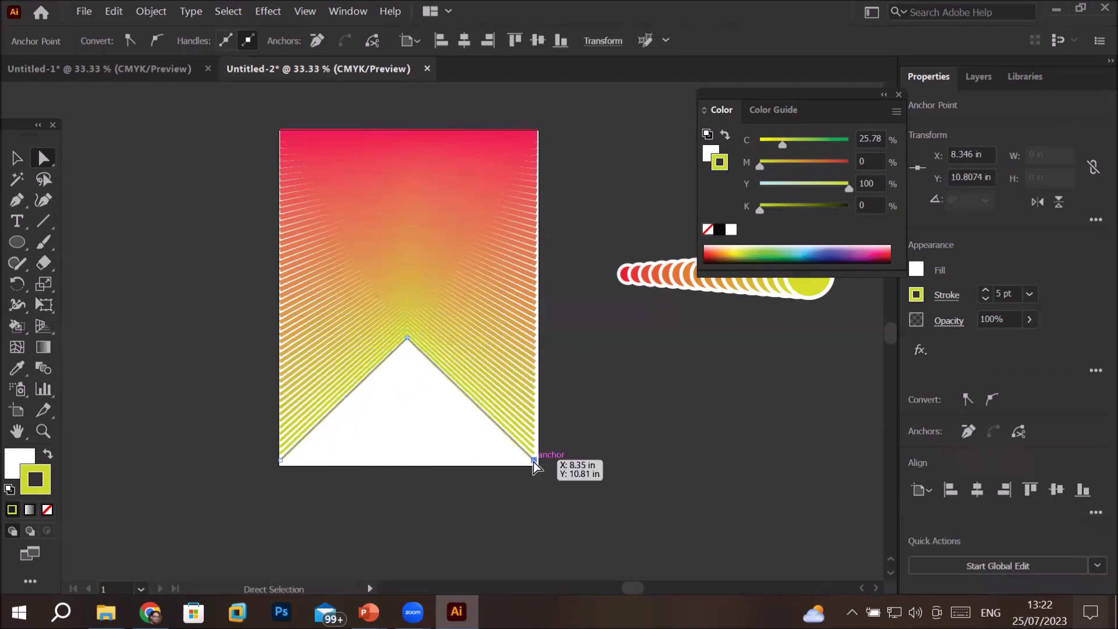
left_click_drag(534, 465, 538, 468)
left_click_drag(285, 459, 279, 471)
left_click(199, 459)
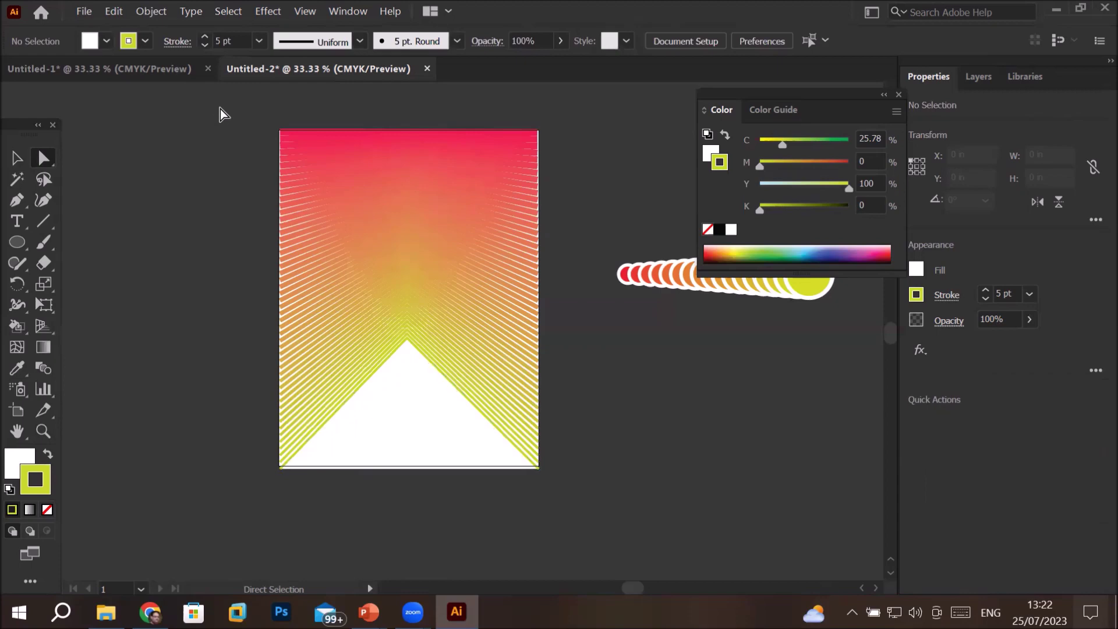
Set the peaked line blend's spacing to 40 specified steps
left_click(17, 157)
left_click(394, 204)
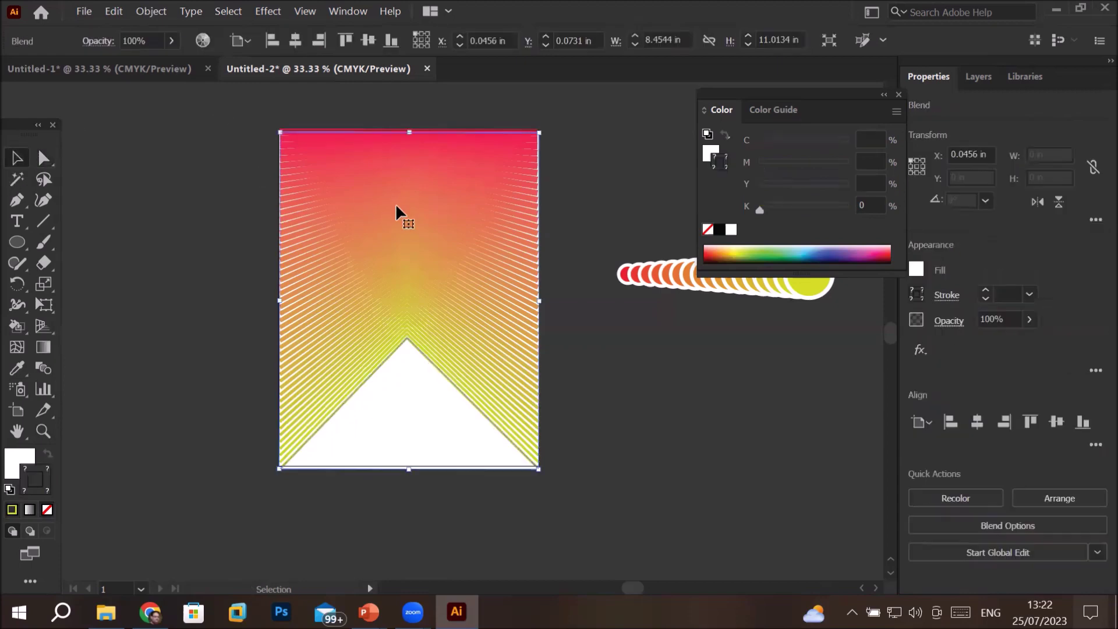
double_click(43, 368)
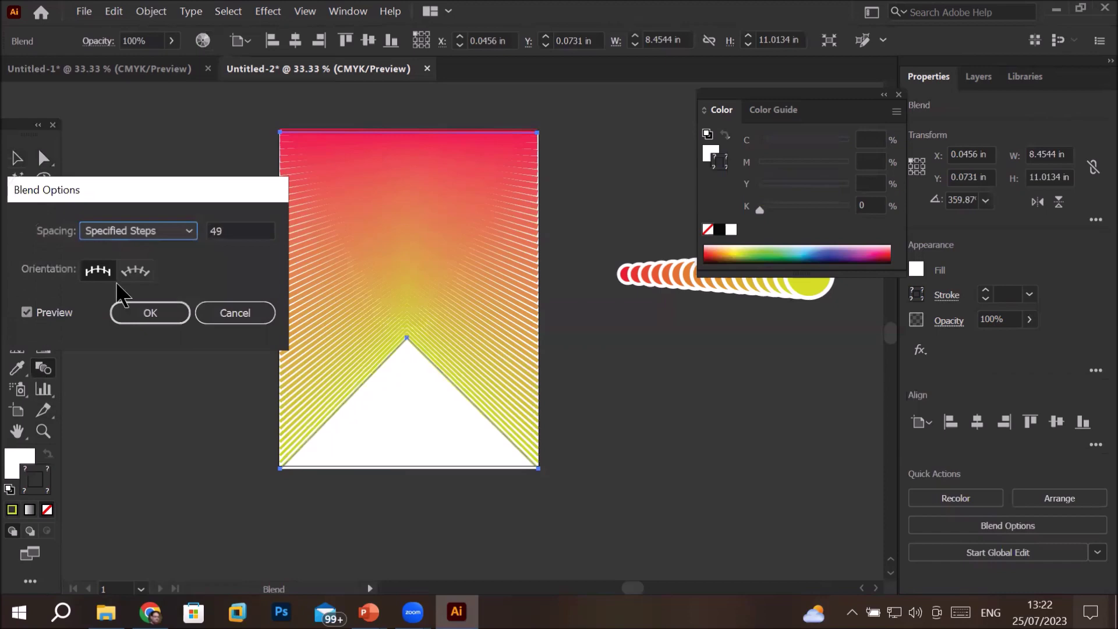
left_click(222, 232)
key("Down")
key("Down")
key("Down")
key("Down")
key("Down")
key("Down")
key("Down")
key("Down")
key("Down")
key("Down")
key("Down")
key("Down")
key("Down")
key("Down")
key("Down")
key("Down")
key("Down")
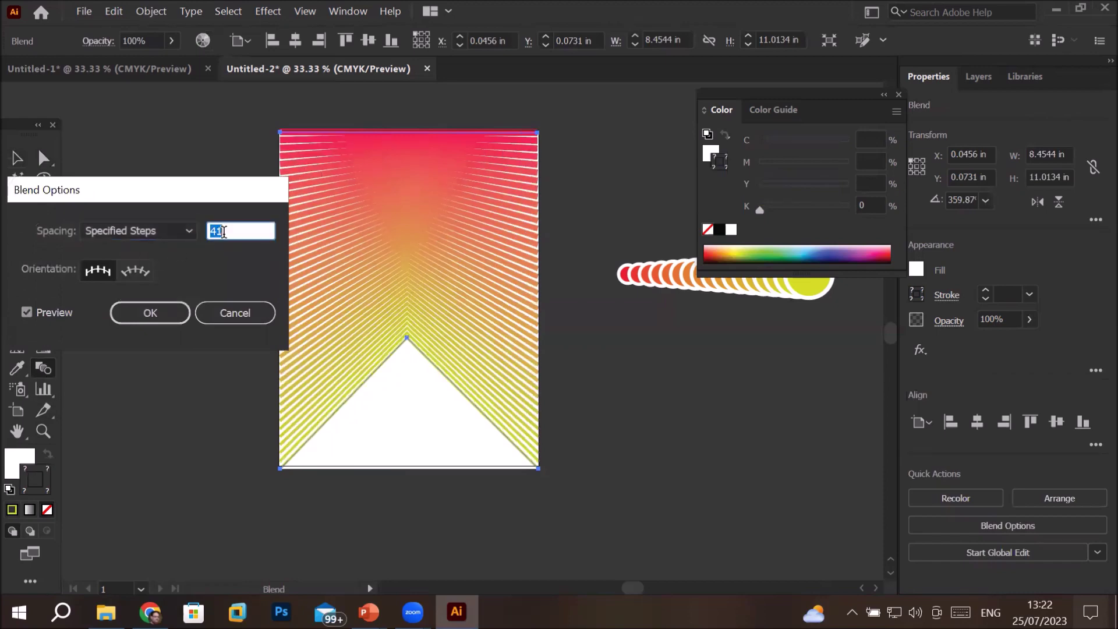
key("Down")
key("Down")
key("Down")
key("Down")
key("Down")
key("Down")
key("Down")
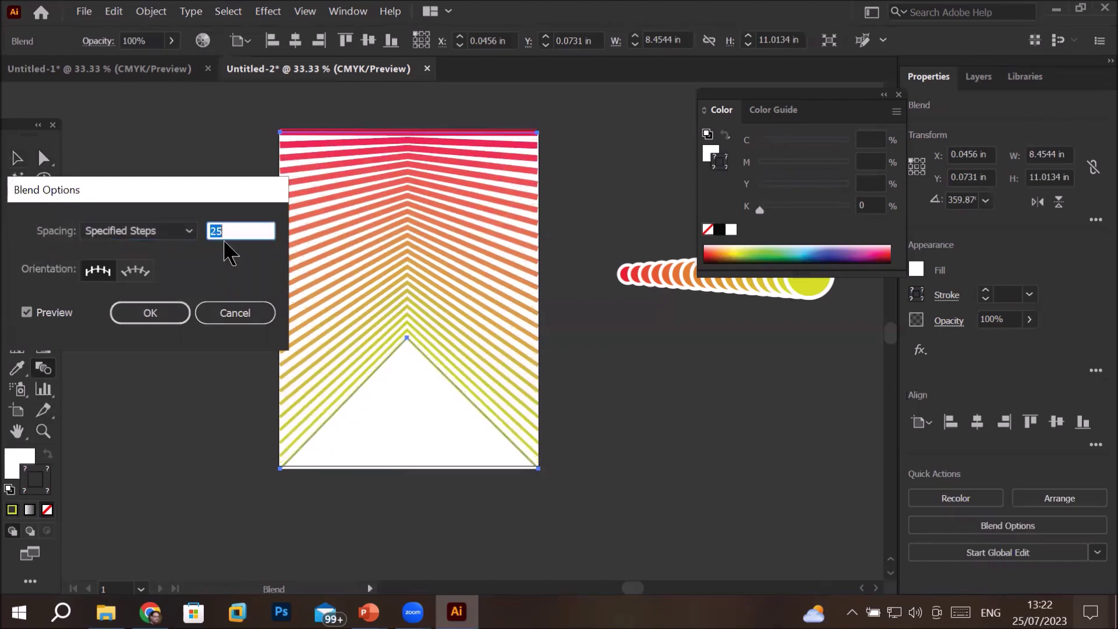
key("Down")
key("Down")
key("Down")
key("Down")
key("Down")
key("Down")
key("Down")
key("Down")
key("Down")
key("Down")
key("Down")
key("Down")
key("Down")
key("Down")
key("Down")
key("Down")
key("Down")
key("Down")
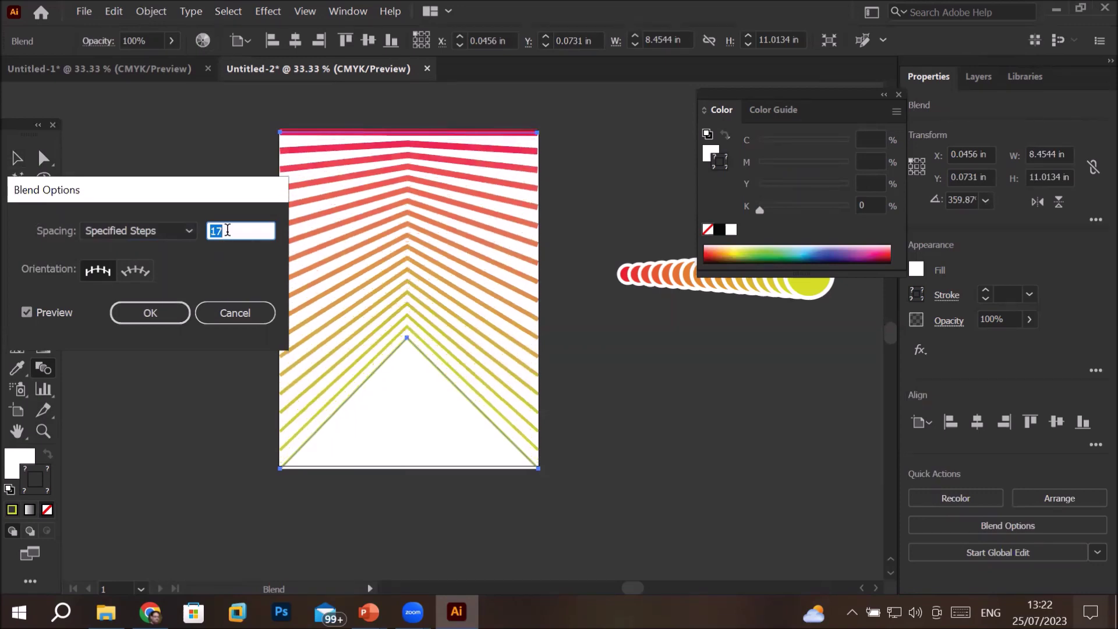
key("Up")
key("Up")
key("Up")
key("Up")
key("Up")
key("Up")
key("Up")
key("Up")
key("Up")
key("Up")
key("Up")
key("Up")
key("Up")
key("Up")
key("Up")
key("Up")
key("Up")
key("Up")
key("Up")
key("Up")
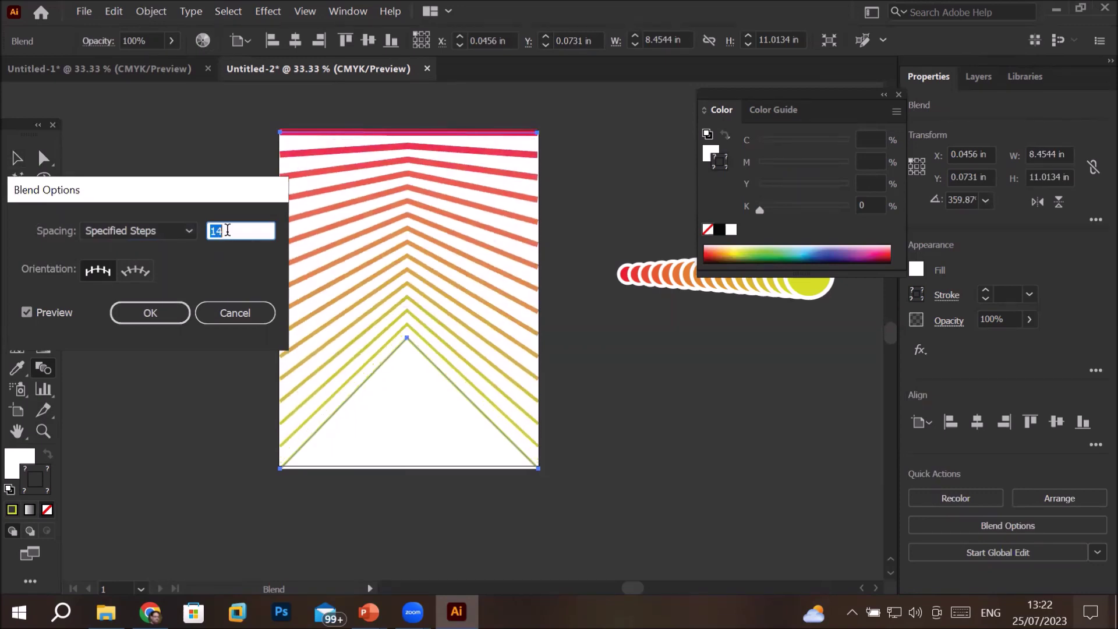
key("Up")
key("Up")
key("Up")
key("Up")
key("Up")
key("Up")
key("Up")
key("Up")
key("Up")
key("Up")
key("Up")
key("Up")
key("Up")
key("Up")
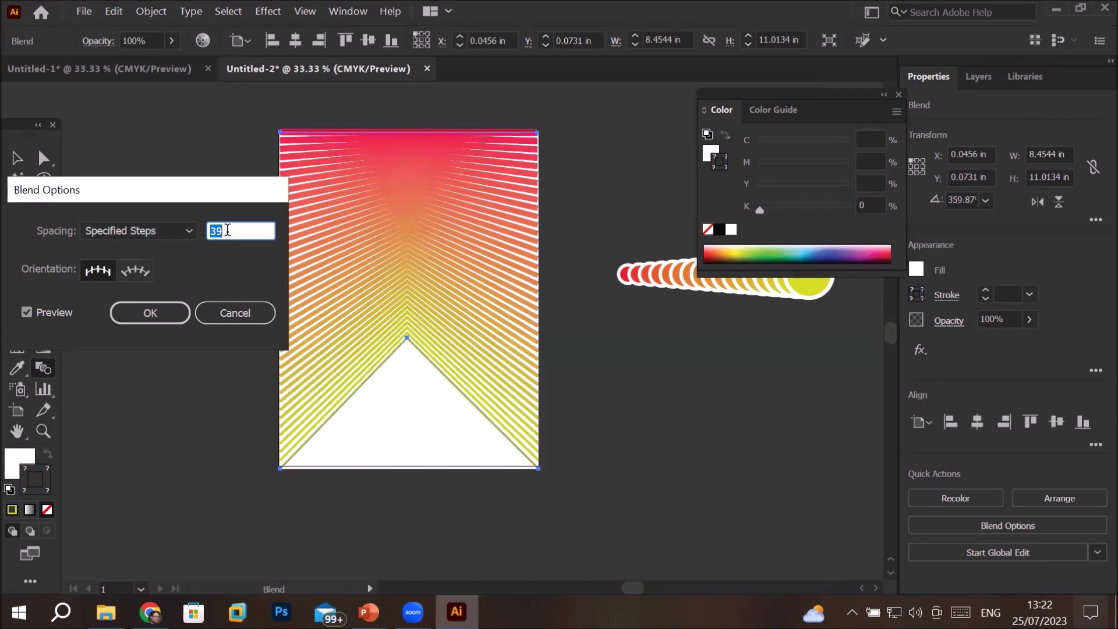
key("Down")
key("Down")
key("Down")
key("Down")
key("Down")
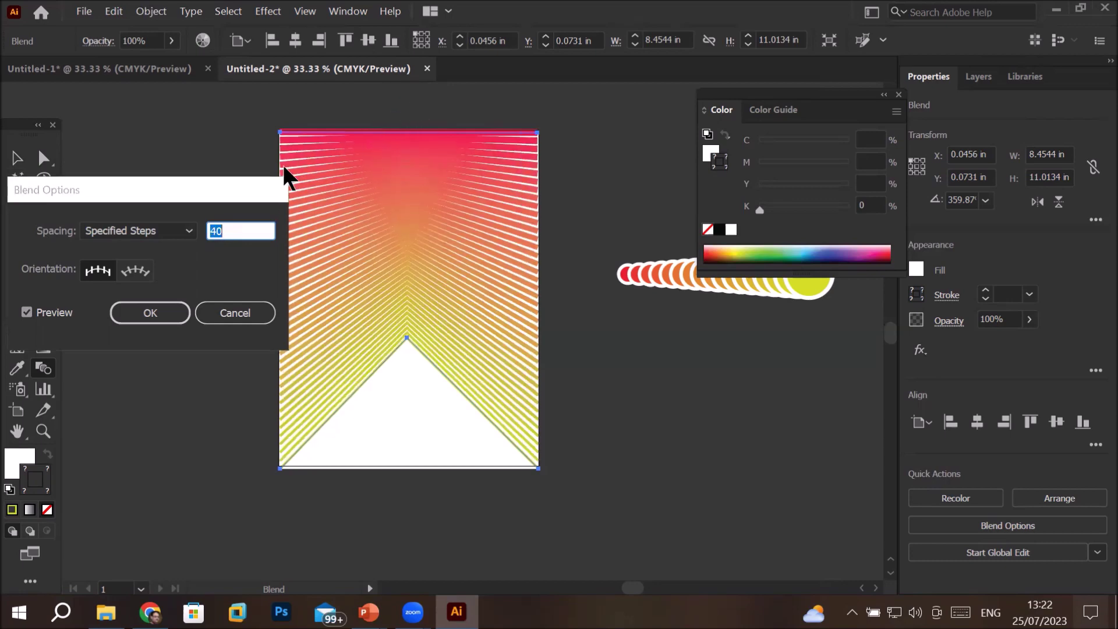
left_click(169, 313)
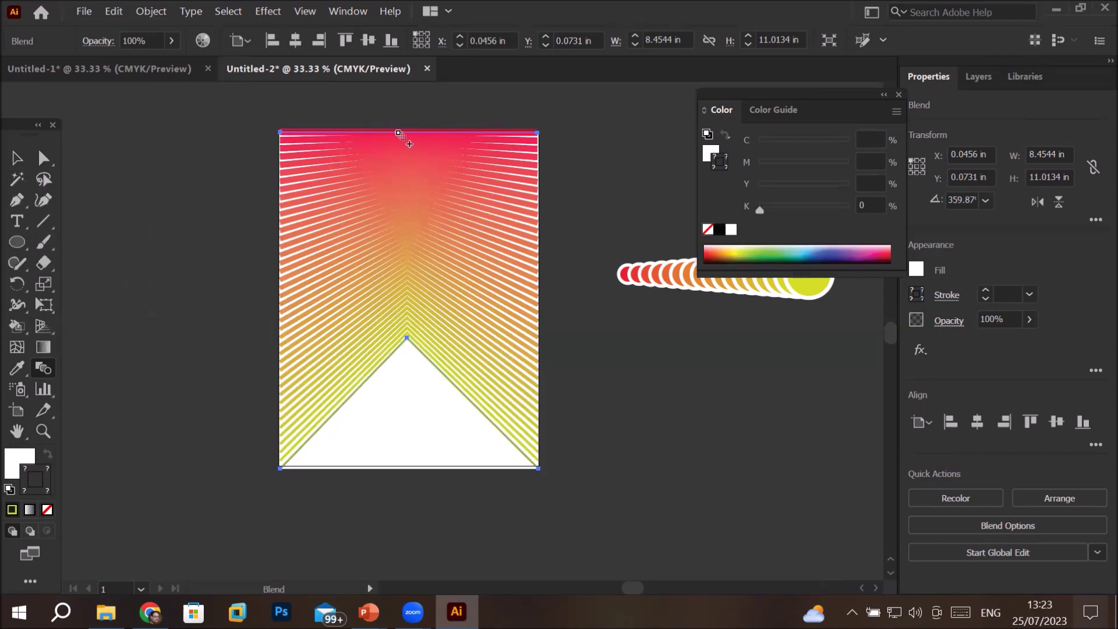
Move the right end anchor of the blend's top red line to X 8.5 in, about Y 0.18 in
scroll(406, 127, "up", 5)
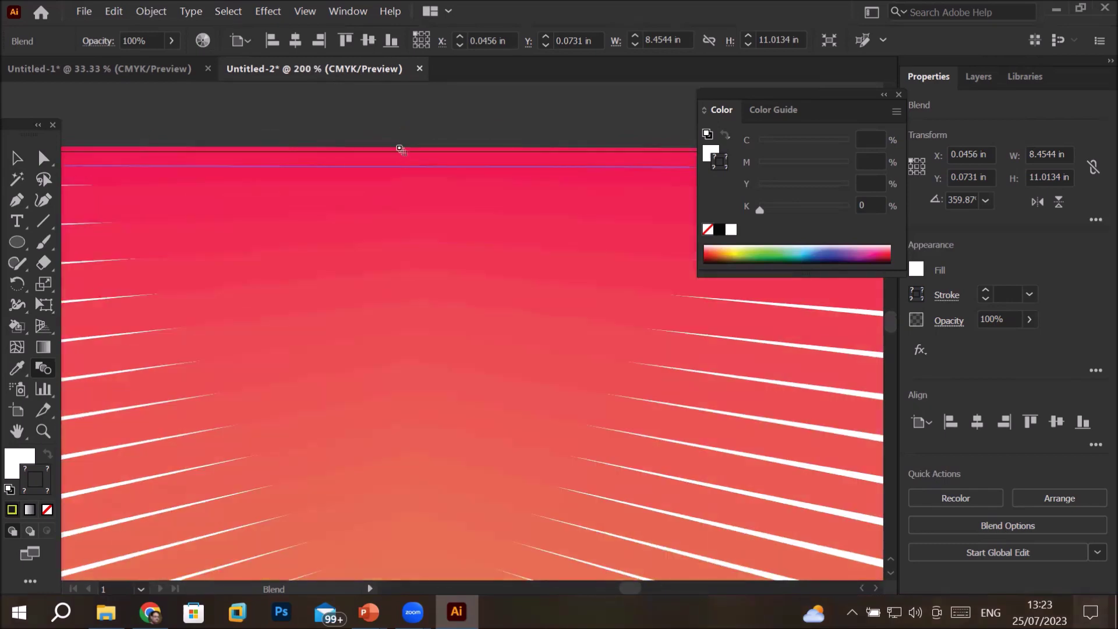
left_click(44, 158)
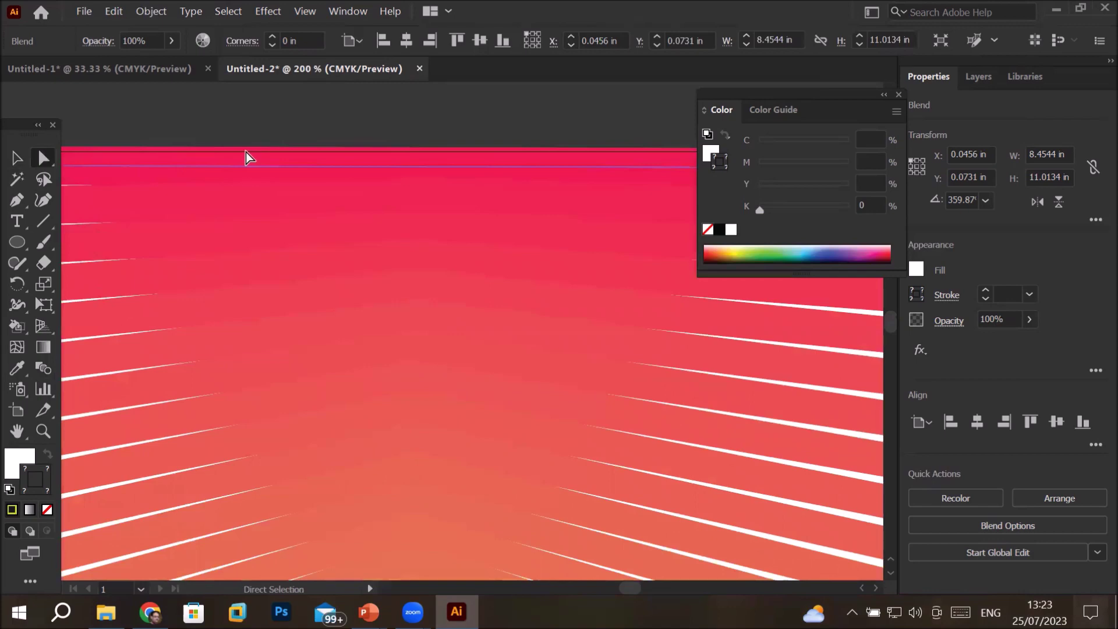
left_click(247, 153)
scroll(310, 205, "down", 3)
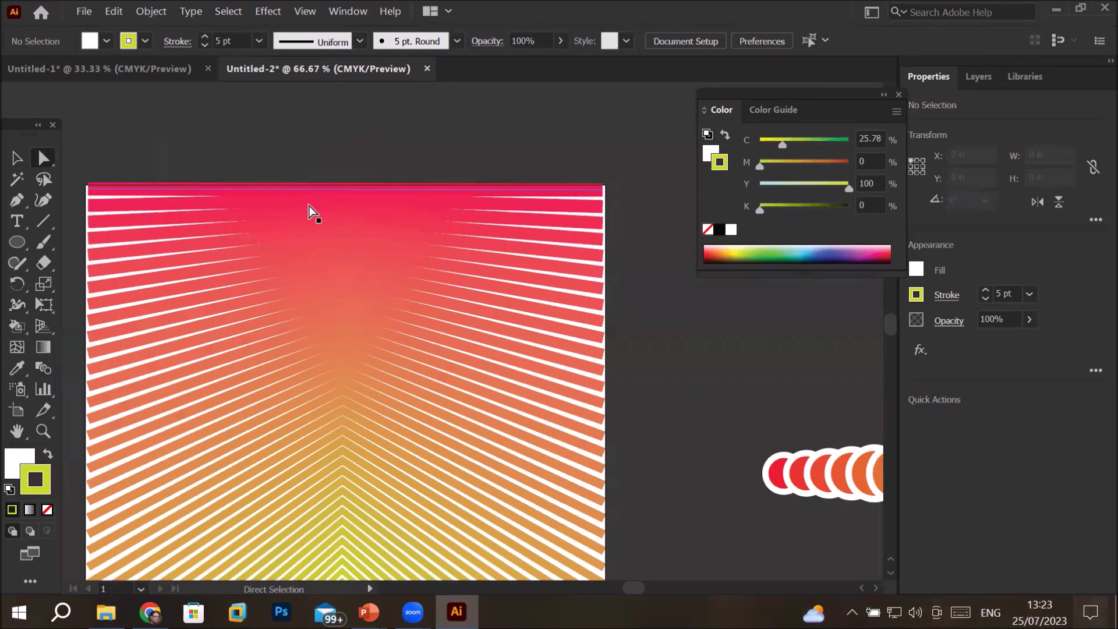
left_click(602, 188)
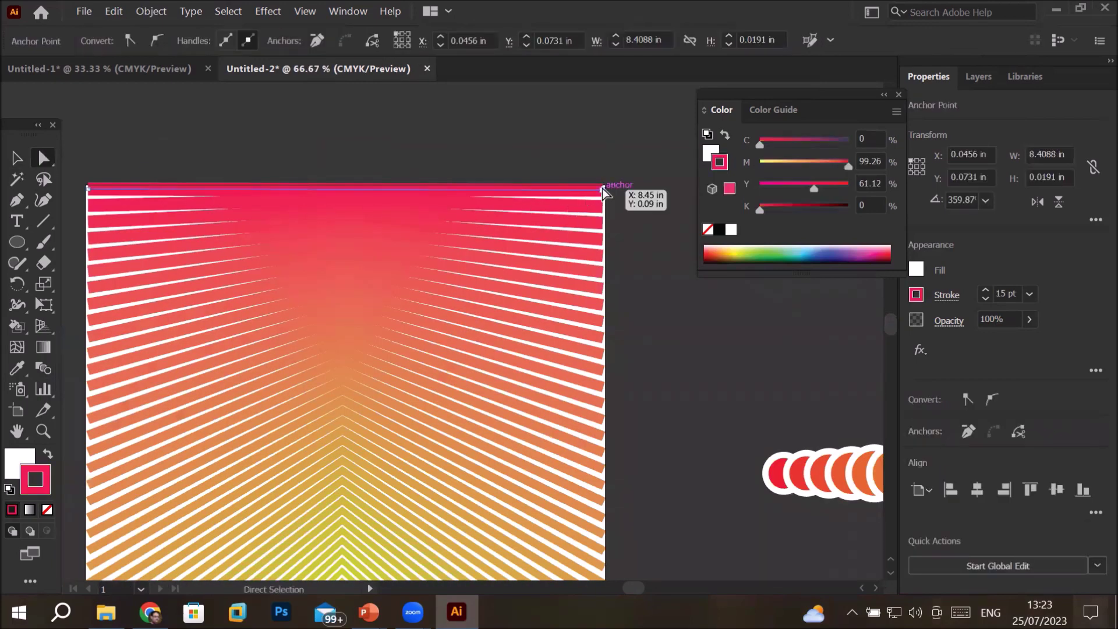
left_click(596, 191)
scroll(598, 180, "up", 1)
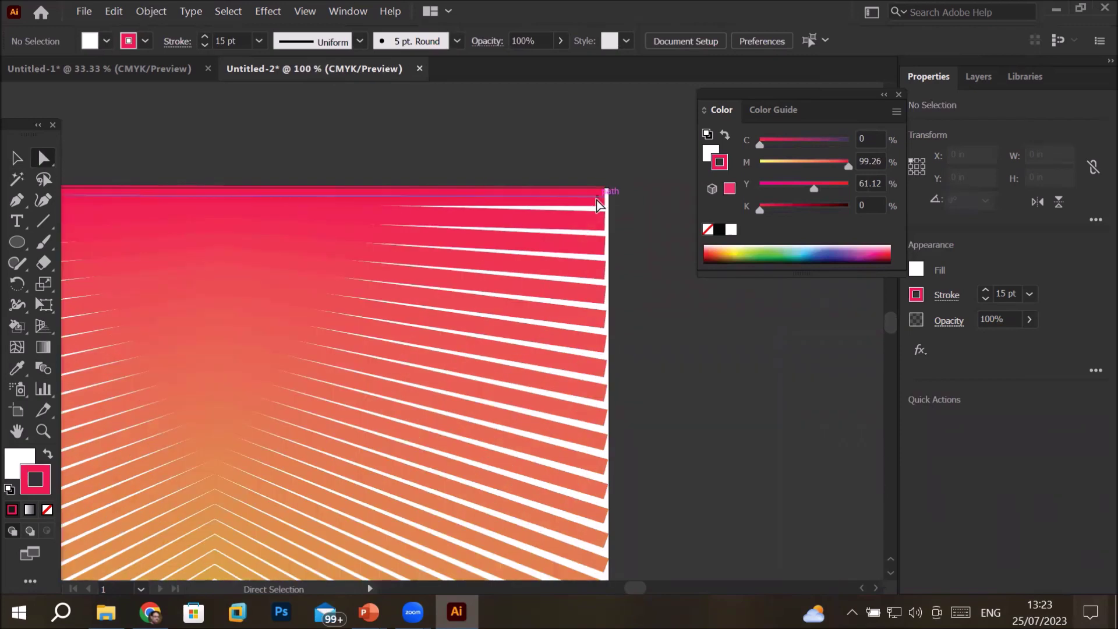
left_click_drag(606, 196, 591, 267)
scroll(567, 335, "down", 2)
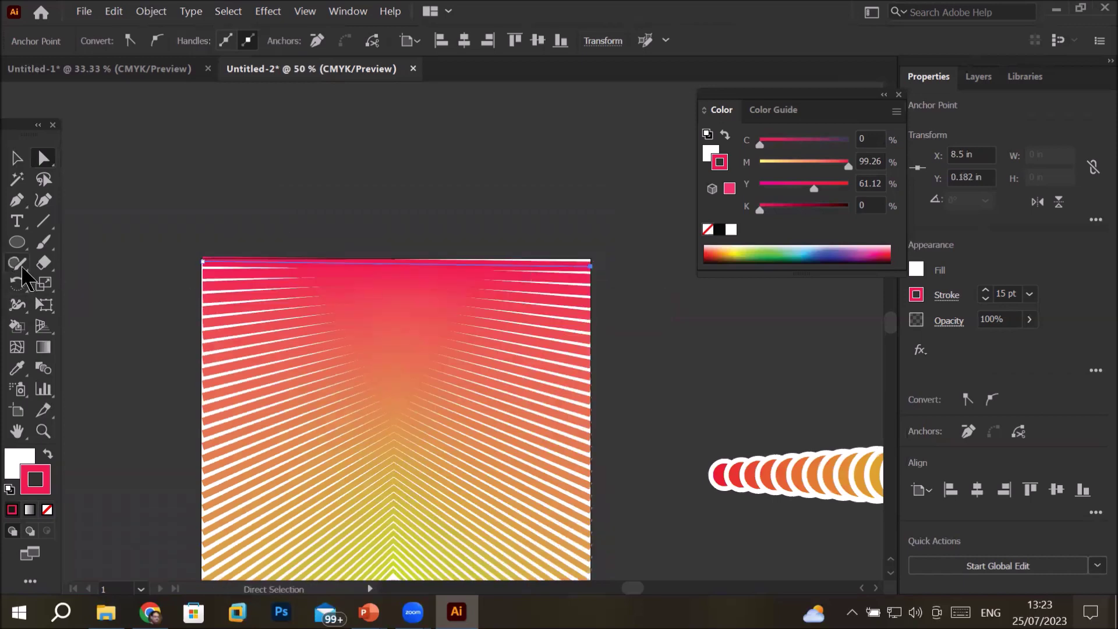
Add two anchor points along the top red line, at about X 2.12 in and X 6.06 in
left_click(17, 200)
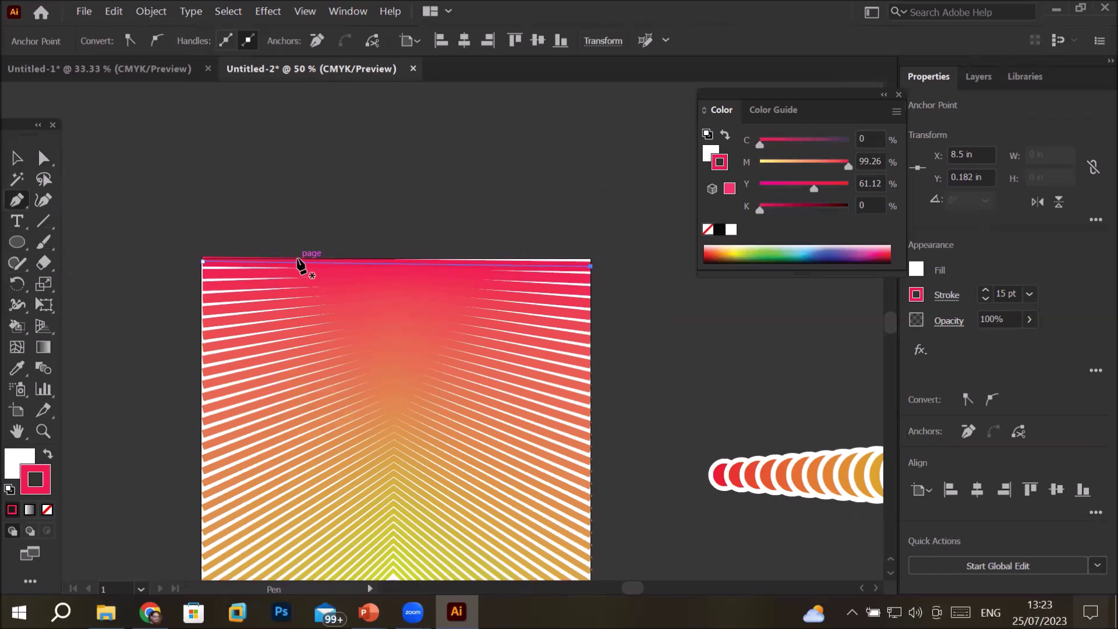
scroll(300, 258, "up", 2)
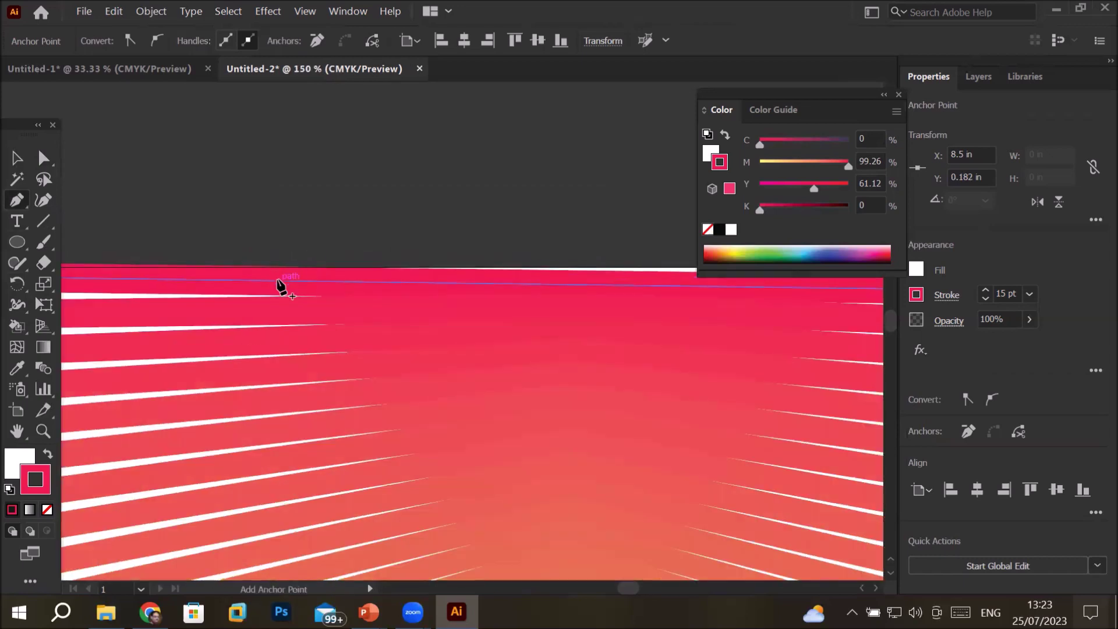
left_click(278, 281)
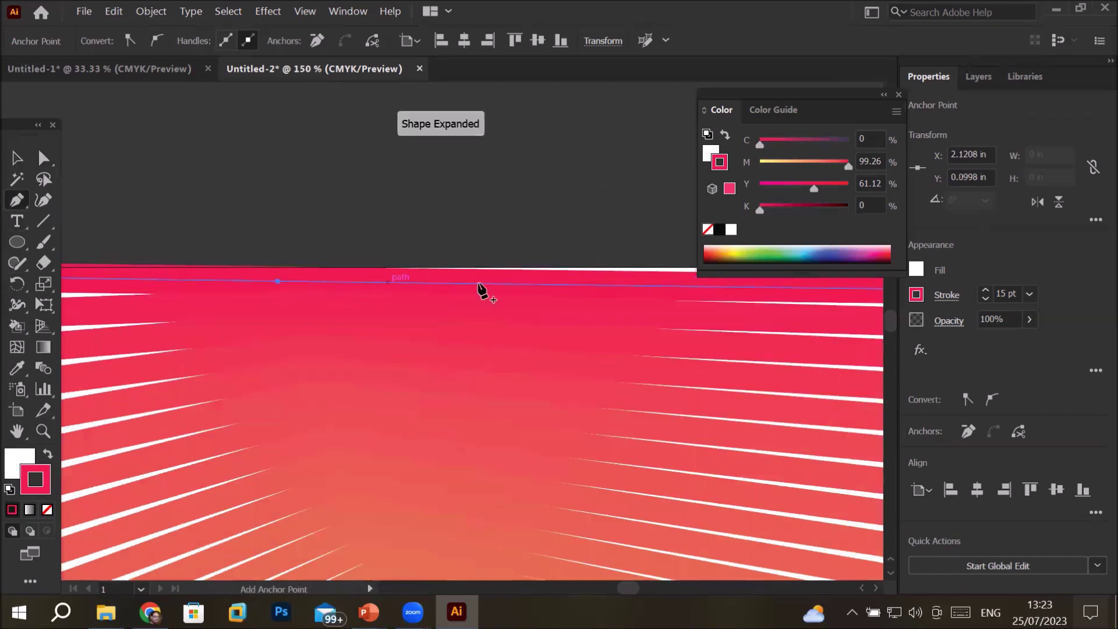
left_click(819, 288)
scroll(619, 338, "down", 3)
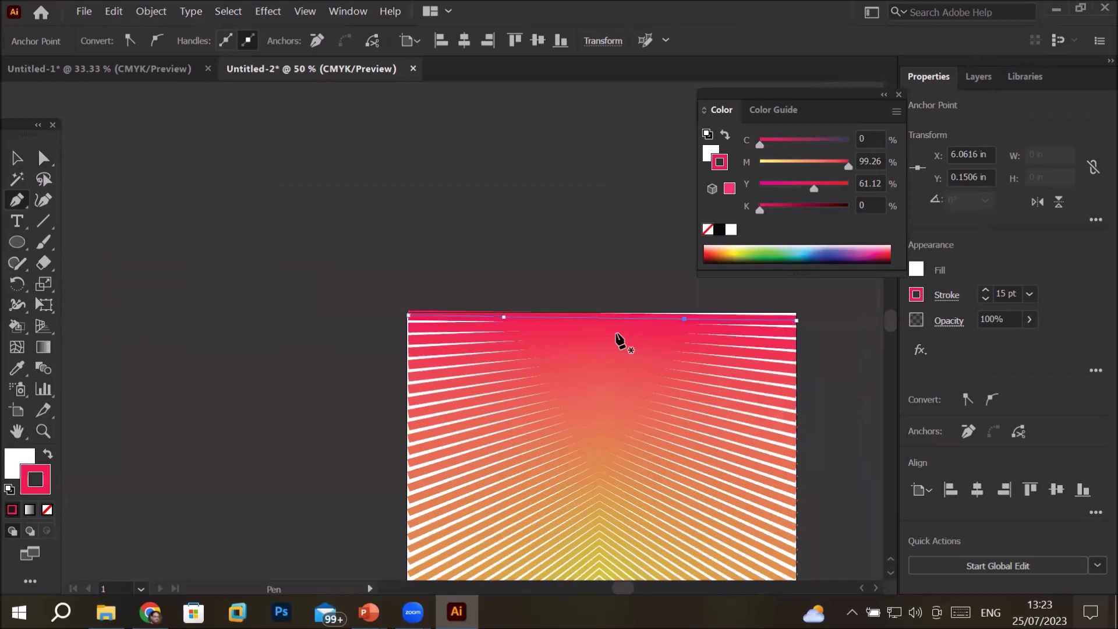
Pull the two inner anchors of the red line down and outward, the right one to about X 7.03 in, Y 1.75 in
left_click(44, 157)
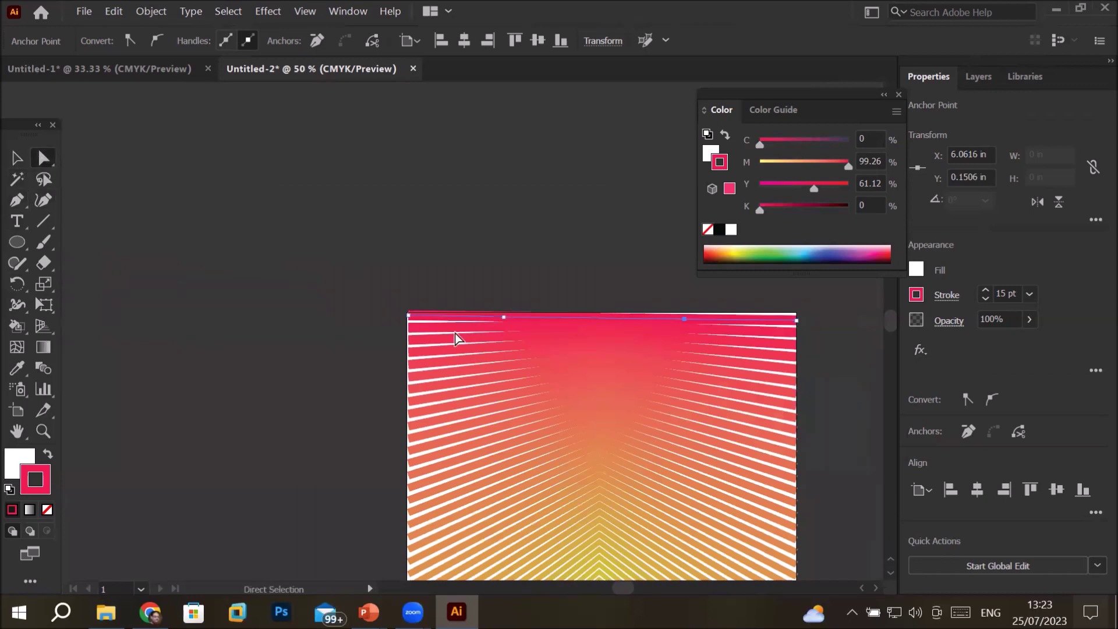
left_click_drag(504, 320, 478, 374)
left_click_drag(686, 322, 727, 388)
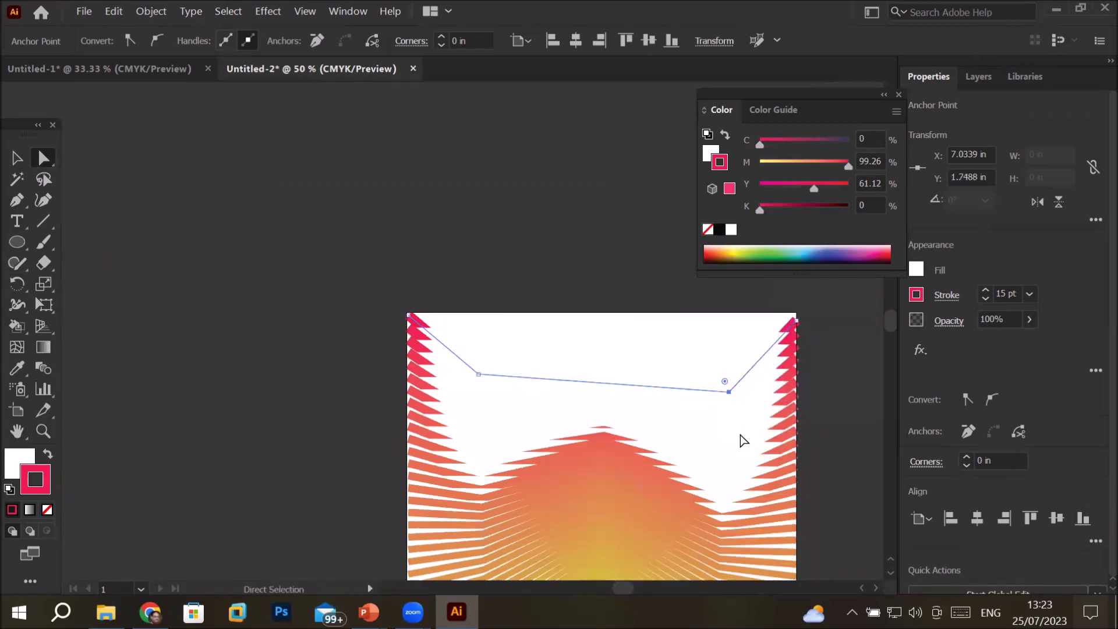
Raise the red line's inner anchors back to the artboard's top edge, at about X 5.5 in and X 2.5 in
scroll(741, 439, "down", 4)
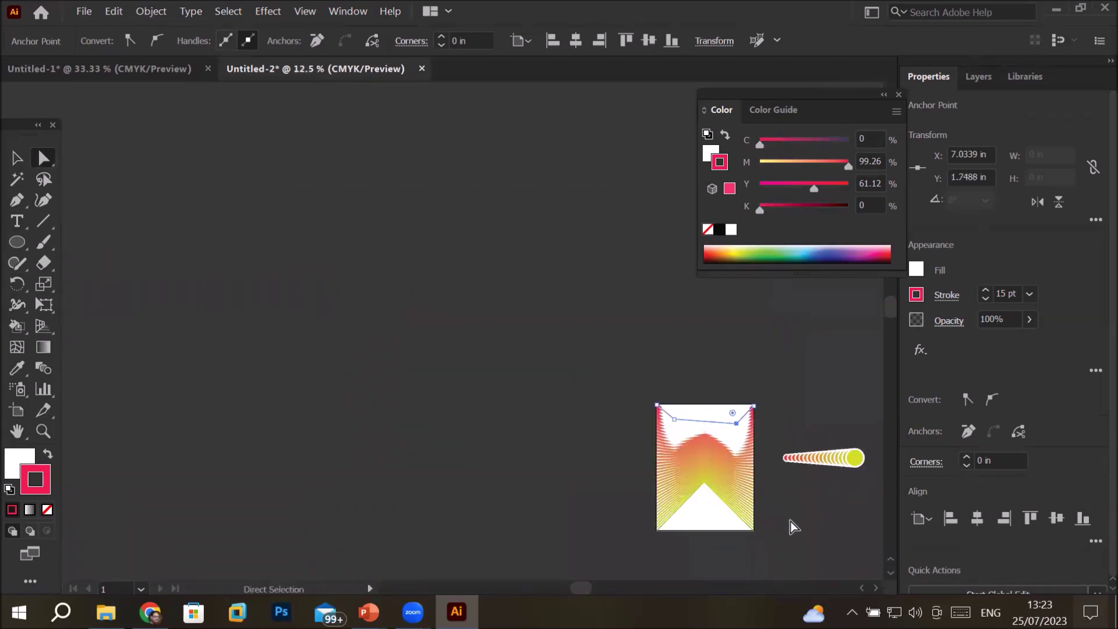
scroll(806, 523, "up", 4)
scroll(807, 523, "down", 1)
left_click_drag(622, 262, 574, 210)
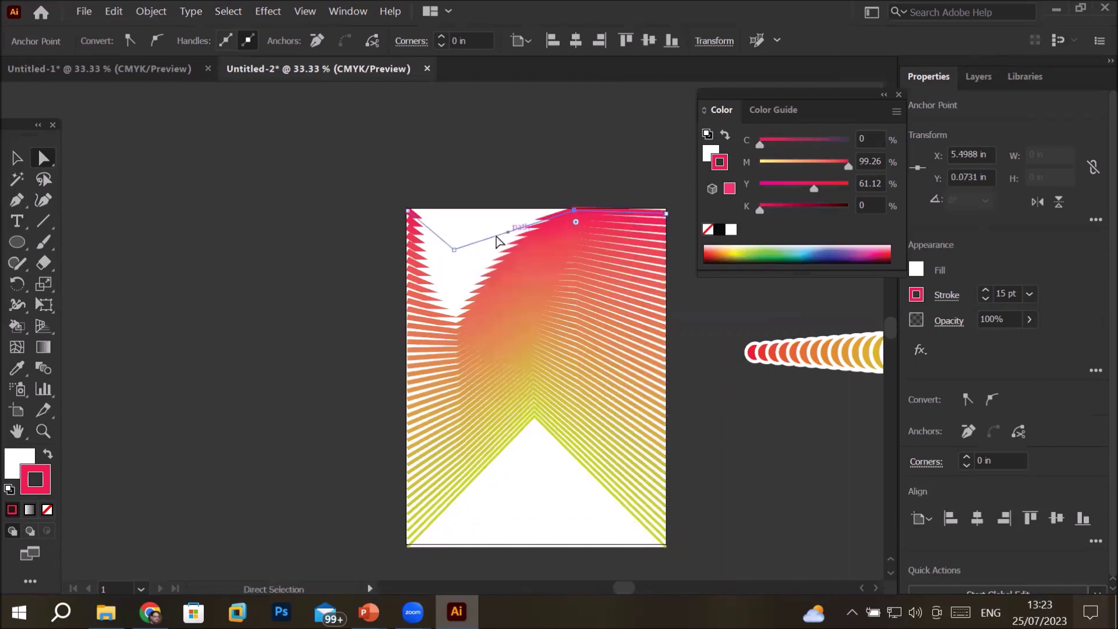
left_click_drag(454, 250, 482, 213)
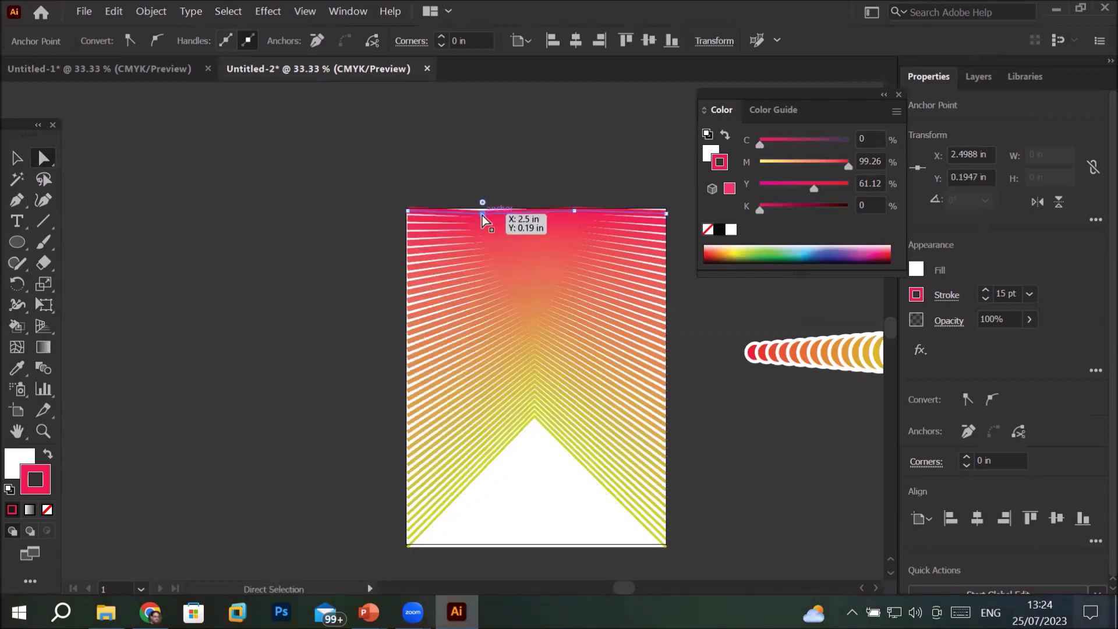
Delete both inner anchor points from the top red line
left_click(19, 202)
left_click_drag(21, 205, 87, 240)
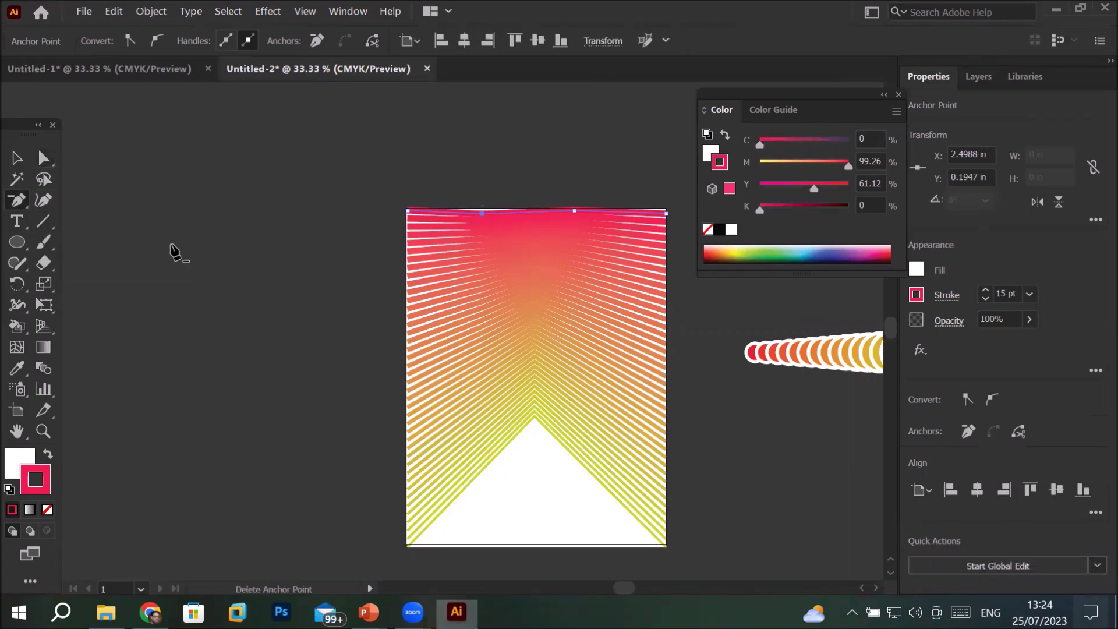
left_click(481, 214)
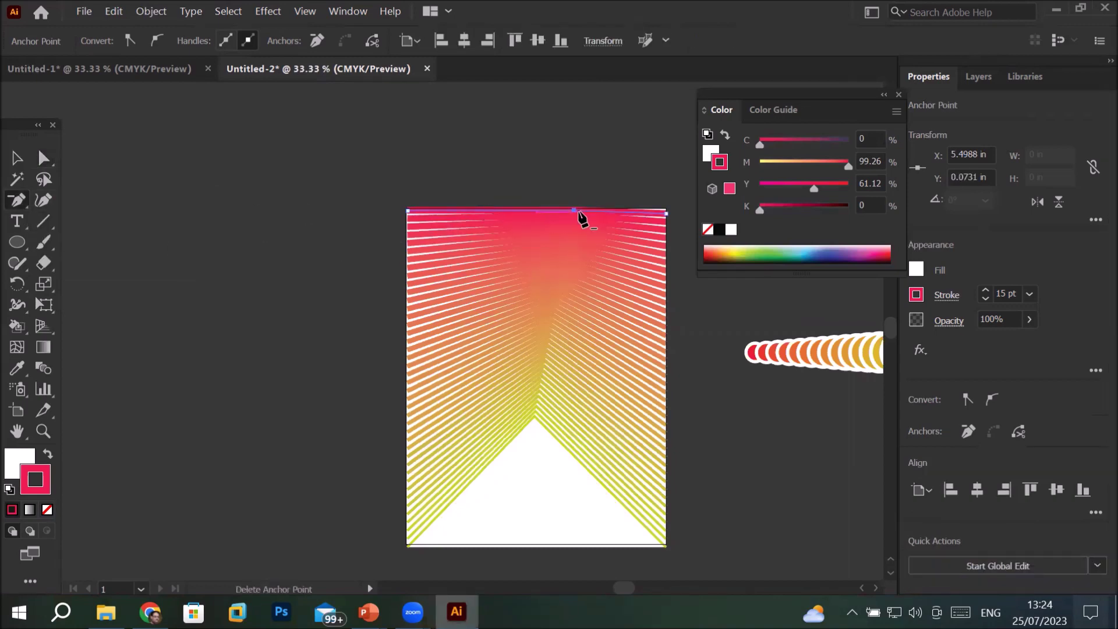
left_click(576, 211)
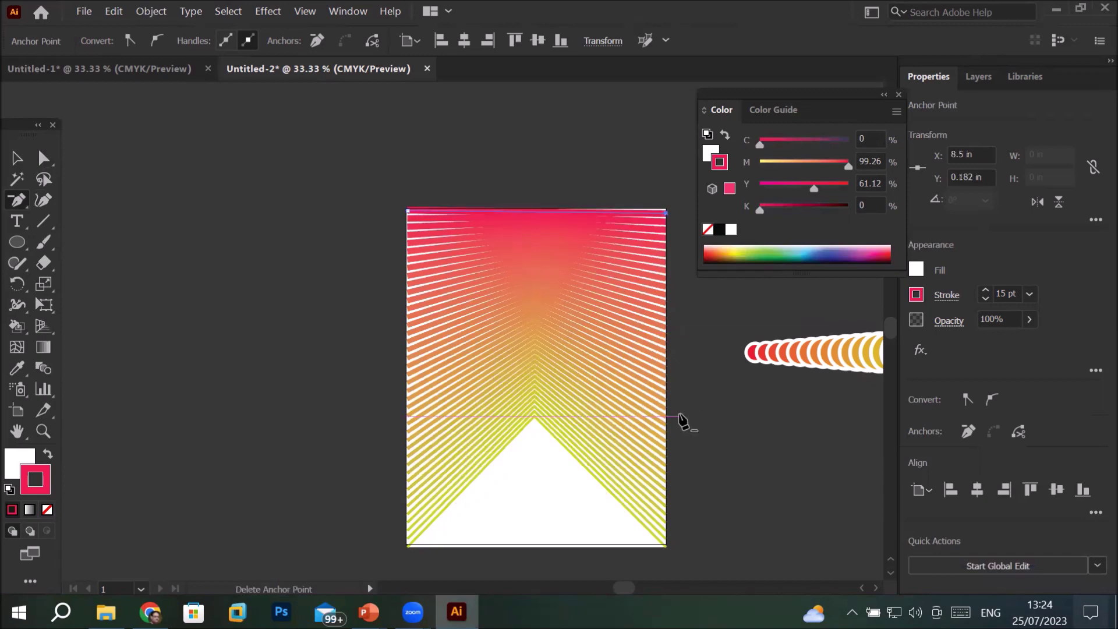
Move the whole line blend off the artboard into the empty space beside its left edge and deselect it
scroll(683, 421, "down", 2)
scroll(680, 420, "up", 1)
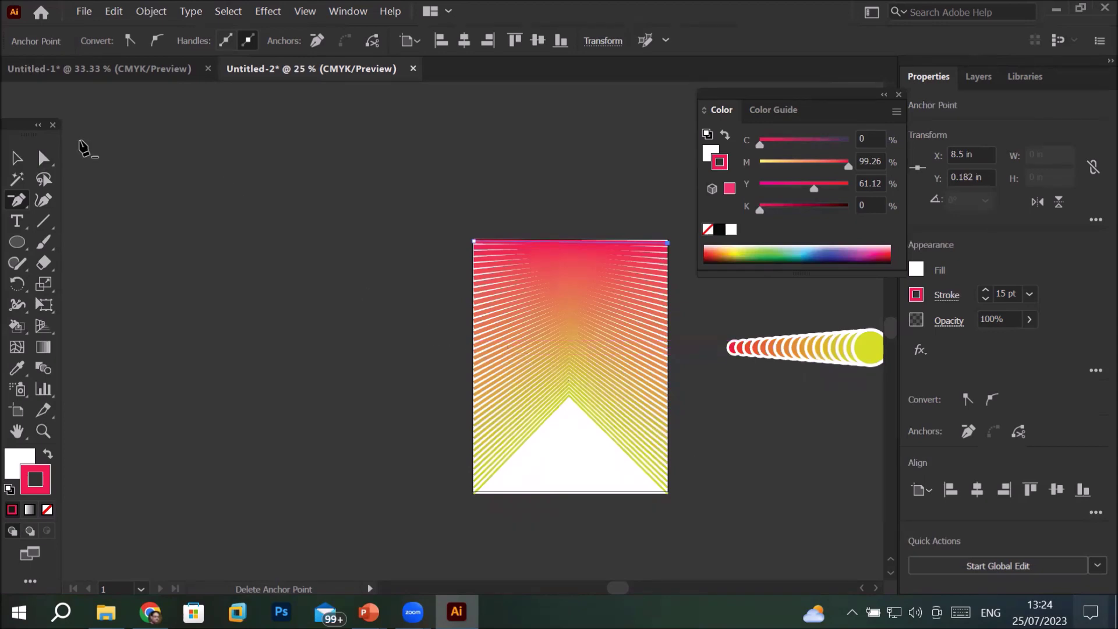
left_click(16, 158)
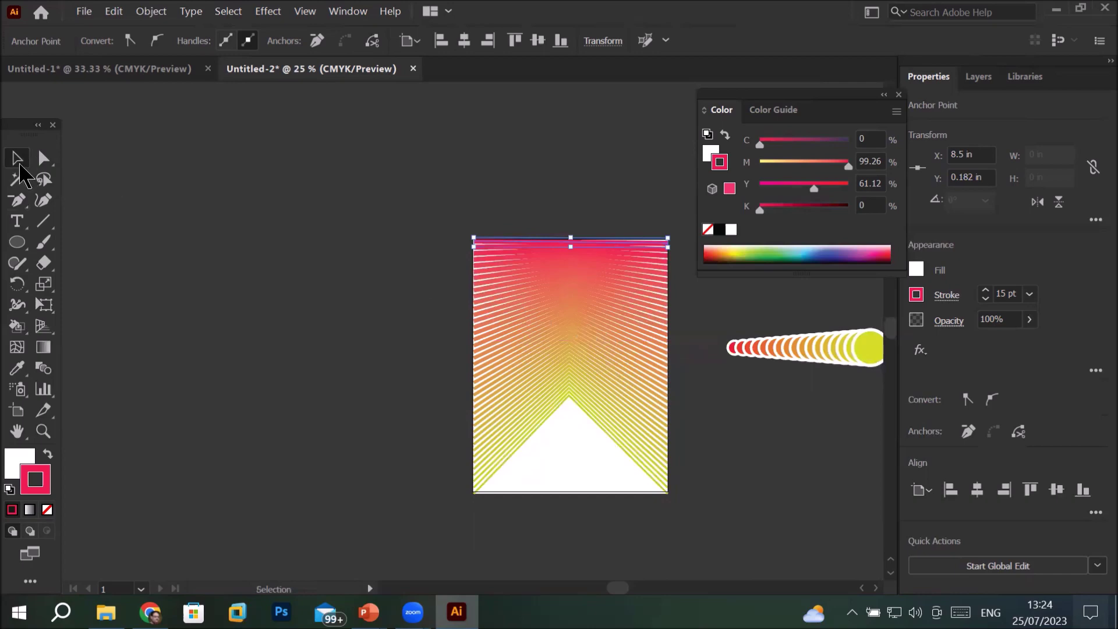
left_click_drag(606, 334, 269, 240)
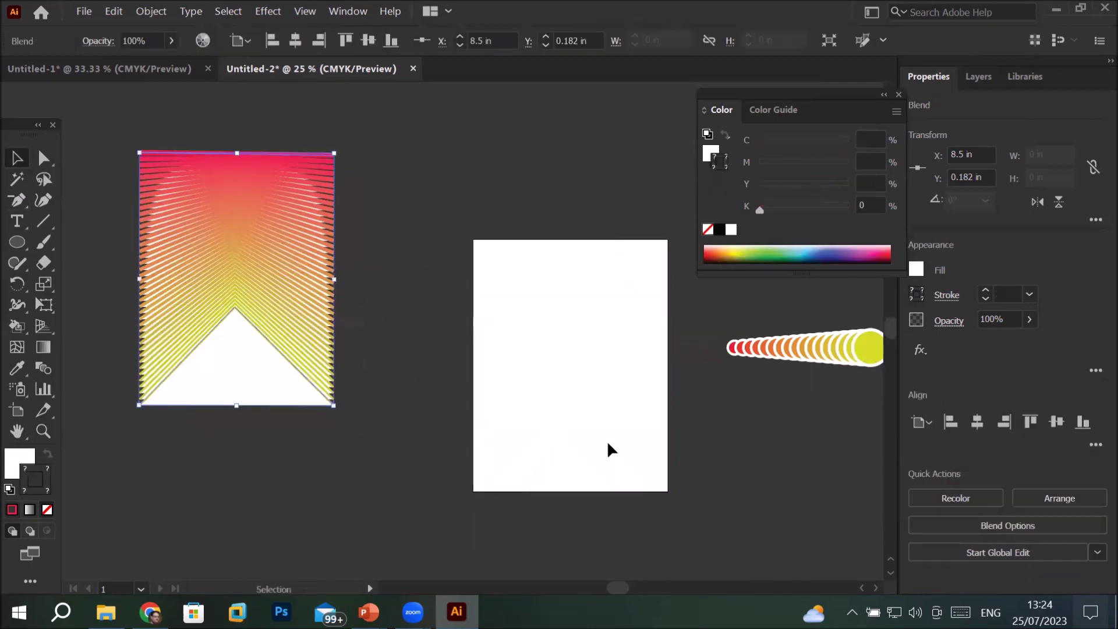
left_click(564, 338)
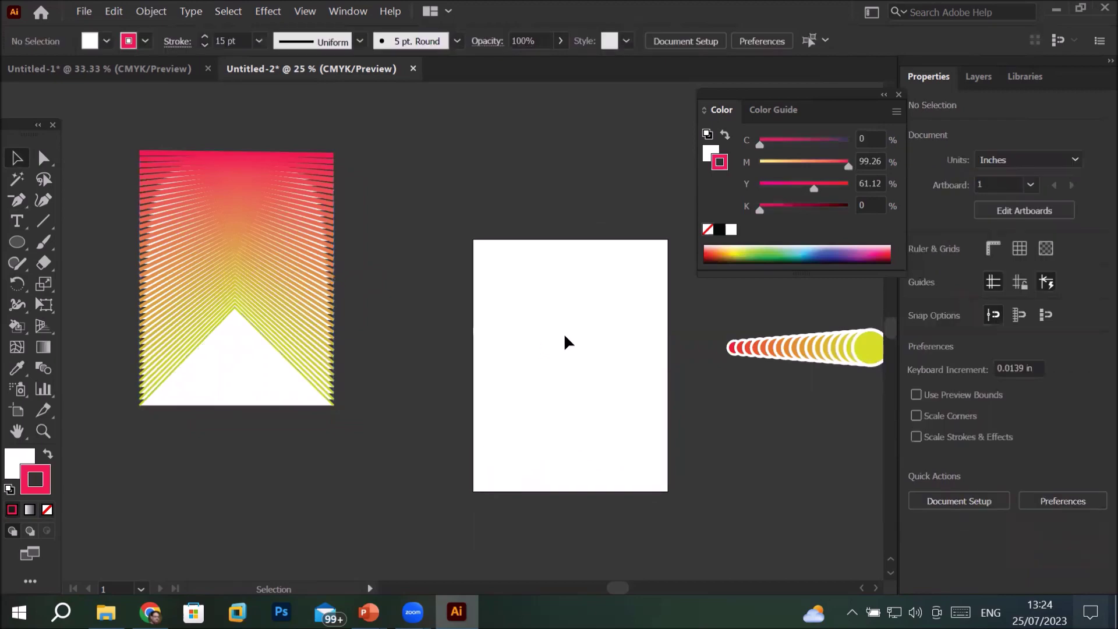
Draw a vertical line about 9.56 in tall along the artboard's left edge and two slanted lines rising from near its bottom edge
left_click(45, 223)
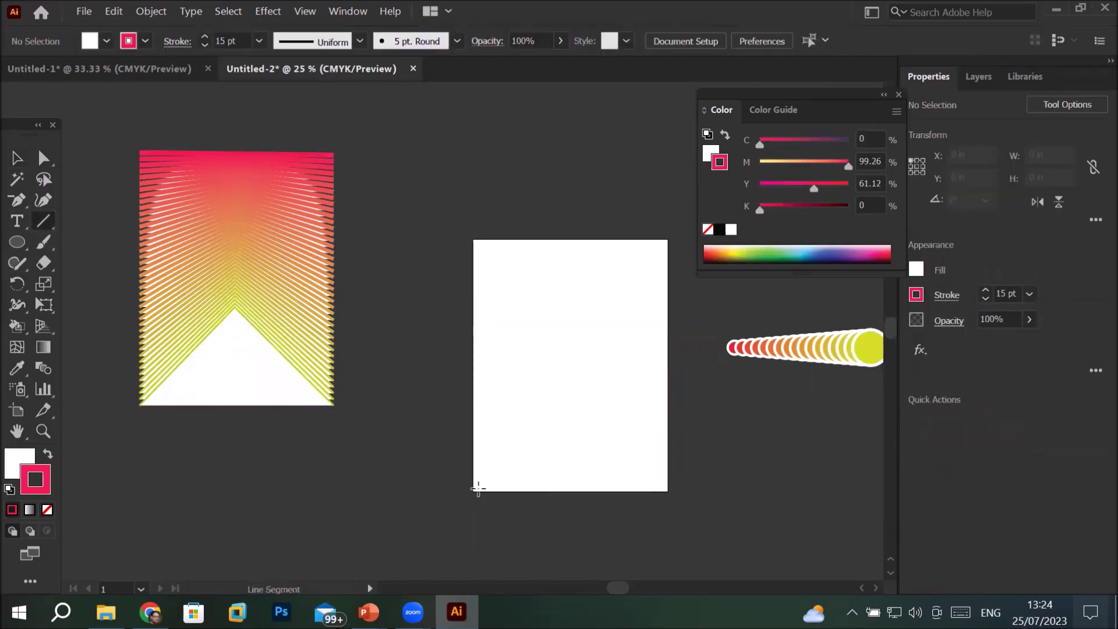
left_click_drag(476, 490, 476, 271)
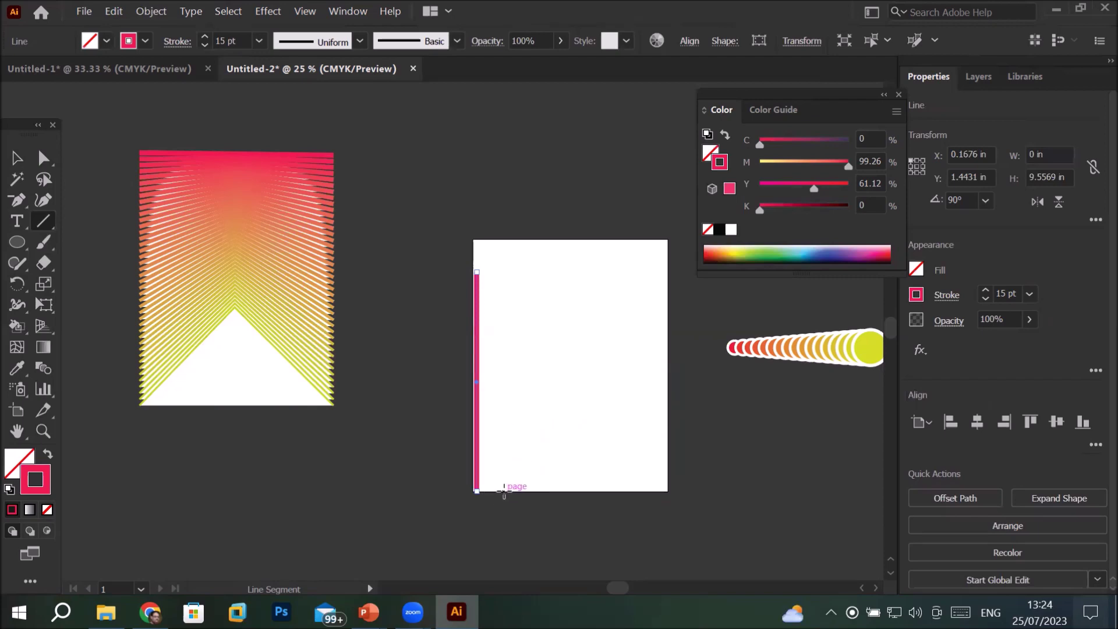
left_click_drag(504, 492, 577, 339)
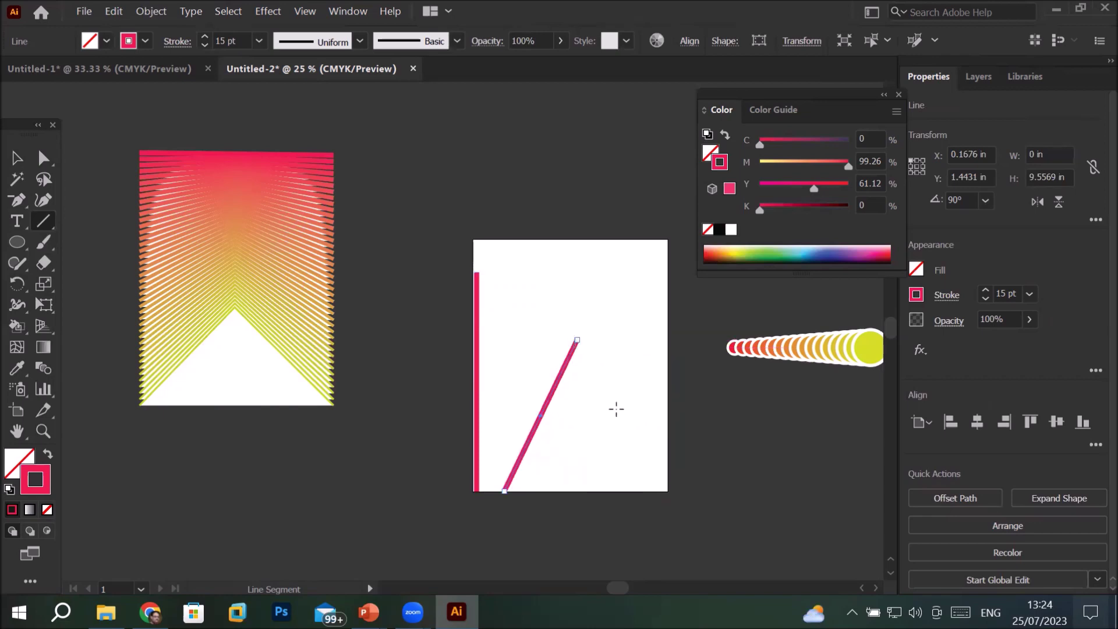
left_click_drag(646, 488, 611, 348)
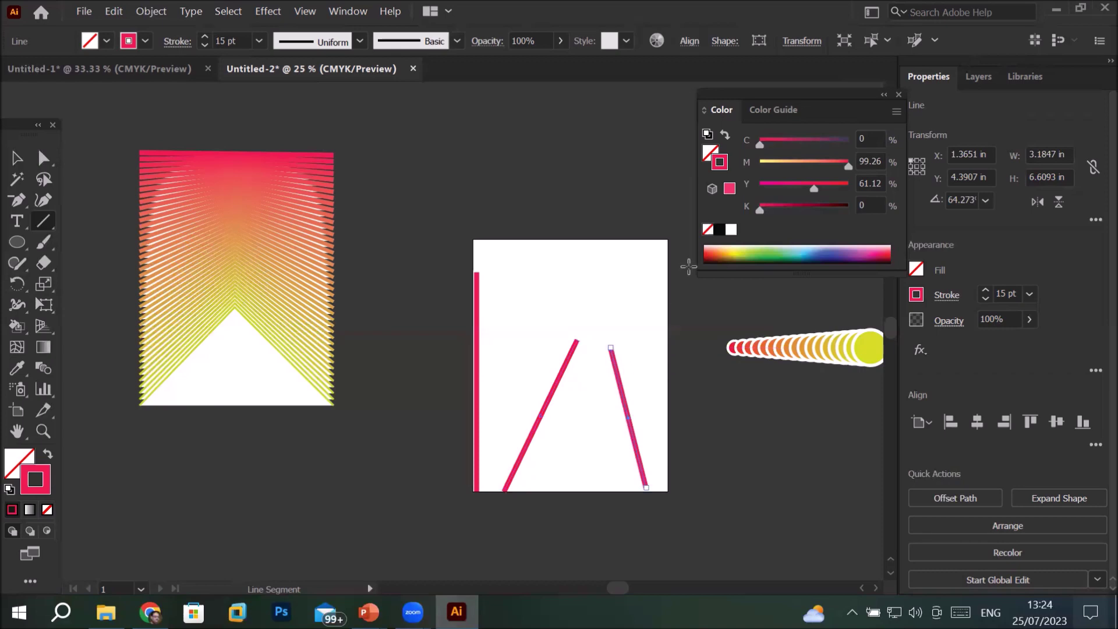
Draw a vertical line about 10.29 in tall along the artboard's right edge and leave nothing selected
mouse_move(663, 250)
left_mouse_down()
mouse_move(649, 379)
mouse_move(664, 489)
left_mouse_up()
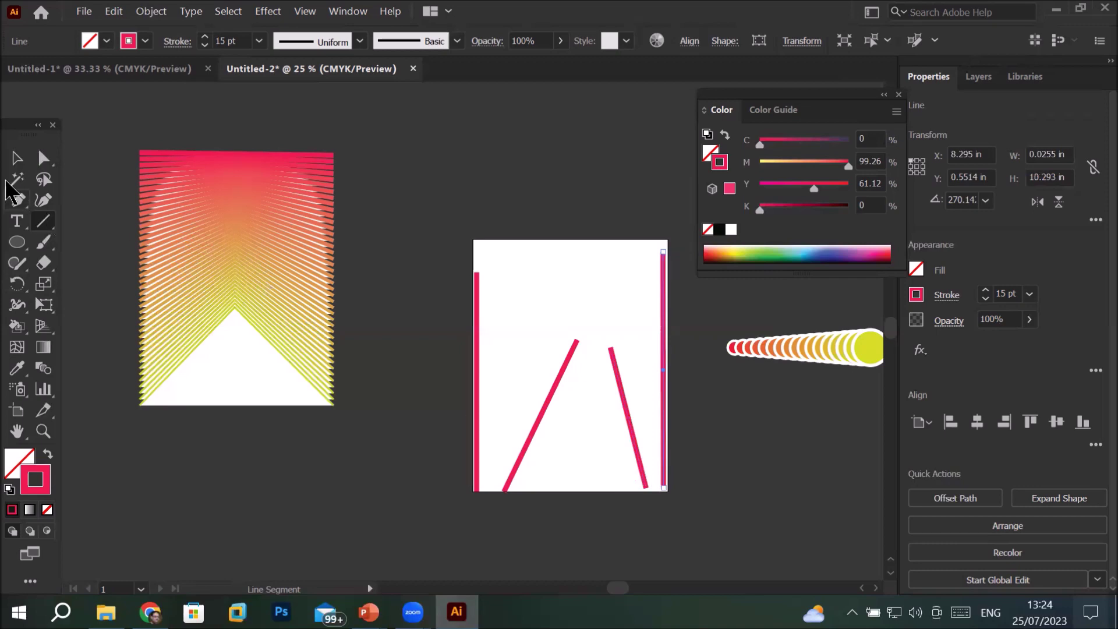
left_click(17, 160)
left_click_drag(400, 211, 692, 508)
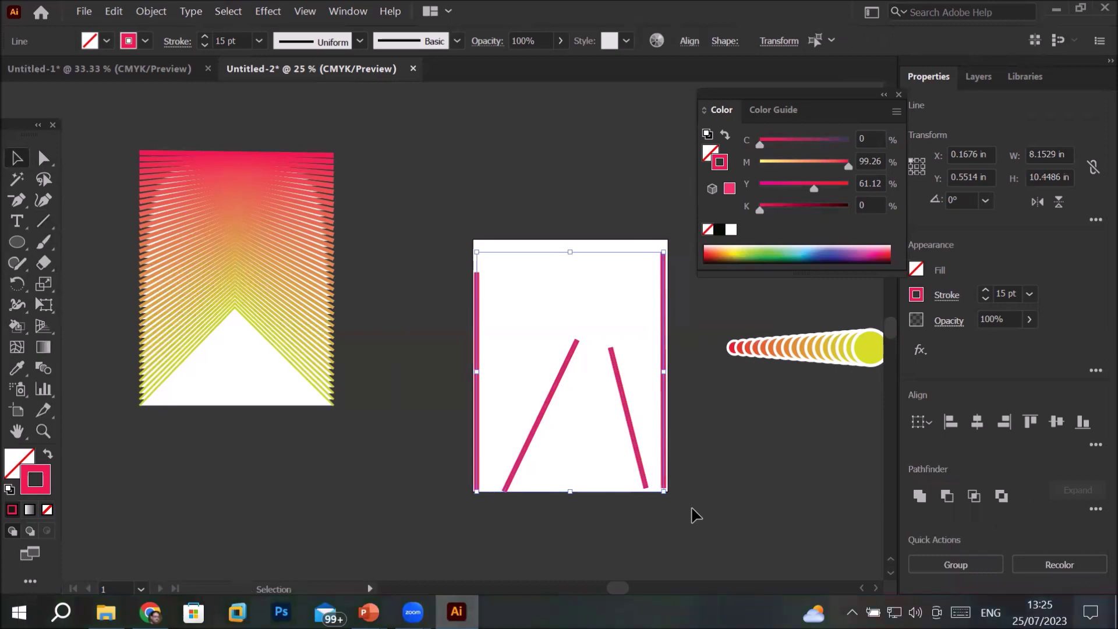
key("ctrl+shift+a")
key("ctrl+z")
left_click(729, 464)
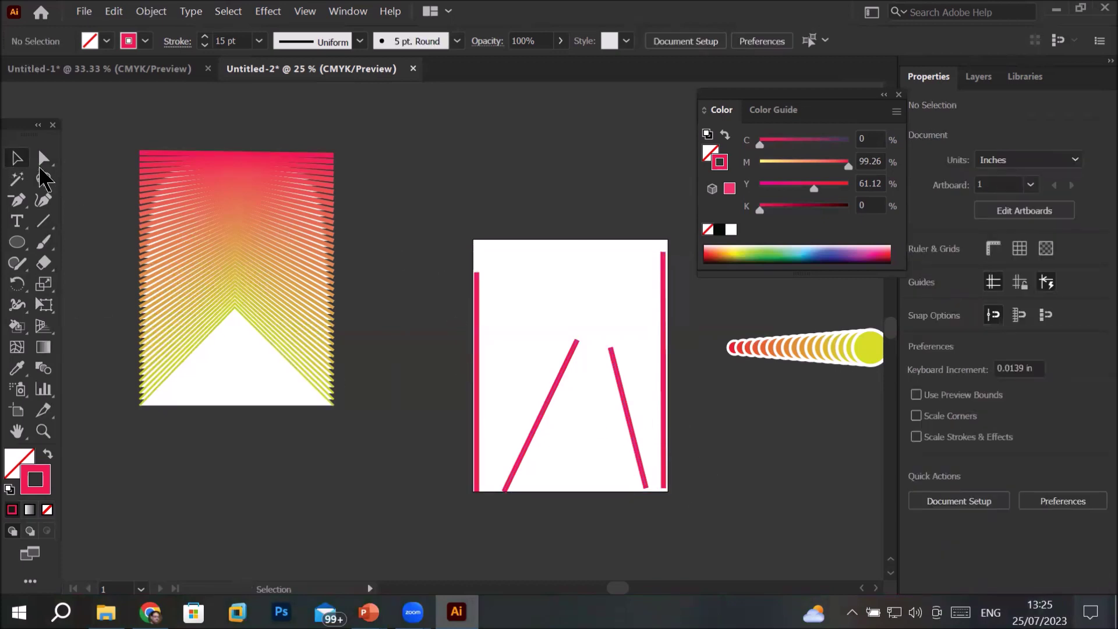
Select the two vertical and two slanted lines on the artboard and make a blend from them
left_click(477, 369)
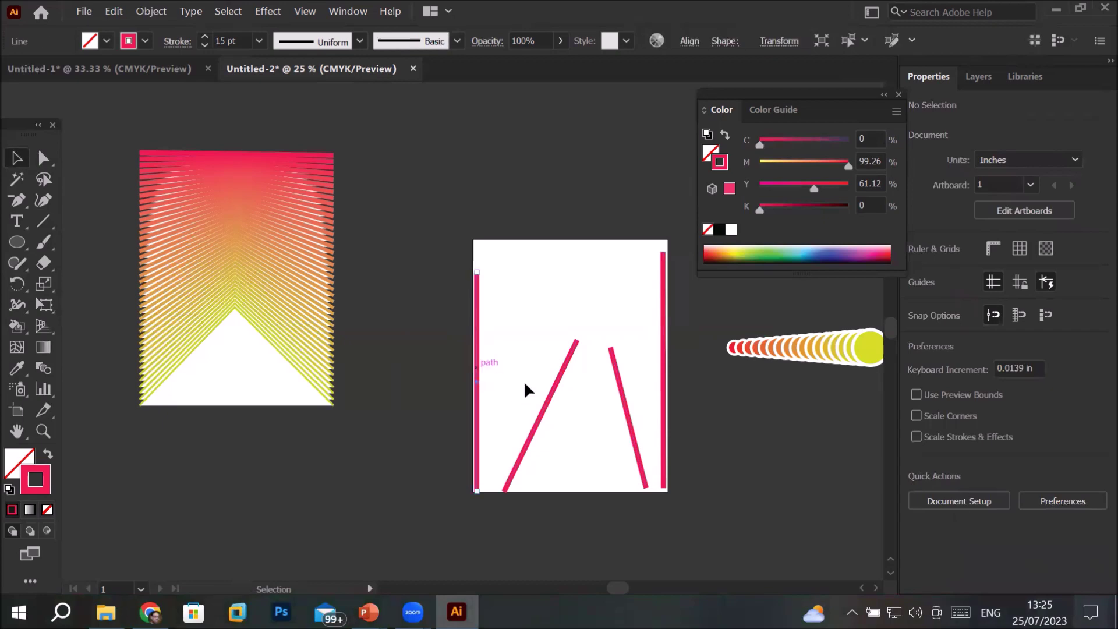
left_click(555, 391, "shift")
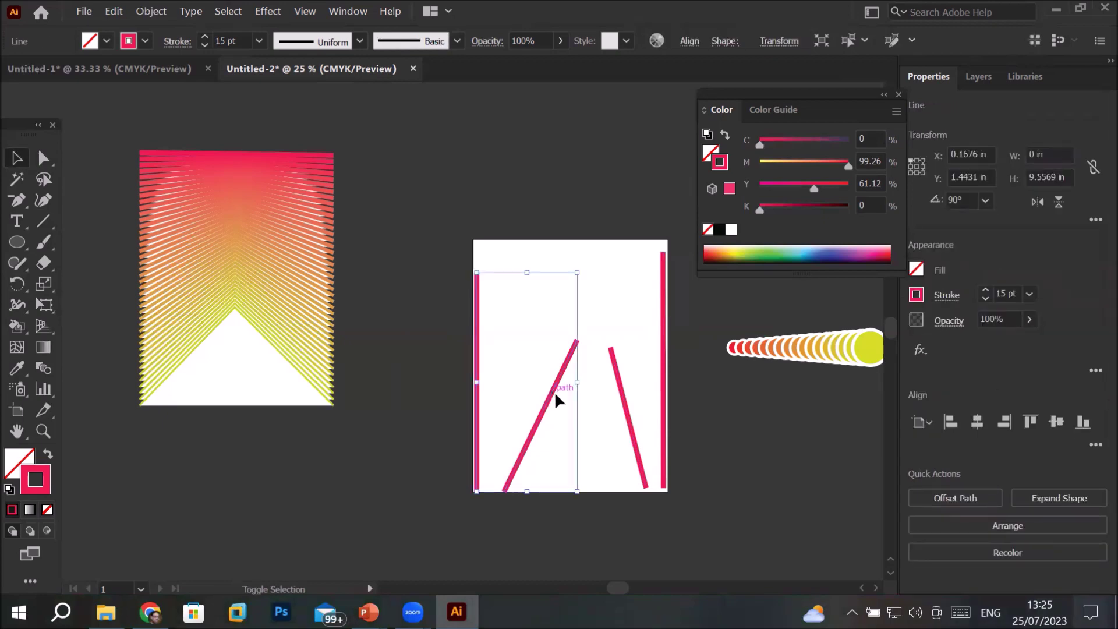
left_click(622, 398, "shift")
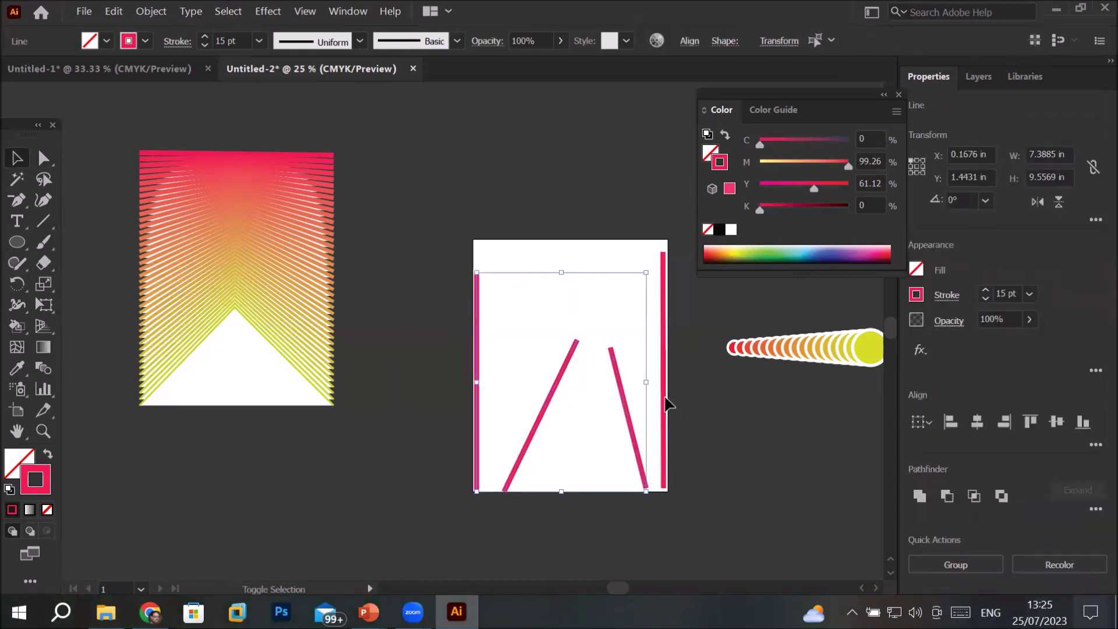
left_click(664, 405, "shift")
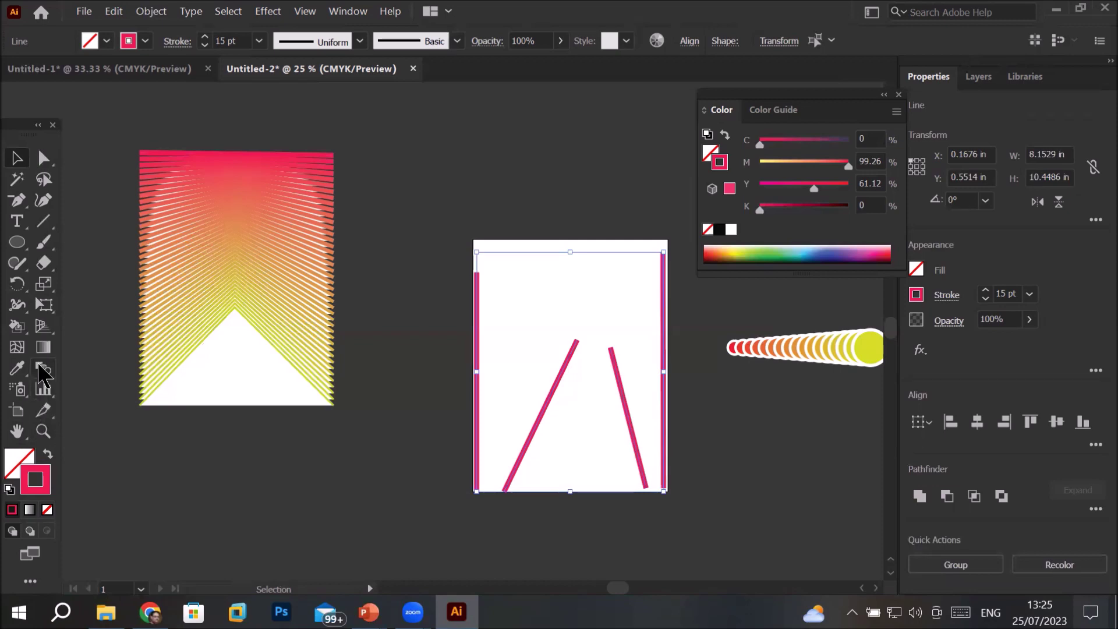
left_click(160, 14)
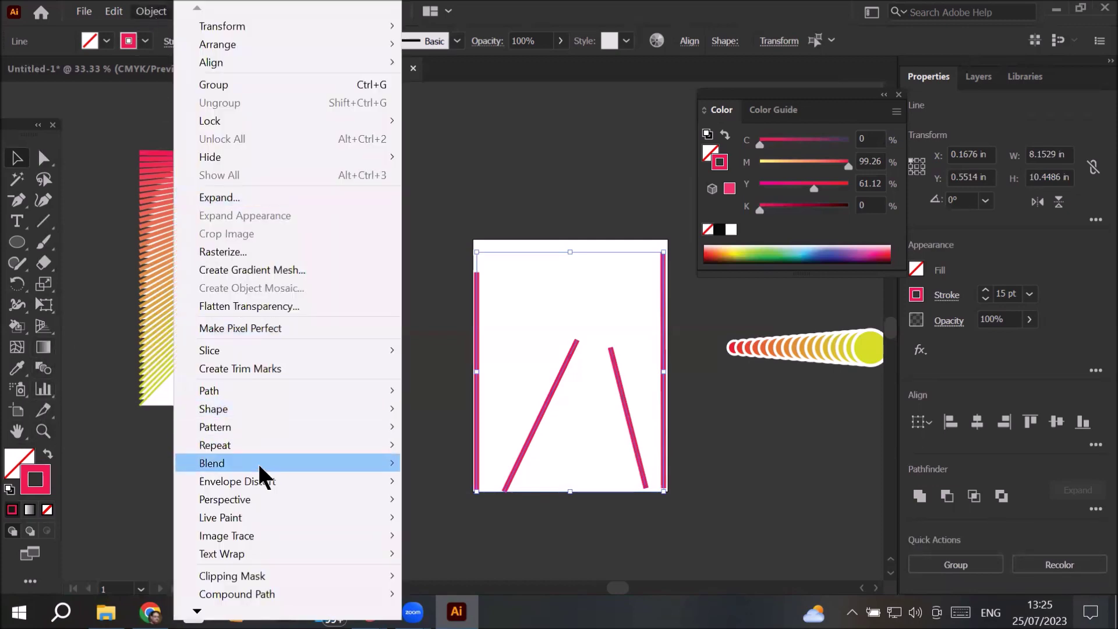
mouse_move(258, 466)
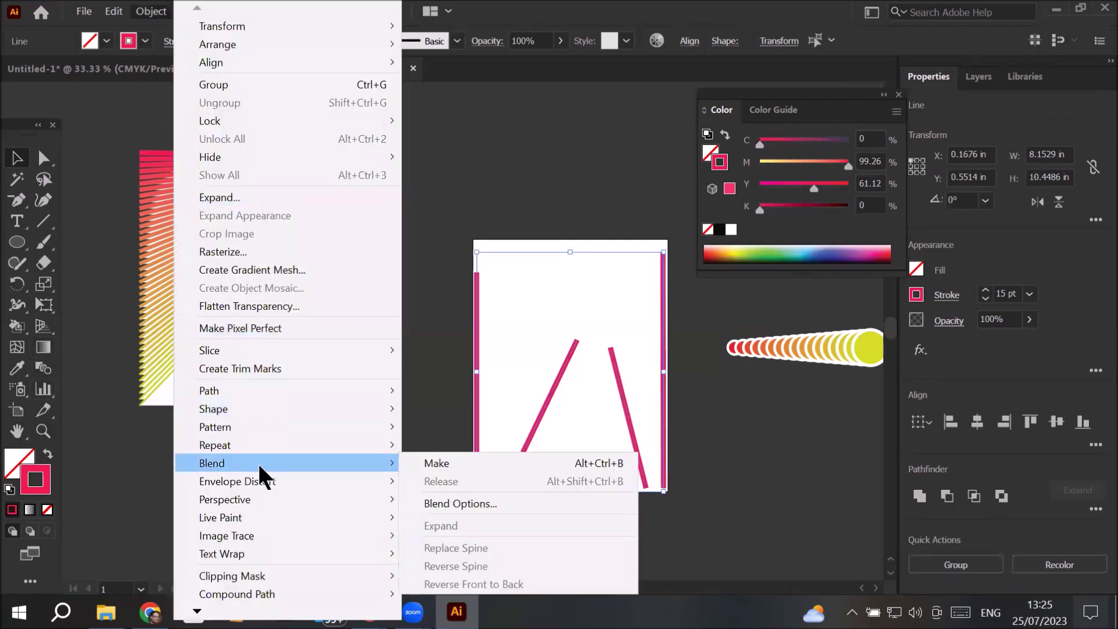
left_click(520, 460)
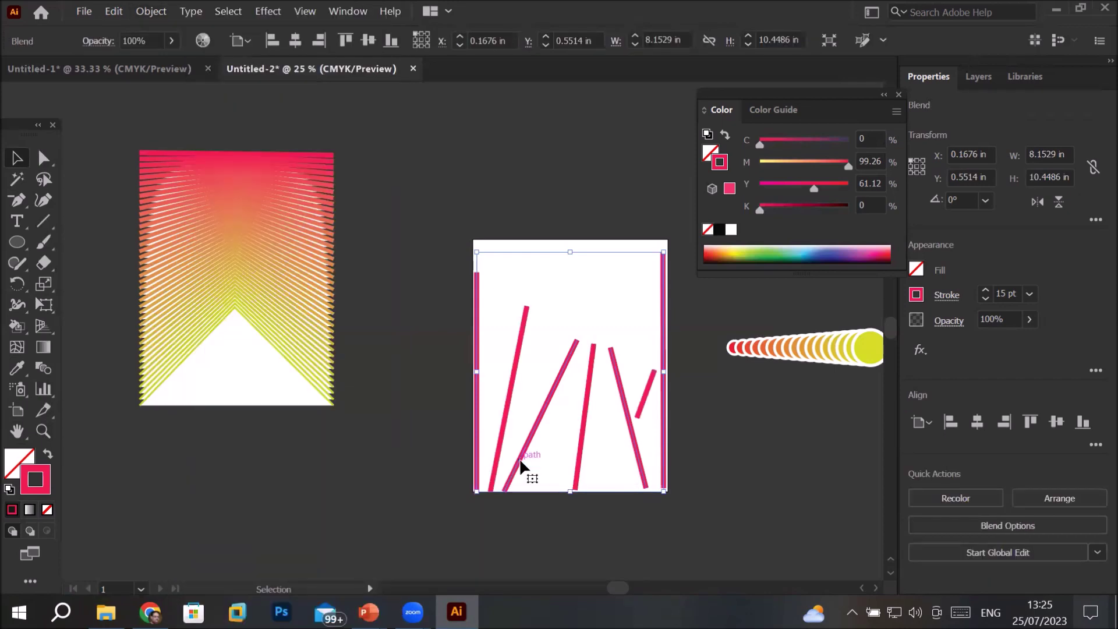
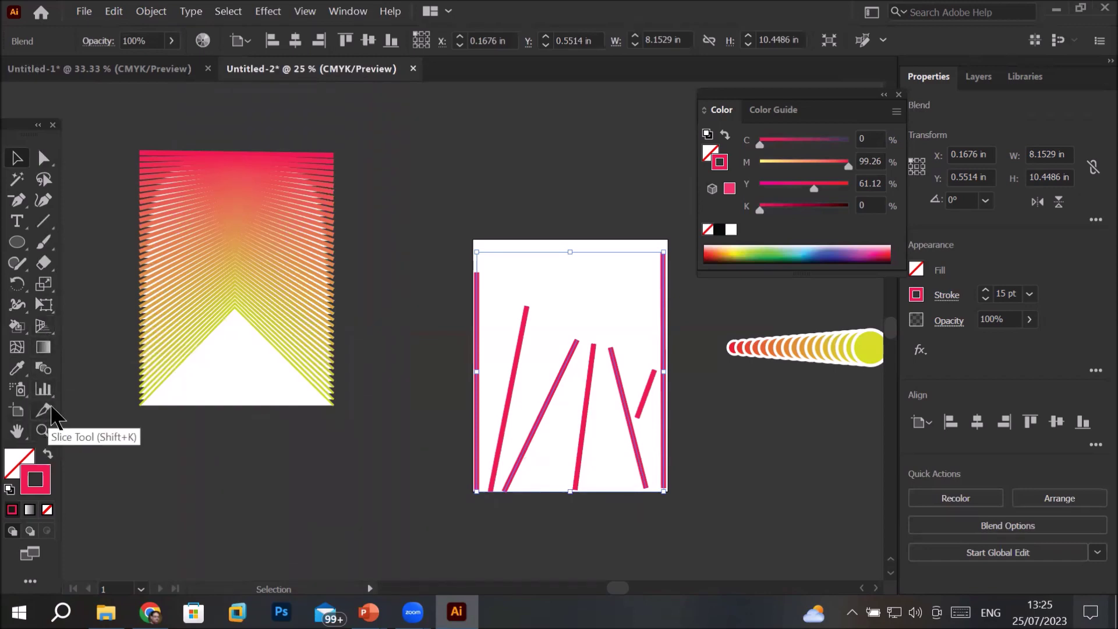
Preview higher and lower step counts for the line blend, then set its spacing to 2 specified steps
double_click(44, 368)
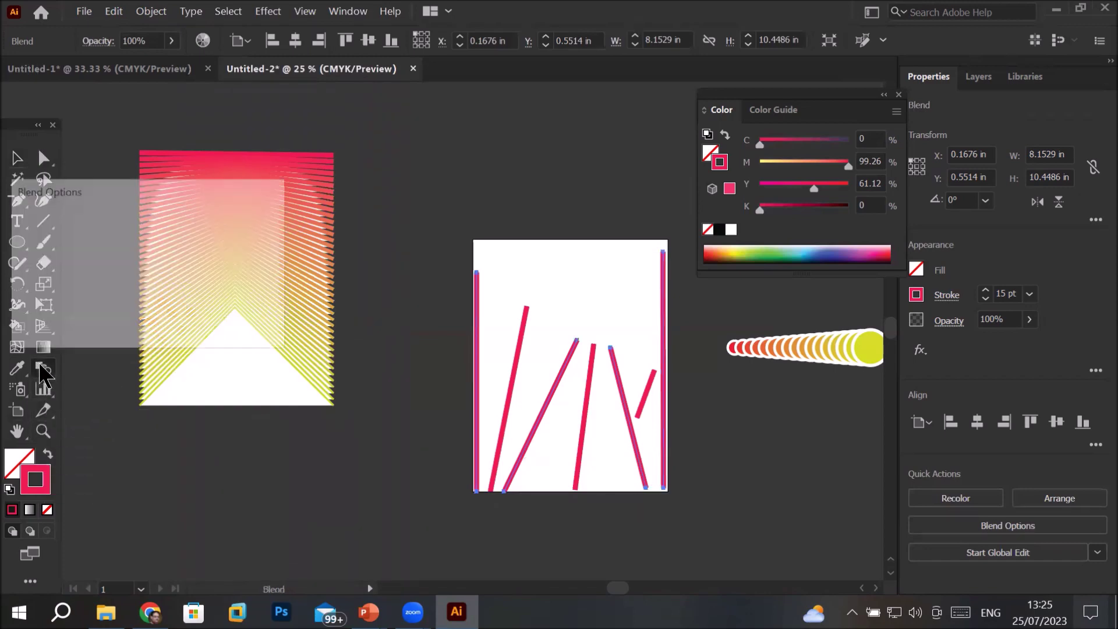
left_click(215, 231)
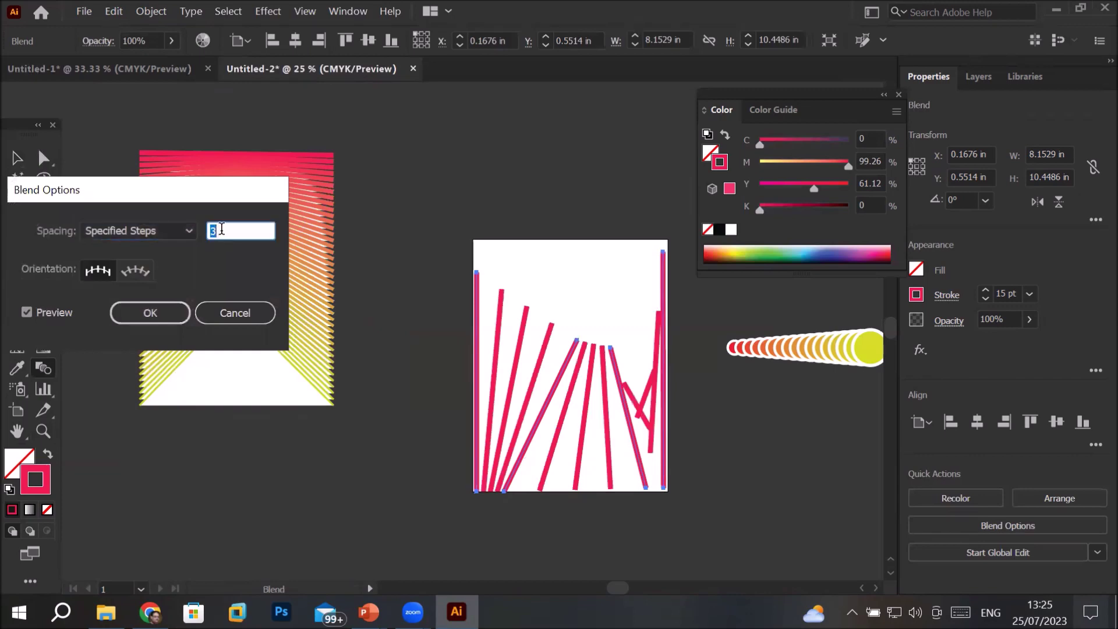
key("Up")
key("Up")
key("Up")
key("Up")
key("Up")
key("Up")
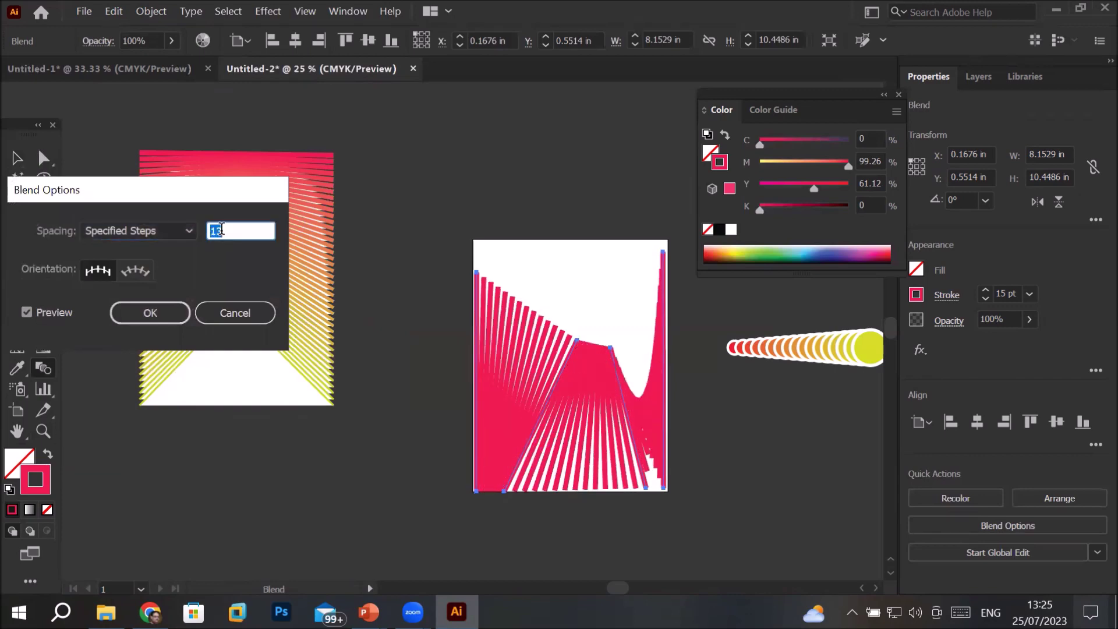
key("shift+Up")
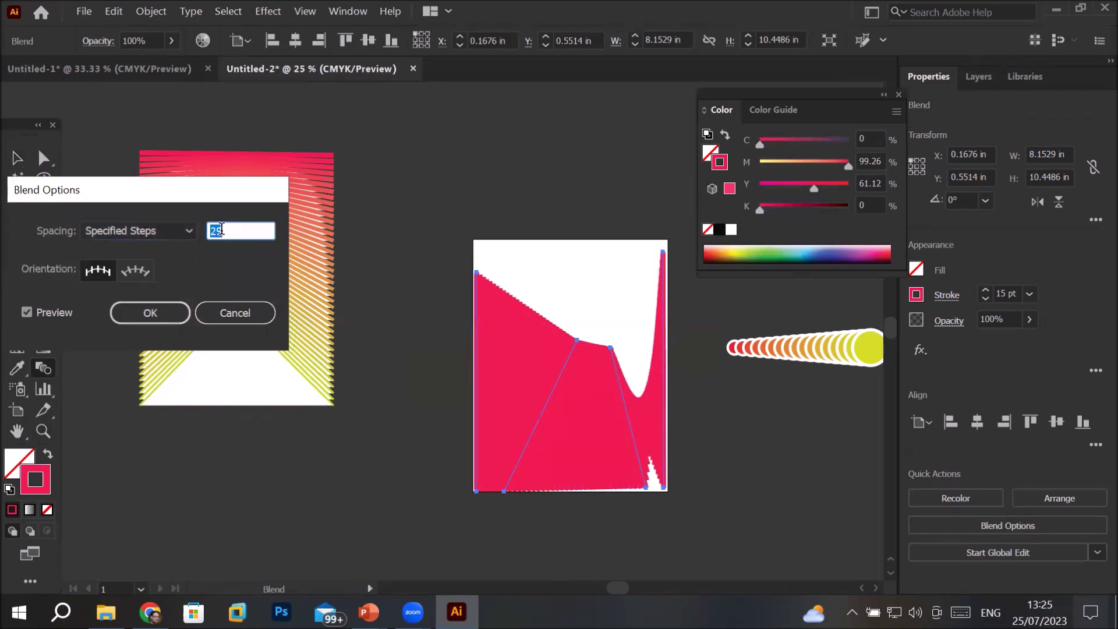
key("shift+Down")
key("Down")
key("Down")
key("Down")
key("Down")
key("Down")
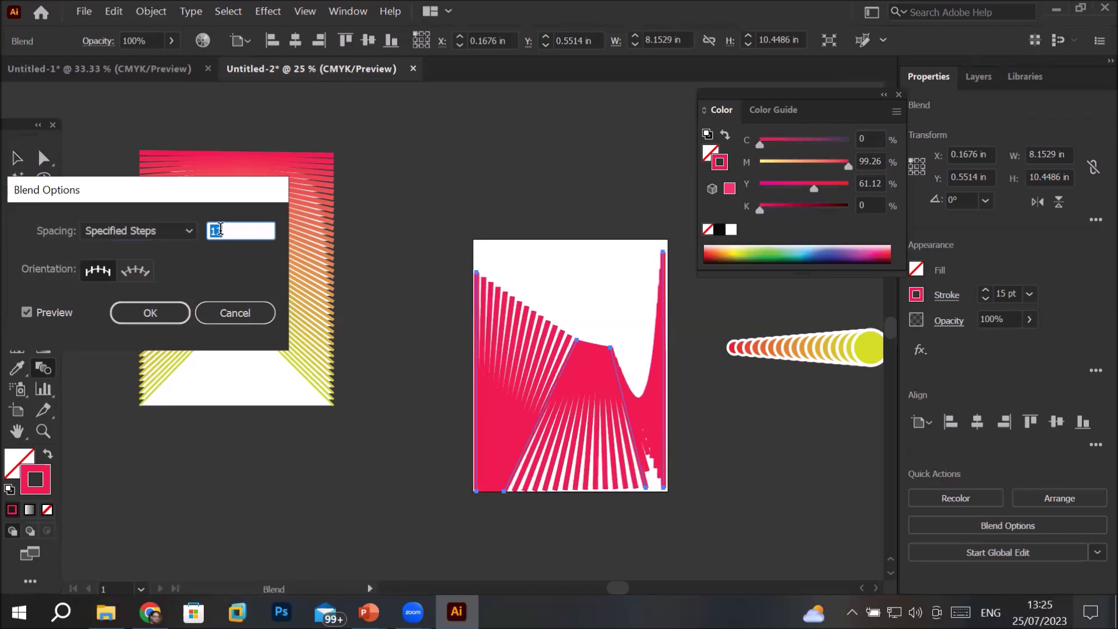
key("Down")
key("Down")
key("Down")
key("Down")
key("Down")
key("Down")
key("Down")
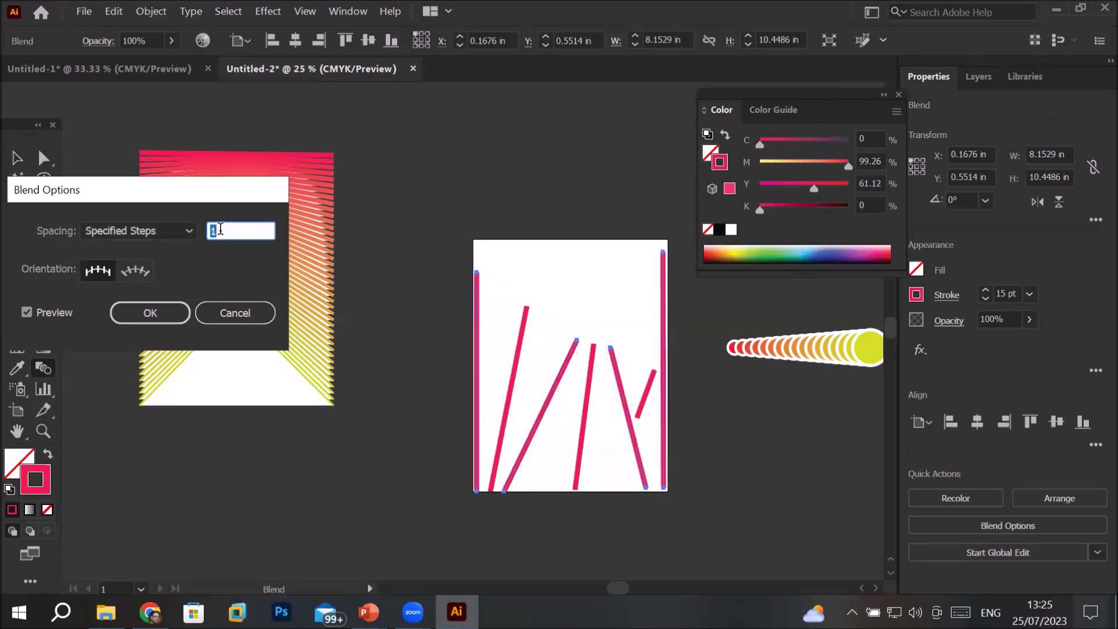
key("Up")
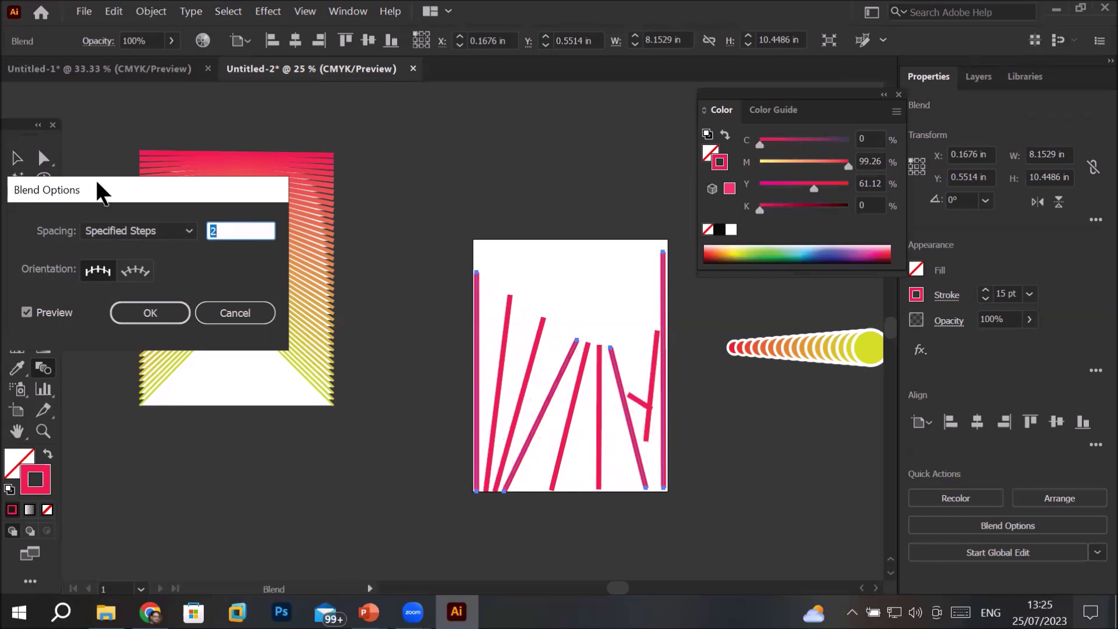
left_click(174, 316)
Raise the top anchor of the blend's left slanted source line to about X 4.91 in, Y 0.68 in
key("a")
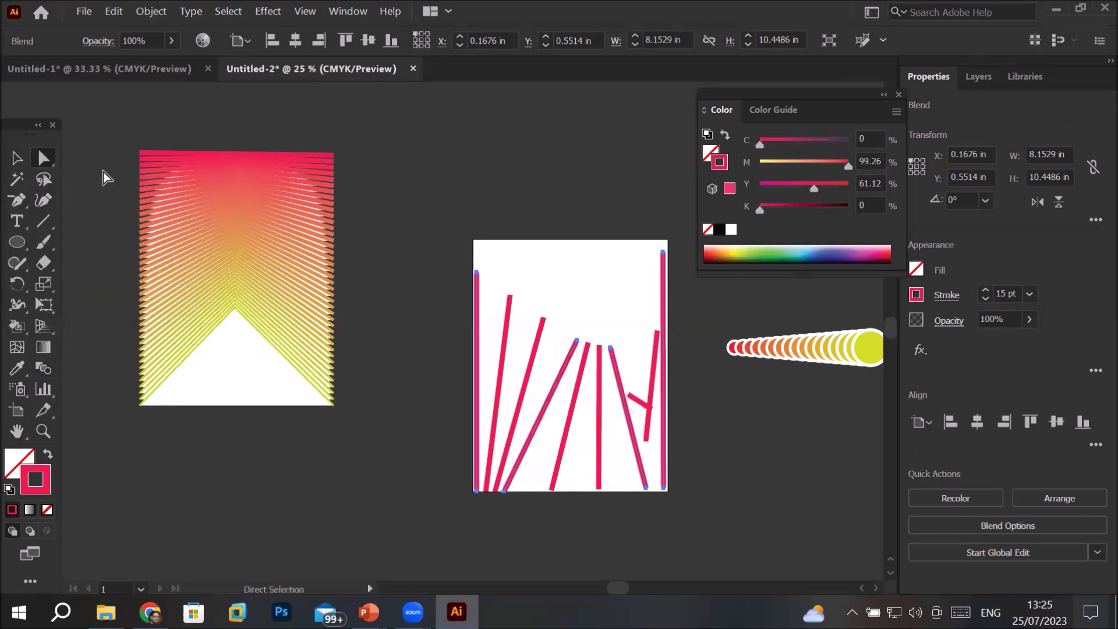
left_click(580, 342)
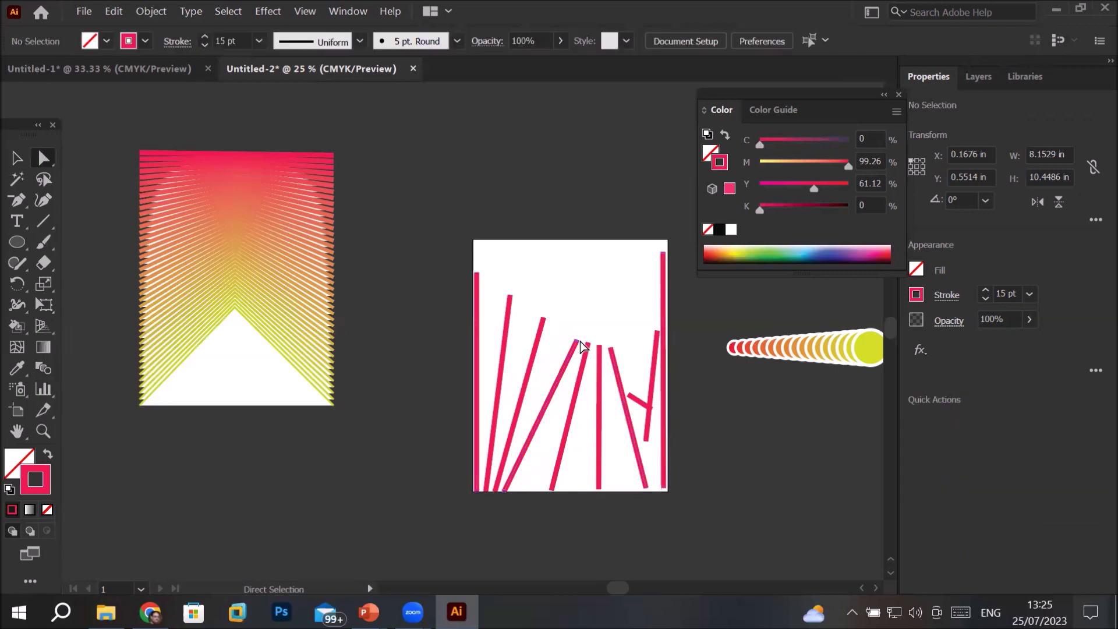
left_click(578, 341)
left_click_drag(579, 340, 585, 256)
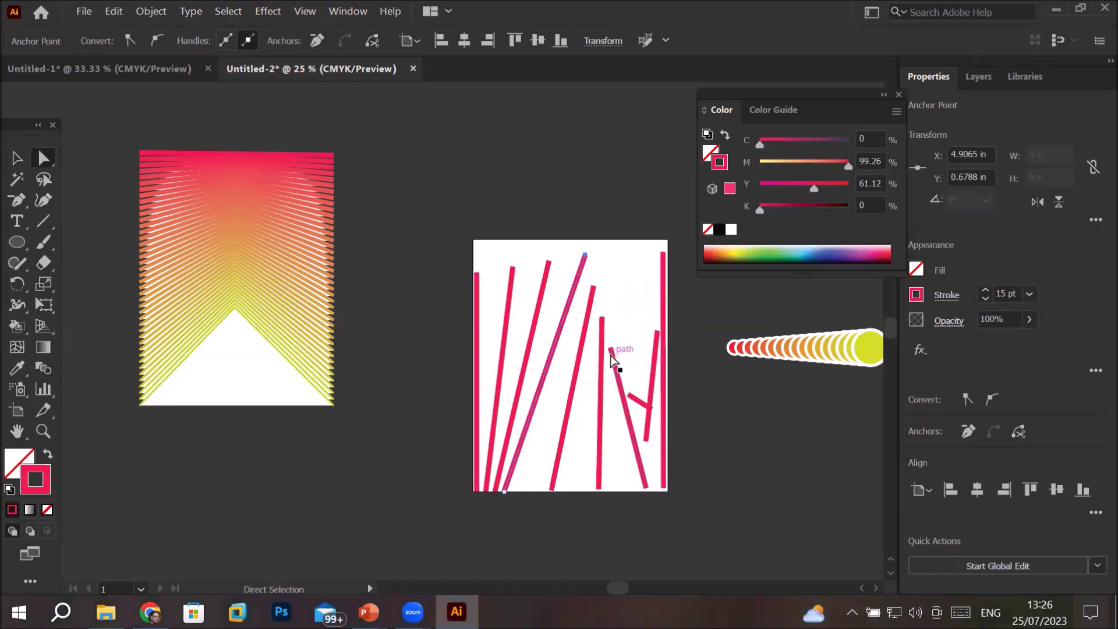
left_click_drag(611, 356, 627, 254)
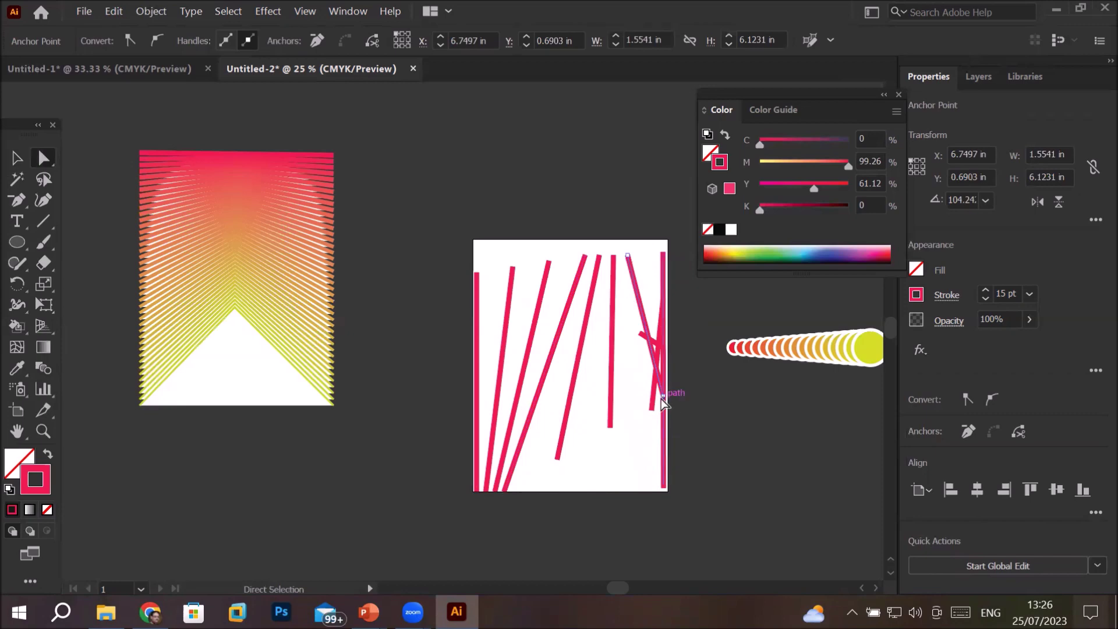
left_click(664, 396)
left_click(665, 395)
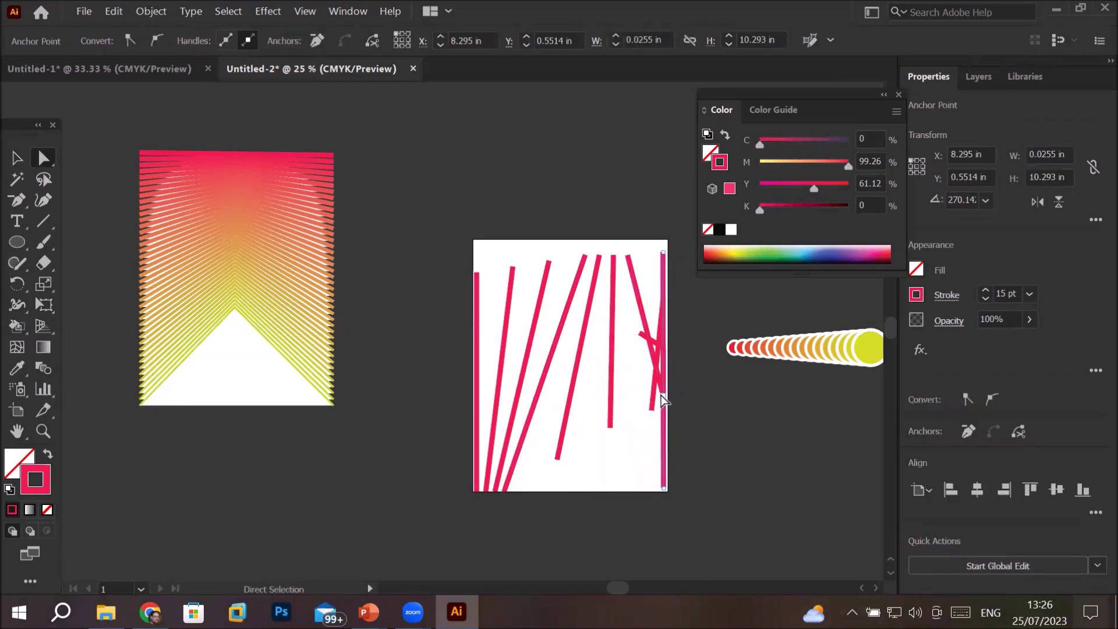
left_click_drag(665, 395, 632, 449)
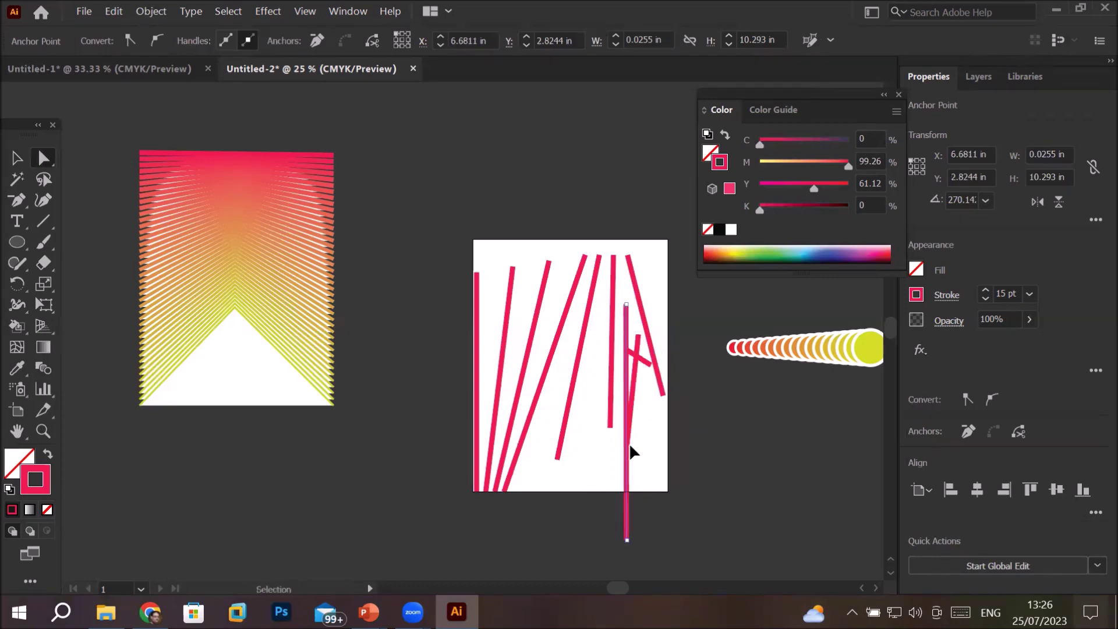
key("ctrl+z")
key("ctrl+z")
key("ctrl+z")
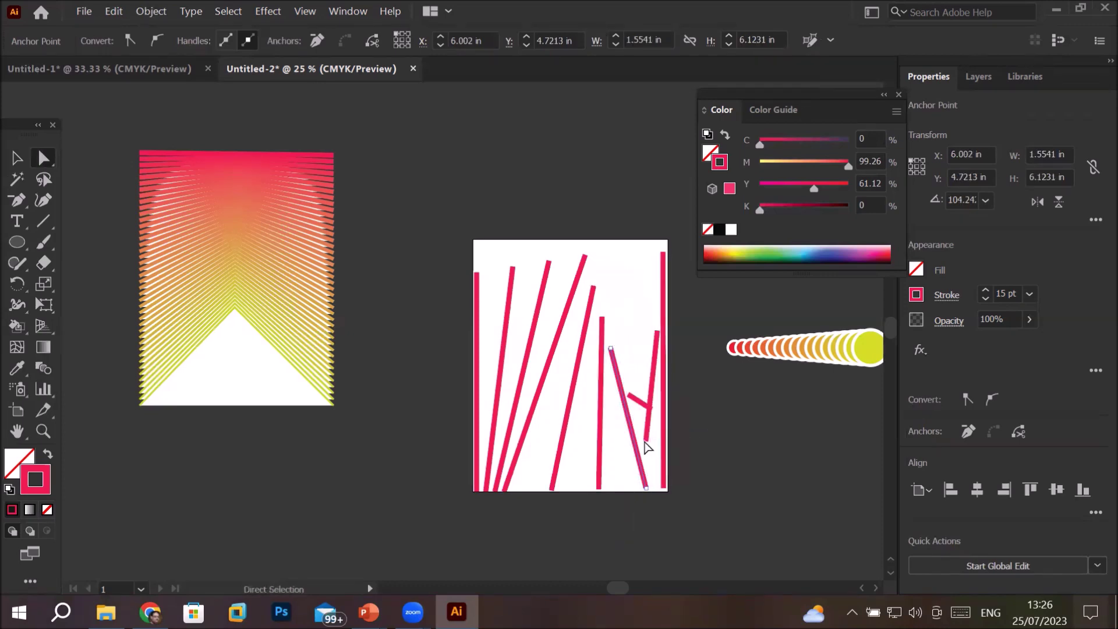
Move the right slanted source line's top anchor to about X 5.65 in, Y 0.81 in and its bottom anchor to X 7.96 in, Y 10.84 in
left_click_drag(611, 351, 601, 255)
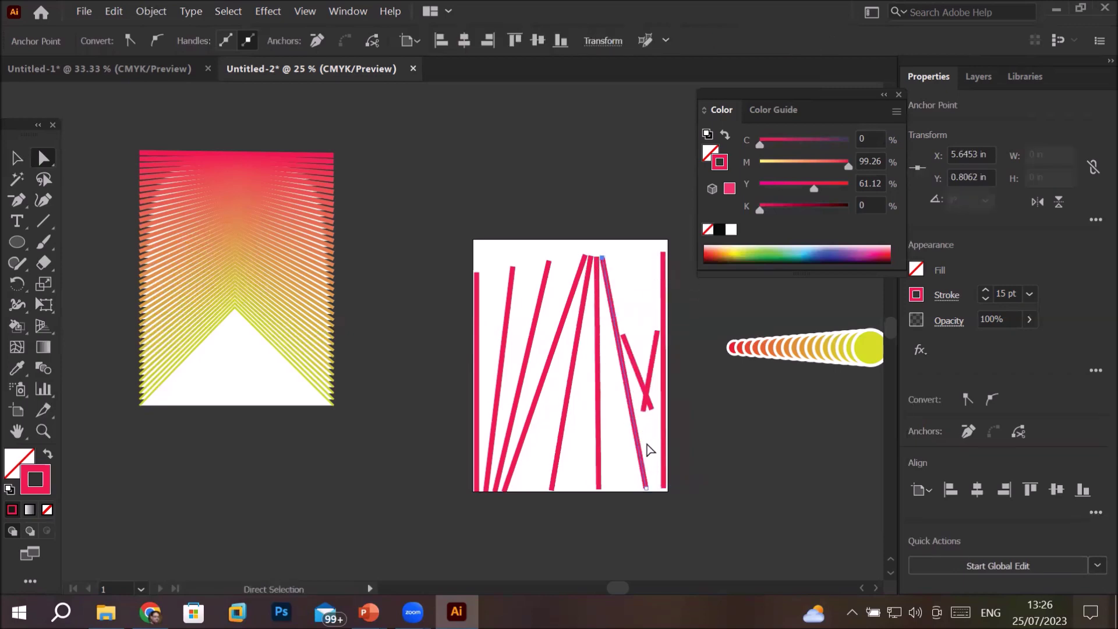
left_click_drag(652, 485, 655, 488)
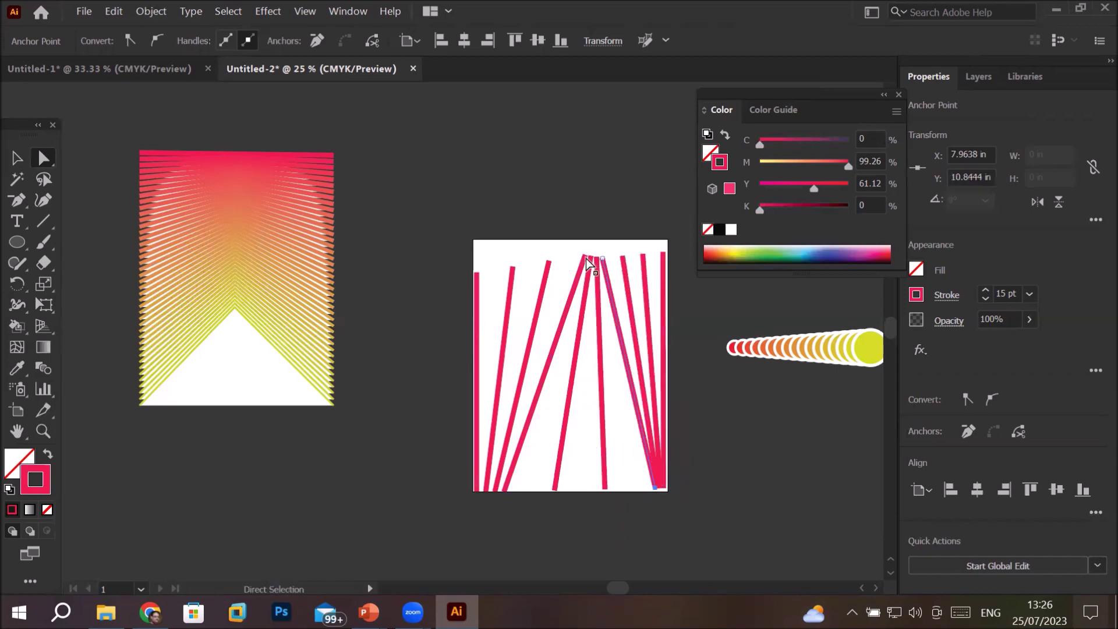
Move the slanted source lines' top anchors to about X 4.05 in, Y 0 in and X 5.26 in, Y 0.12 in
left_click_drag(583, 260, 561, 257)
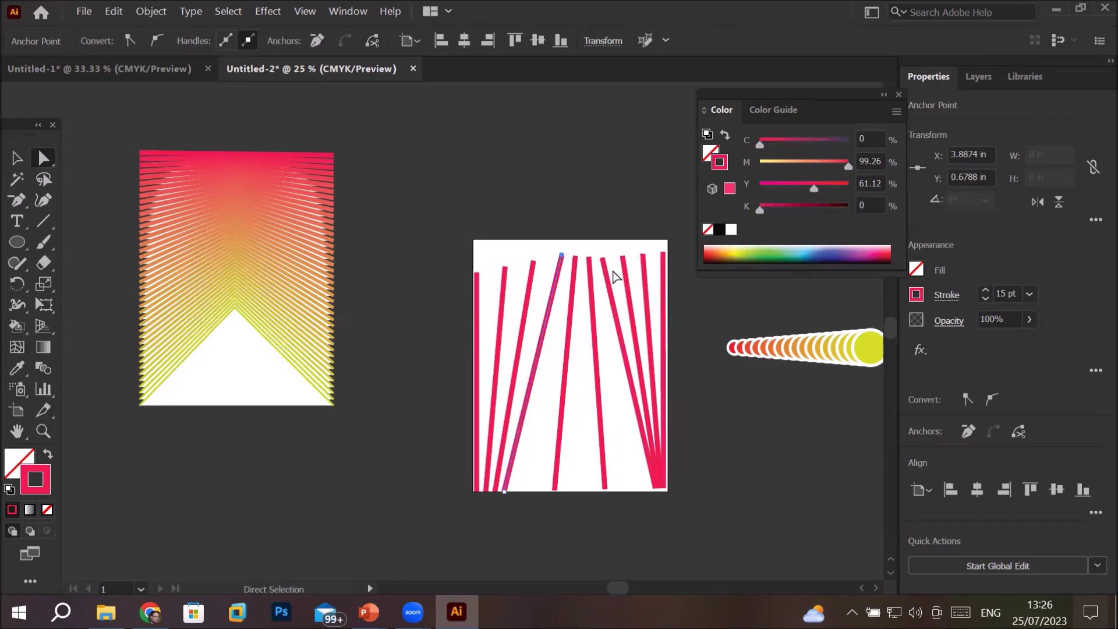
left_click(606, 263)
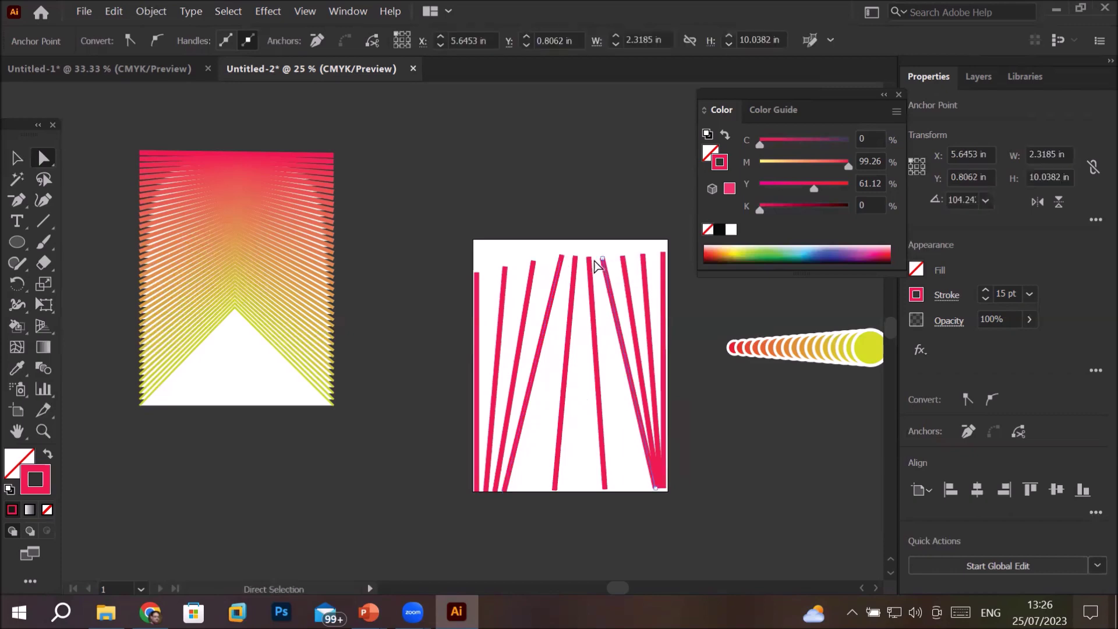
mouse_move(604, 257)
left_mouse_down()
mouse_move(594, 245)
mouse_move(561, 256)
mouse_move(566, 238)
left_mouse_up()
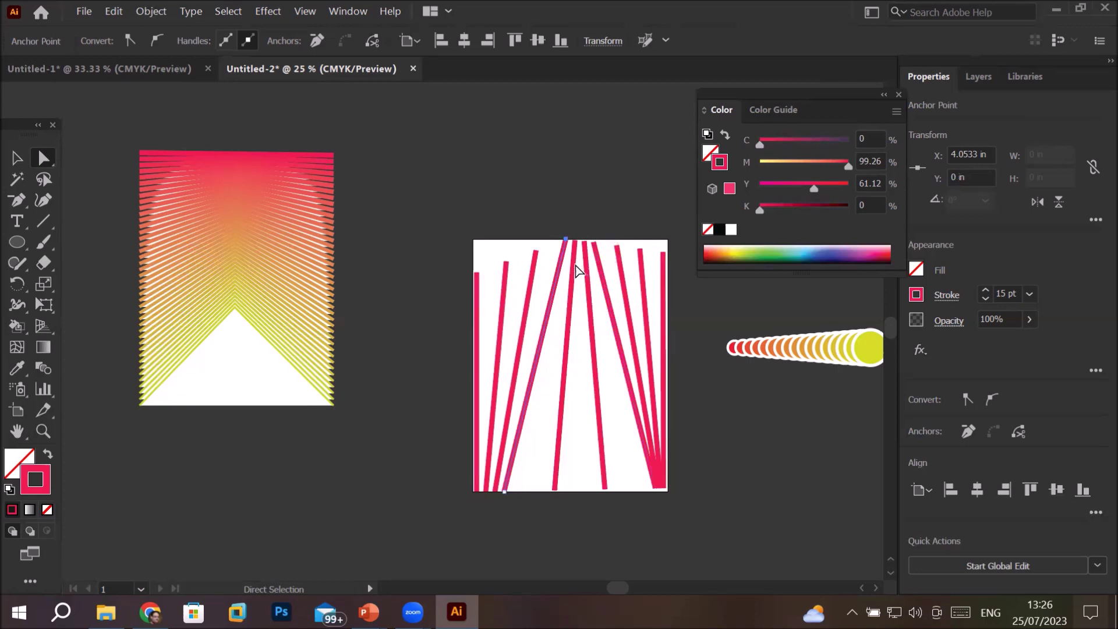
Inspect the top anchors of the four source lines that make up the line blend
left_click(663, 254)
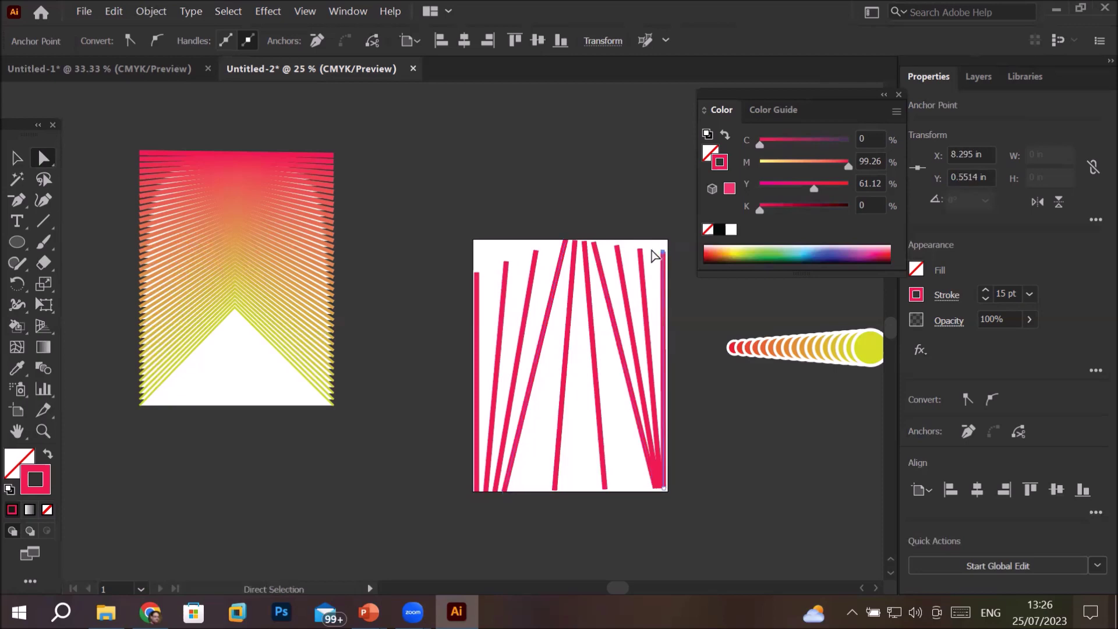
left_click(593, 244)
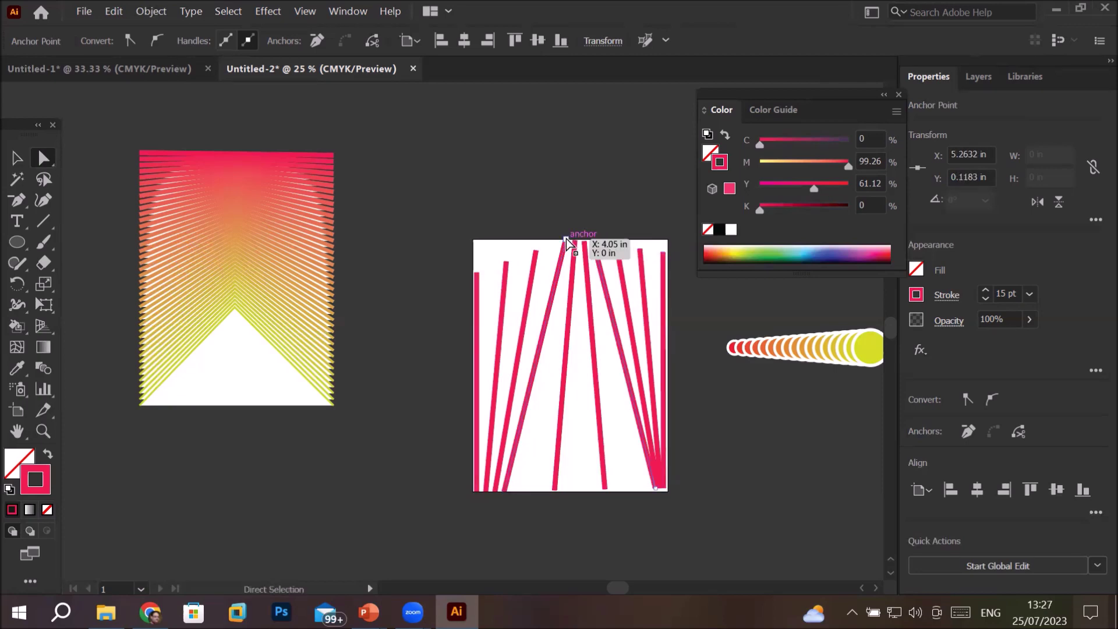
left_click_drag(566, 239, 566, 239)
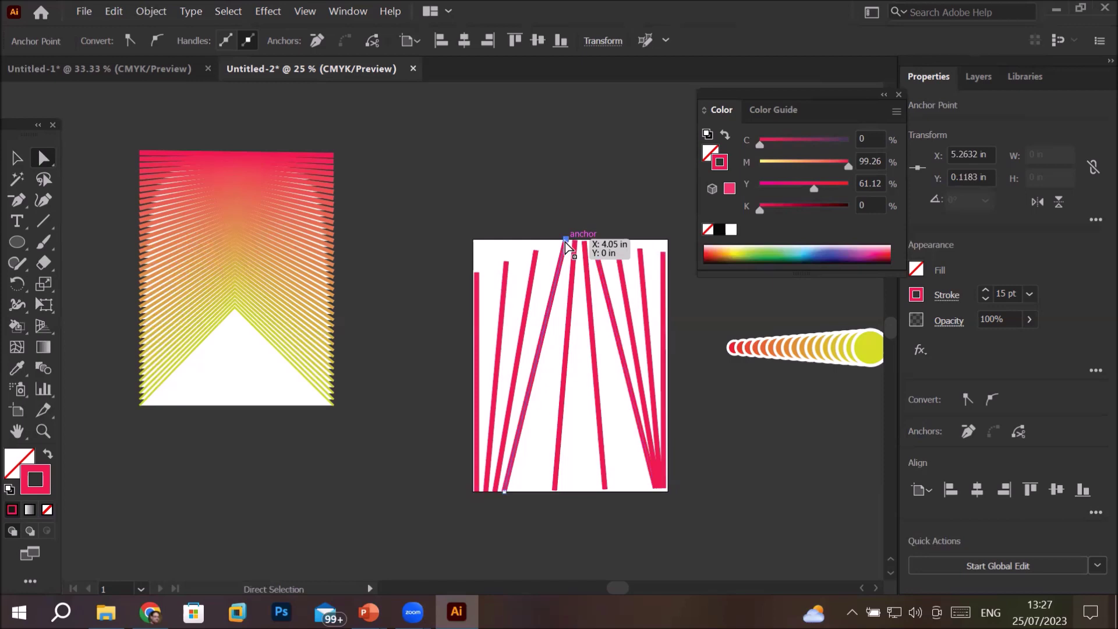
left_click(477, 273)
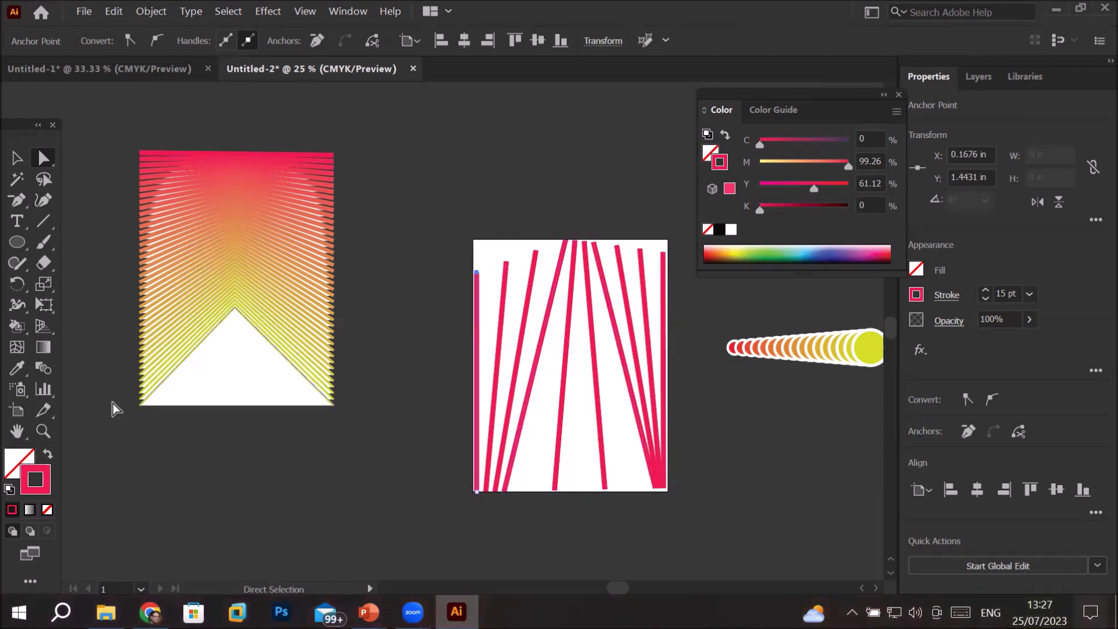
Select the whole line blend, preview it with up to 11 specified steps, and set its spacing to 1 specified step
left_click(43, 367)
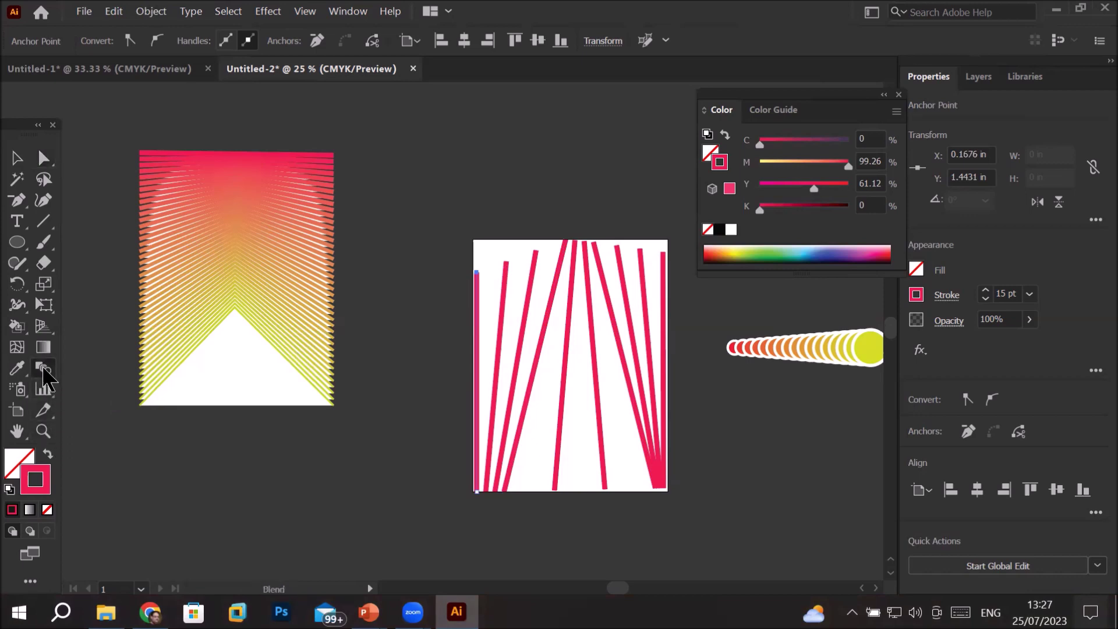
key("v")
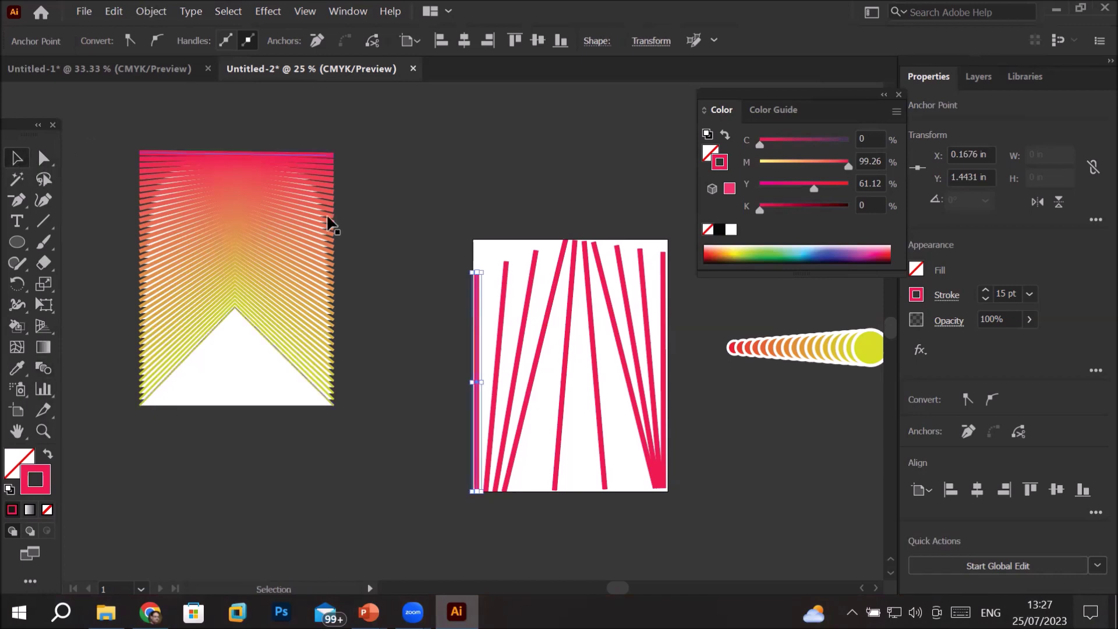
left_click_drag(414, 199, 707, 519)
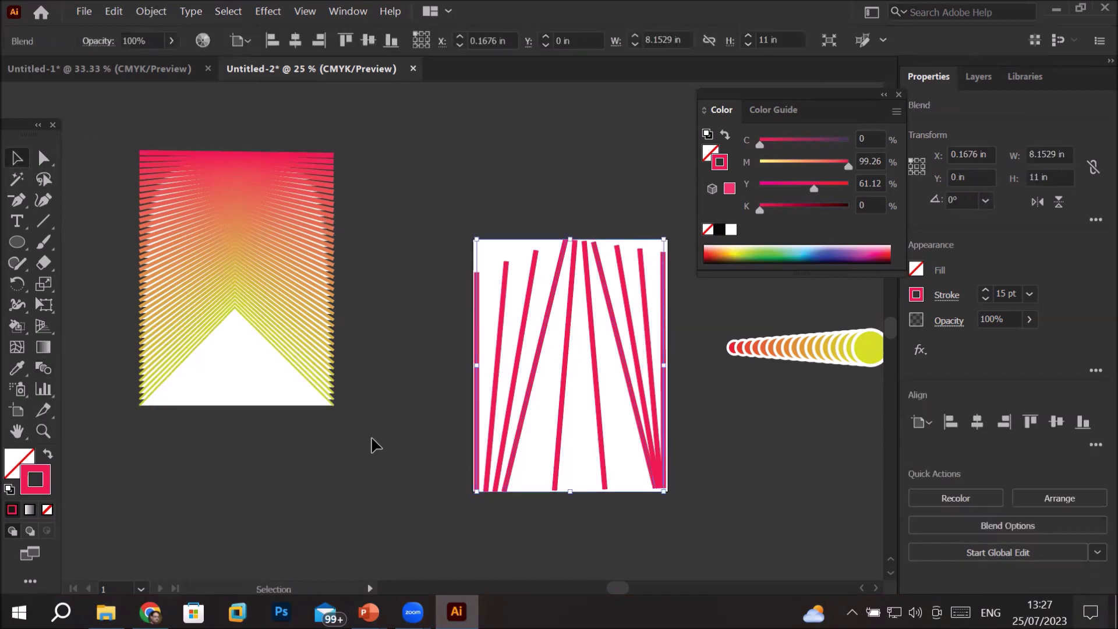
double_click(43, 367)
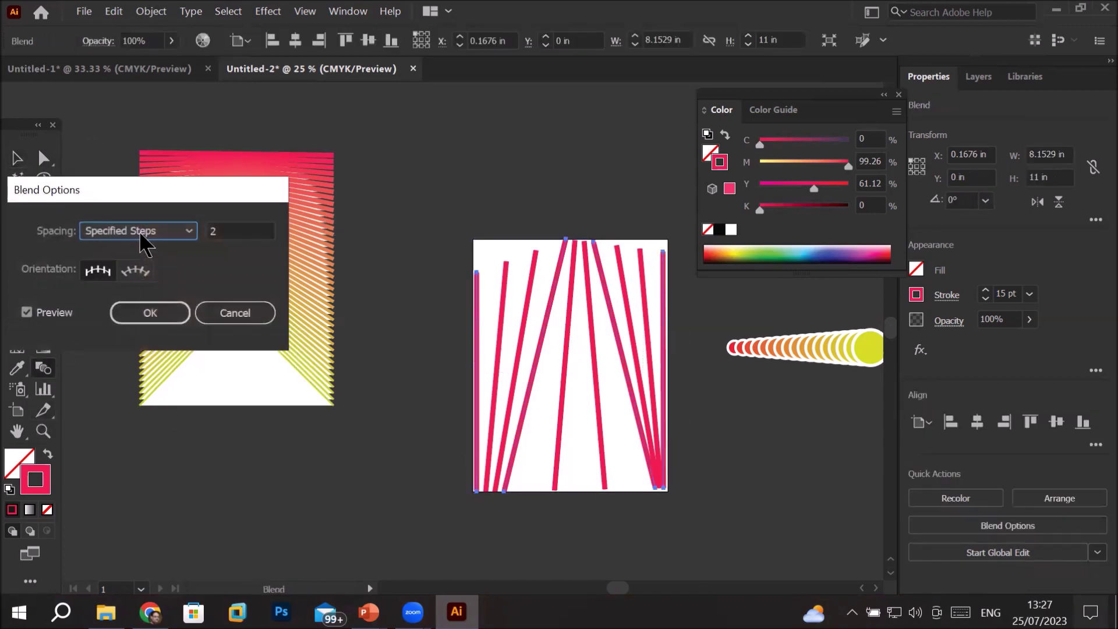
left_click(230, 231)
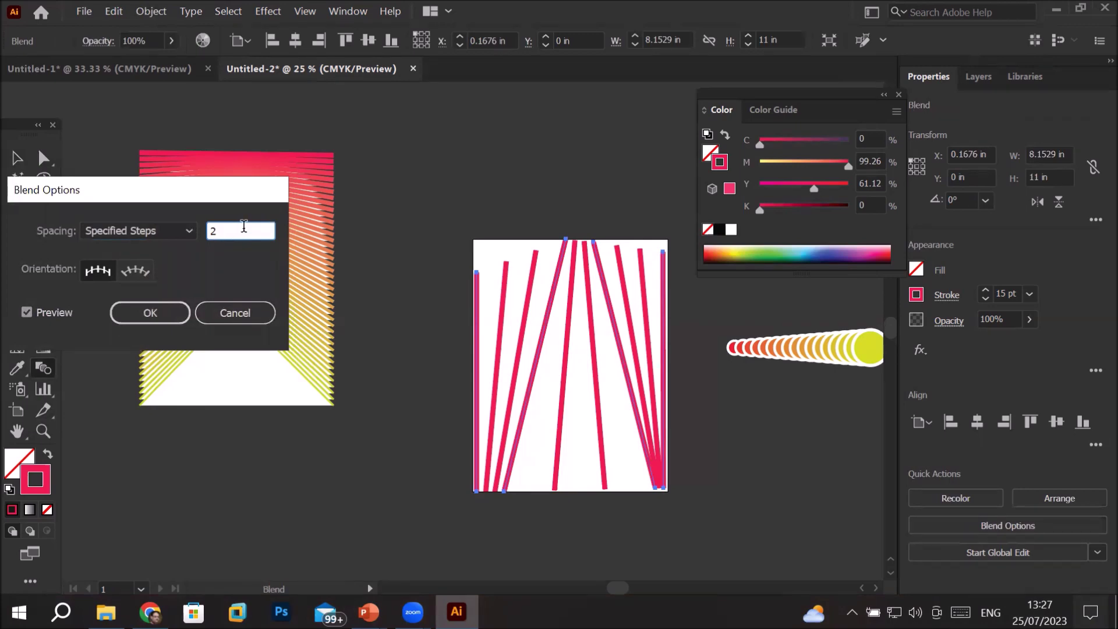
key("Up")
key("Up")
key("Up")
key("Up")
key("Up")
key("Up")
key("Up")
key("Up")
key("Up")
key("Up")
key("Up")
key("Up")
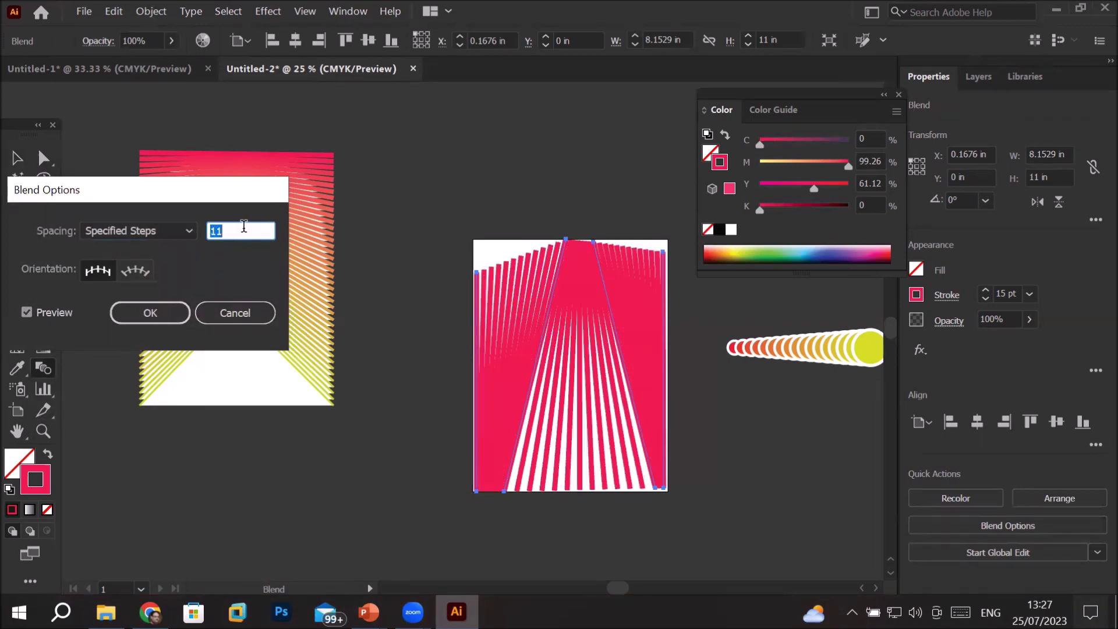
key("Down")
key("Down")
key("Down")
key("Down")
key("Down")
key("Down")
key("Down")
key("Down")
key("Down")
key("Down")
key("Down")
key("Down")
key("Down")
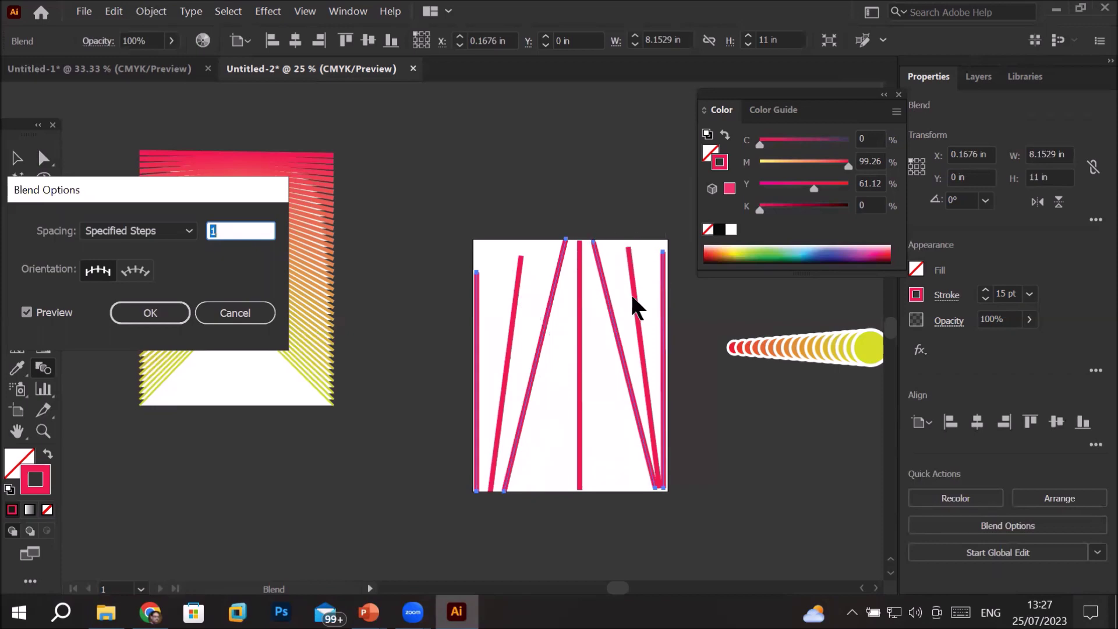
left_click(172, 314)
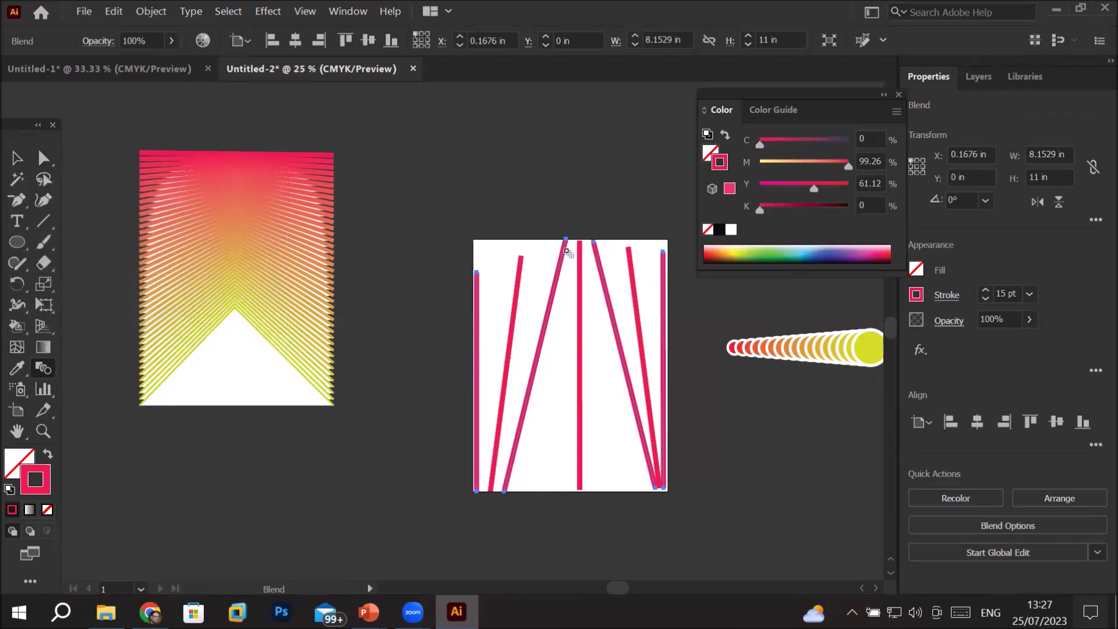
Recolor the left slanted source line's stroke to yellow-green, about C 18.95, M 0, Y 100, K 0
left_click(16, 158)
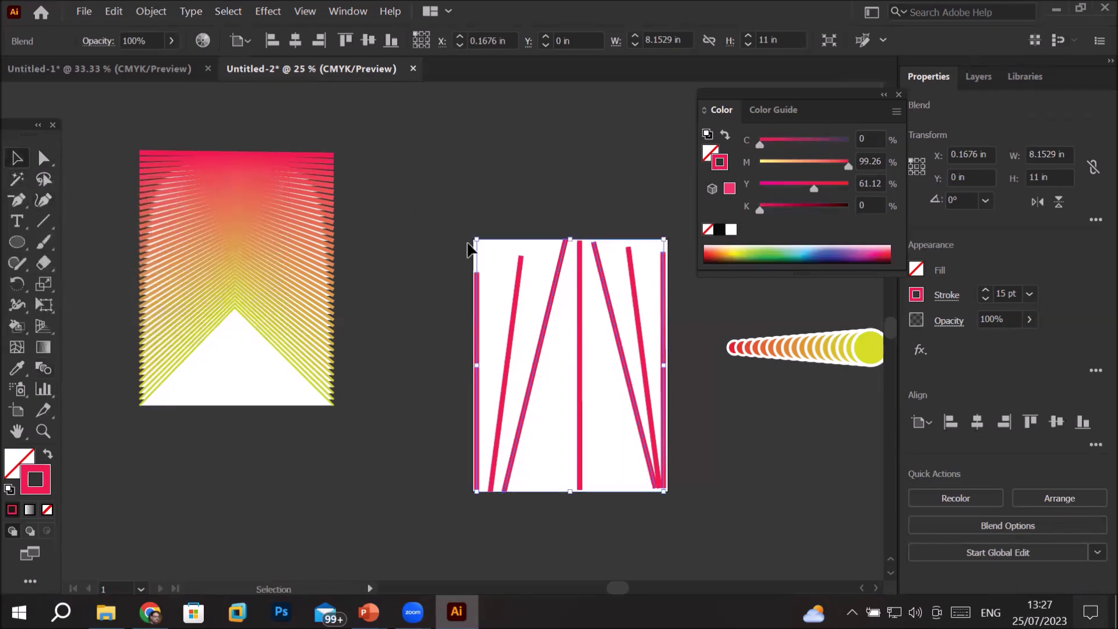
left_click(43, 157)
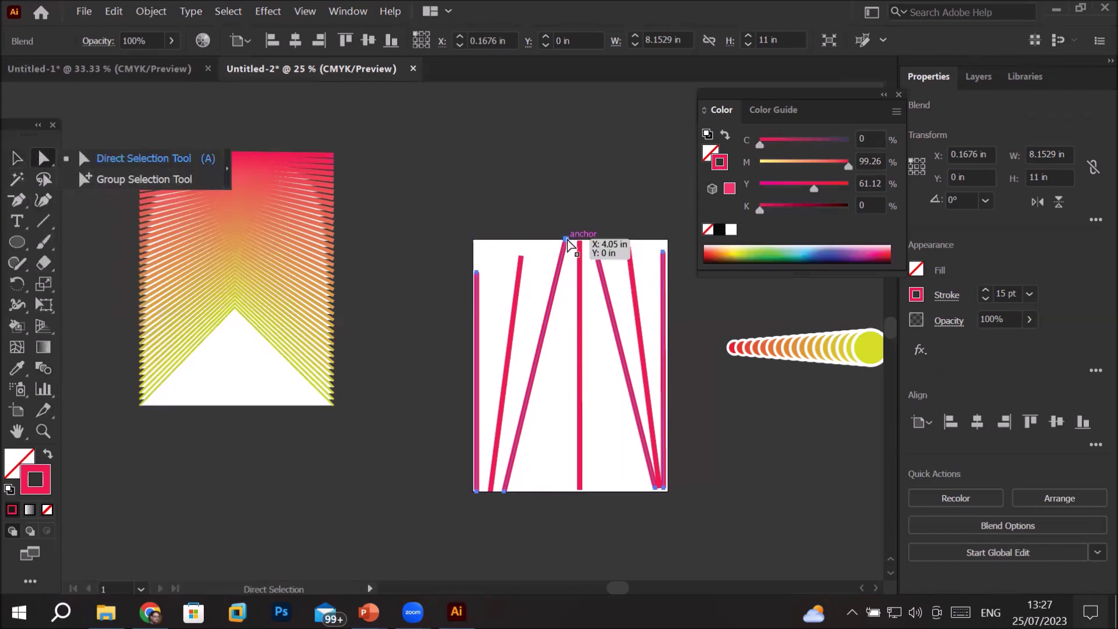
left_click(567, 239)
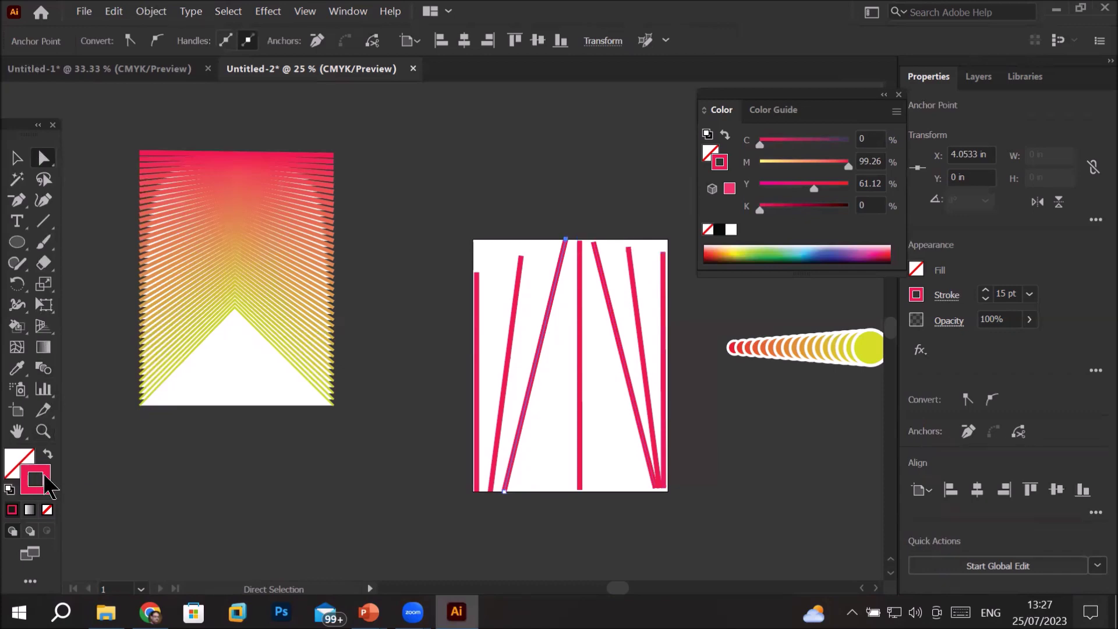
double_click(42, 482)
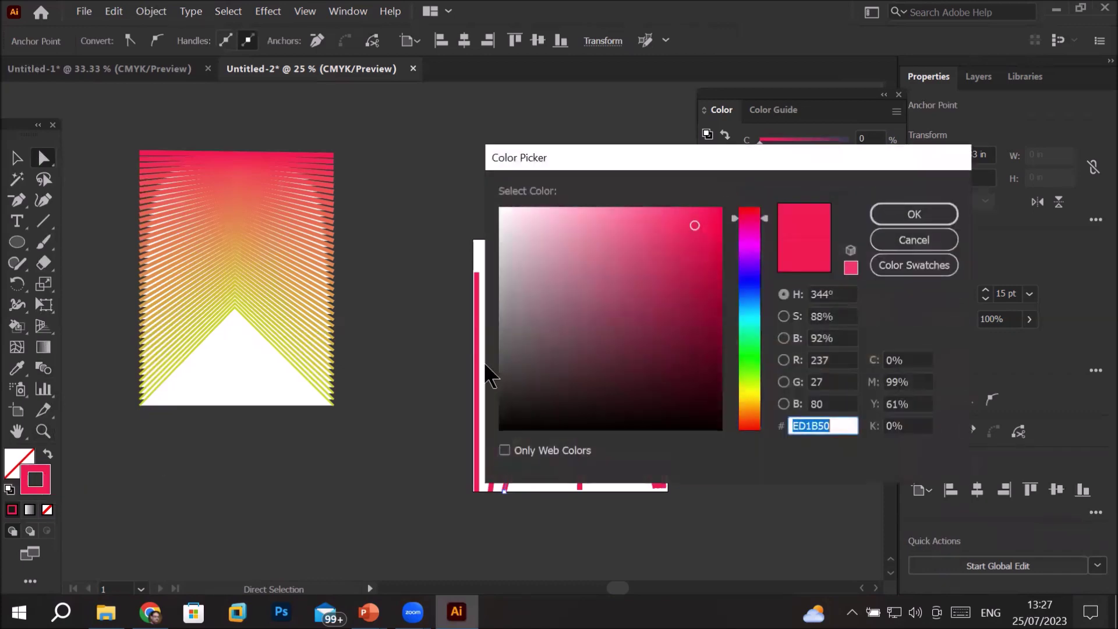
left_click(751, 389)
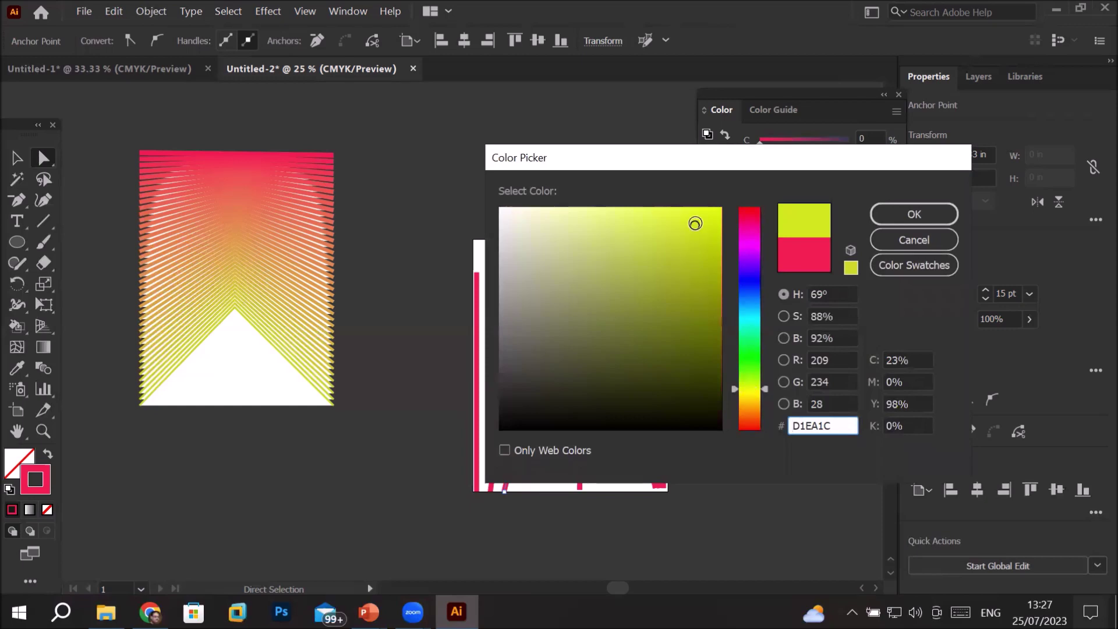
left_click_drag(695, 226, 730, 218)
left_click(900, 217)
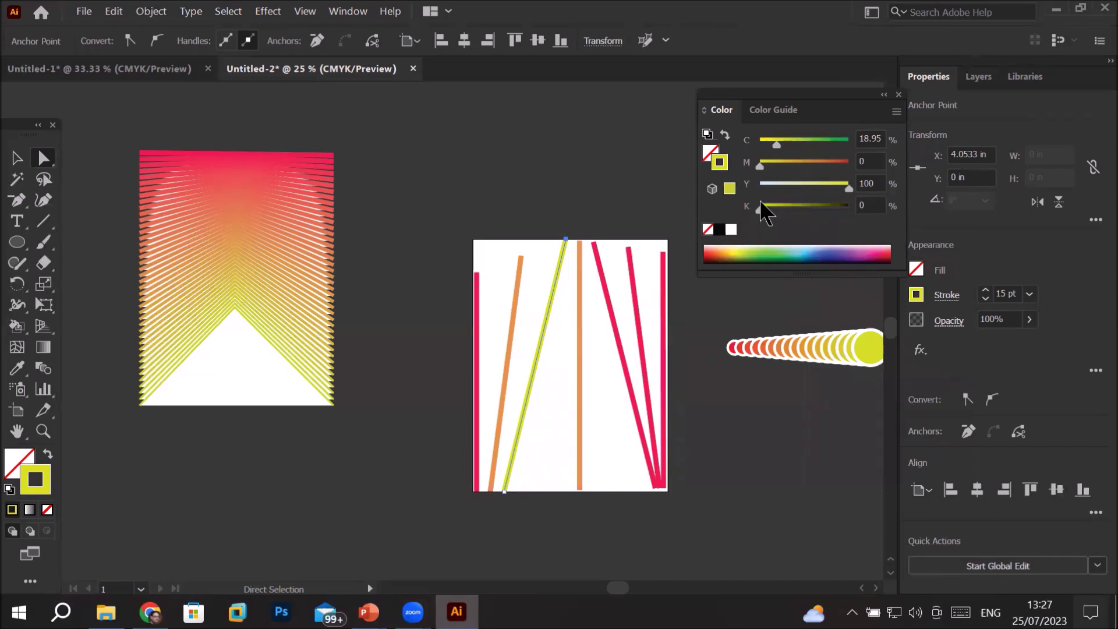
Recolor the right slanted source line's stroke to light blue, about C 58.04, M 13.73, Y 0, K 0
left_click(594, 243)
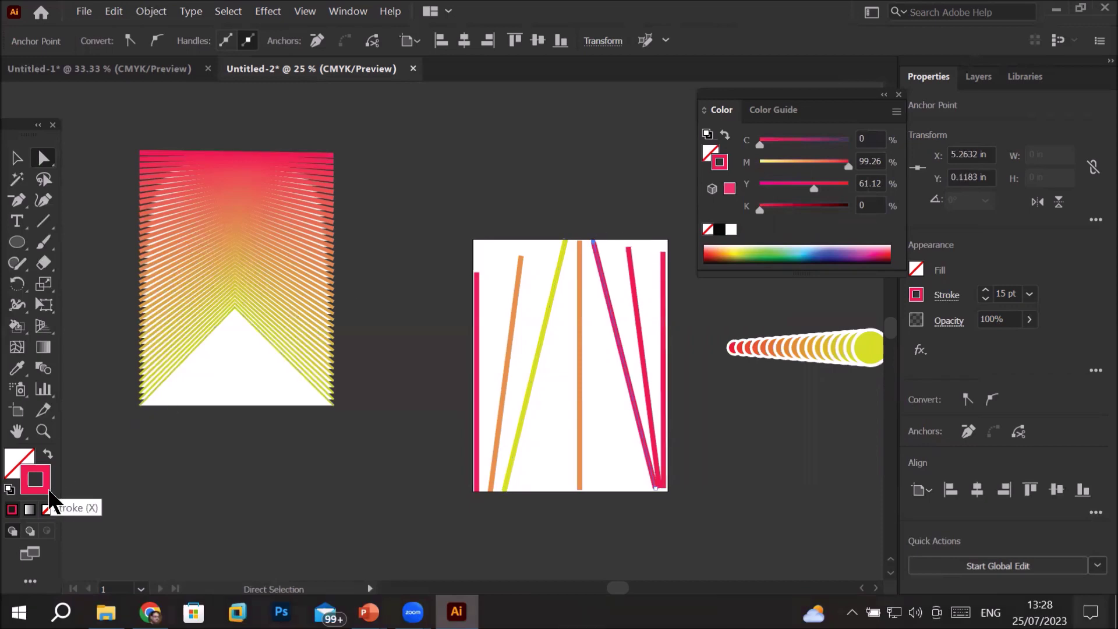
left_click(823, 261)
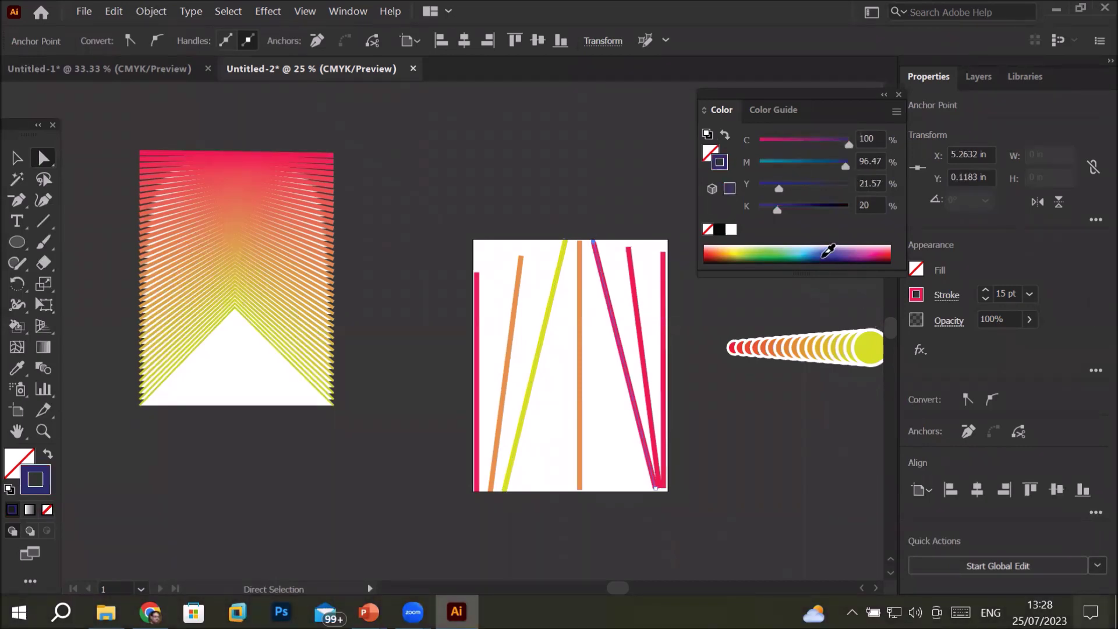
left_click(810, 249)
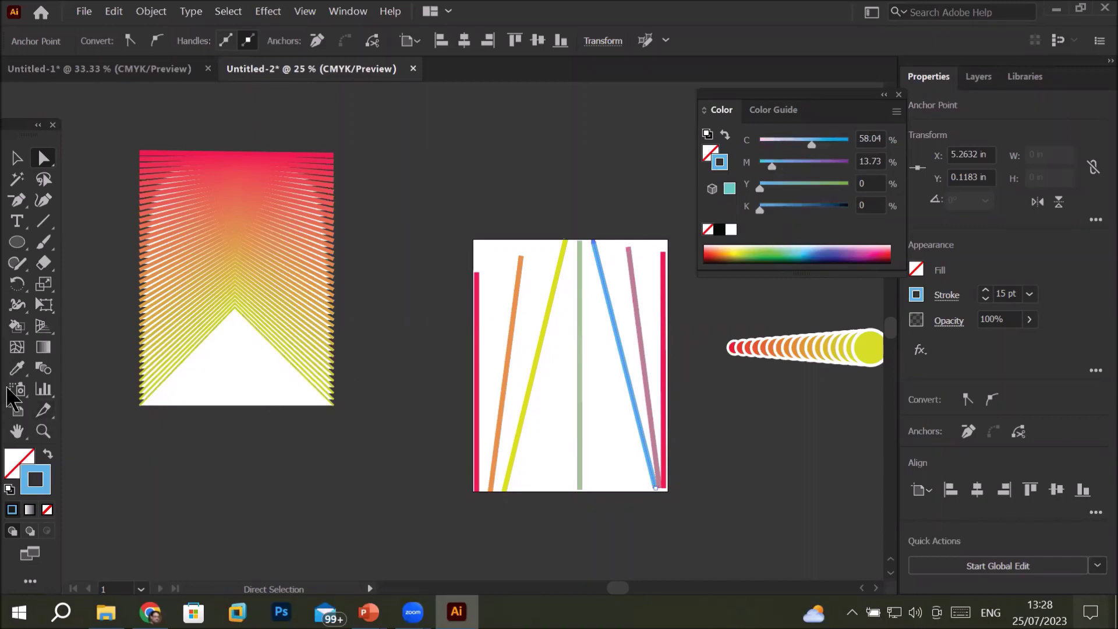
Set the line blend's spacing to 65 specified steps
double_click(43, 368)
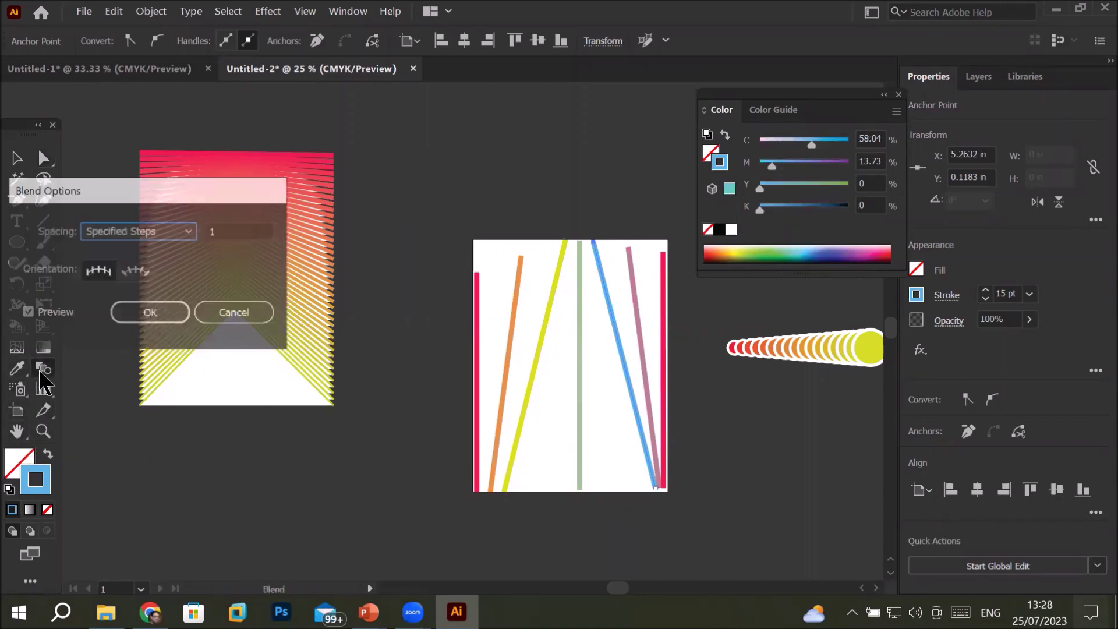
left_click(226, 225)
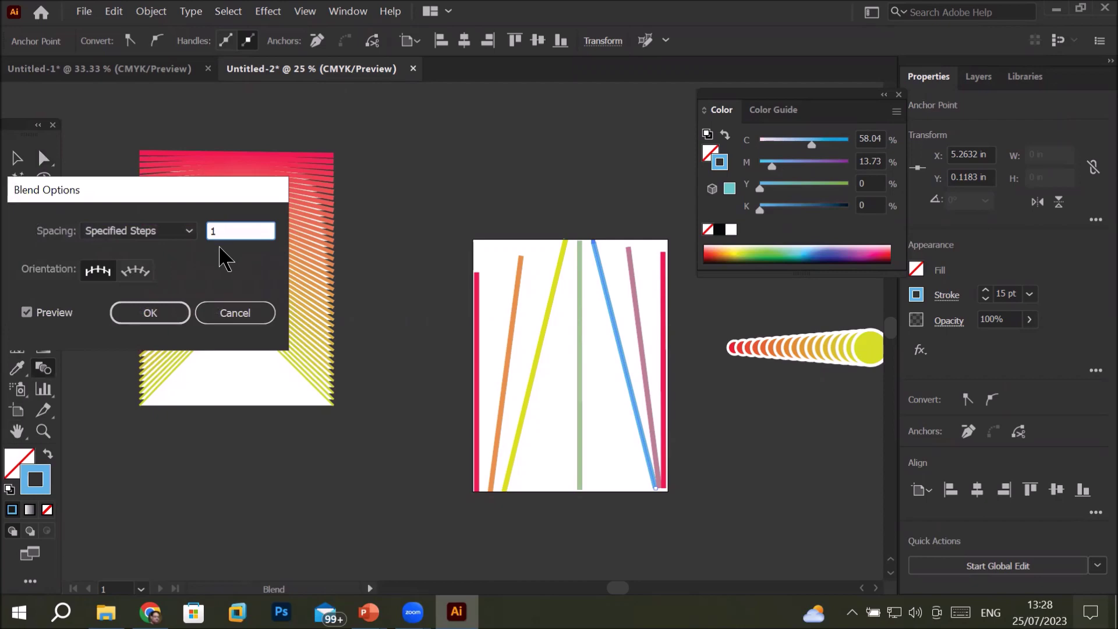
type("4")
key("Up")
key("Up")
key("Up")
key("Up")
key("Up")
key("Up")
key("Up")
key("Up")
key("Up")
key("Up")
key("Up")
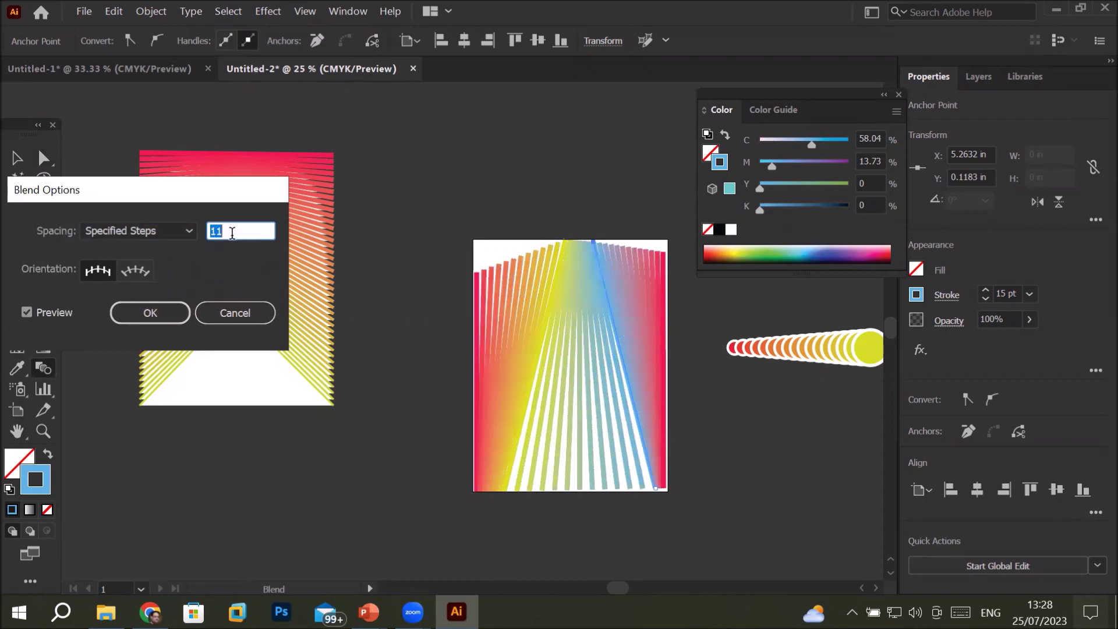
key("Up")
key("Up")
key("Up")
key("Up")
key("Up")
key("Up")
key("Up")
key("Up")
key("Up")
key("Up")
key("Up")
key("Up")
key("Up")
key("Up")
key("Up")
key("Up")
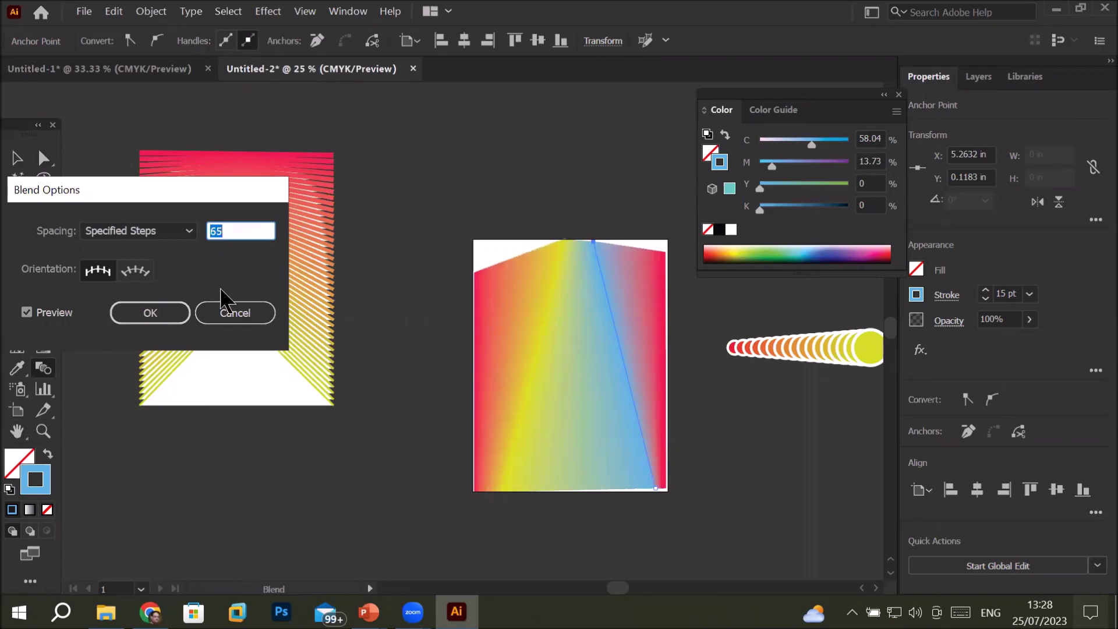
left_click(166, 317)
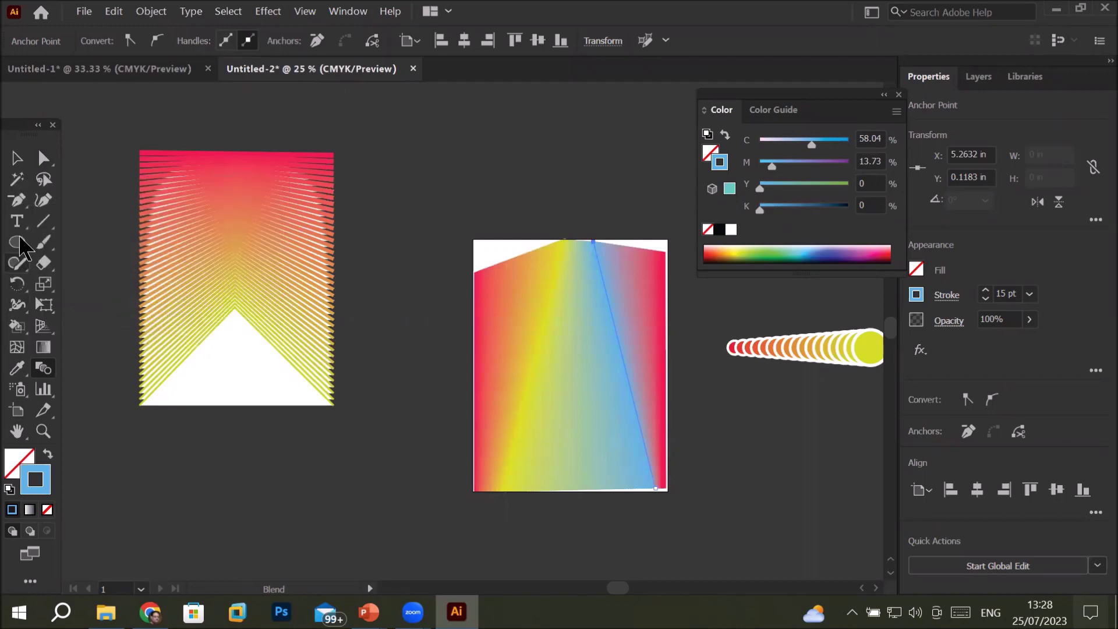
Lower the blue source line's top anchor to about X 4.88 in, Y 7.81 in and the yellow one's to X 4.65 in, Y 7.71 in
left_click(43, 158)
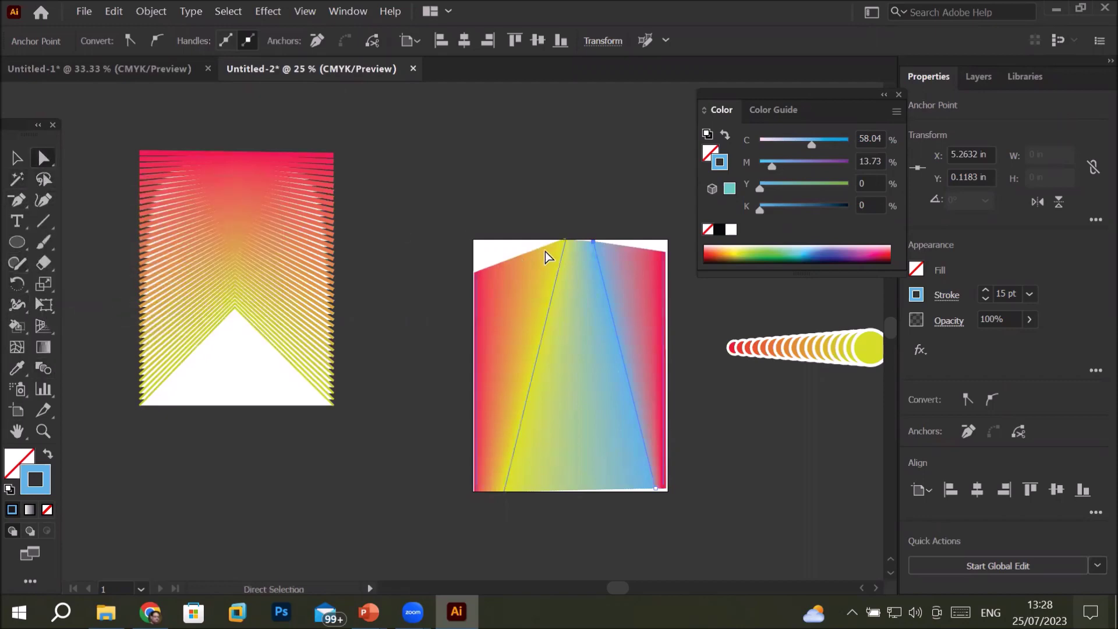
left_click(567, 236)
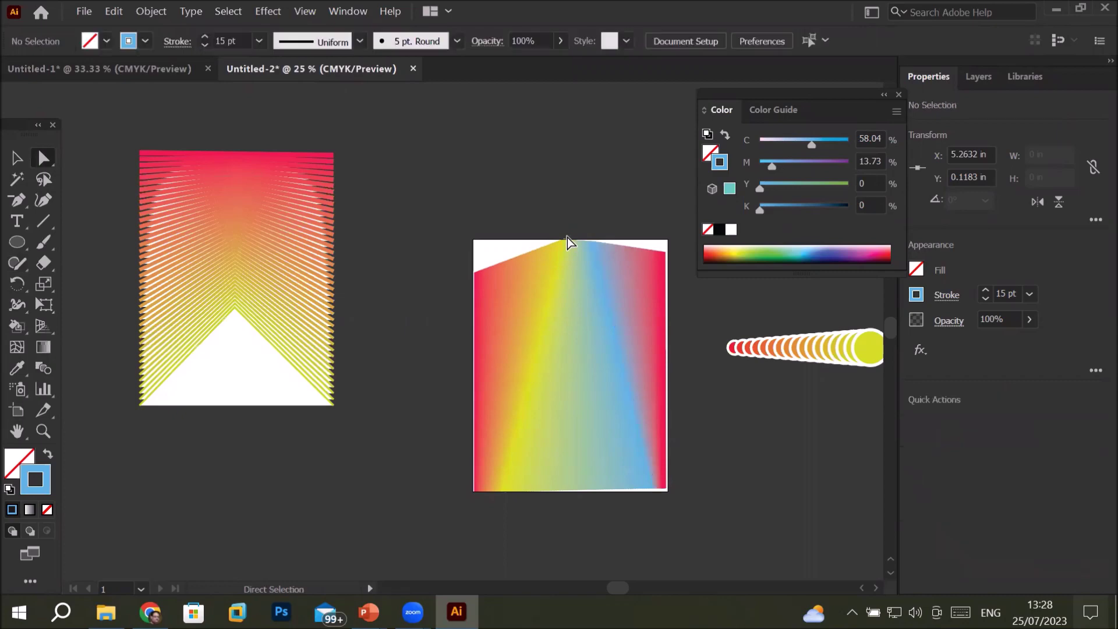
left_click(566, 240)
left_click_drag(566, 240, 536, 355)
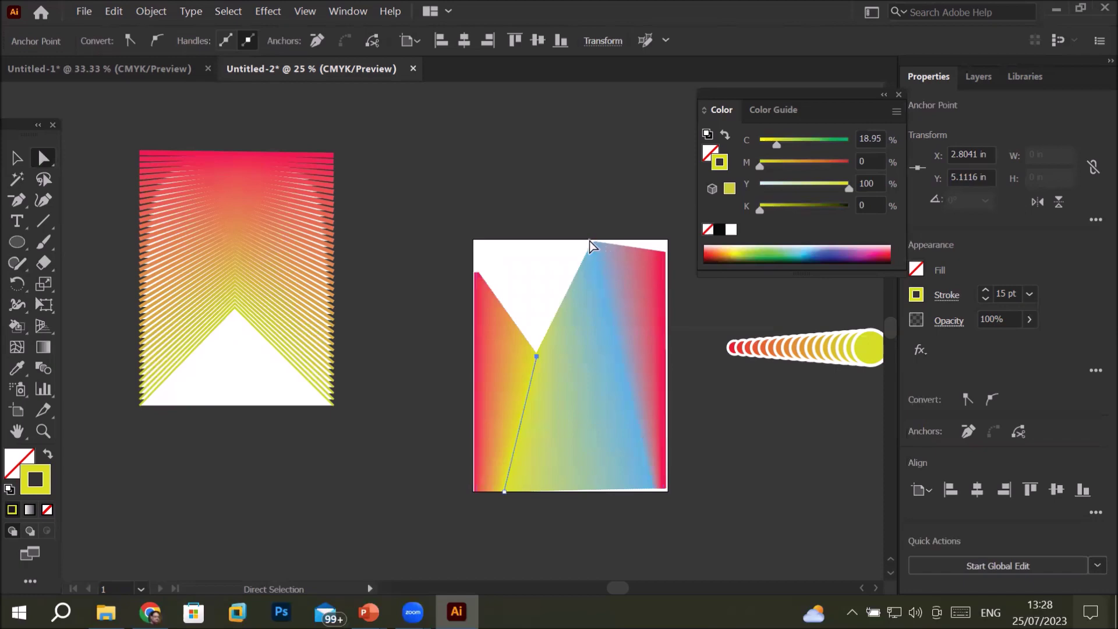
left_click_drag(593, 242, 584, 417)
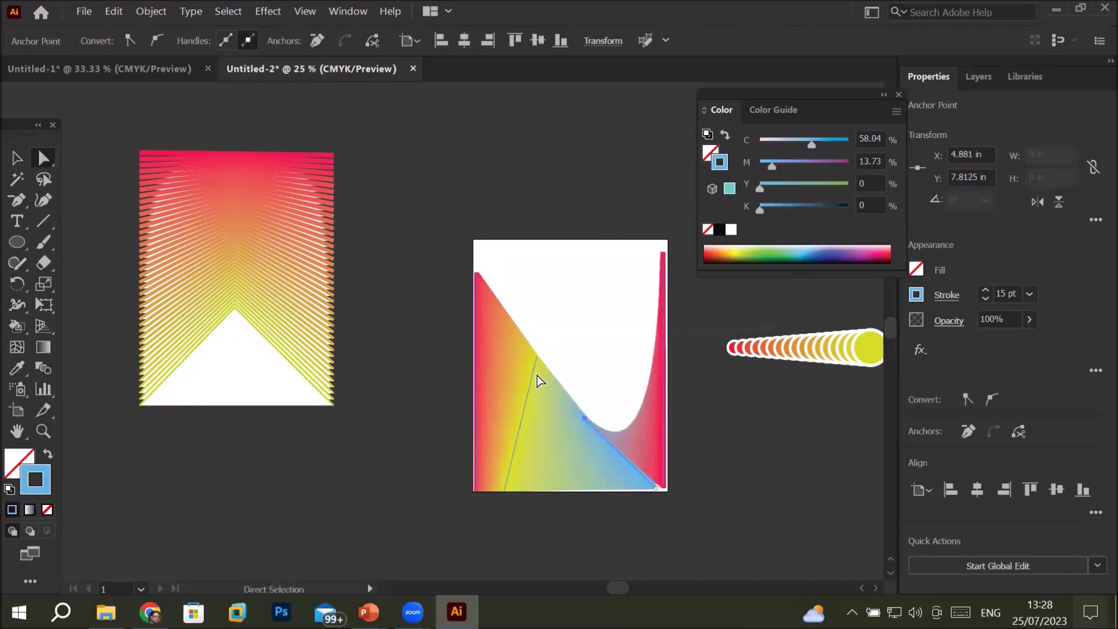
mouse_move(535, 357)
left_mouse_down()
mouse_move(560, 409)
mouse_move(576, 415)
left_mouse_up()
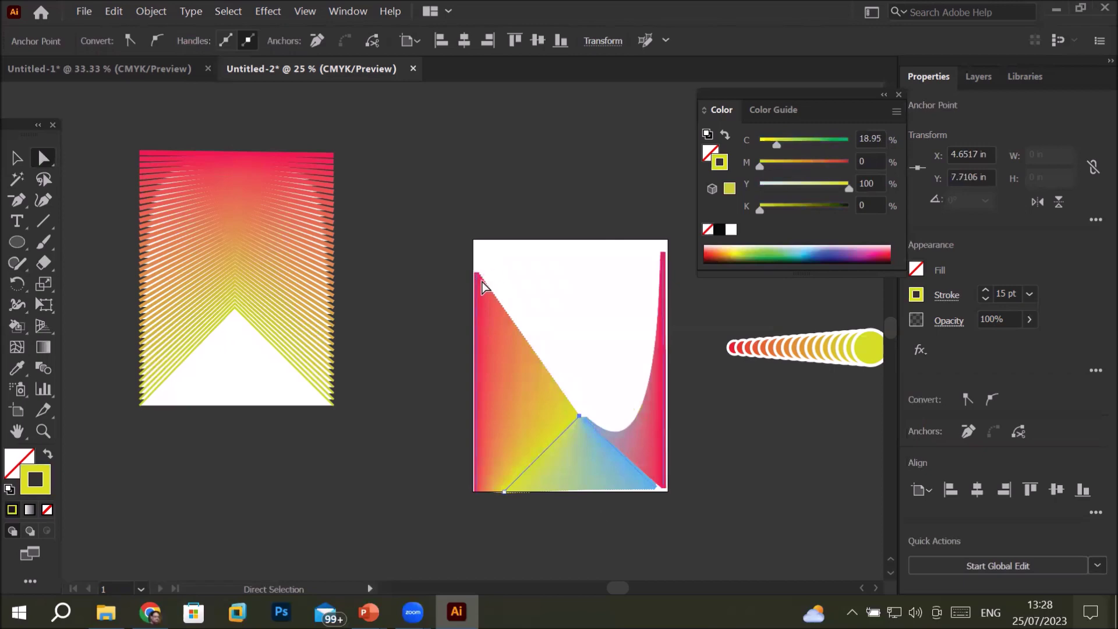
Pull all four source lines' top anchors beyond the artboard, blue to about X 2.31, Y -4.47 in and yellow to X -0.70, Y -4.16 in
mouse_move(476, 271)
left_mouse_down()
mouse_move(511, 239)
mouse_move(407, 252)
mouse_move(376, 226)
left_mouse_up()
left_click_drag(666, 257, 665, 170)
left_click_drag(580, 417, 524, 138)
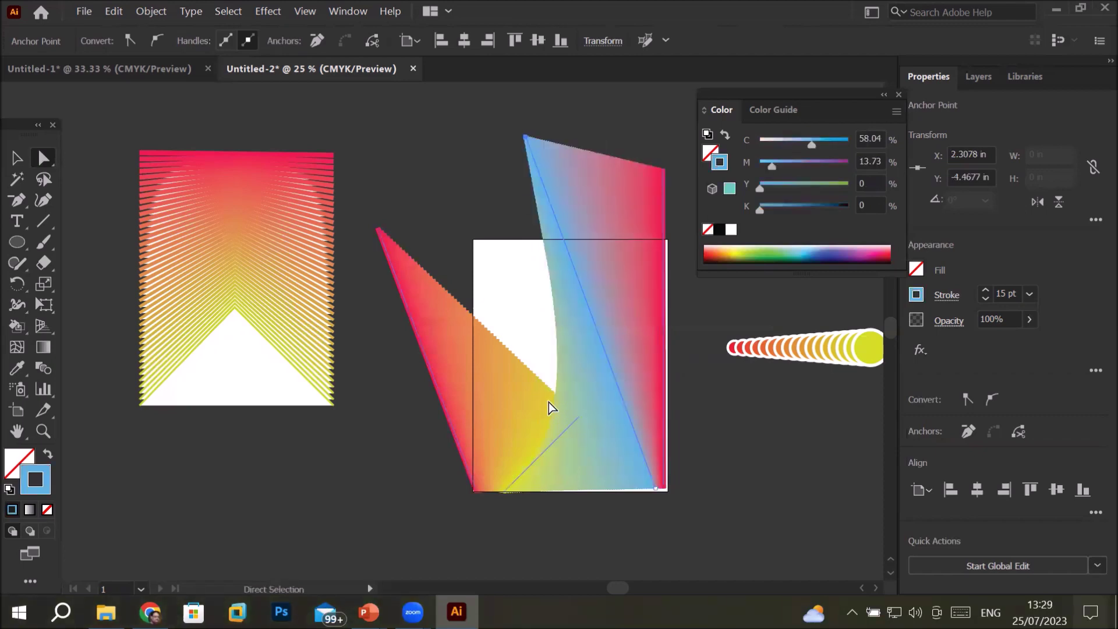
left_click_drag(581, 417, 457, 143)
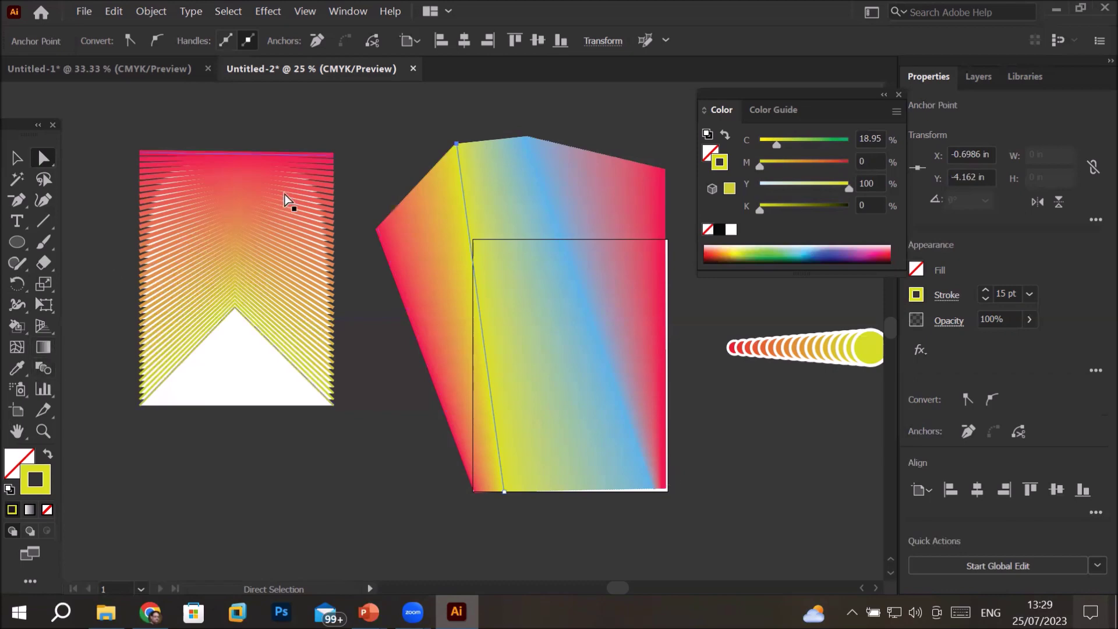
key("v")
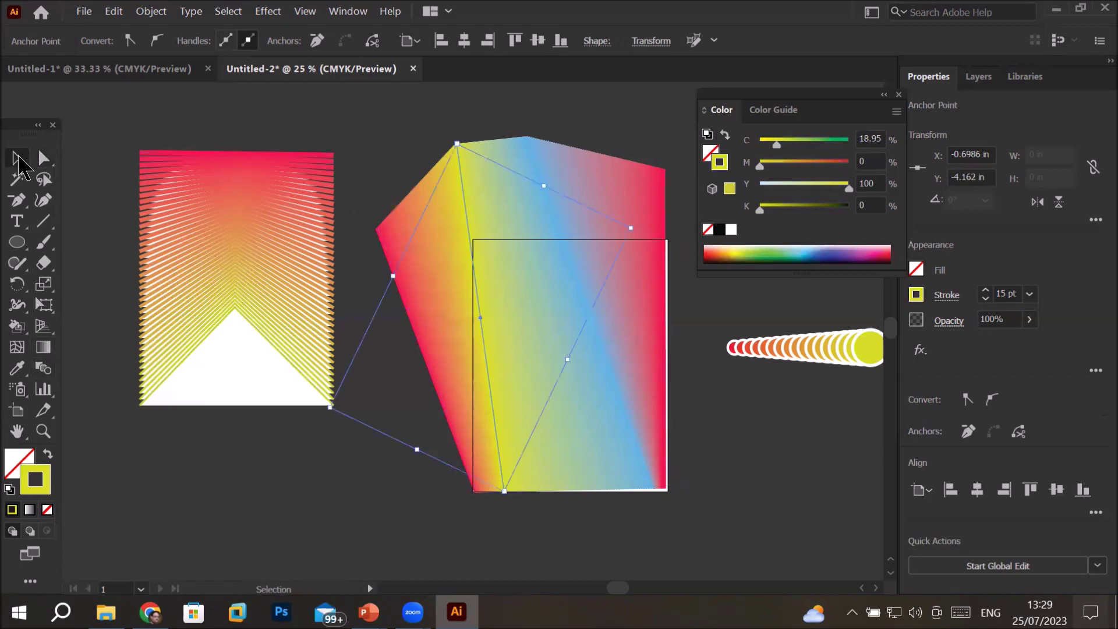
left_click(558, 108)
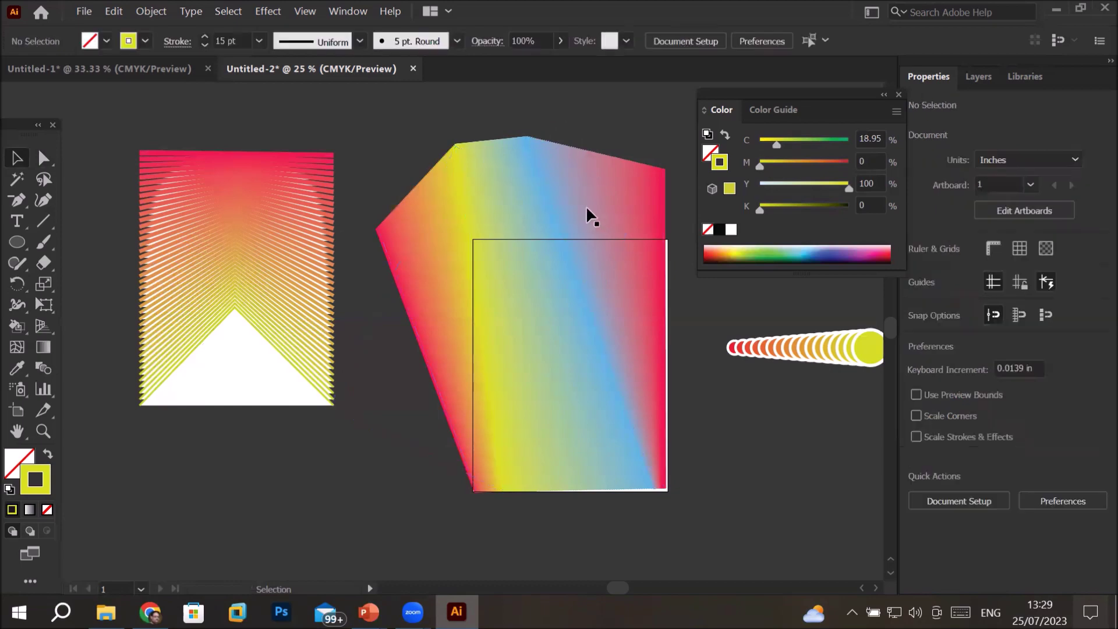
Delete the multicolour gradient blend shape that covers the artboard
left_click_drag(365, 126, 597, 470)
left_click_drag(669, 520, 670, 507)
key("Delete")
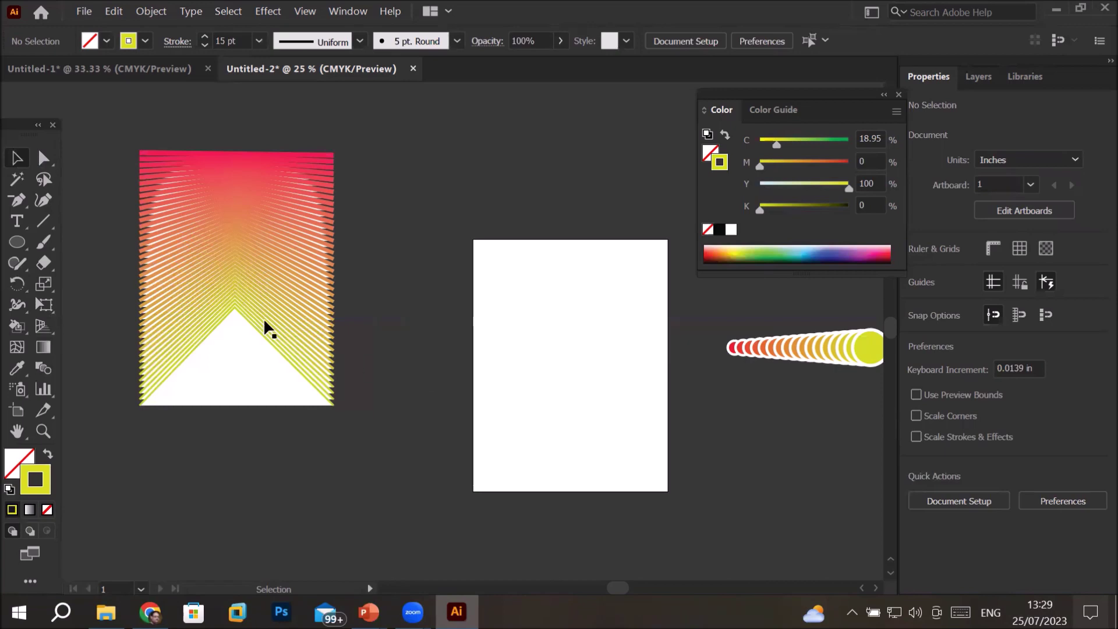
Draw a small square about 0.89 in wide near the artboard's left edge with the Rectangle tool
left_click(17, 241)
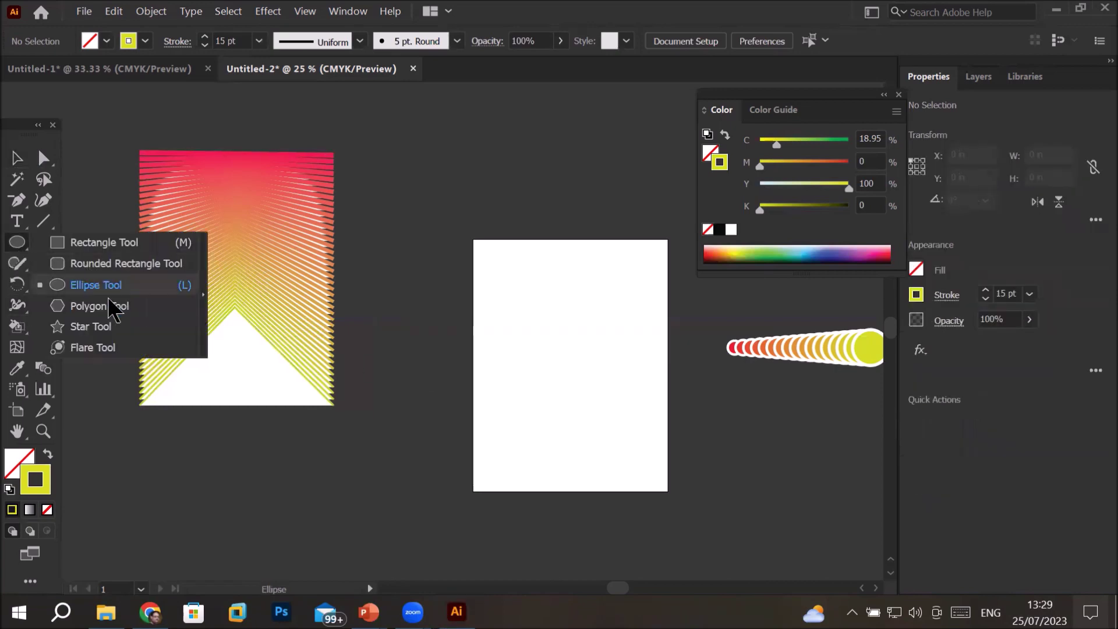
left_click(105, 242)
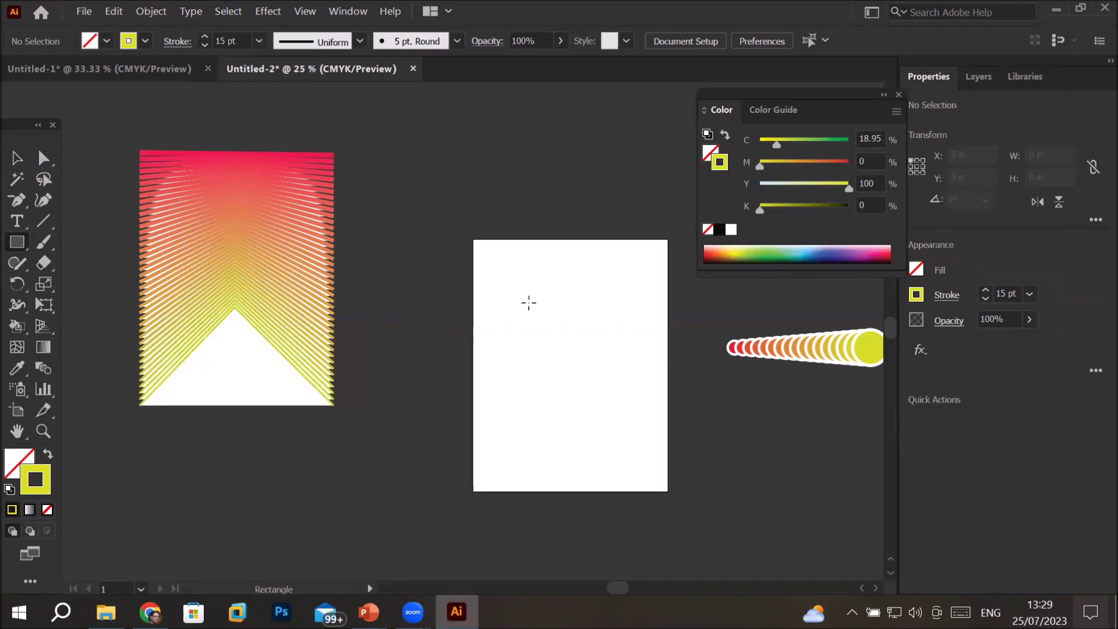
left_click_drag(489, 302, 513, 325)
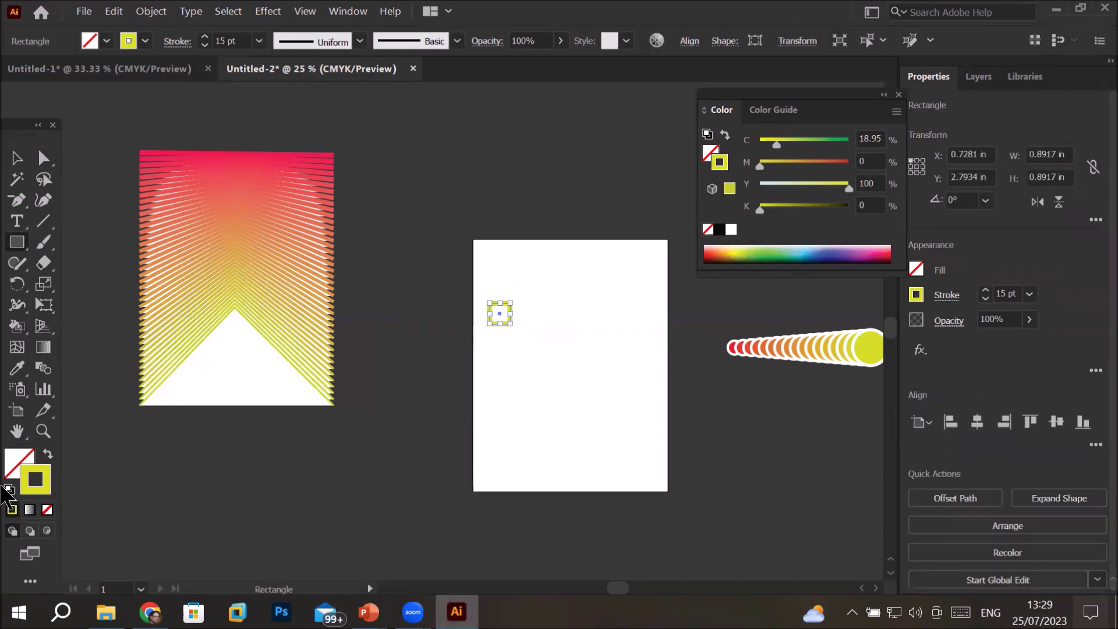
Reset the square to default colours, fill it with light blue and remove its stroke
left_click(9, 490)
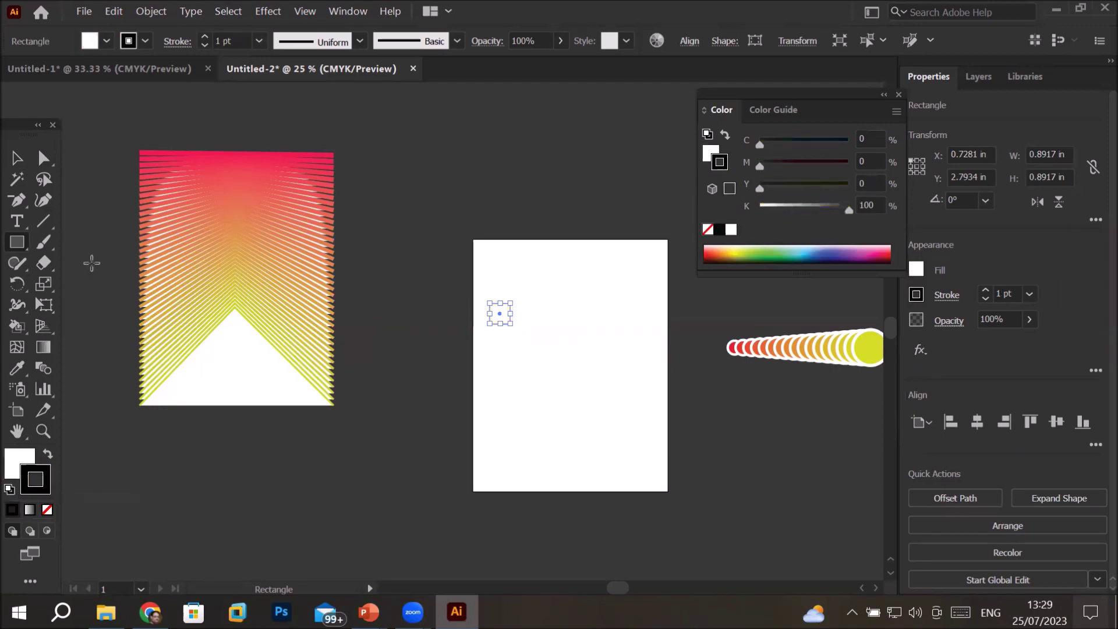
left_click(107, 41)
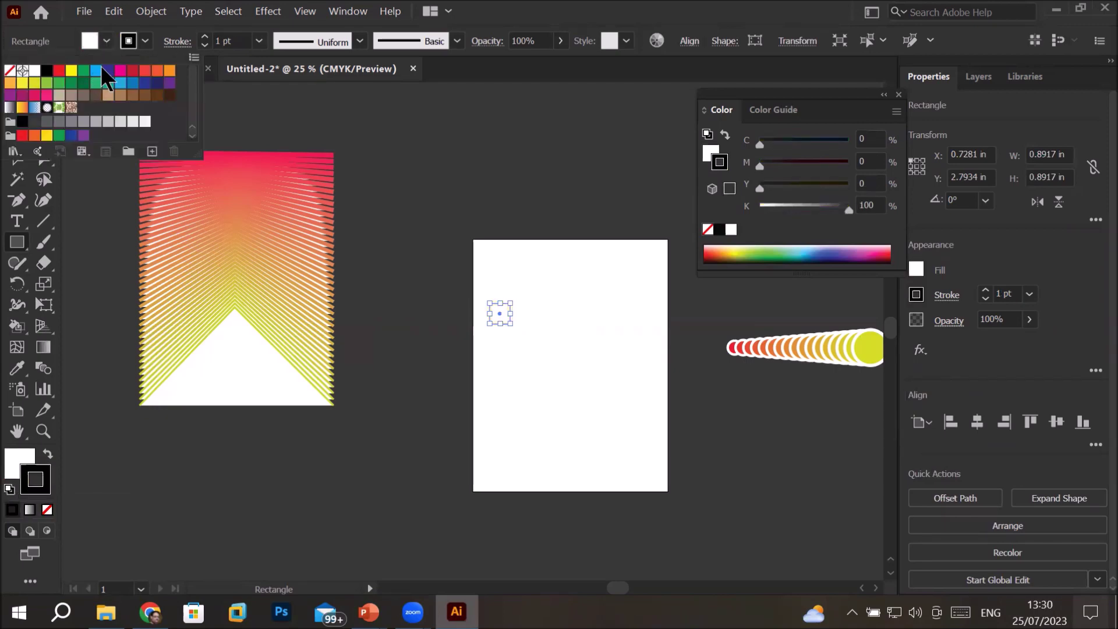
left_click(96, 71)
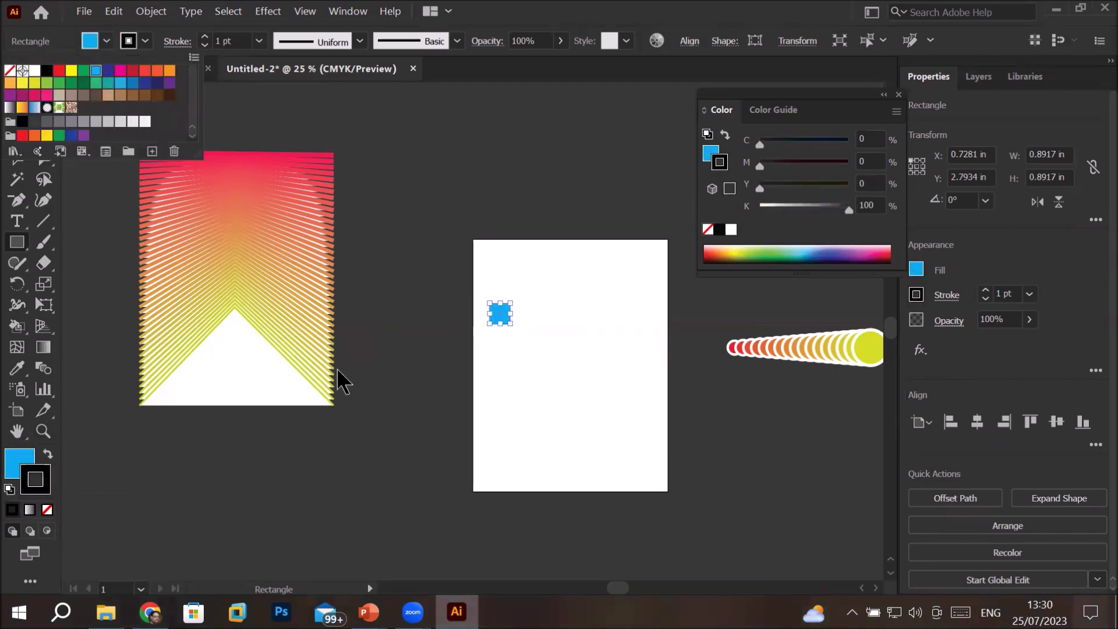
left_click(17, 466)
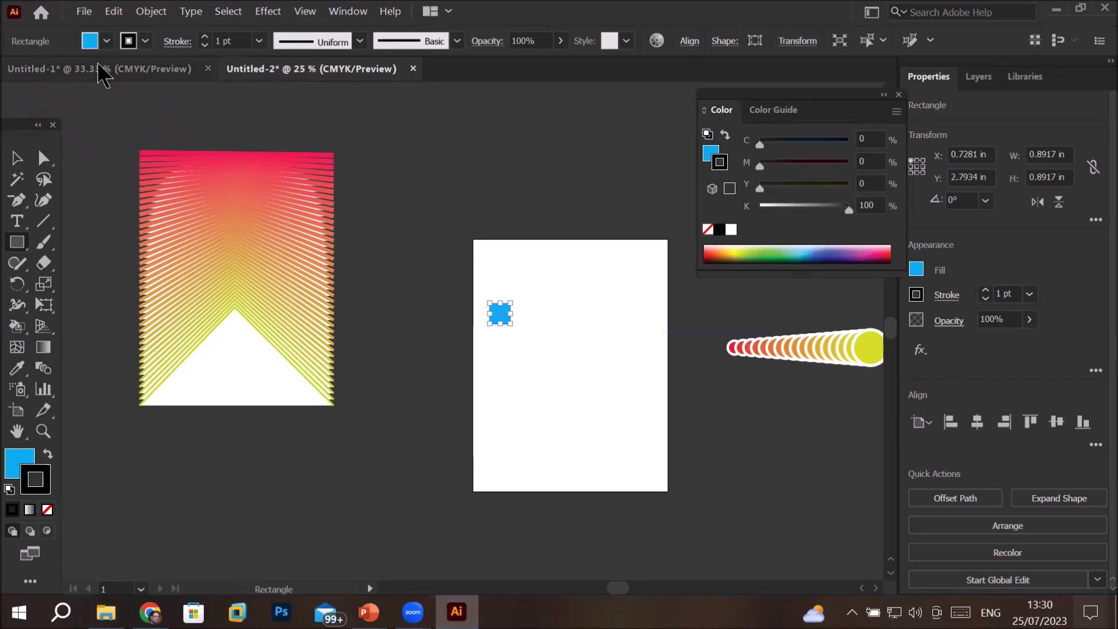
left_click(47, 510)
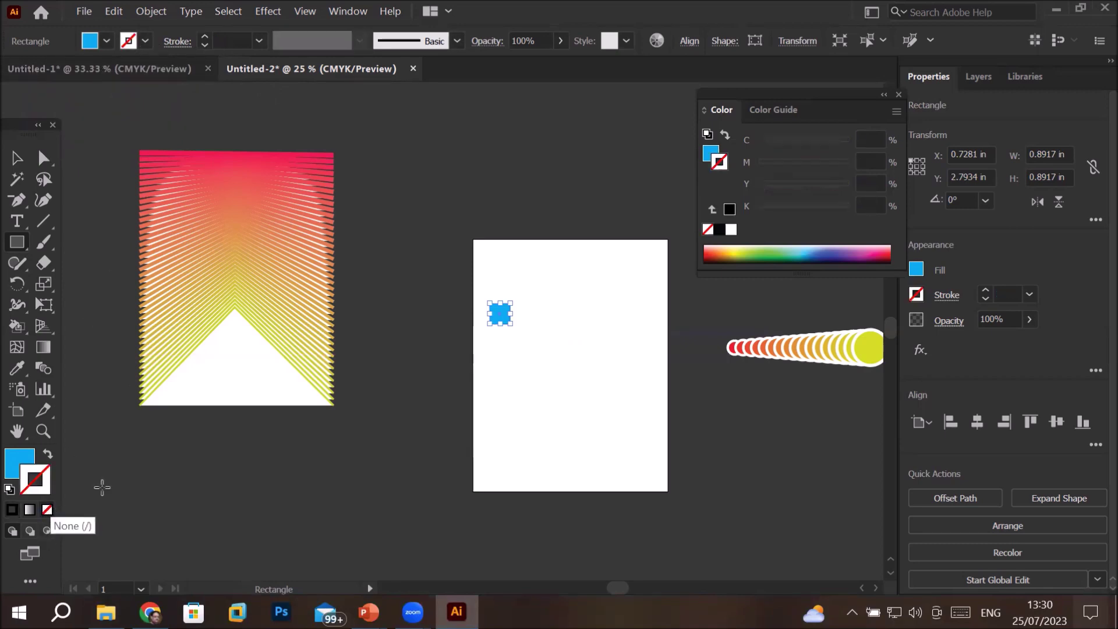
Duplicate the blue square across the artboard to about X 5.95 in, close the floating colour settings and deselect the copy
left_click(17, 159)
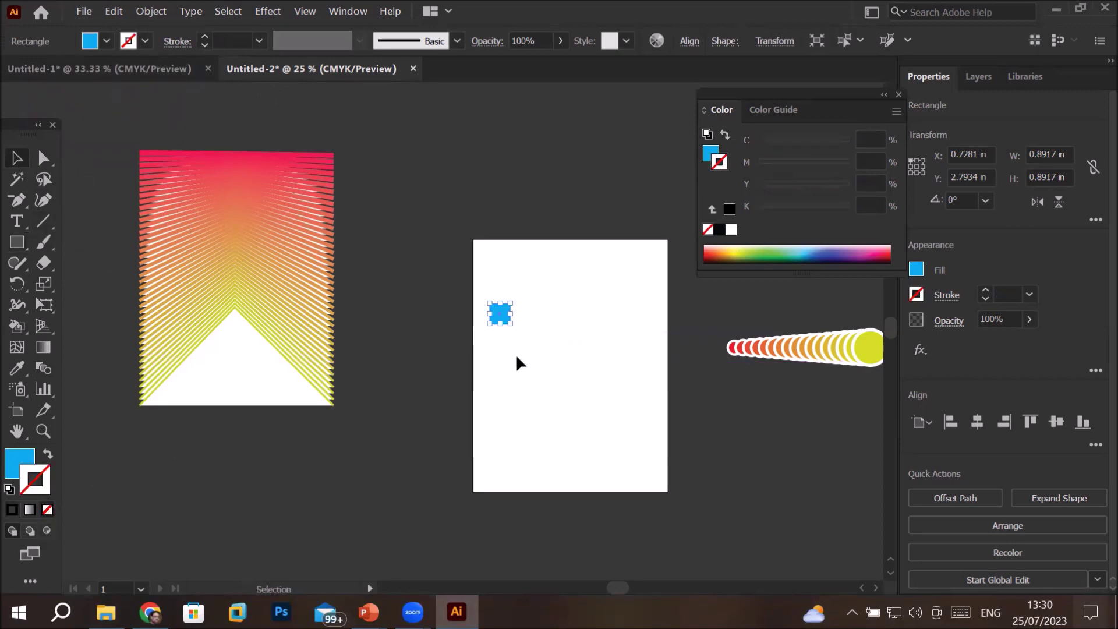
scroll(493, 315, "up", 3)
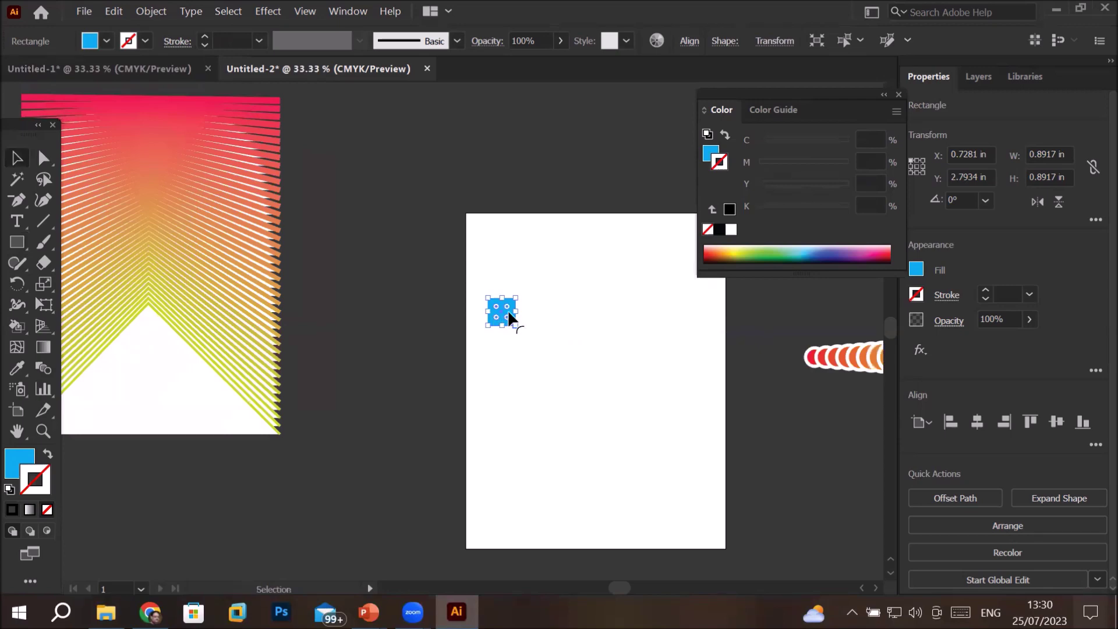
left_click_drag(508, 313, 828, 317)
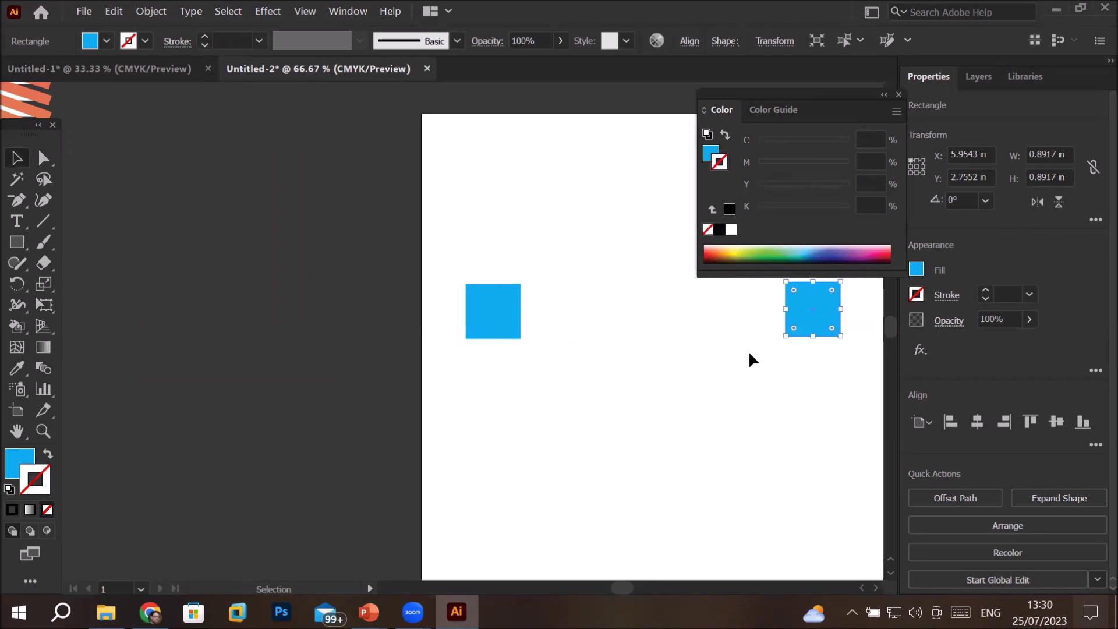
left_click(898, 95)
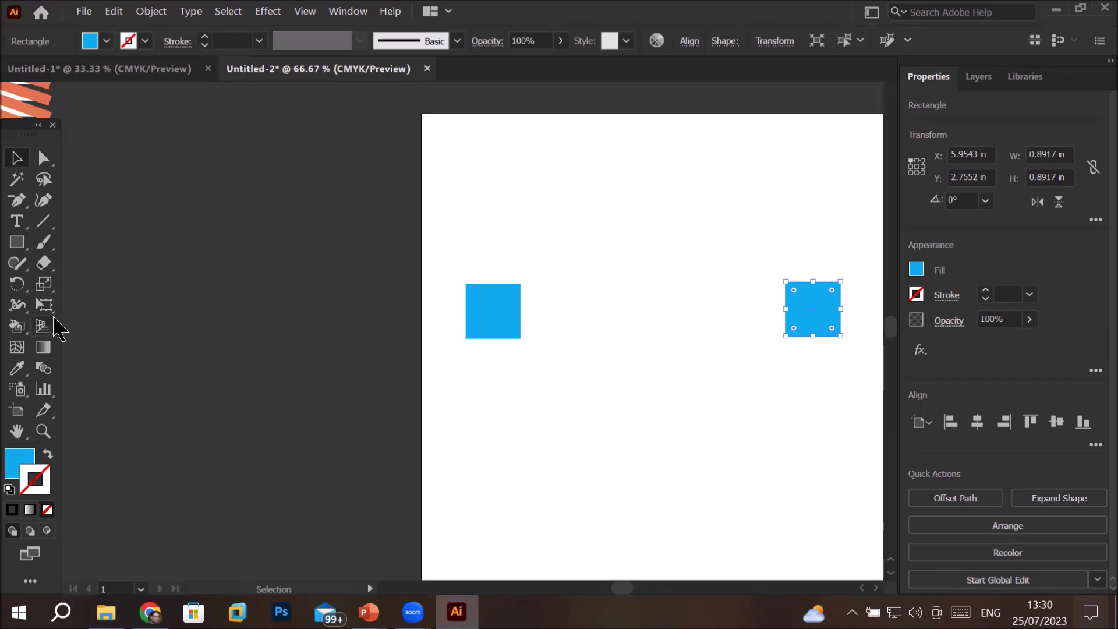
left_click(484, 251)
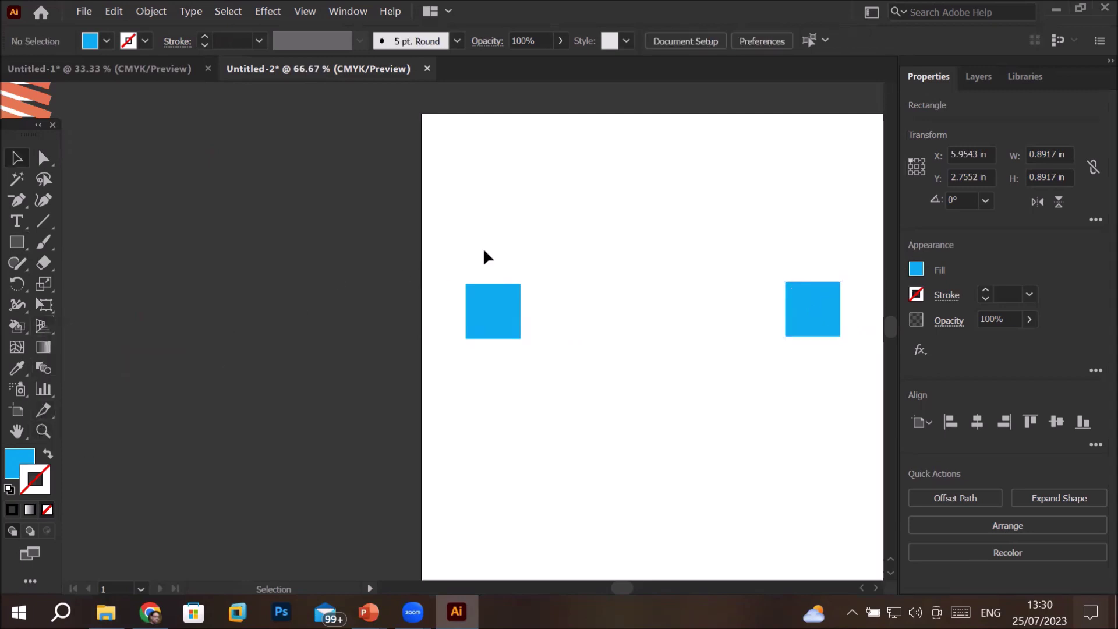
Blend the left blue square with its copy on the right using the Blend tool
left_click(44, 368)
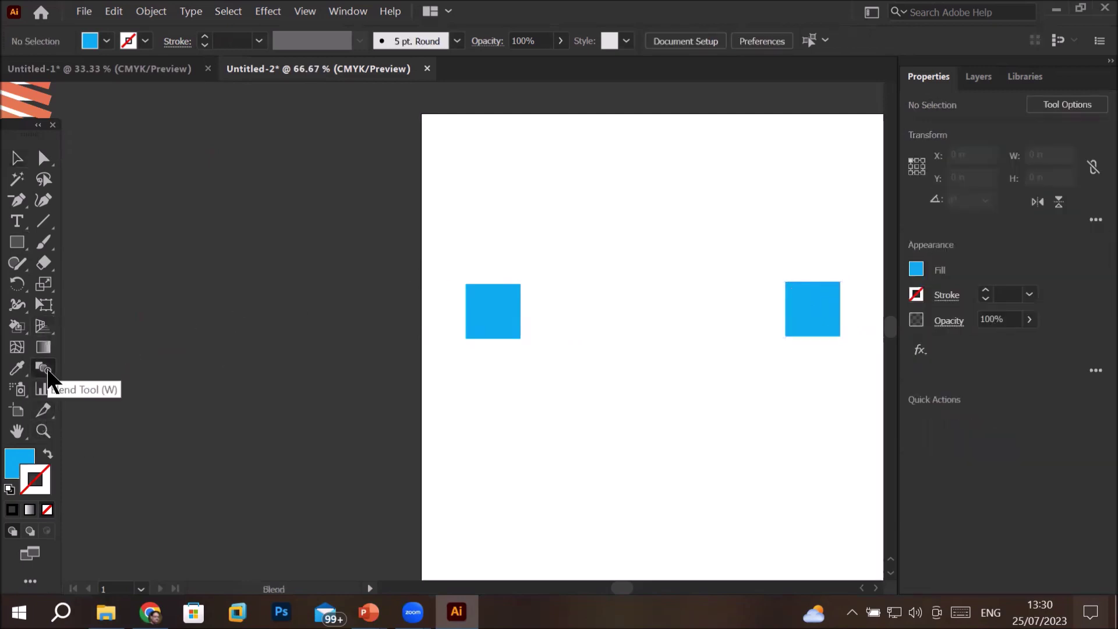
left_click(496, 313)
left_click(813, 313)
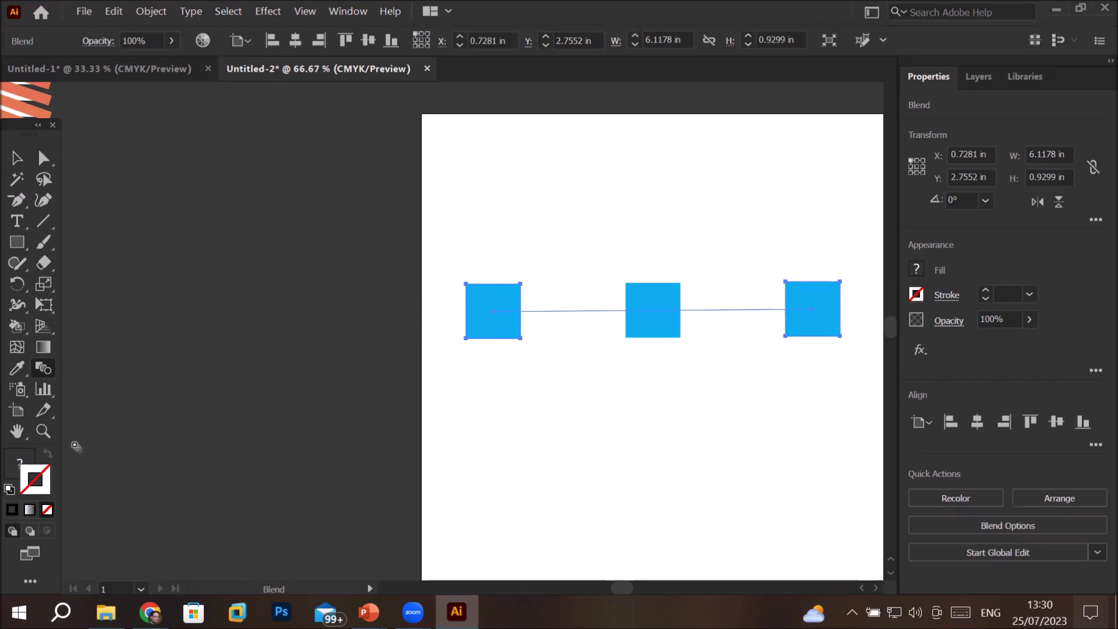
Set the squares' blend spacing to 4 specified steps
double_click(43, 369)
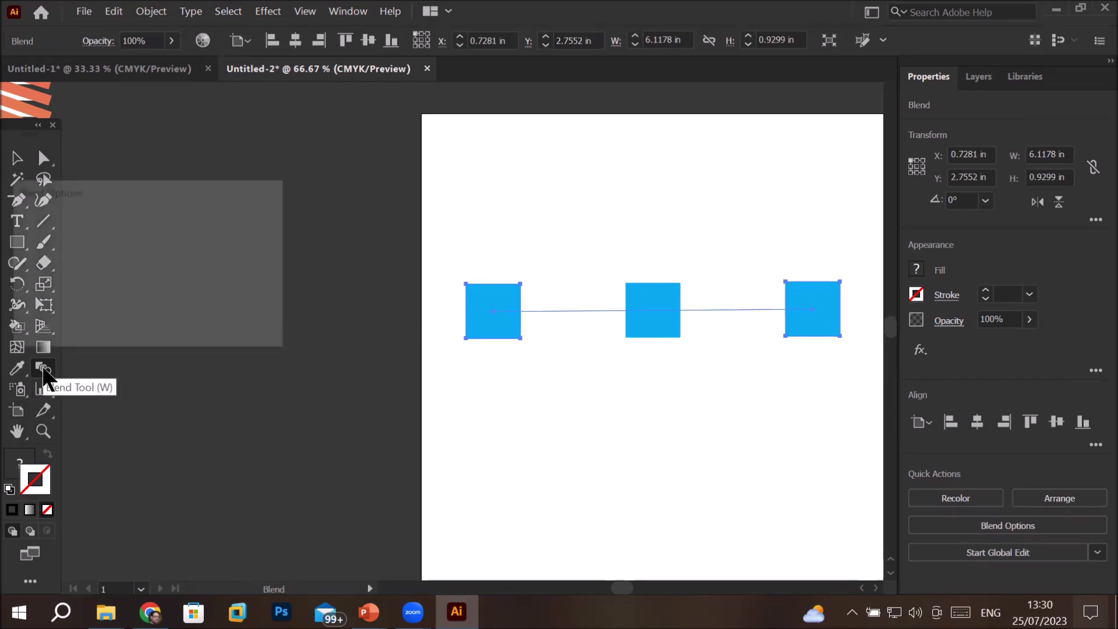
left_click(230, 233)
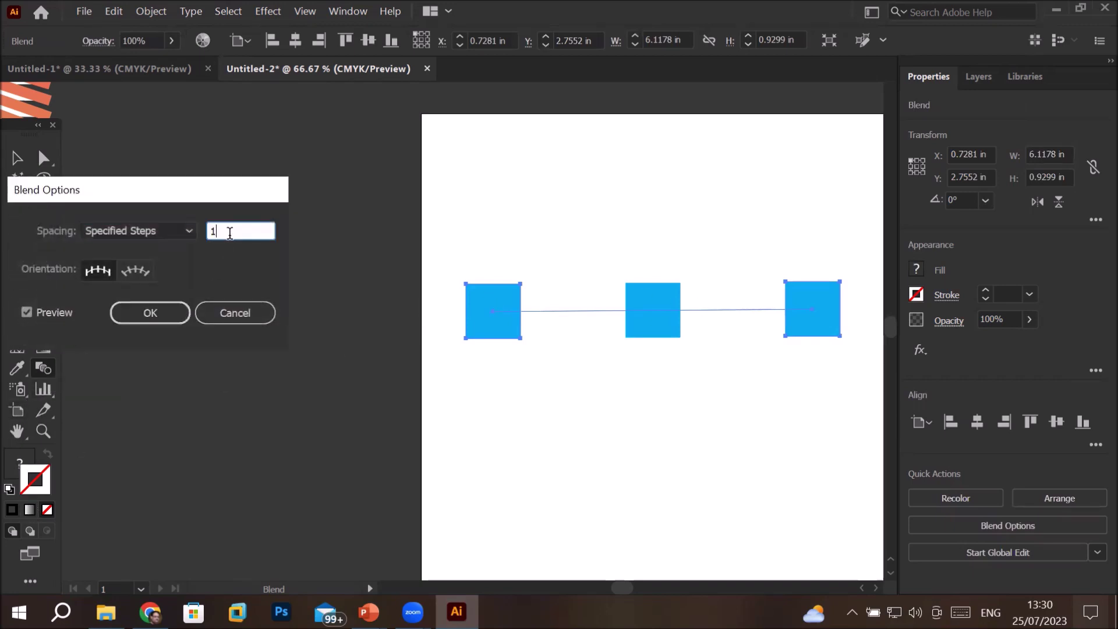
key("Up")
key("Up")
key("Up")
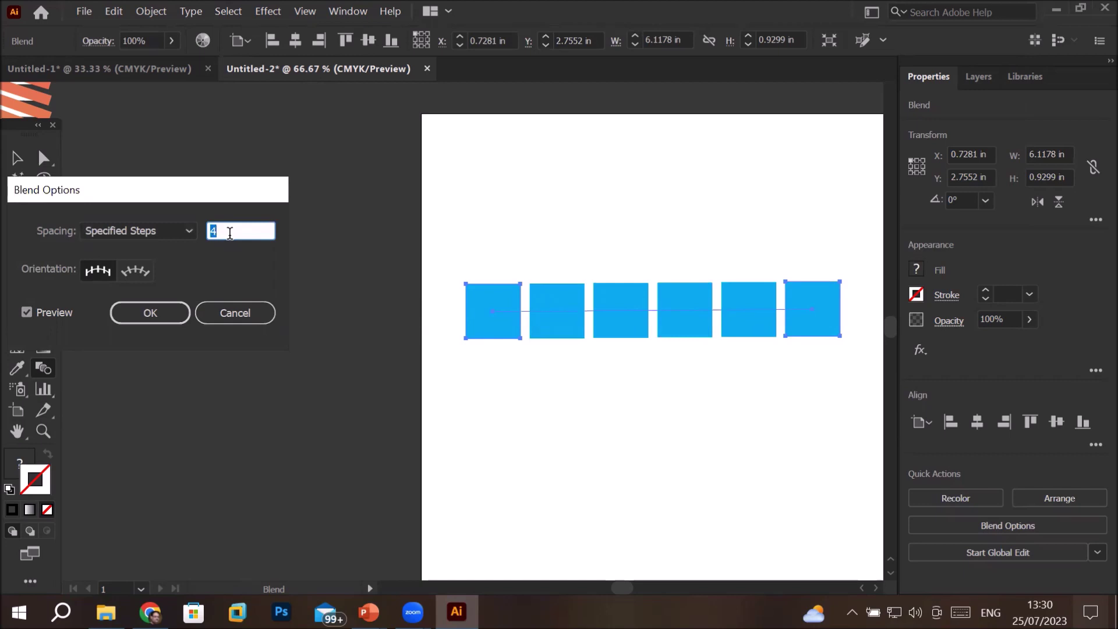
left_click(151, 314)
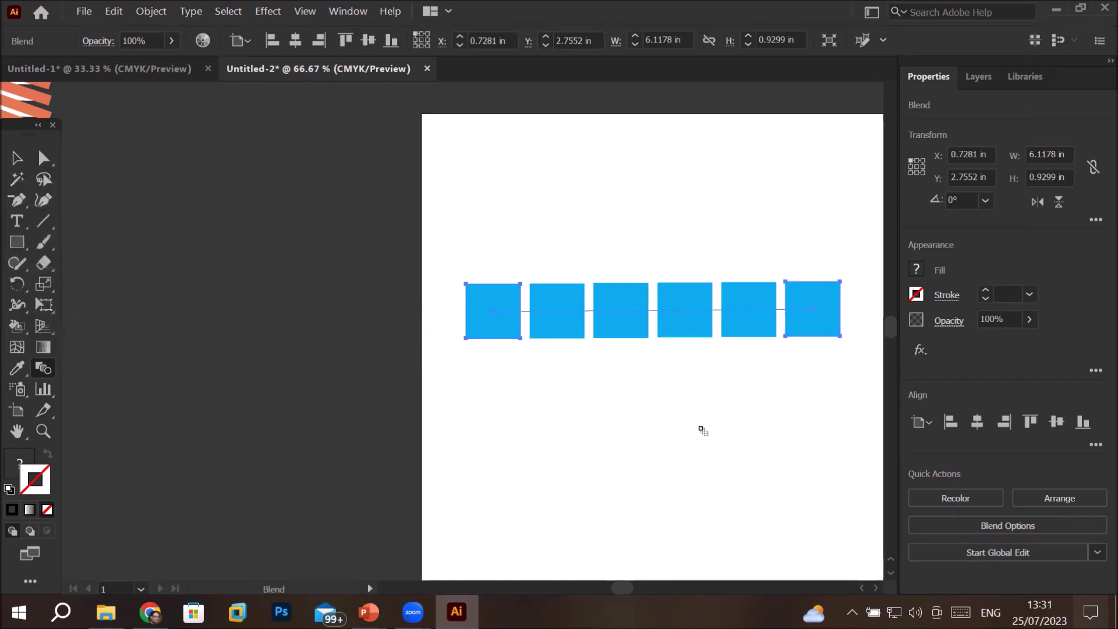
Draw a spiral about 7.38 in wide and 6.36 in high below the row of squares
scroll(703, 431, "down", 2)
left_click_drag(731, 457, 654, 203)
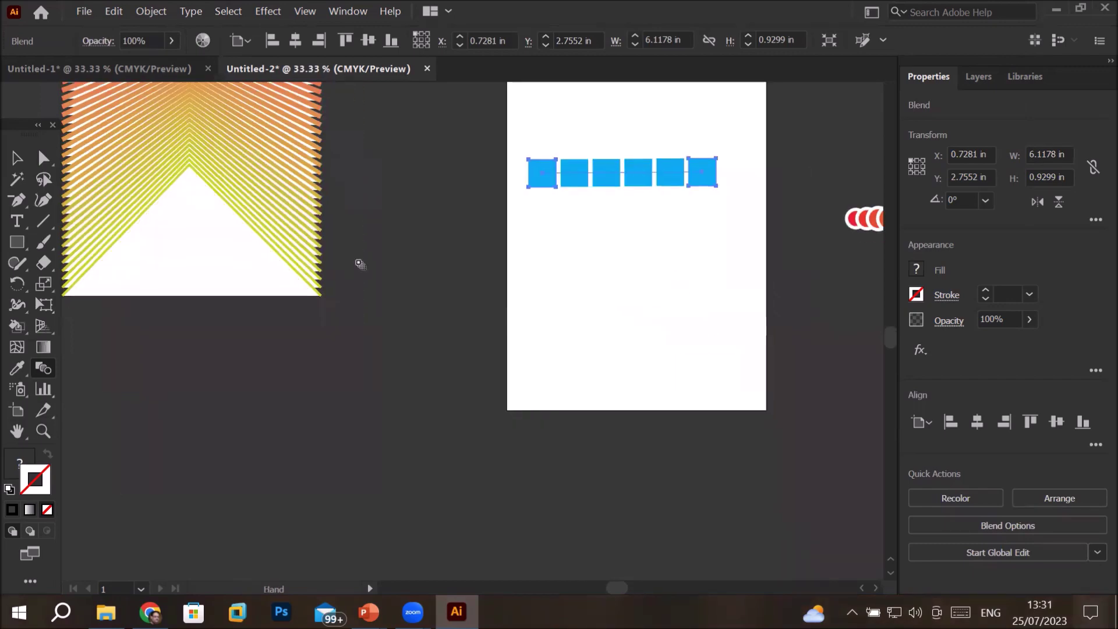
left_click(50, 227)
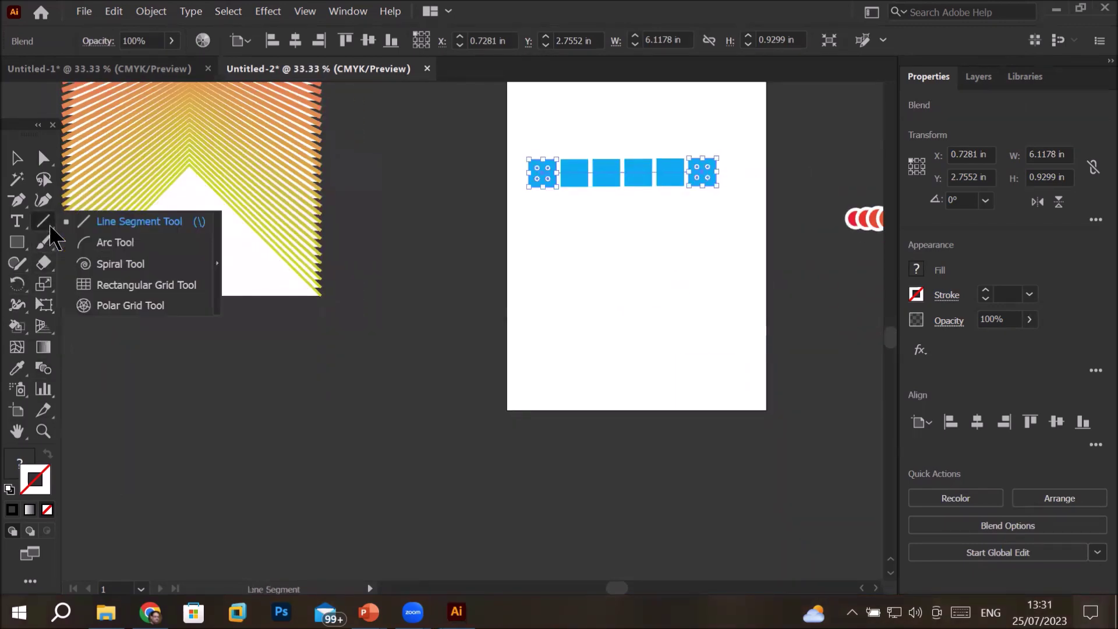
left_click(116, 265)
mouse_move(537, 263)
left_mouse_down()
mouse_move(574, 260)
mouse_move(674, 335)
mouse_move(612, 324)
mouse_move(607, 339)
mouse_move(619, 349)
mouse_move(668, 313)
left_mouse_up()
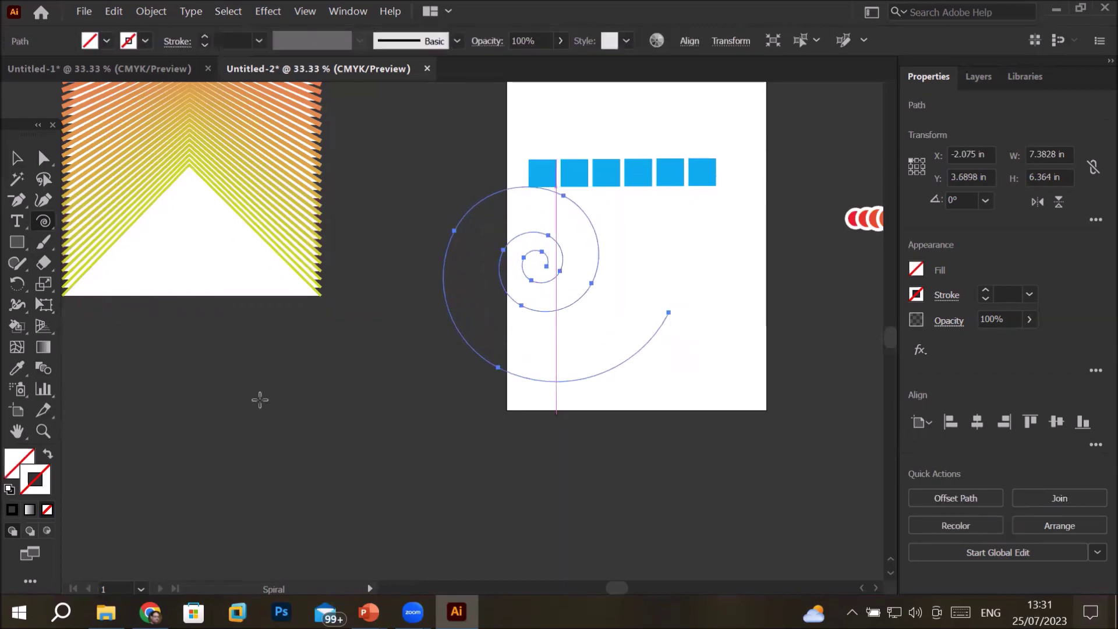
Give the spiral a black stroke with a weight of 1 pt
left_click(204, 37)
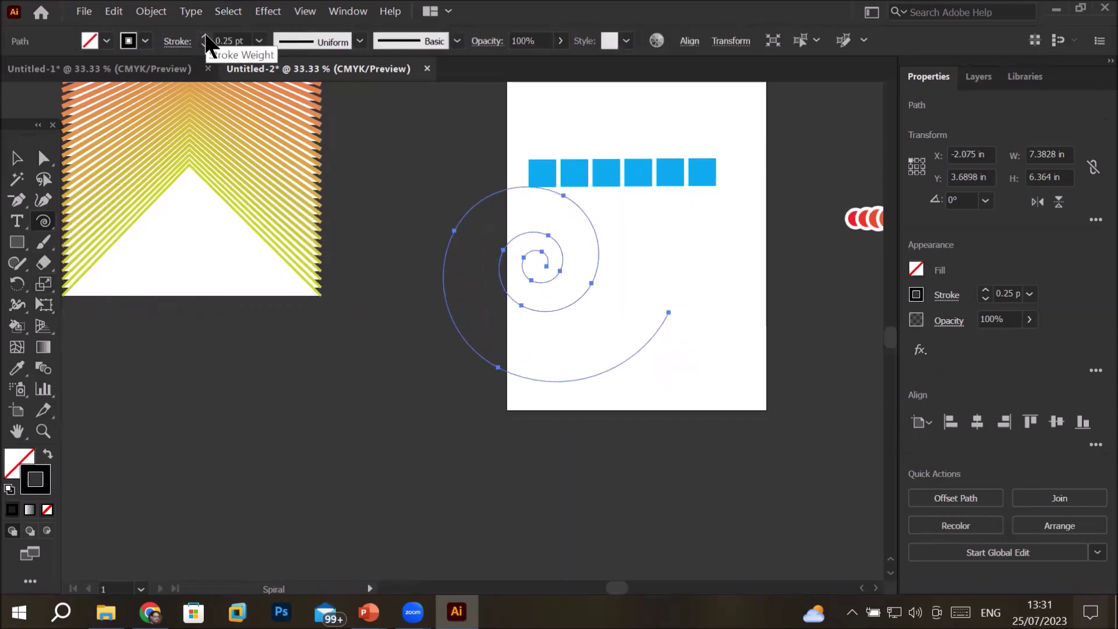
left_click(205, 37)
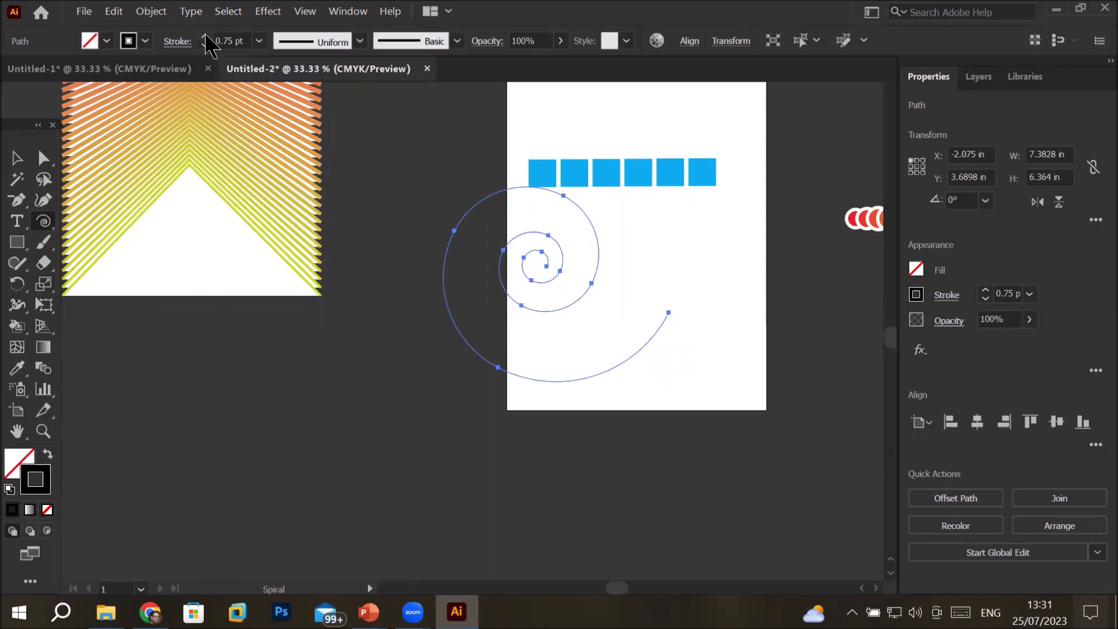
left_click(204, 38)
left_click(235, 40)
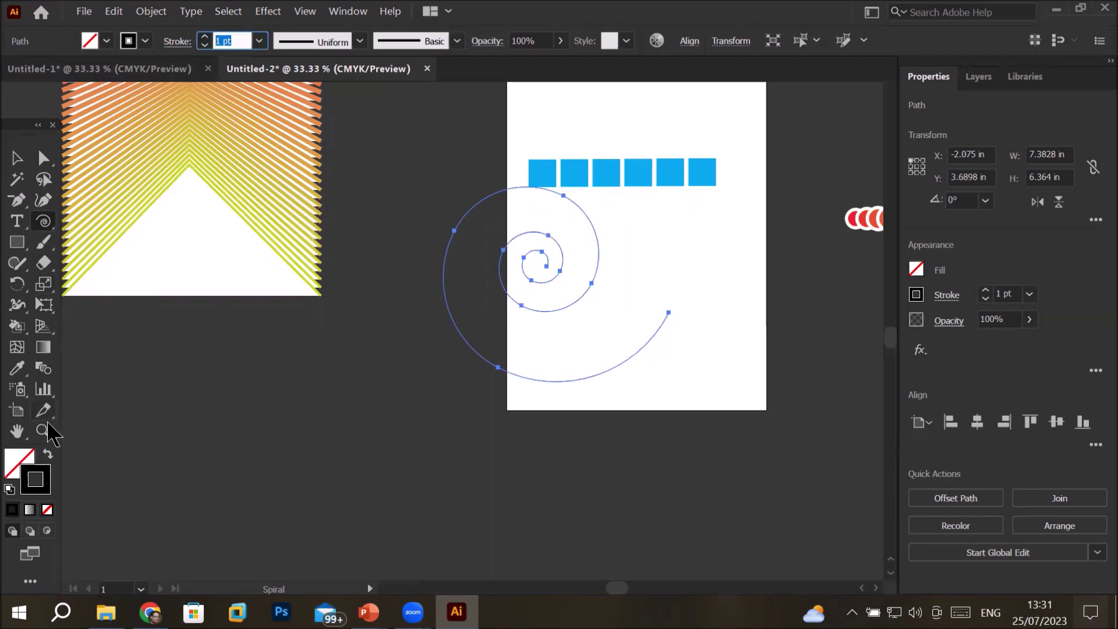
Try white and black fills on the spiral and return it to no fill
left_click(9, 489)
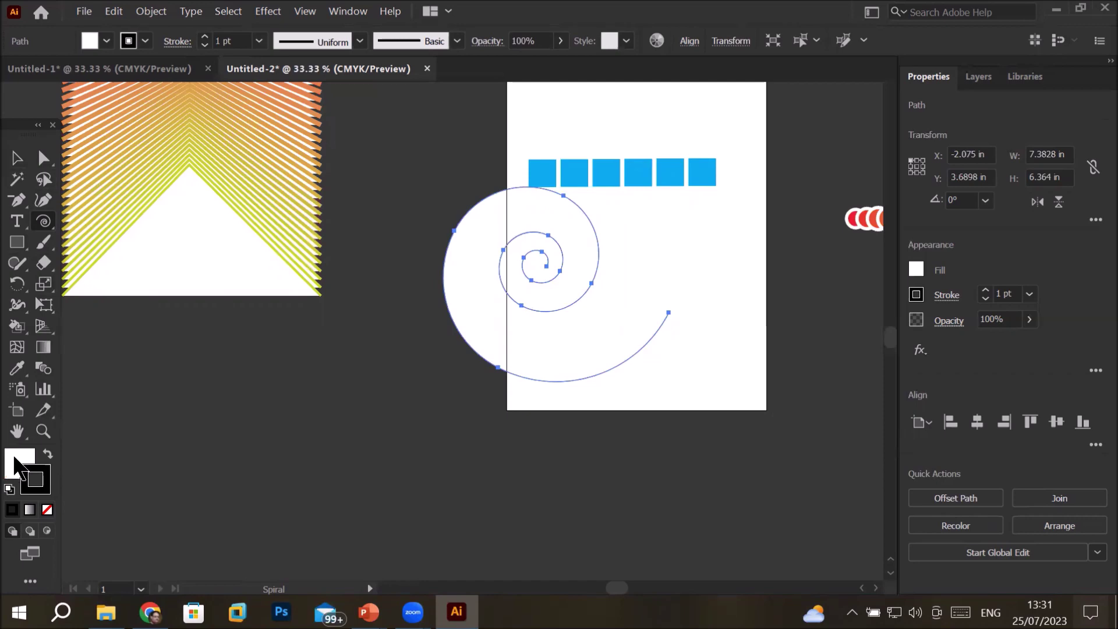
left_click(15, 462)
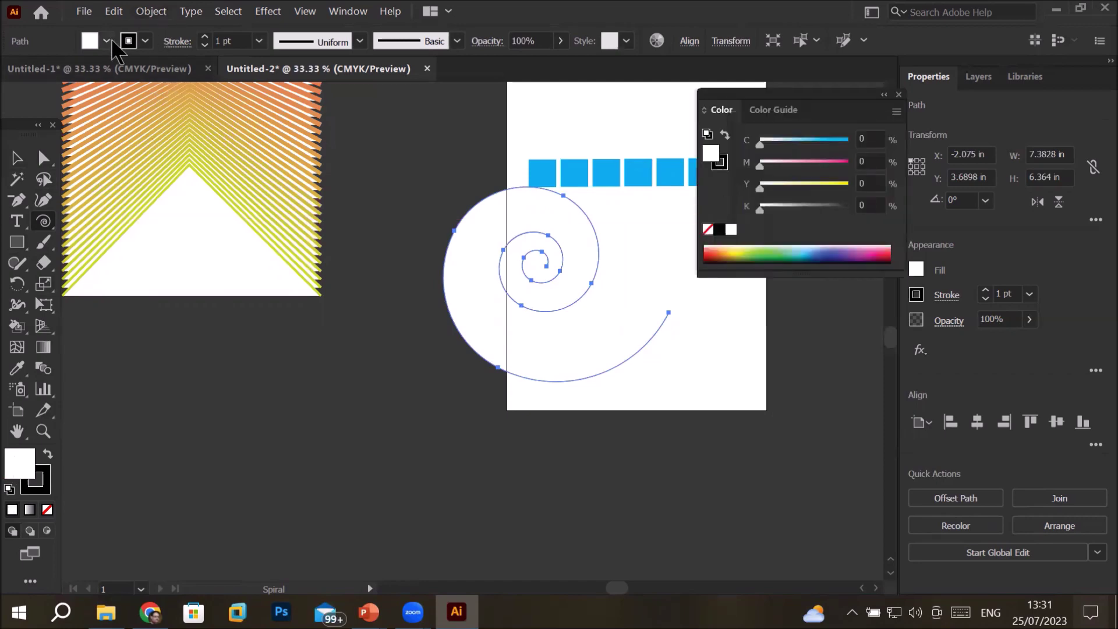
left_click(708, 229)
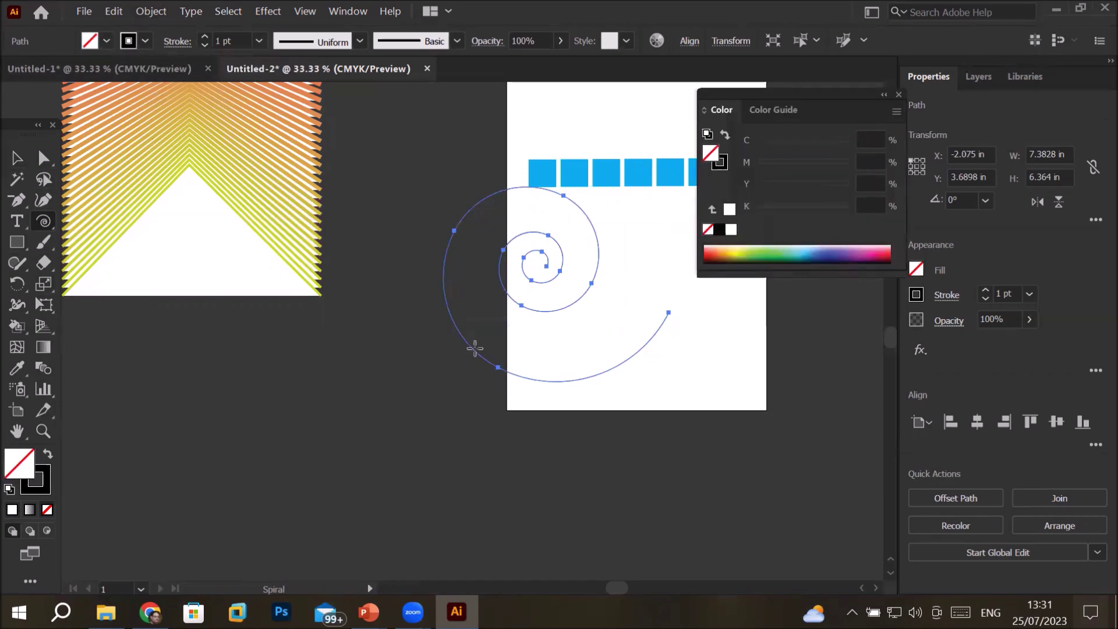
left_click(731, 230)
left_click(707, 230)
left_click(731, 230)
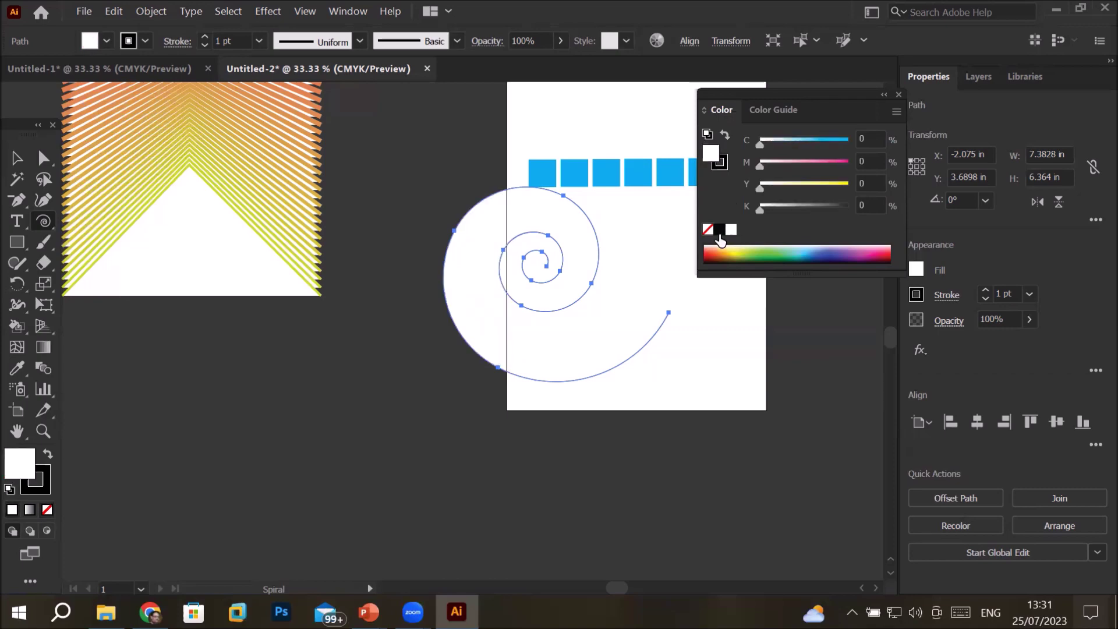
left_click(720, 232)
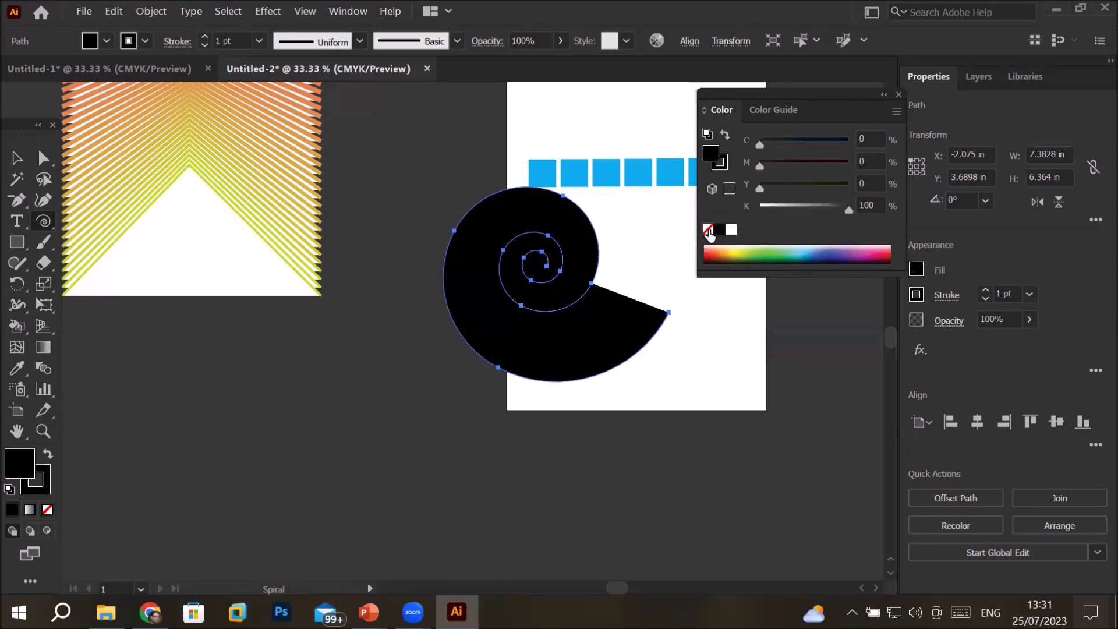
left_click(708, 231)
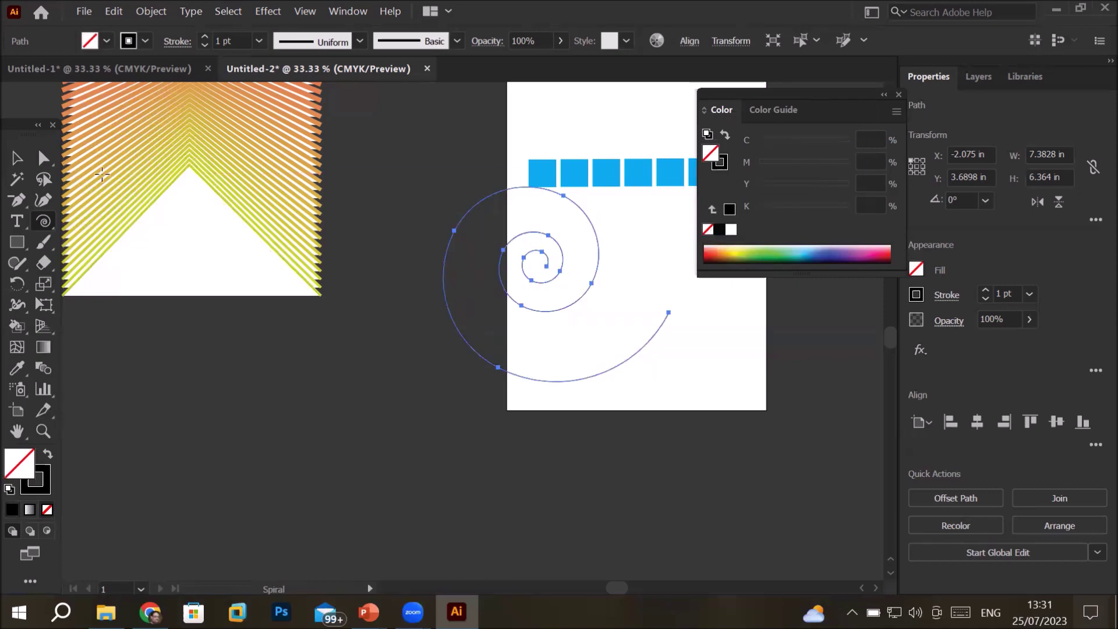
Move the spiral onto the artboard below the squares, left-aligned with them at about X 0.73 in, and collapse the floating colour settings
left_click(16, 159)
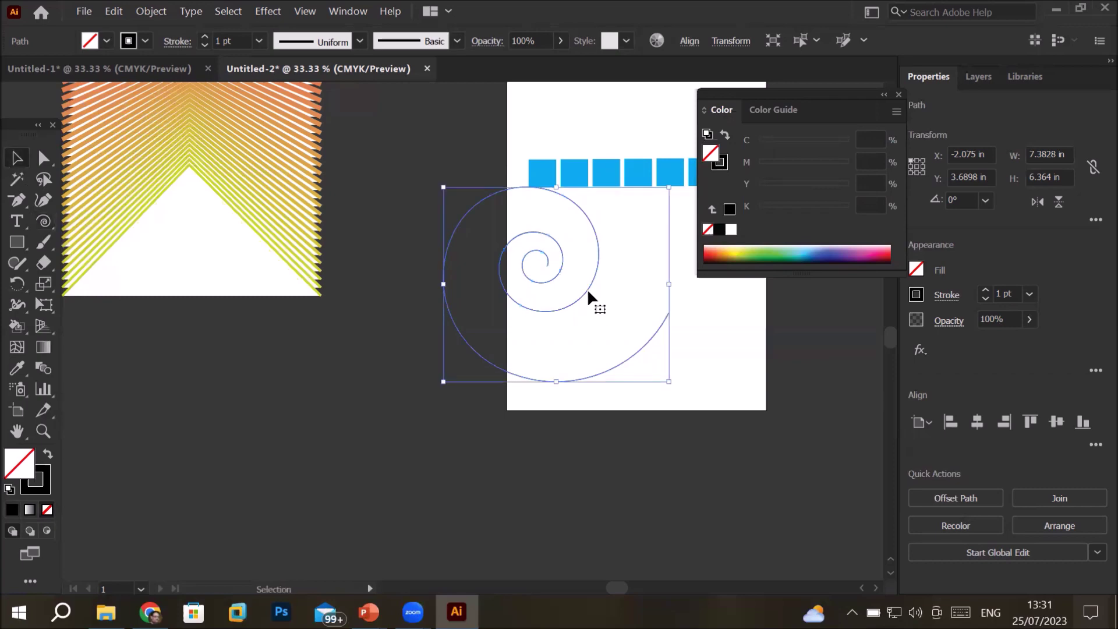
left_click_drag(575, 300, 660, 329)
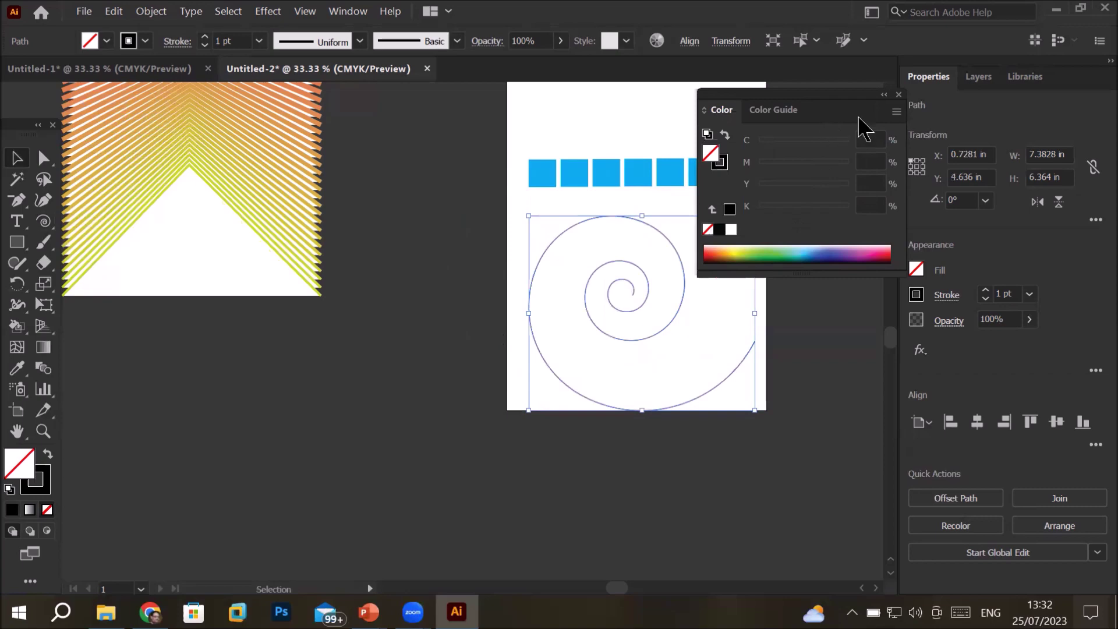
left_click(884, 94)
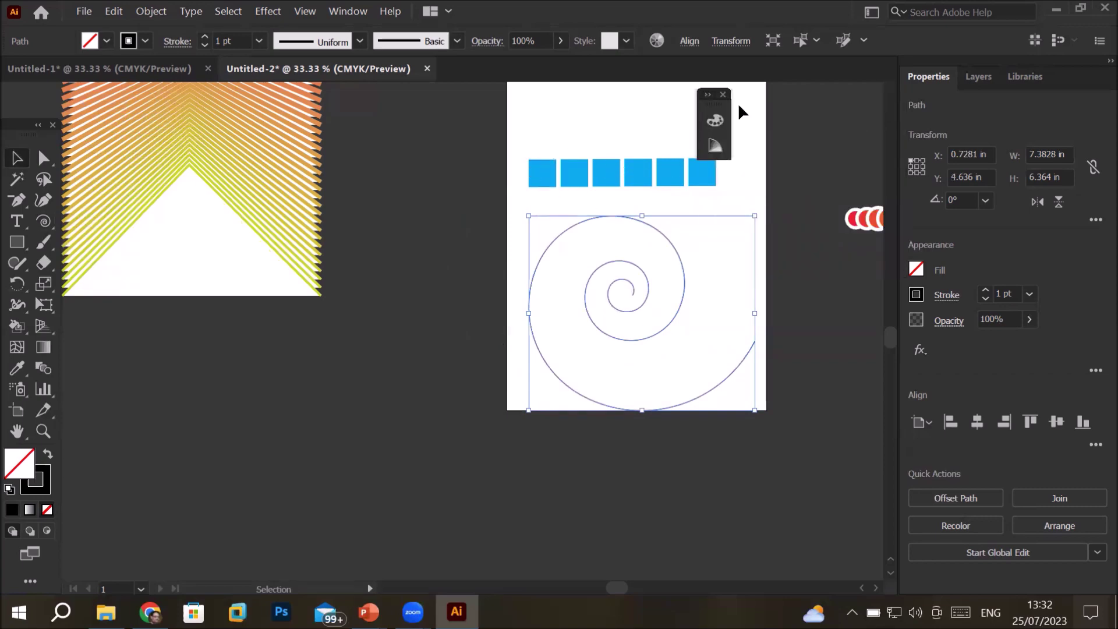
Replace the spine of the blue squares' blend with the spiral path and close the floating colour settings
left_click(724, 94)
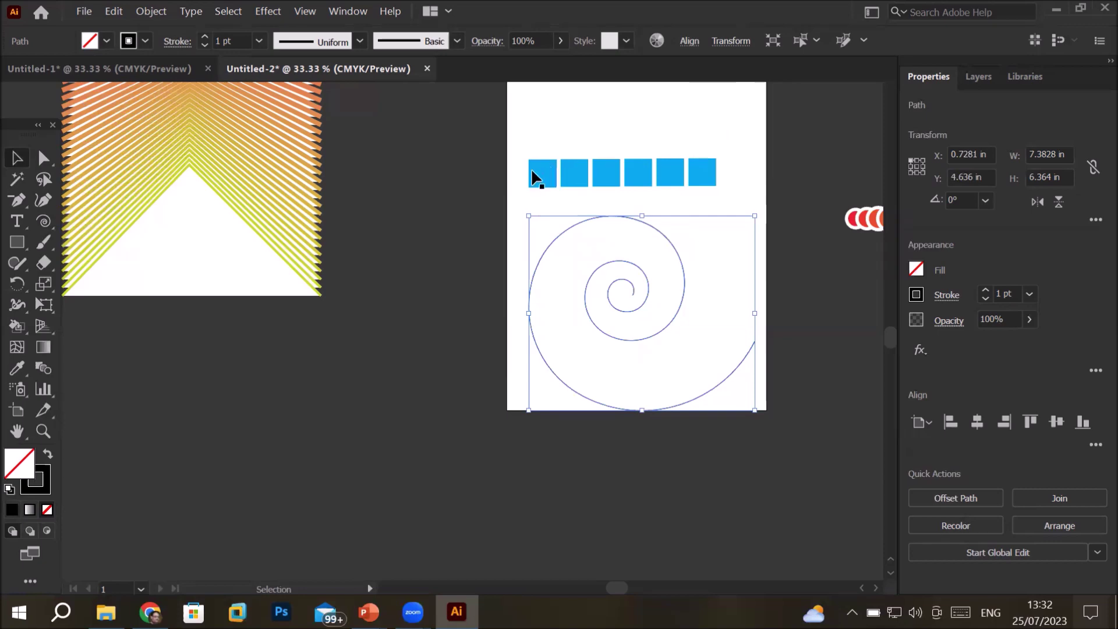
left_click(708, 175)
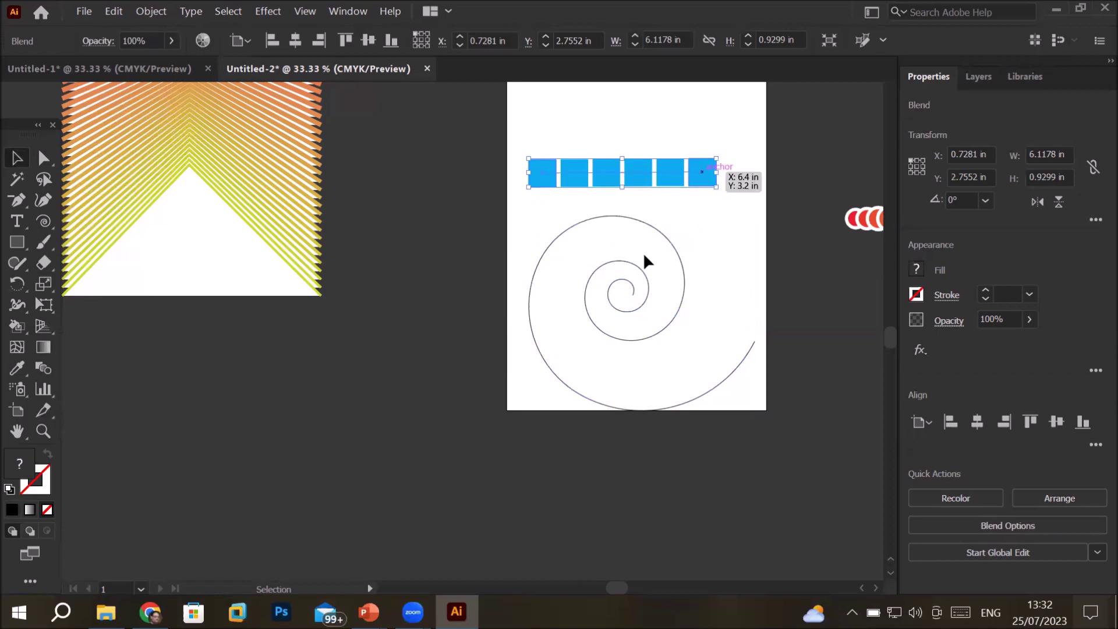
left_click(640, 267, "shift")
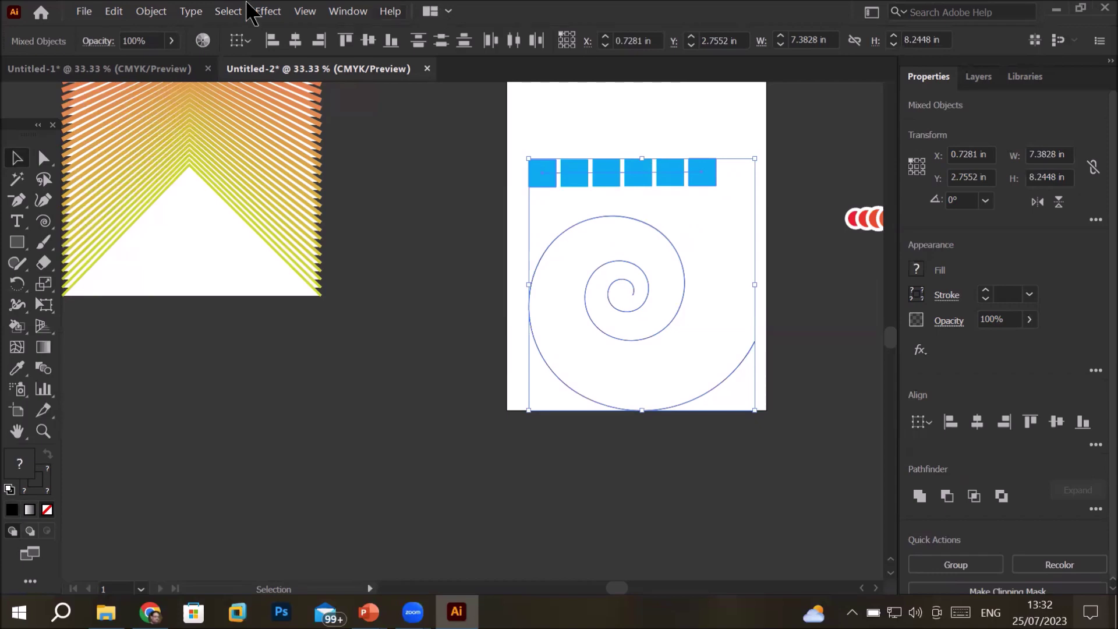
left_click(161, 12)
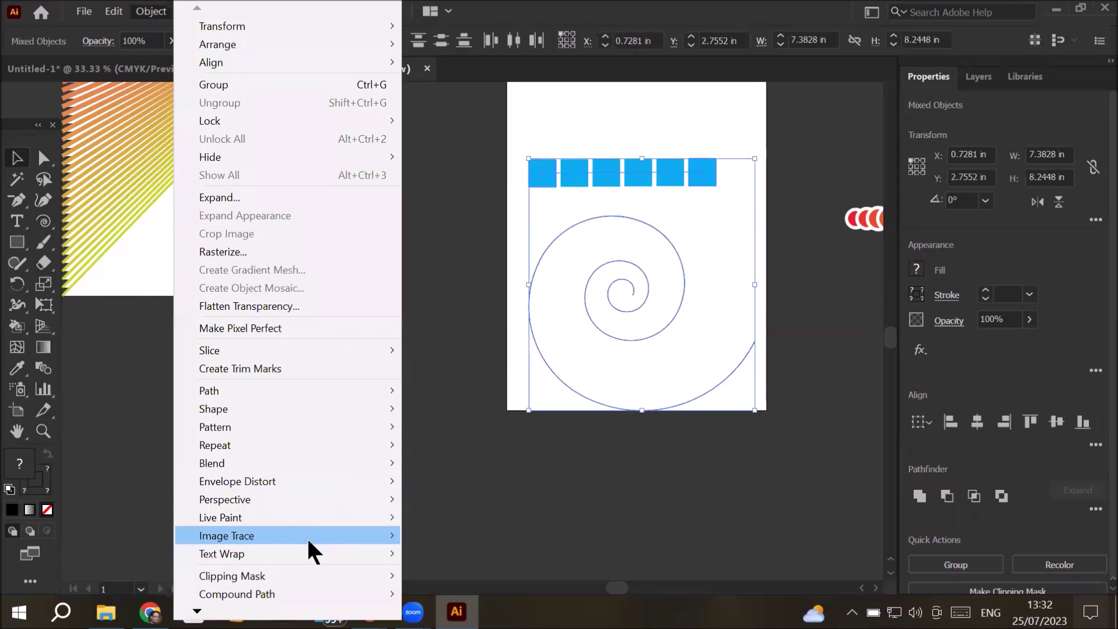
mouse_move(327, 460)
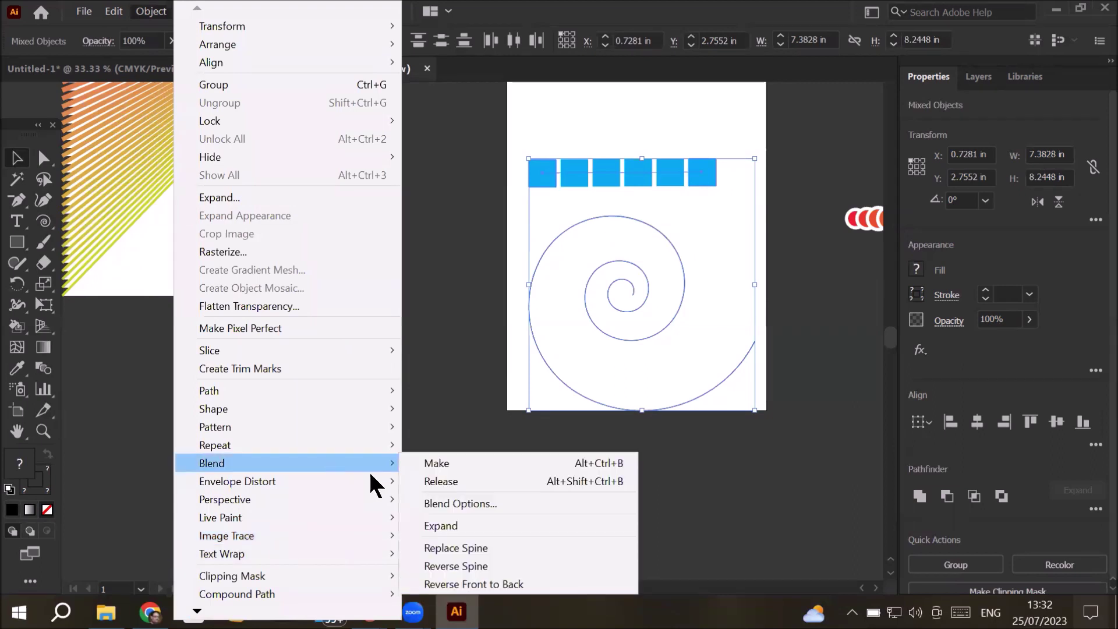
left_click(522, 548)
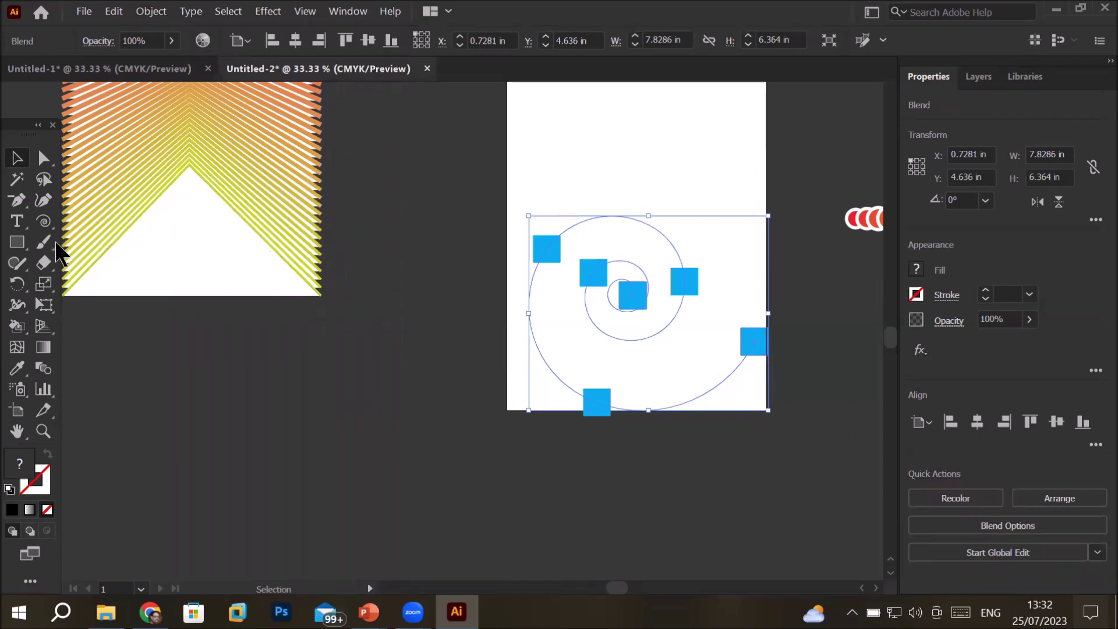
Try different numbers of specified steps for the spiral blend and set it to 17
left_click(43, 372)
double_click(45, 382)
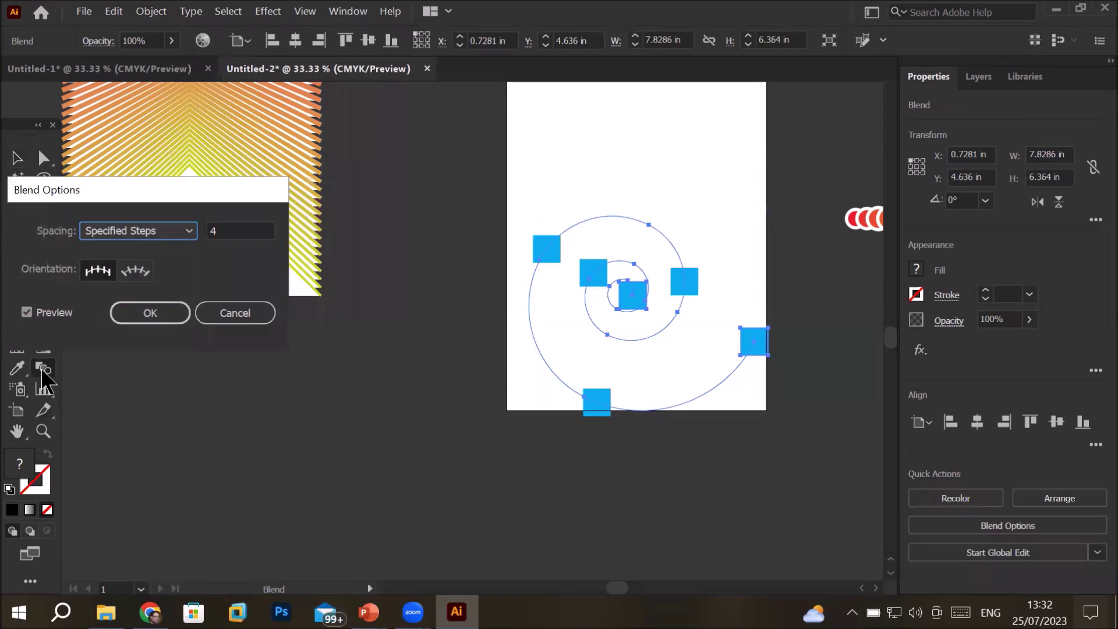
left_click(233, 231)
key("Up")
key("Up")
key("Up")
key("Up")
key("Up")
key("Up")
key("Up")
key("Up")
key("Up")
key("Up")
key("Up")
key("Up")
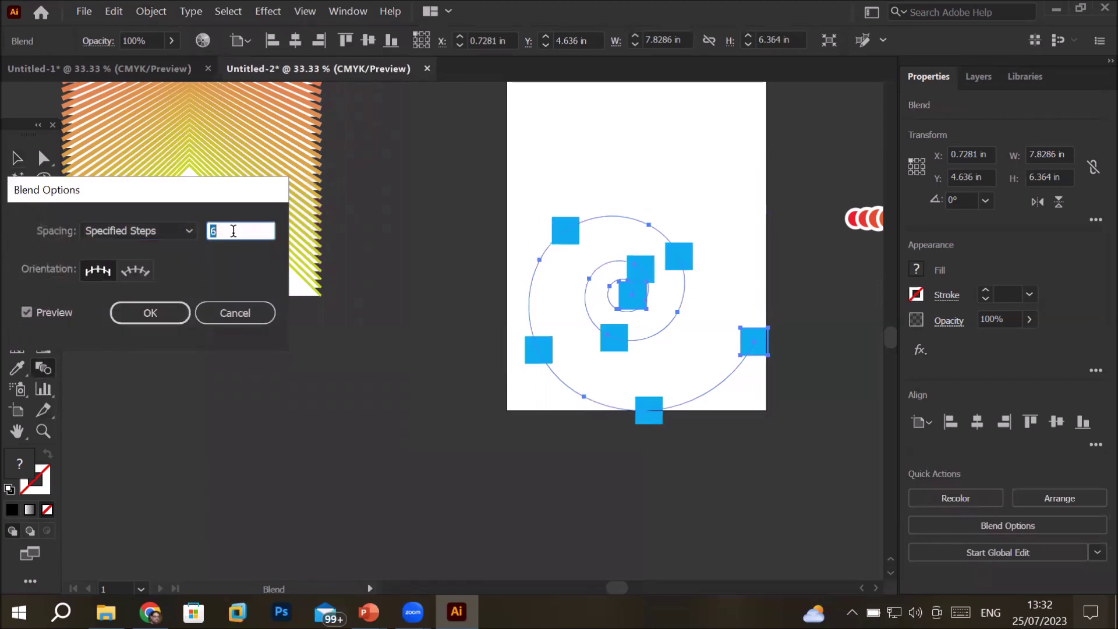
key("Up")
key("Up")
key("Up")
key("Up")
key("Up")
key("Up")
key("Up")
key("Up")
key("Up")
key("Up")
key("Up")
key("Up")
key("Up")
key("Up")
key("Up")
key("Up")
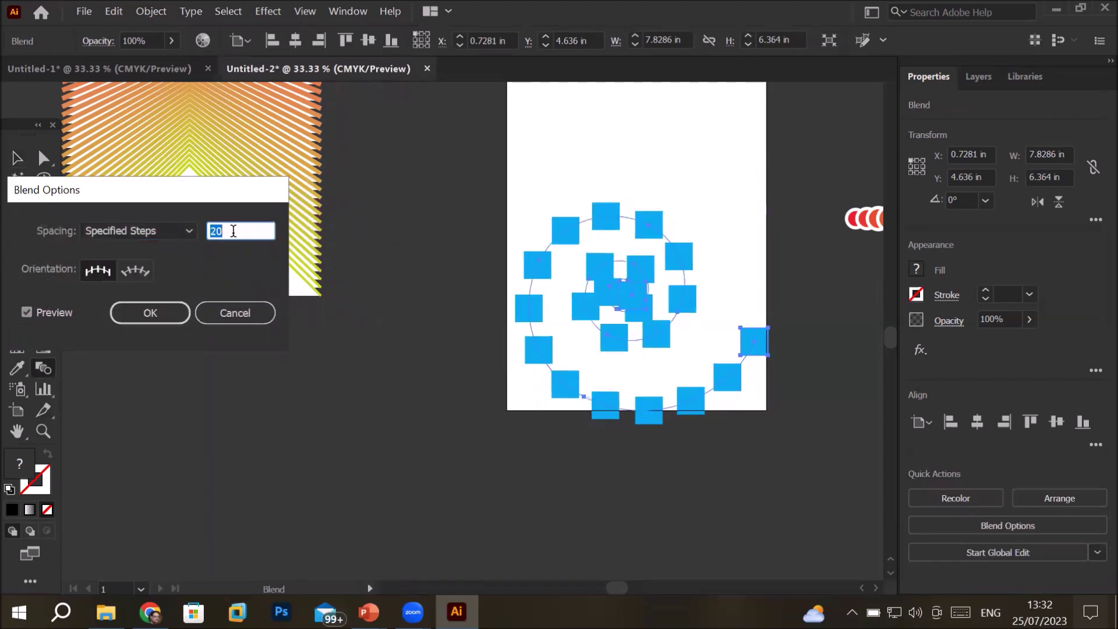
key("Up")
key("Up")
key("Up")
key("Up")
key("Up")
key("Up")
key("Up")
key("Up")
key("Up")
key("Up")
key("Up")
key("Up")
key("Up")
key("Up")
key("Up")
key("Up")
key("Up")
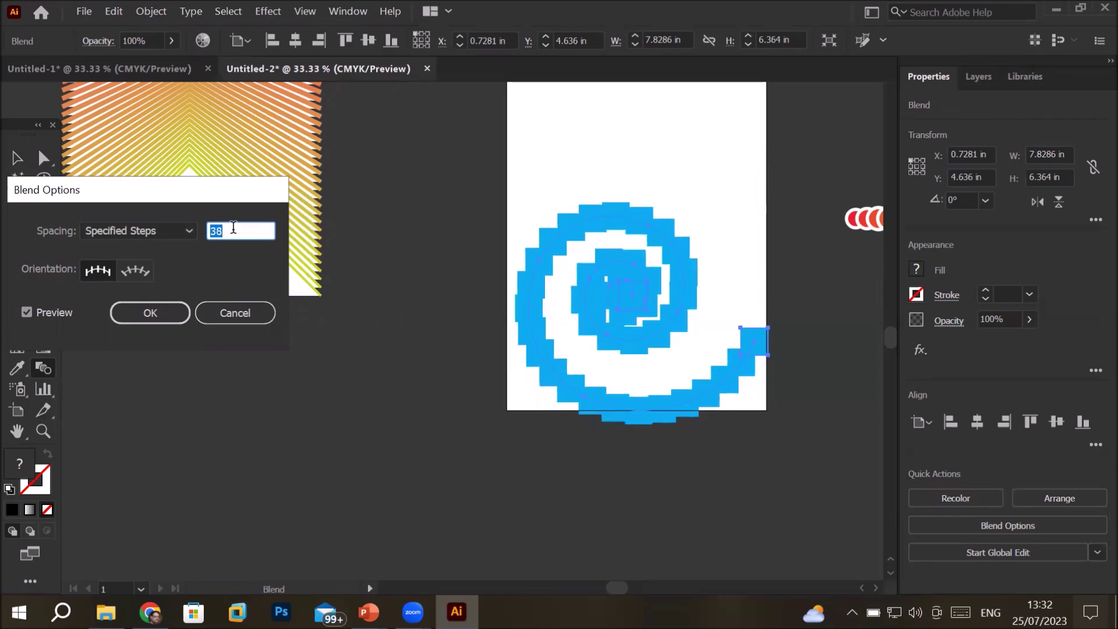
key("Down")
key("Down")
key("Down")
key("Down")
key("Down")
key("Down")
key("Down")
key("Down")
key("Down")
key("Down")
key("Down")
key("Down")
key("Down")
key("Down")
key("Down")
key("Down")
key("Down")
key("Down")
key("Down")
key("Down")
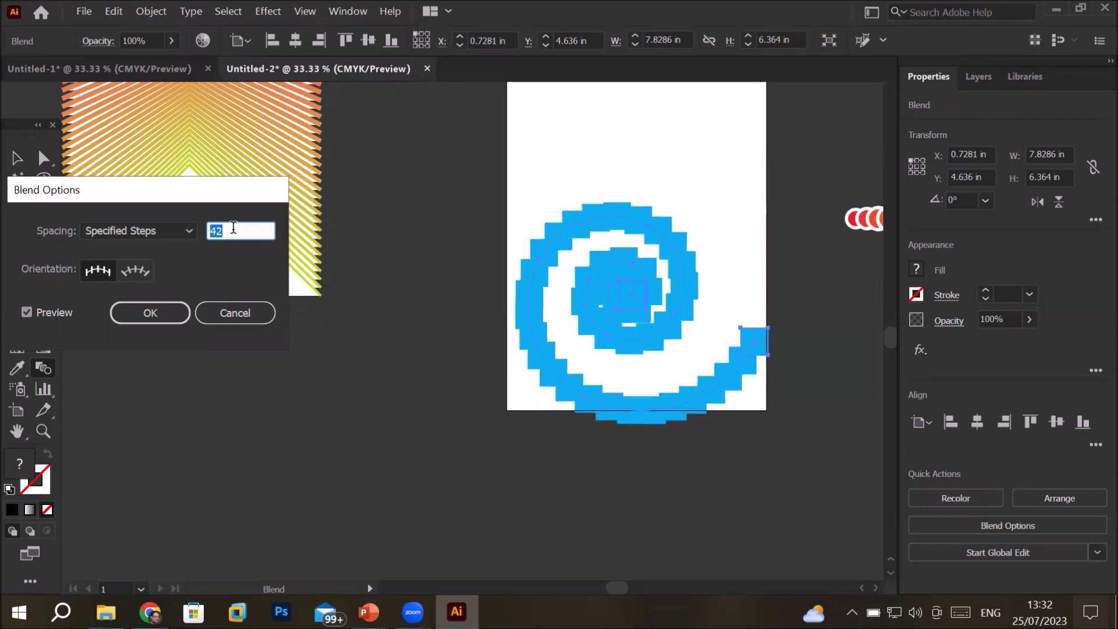
key("Down")
key("Down")
key("Down")
key("Down")
key("Down")
key("Down")
key("Down")
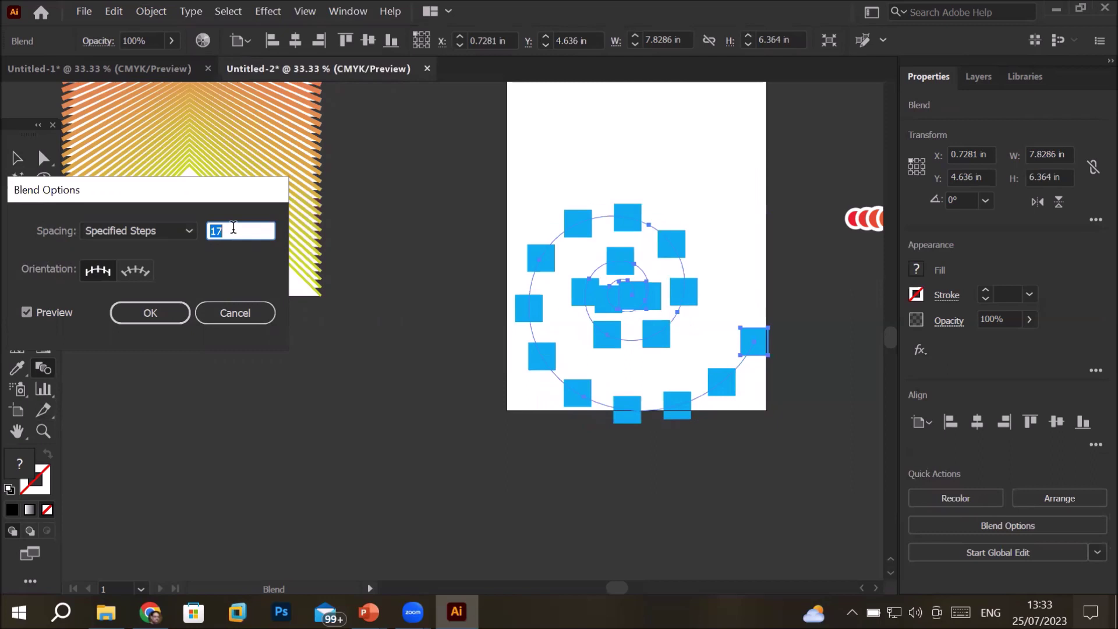
left_click(161, 315)
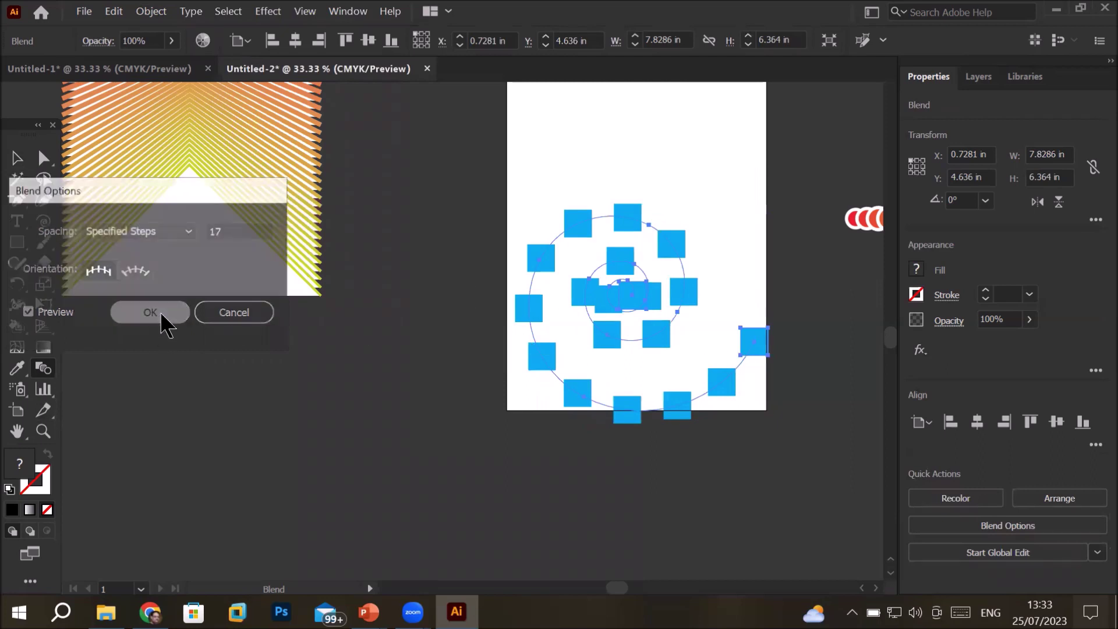
Try moving only the blend's outer end square down to about X 7.89 in, Y 9.73 in, and undo the move
key("a")
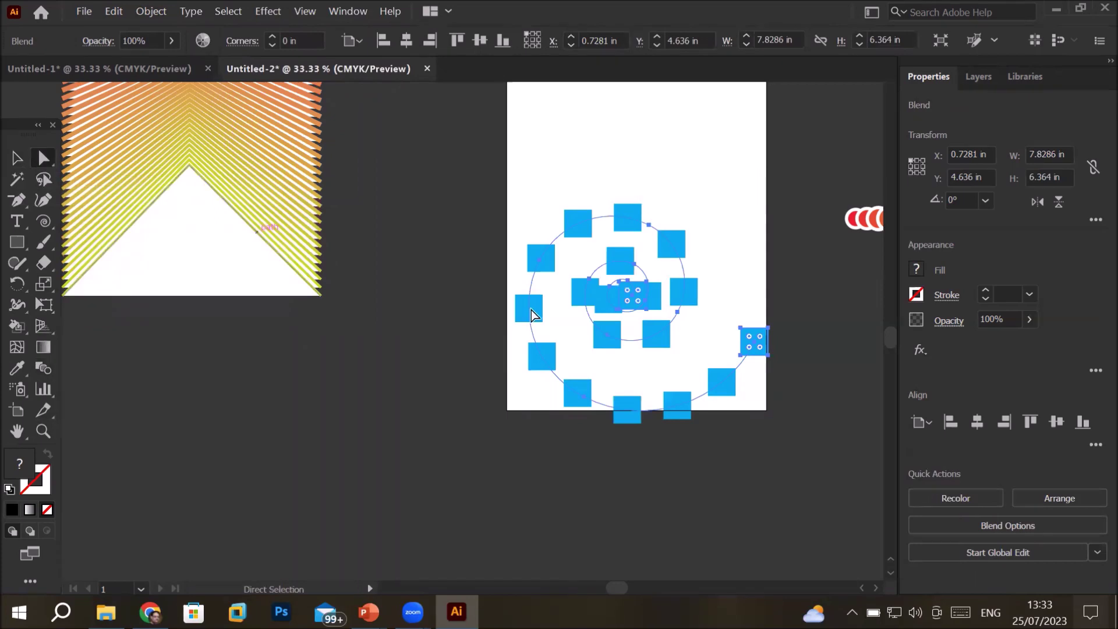
left_click(752, 322)
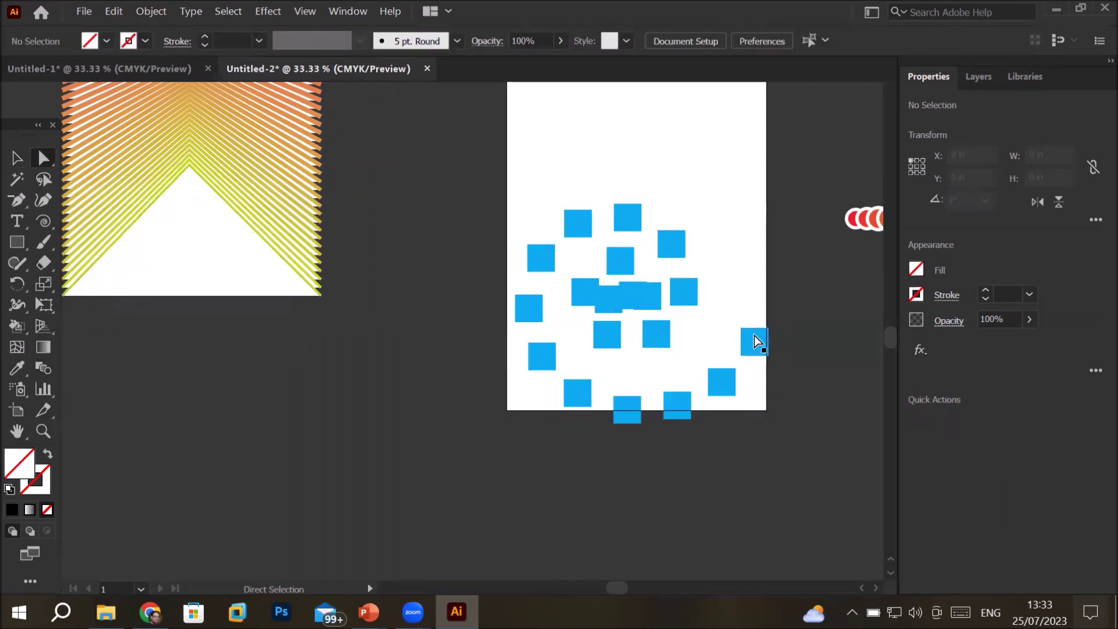
left_click(754, 336)
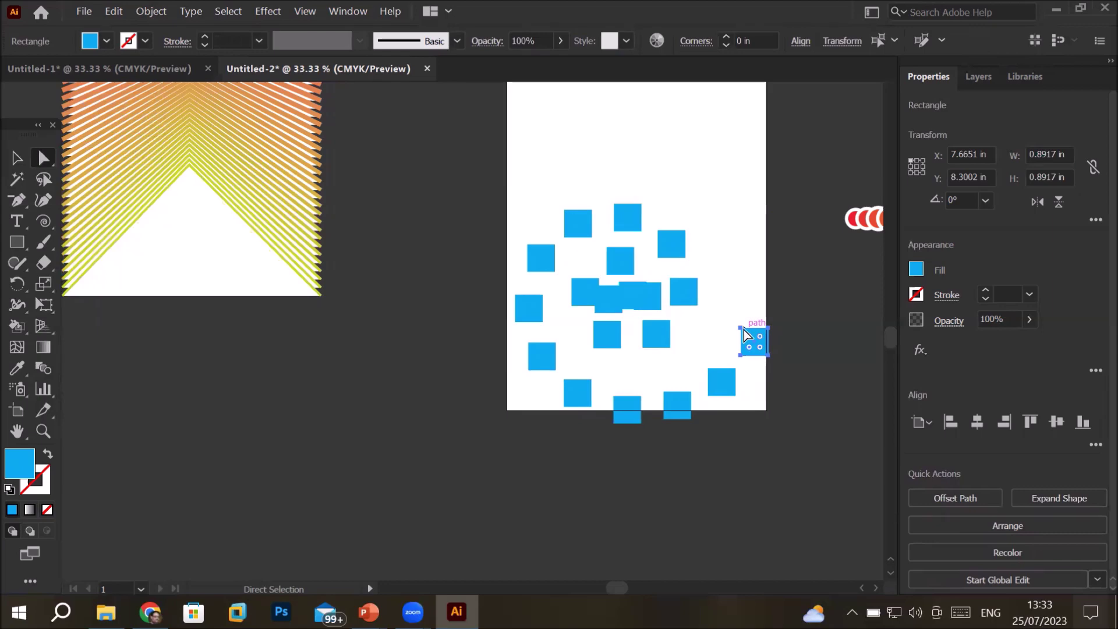
left_click_drag(746, 333, 757, 385)
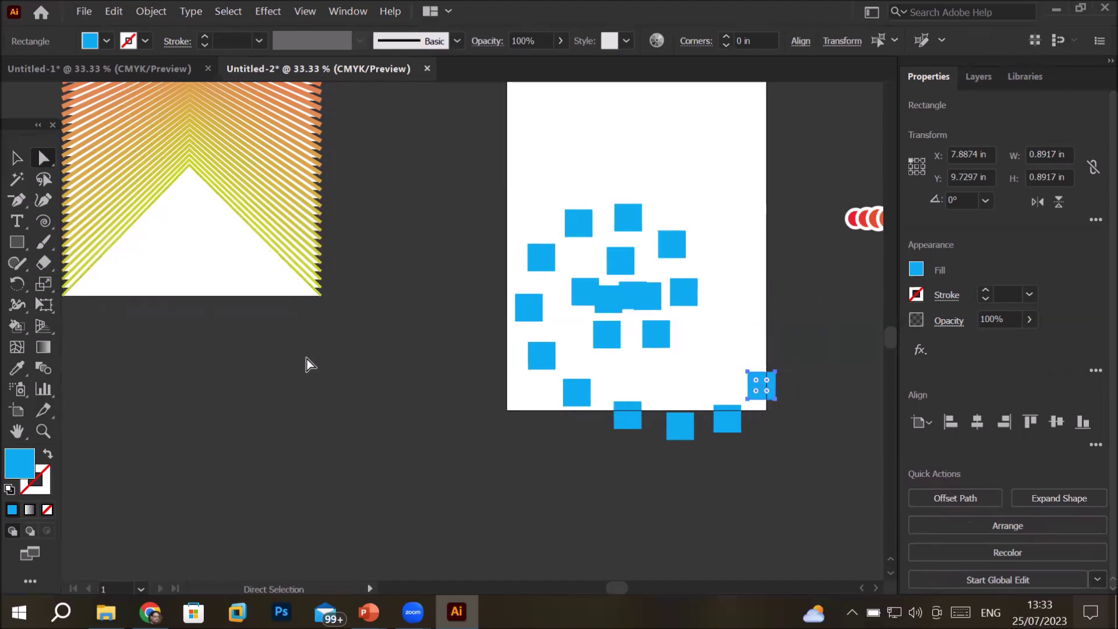
key("ctrl+z")
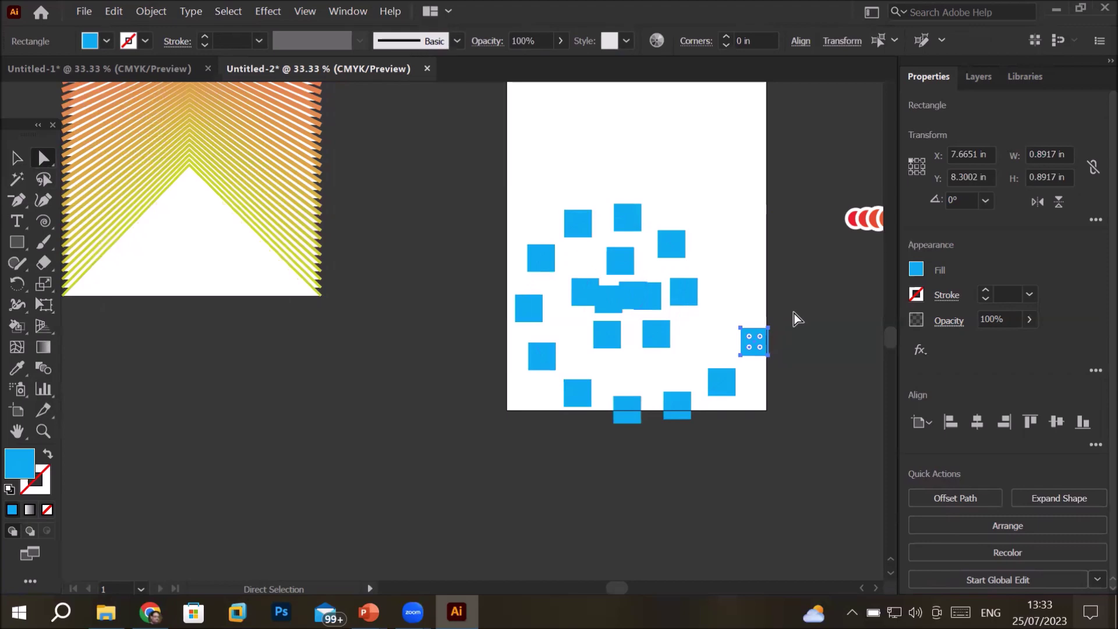
Try rounding the corners of the outer end square, with a radius of about 0.41 in on its upper-right corner
scroll(795, 314, "up", 2)
scroll(794, 318, "up", 1)
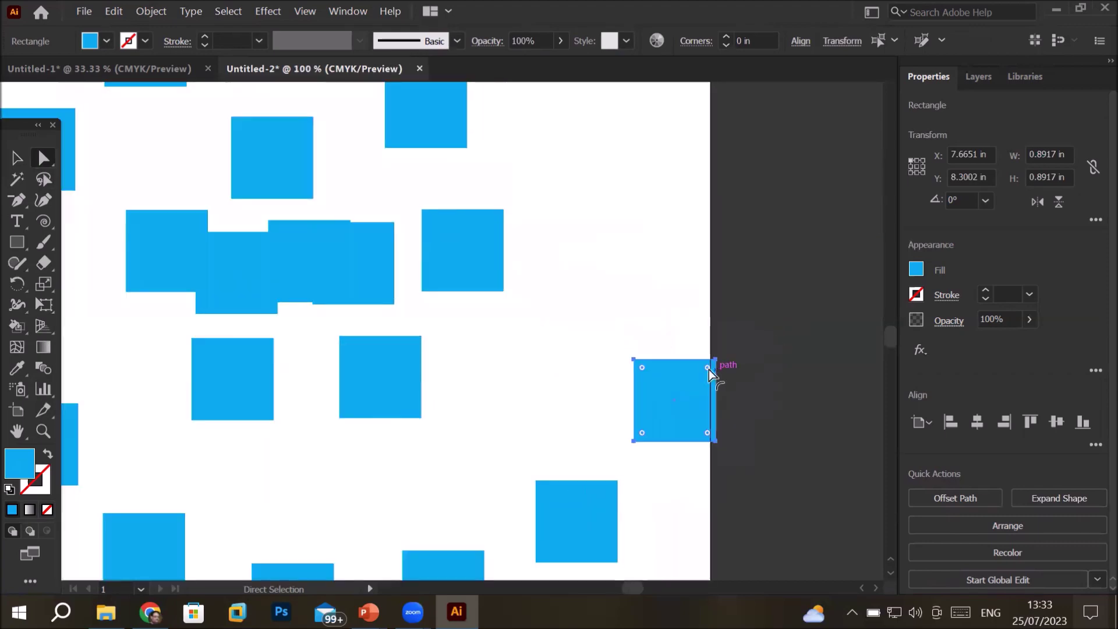
left_click_drag(706, 369, 680, 400)
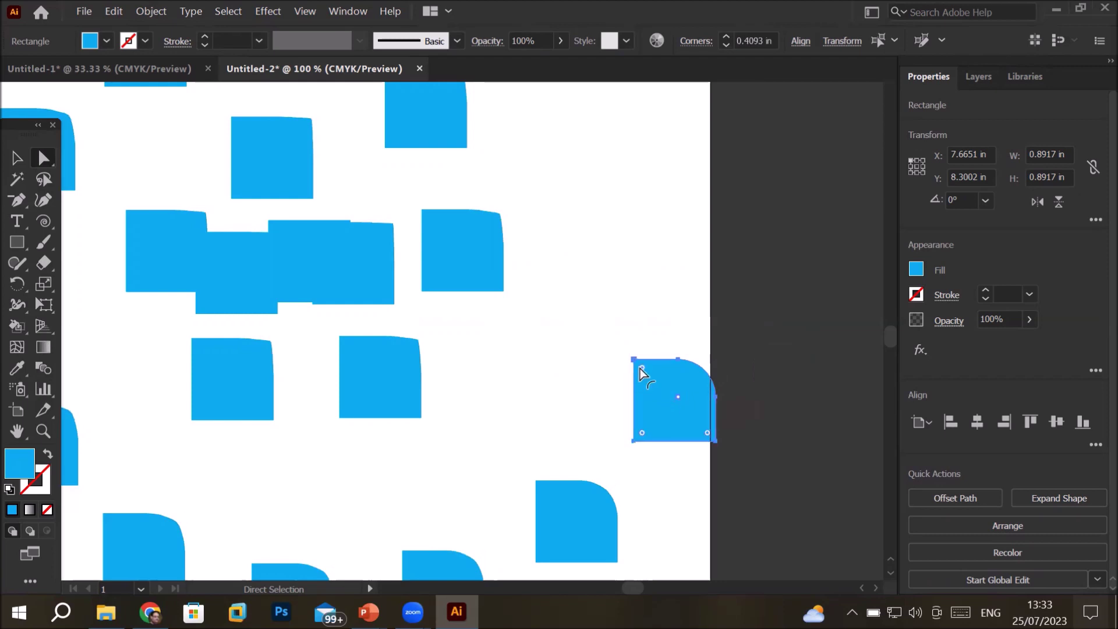
left_click_drag(645, 369, 662, 379)
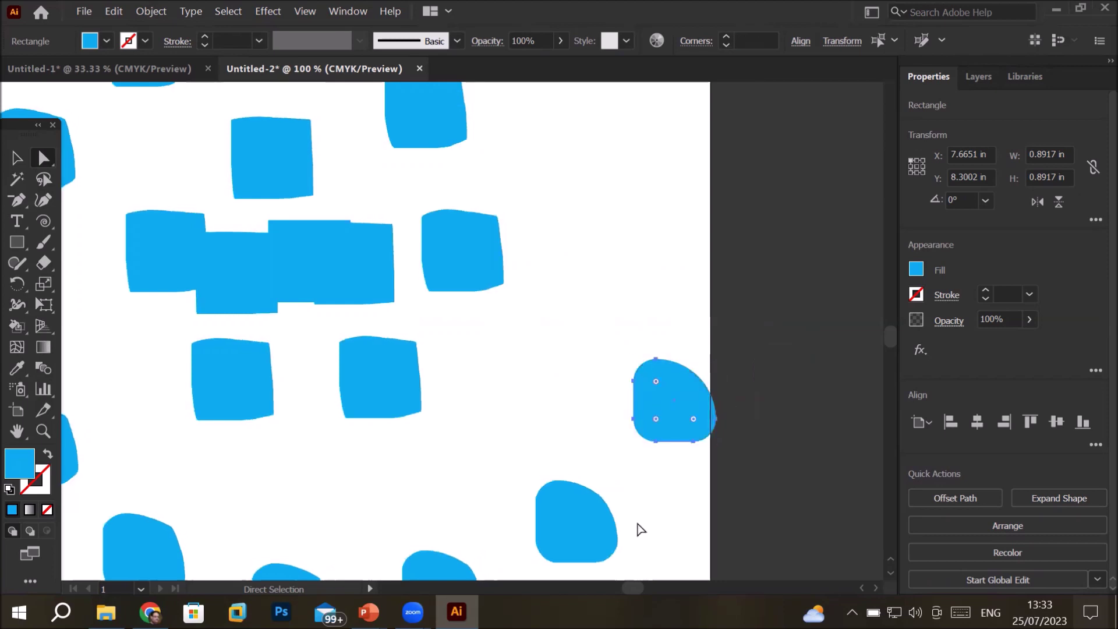
Shrink the blend's outer end square to about 0.46 in wide and high
scroll(575, 388, "down", 3)
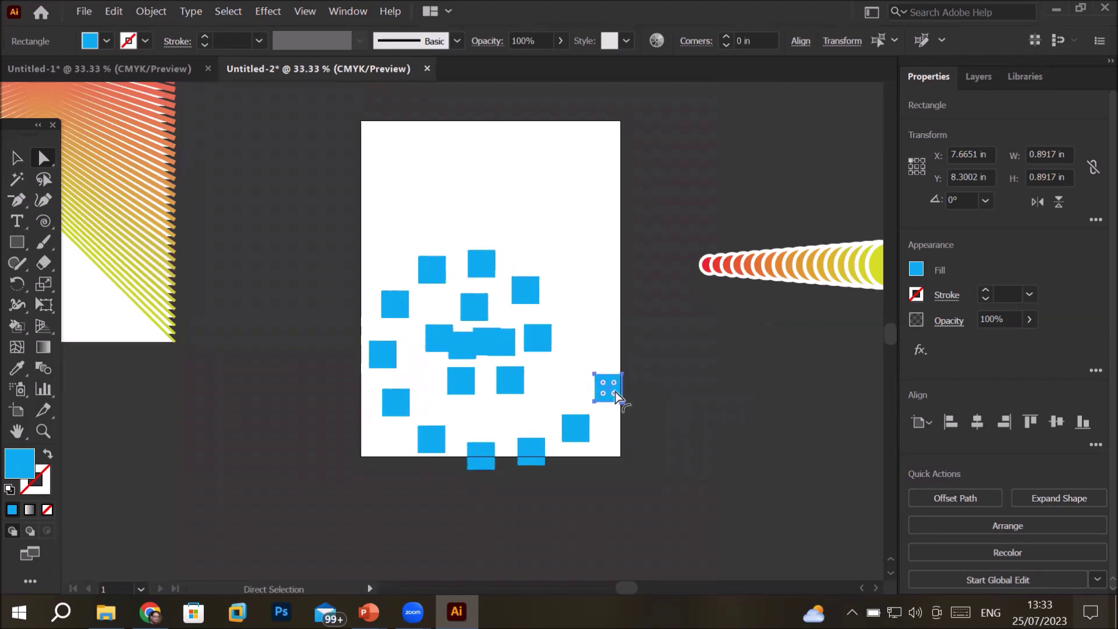
left_click(16, 158)
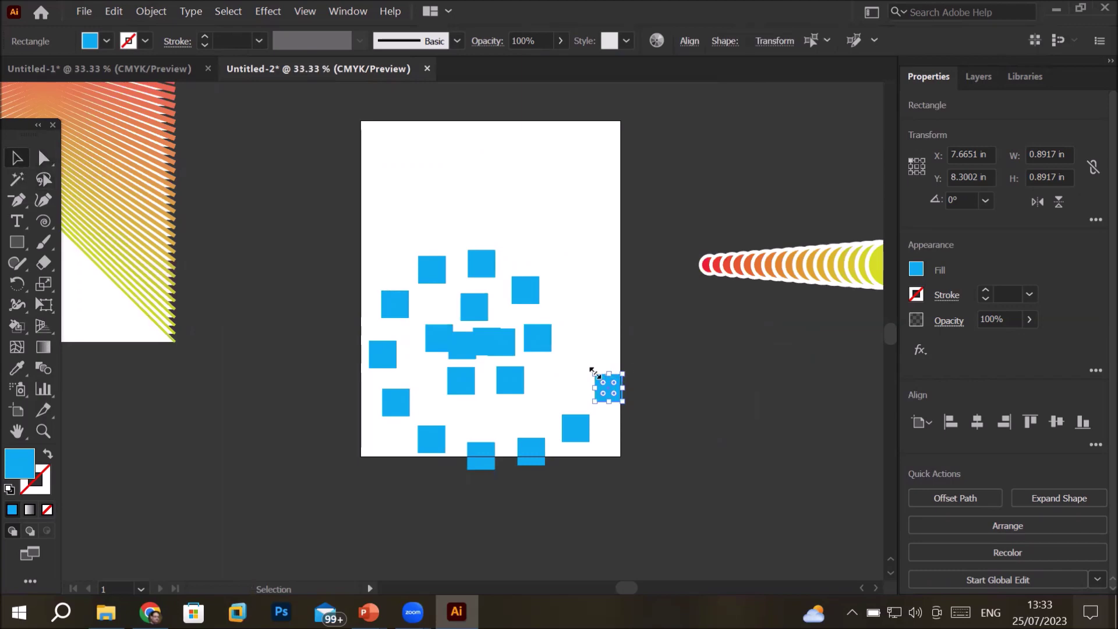
left_click_drag(595, 373, 601, 383)
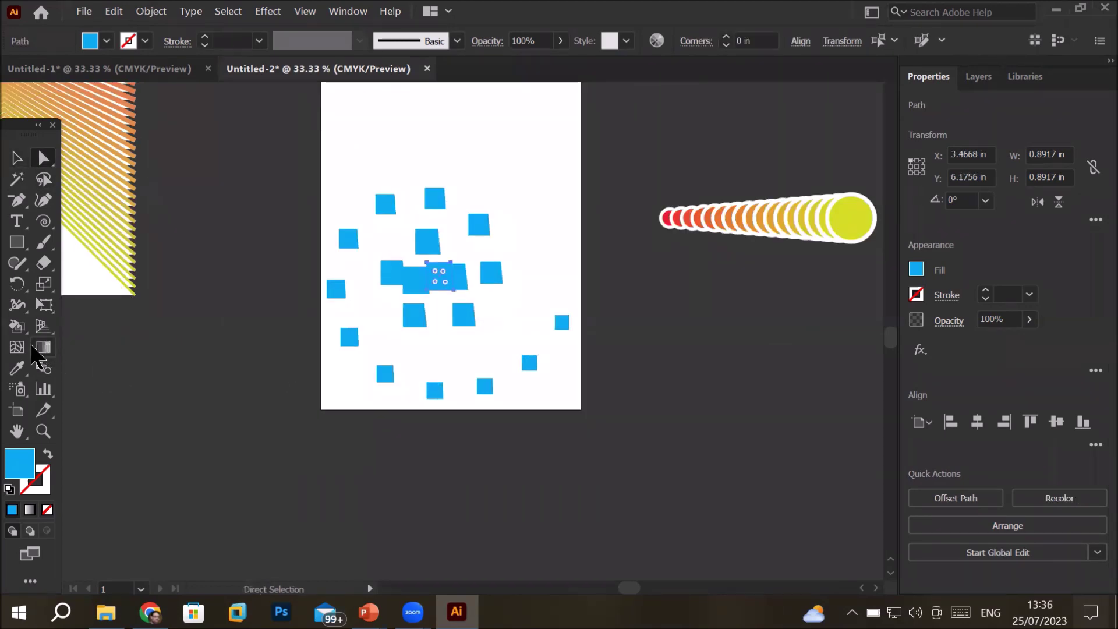
Increase the spiral blend's specified steps to 43
double_click(43, 368)
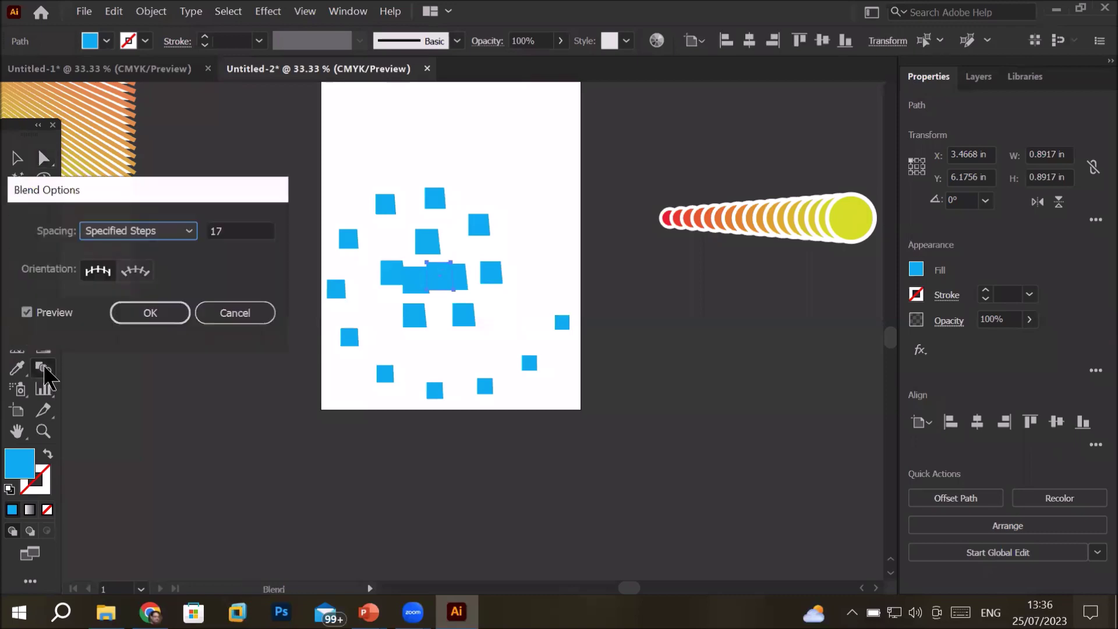
left_click(233, 233)
type("20")
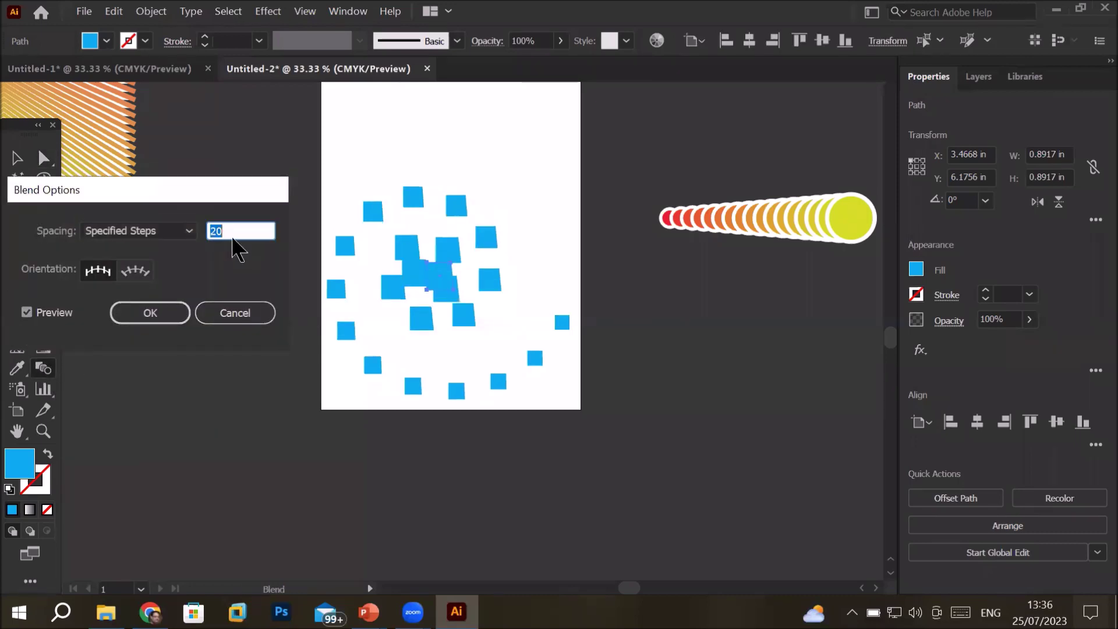
scroll(233, 245, "up", 19)
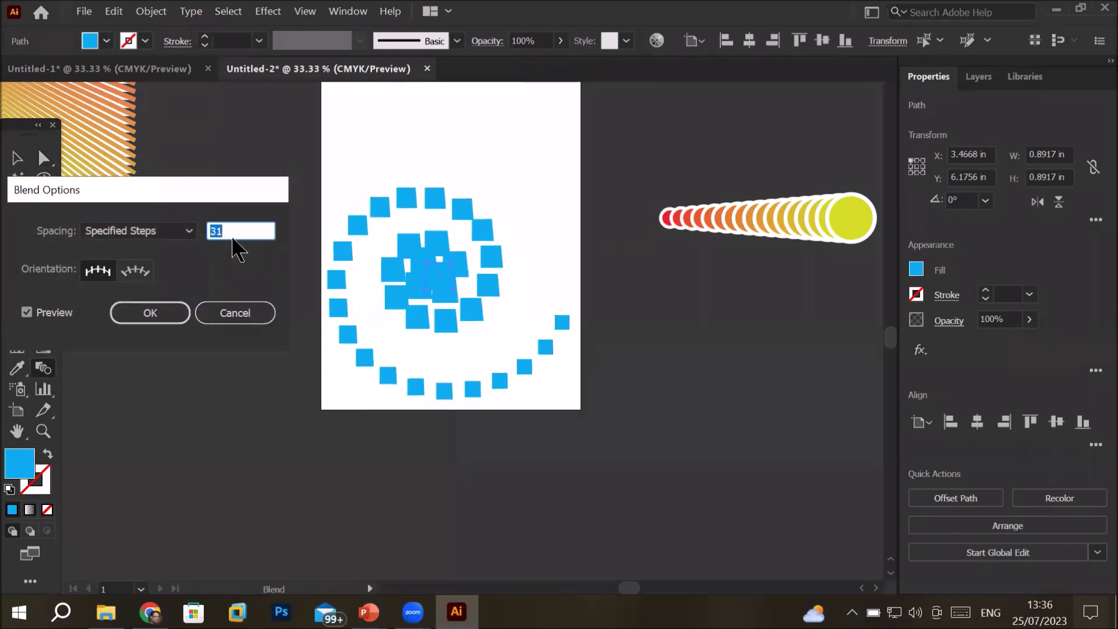
scroll(234, 240, "up", 4)
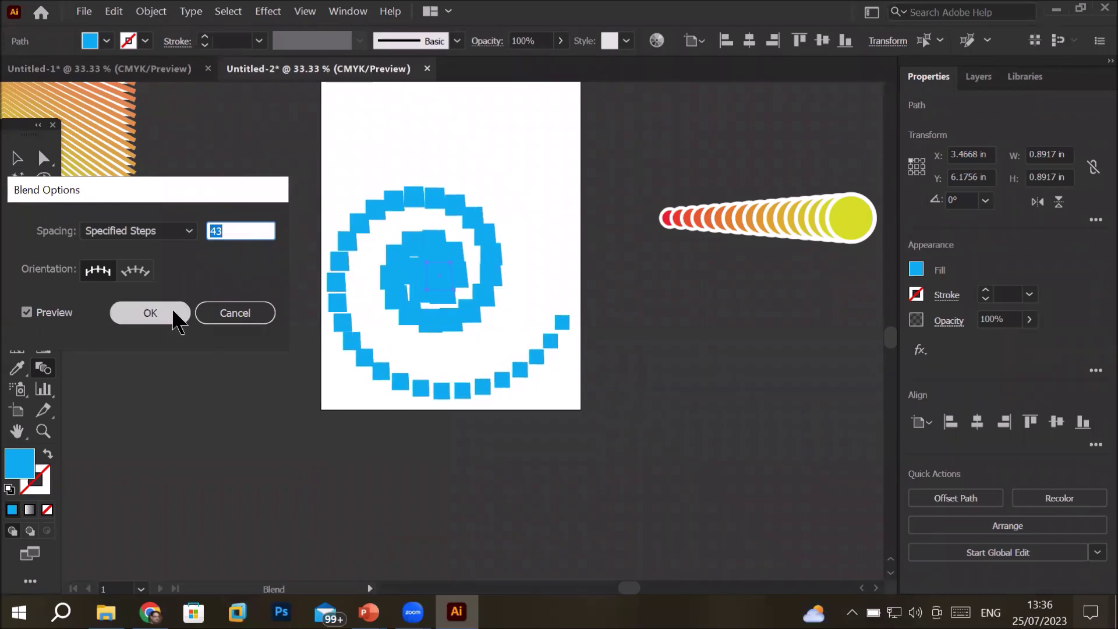
left_click(150, 313)
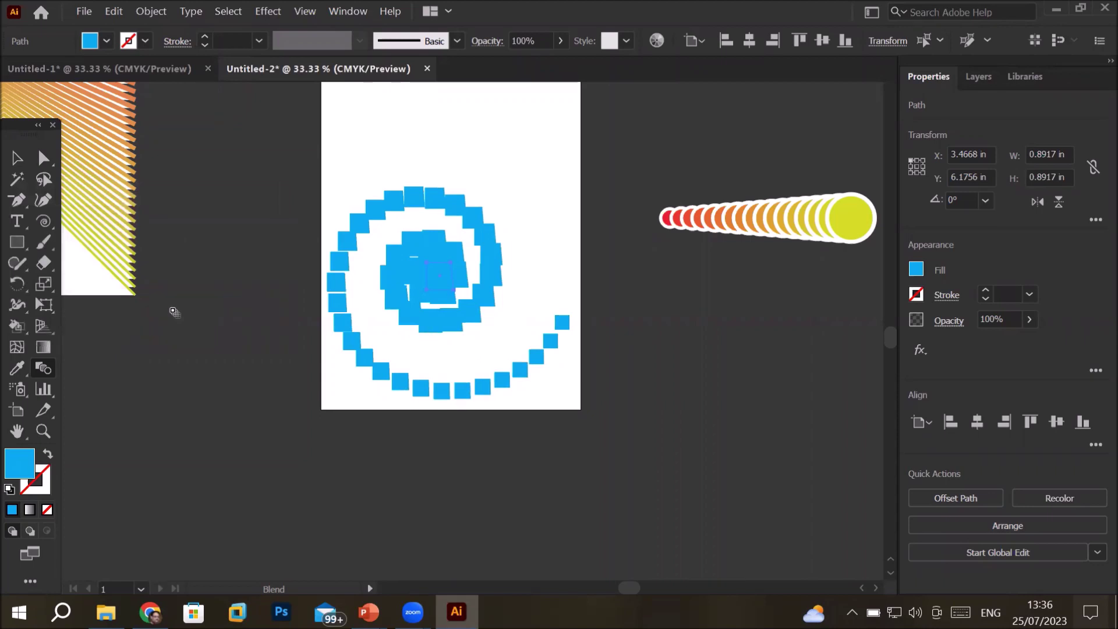
Release the spiral blend into its two end squares and the spiral path
left_click(150, 13)
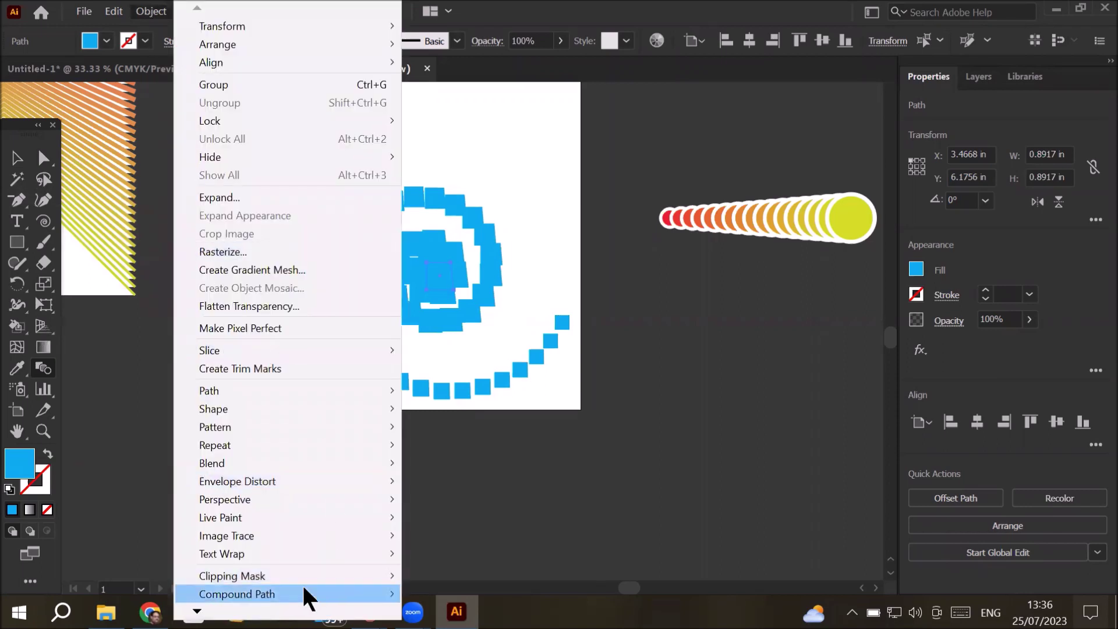
mouse_move(300, 466)
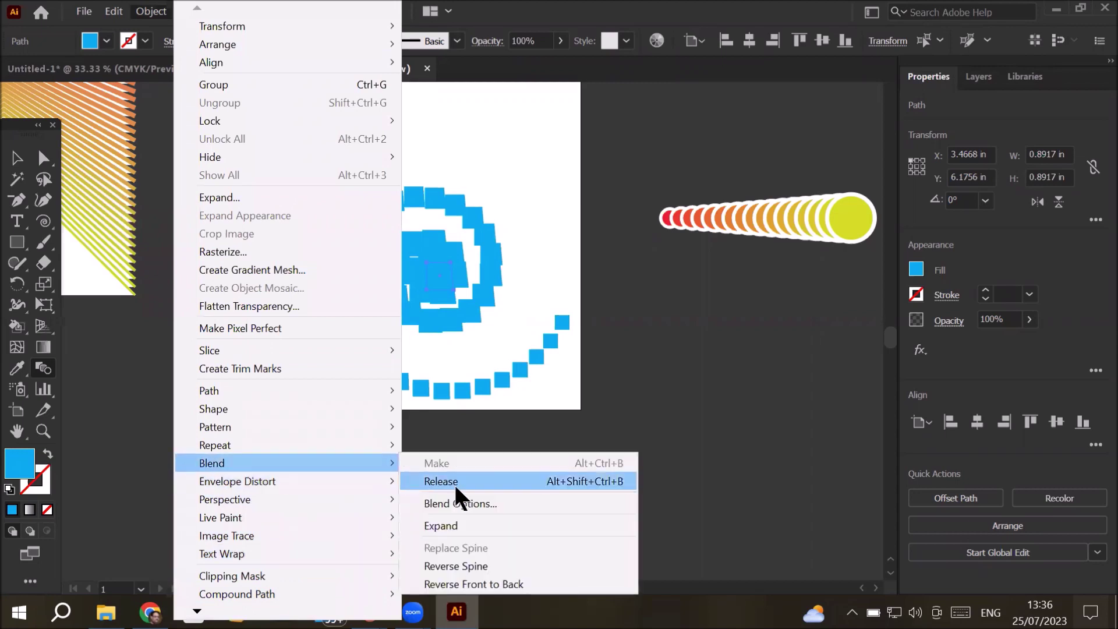
left_click(552, 484)
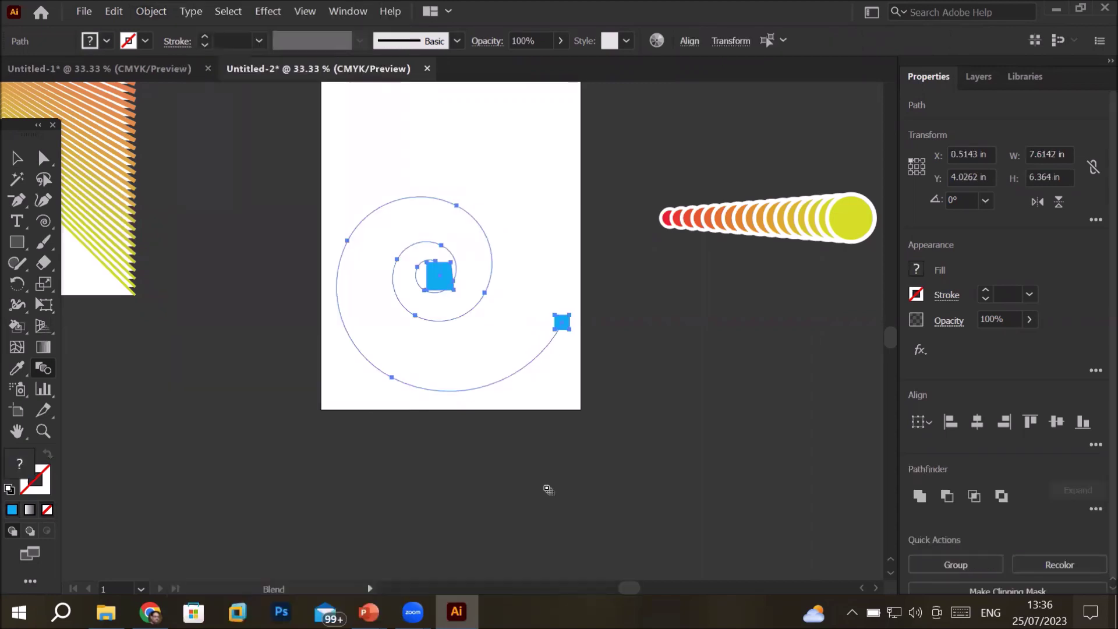
Move both end squares above the spiral, the small one to about X 6.63 in, Y 3.11 in, and delete the spiral path
left_click(17, 158)
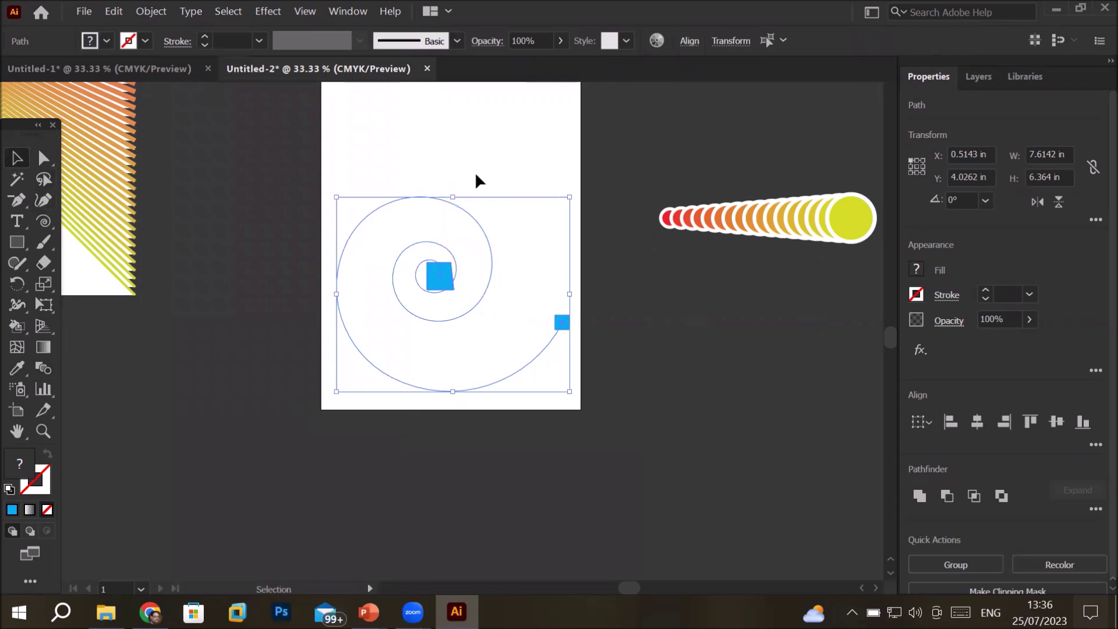
key("Delete")
left_click_drag(449, 269, 402, 162)
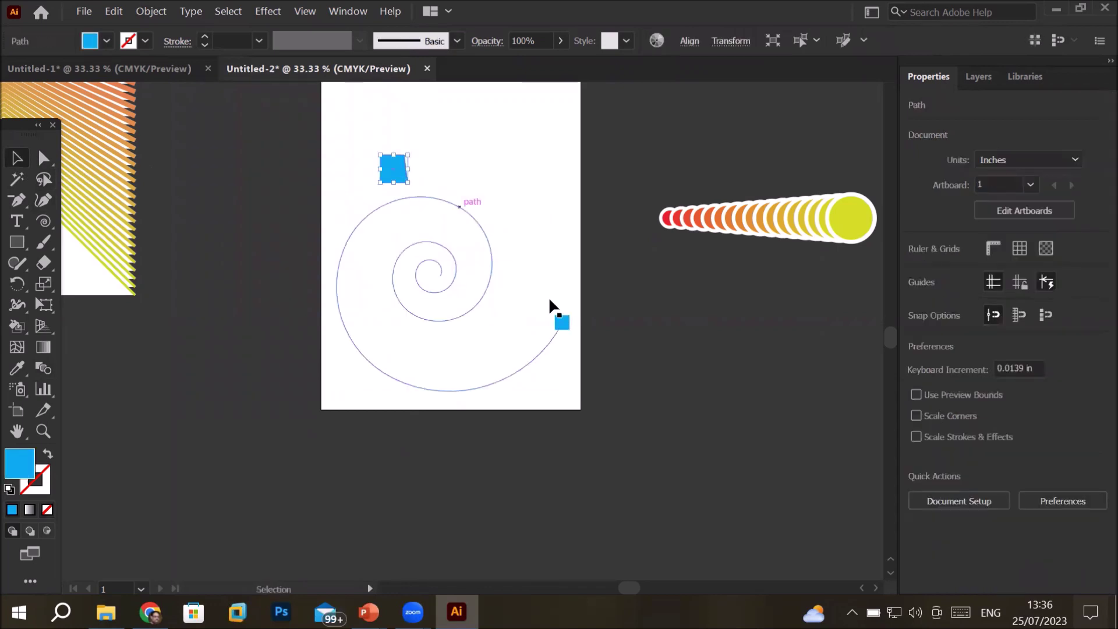
left_click_drag(570, 322, 533, 174)
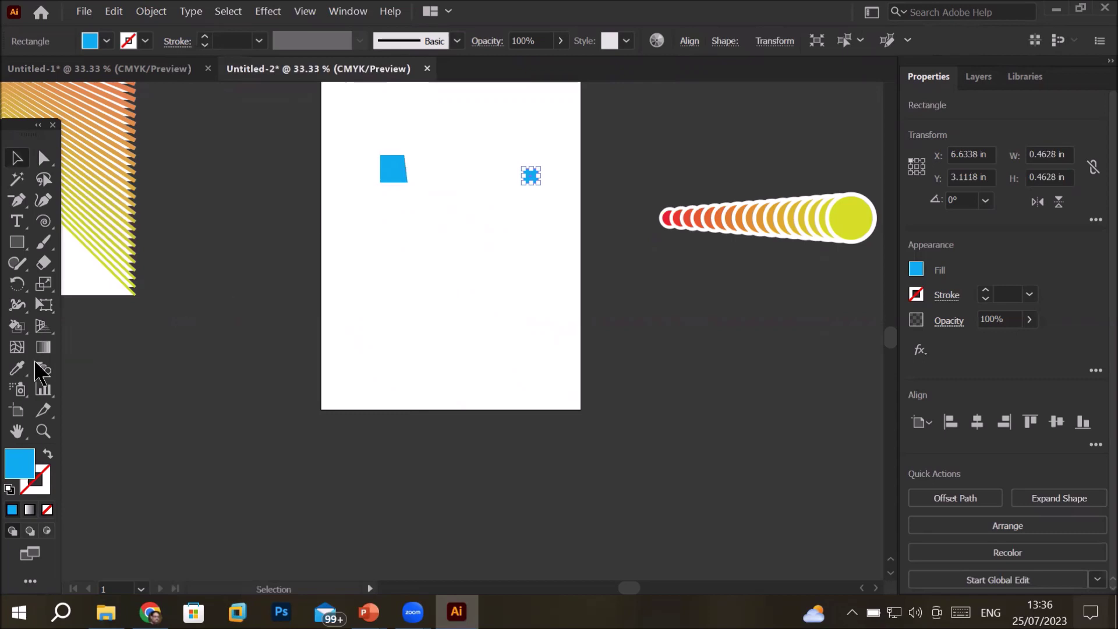
Delete the larger skewed square and place a copy of the small square at about X 2.29 in, Y 3.11 in
left_click(44, 371)
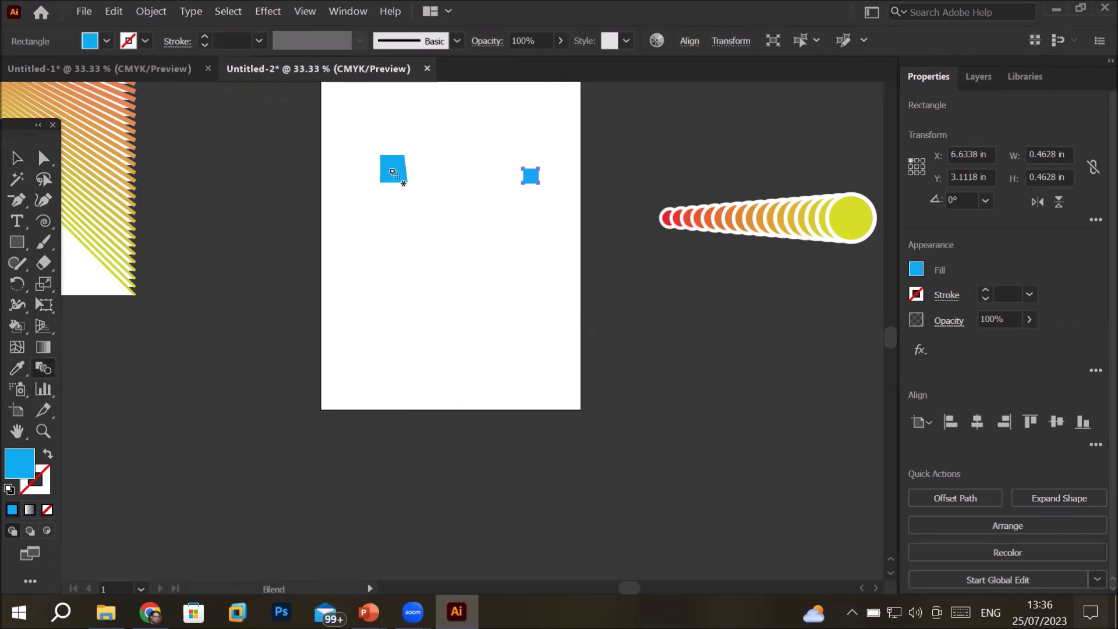
left_click(16, 157)
left_click(429, 209)
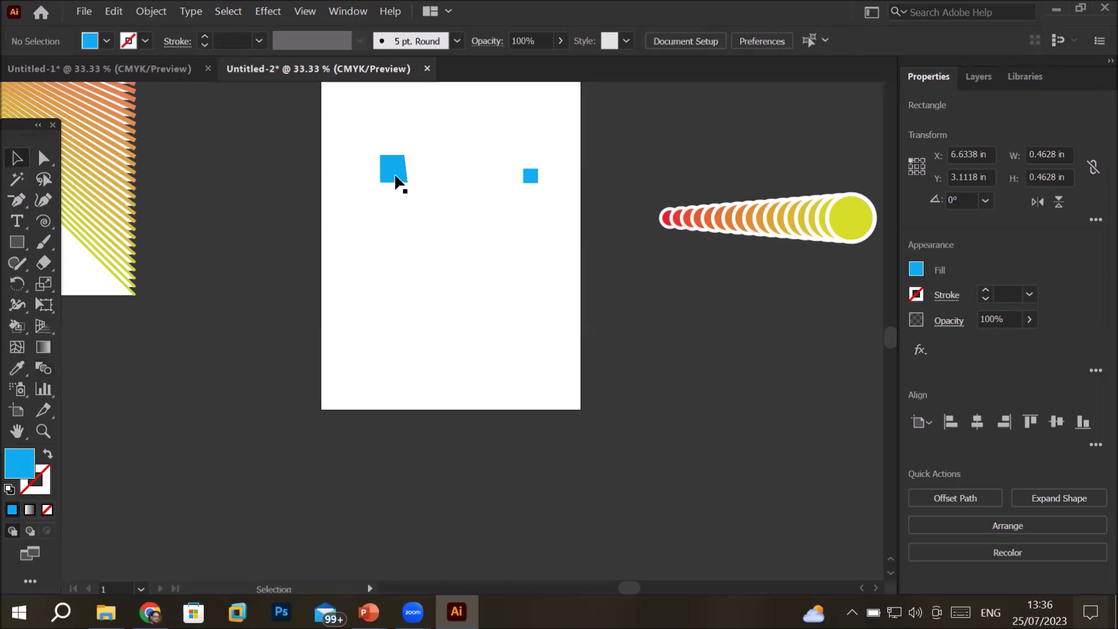
left_click(395, 175)
key("Delete")
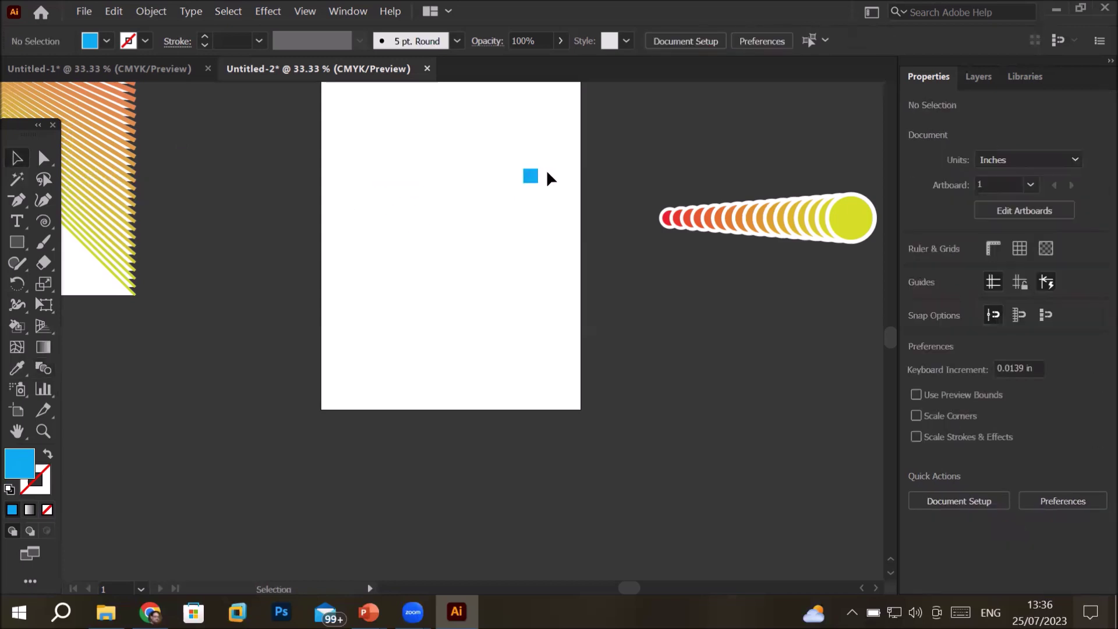
left_click_drag(530, 177, 398, 177)
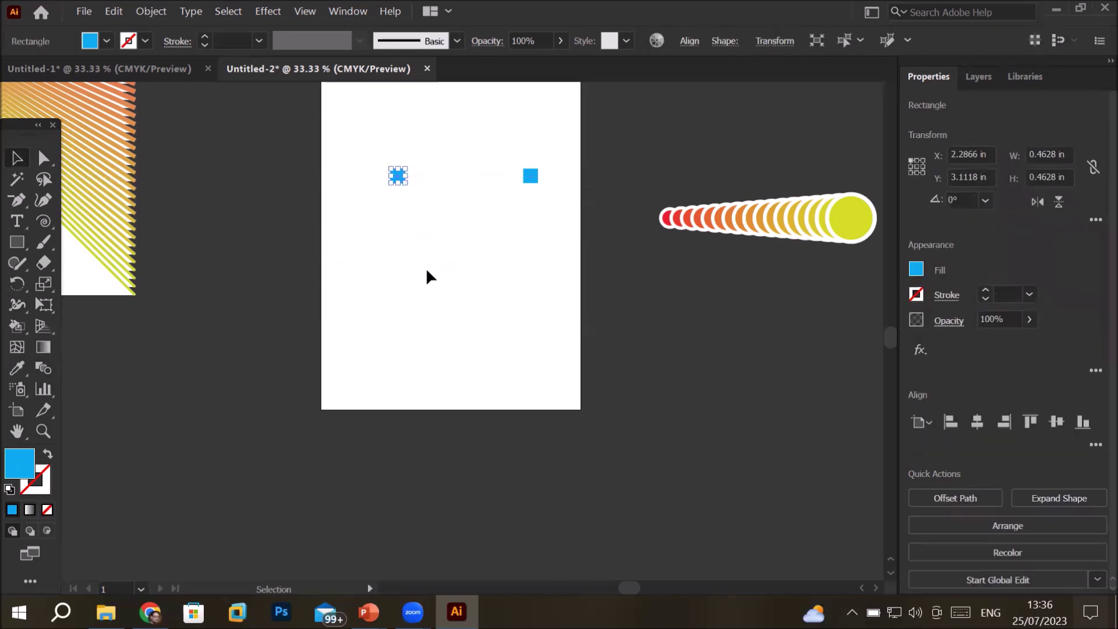
Delete the leftover spiral path and draw a circle about 4.98 in across below the two squares
left_click(417, 260)
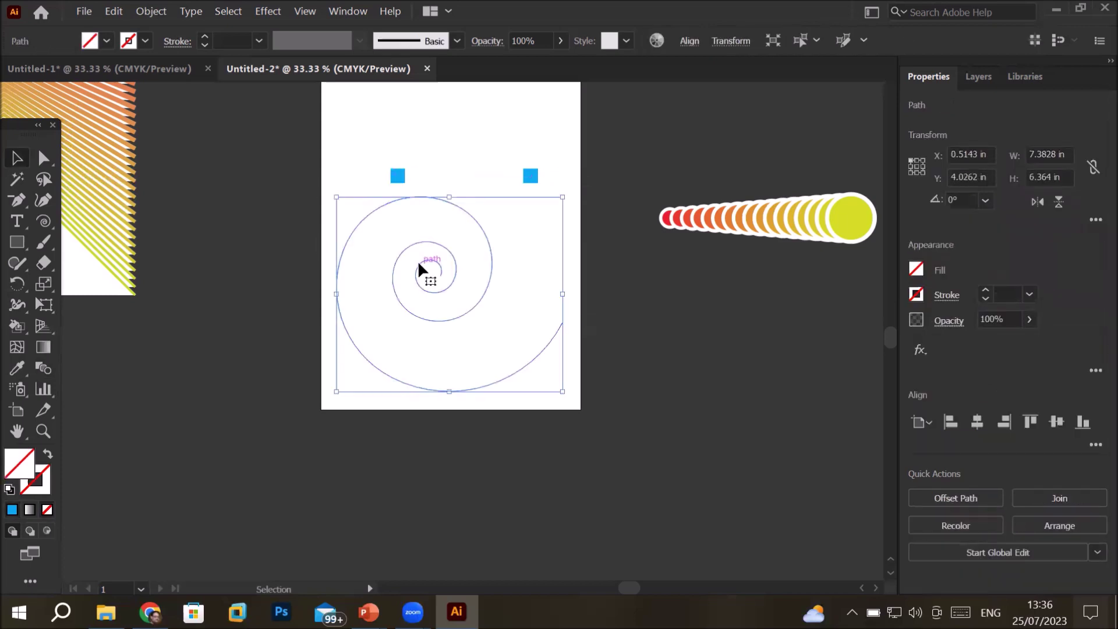
key("ctrl+shift+a")
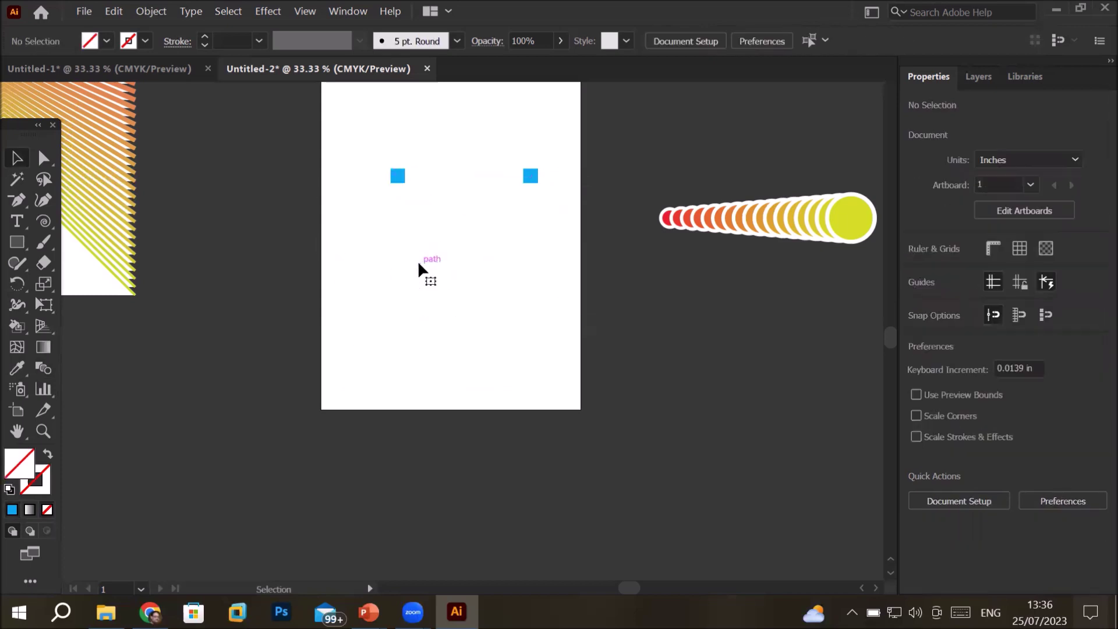
left_click(18, 243)
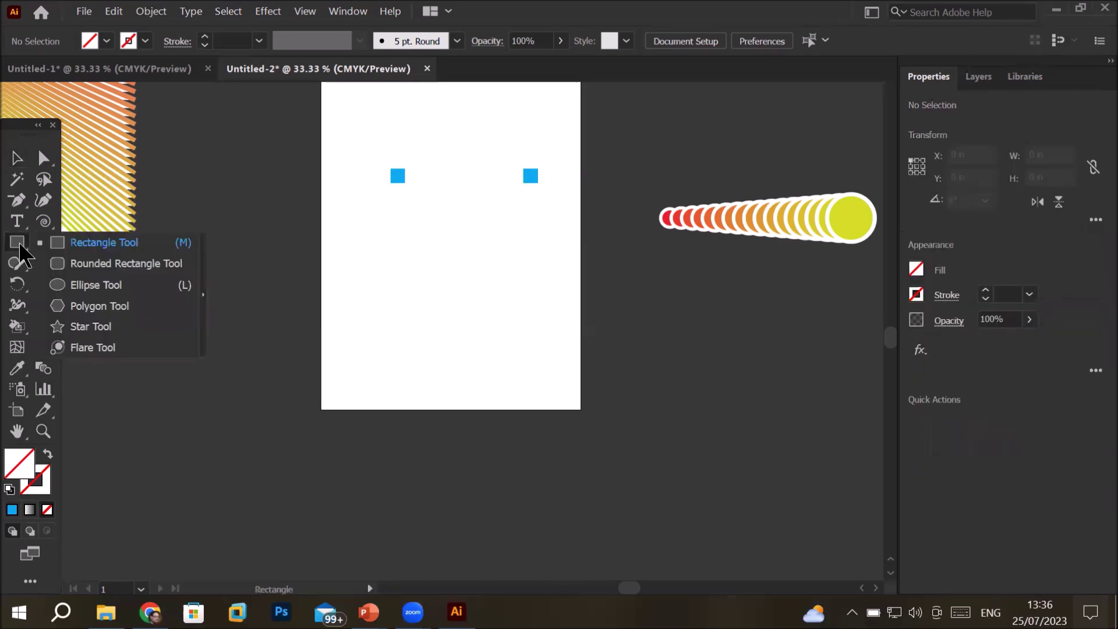
left_click(115, 291)
left_click_drag(372, 251, 524, 336)
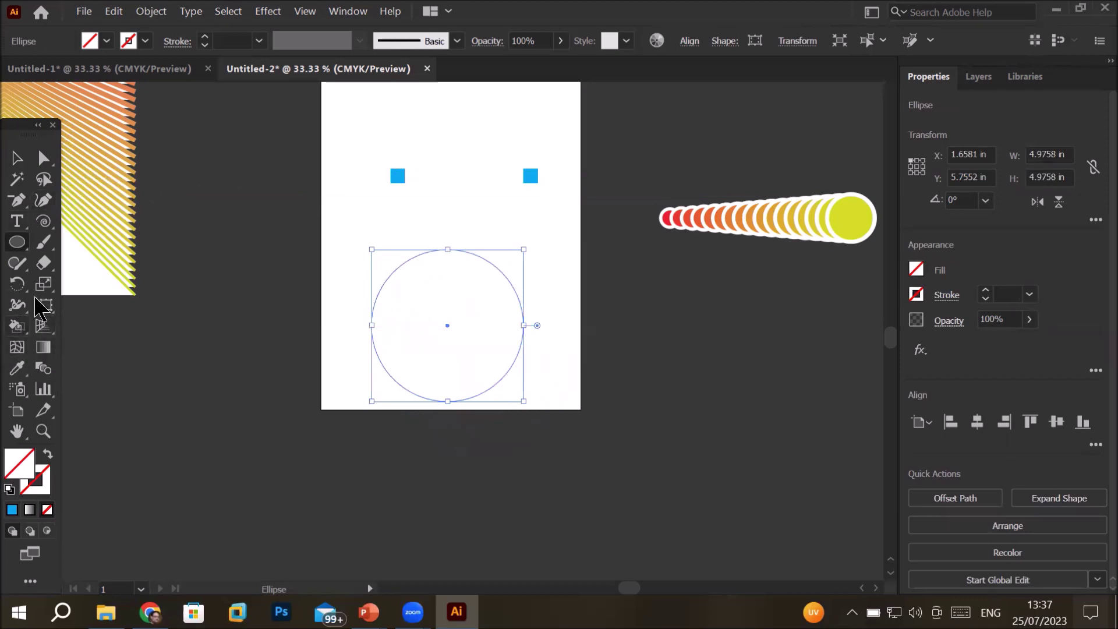
Blend the two small blue squares with the Blend tool
left_click(44, 368)
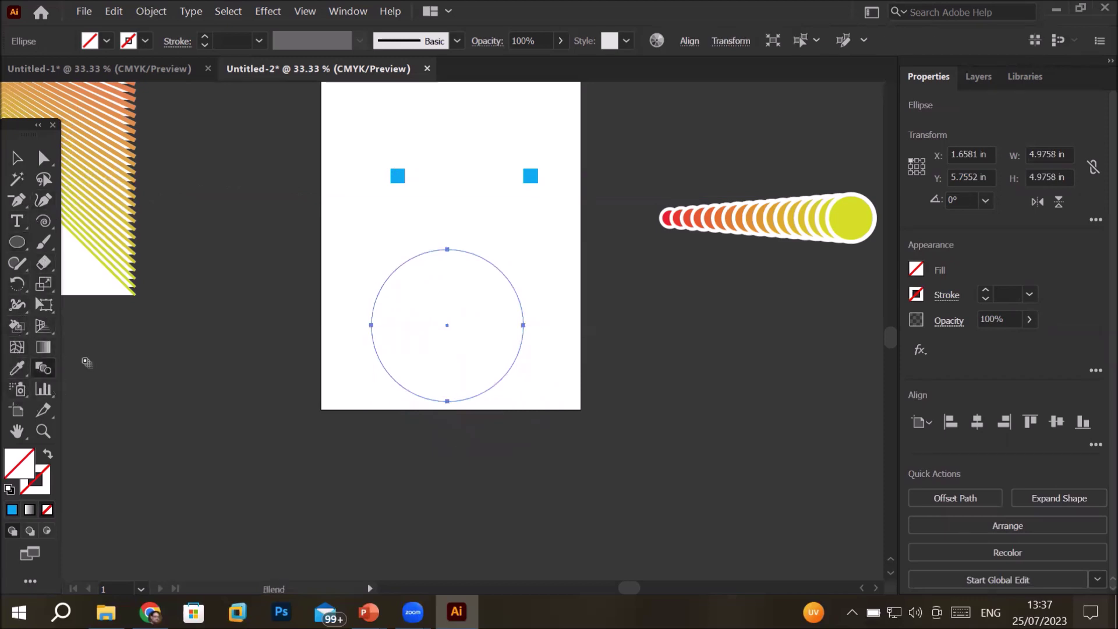
left_click(398, 175)
left_click(531, 176)
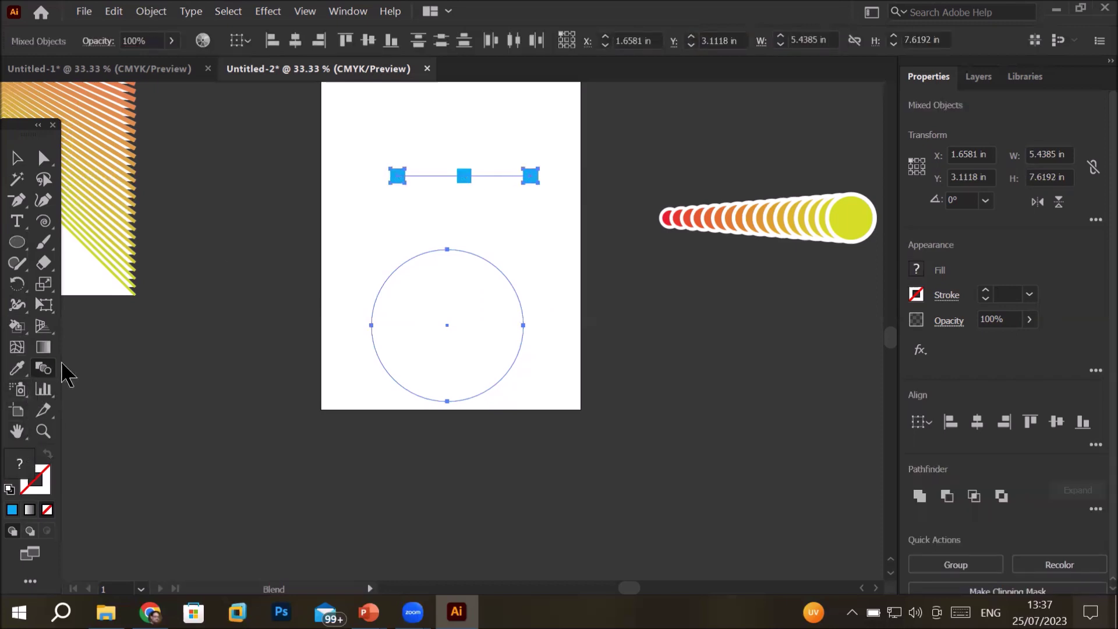
Set the squares' blend spacing to 12 specified steps
double_click(43, 373)
left_click(226, 230)
key("Up")
key("Up")
key("Up")
key("Up")
key("Up")
key("Up")
key("Up")
key("Up")
key("Up")
key("Up")
key("Up")
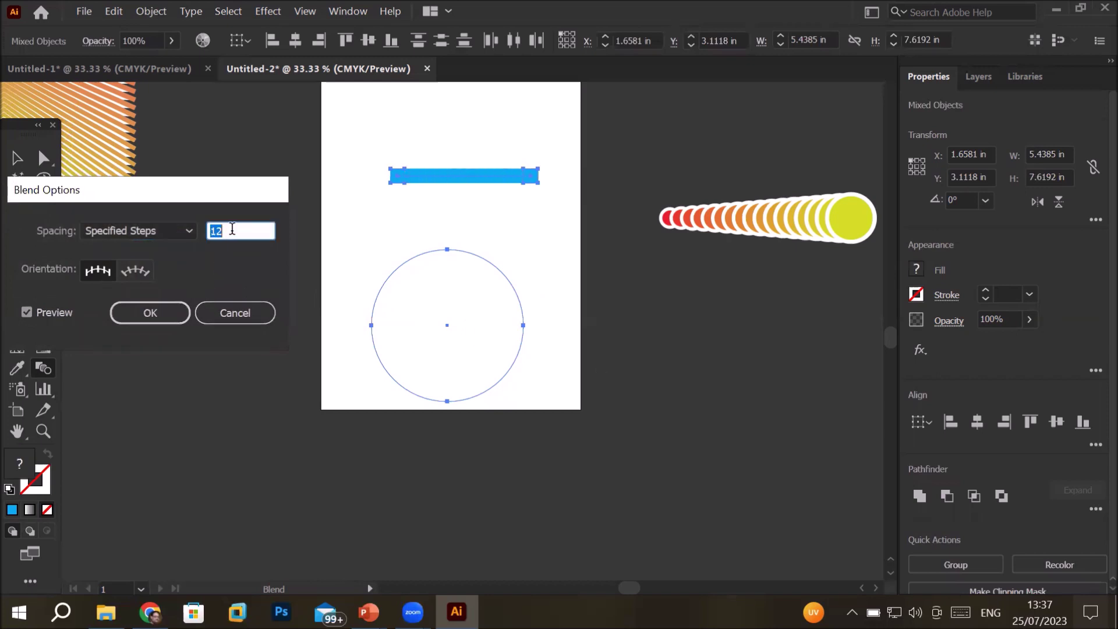
left_click(156, 315)
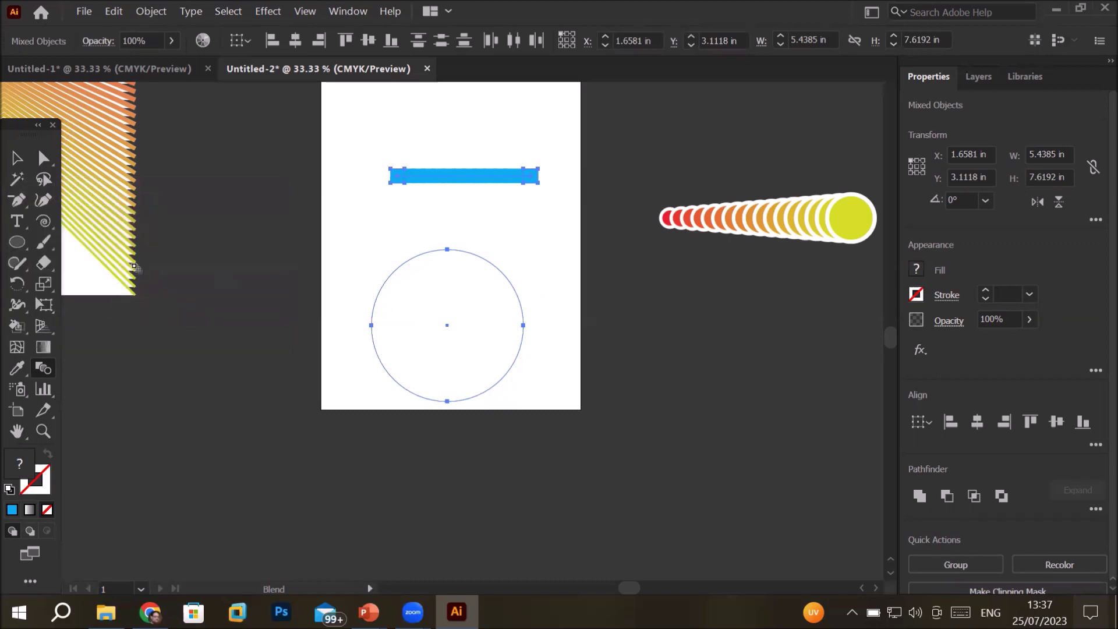
Give the circle the default white fill and 1 pt black stroke
left_click(24, 162)
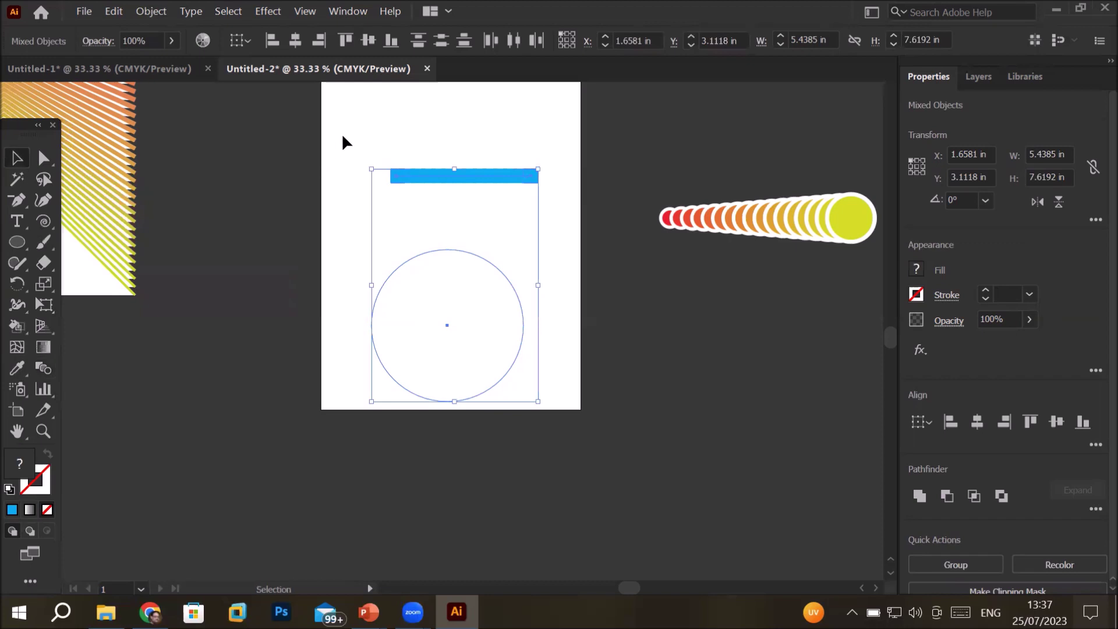
left_click(503, 146)
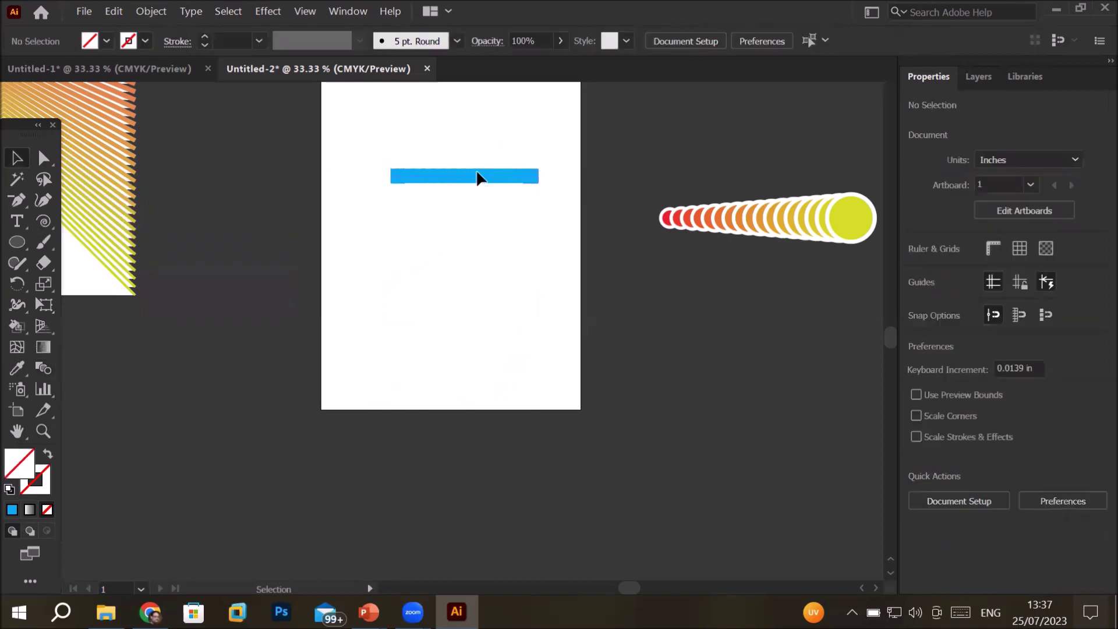
left_click(476, 177)
left_click(397, 278)
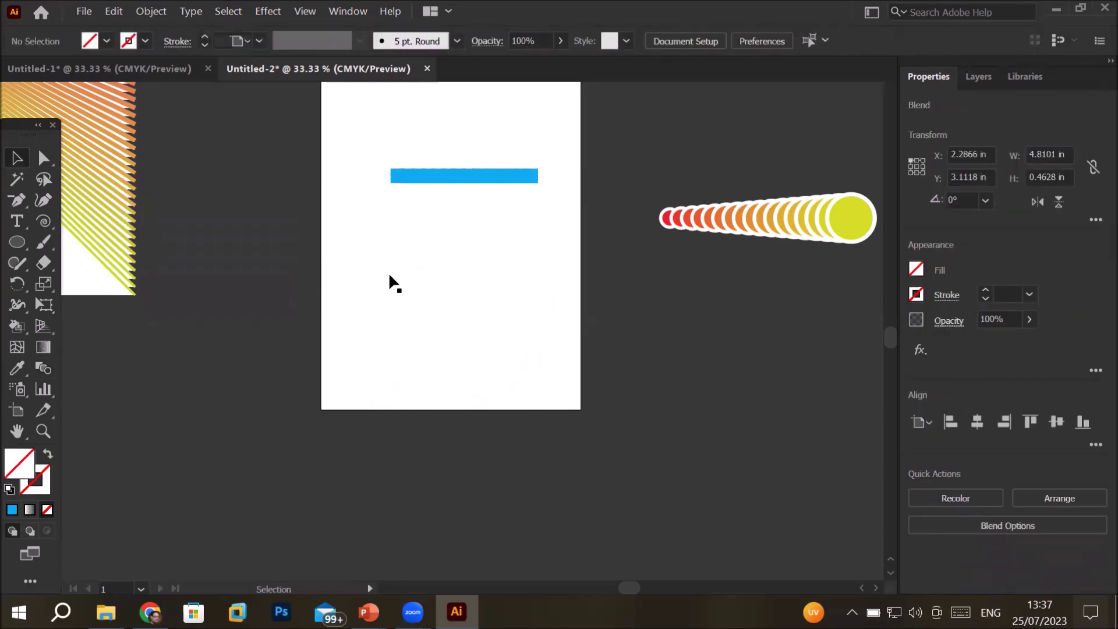
left_click(389, 282)
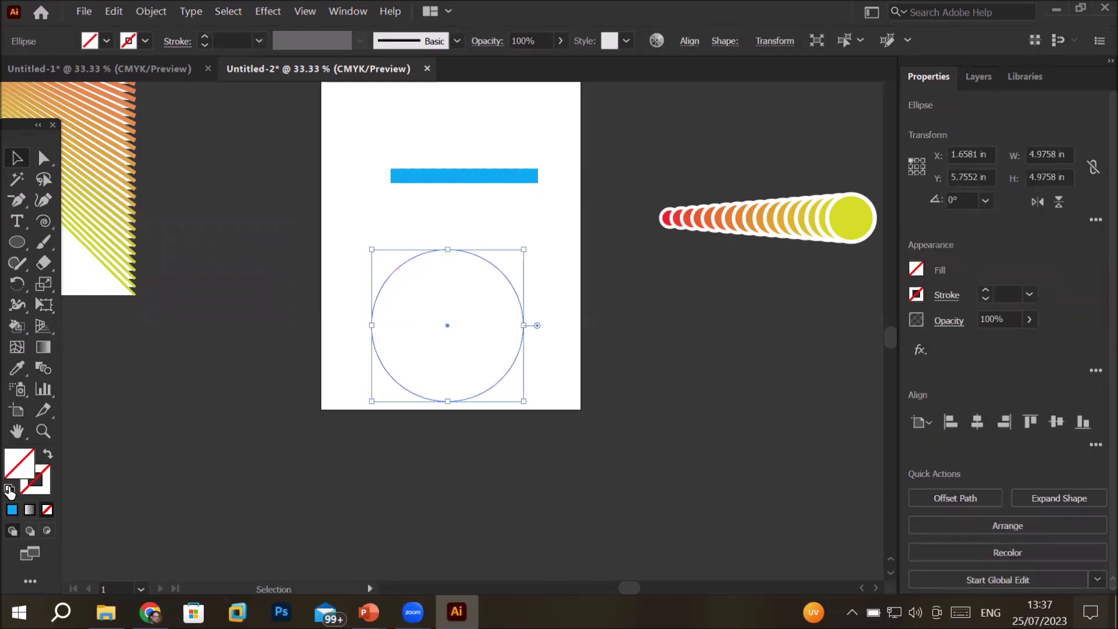
left_click(9, 489)
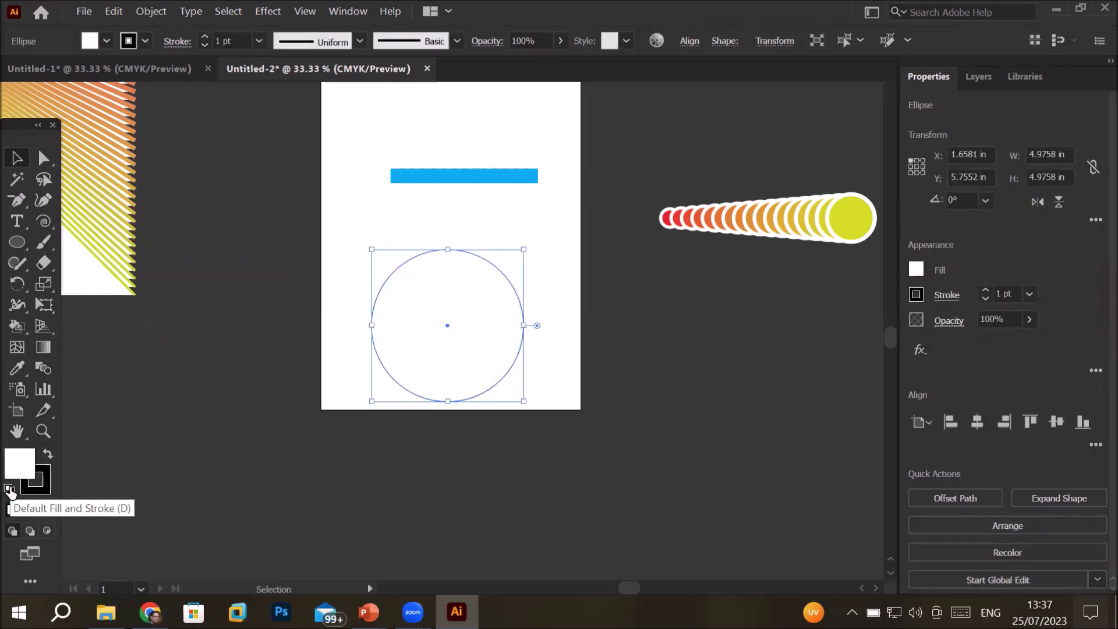
Try to make a blend from the circle and the row of squares, and undo it
left_click(417, 177, "shift")
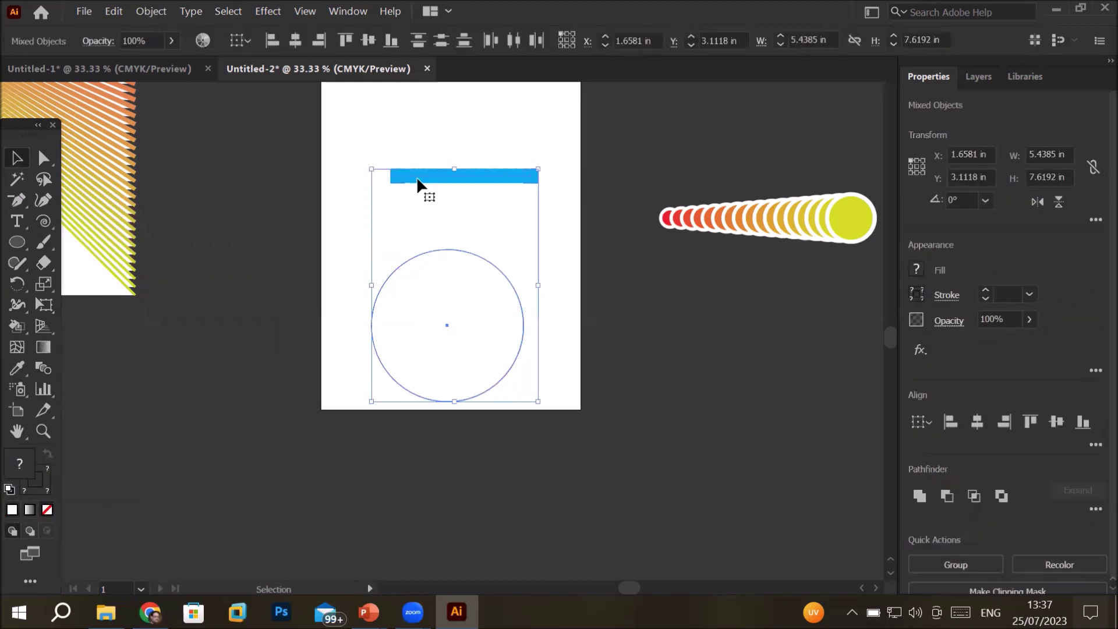
left_click(152, 12)
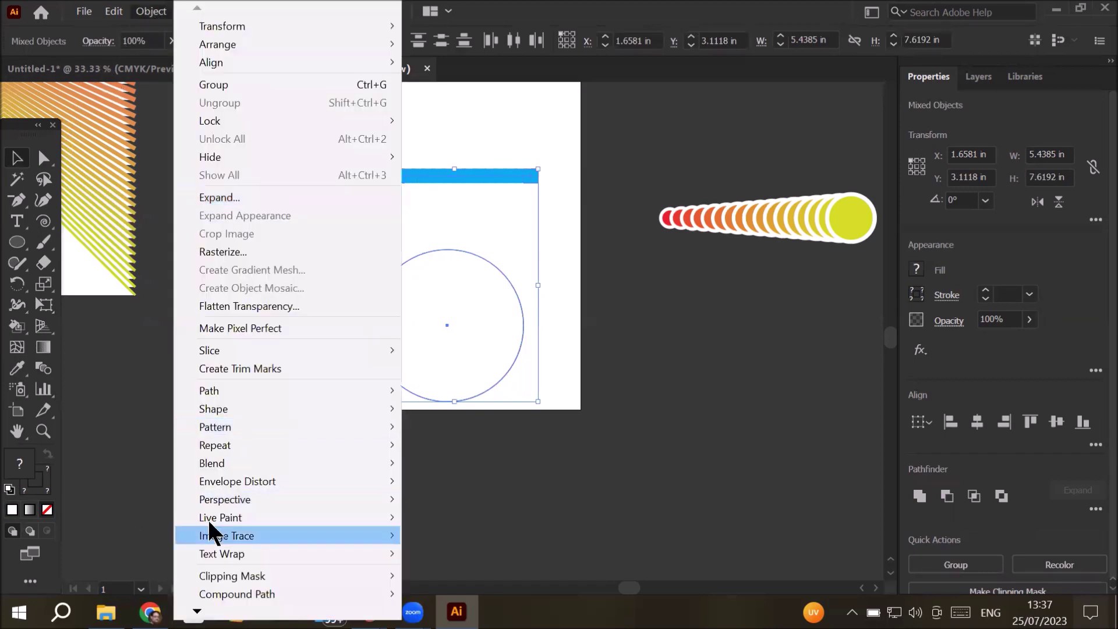
mouse_move(253, 460)
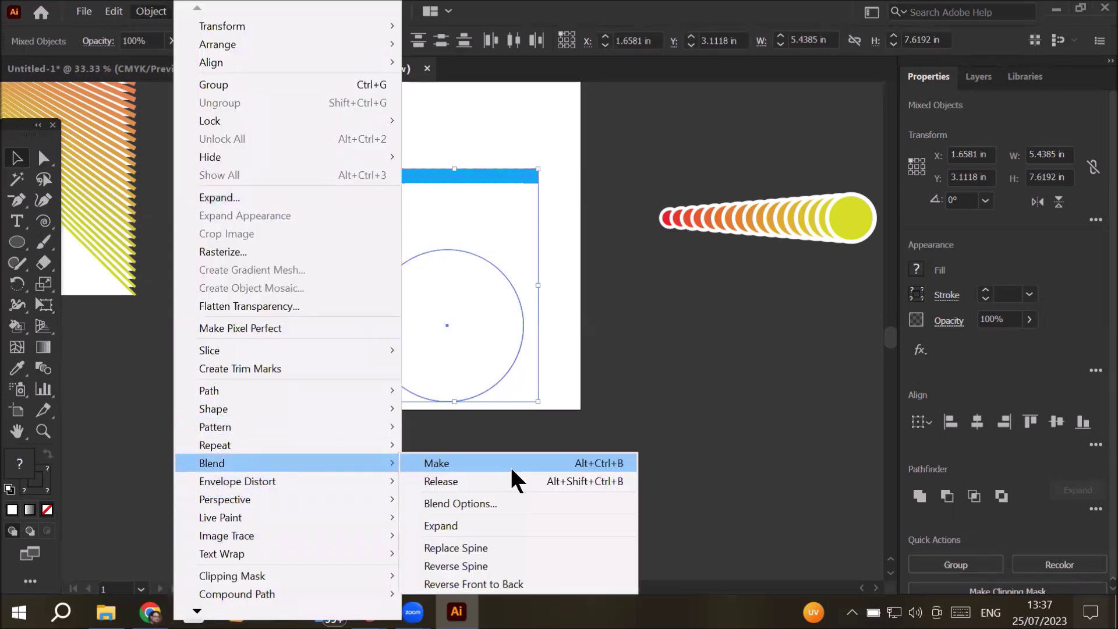
left_click(511, 466)
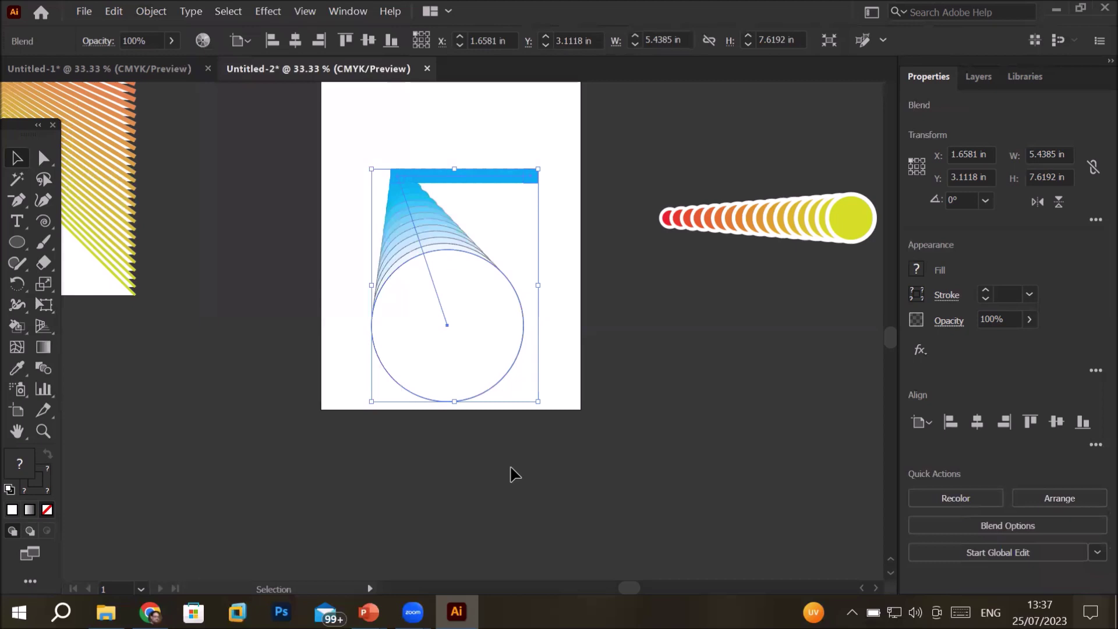
key("ctrl+z")
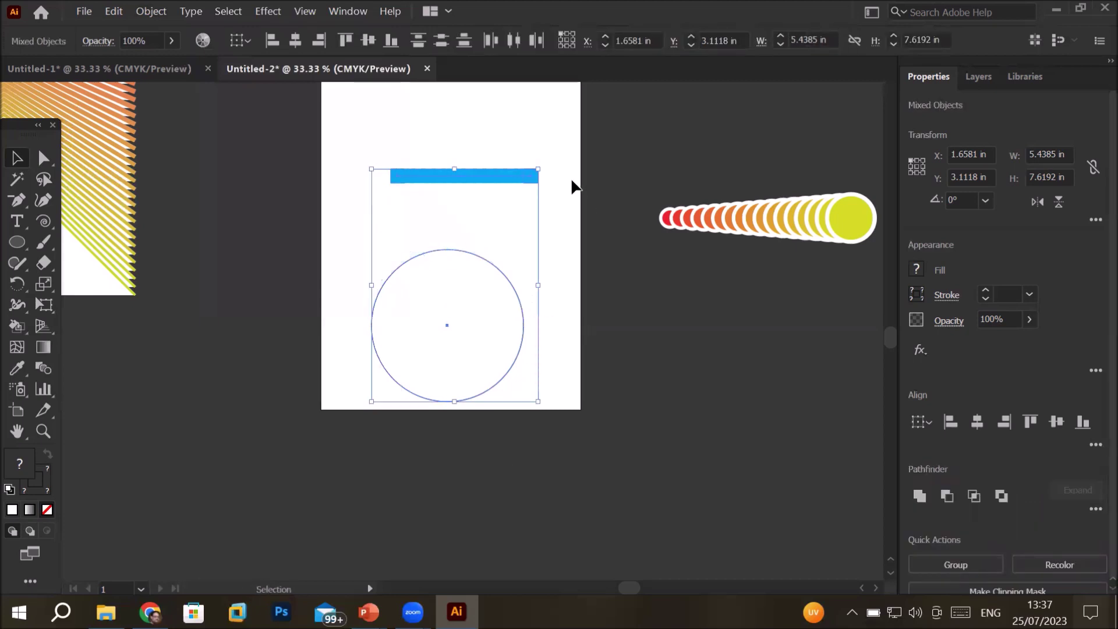
Move the circle up about 1 in and replace the squares' blend spine with it
left_click(550, 277)
left_click_drag(513, 288, 513, 258)
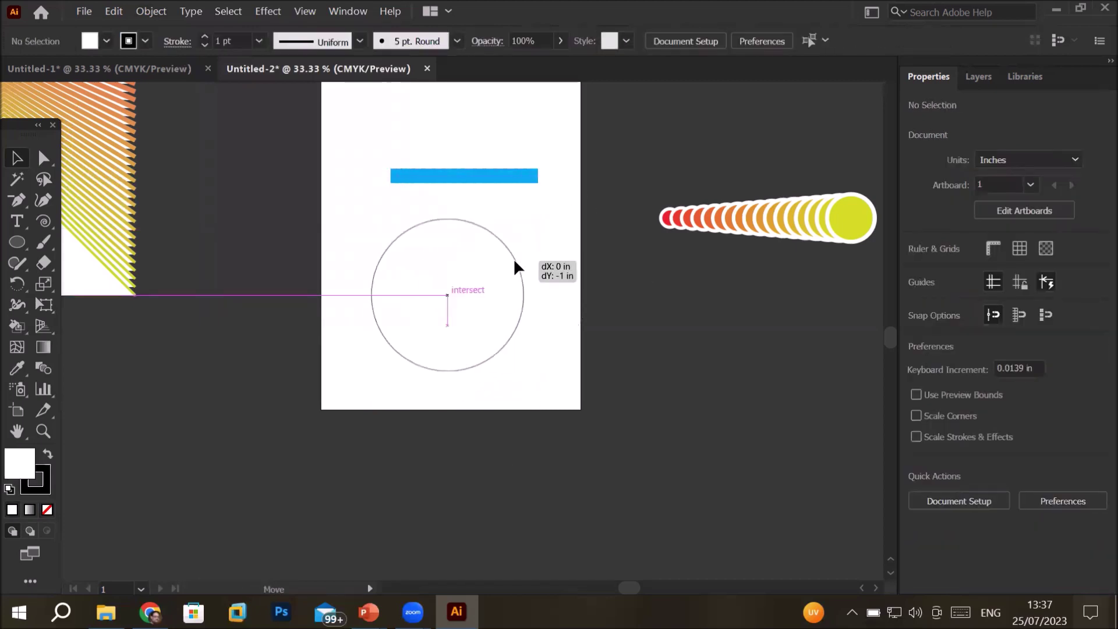
left_click(460, 177)
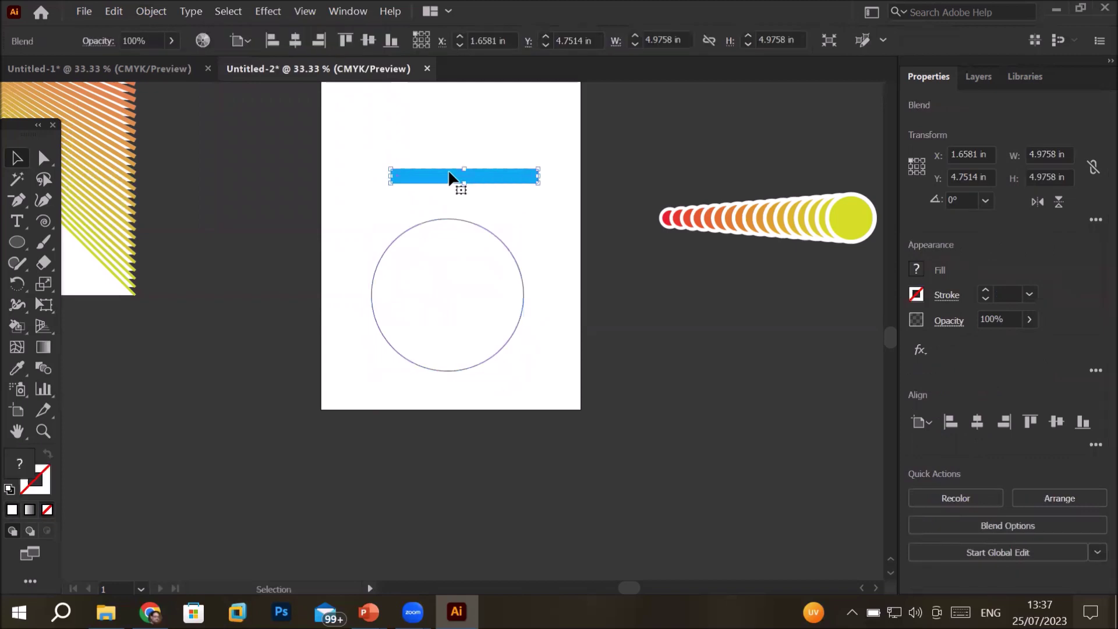
left_click(477, 225, "shift")
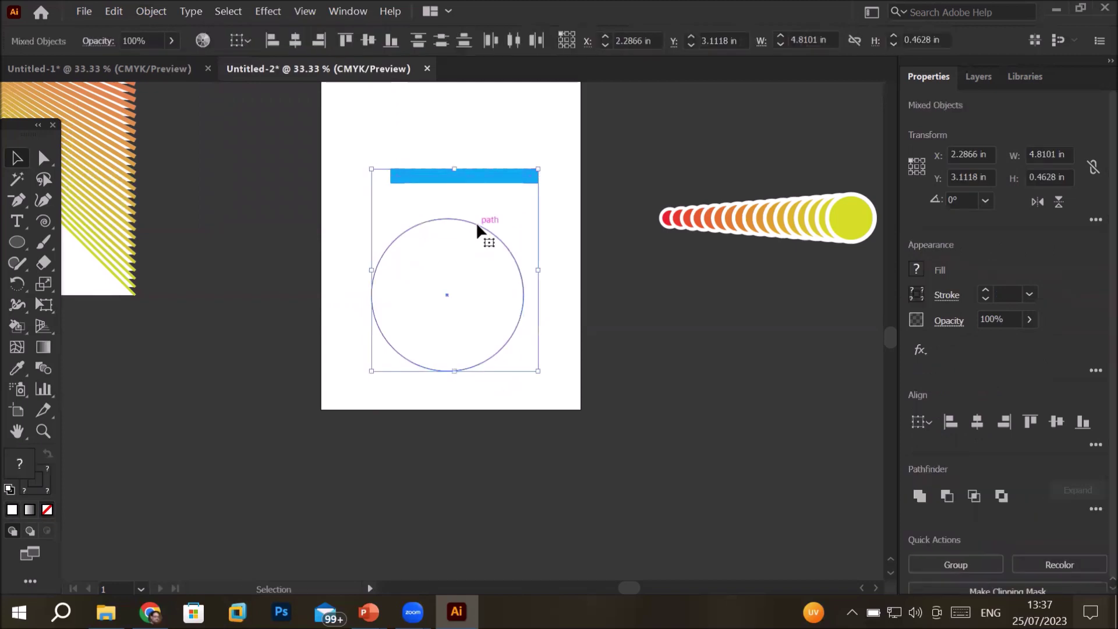
left_click(151, 11)
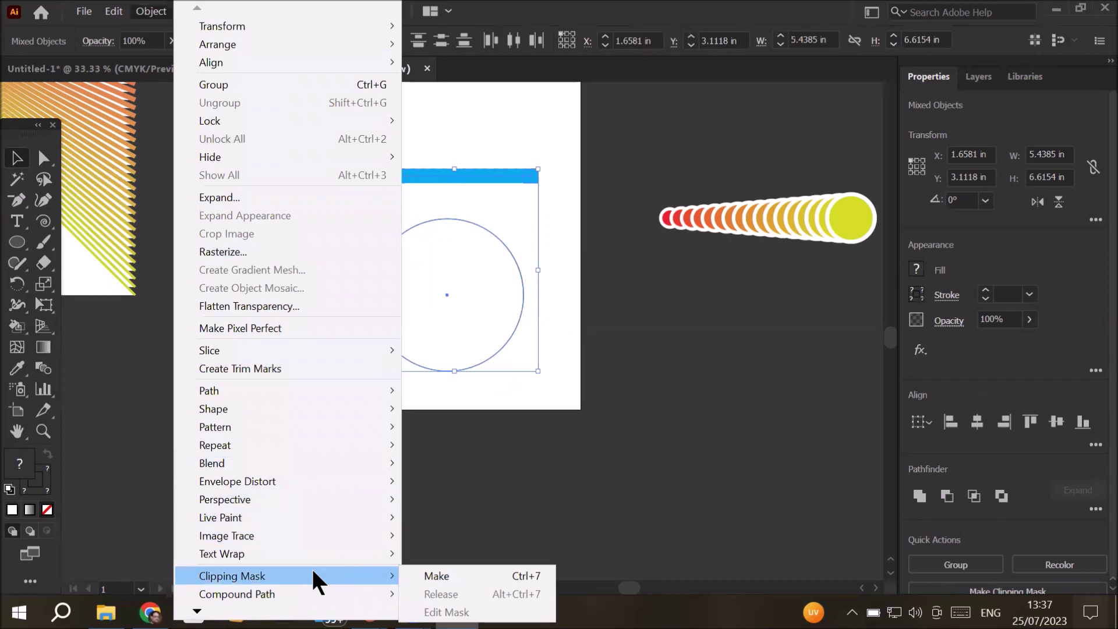
mouse_move(323, 460)
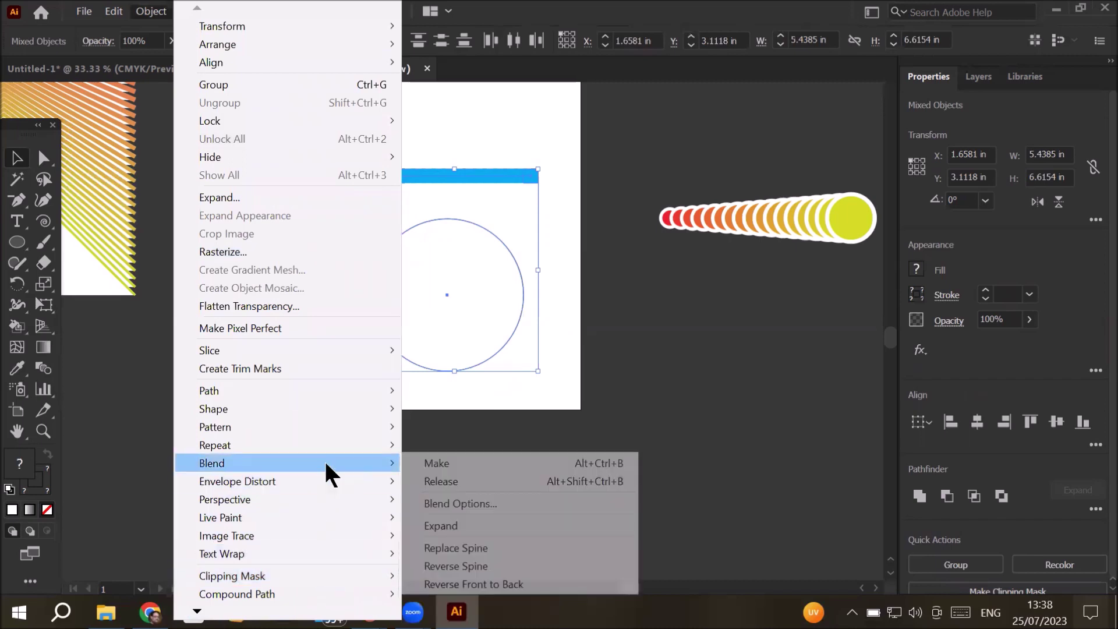
left_click(474, 547)
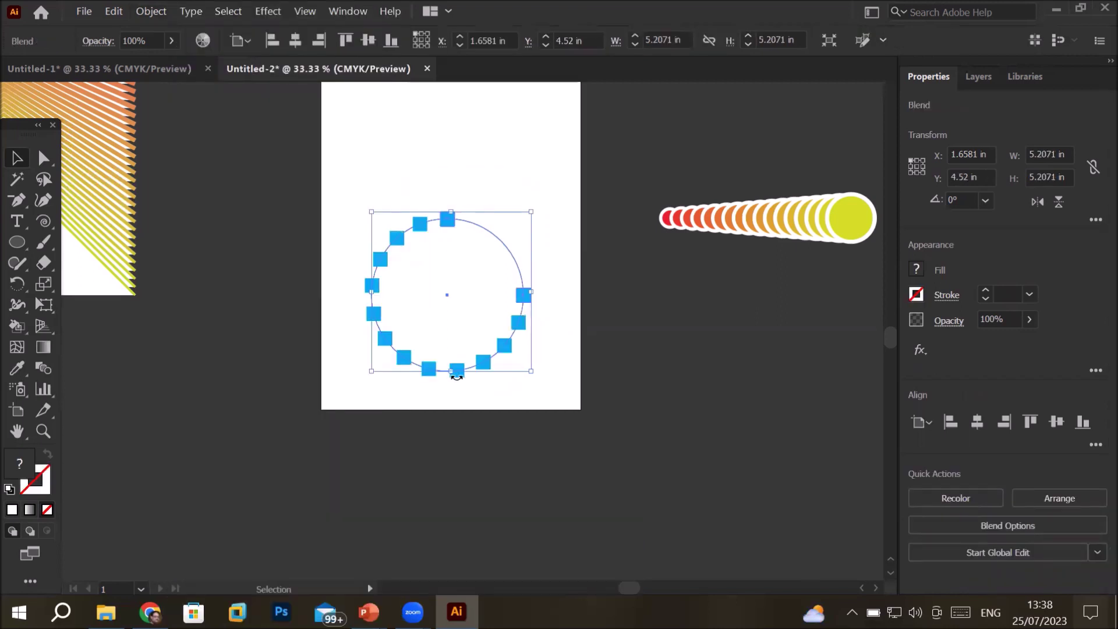
Increase the circular blend's specified steps to 19
left_click(42, 369)
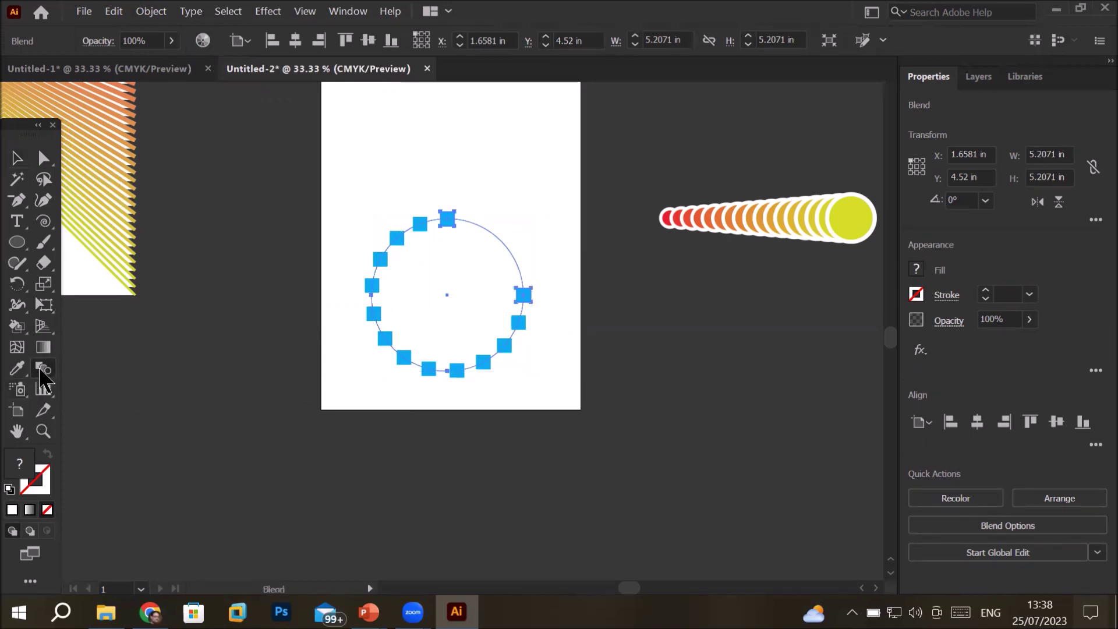
double_click(40, 370)
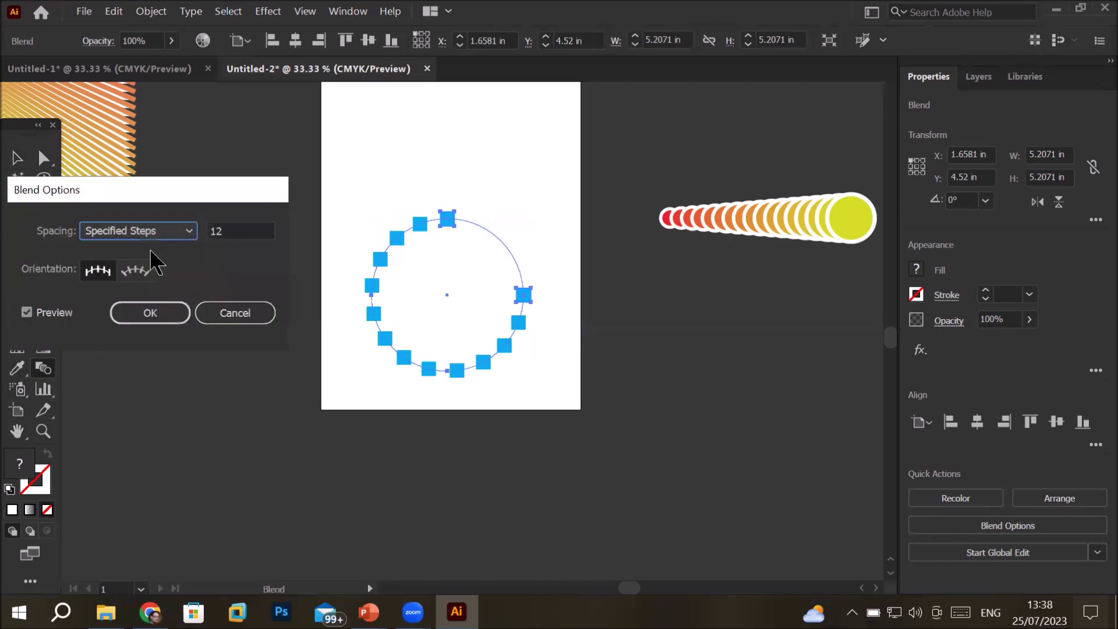
left_click(224, 230)
key("Up")
key("Up")
key("Up")
key("Up")
key("Up")
key("Up")
key("Up")
key("Up")
key("Up")
key("Up")
key("Up")
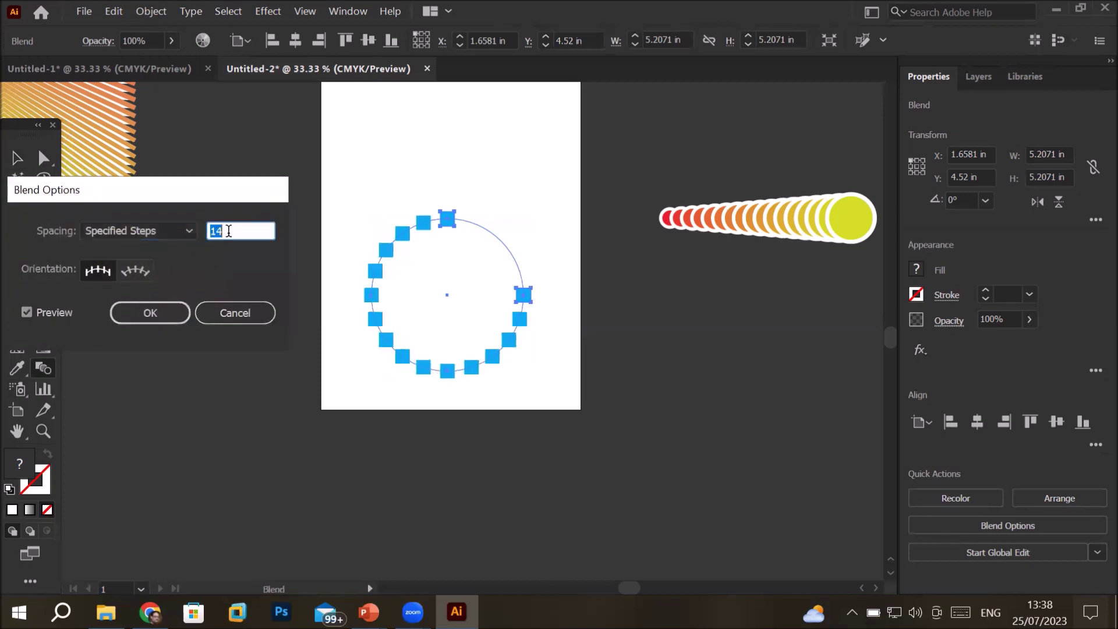
key("Up")
key("Up")
key("Up")
key("Up")
key("Up")
key("Up")
key("Up")
key("Up")
key("Up")
key("Up")
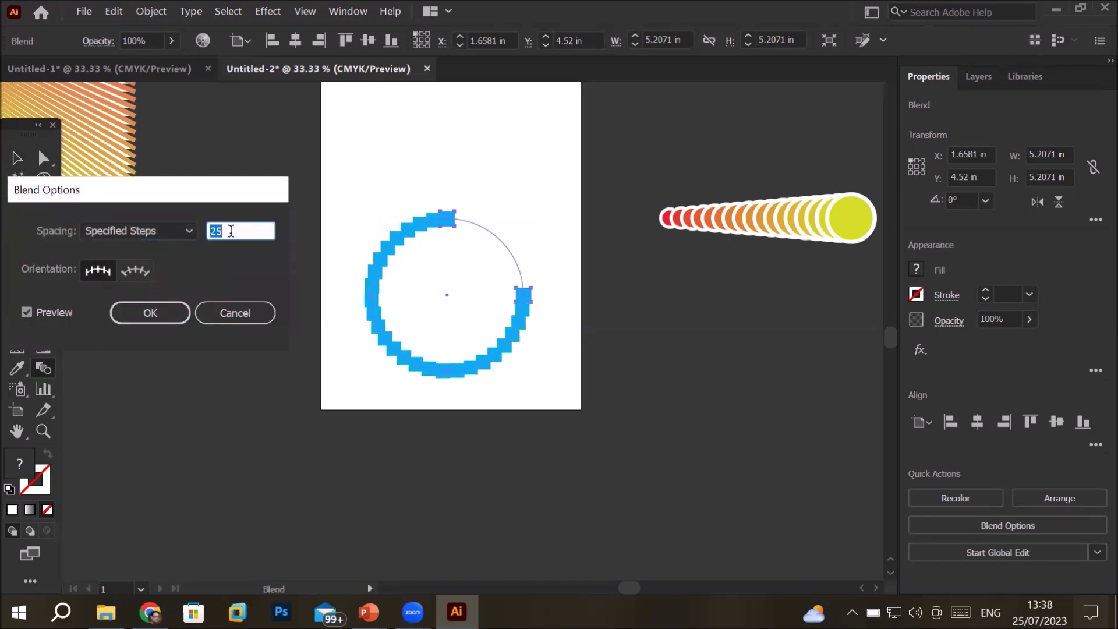
key("Down")
key("Down")
key("Down")
key("Down")
key("Down")
key("Down")
key("Down")
key("Down")
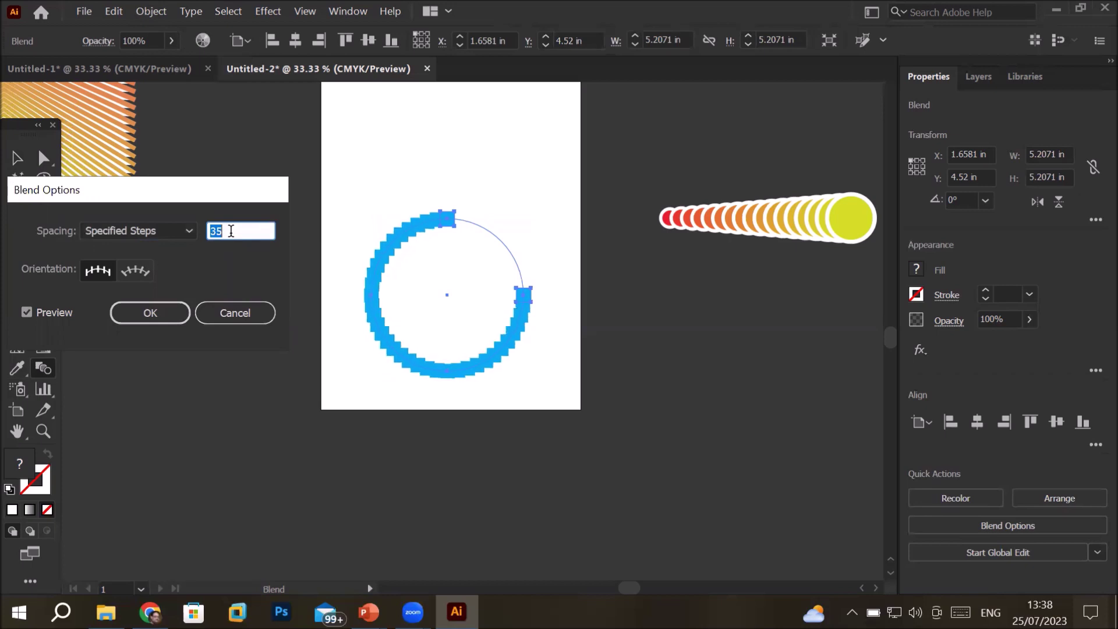
key("Down")
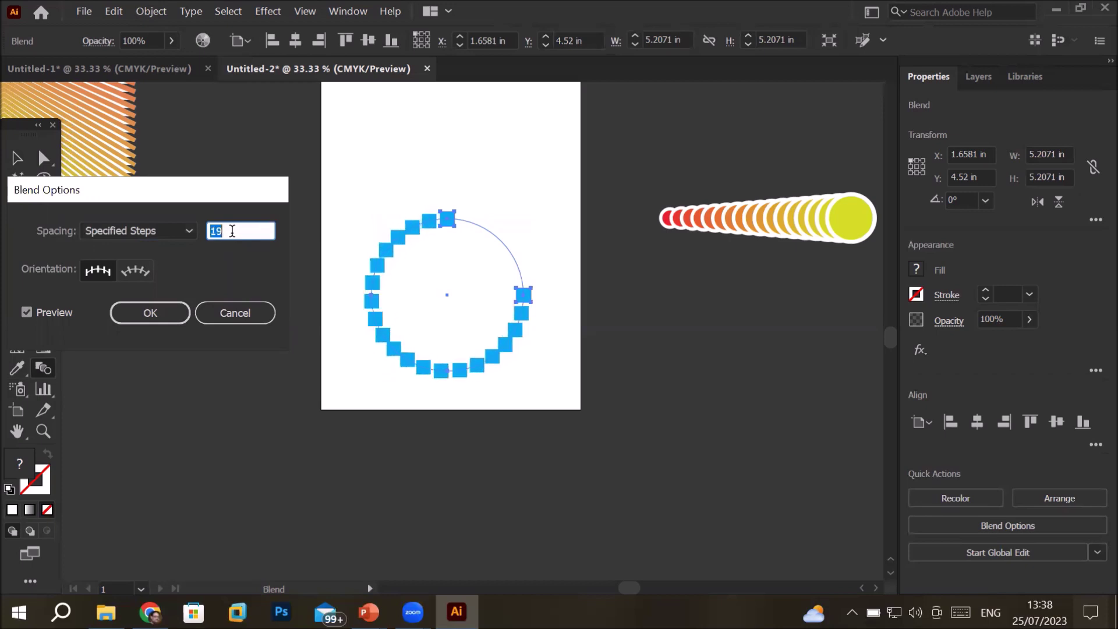
key("Down")
key("Down")
key("Down")
key("Down")
key("Down")
left_click(140, 313)
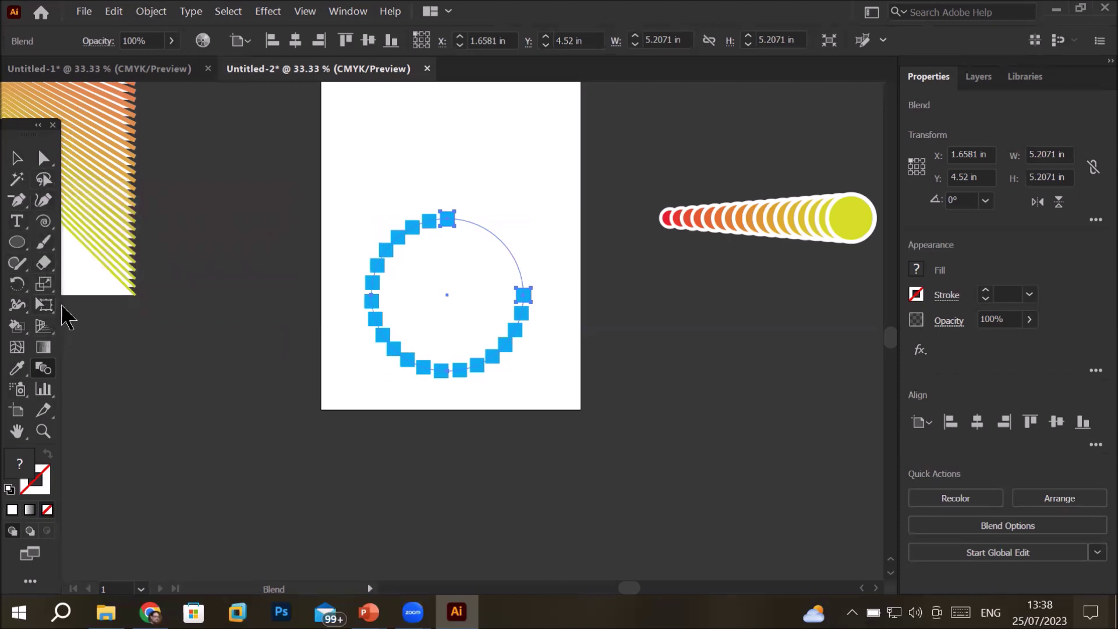
Try to cut the circular blend spine with the Scissors tool at the anchor point inside the rightmost square
left_click(46, 265)
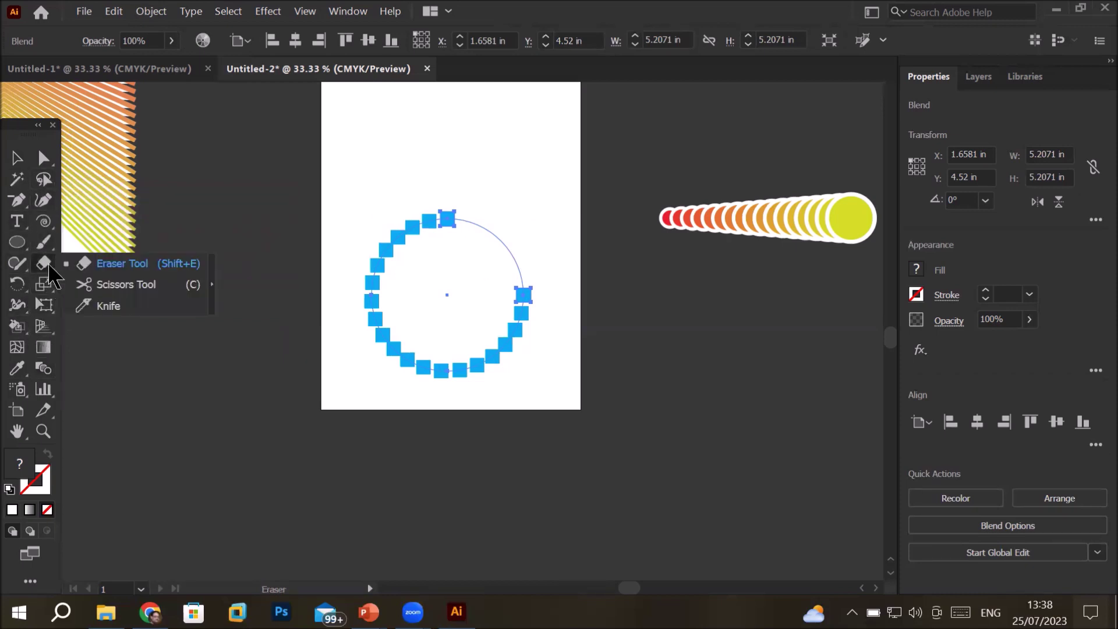
left_click(106, 308)
scroll(531, 299, "up", 2, "alt")
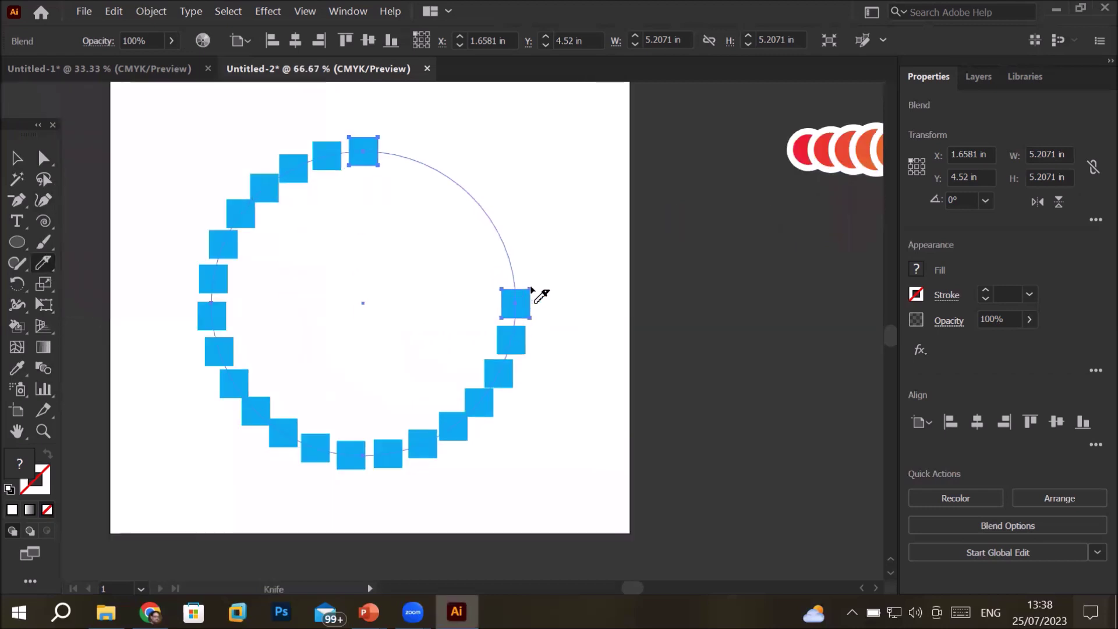
scroll(531, 288, "up", 1, "alt")
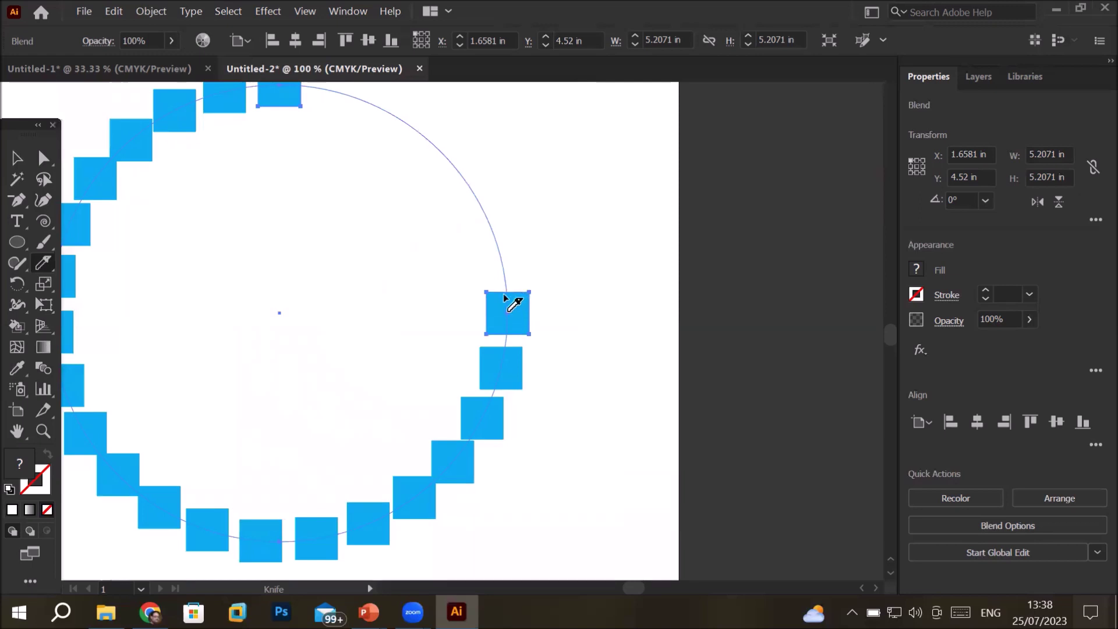
mouse_move(41, 270)
left_mouse_down()
mouse_move(102, 291)
mouse_move(108, 282)
left_mouse_up()
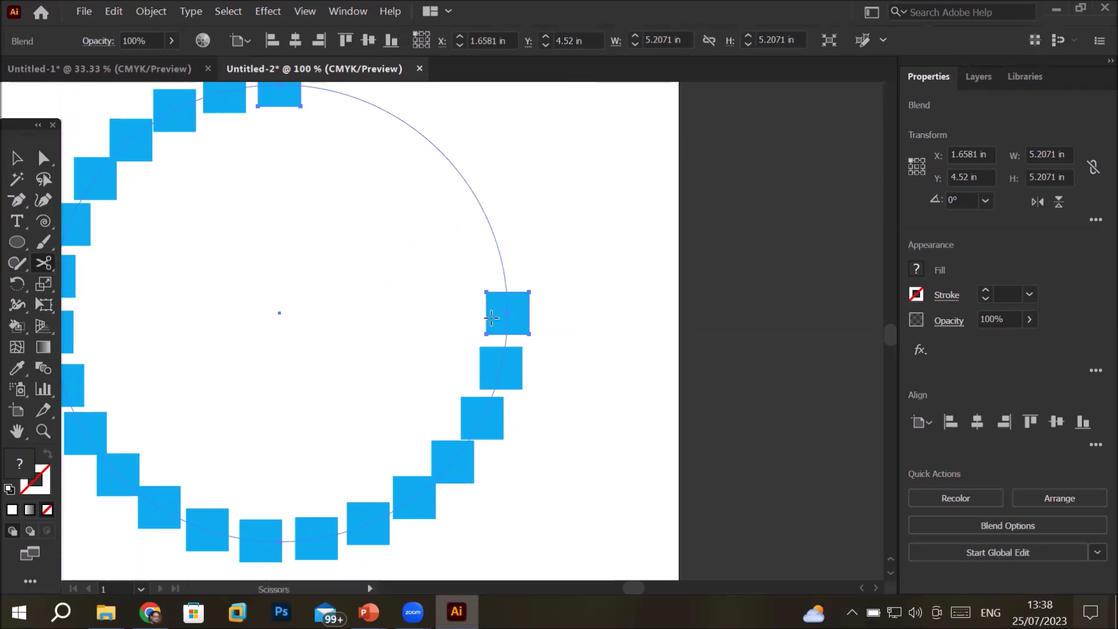
left_click(508, 314)
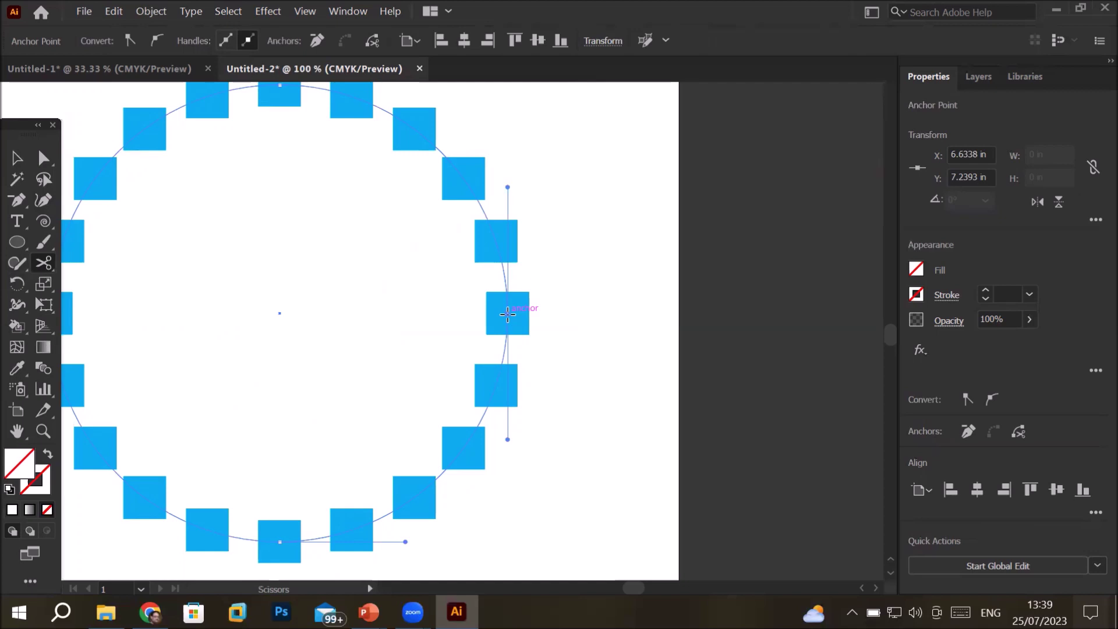
scroll(540, 309, "down", 2)
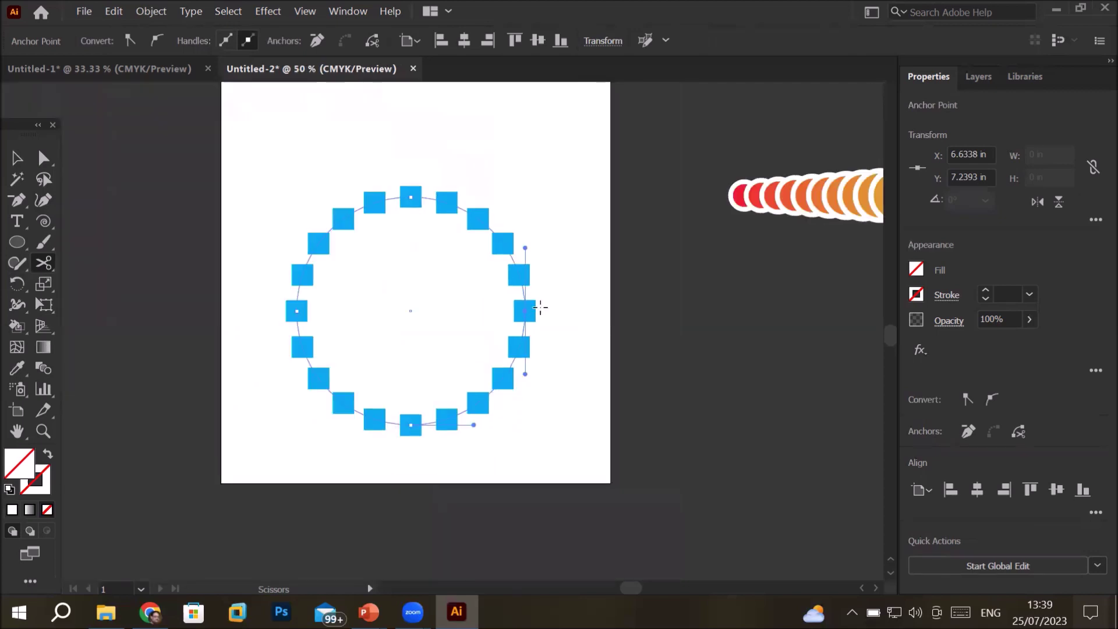
left_click(539, 307)
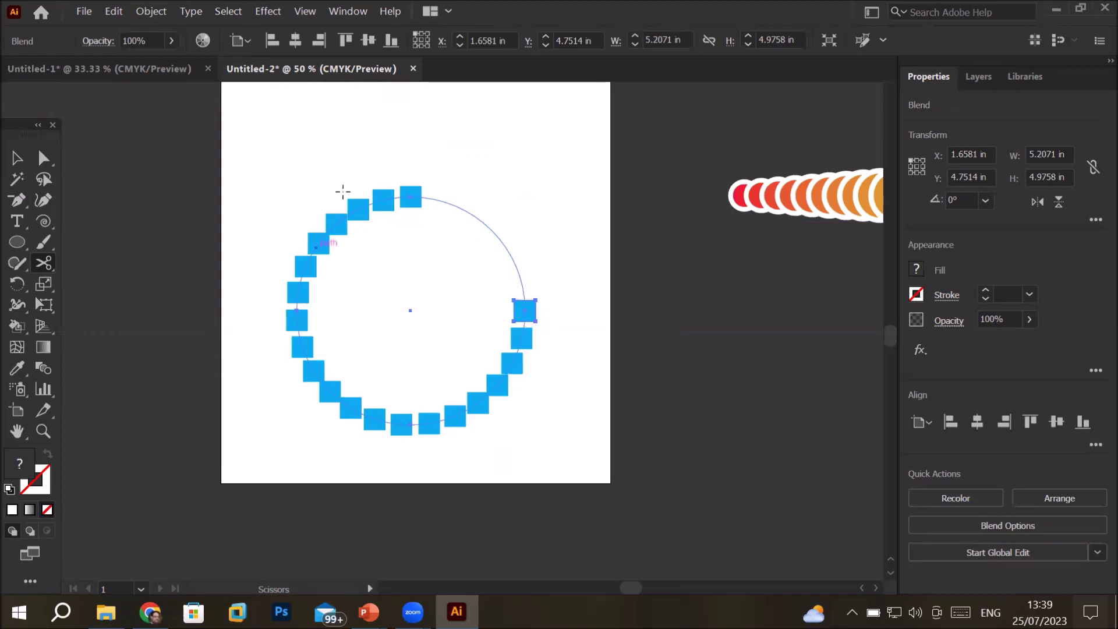
Cut the circle spine at the rightmost square's anchor point so the blended squares spread around the whole circle
left_click(43, 265)
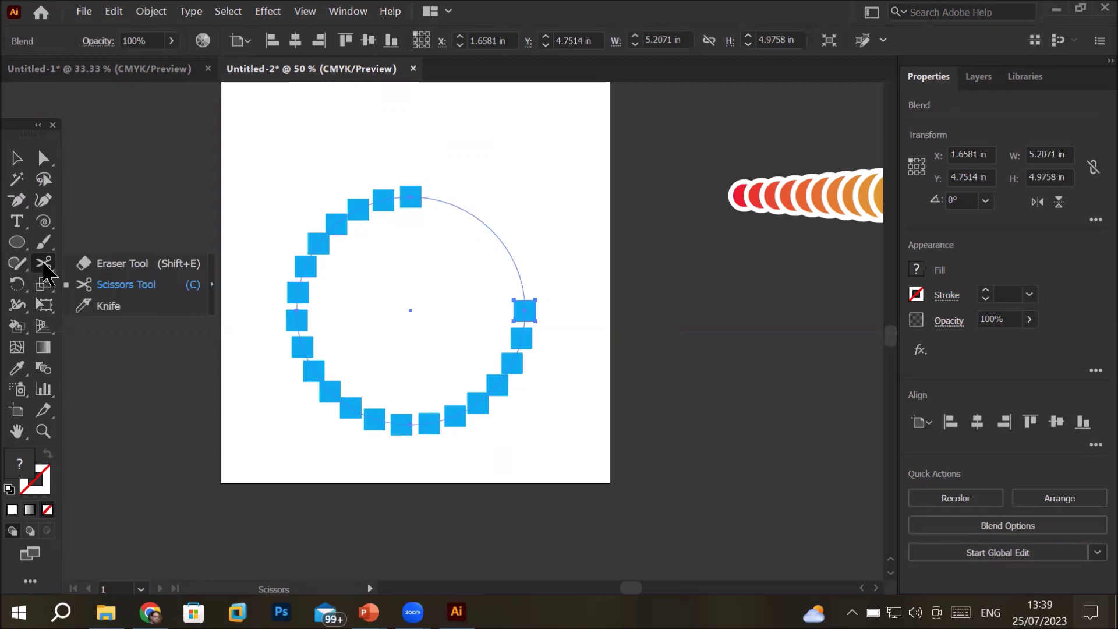
left_click(96, 285)
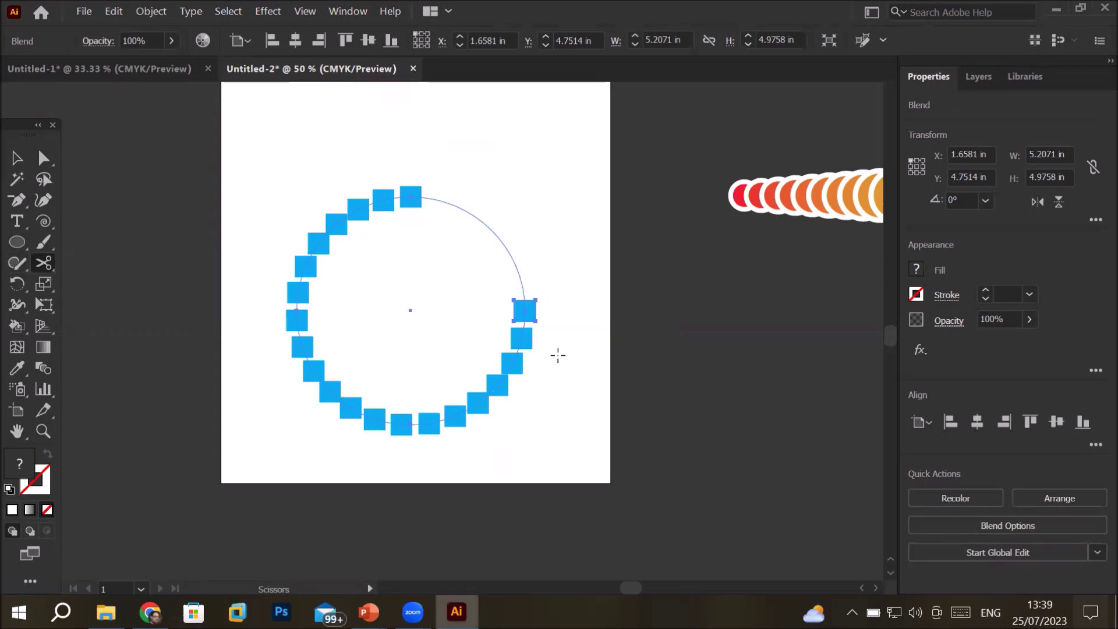
scroll(557, 350, "up", 4)
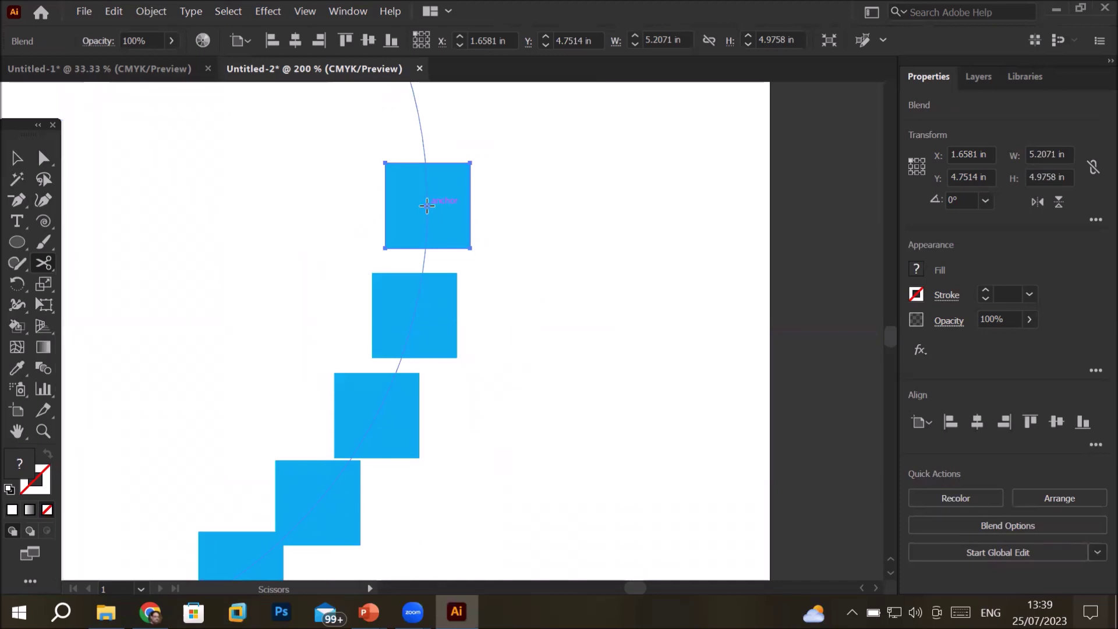
scroll(427, 206, "down", 2)
scroll(427, 205, "down", 2)
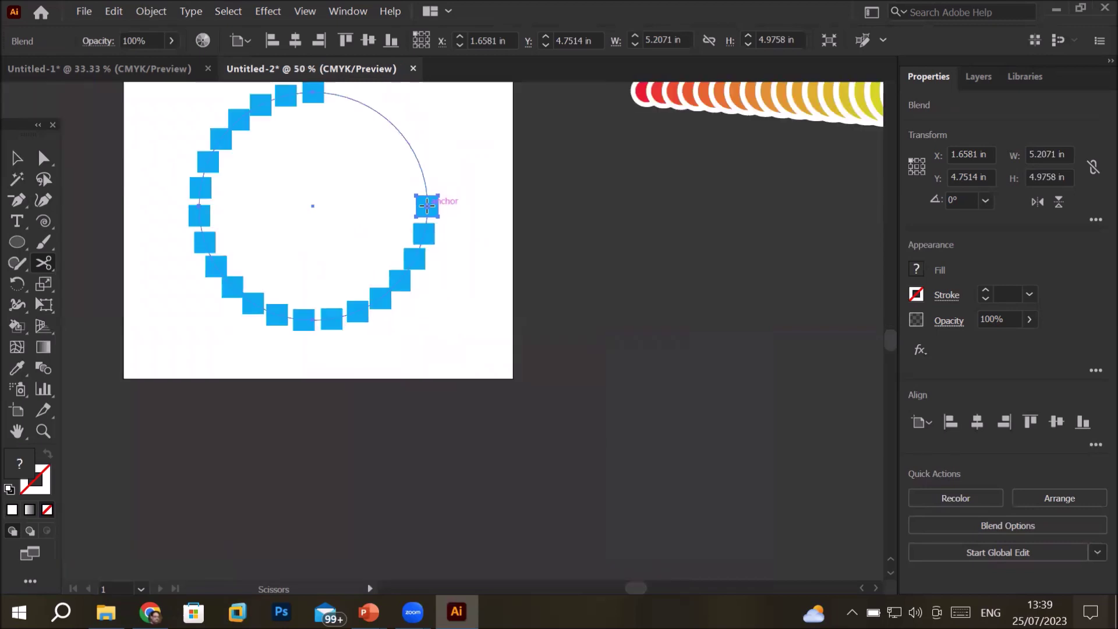
left_click(427, 206)
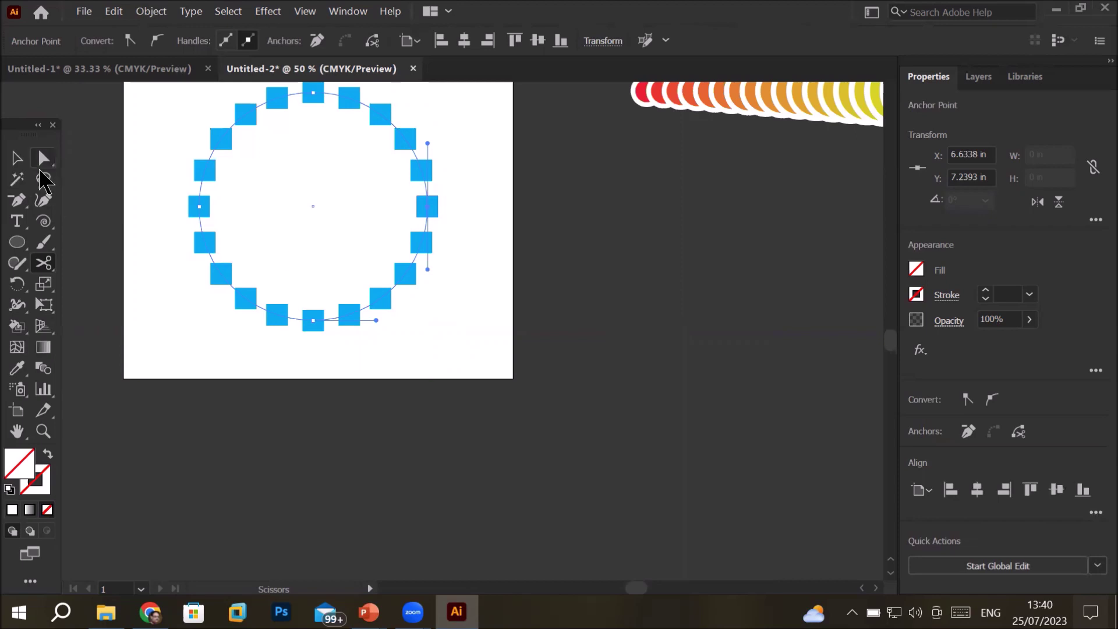
Compare both blend orientations and set the circular blend to Align to Path so its squares rotate along the circle
left_click(45, 369)
double_click(46, 371)
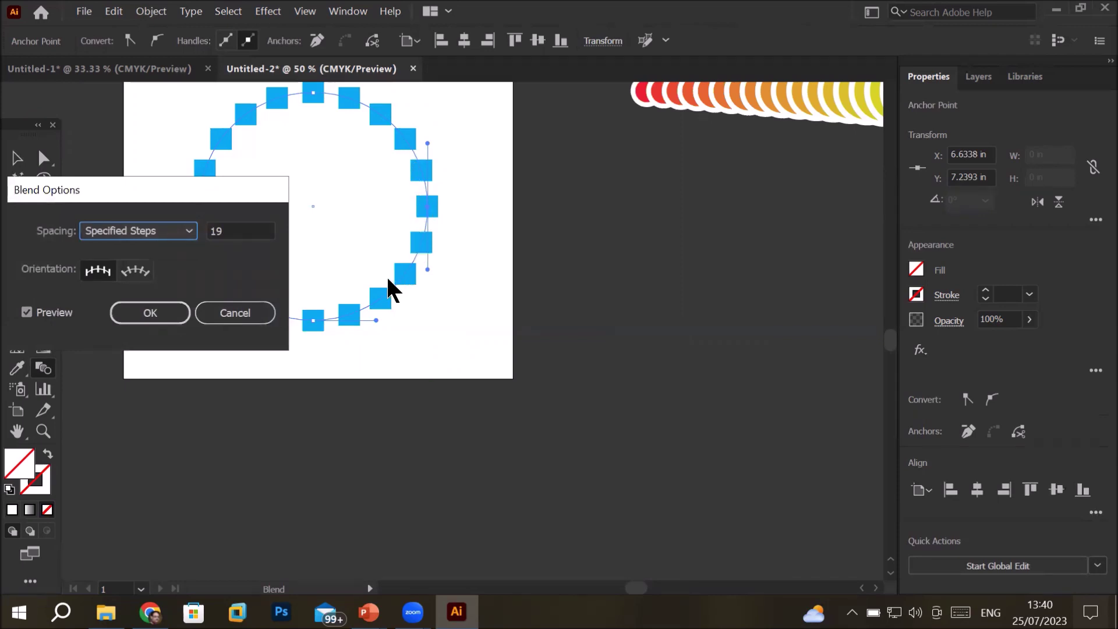
left_click(137, 271)
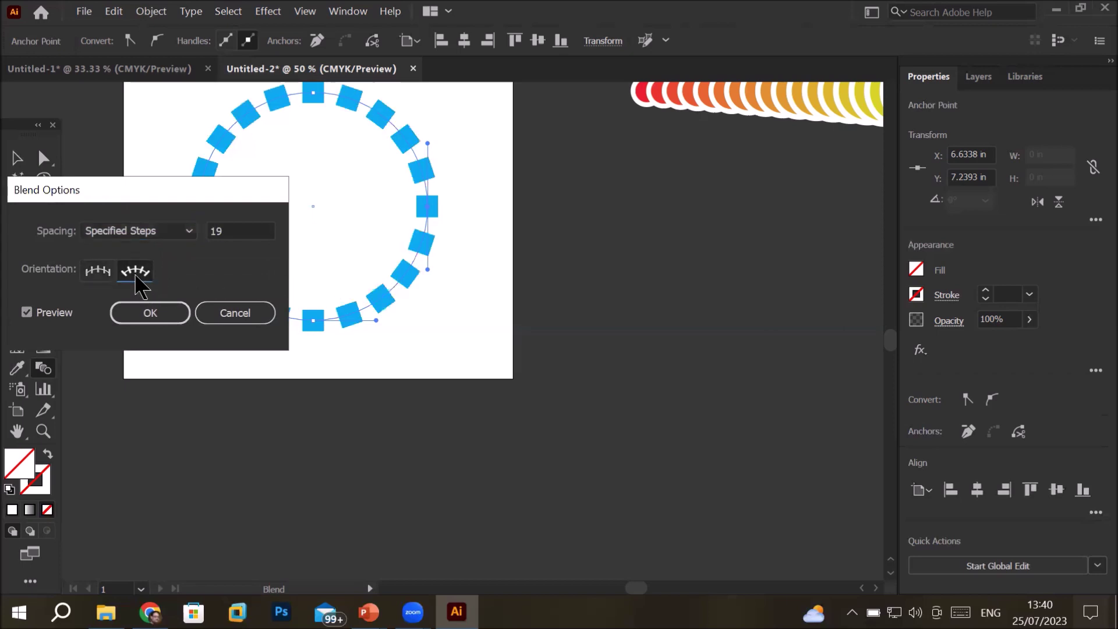
left_click(111, 285)
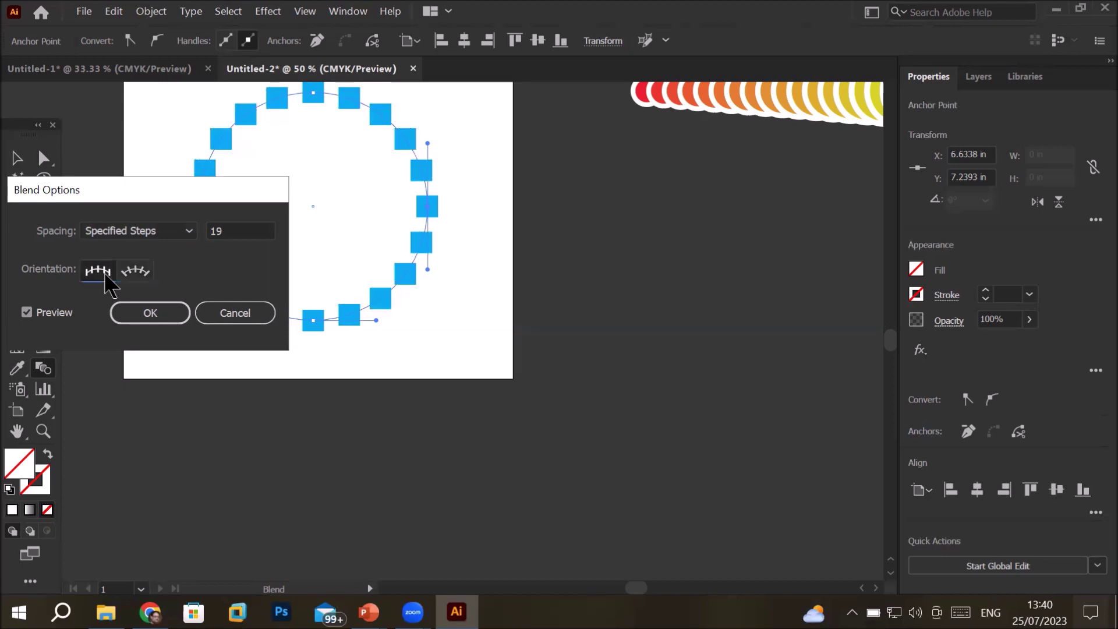
left_click(139, 283)
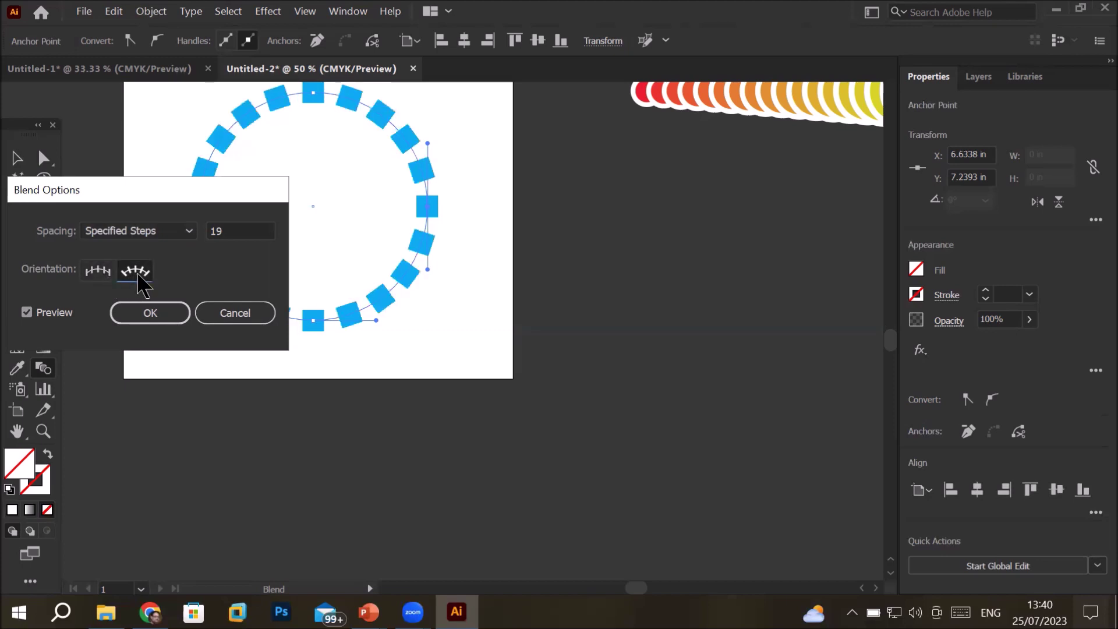
left_click(108, 285)
left_click(128, 276)
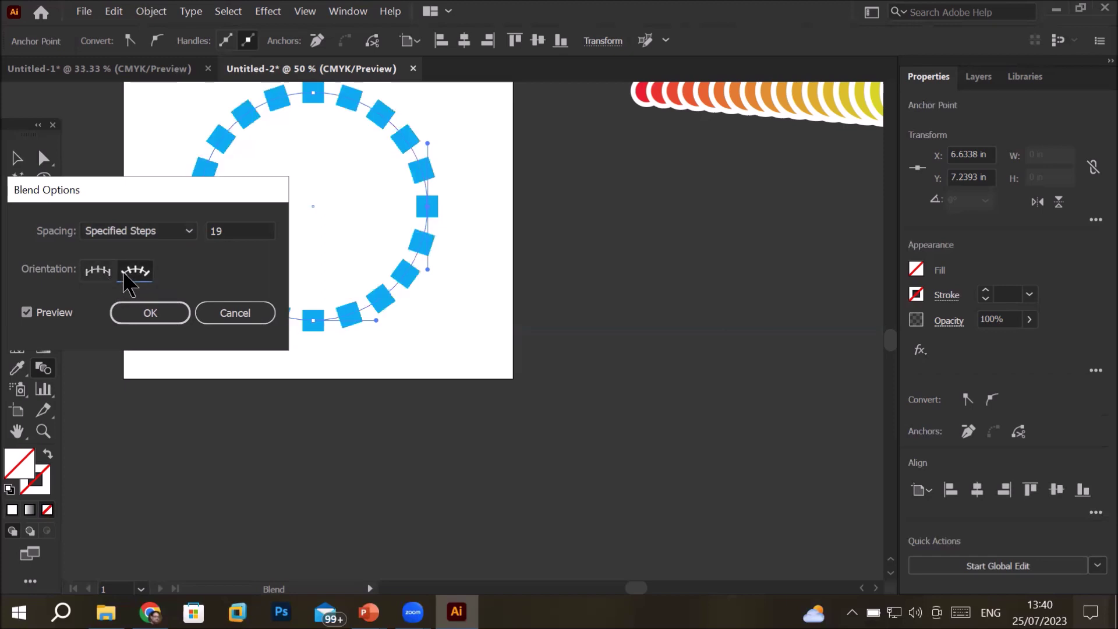
left_click(152, 315)
Try specified step counts between 28 and 33 for the circular blend and apply one that nearly closes the ring
scroll(323, 336, "down", 1, "alt")
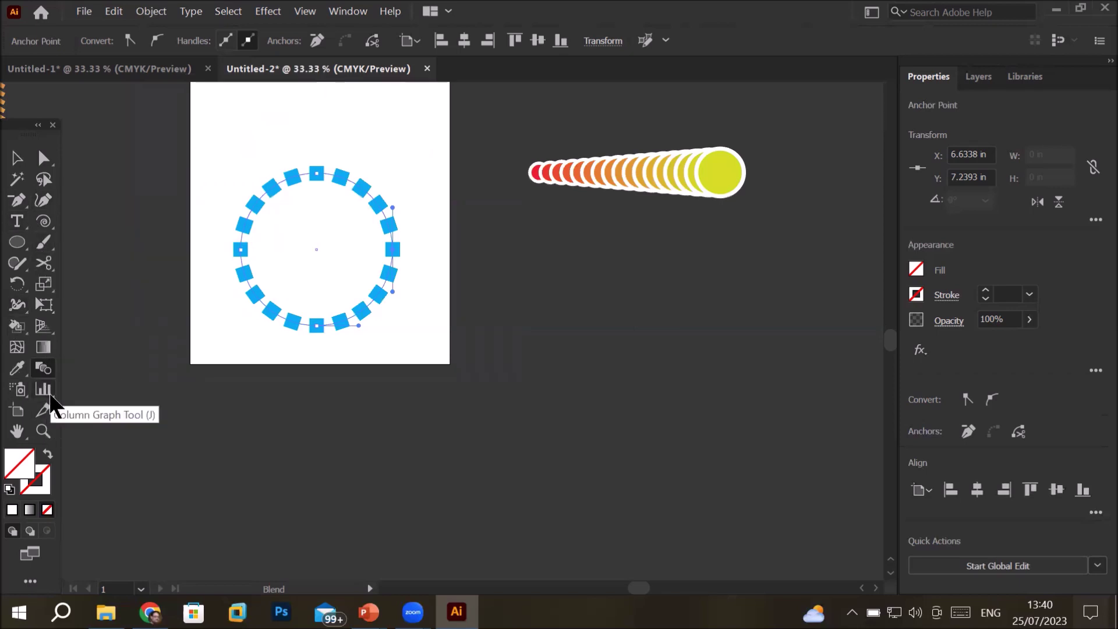
left_click(48, 360)
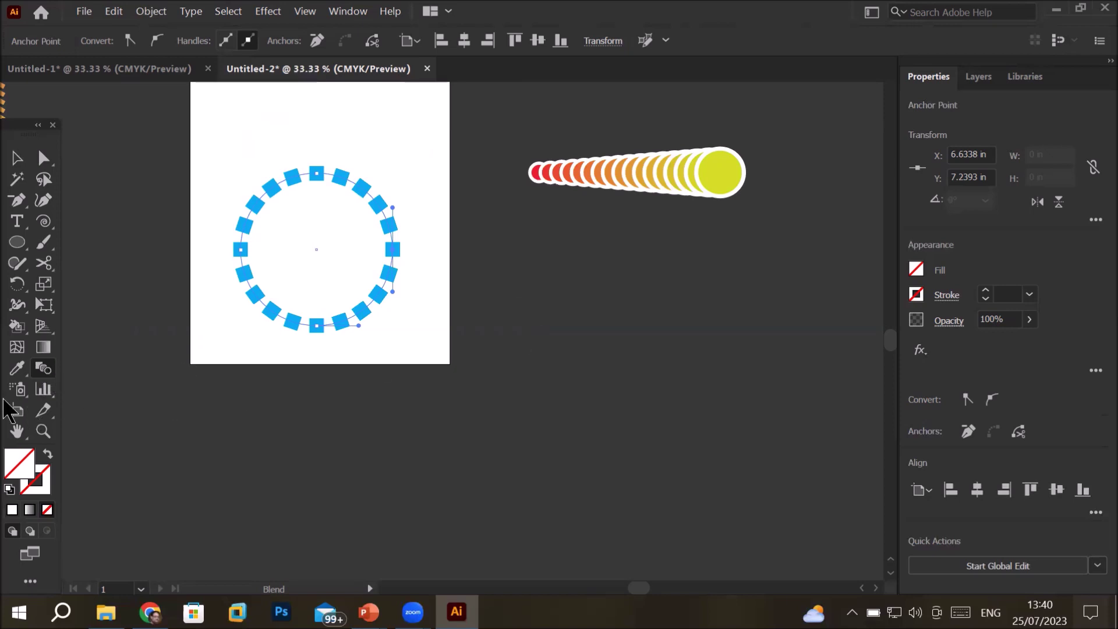
double_click(47, 370)
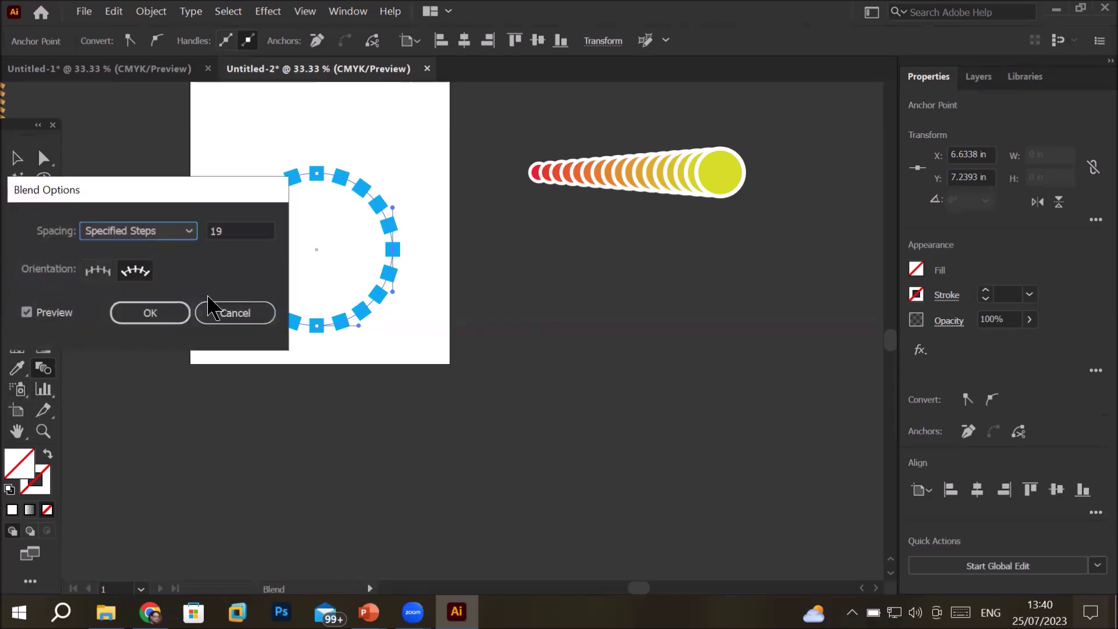
left_click(247, 231)
key("Up")
key("Up")
key("Up")
key("Up")
key("Up")
key("Up")
key("Up")
key("Up")
key("Up")
key("Up")
key("Up")
key("Up")
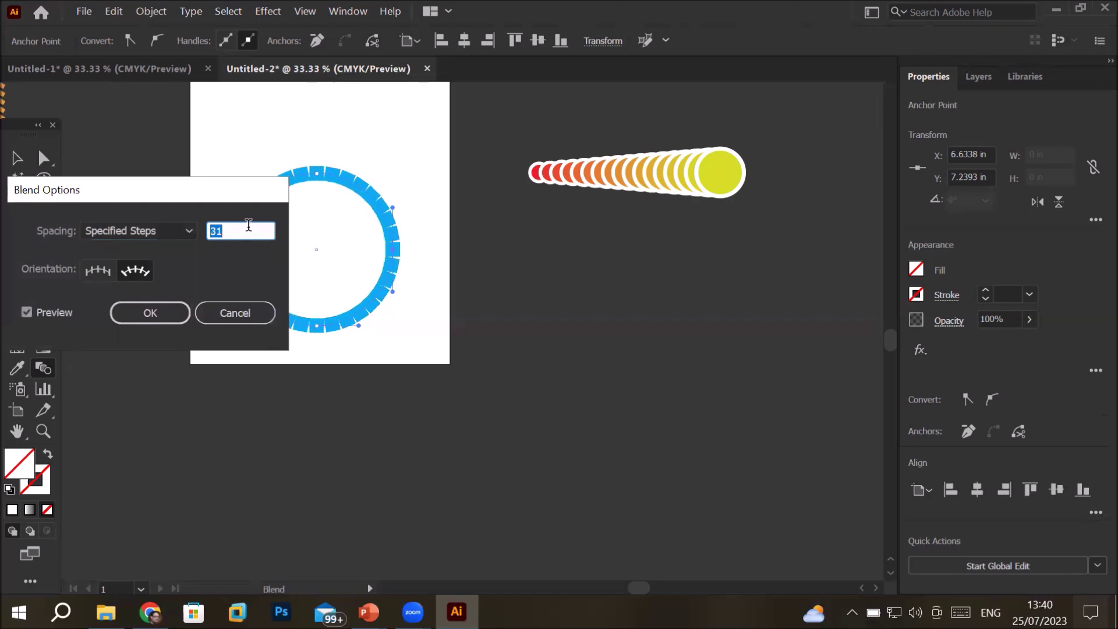
key("BackSpace")
type("29")
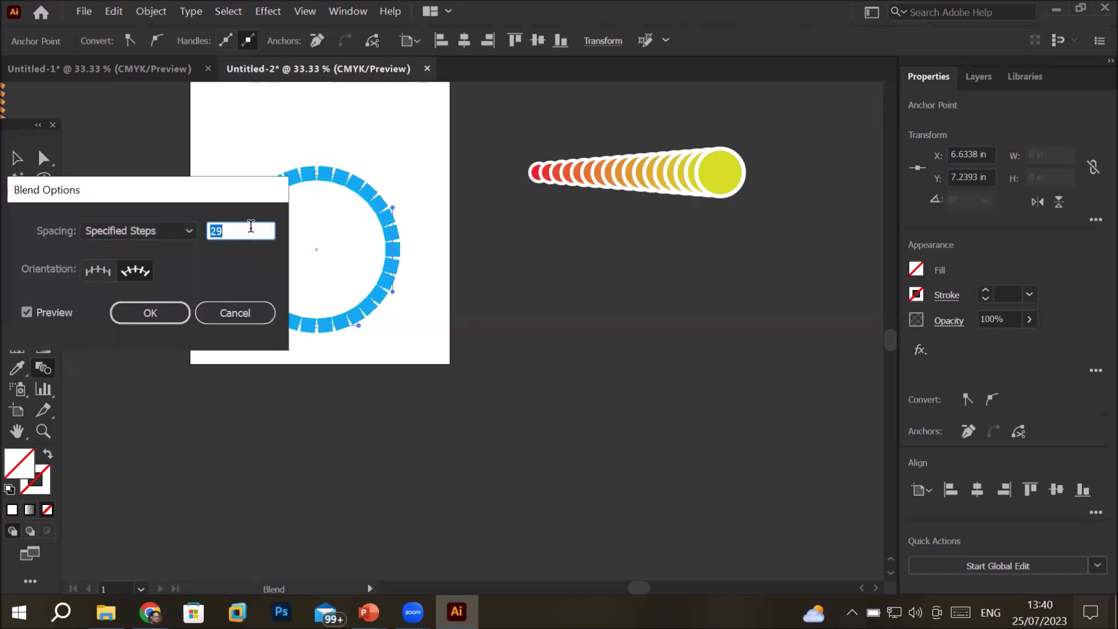
key("Up")
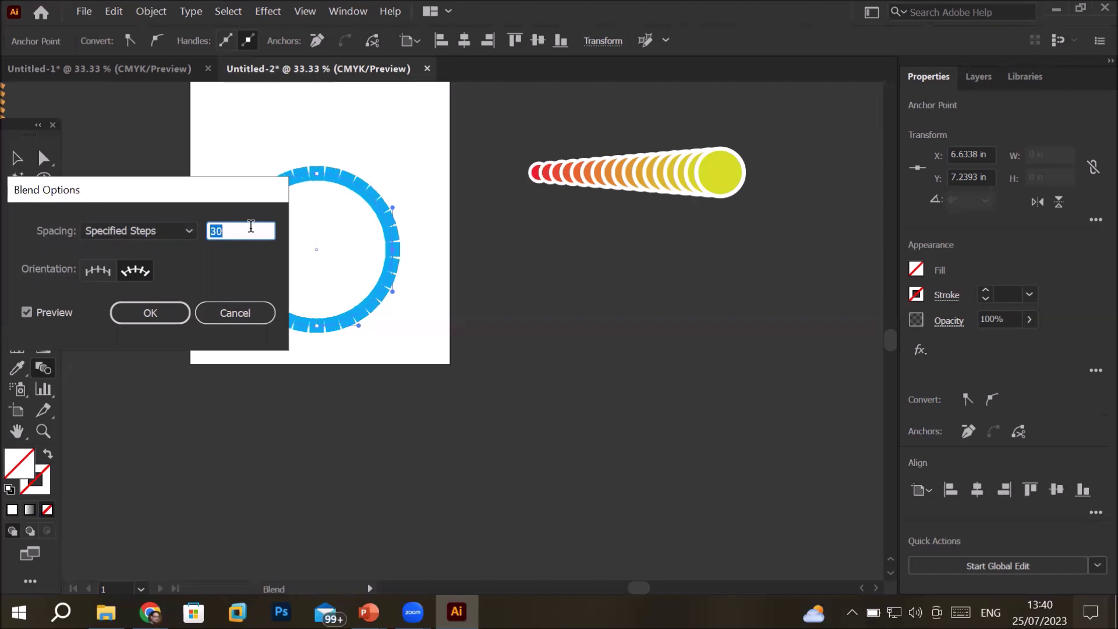
key("Down")
key("Down")
key("Down")
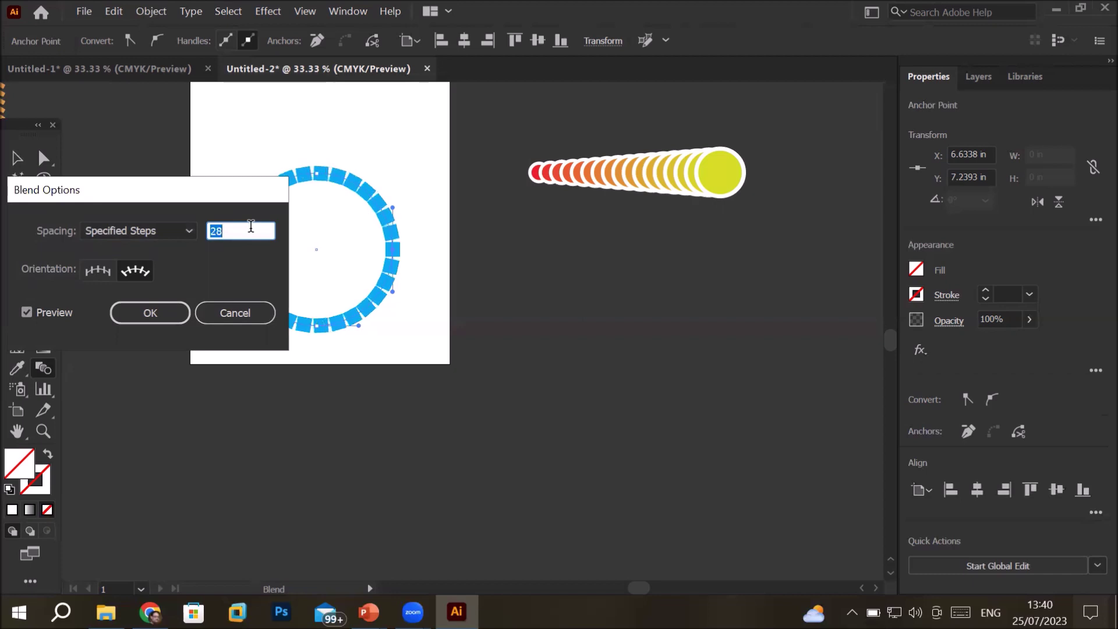
left_click_drag(209, 204, 710, 248)
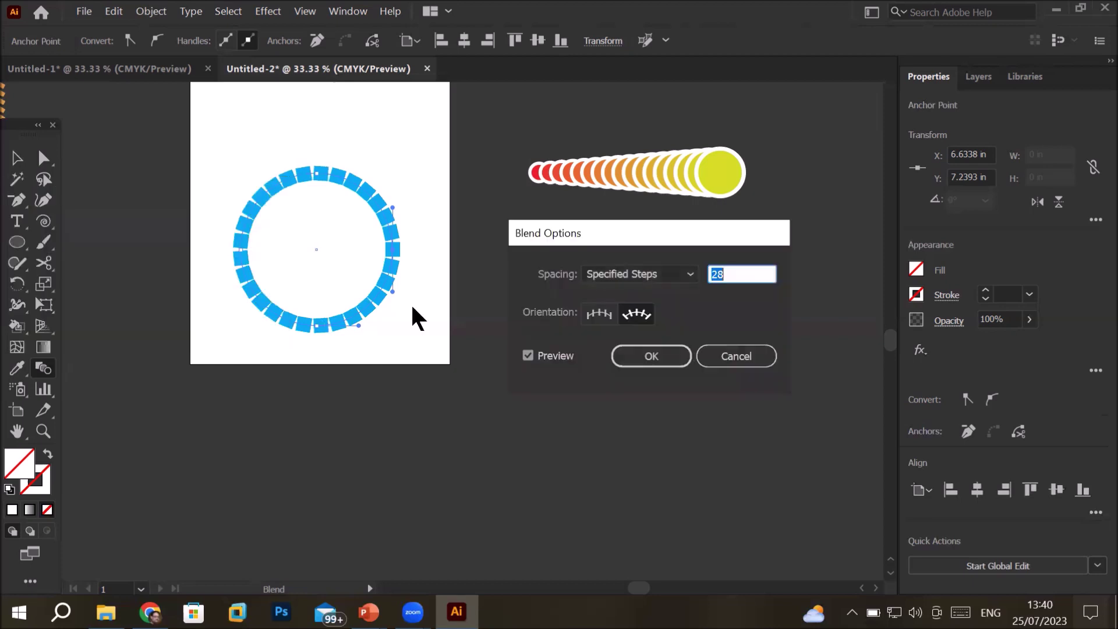
key("Up")
key("Up")
key("Up")
key("Up")
key("Up")
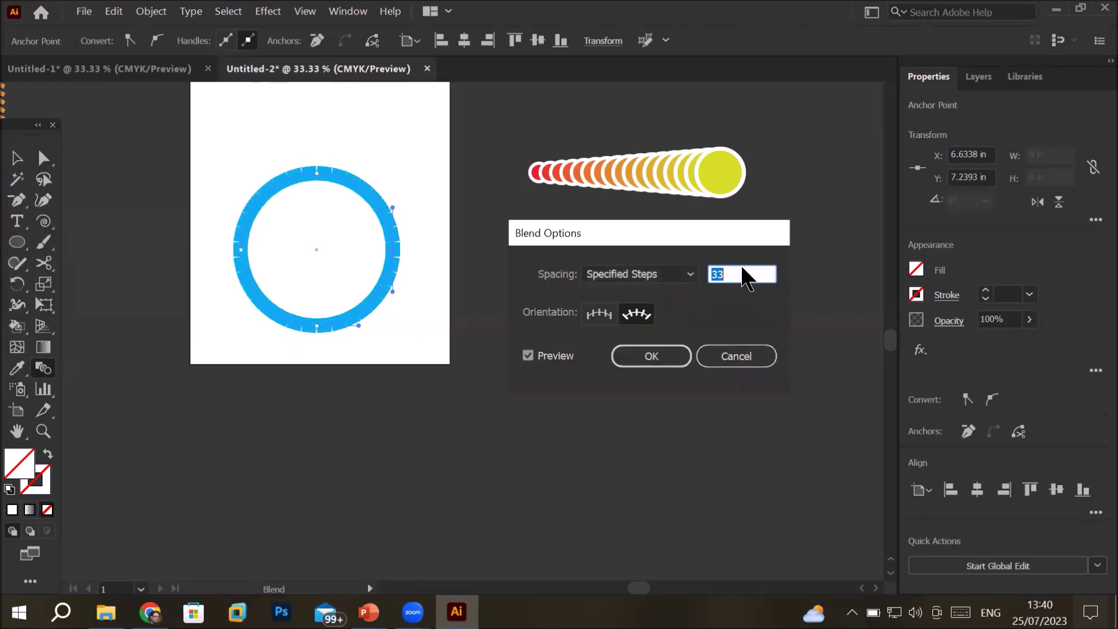
left_click(678, 352)
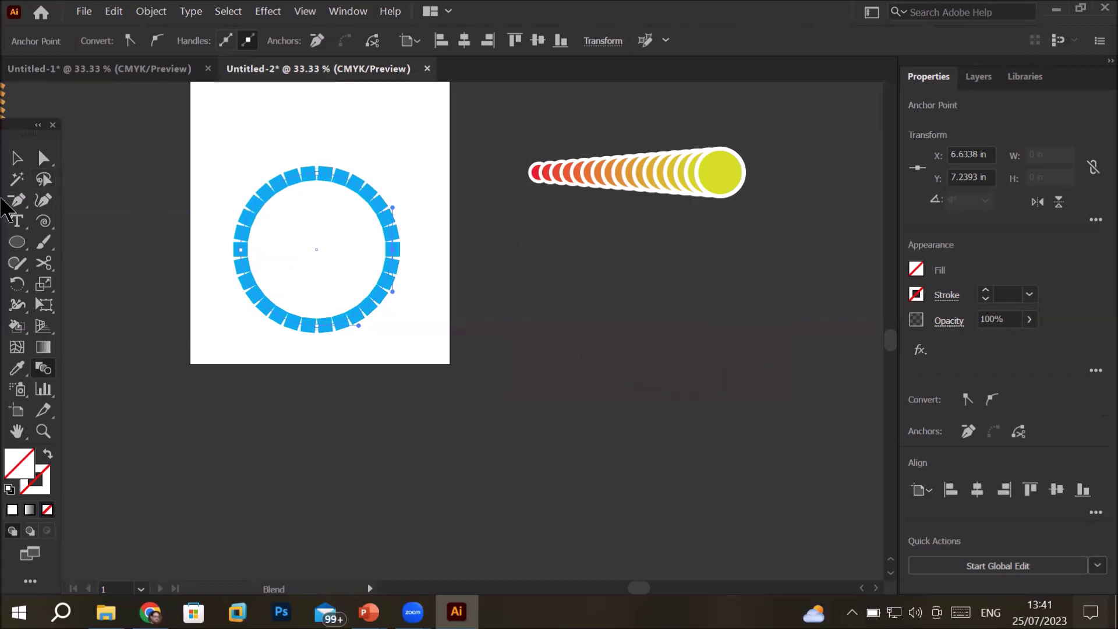
Move the blue ring off the artboard to just below the red-to-yellow circle blend
left_click(17, 158)
left_click_drag(257, 200, 461, 252)
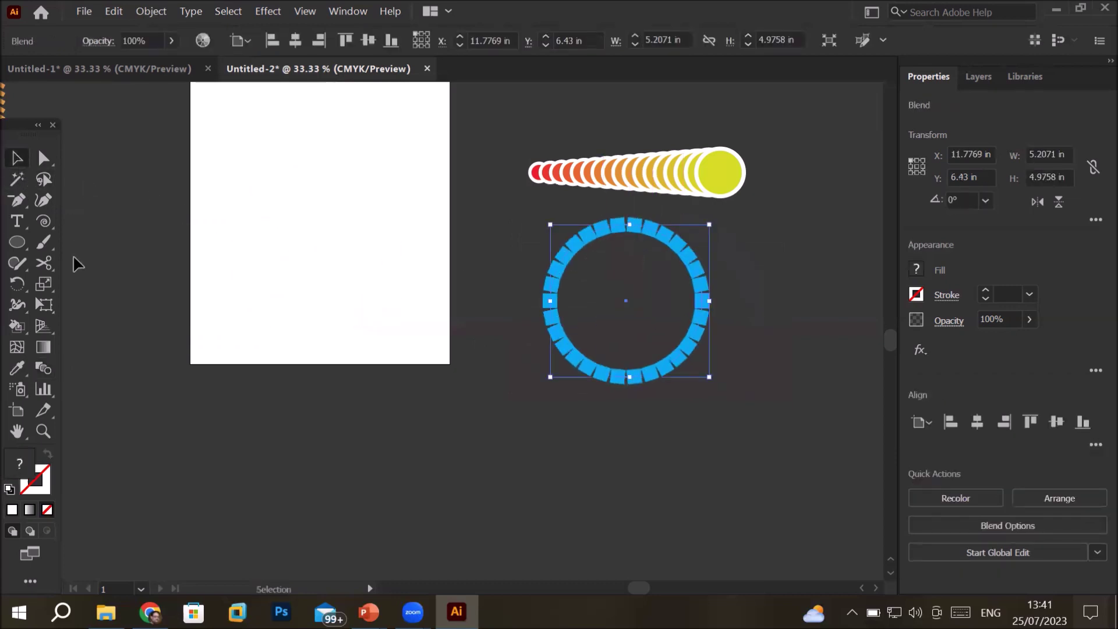
Add the text "Smart" in the upper part of the artboard and enlarge it to about 4.06 in wide
left_click(16, 221)
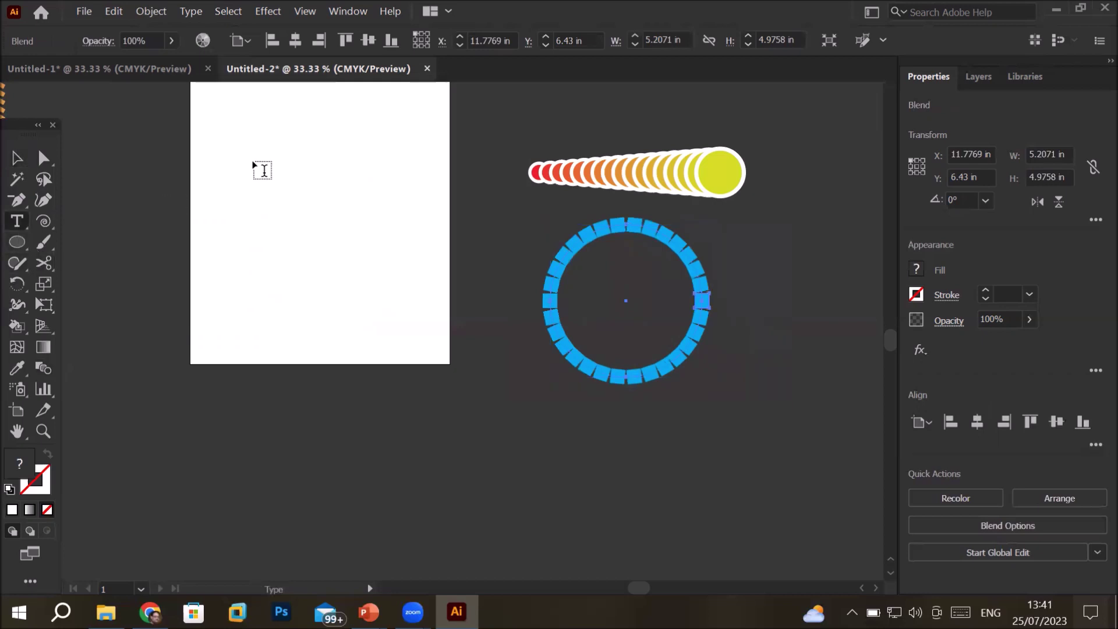
left_click(253, 130)
key("BackSpace")
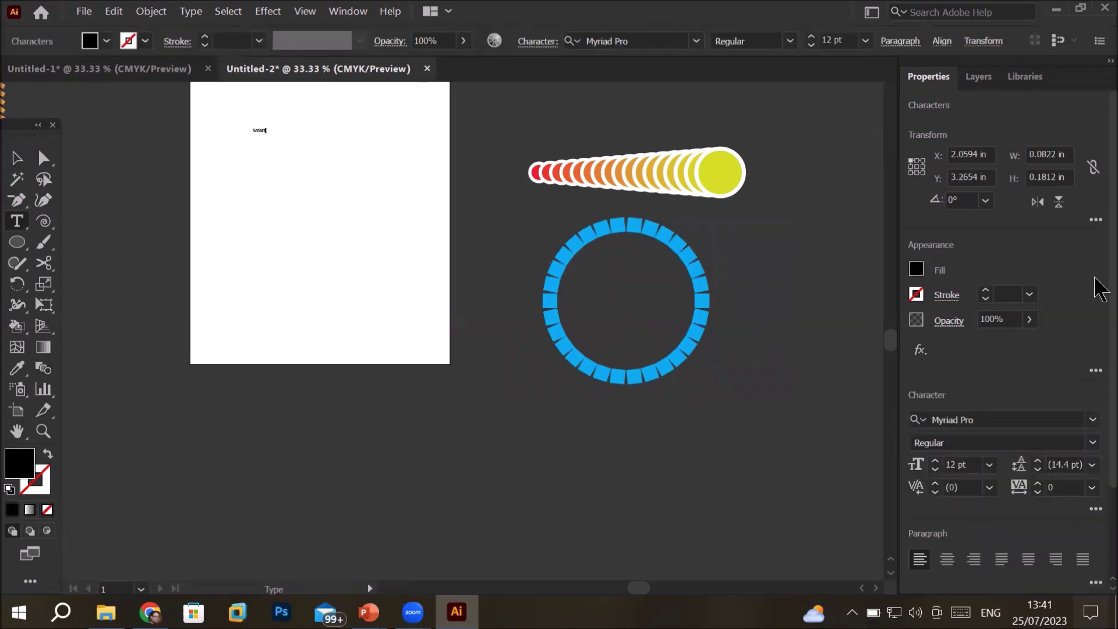
left_click(17, 158)
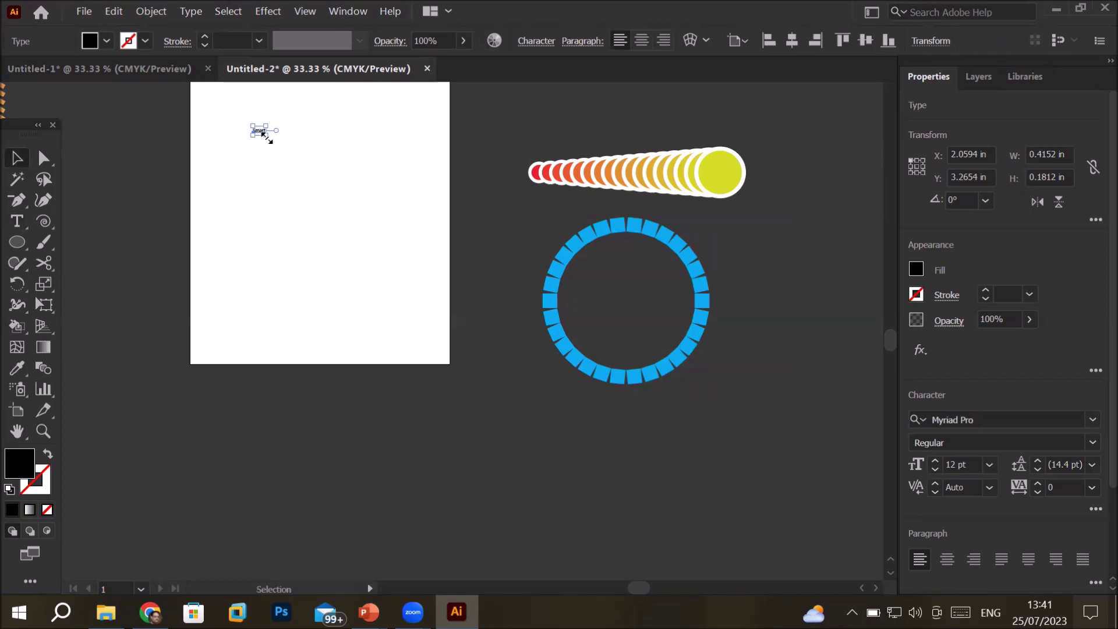
left_click_drag(263, 131, 474, 220)
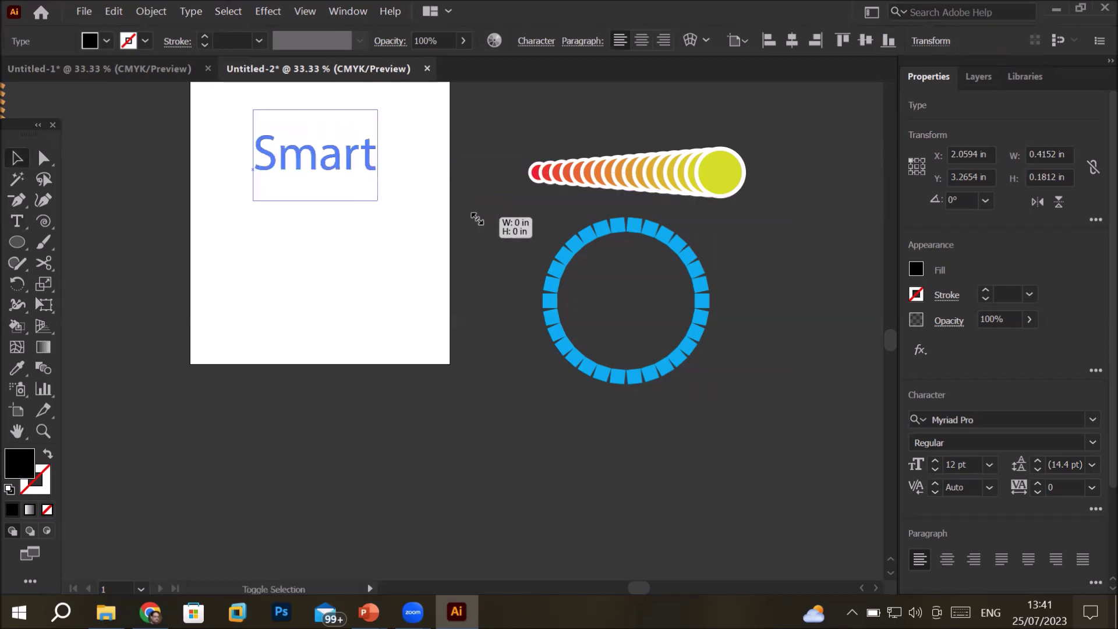
Add the text "Training" below "Smart" and enlarge it to about 3.9 in wide
left_click(17, 222)
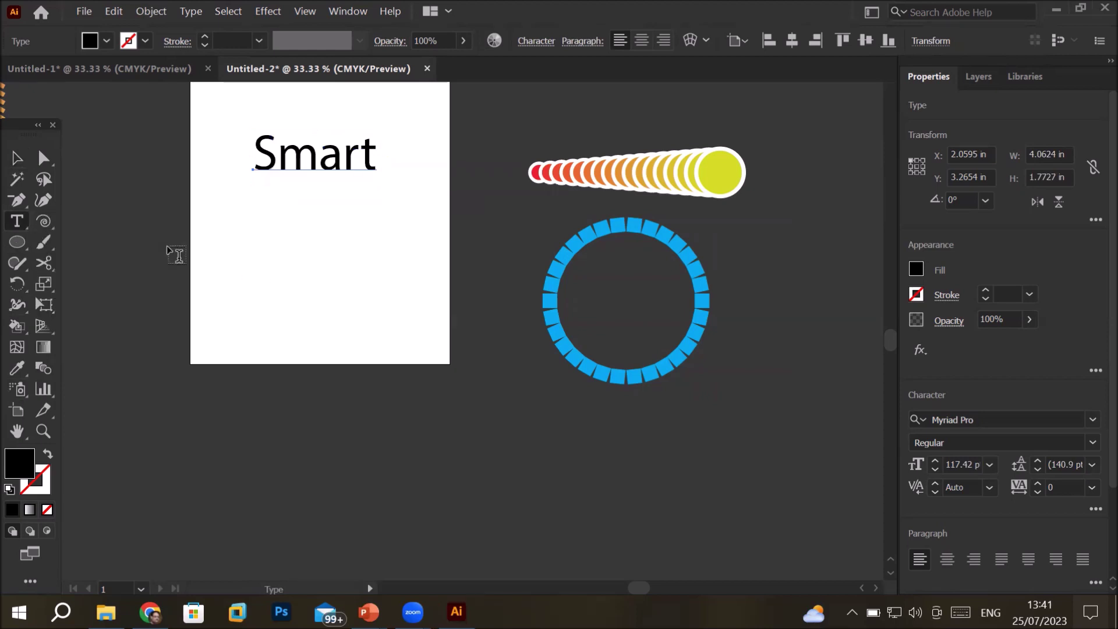
left_click(256, 273)
type("Te")
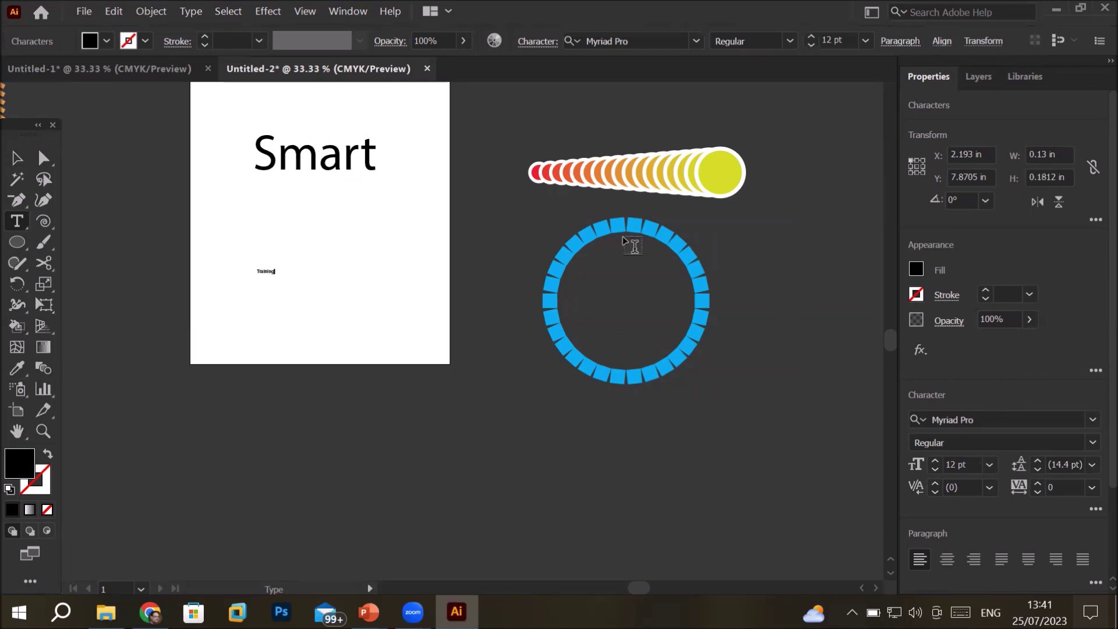
left_click(17, 158)
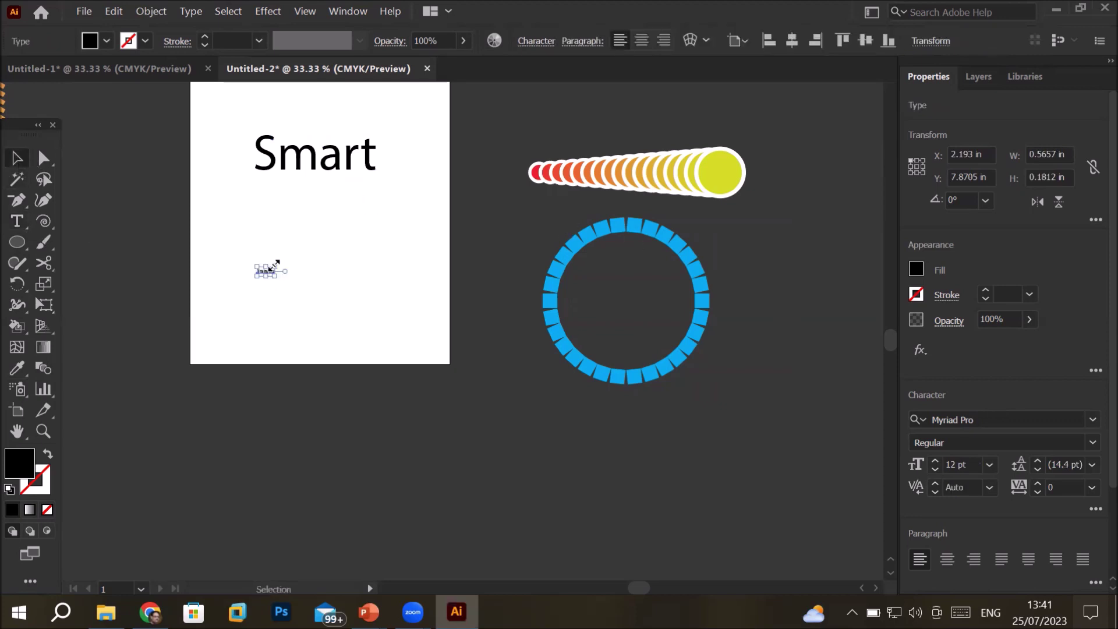
left_click_drag(273, 266, 527, 217)
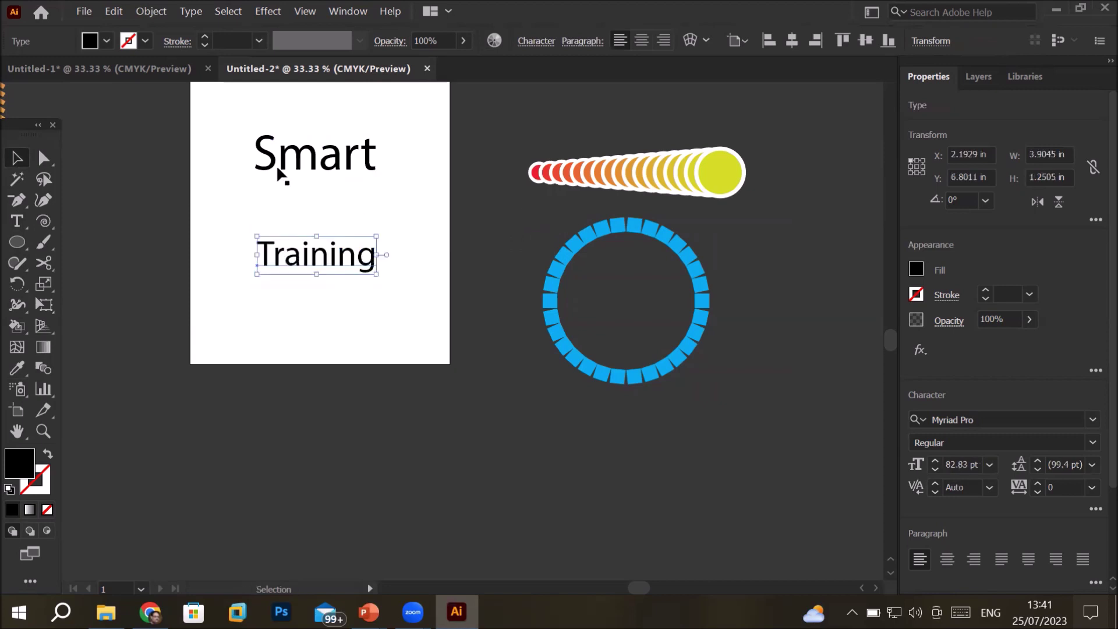
Create a blend between the words "Smart" and "Training"
left_click_drag(231, 114, 422, 319)
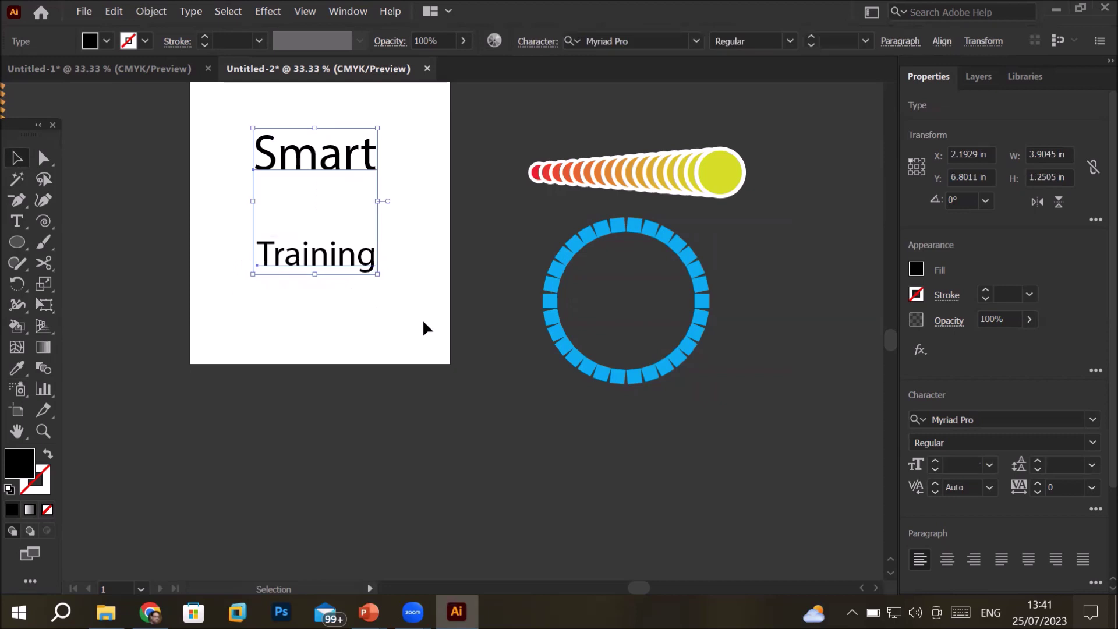
left_click(43, 370)
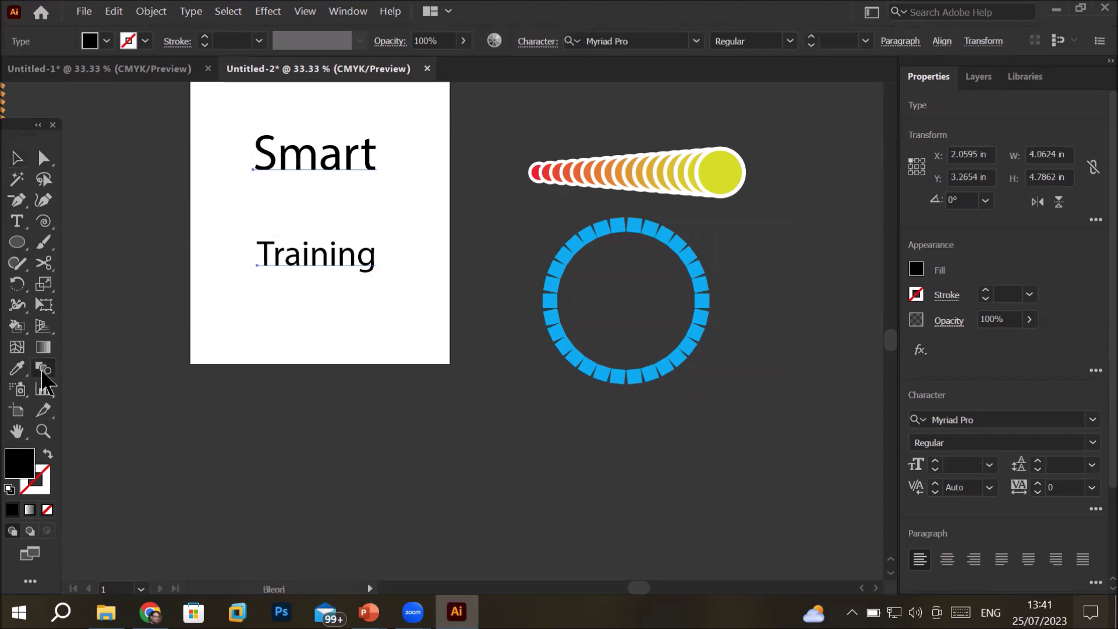
left_click(315, 157)
left_click(315, 257)
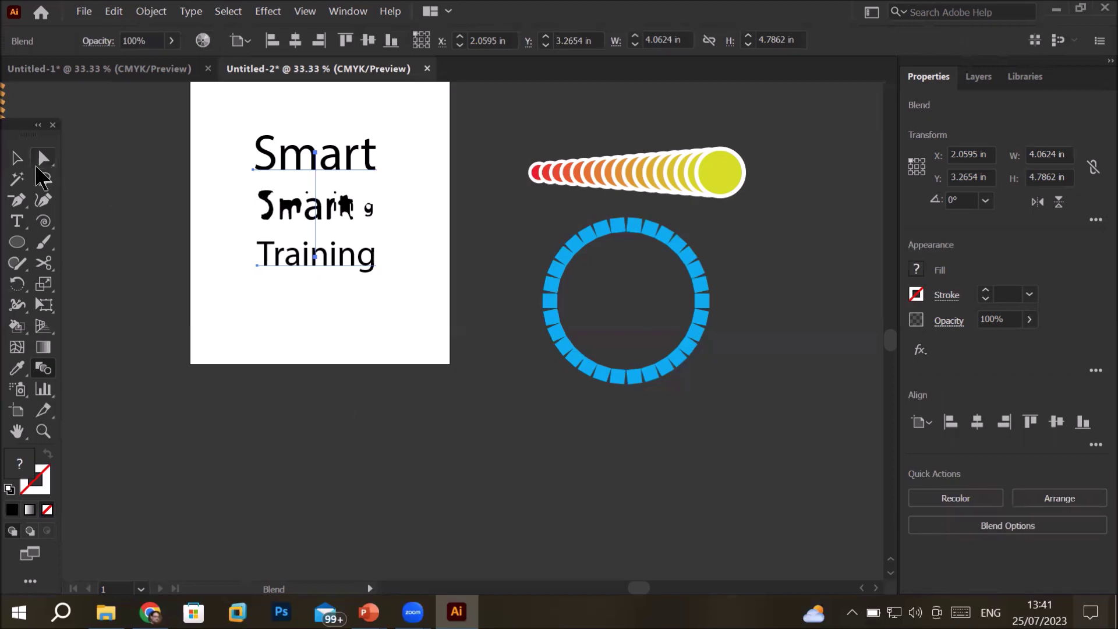
Spread the blended words about 9.04 in apart overall, with "Smart" at the artboard's top edge and "Training" at its bottom edge
left_click(42, 164)
left_click(192, 237)
key("v")
left_click(337, 168)
left_click(43, 165)
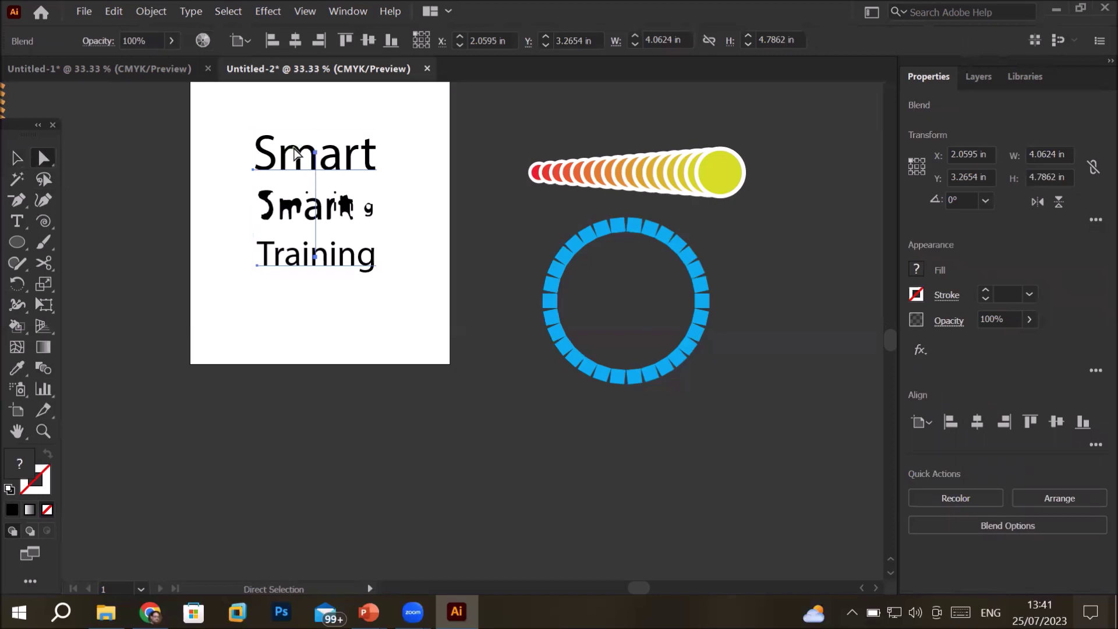
left_click_drag(310, 152, 324, 113)
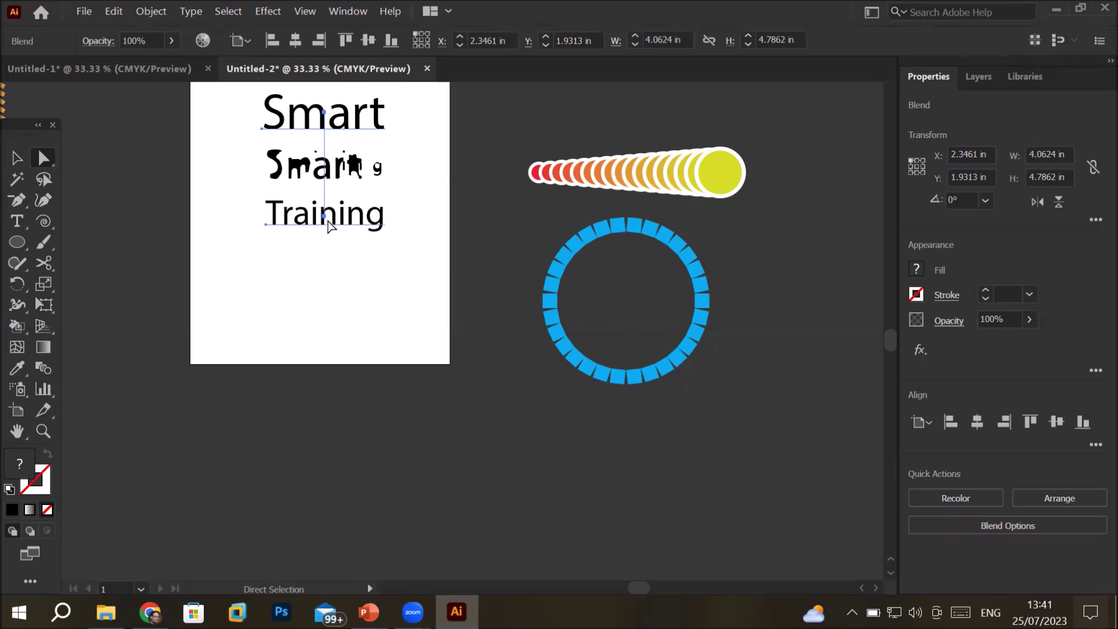
left_click_drag(240, 200, 428, 251)
left_click_drag(385, 229, 384, 361)
left_click_drag(237, 90, 410, 153)
left_click_drag(353, 124, 352, 110)
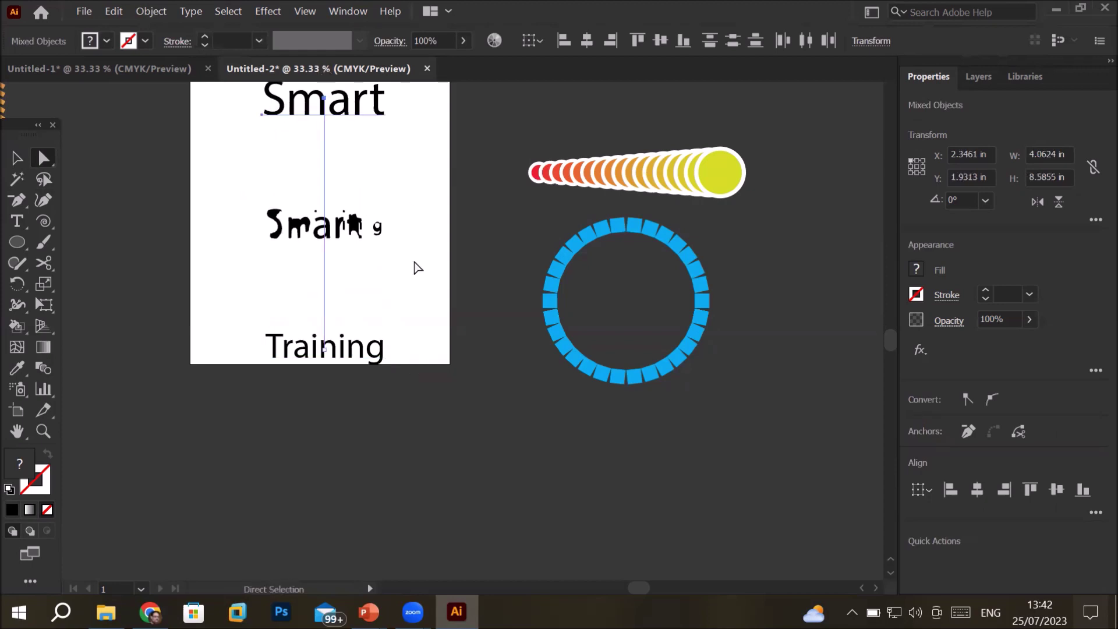
Try specified step counts up to 11 for the text blend and apply 9 steps
double_click(44, 368)
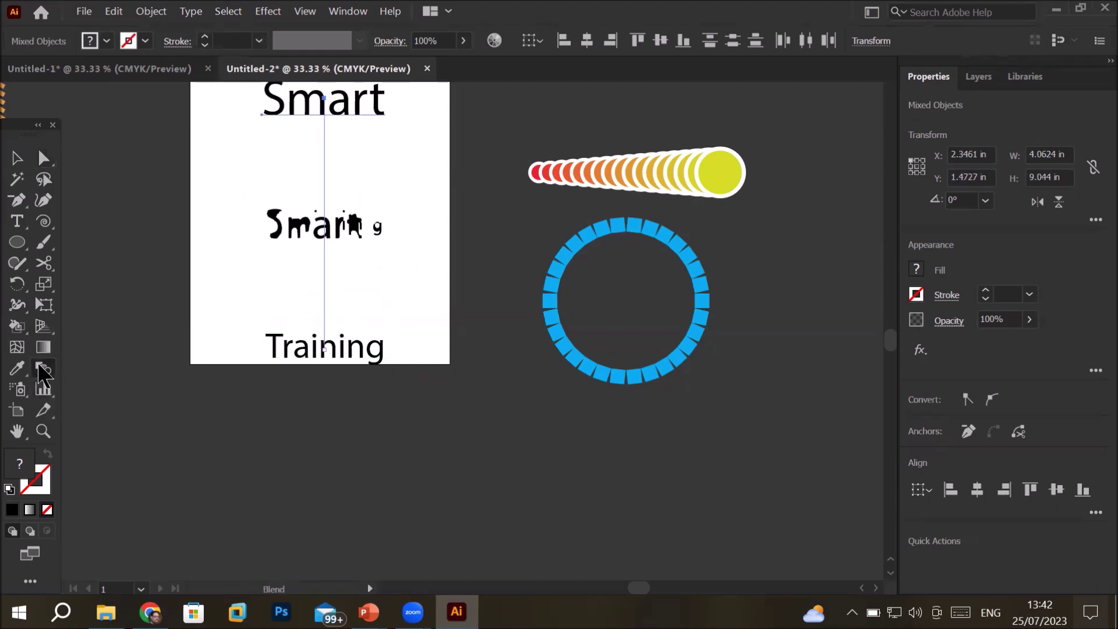
left_click(735, 275)
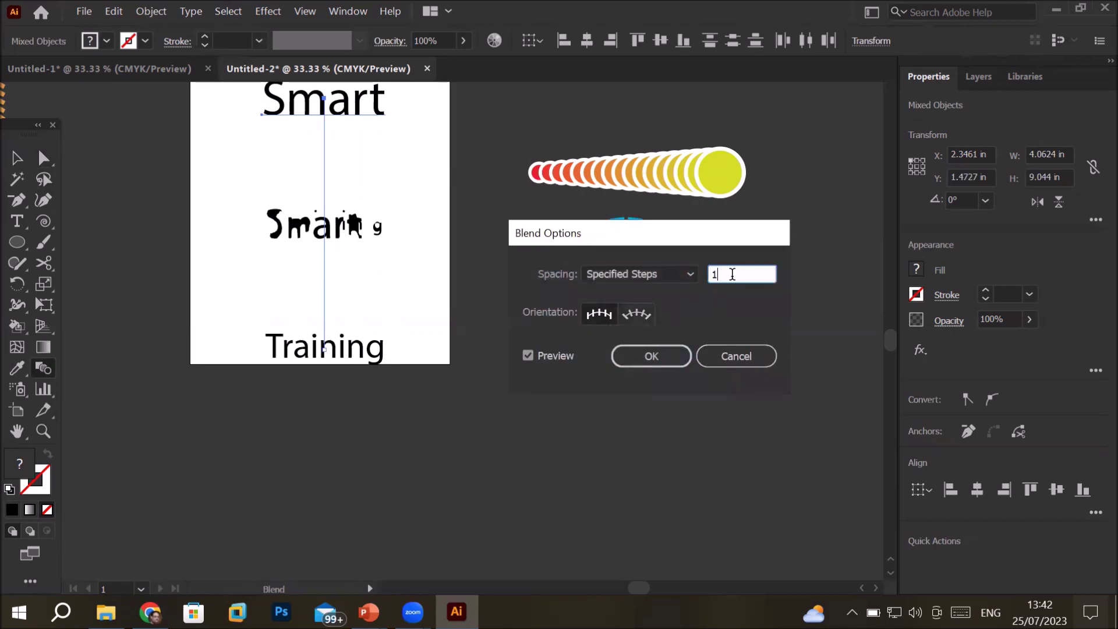
key("Up")
key("Up")
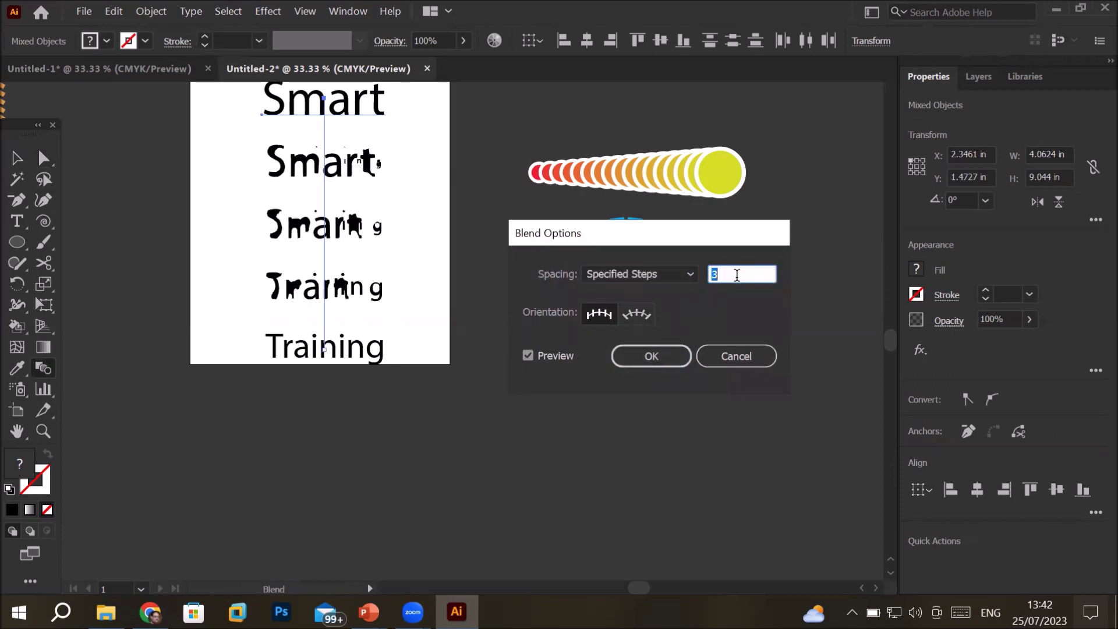
key("Up")
key("Up")
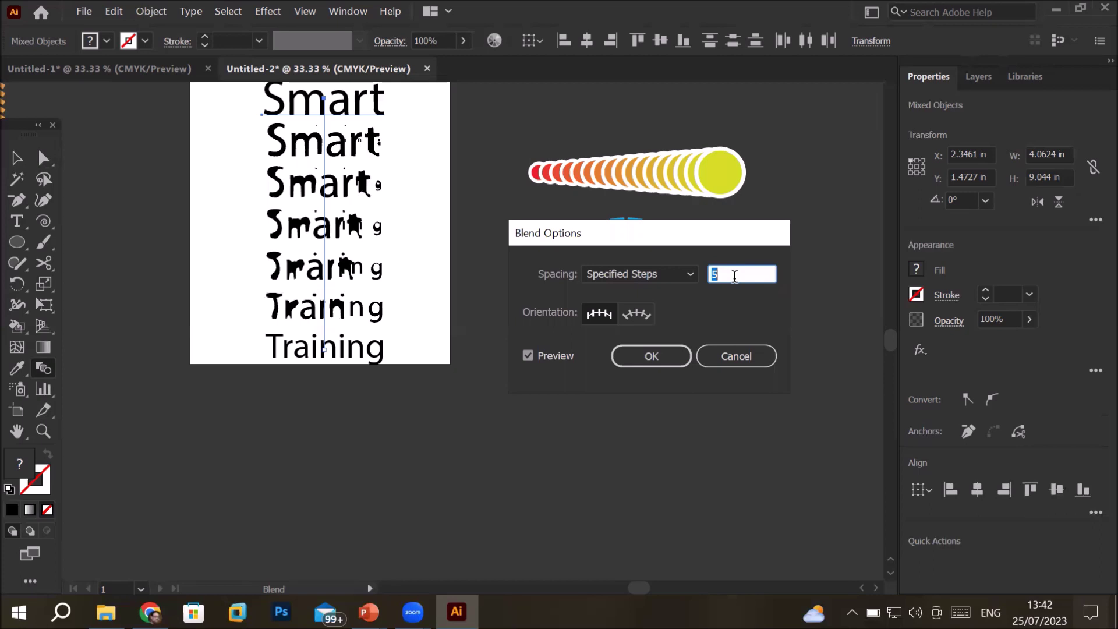
key("Up")
key("Up")
key("Up")
key("Up")
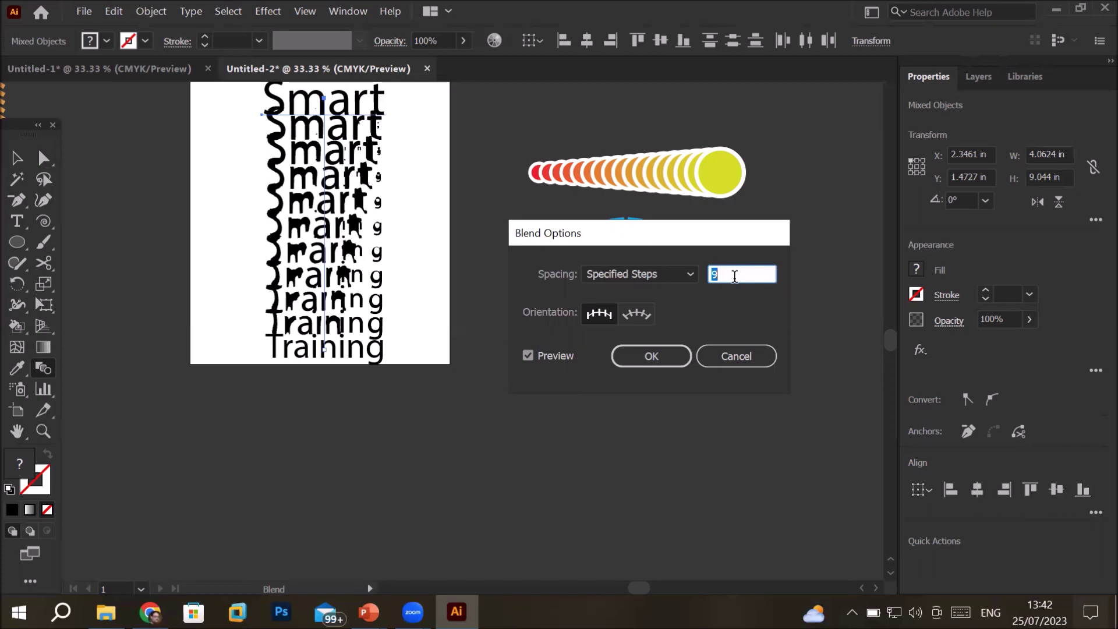
key("Up")
key("Up")
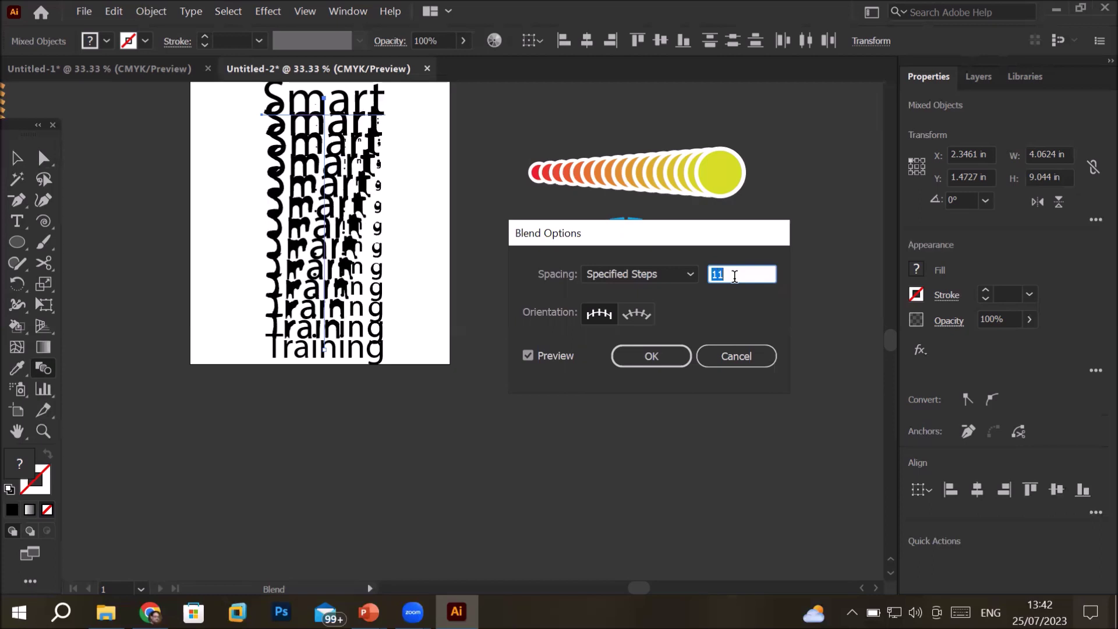
key("Down")
key("Down")
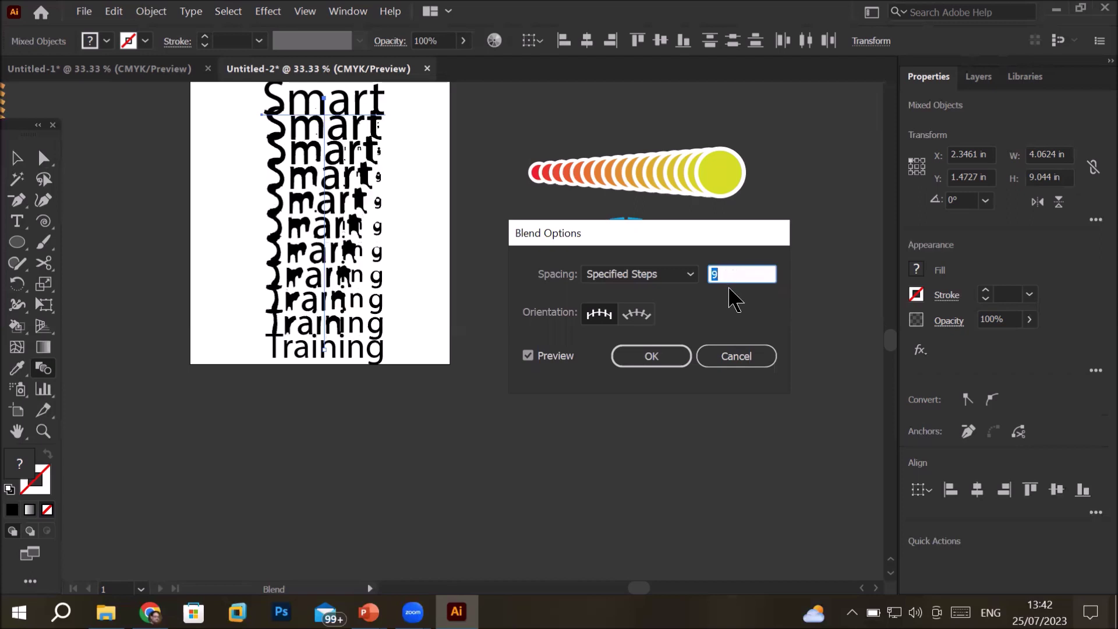
left_click(667, 353)
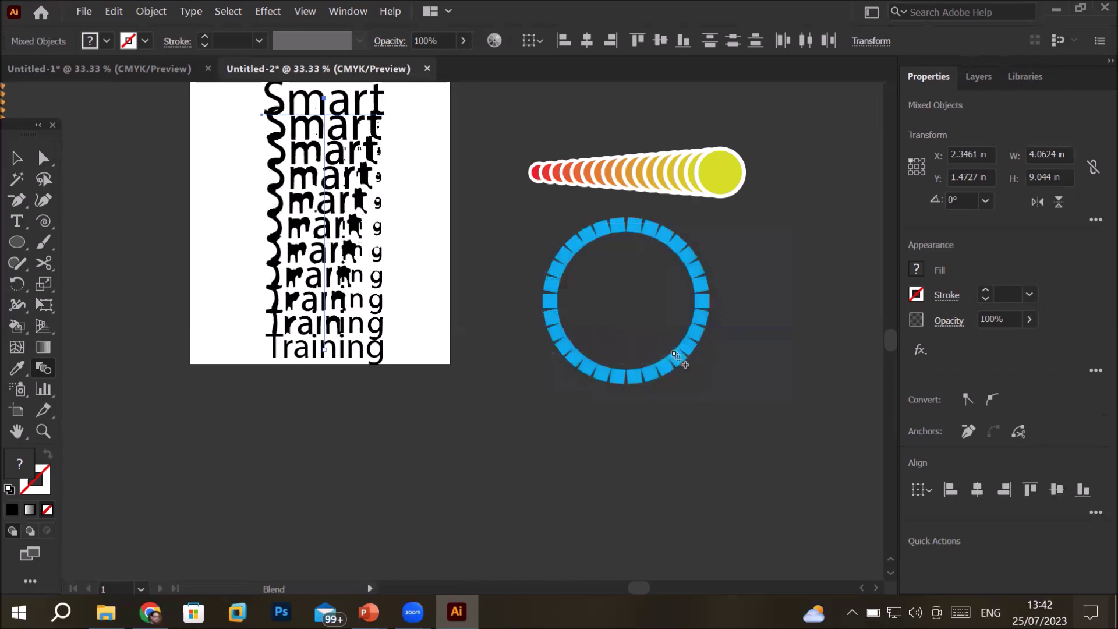
left_click(17, 158)
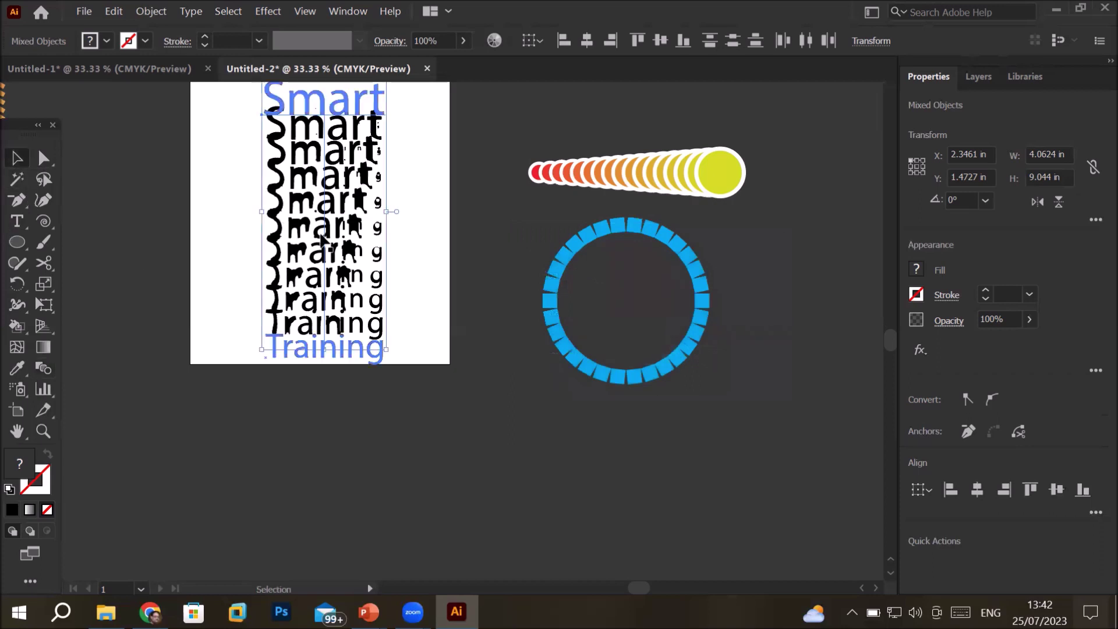
left_click(237, 200)
left_click_drag(237, 200, 31, 205)
left_click(372, 231)
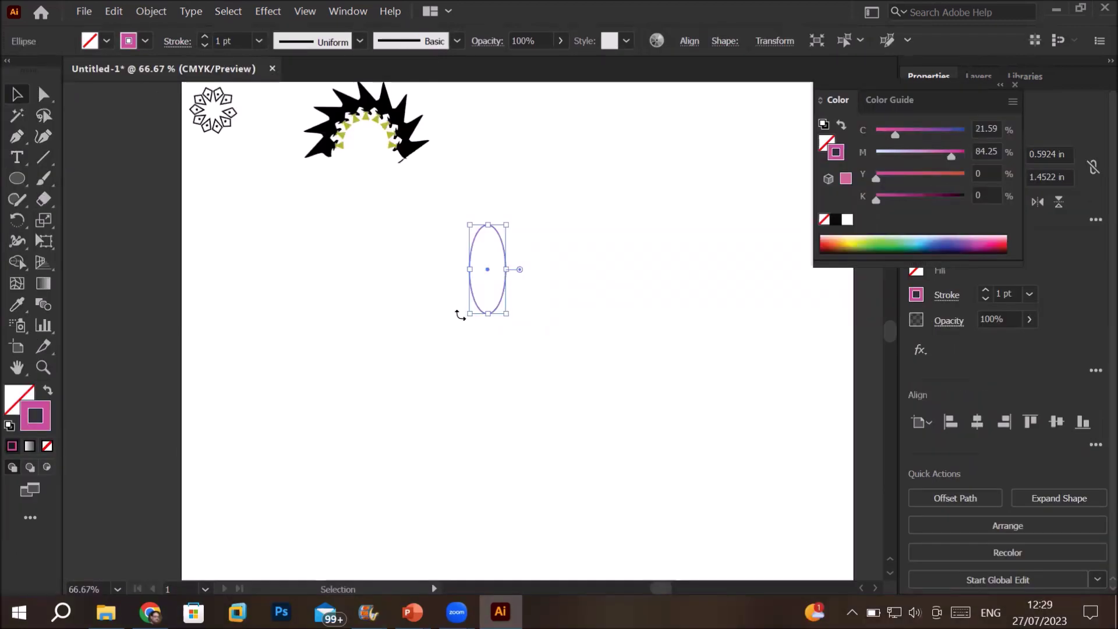
Create a copy of the upright pink ellipse rotated 30° about a point just below it
key("r")
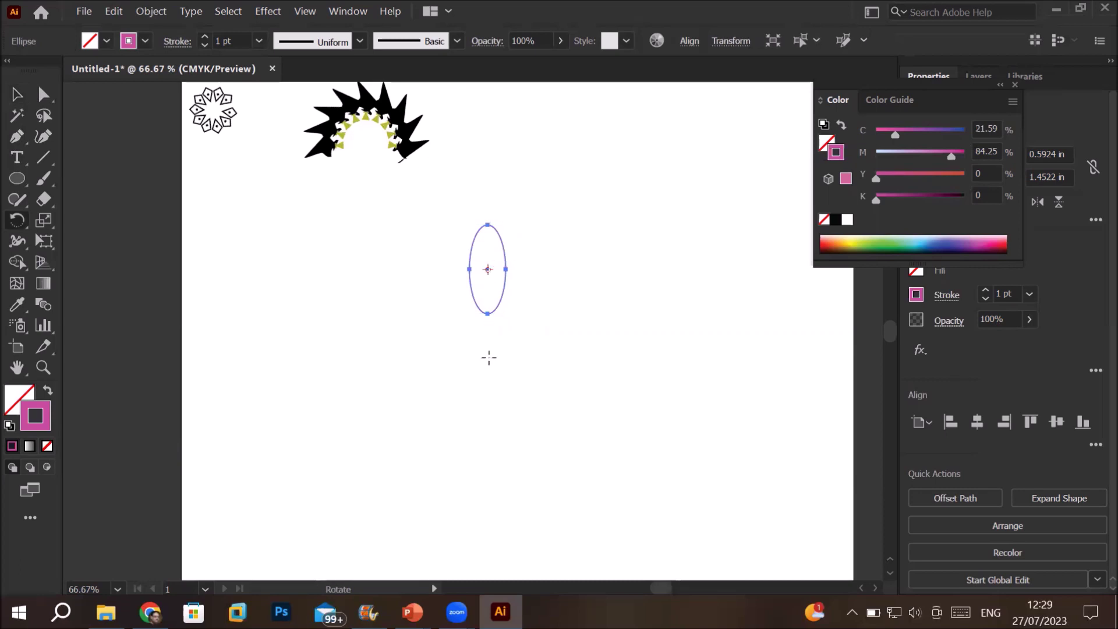
left_click(489, 358, "alt")
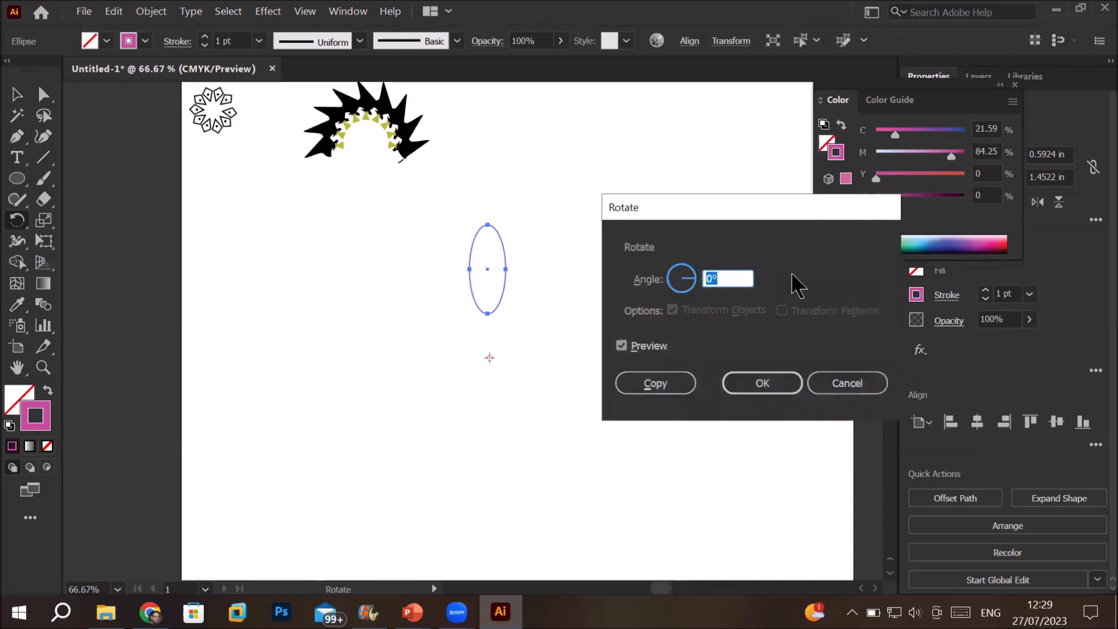
type("30")
left_click(670, 387)
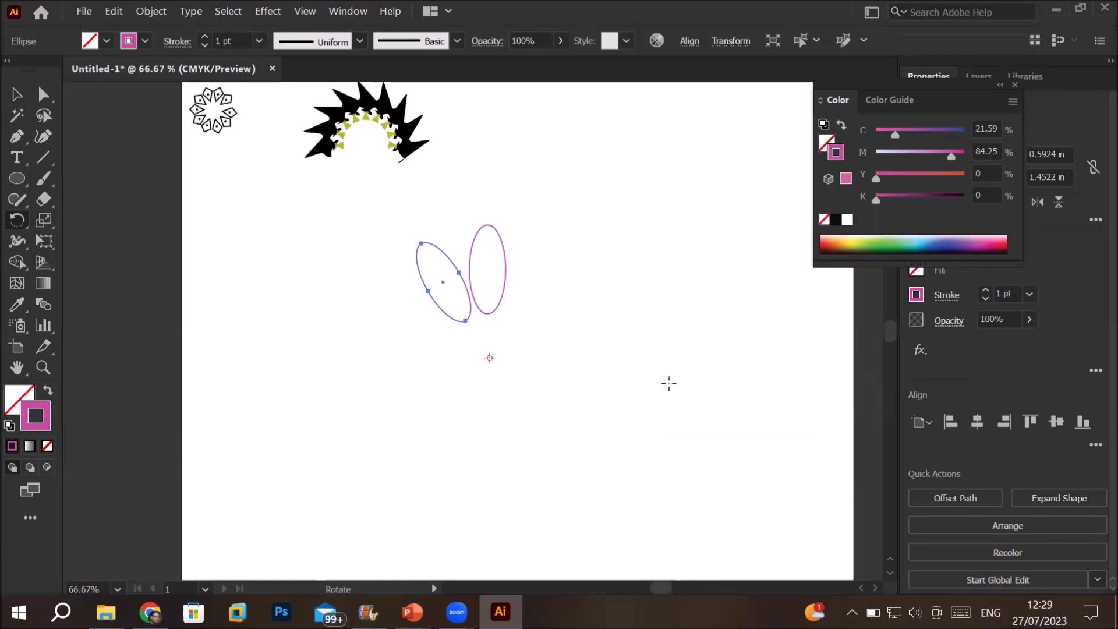
Repeat the rotated copy until the ellipses form a full ring of twelve petals
key("ctrl+d")
key("ctrl+d")
key("ctrl+d")
key("ctrl+d")
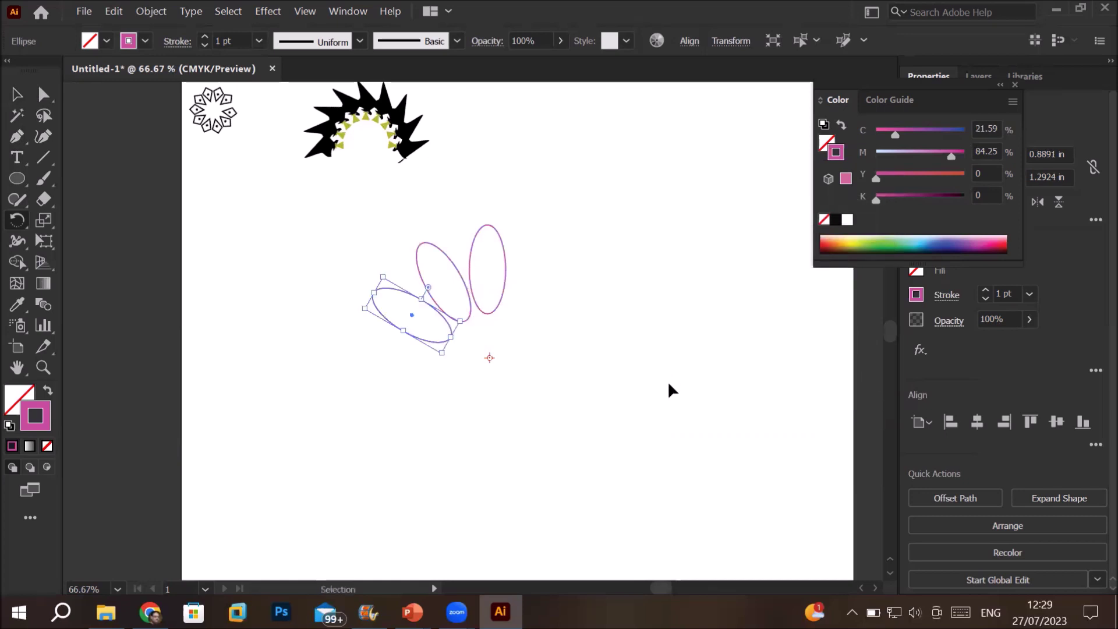
key("ctrl+d")
key("ctrl+d")
key("ctrl+d")
key("ctrl+d")
key("ctrl+d")
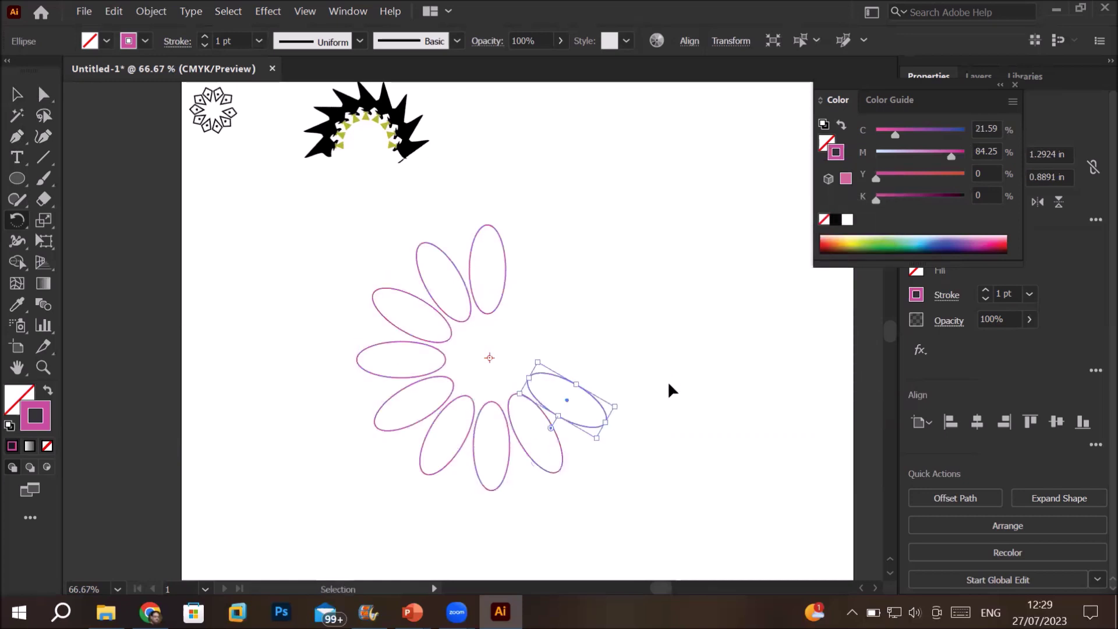
key("ctrl+d")
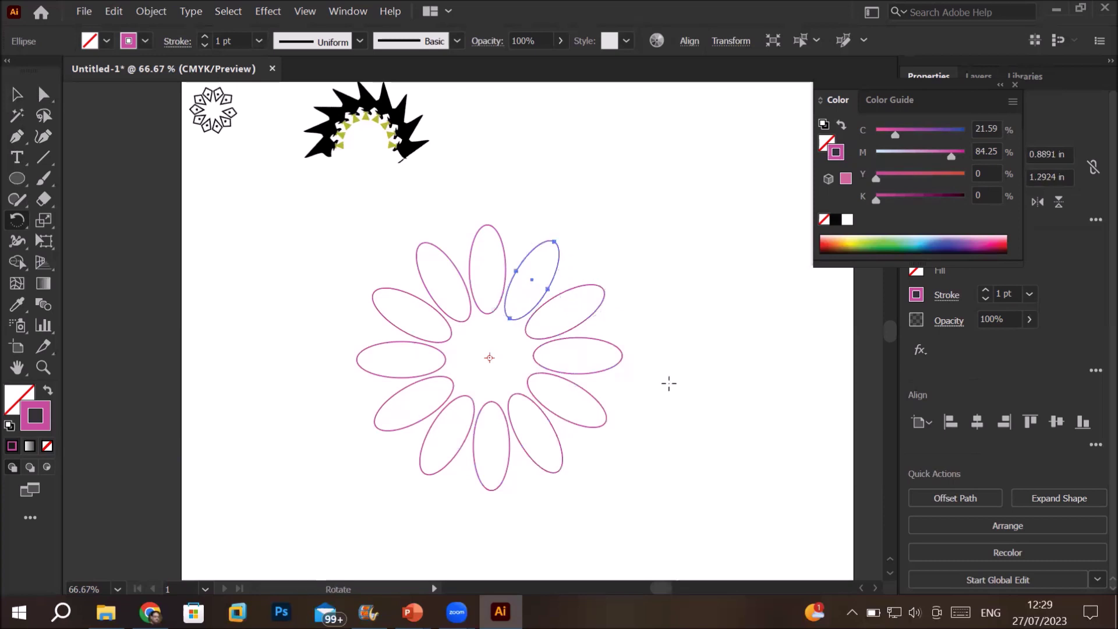
key("v")
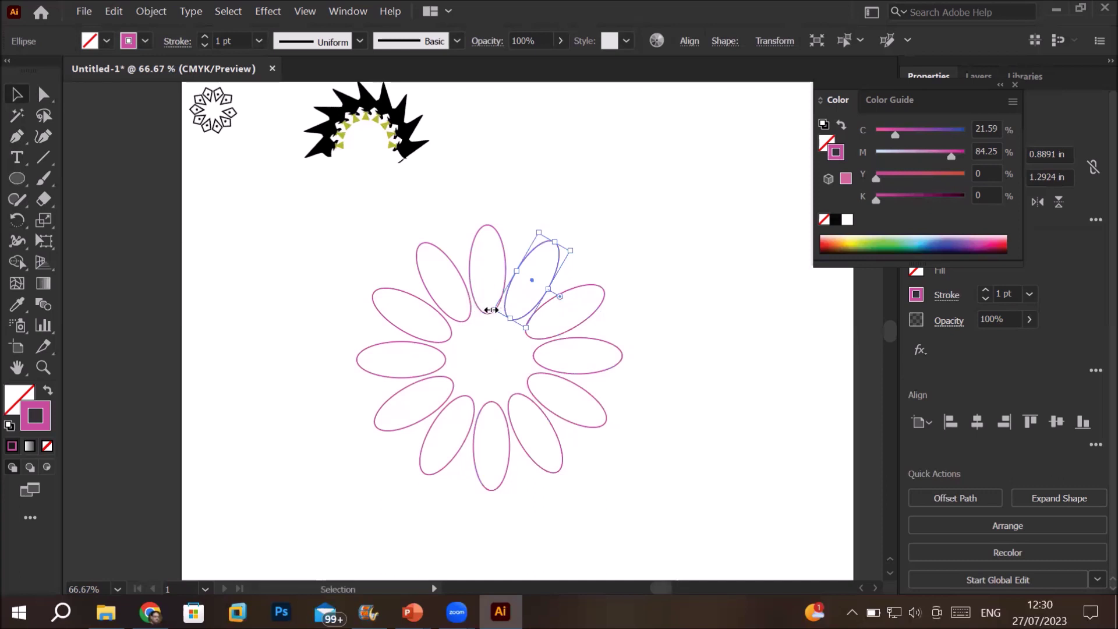
left_click(487, 269)
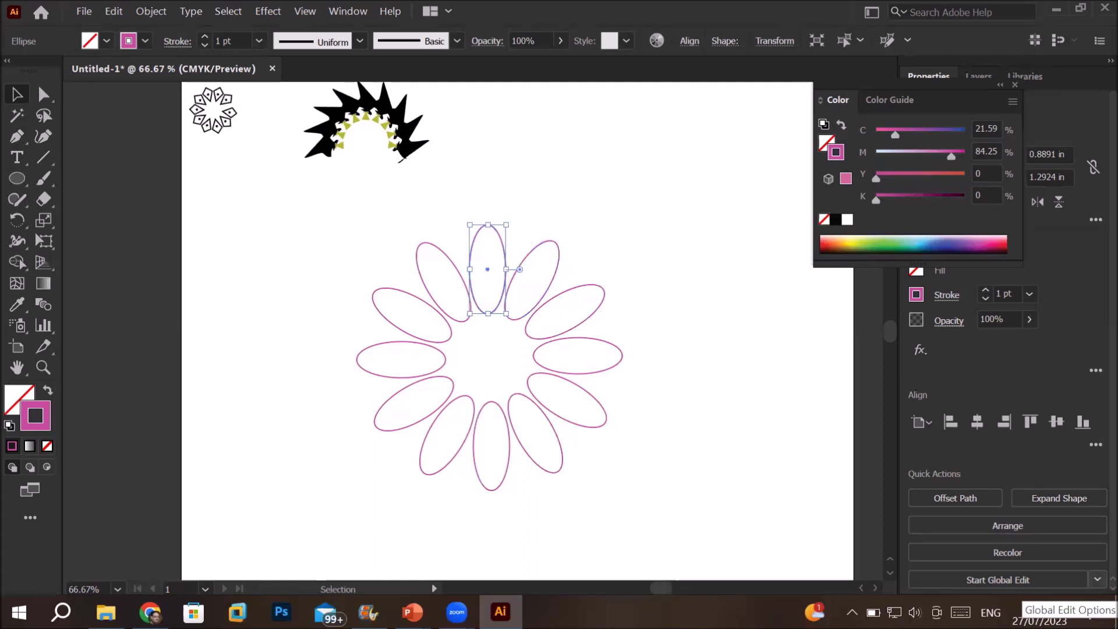
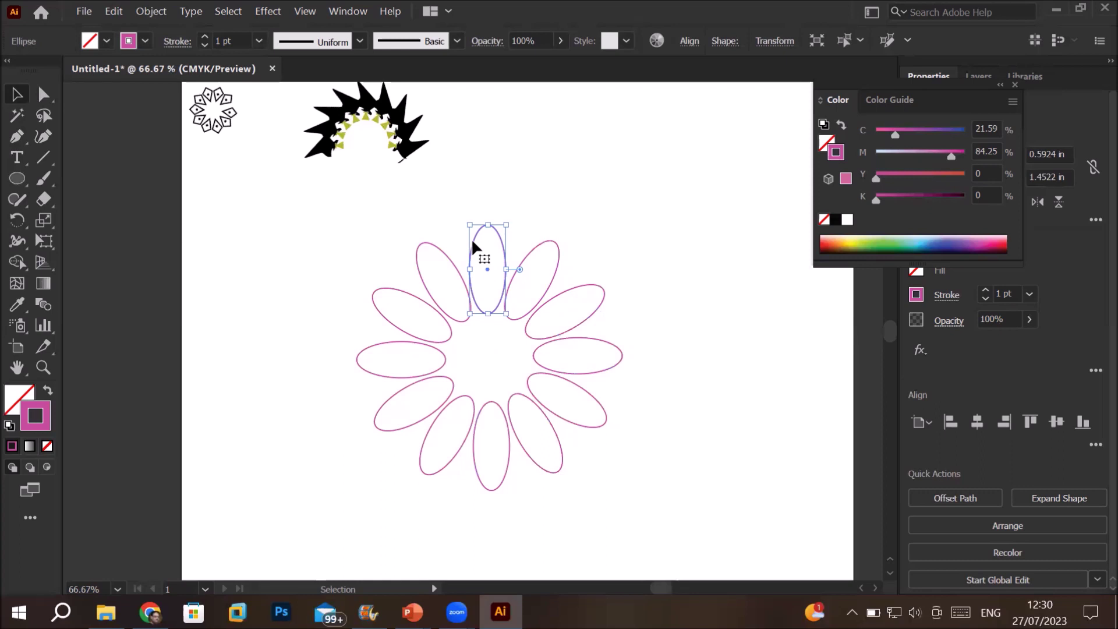
left_click_drag(301, 201, 667, 507)
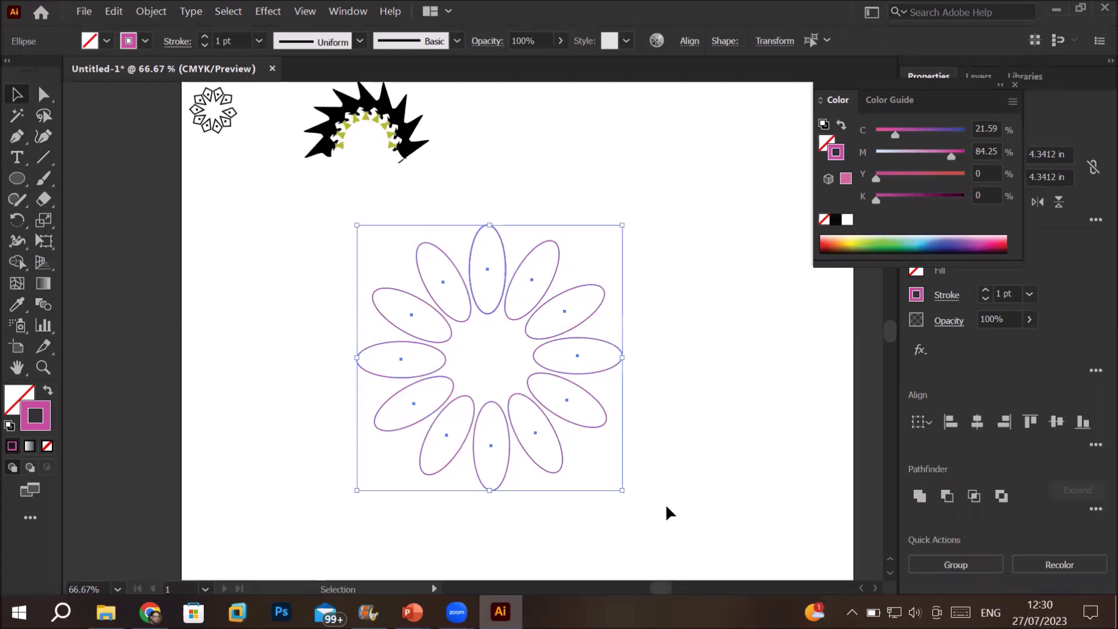
left_click(150, 14)
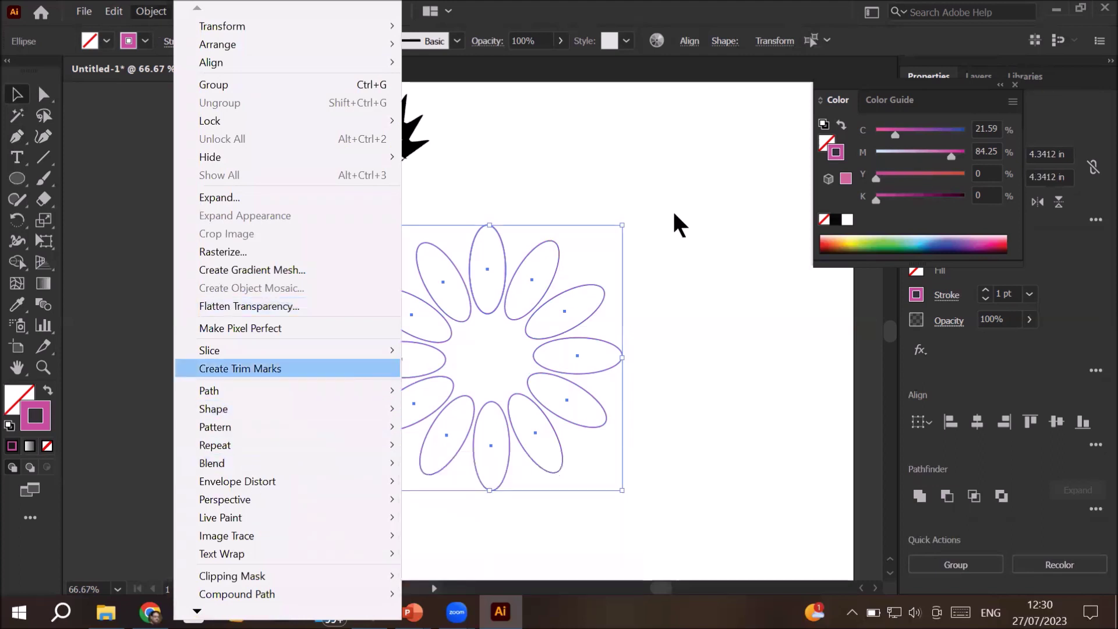
left_click(674, 237)
Change the stroke colour of the petal just left of the top one to blue 4C48EF
left_click(466, 285)
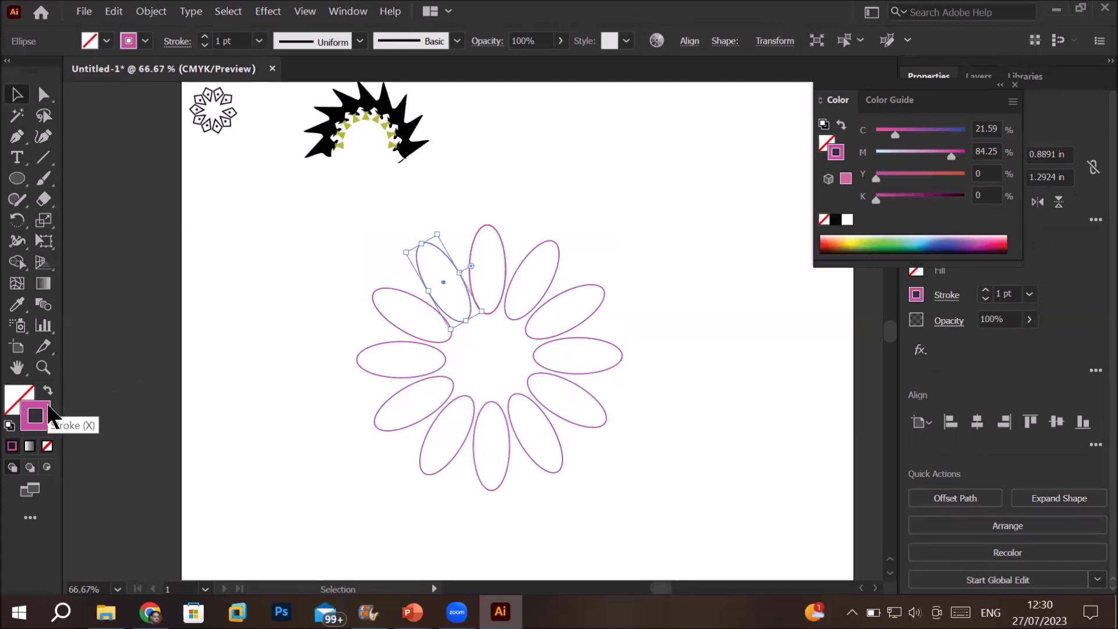
double_click(35, 415)
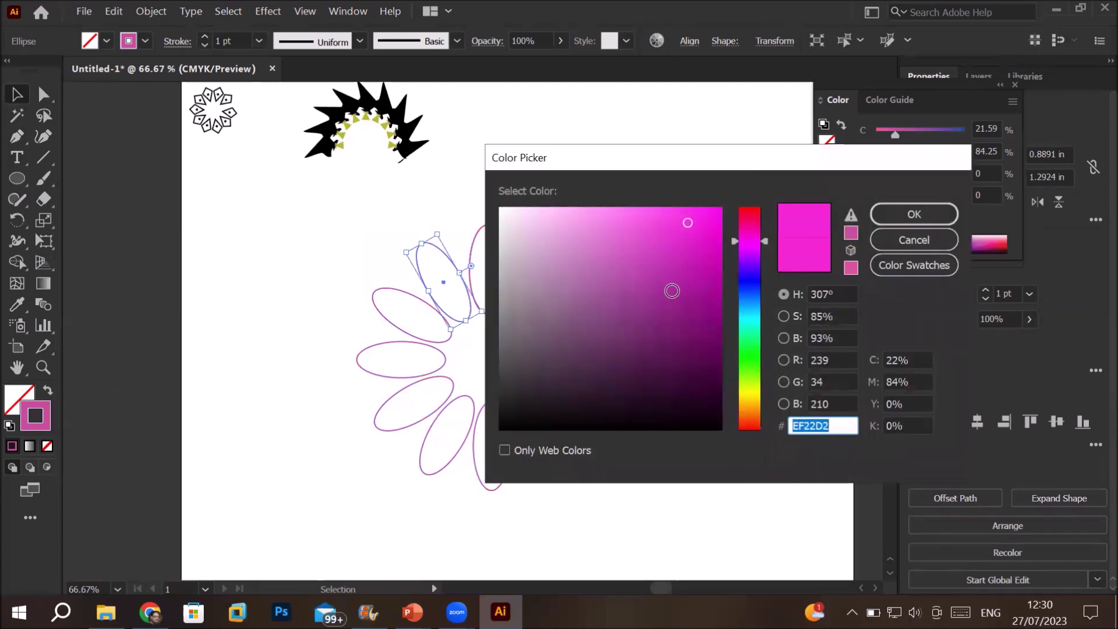
left_click(751, 281)
left_click(656, 218)
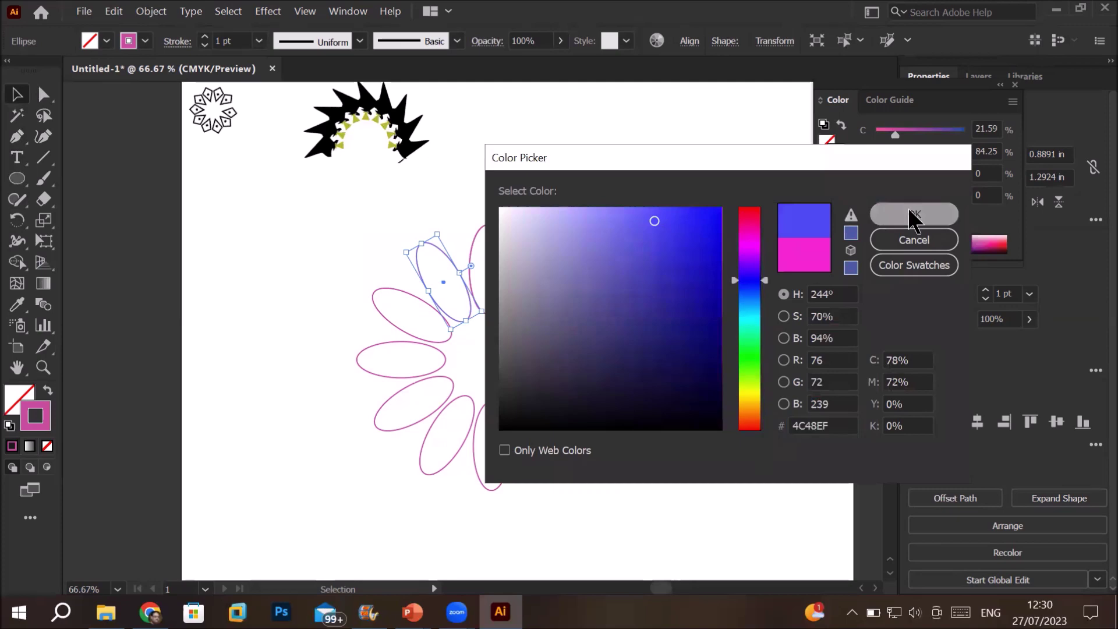
left_click(915, 214)
Recolour the strokes of the next five petals counterclockwise from the blue one as teal-blue, red, green, light blue and dark blue
left_click(406, 336)
left_click(439, 372)
left_click(424, 429)
left_click(466, 428)
left_click(509, 446)
Recolour the strokes of the remaining petals, counterclockwise from the bottom one, as yellow, orange, teal green and purple shades
left_click(561, 460)
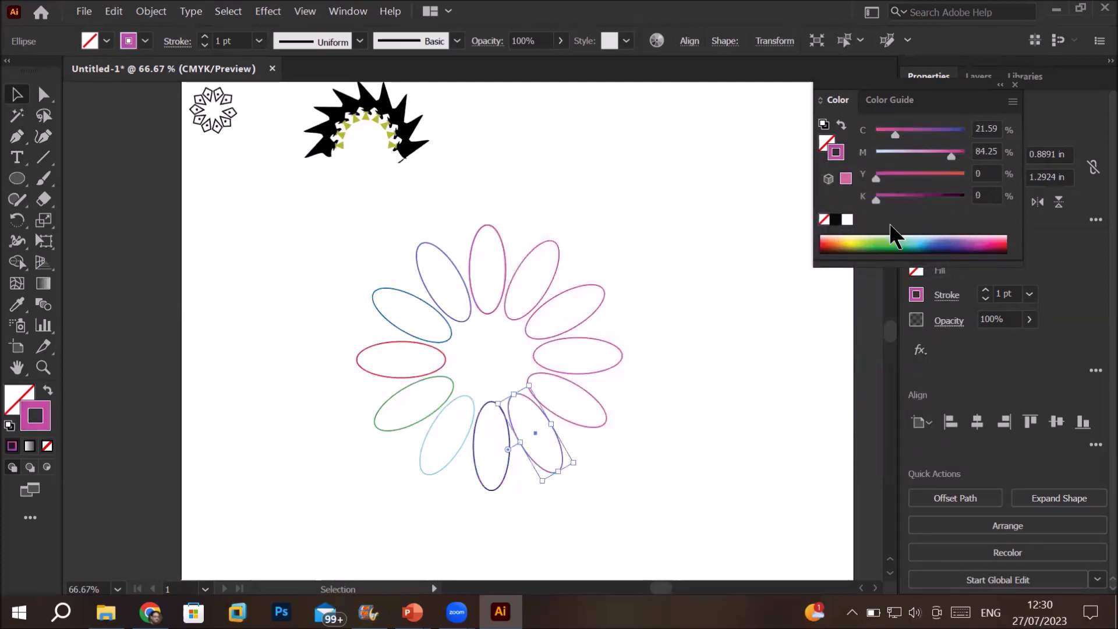
left_click(606, 418)
left_click(576, 337)
left_click(568, 294)
left_click(521, 262)
Blend all twelve coloured petals together into one continuous ring and deselect it
key("ctrl+a")
left_click(151, 11)
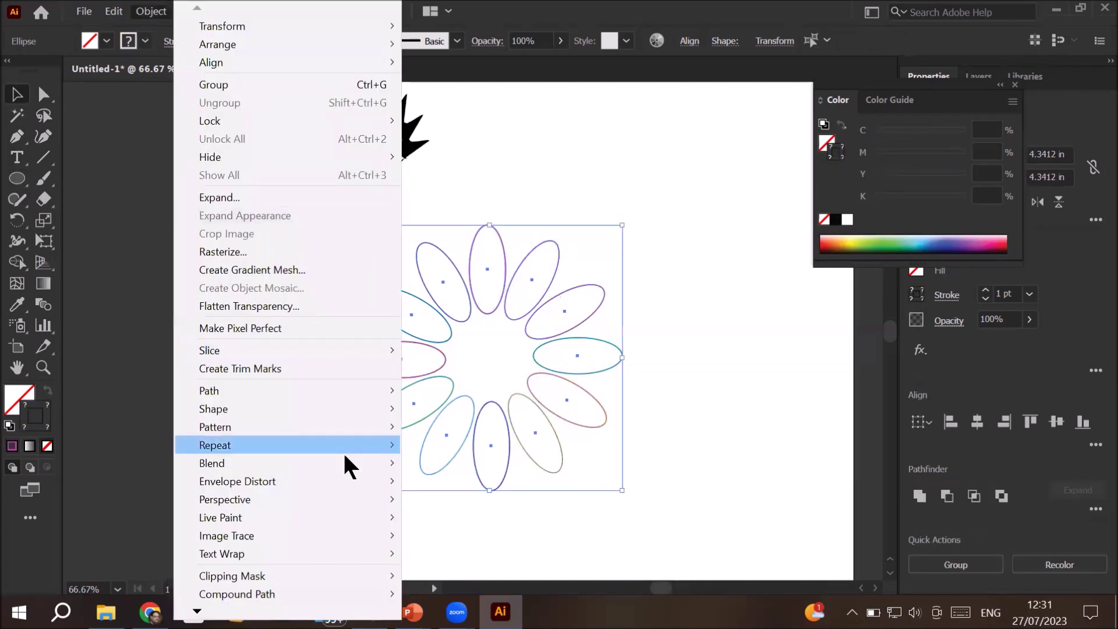
mouse_move(394, 474)
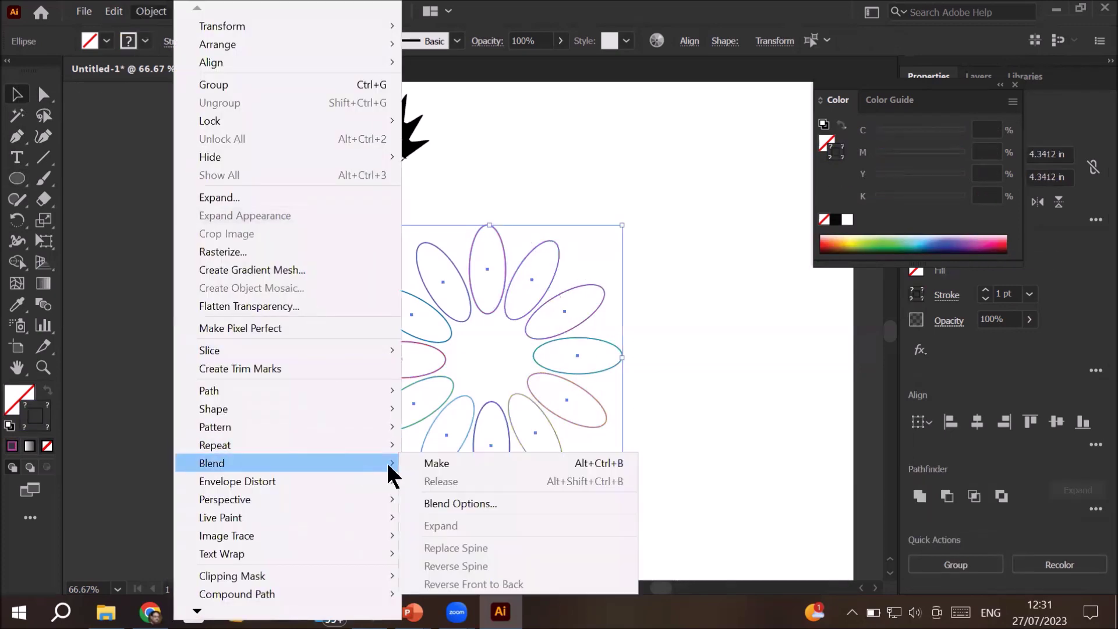
left_click(455, 465)
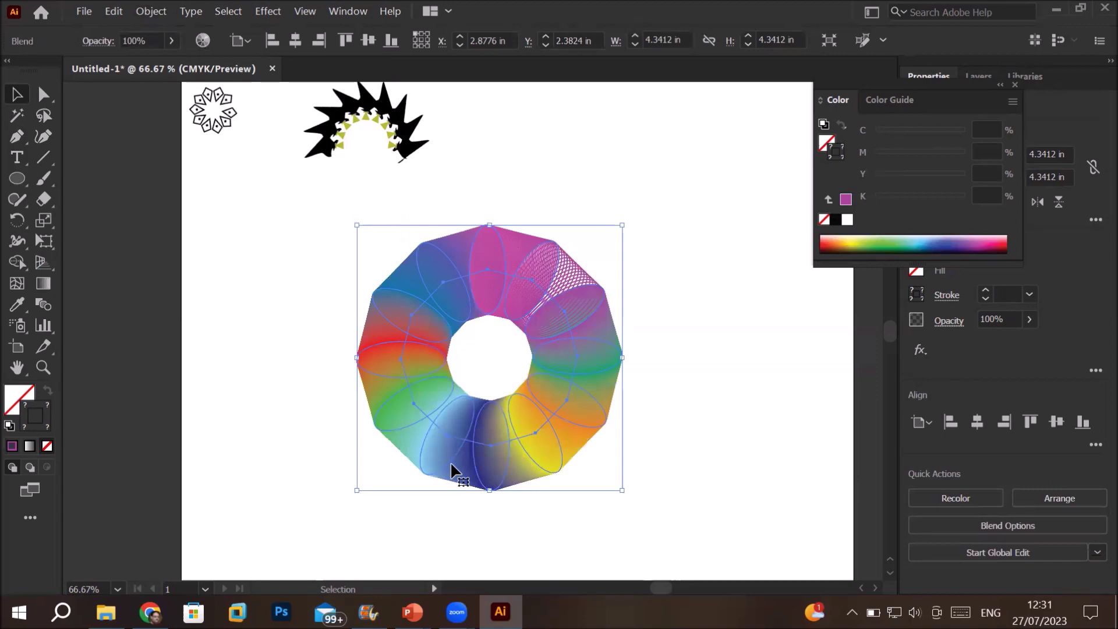
left_click(257, 267)
scroll(489, 452, "up", 5)
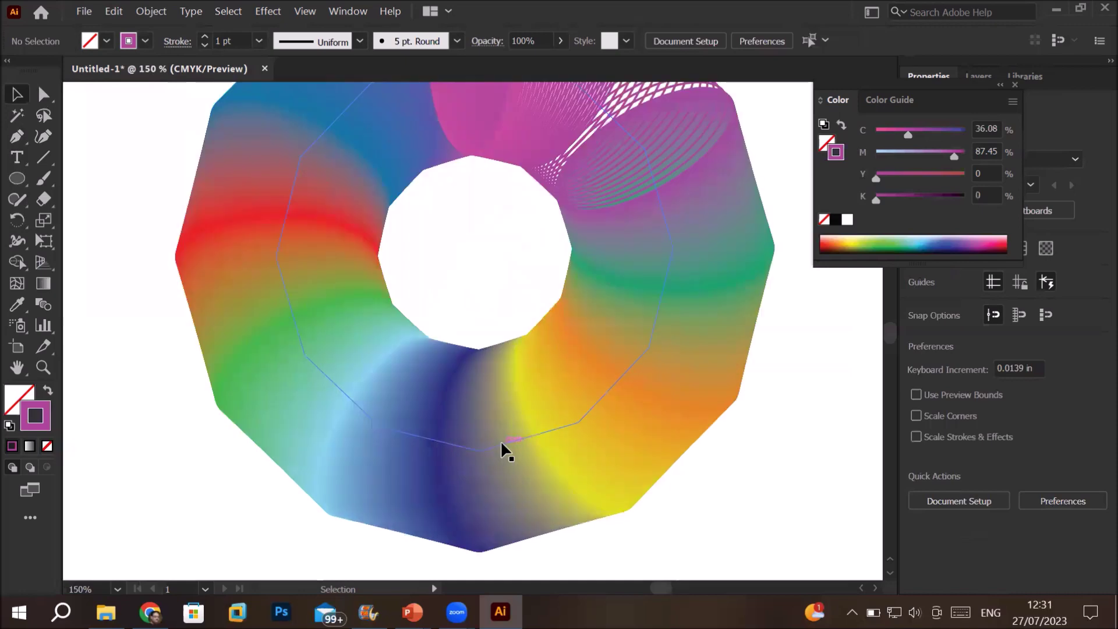
scroll(501, 452, "down", 5)
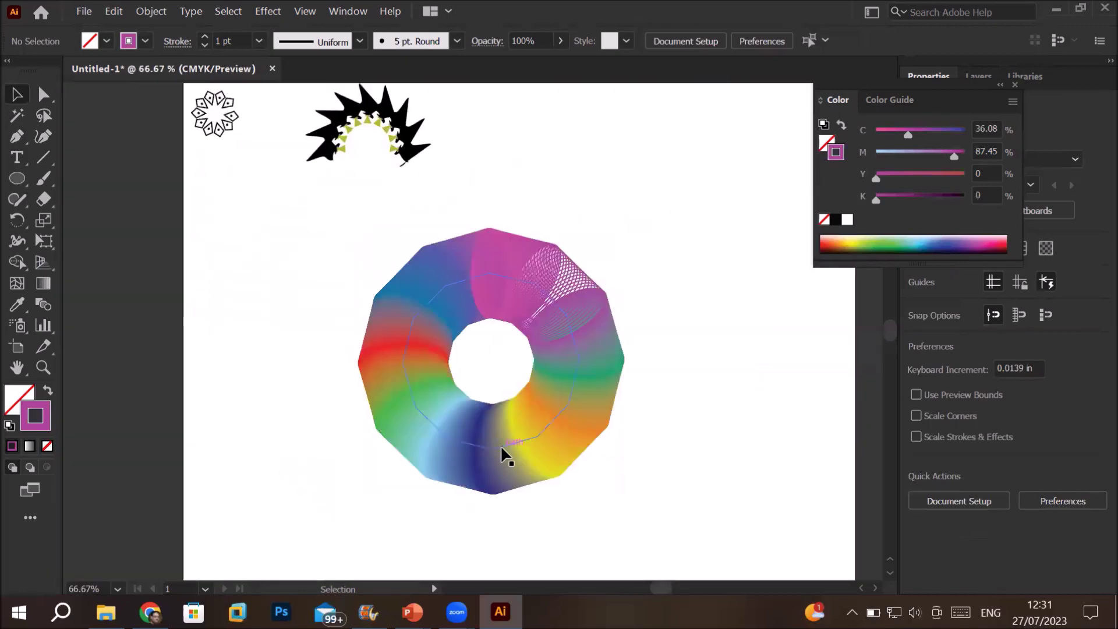
Switch the spacing of the petal ring blend to Specified Steps with preview on
left_click_drag(286, 211, 676, 515)
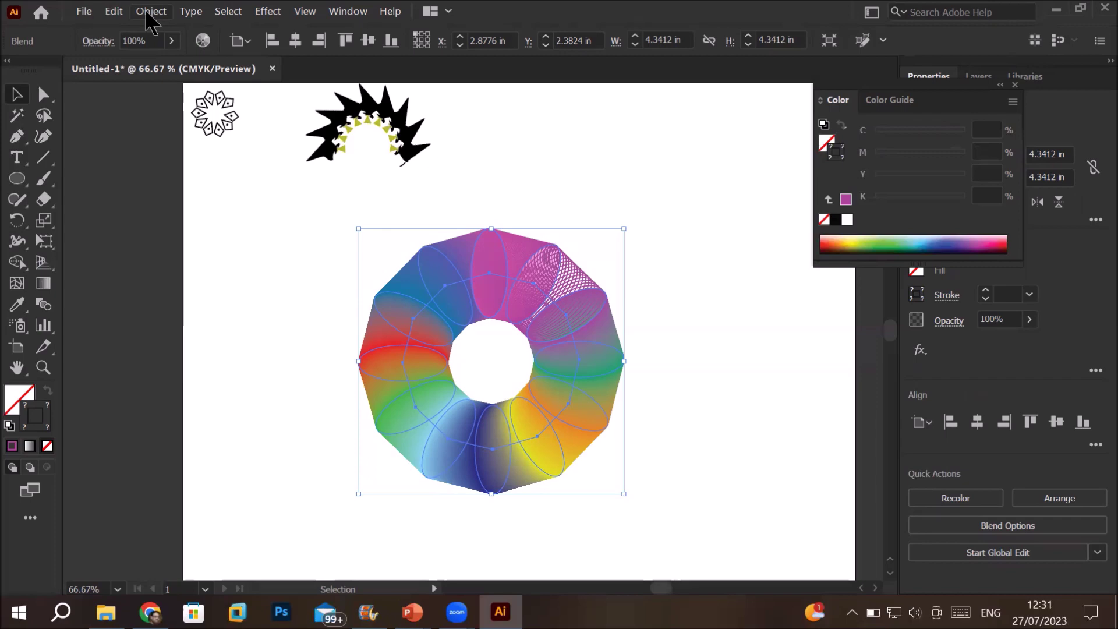
left_click(148, 12)
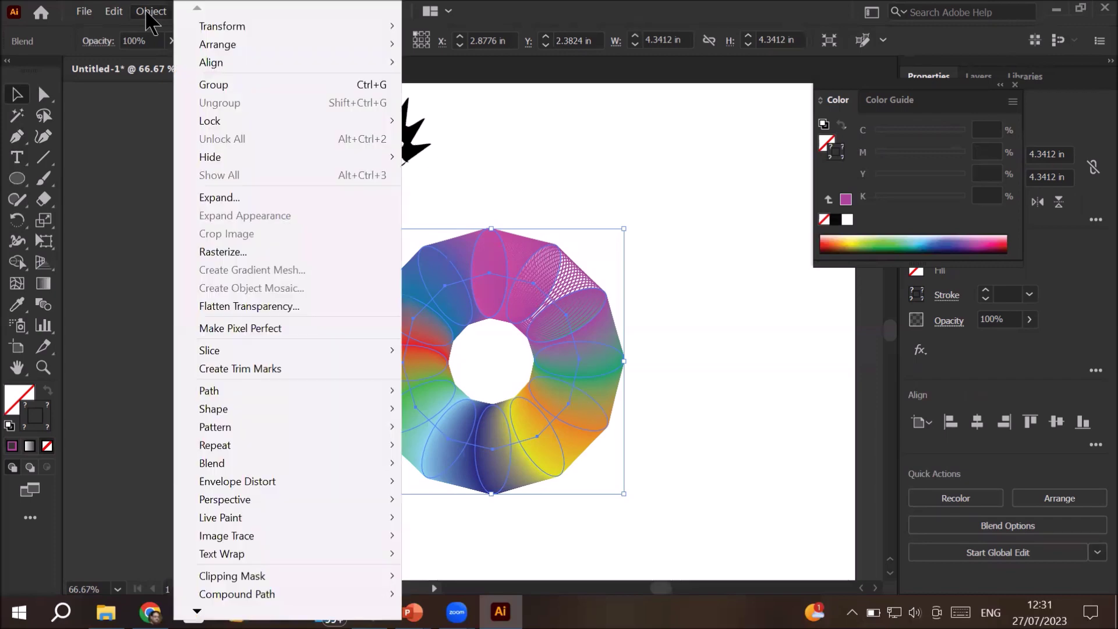
mouse_move(330, 463)
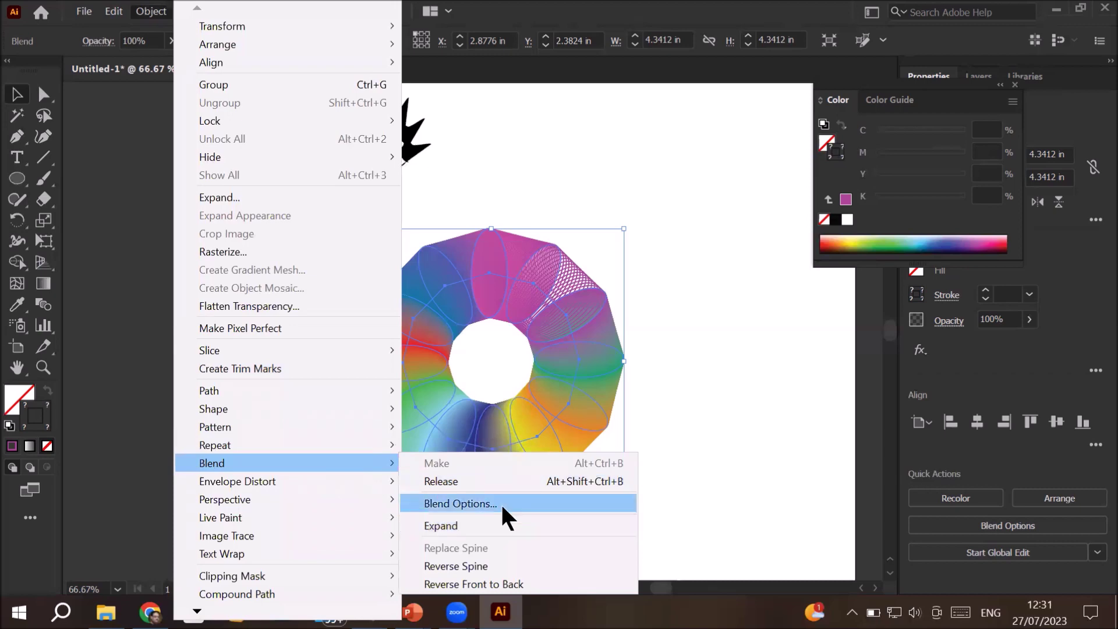
left_click(503, 505)
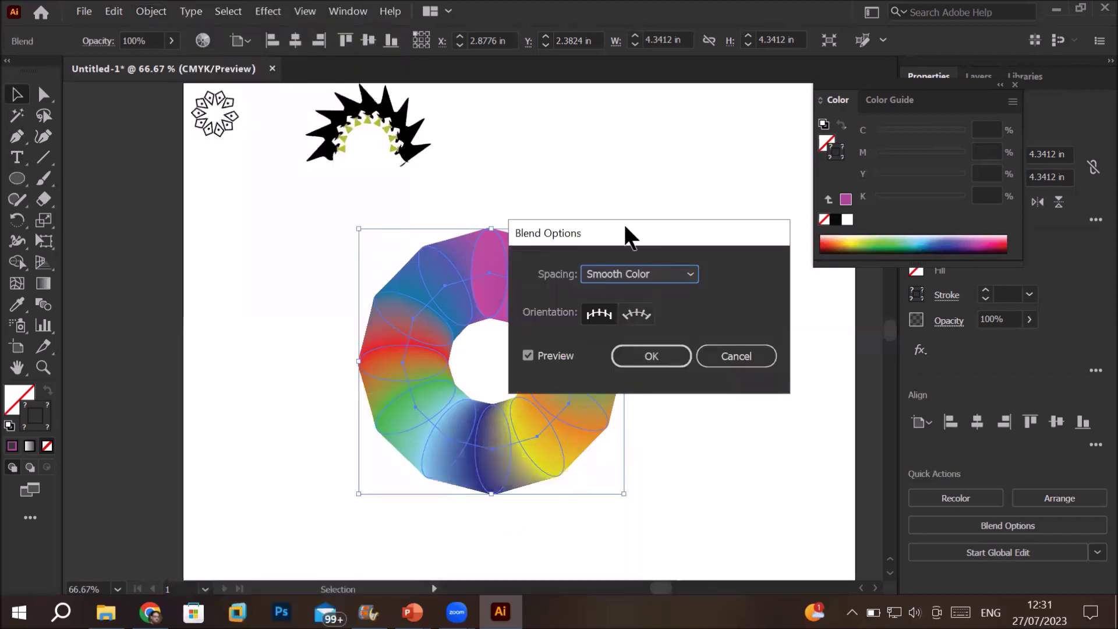
left_click_drag(628, 236, 746, 268)
left_click(805, 307)
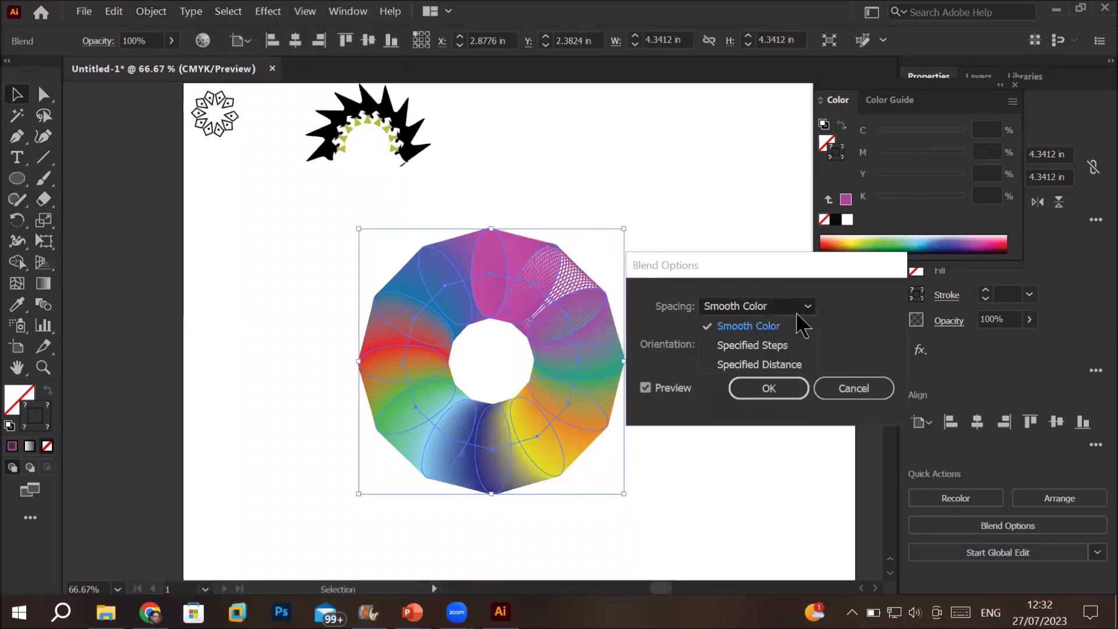
left_click(752, 346)
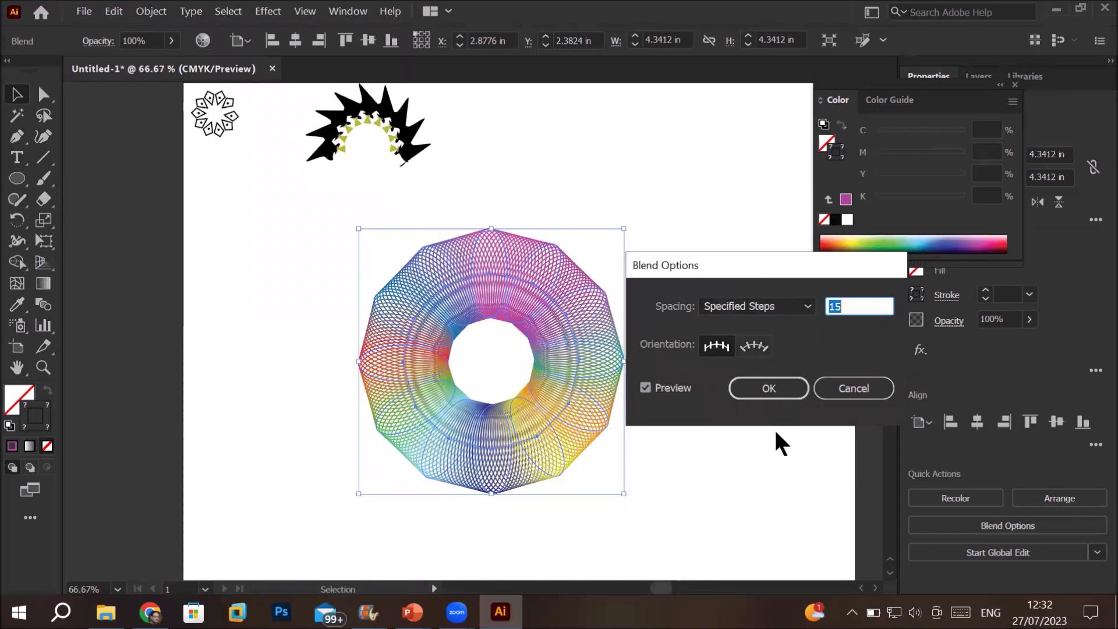
Try raising the petal ring blend's step count to 79
key("Up")
key("Up")
key("Up")
key("Up")
key("Up")
key("Up")
key("Up")
key("Up")
key("Up")
key("Up")
key("Up")
key("Up")
key("Up")
key("Up")
key("Up")
key("Up")
key("Up")
key("Up")
key("Up")
key("Up")
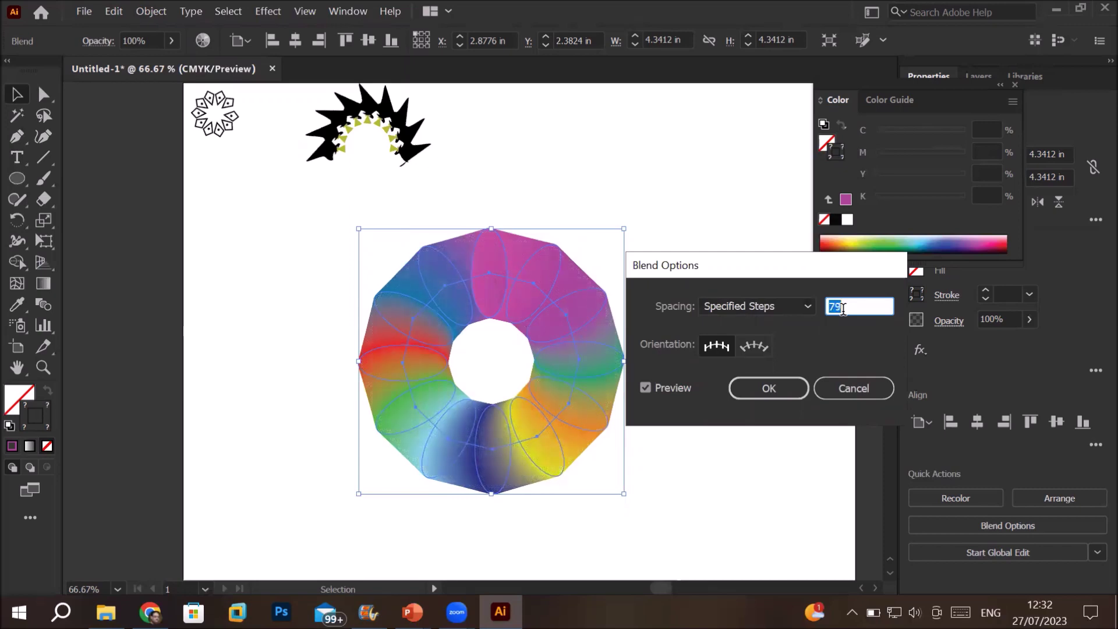
Try lowering the petal ring blend's step count to 1
key("Down")
key("Down")
key("Down")
key("Down")
key("Down")
key("Down")
key("Down")
key("Down")
key("Down")
key("Down")
key("Down")
key("Down")
key("Down")
key("Down")
key("Down")
key("Down")
key("Down")
key("Down")
key("Down")
key("Down")
key("Down")
key("Down")
key("Down")
key("Down")
key("Down")
key("Down")
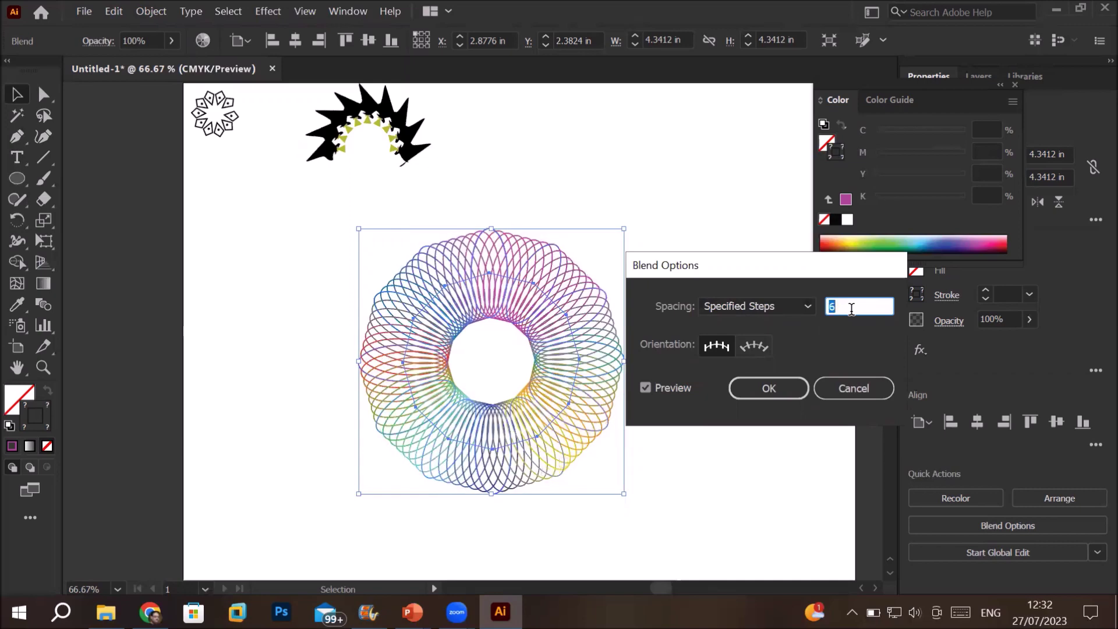
key("Down")
key("Down")
key("Down")
key("Down")
key("Down")
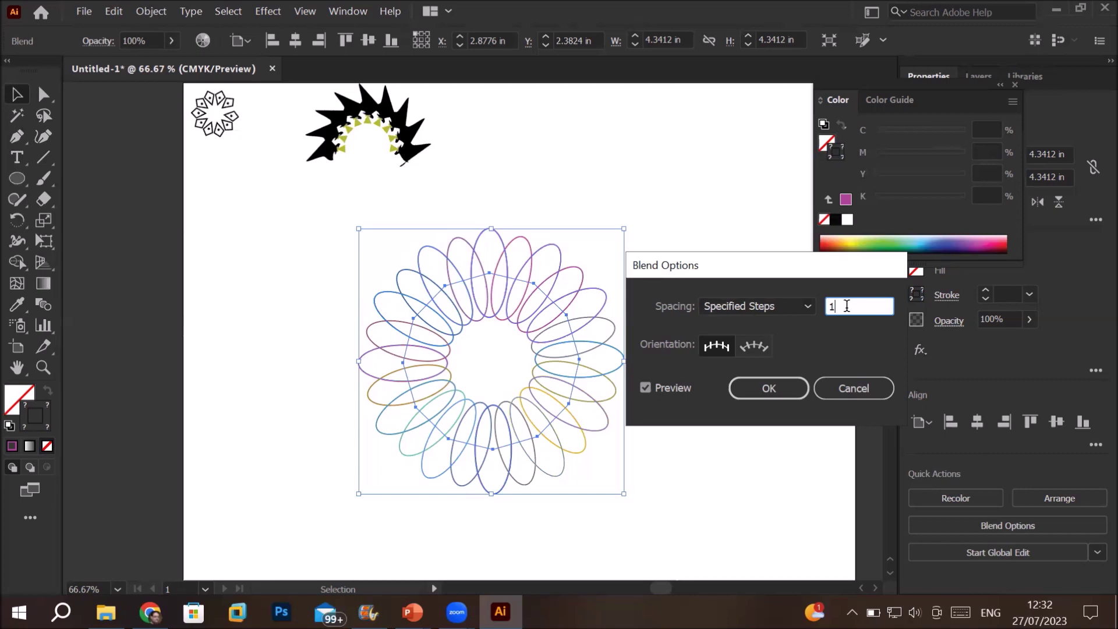
Raise the petal ring blend's step count past 5 one step at a time
key("Up")
key("Up")
key("Up")
key("Up")
key("Up")
key("Up")
key("Up")
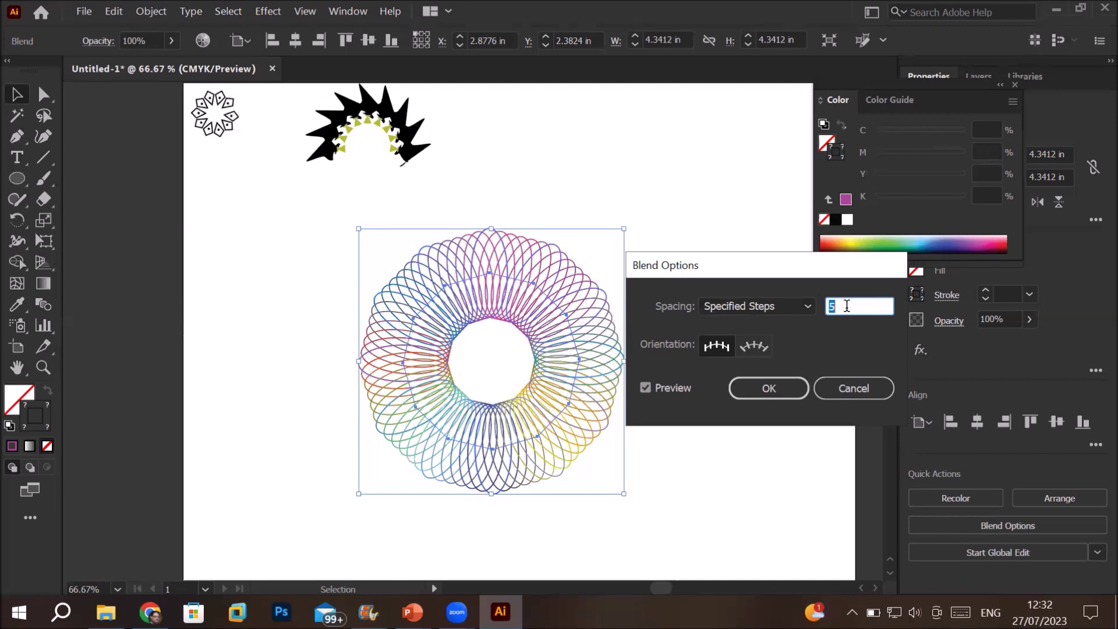
key("Up")
key("Up")
key("Up")
key("Up")
key("Up")
key("Up")
key("Up")
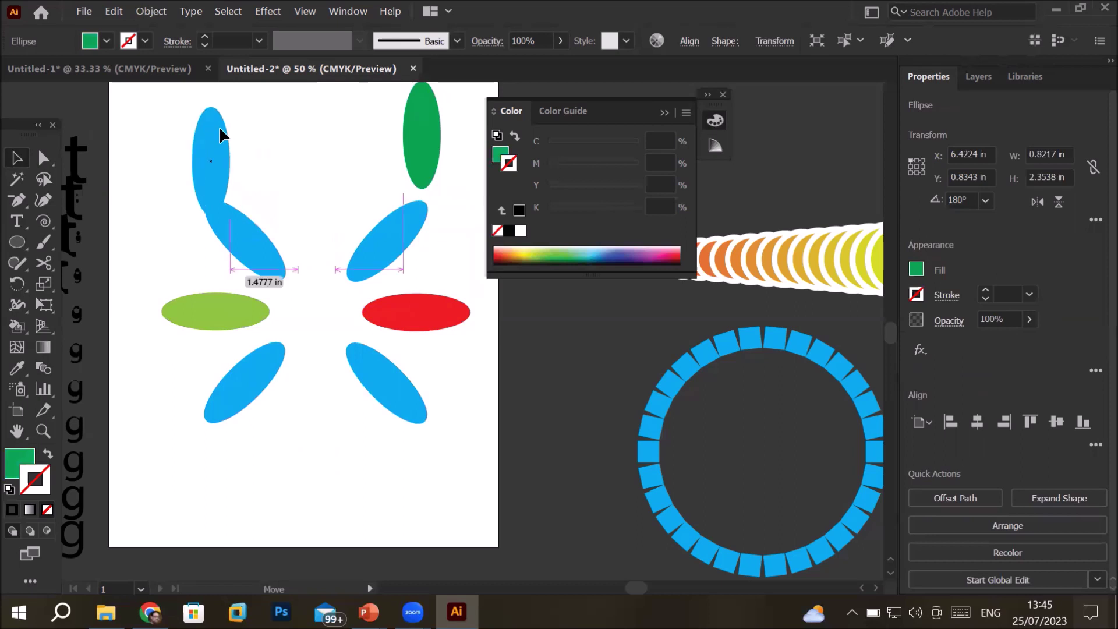
Align the upright blue ellipse roughly level with the upright green one in Untitled-2 and blend the two
left_click_drag(219, 137, 230, 105)
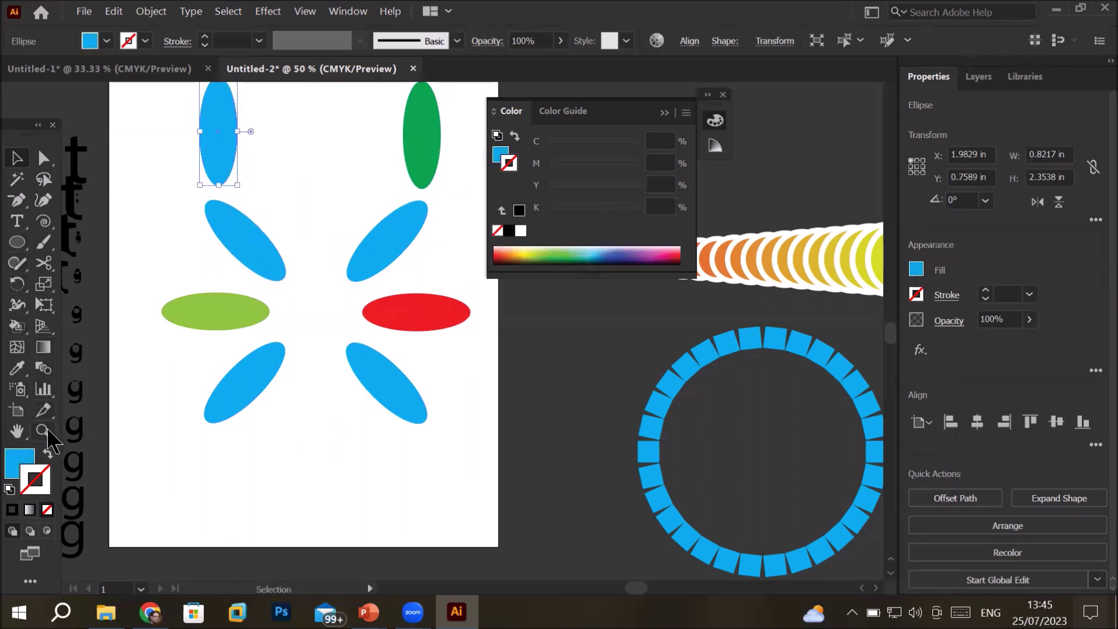
left_click(44, 369)
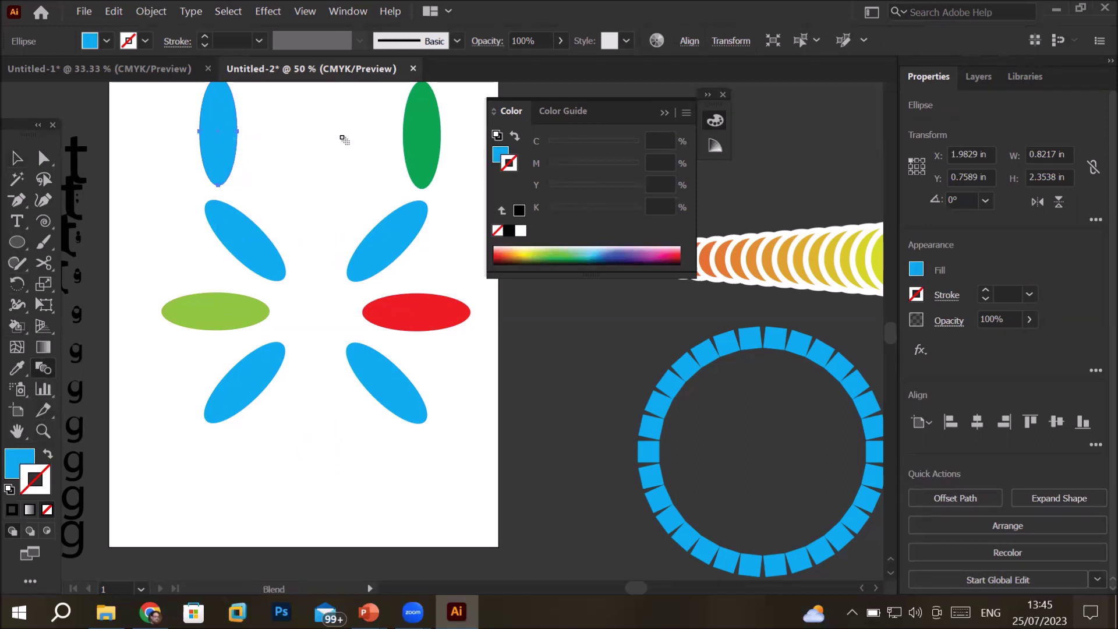
left_click(225, 120)
left_click(417, 137)
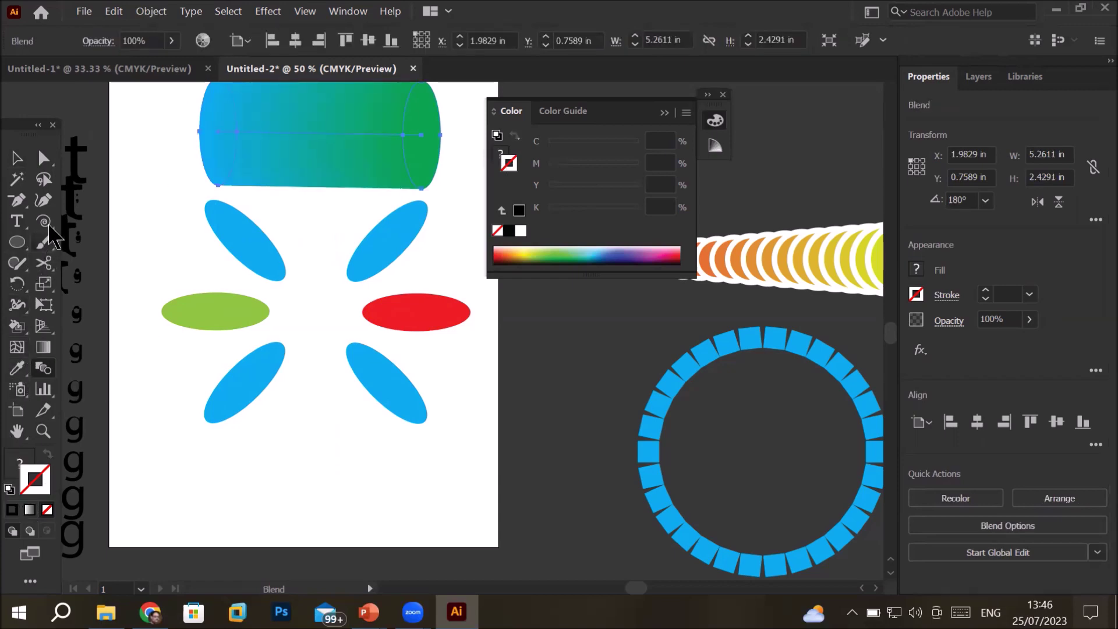
Set the blue-to-green ellipse blend to Specified Steps with 3 steps
double_click(53, 369)
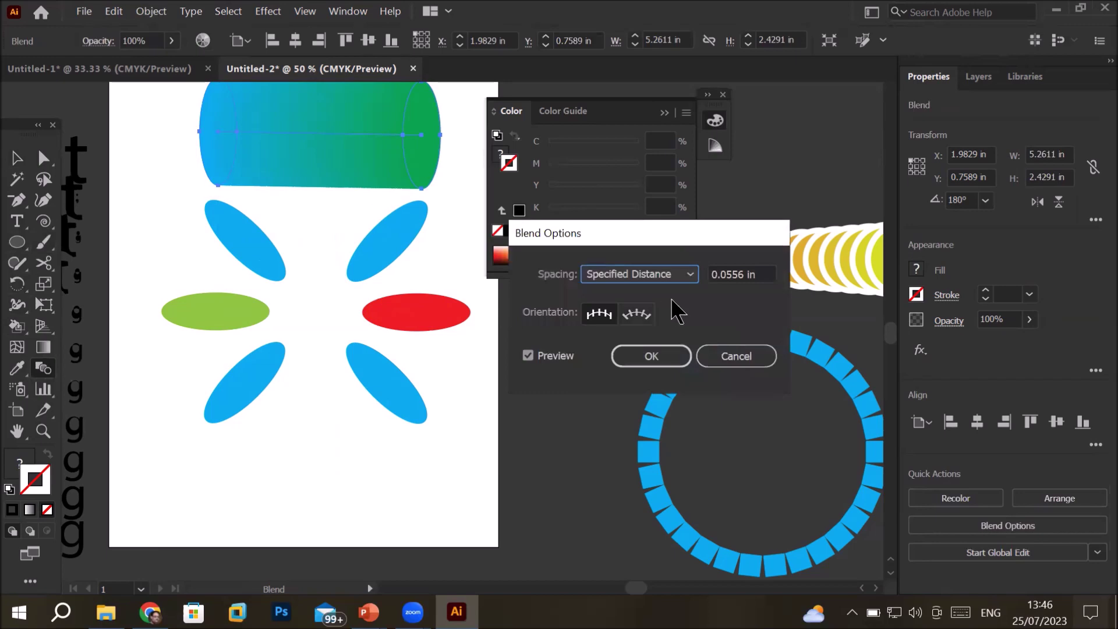
left_click(687, 276)
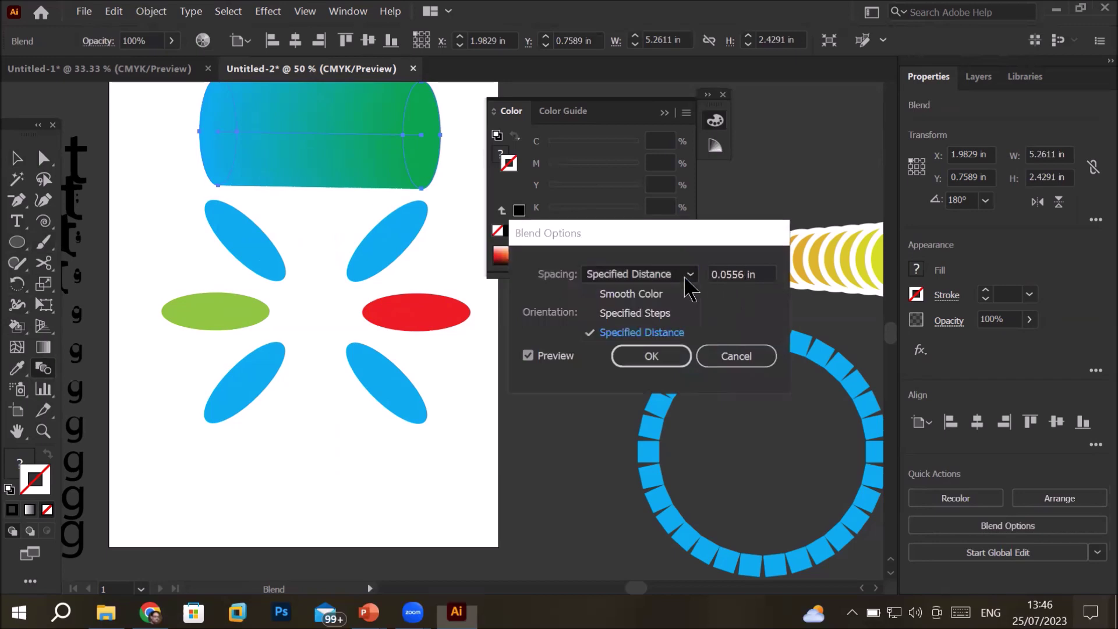
left_click(660, 314)
key("Down")
key("Down")
key("Down")
key("Down")
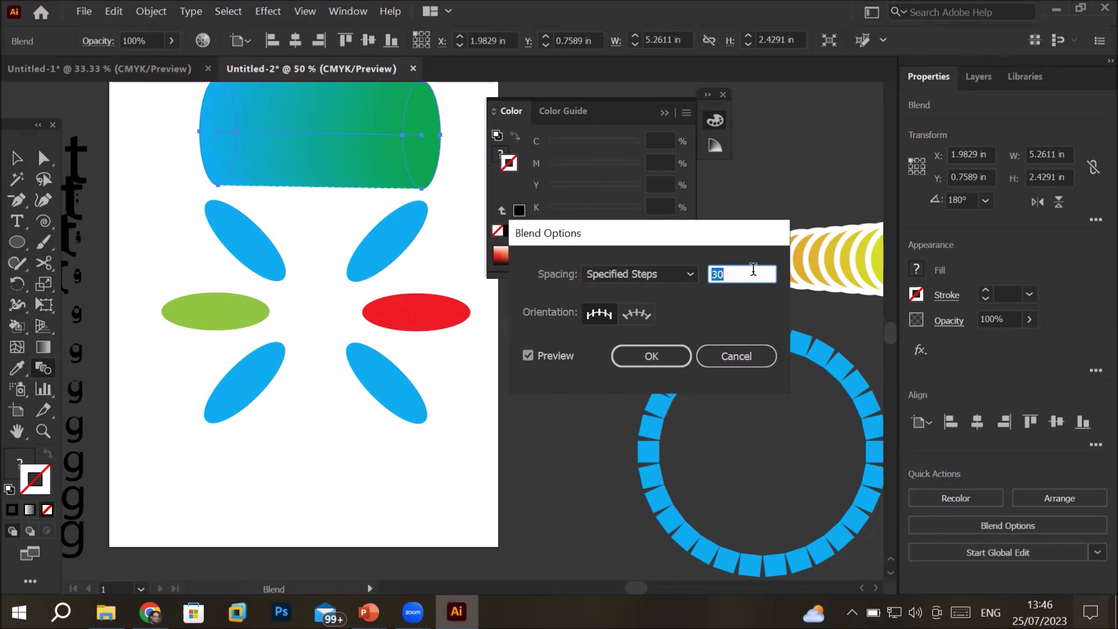
type("2")
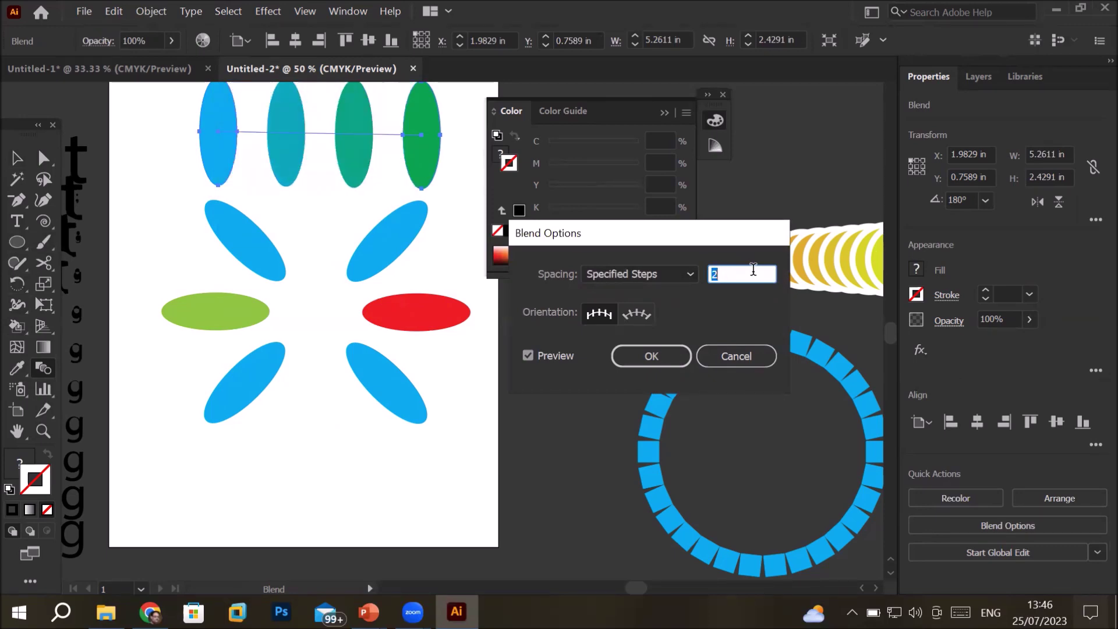
key("Up")
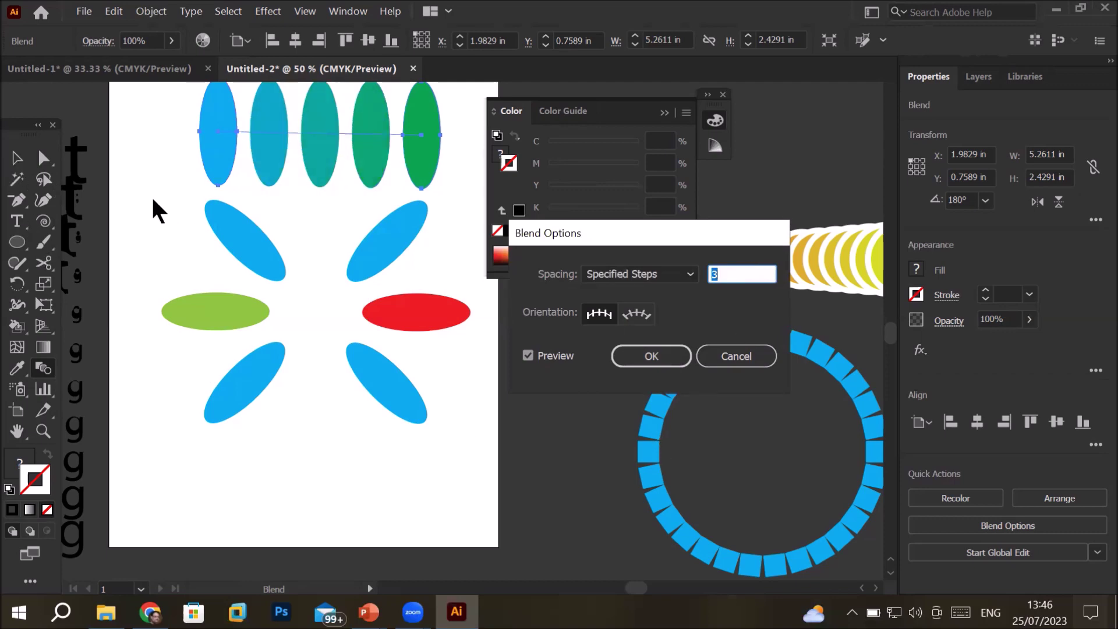
left_click(652, 354)
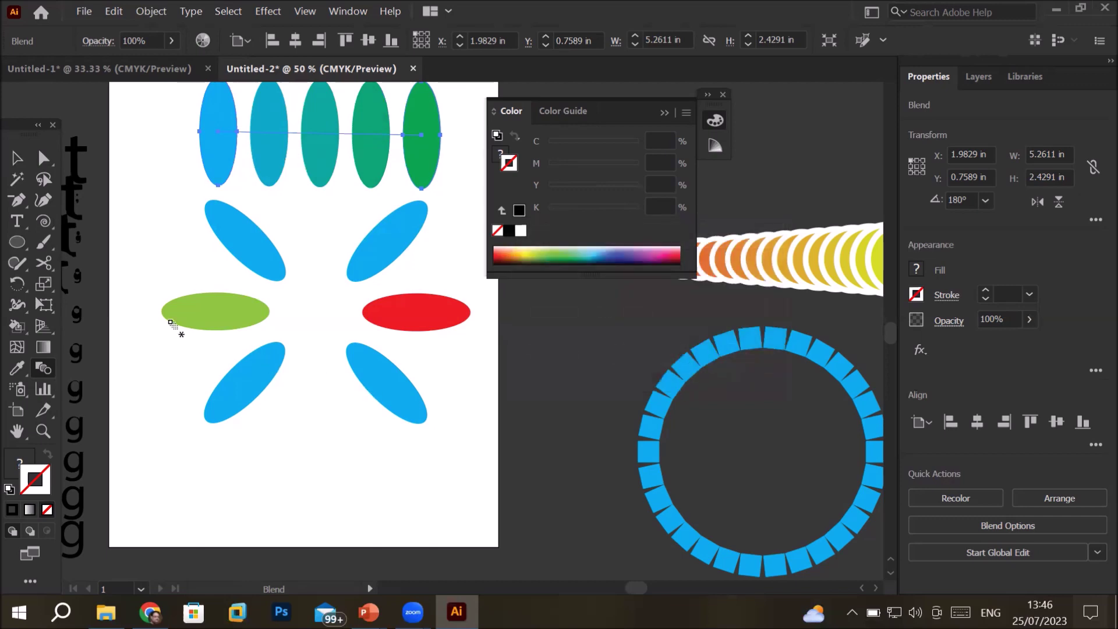
Delete the six separate ellipses below the blend
left_click(17, 165)
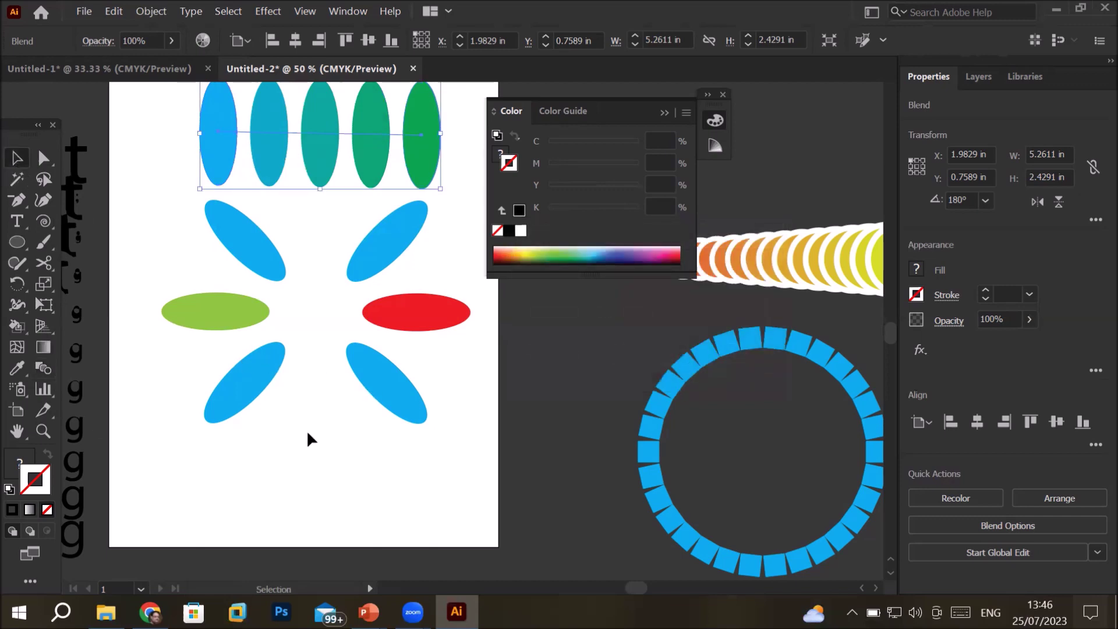
left_click(220, 400)
left_click_drag(178, 472, 441, 227)
key("Delete")
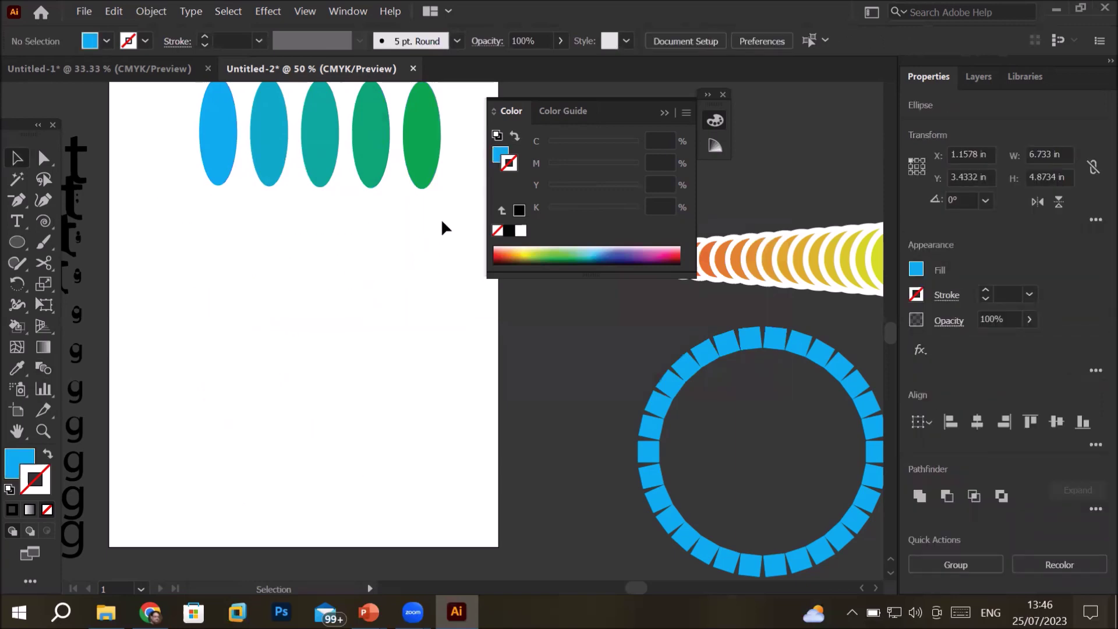
Draw a hexagon about 5.28 in wide and 4.57 in high below the blend, with the default white fill and black stroke
left_click_drag(23, 248, 99, 287)
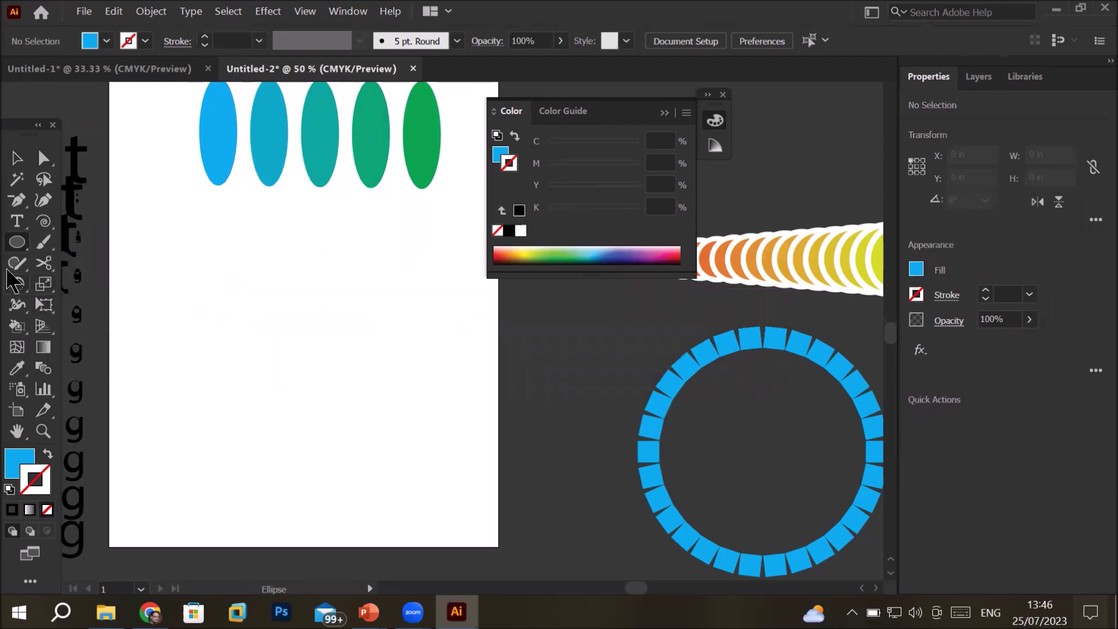
left_click_drag(15, 240, 100, 311)
left_click_drag(303, 391, 324, 272)
left_click(9, 489)
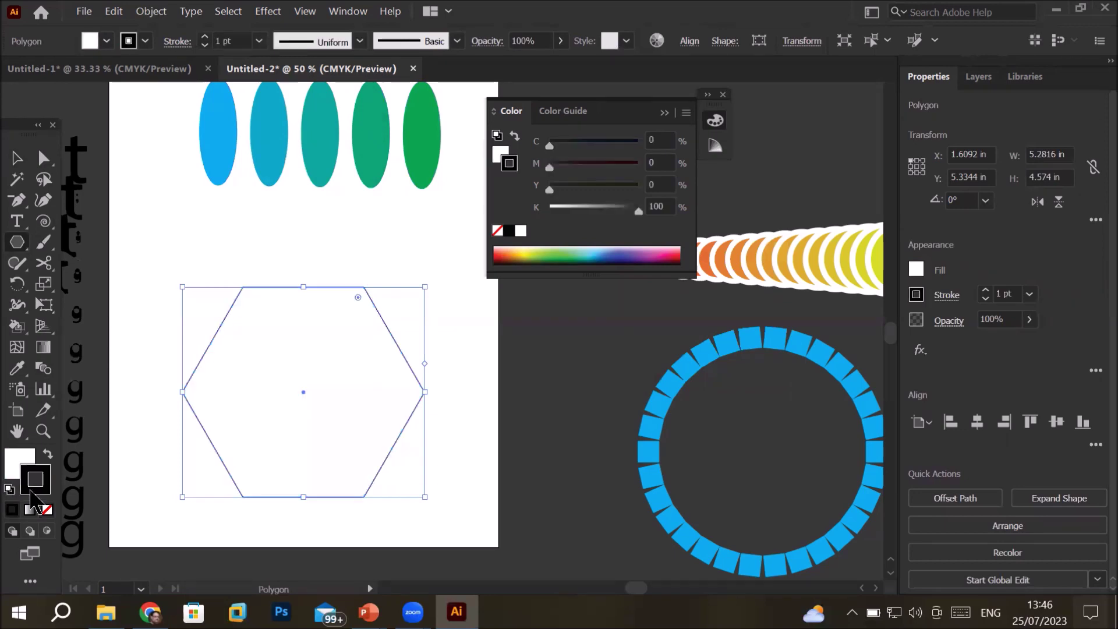
key("v")
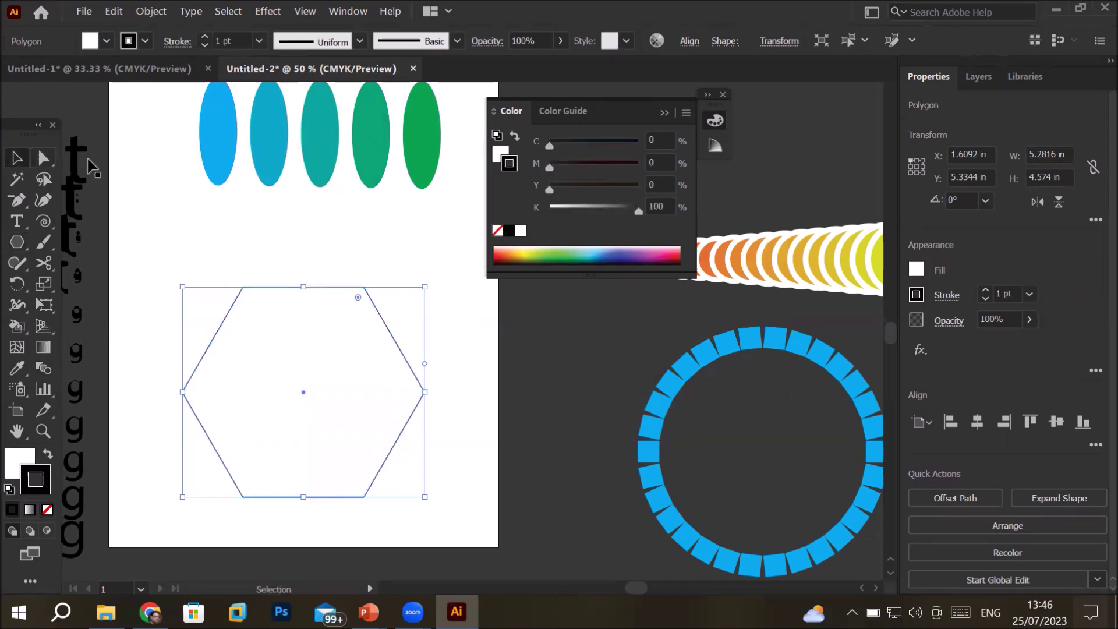
Replace the spine of the blue-to-green ellipse blend with the hexagon below it
left_click(267, 127)
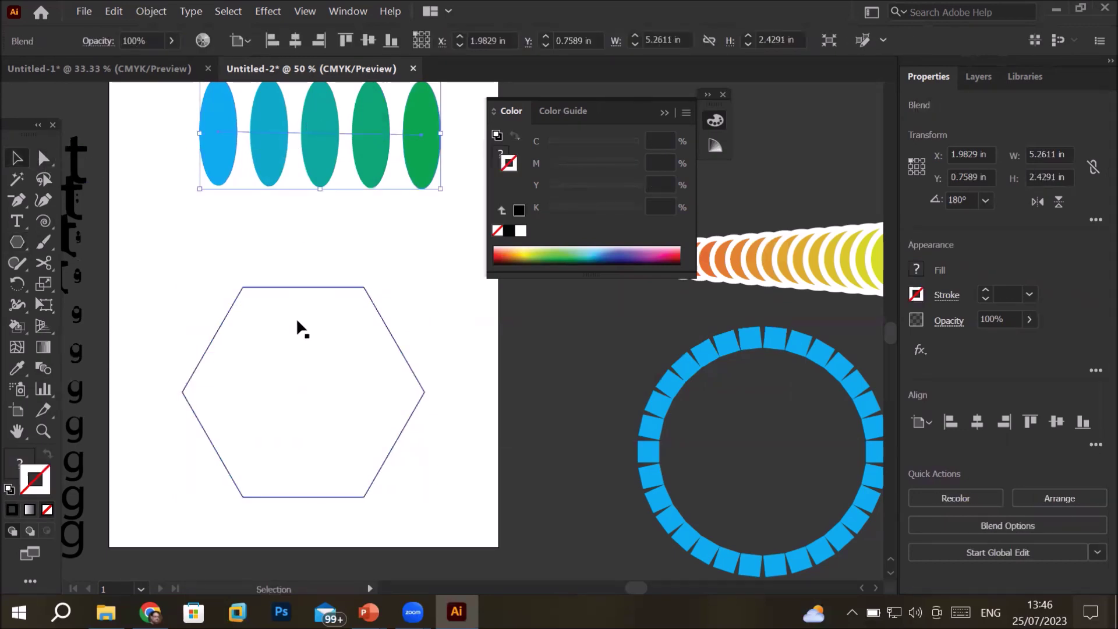
left_click(314, 287, "shift")
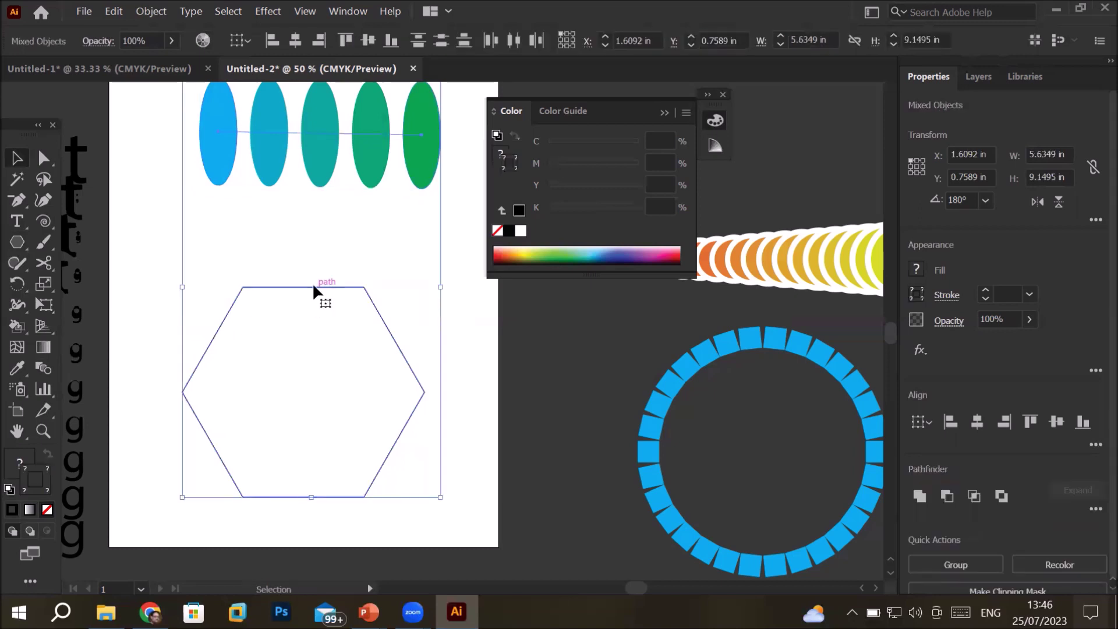
left_click(151, 12)
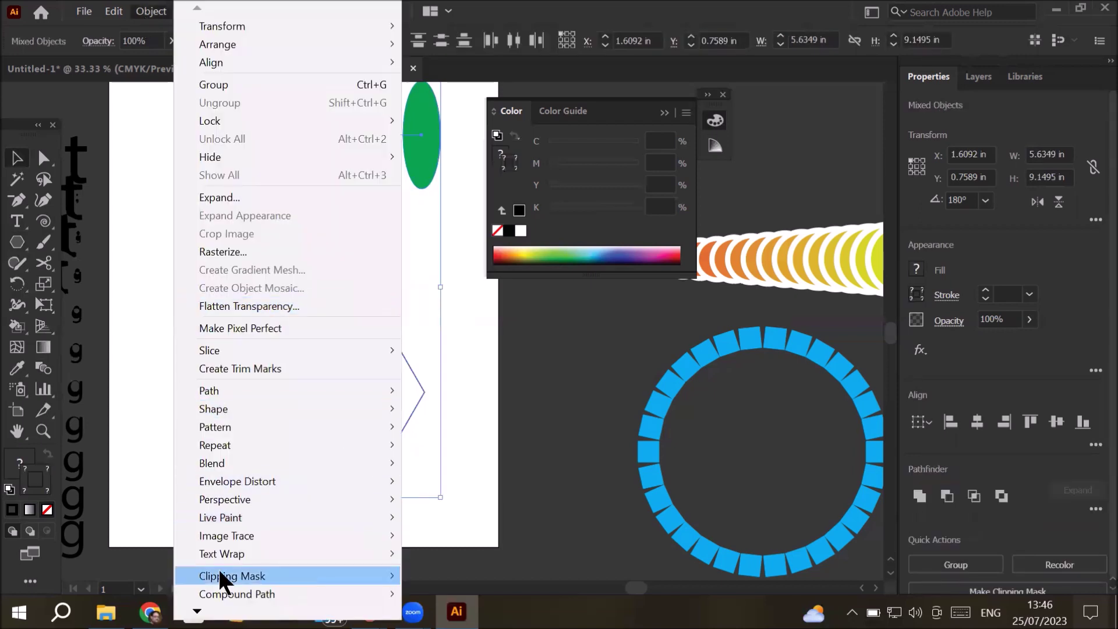
mouse_move(272, 483)
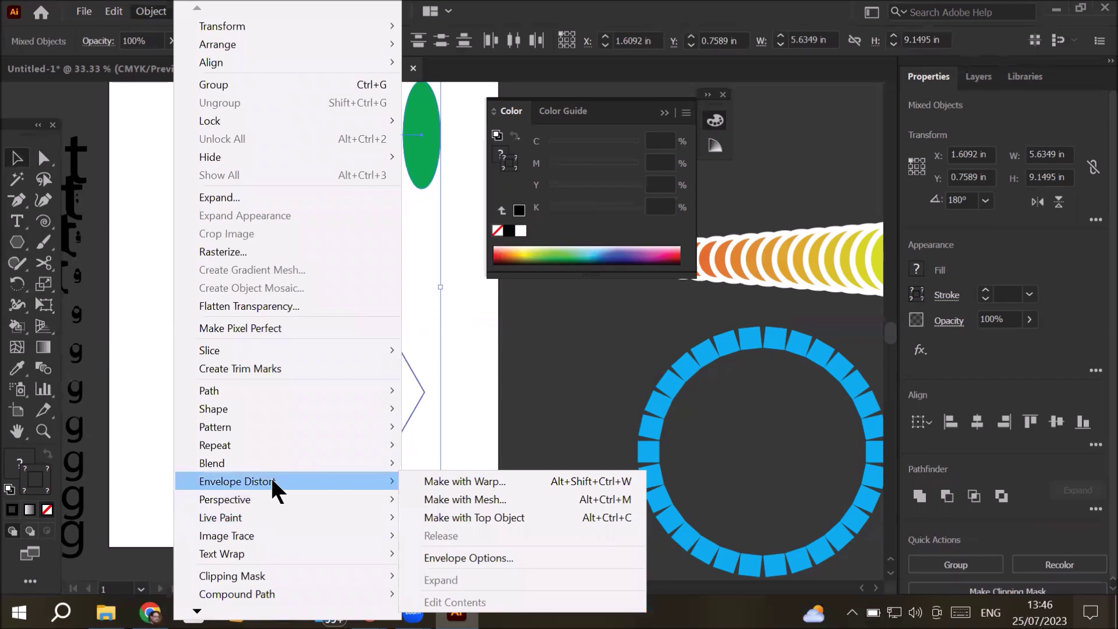
mouse_move(292, 465)
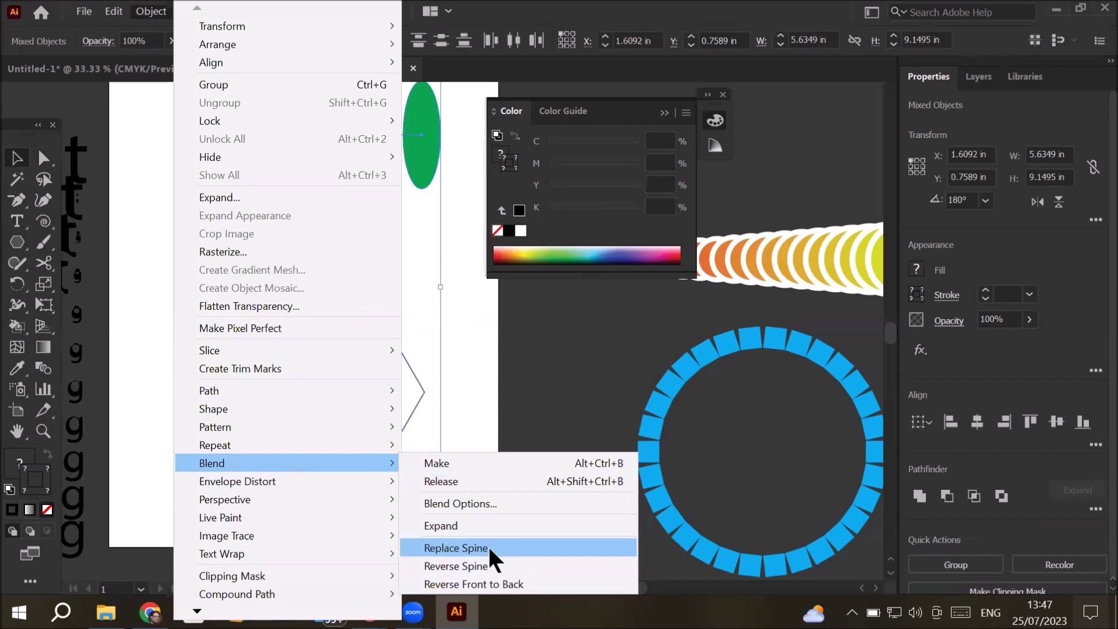
left_click(490, 551)
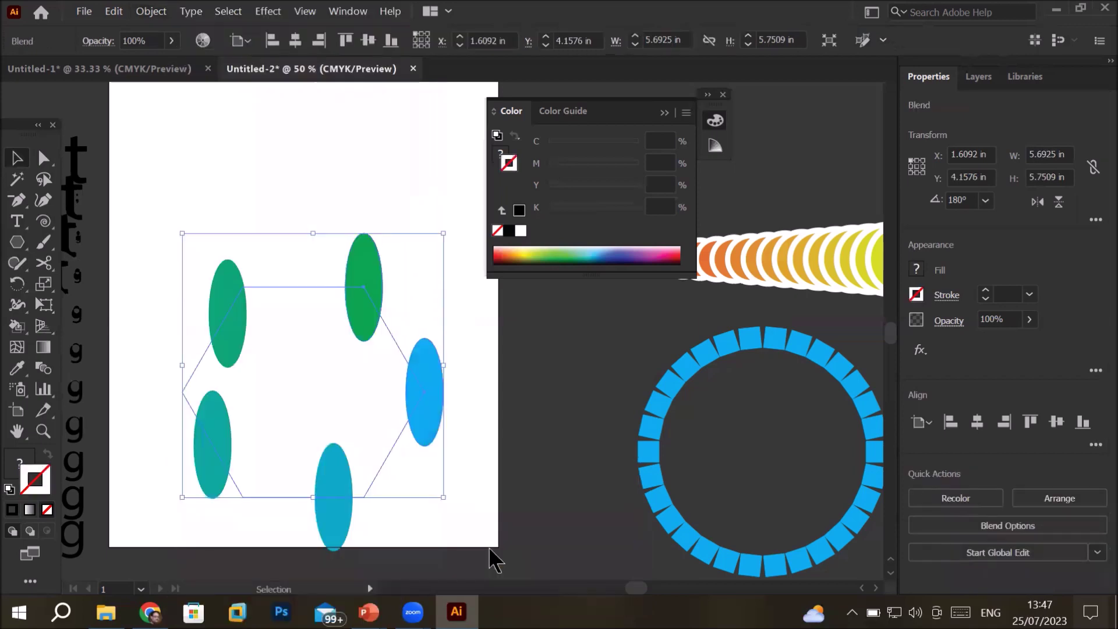
Set the hexagon ellipse blend to Specified Steps with 10 steps, previewing denser step counts on the way
double_click(43, 369)
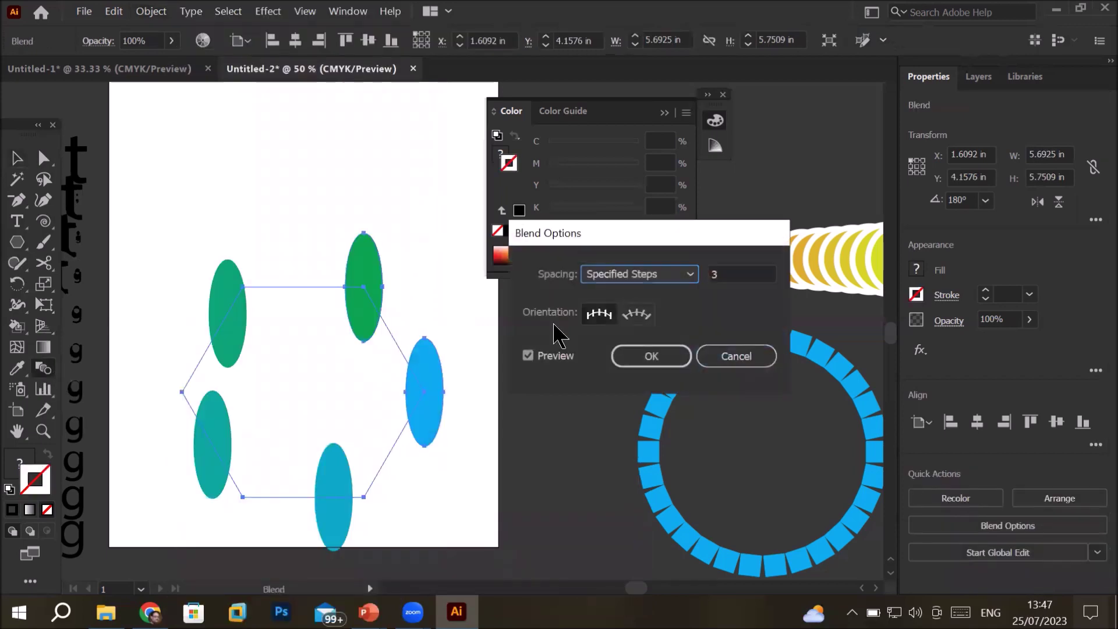
left_click(733, 269)
key("Up")
key("Up")
key("Up")
key("Up")
key("Up")
key("Up")
key("Up")
key("Up")
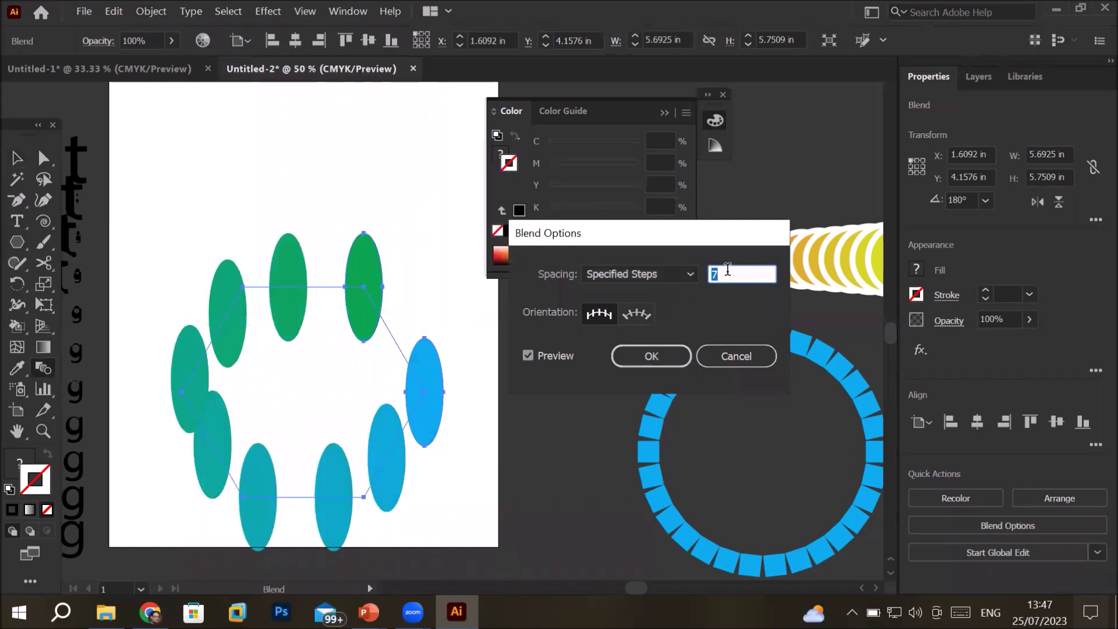
key("Up")
key("Up")
key("Up")
key("Up")
key("Up")
key("Up")
key("Up")
key("Up")
key("Up")
key("Up")
key("Up")
key("Up")
key("Up")
key("Up")
key("Up")
key("Up")
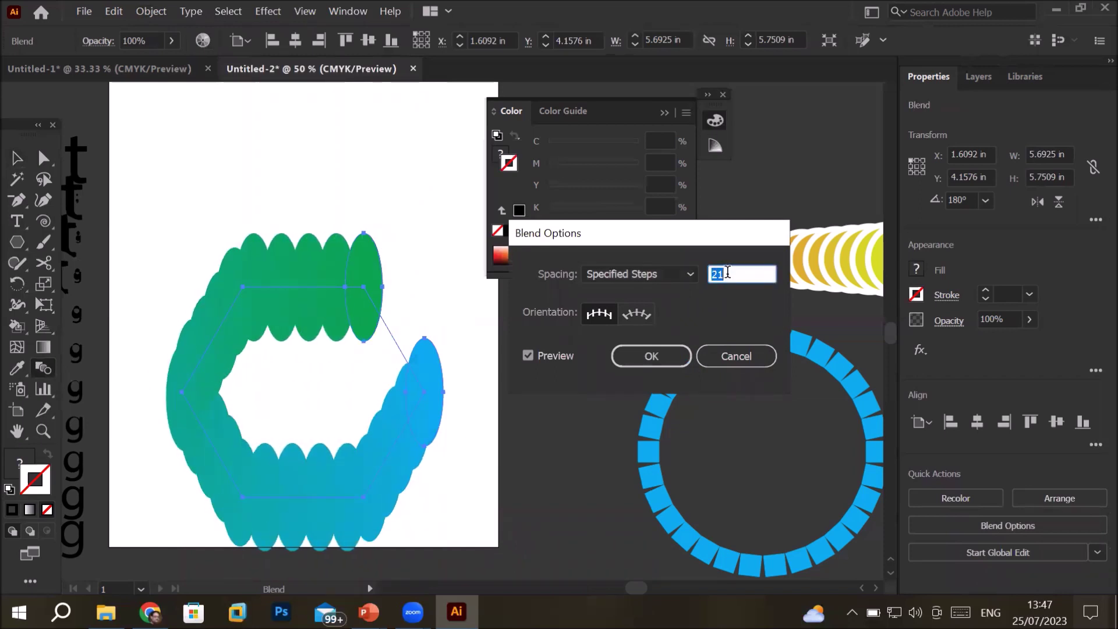
key("Down")
key("Down")
key("Down")
key("Down")
key("Down")
key("Down")
key("Down")
key("Down")
key("Down")
key("Down")
key("Down")
key("Down")
key("Down")
key("Down")
key("Down")
key("Down")
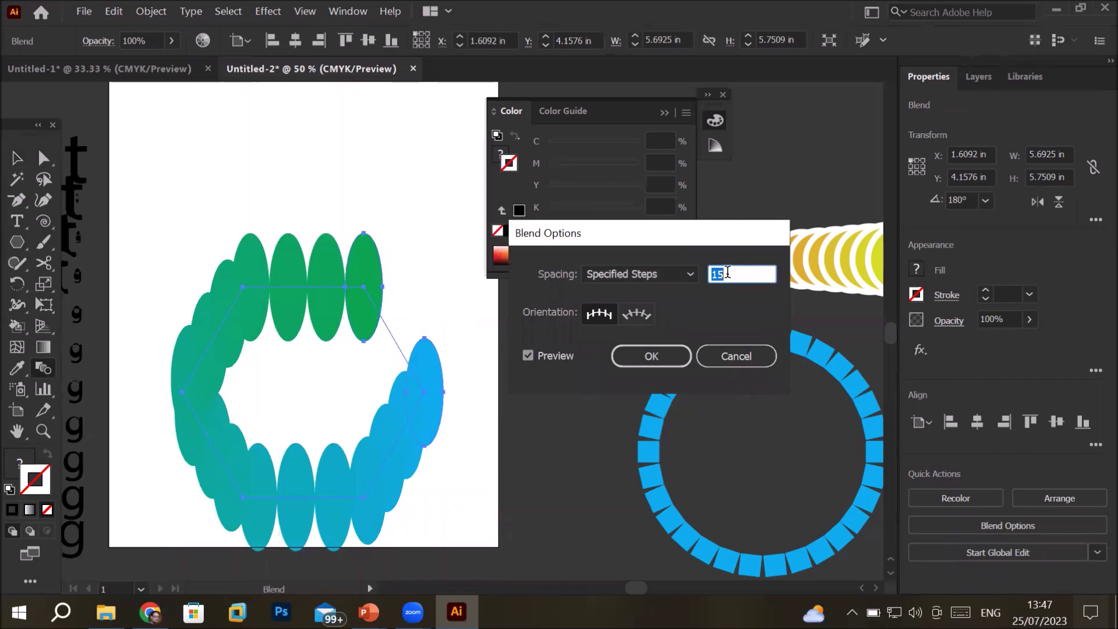
key("Down")
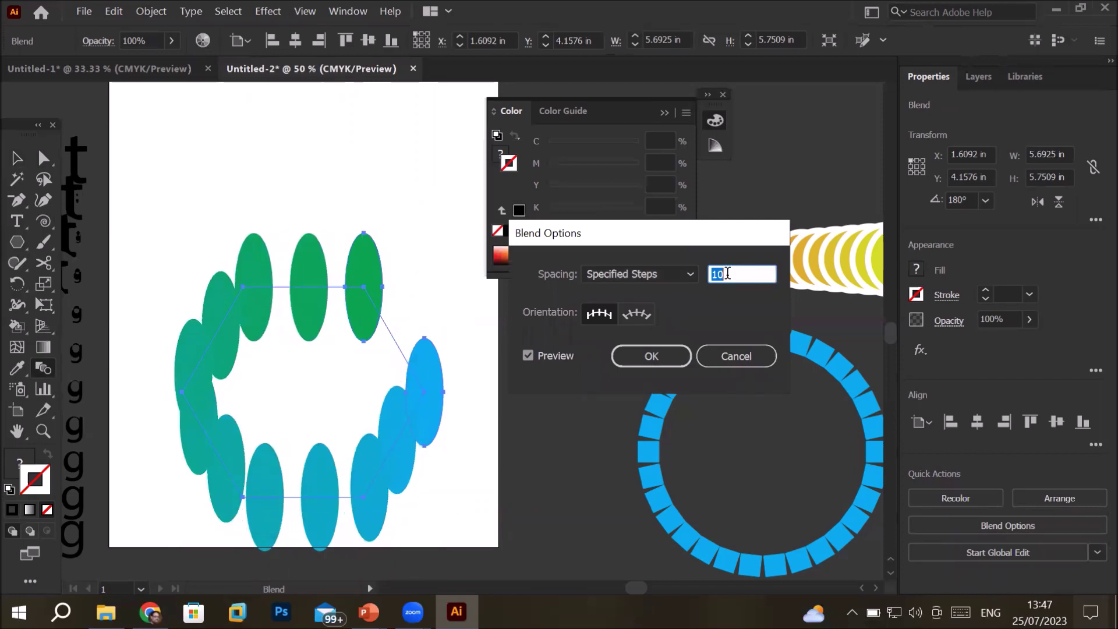
Preview the ellipses turned to follow the hexagon path, and apply the blend options with the upright page-aligned orientation
left_click(640, 316)
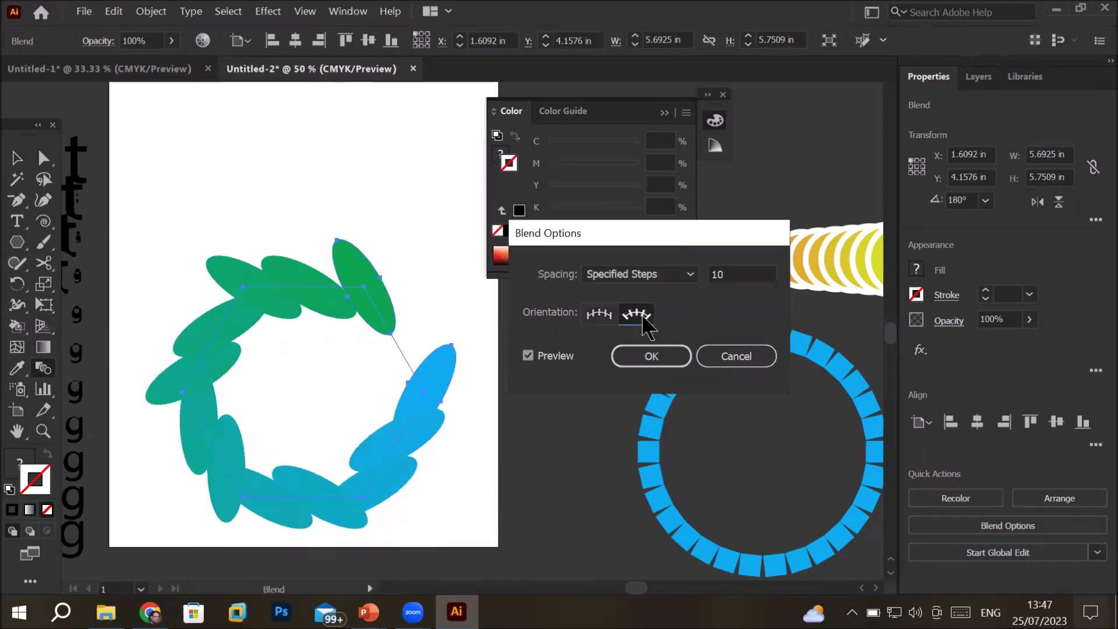
left_click(600, 315)
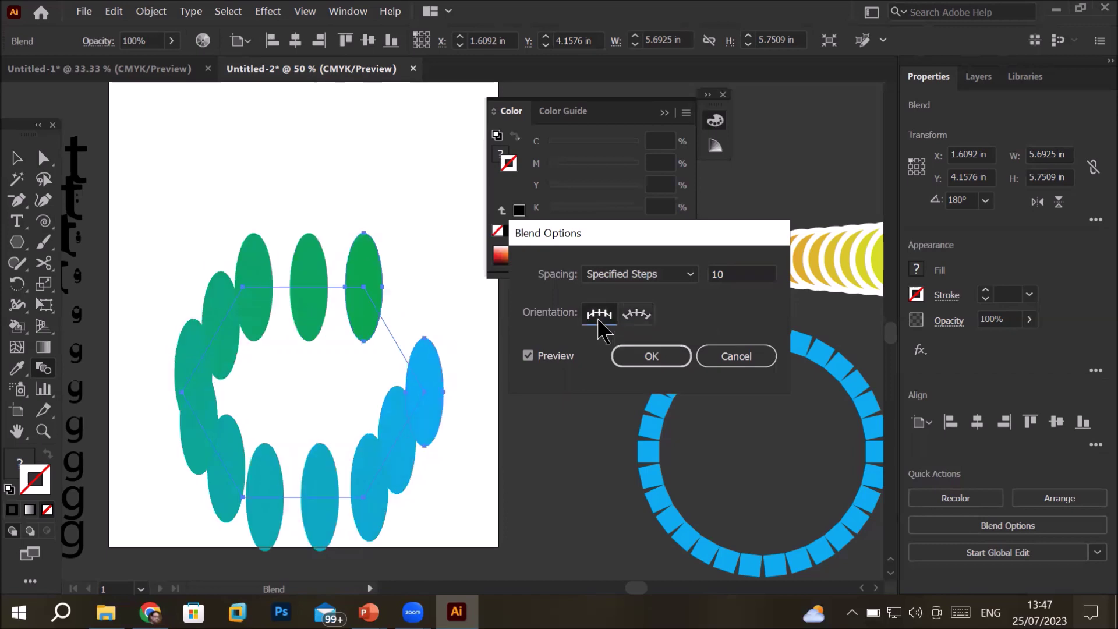
left_click(636, 318)
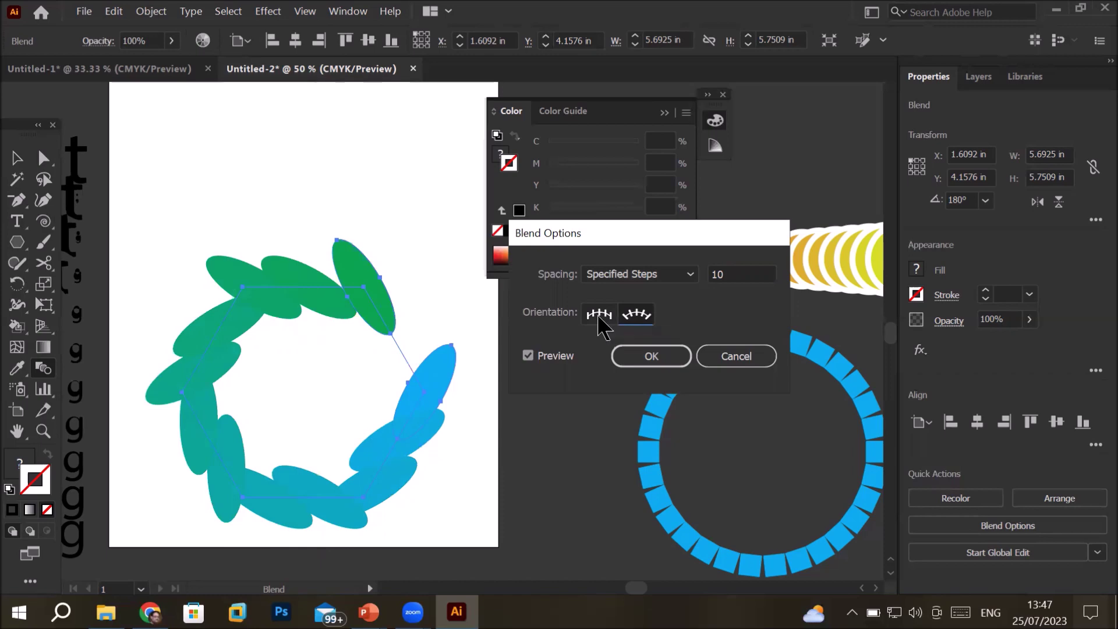
left_click(599, 316)
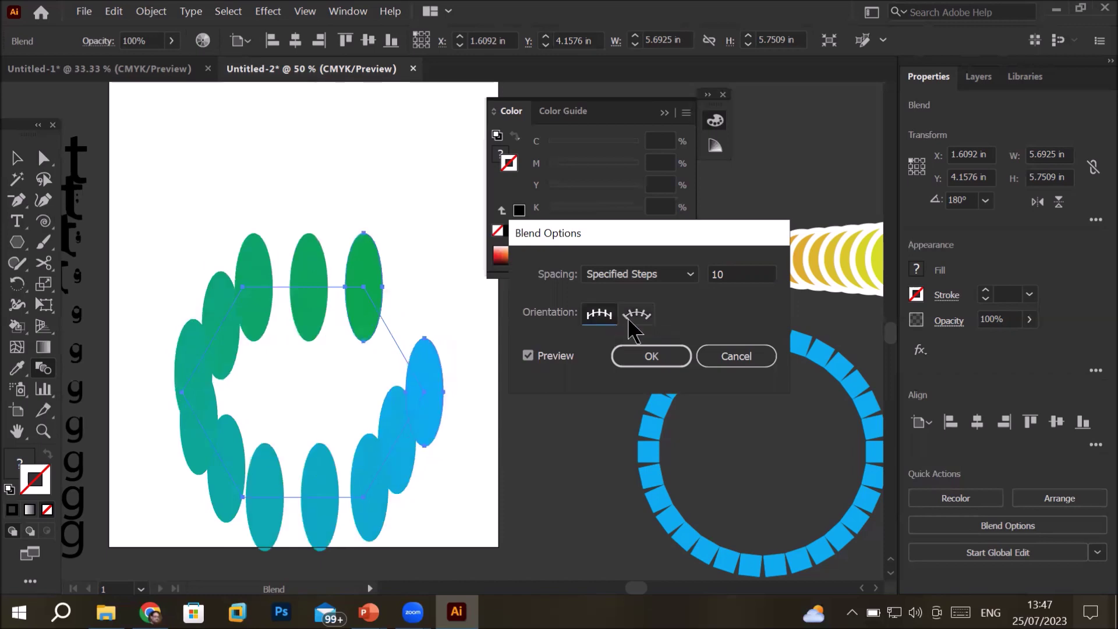
left_click(651, 357)
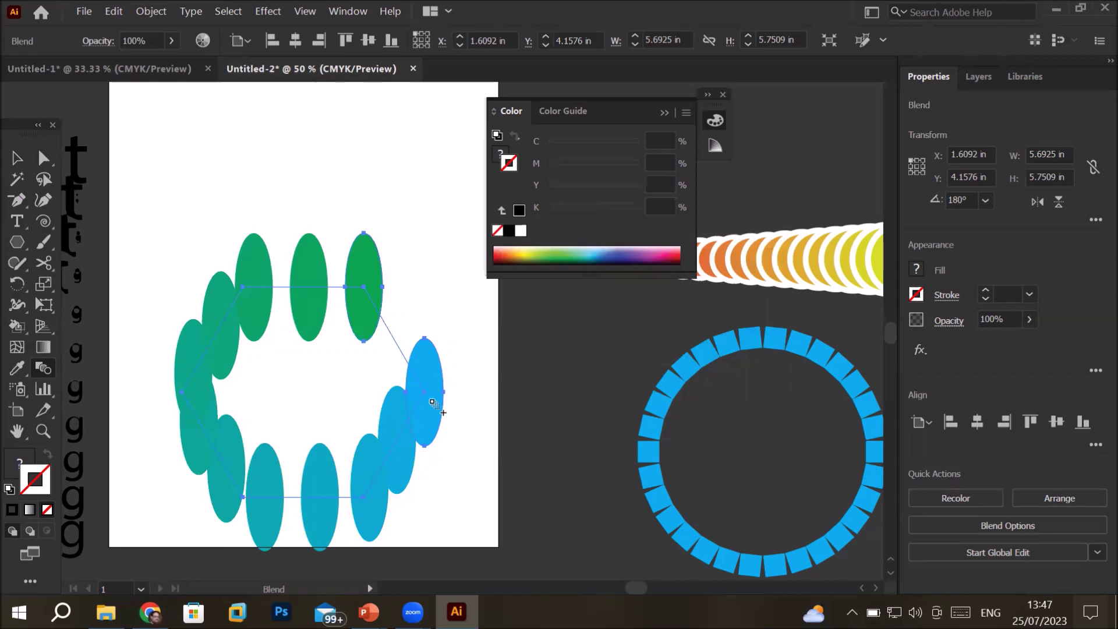
Reverse the spine of the hexagon ellipse blend so its blue and green ends swap
left_click(147, 11)
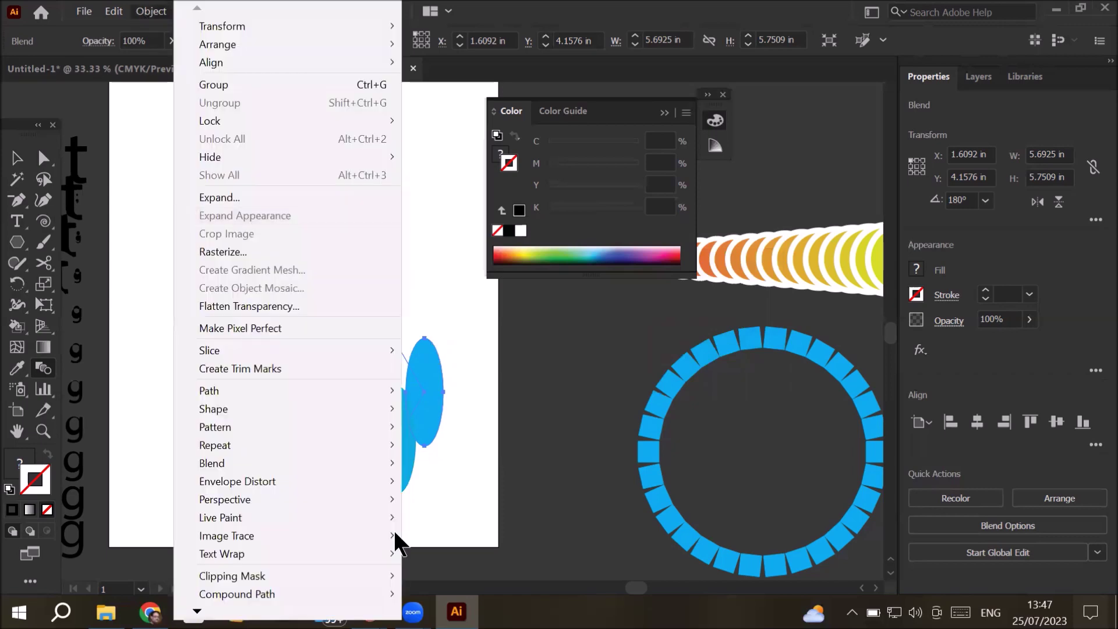
mouse_move(211, 580)
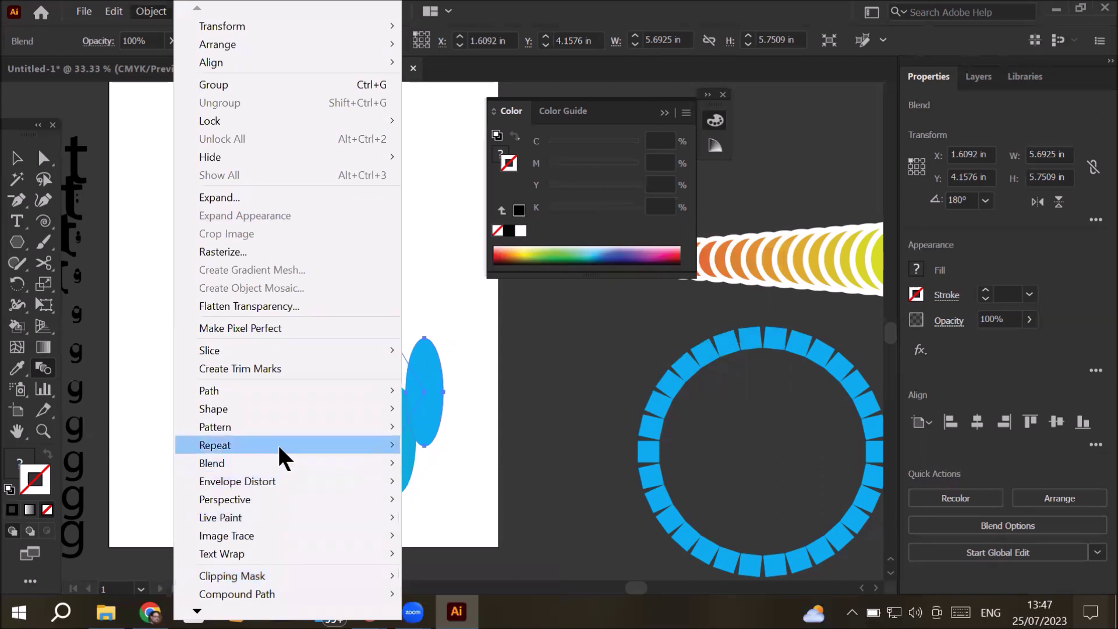
mouse_move(293, 460)
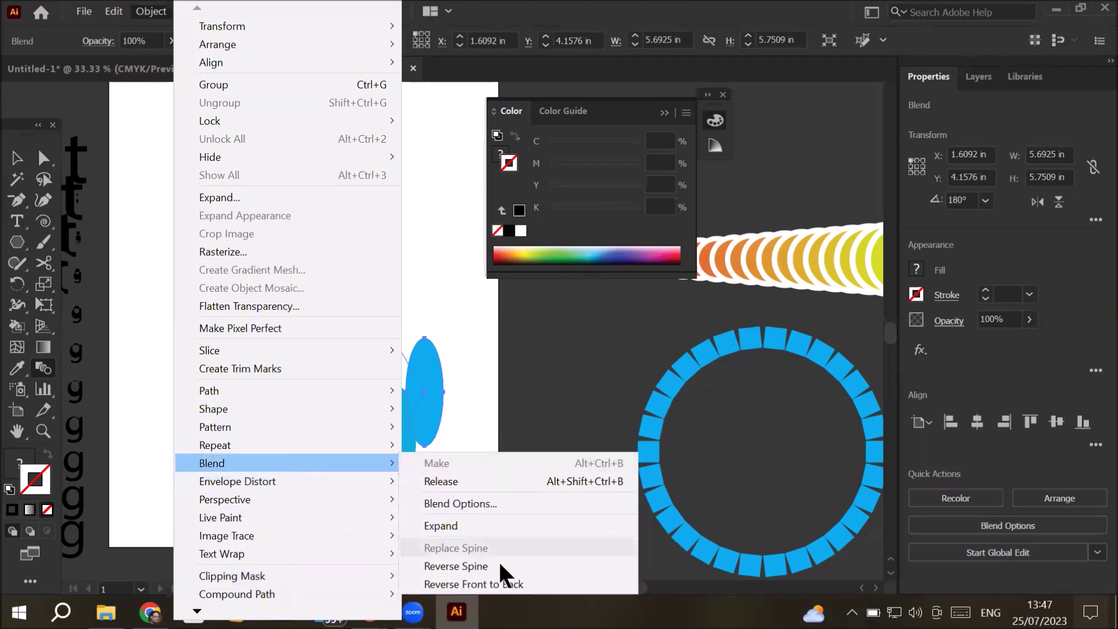
left_click(543, 564)
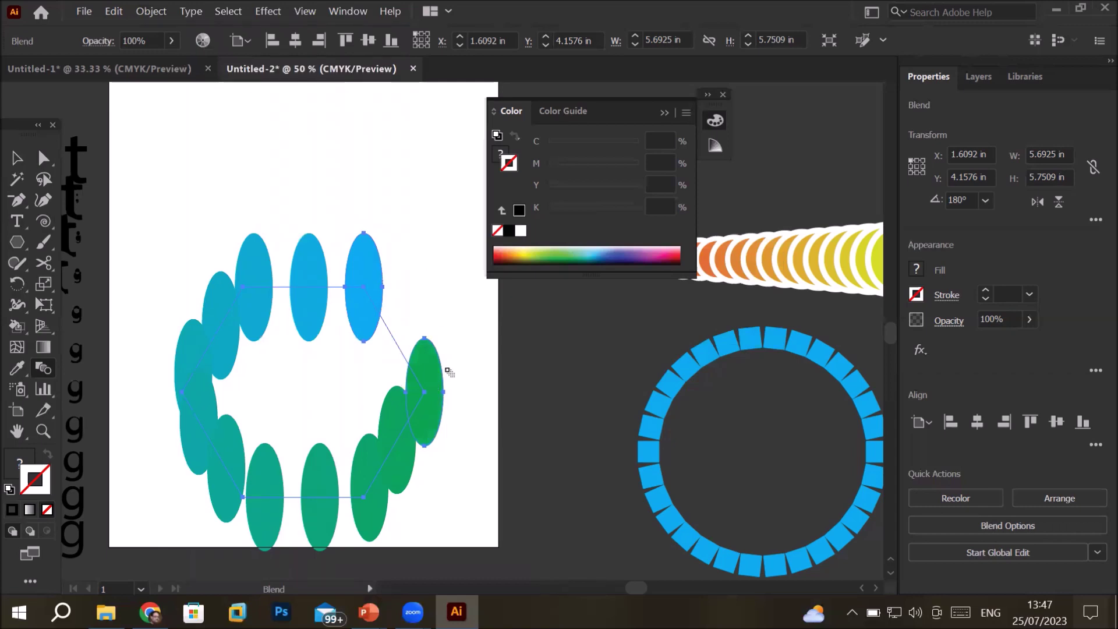
Cut the blend's hexagon spine with the Scissors tool at the corner under the green end ellipse
scroll(454, 412, "up", 4)
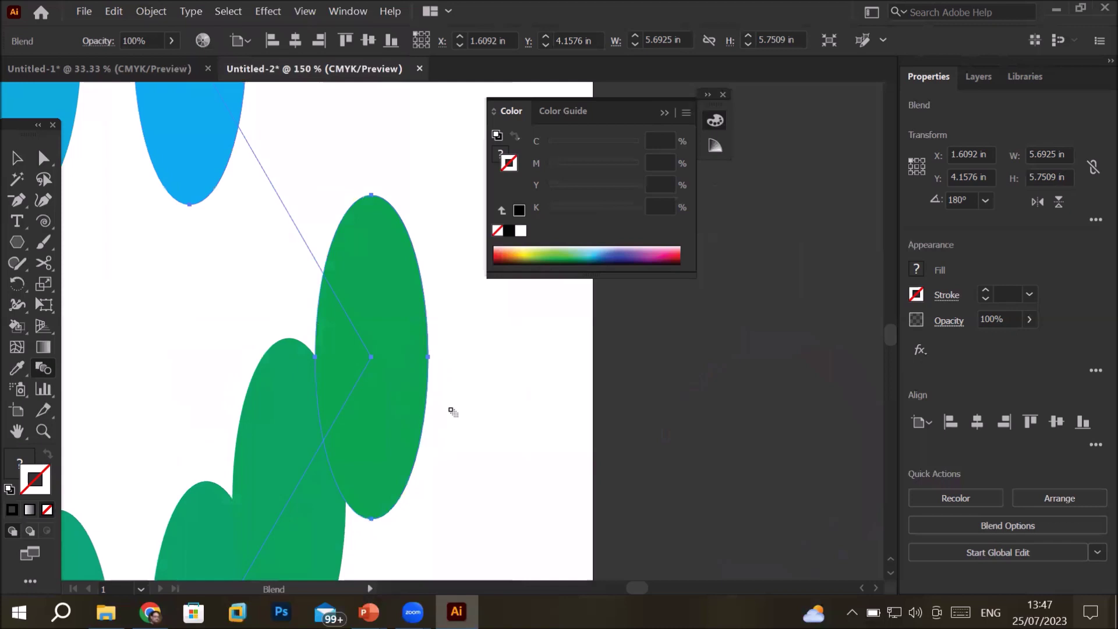
scroll(453, 412, "down", 2)
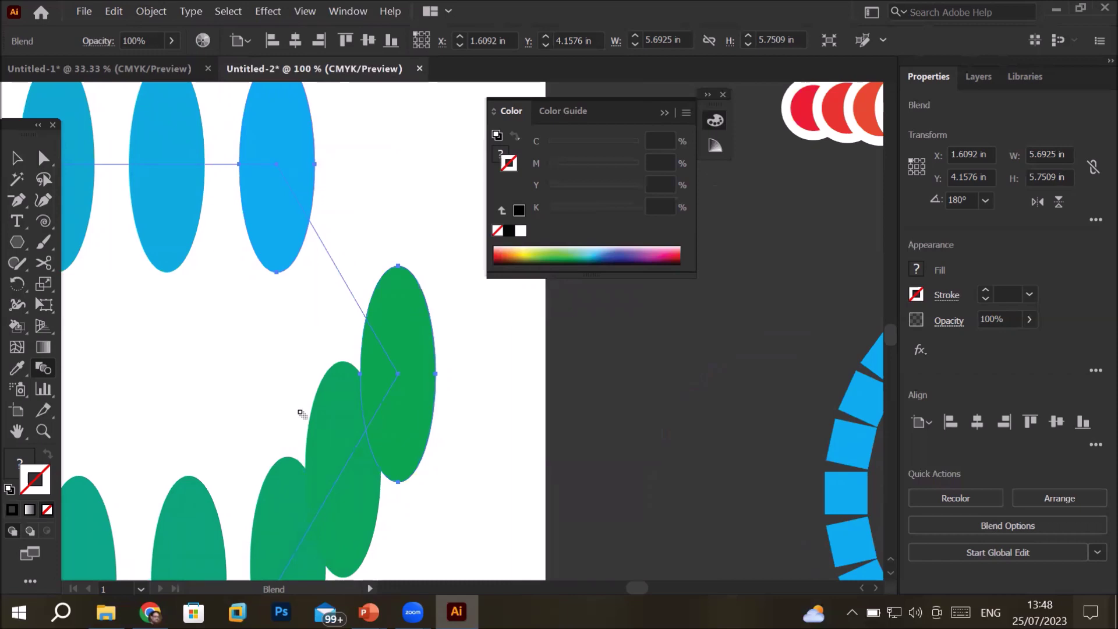
left_click(46, 262)
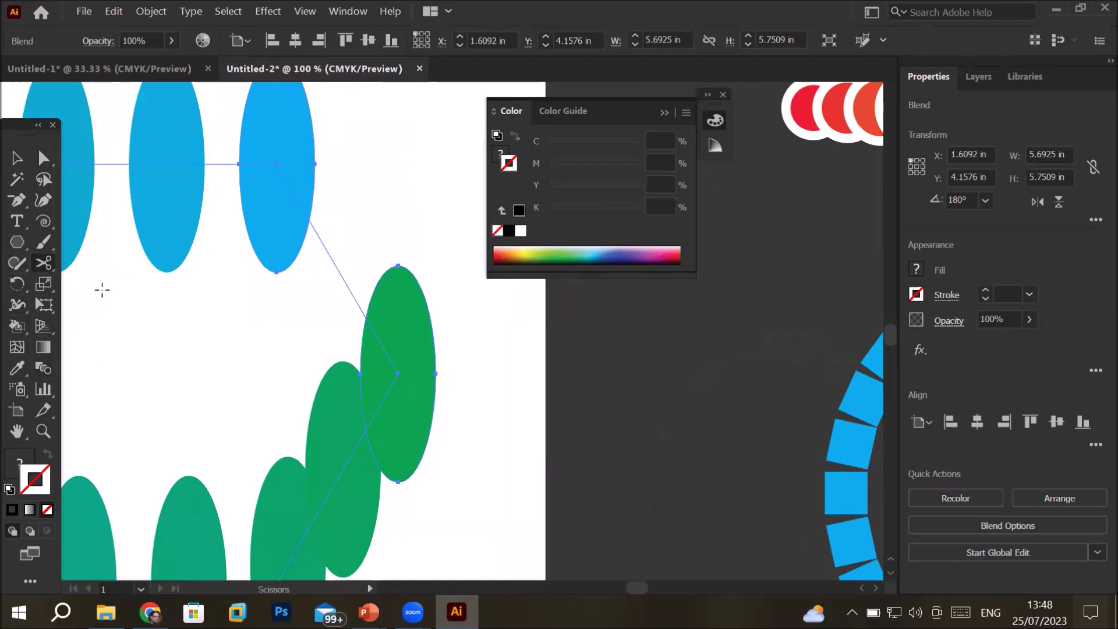
left_click(398, 373)
scroll(431, 353, "down", 3)
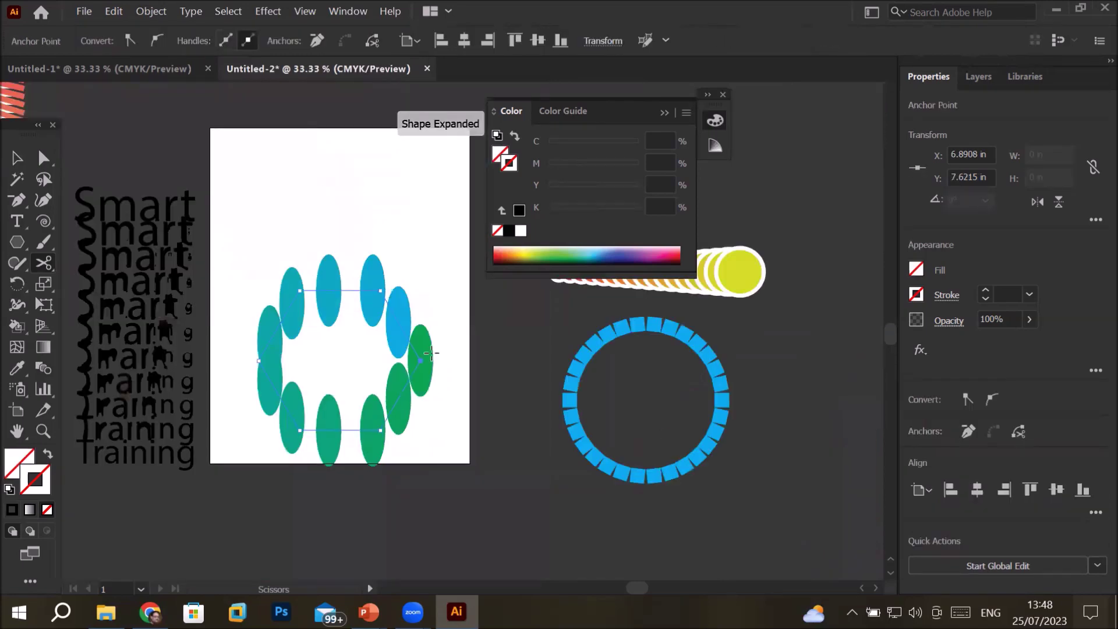
scroll(422, 419, "up", 3)
scroll(422, 419, "down", 2)
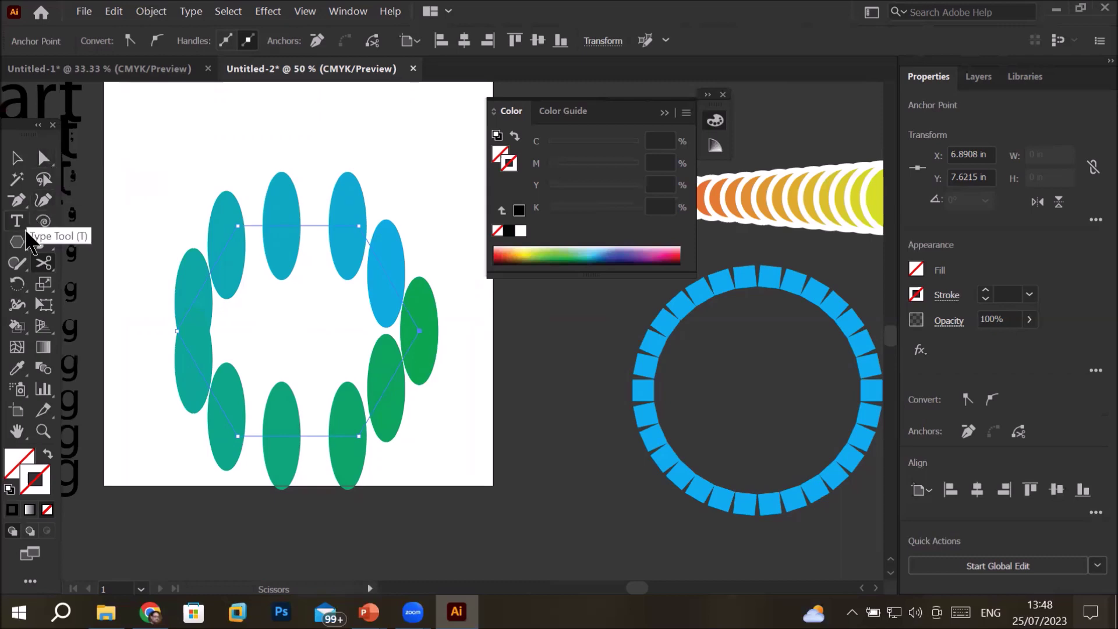
Draw an open wavy three-point path above the ellipse ring with the Pen tool, using the default white fill and black stroke
left_click(10, 201)
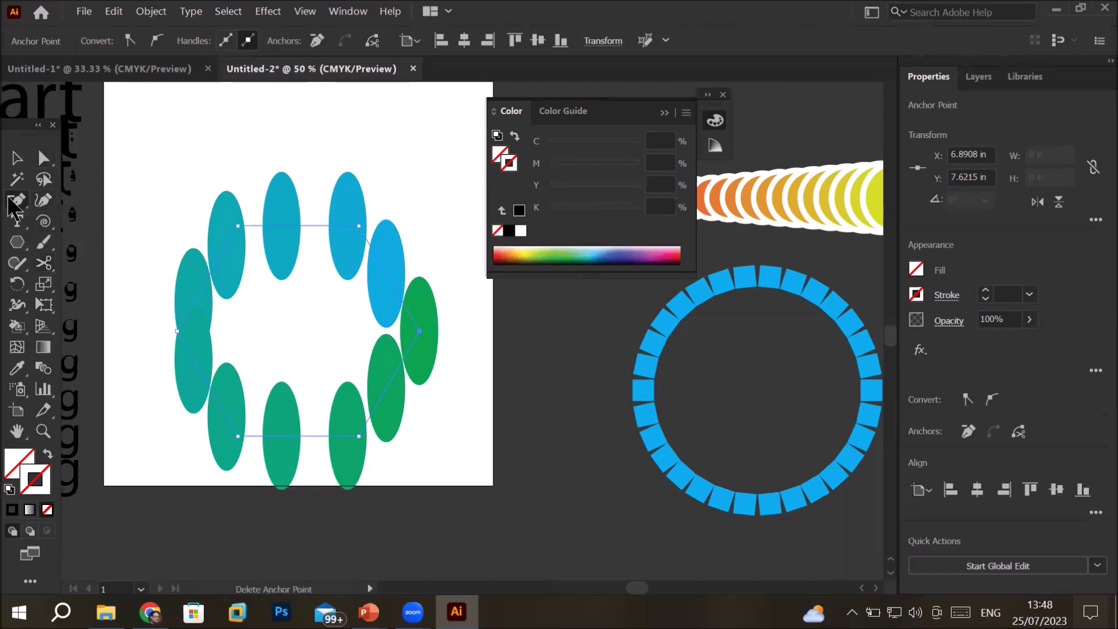
left_click(81, 201)
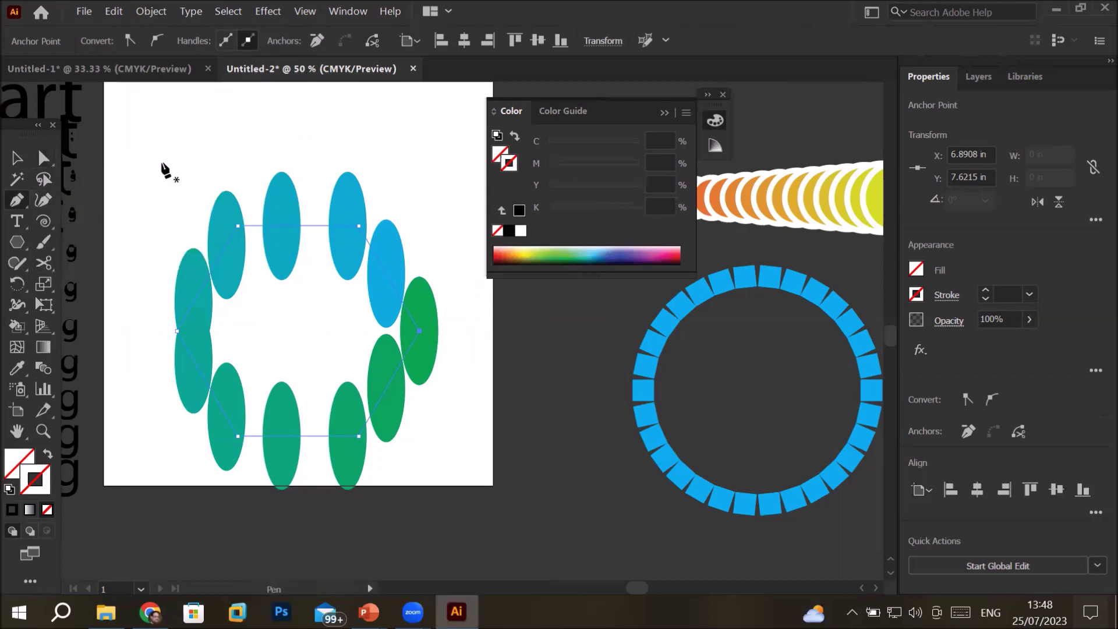
left_click(165, 143)
left_click_drag(341, 116, 390, 172)
left_click(472, 121)
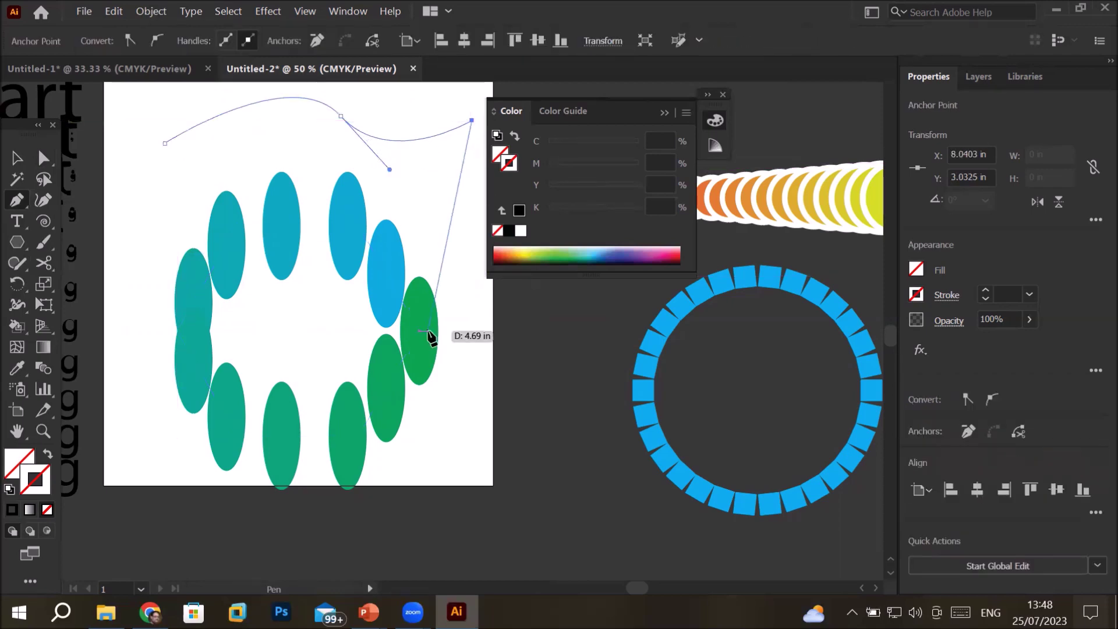
left_click(10, 490)
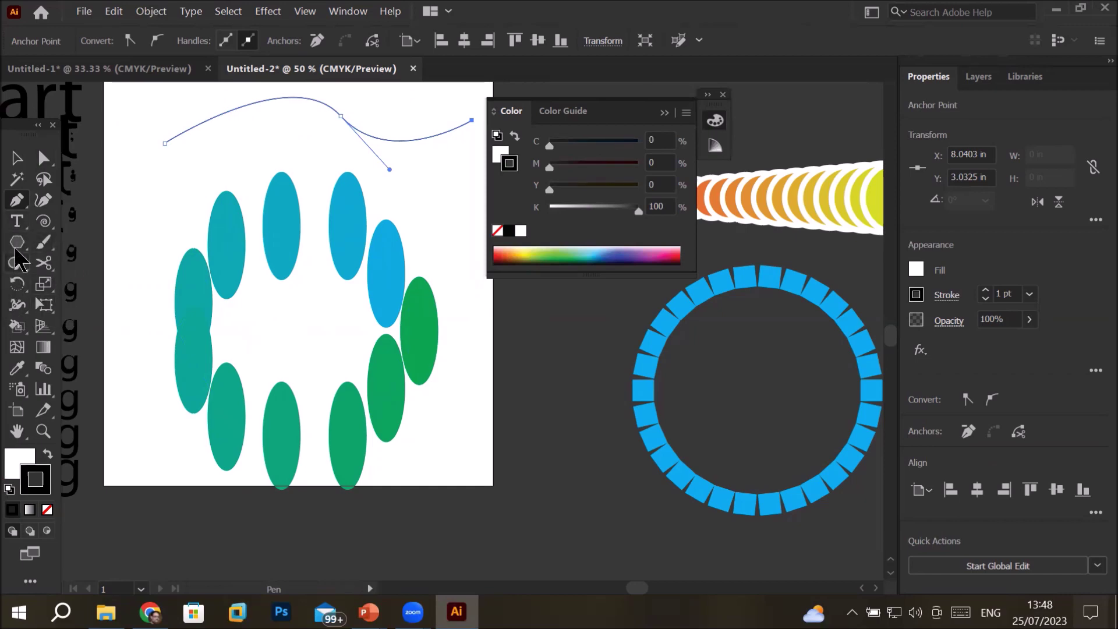
Draw a star about 0.96 in wide below the wavy path's left end and duplicate it below the right end
left_click_drag(18, 257, 79, 326)
left_click_drag(138, 169, 153, 189)
key("v")
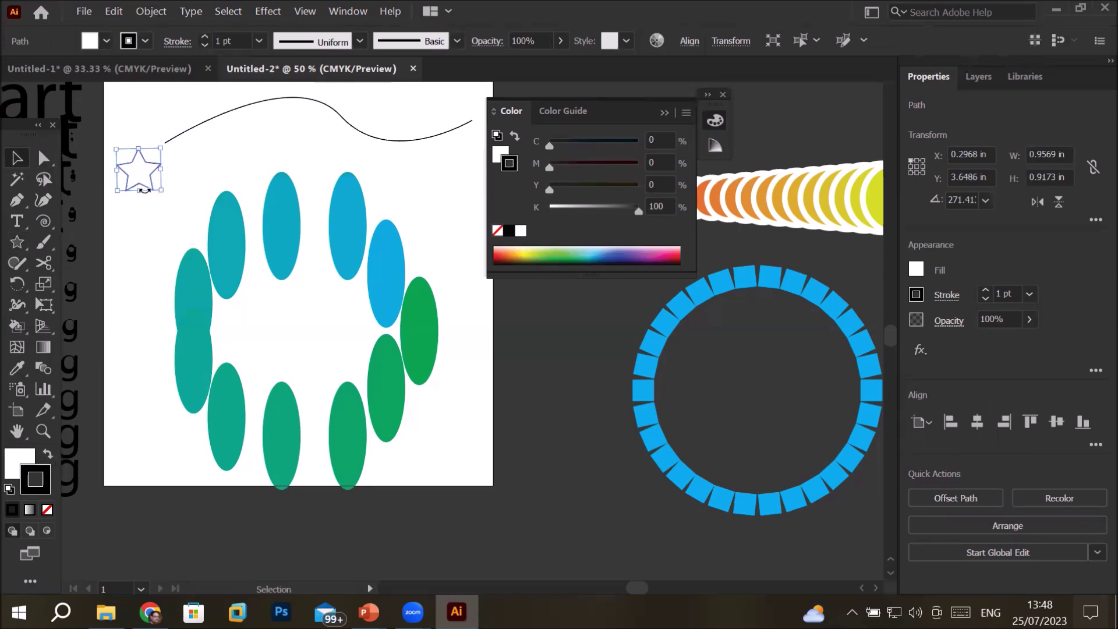
left_click_drag(149, 184, 449, 180)
Make a blend between the two stars below the wavy path
left_click(135, 171)
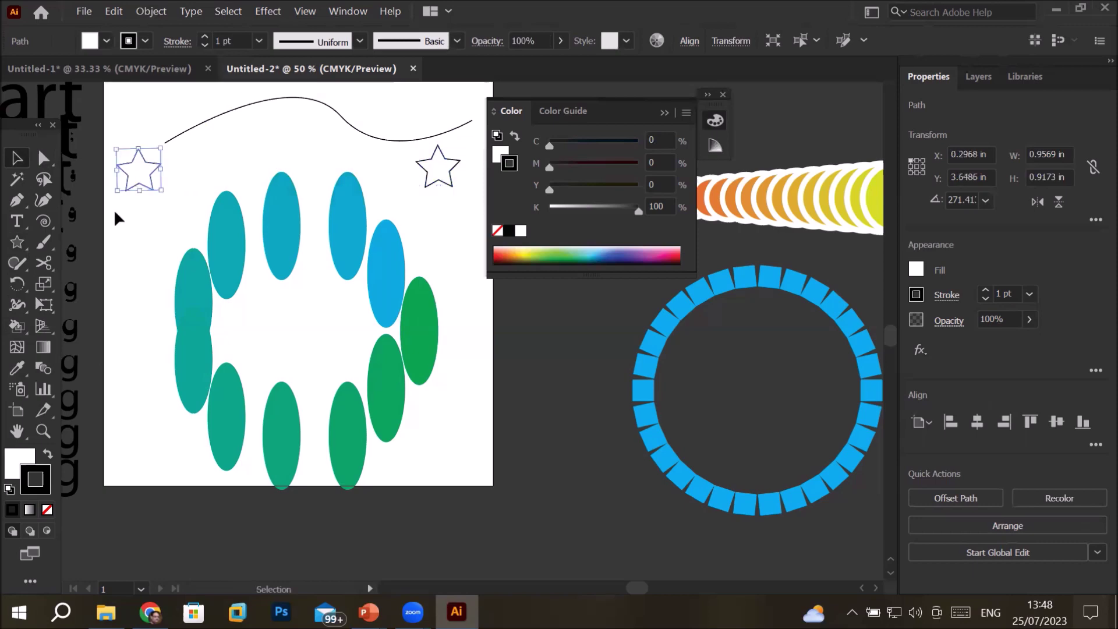
left_click(445, 161, "shift")
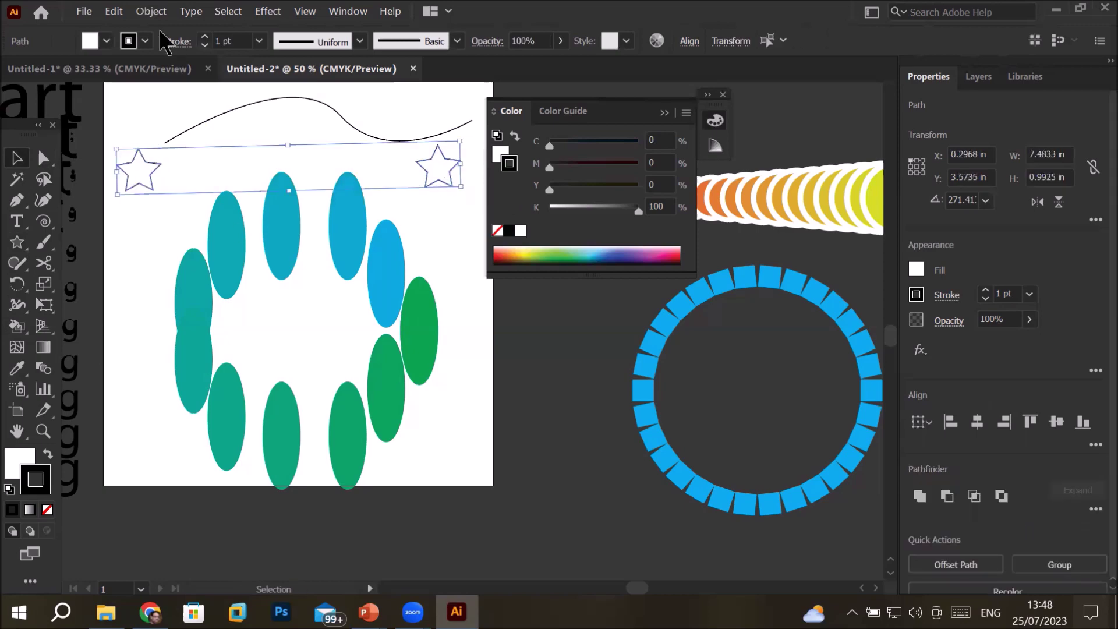
left_click(150, 11)
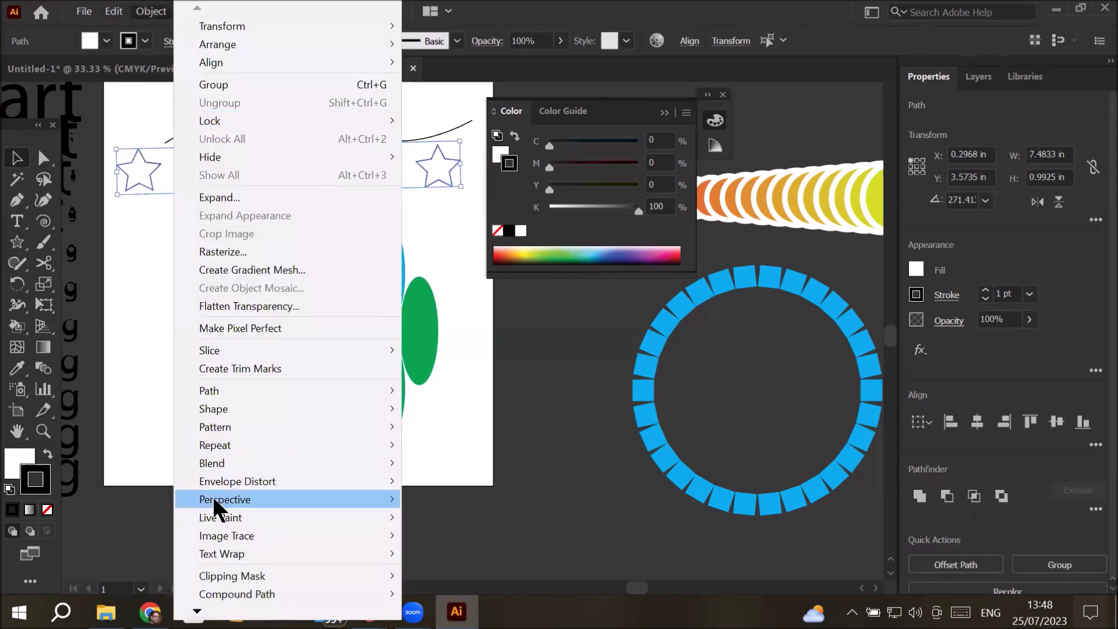
mouse_move(235, 466)
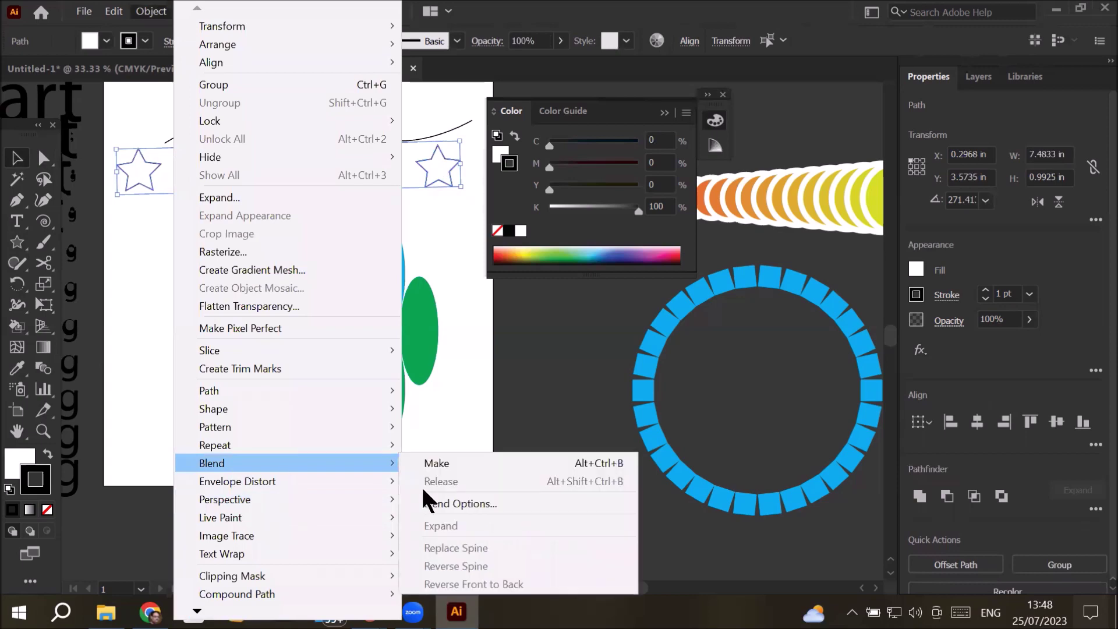
left_click(462, 460)
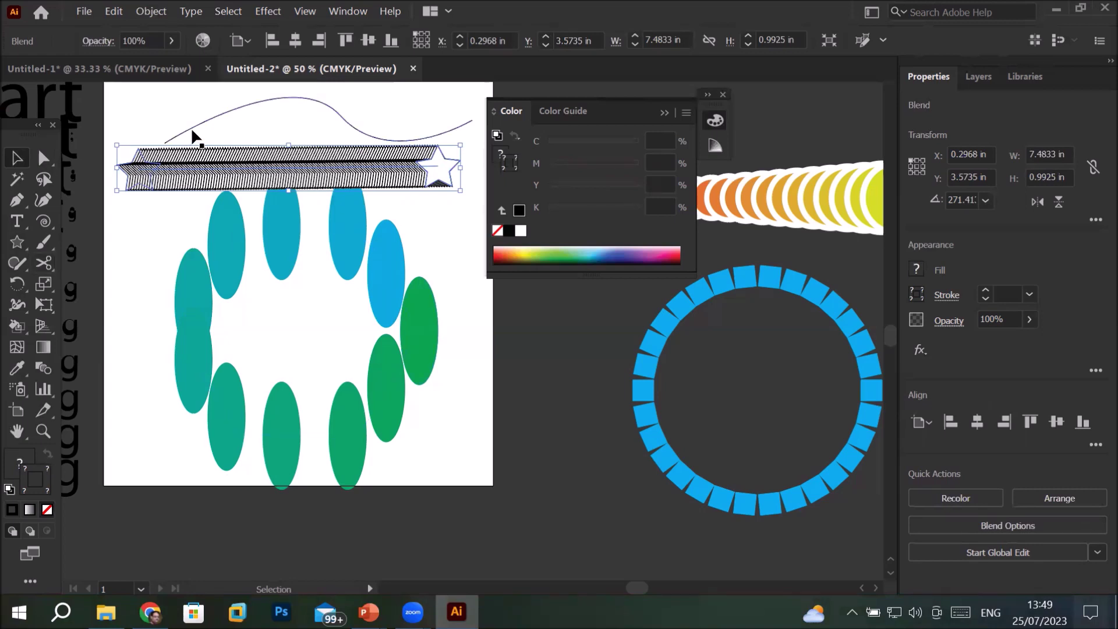
left_click(241, 105)
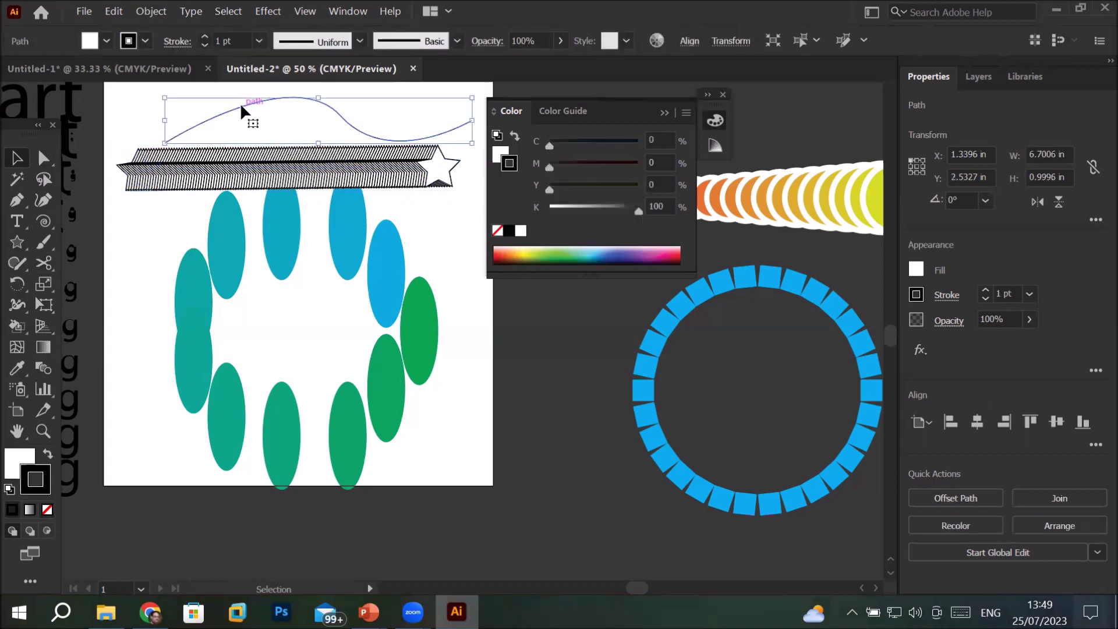
left_click(149, 12)
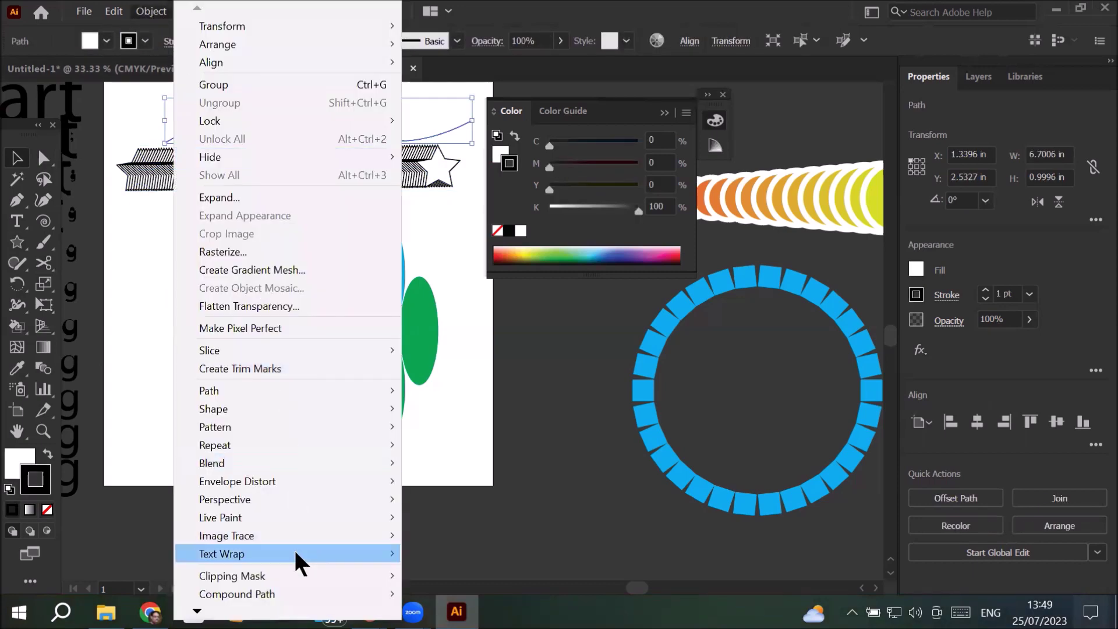
mouse_move(296, 555)
mouse_move(309, 463)
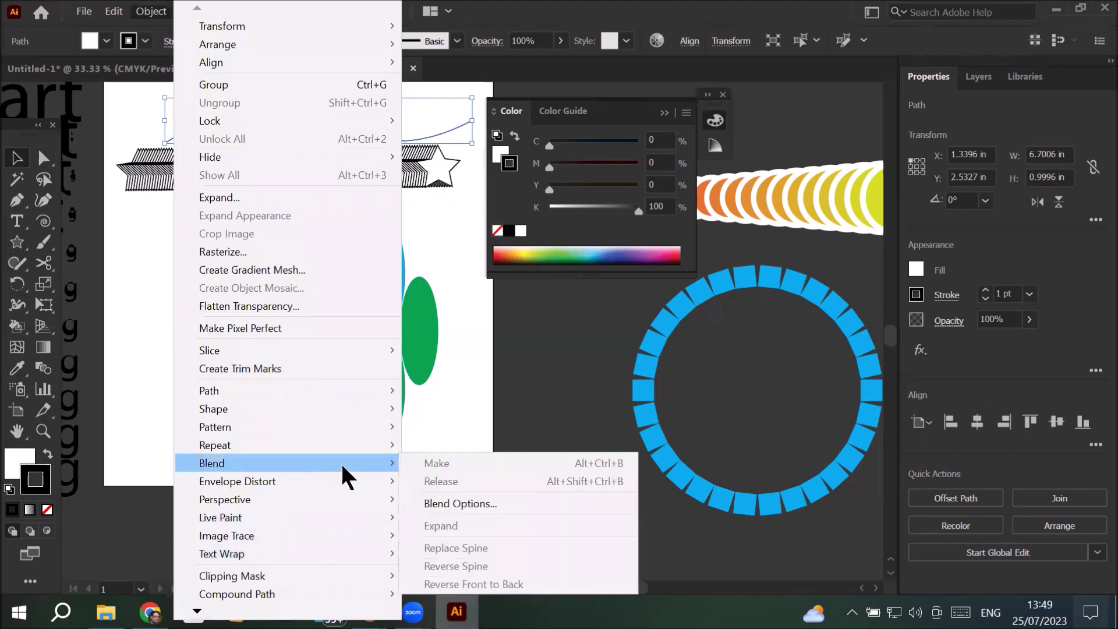
left_click(117, 109)
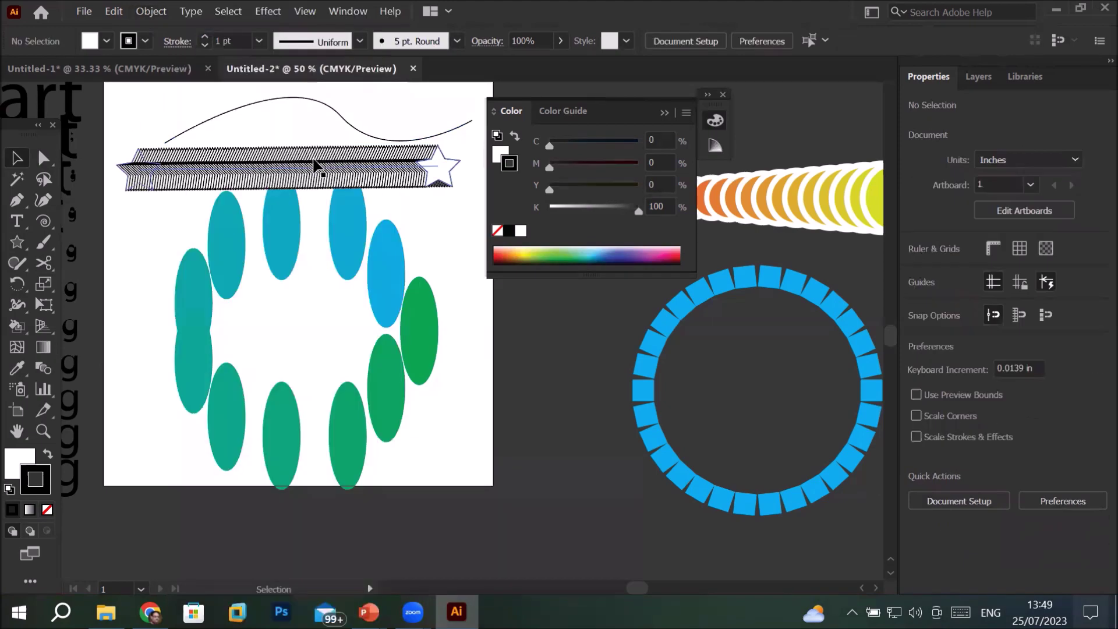
Replace the star blend's spine with the wavy path above it
left_click(256, 171)
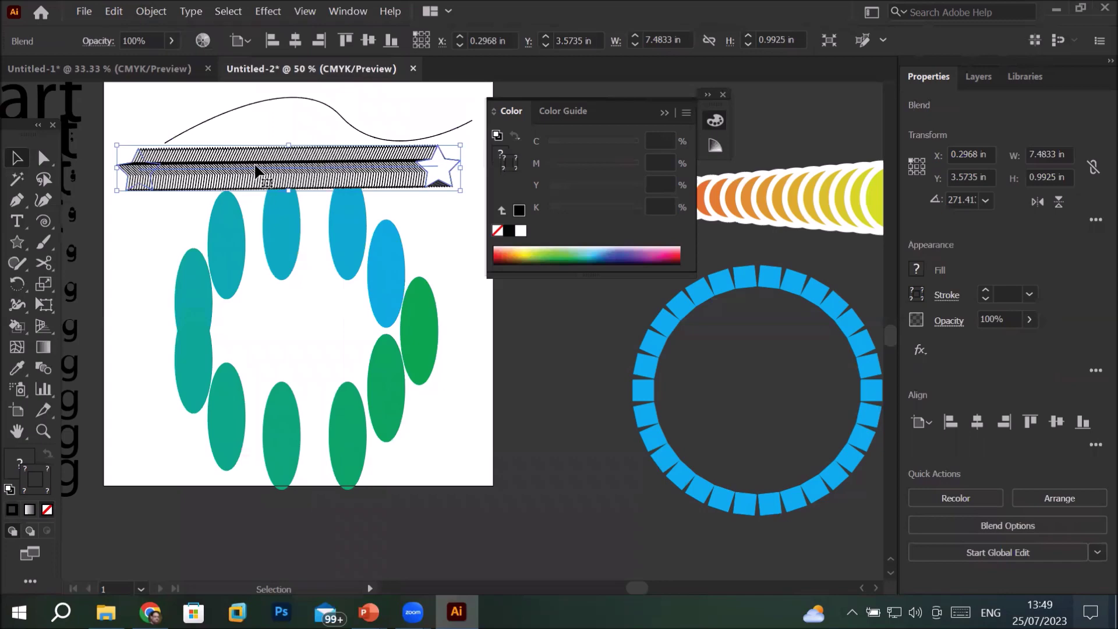
left_click(302, 97, "shift")
left_click(150, 13)
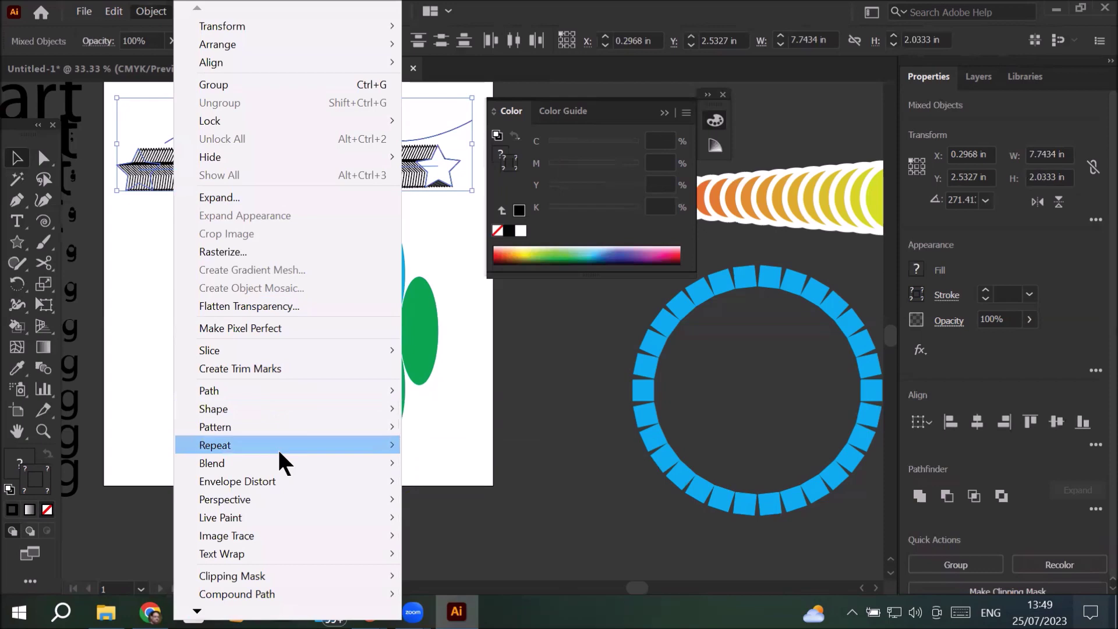
mouse_move(280, 463)
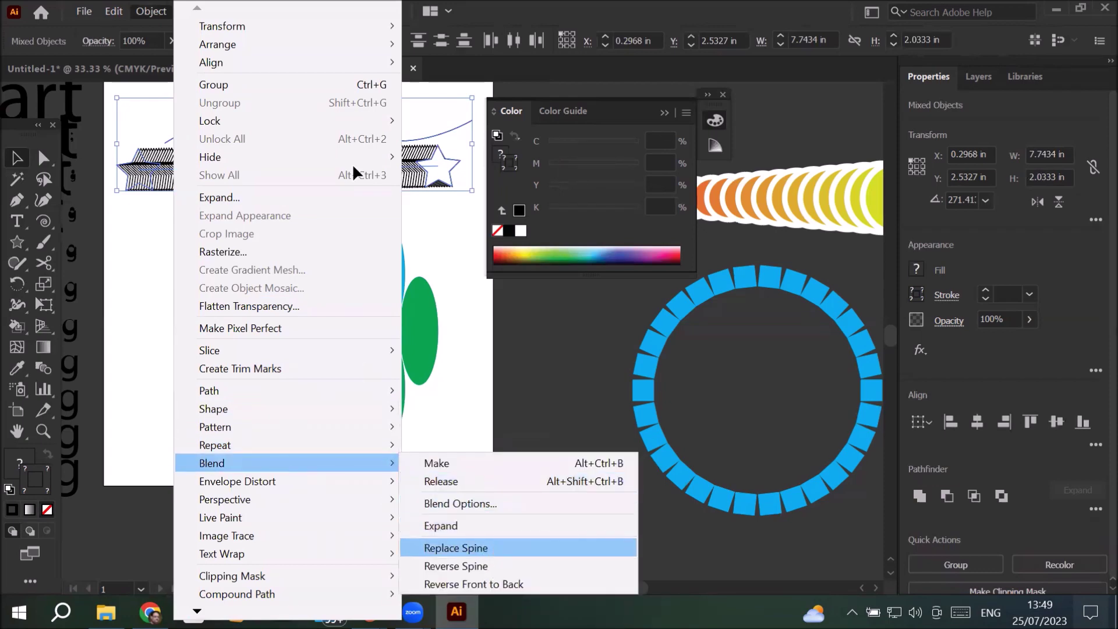
key("Return")
left_click(162, 227)
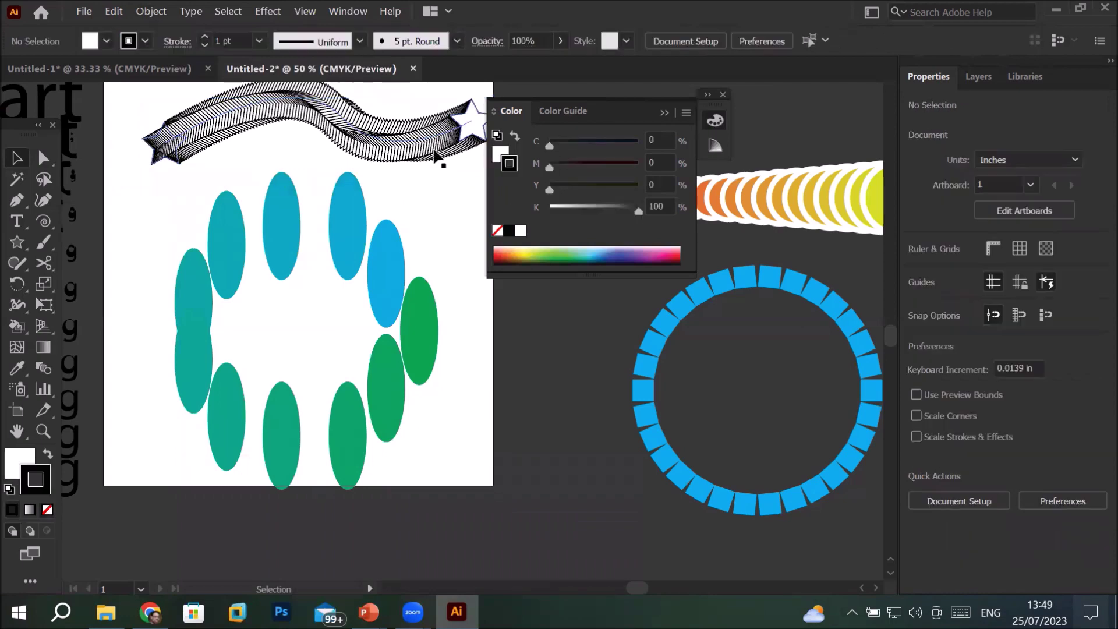
Set the wavy star blend's spacing to Specified Steps with 6 steps
scroll(437, 154, "up", 3)
scroll(437, 155, "down", 3)
scroll(438, 153, "down", 2)
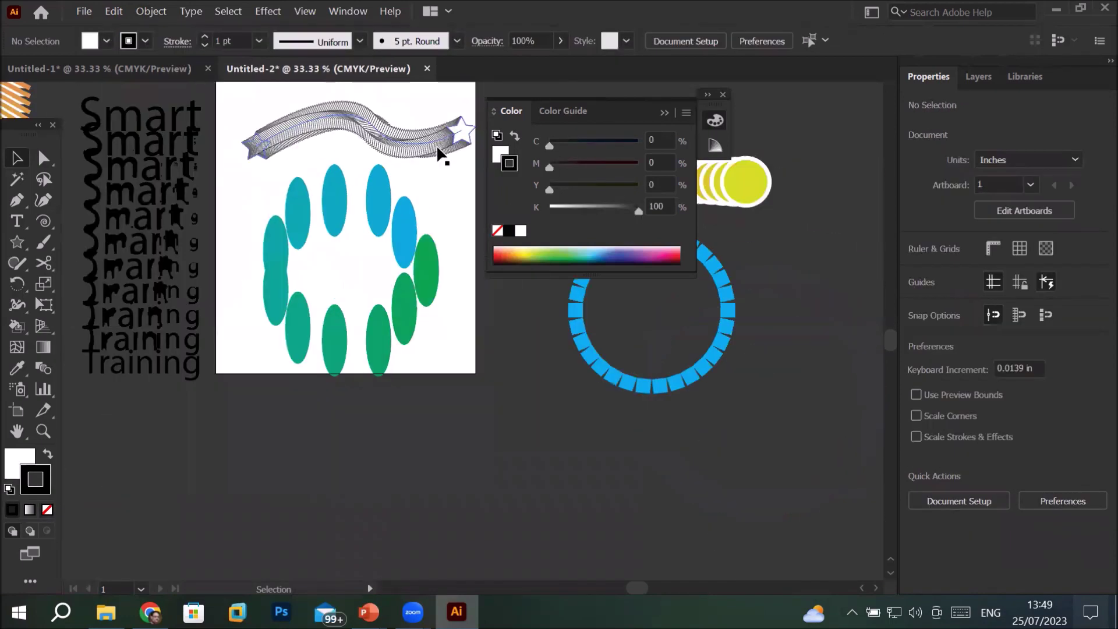
left_click(388, 146)
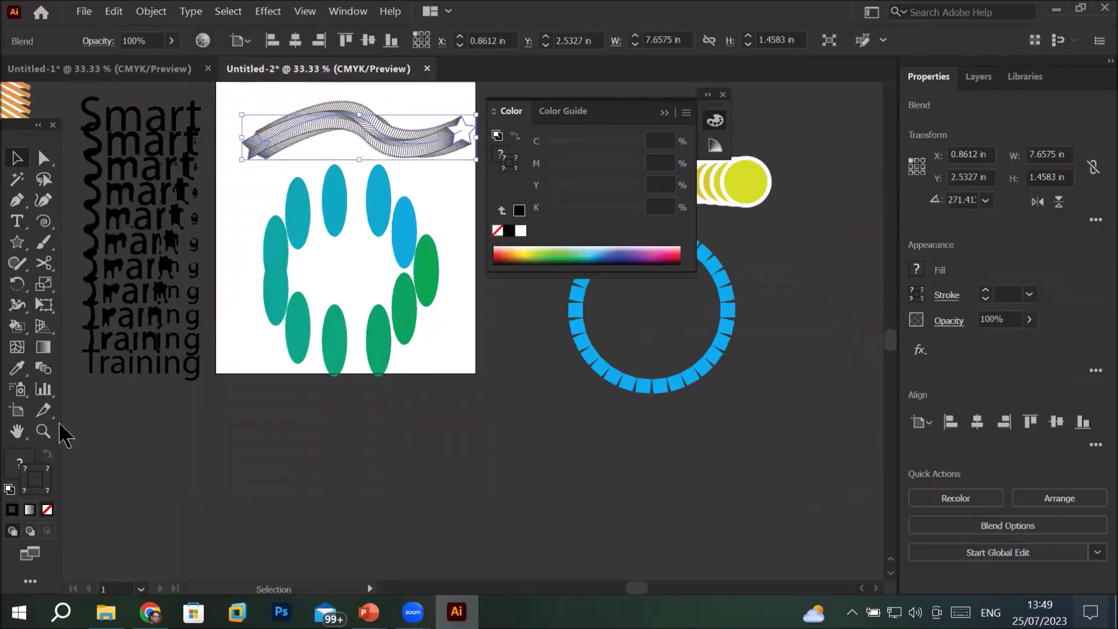
double_click(43, 369)
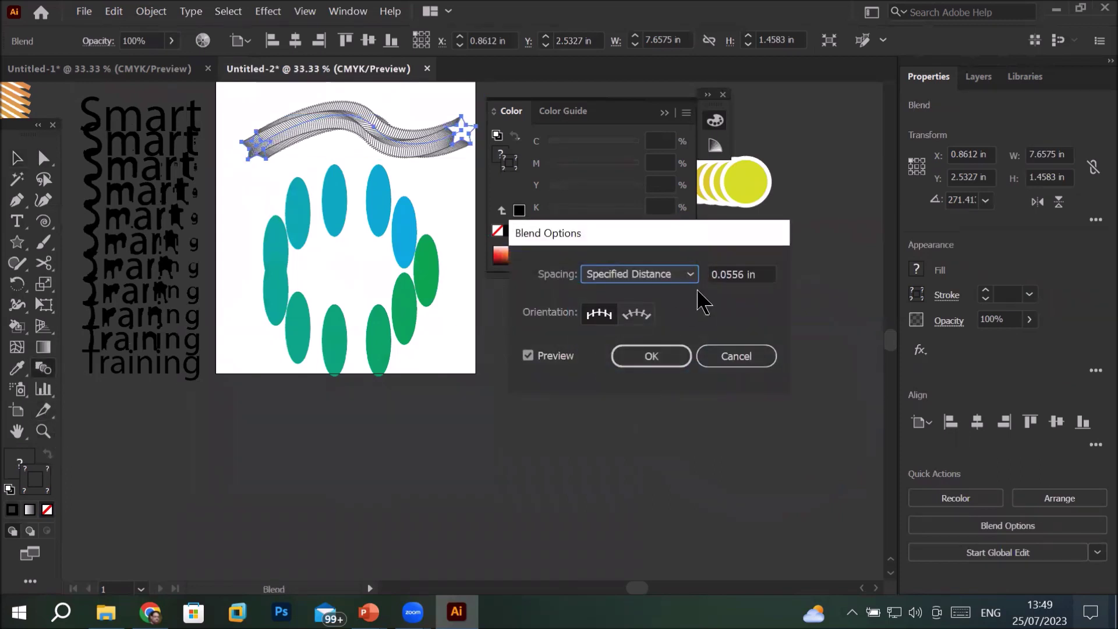
left_click(663, 278)
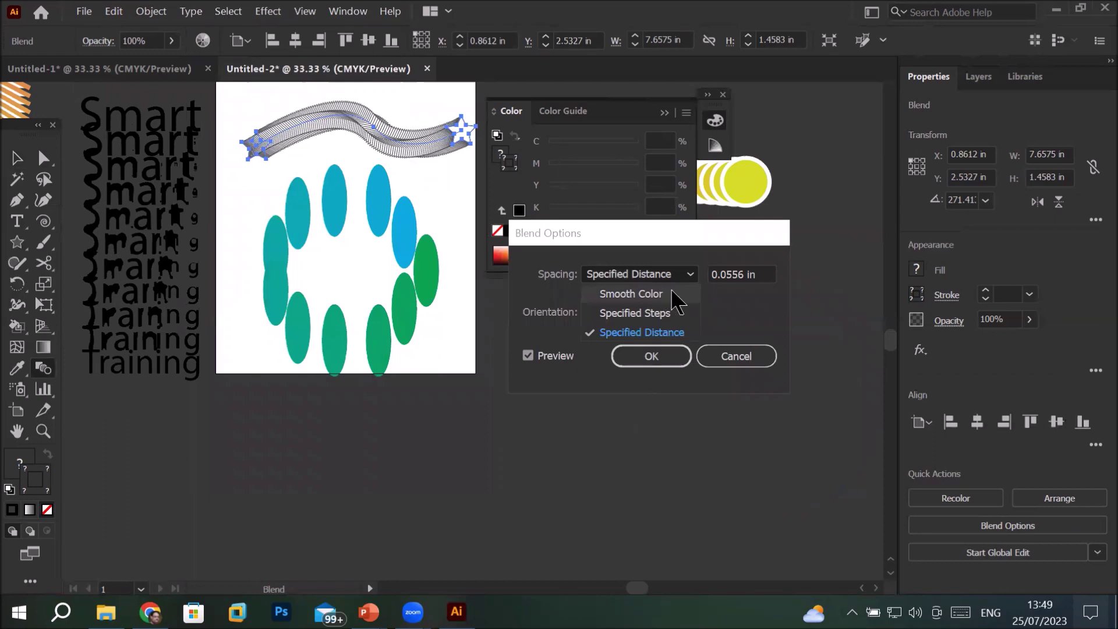
left_click(668, 314)
left_click(750, 274)
scroll(747, 274, "down", 20)
scroll(745, 273, "down", 20)
scroll(745, 273, "down", 20)
scroll(745, 273, "down", 20)
scroll(745, 273, "down", 11)
scroll(745, 273, "down", 15)
scroll(745, 274, "down", 3)
scroll(745, 273, "down", 1)
scroll(745, 273, "up", 1)
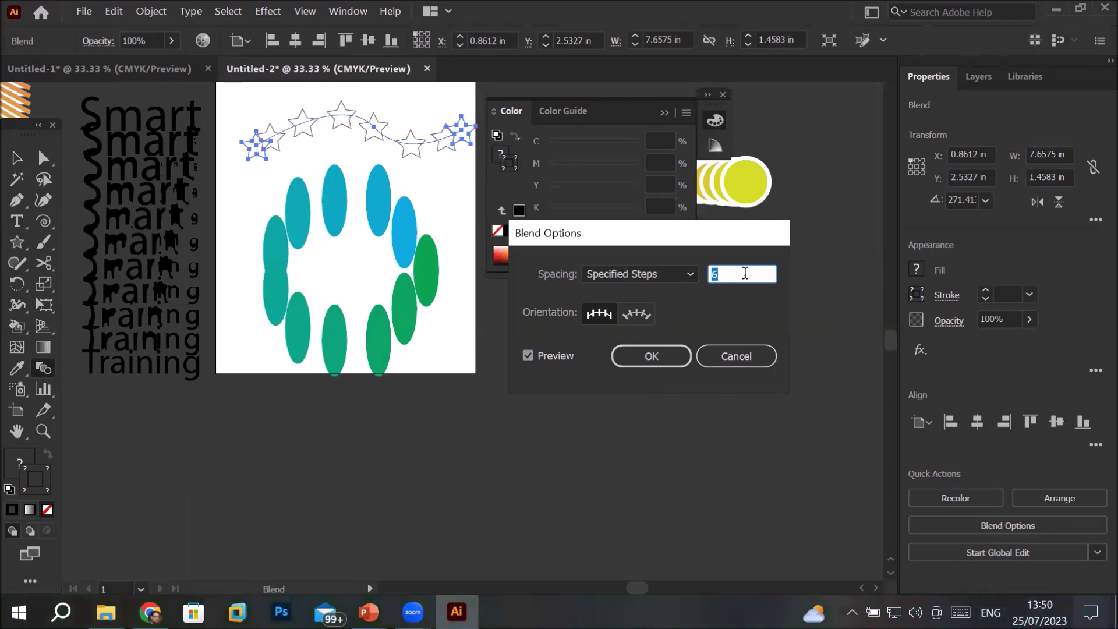
scroll(745, 273, "up", 2)
scroll(744, 273, "down", 2)
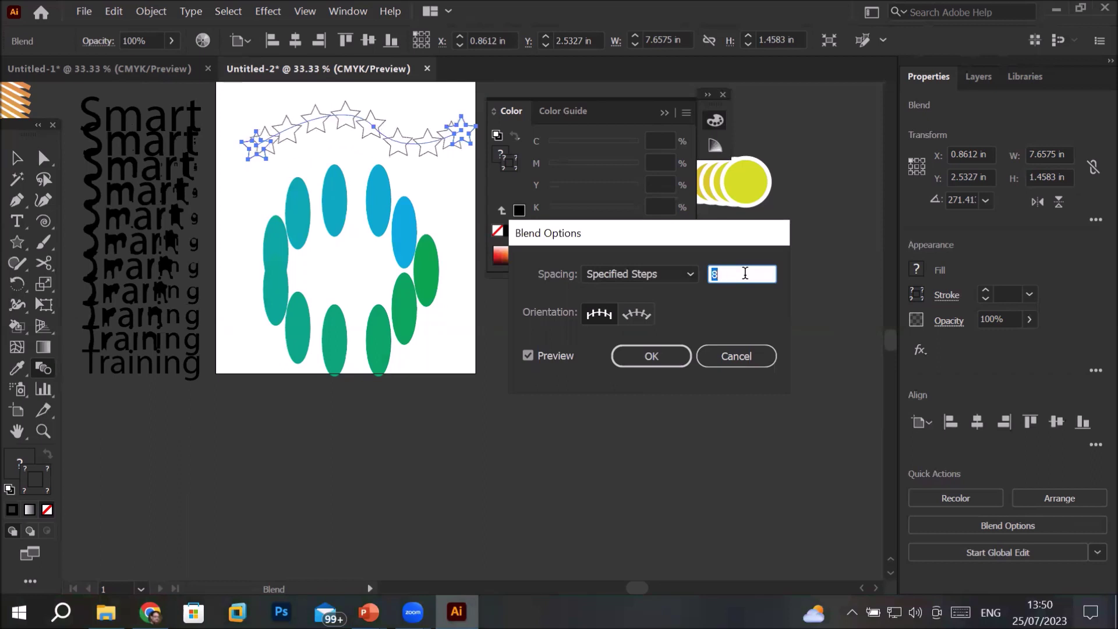
left_click(660, 355)
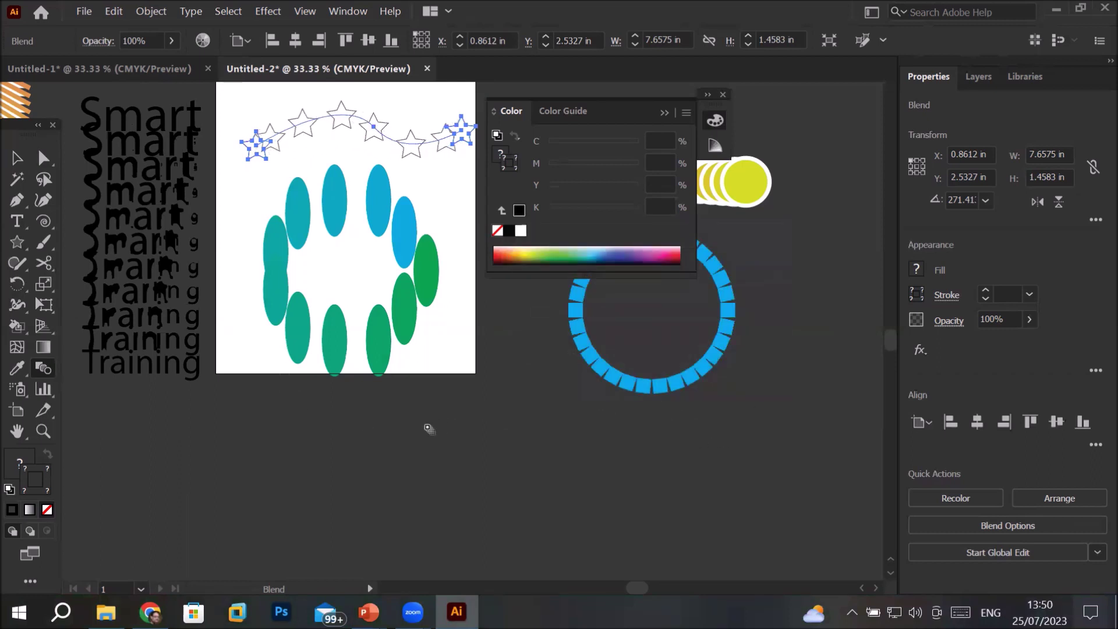
Move the ellipse ring off the artboard below the text blend and paint a freehand letter B in its place with the Paintbrush tool
left_click(18, 158)
left_click_drag(300, 229, 124, 446)
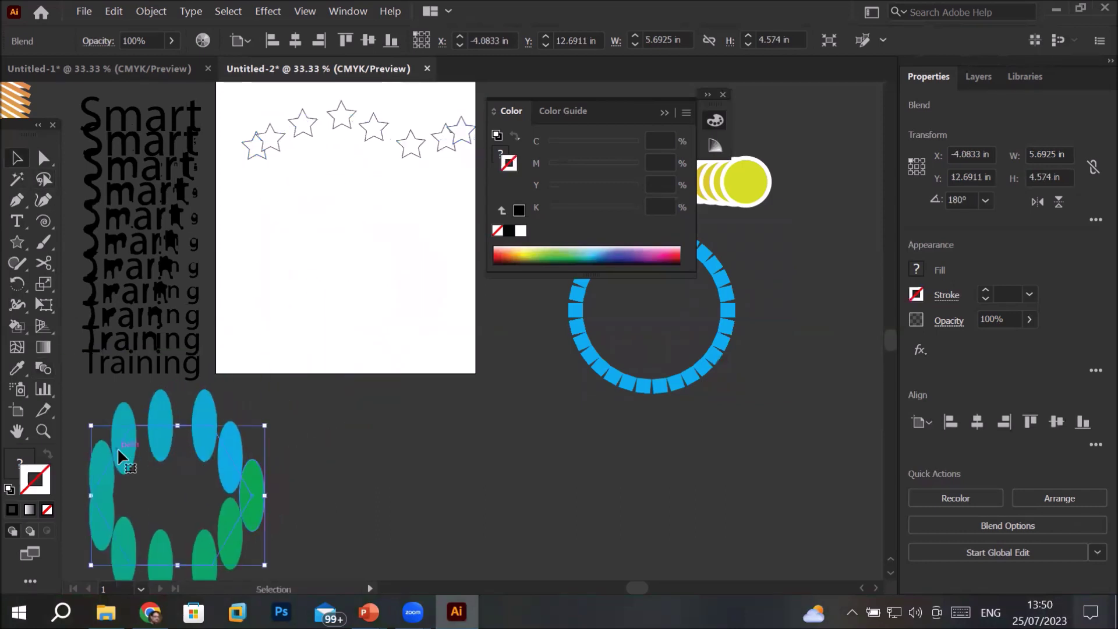
left_click(44, 243)
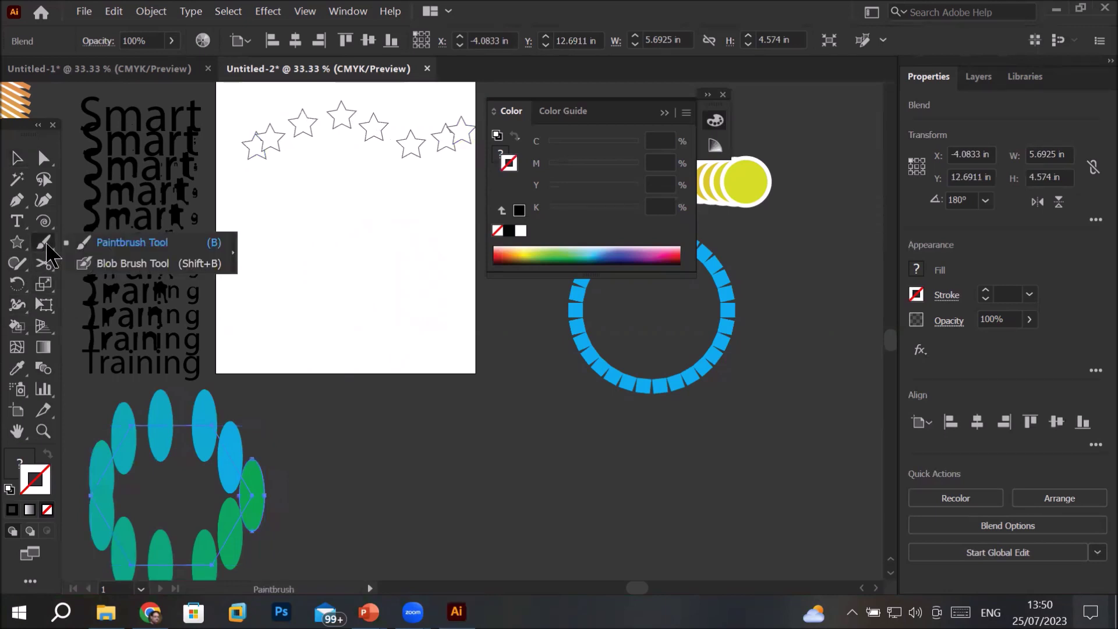
left_click(124, 240)
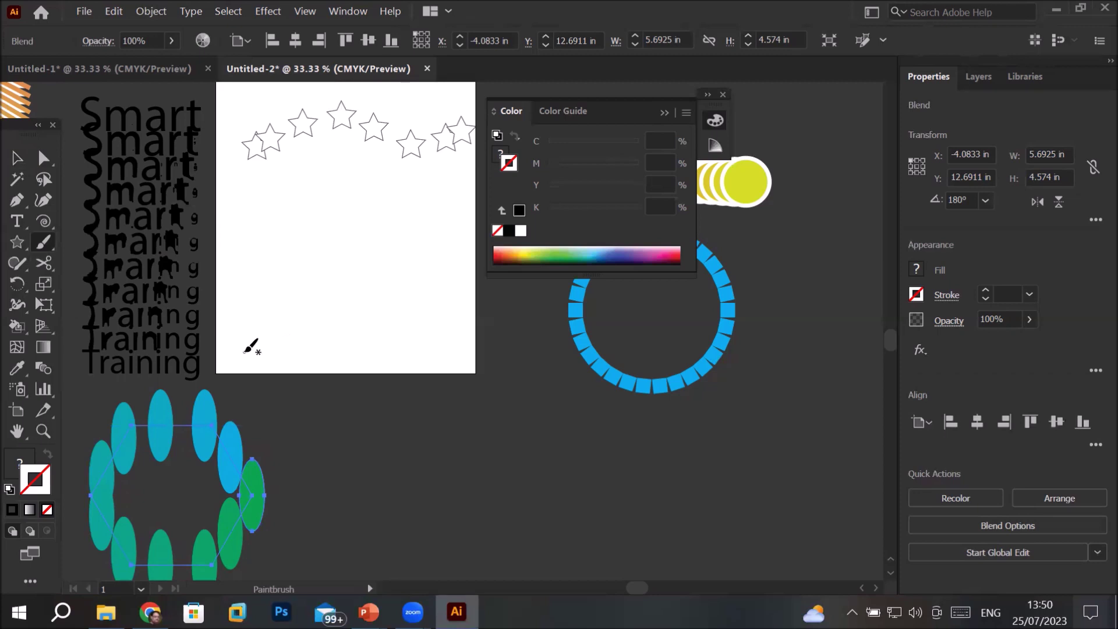
mouse_move(245, 352)
left_mouse_down()
mouse_move(273, 349)
mouse_move(283, 221)
mouse_move(319, 237)
mouse_move(327, 255)
left_mouse_up()
left_click_drag(305, 302, 268, 315)
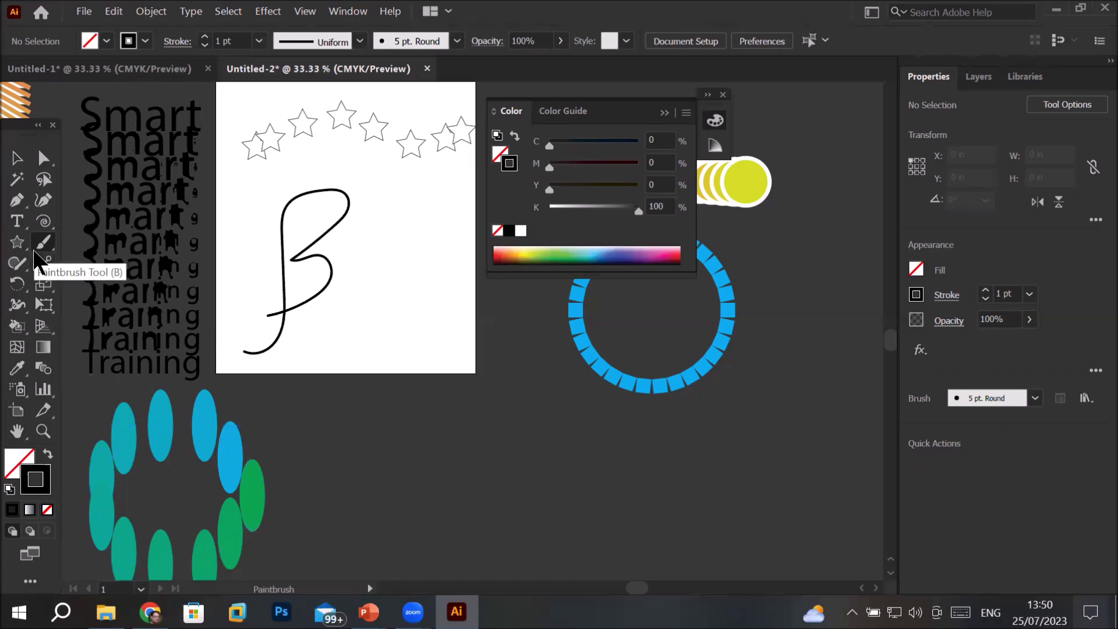
Draw a circle about 0.91 in wide beside the painted letter B, with no stroke and a yellow fill
left_click(15, 249)
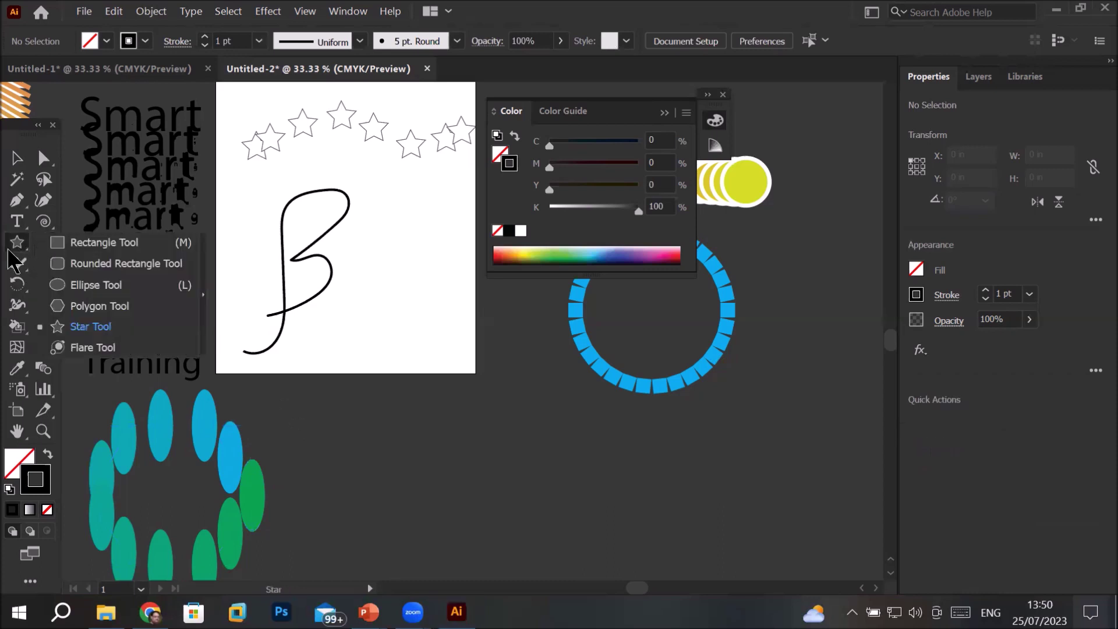
left_click(96, 285)
left_click_drag(415, 221, 442, 251)
left_click_drag(437, 248, 445, 250)
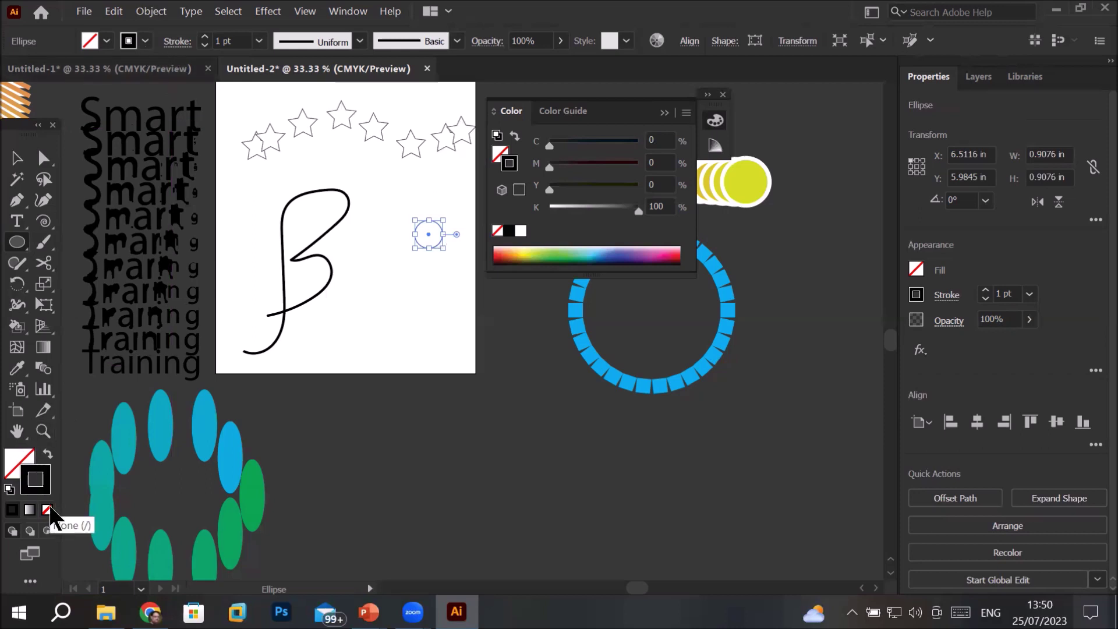
left_click(47, 510)
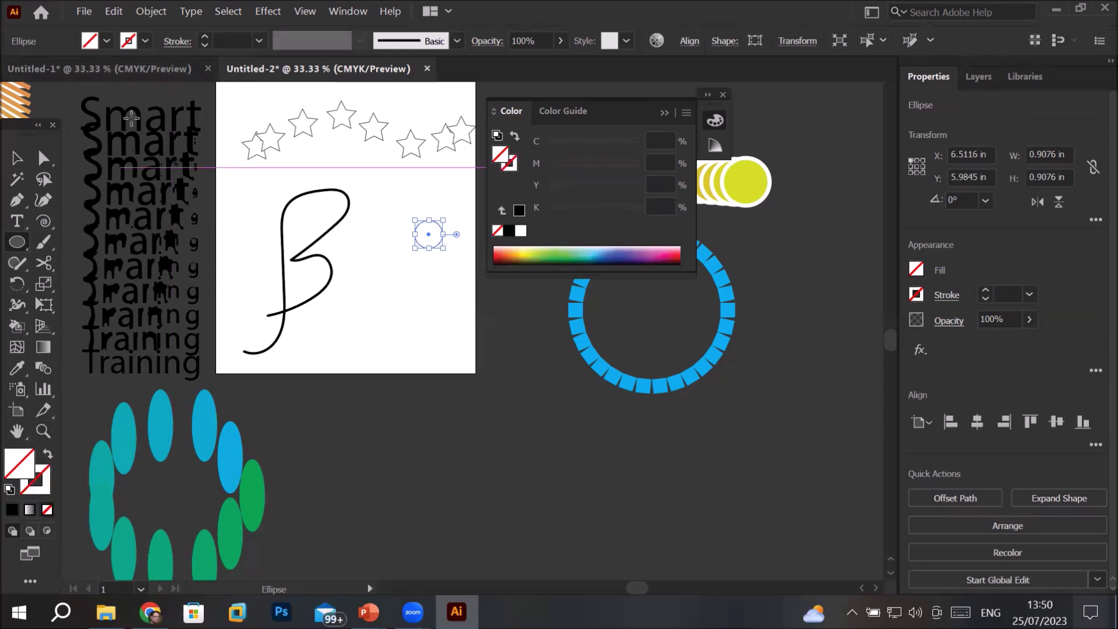
left_click(107, 42)
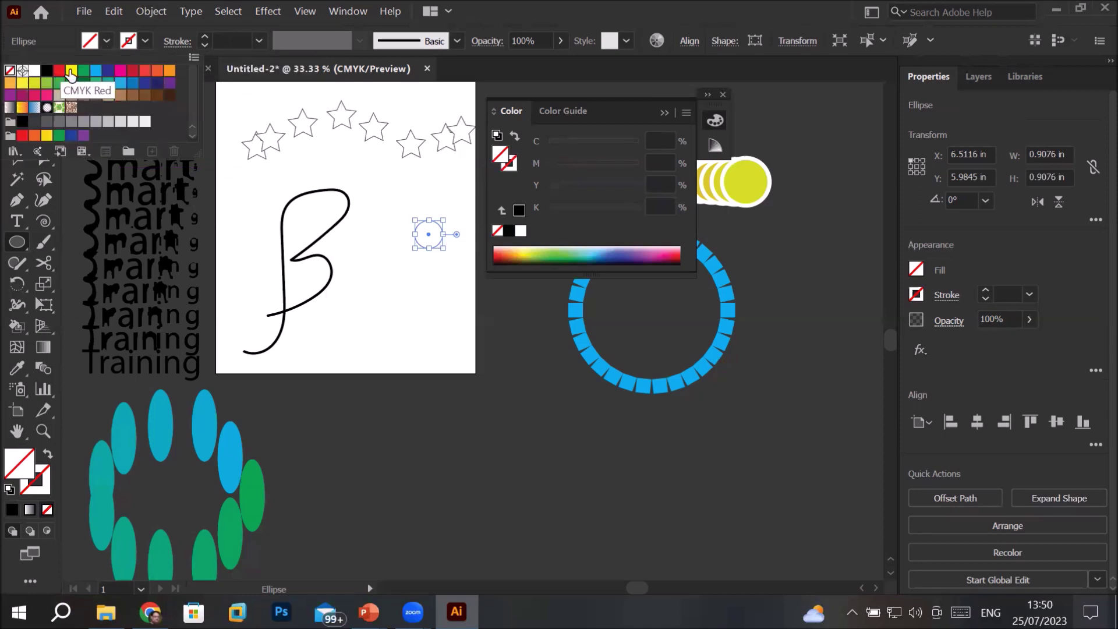
left_click(71, 71)
left_click(20, 464)
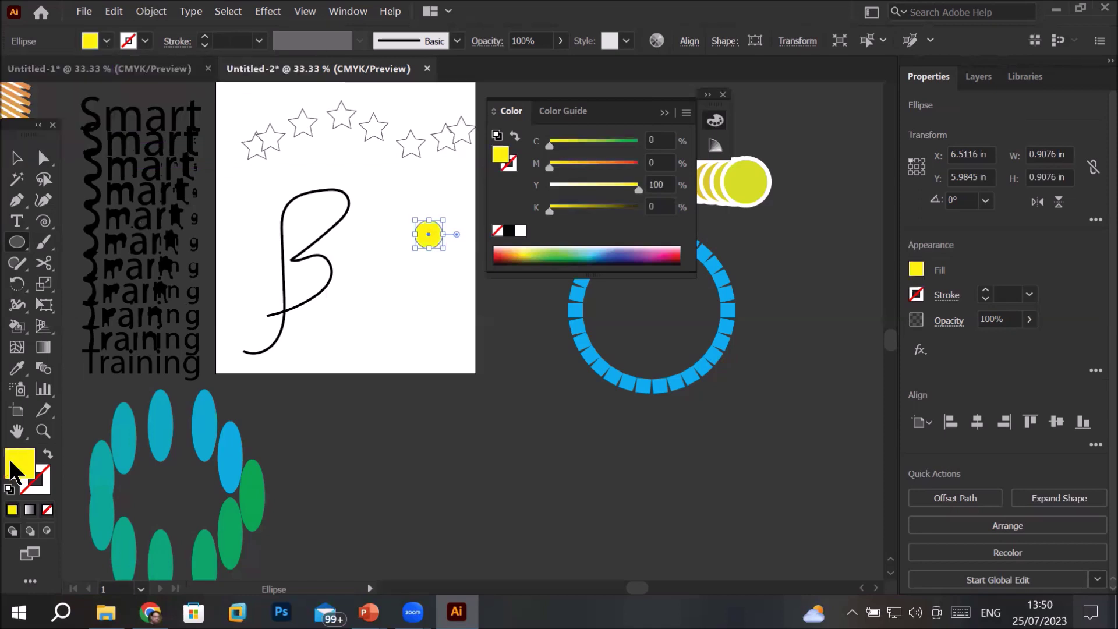
Duplicate the yellow circle straight down near the artboard's lower edge and make a blend between the two circles
left_click(21, 159)
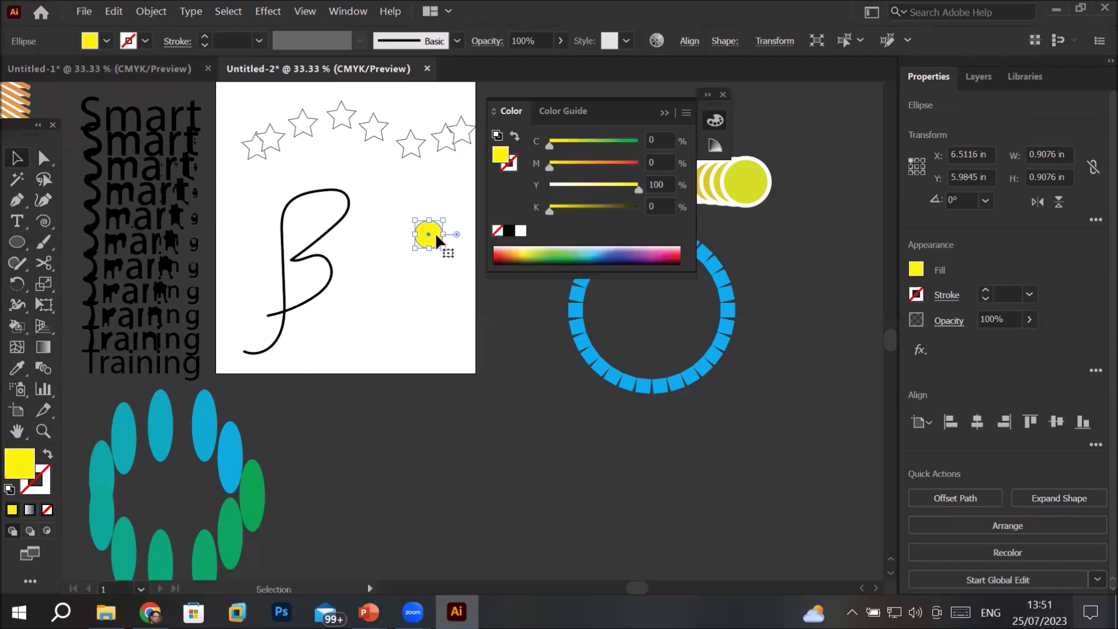
left_click(449, 250)
left_click_drag(432, 241, 431, 350)
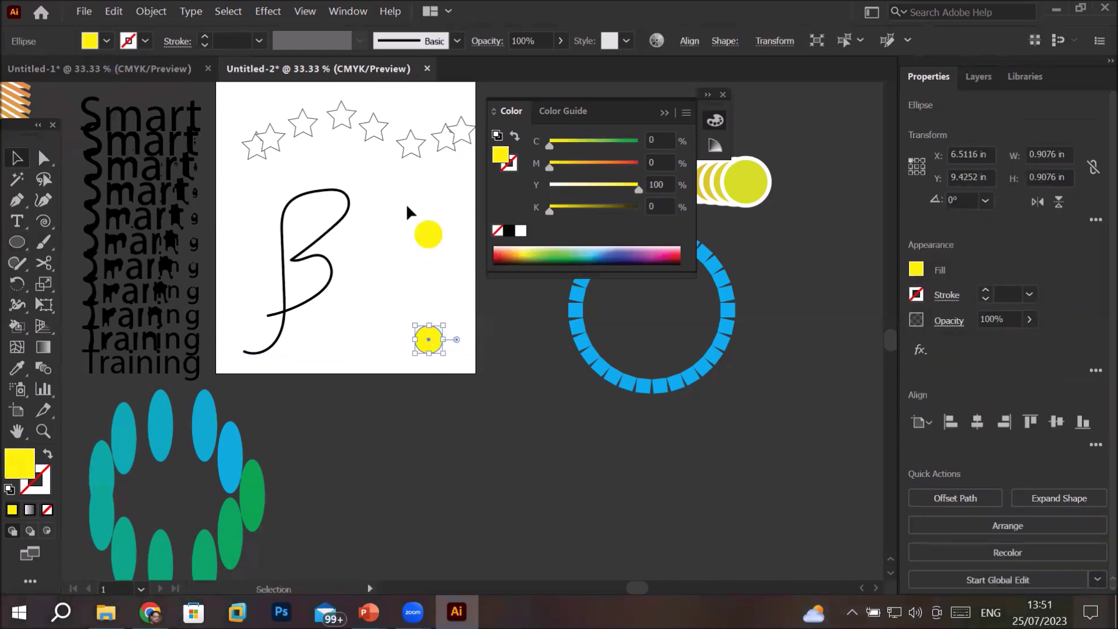
left_click_drag(374, 212, 474, 381)
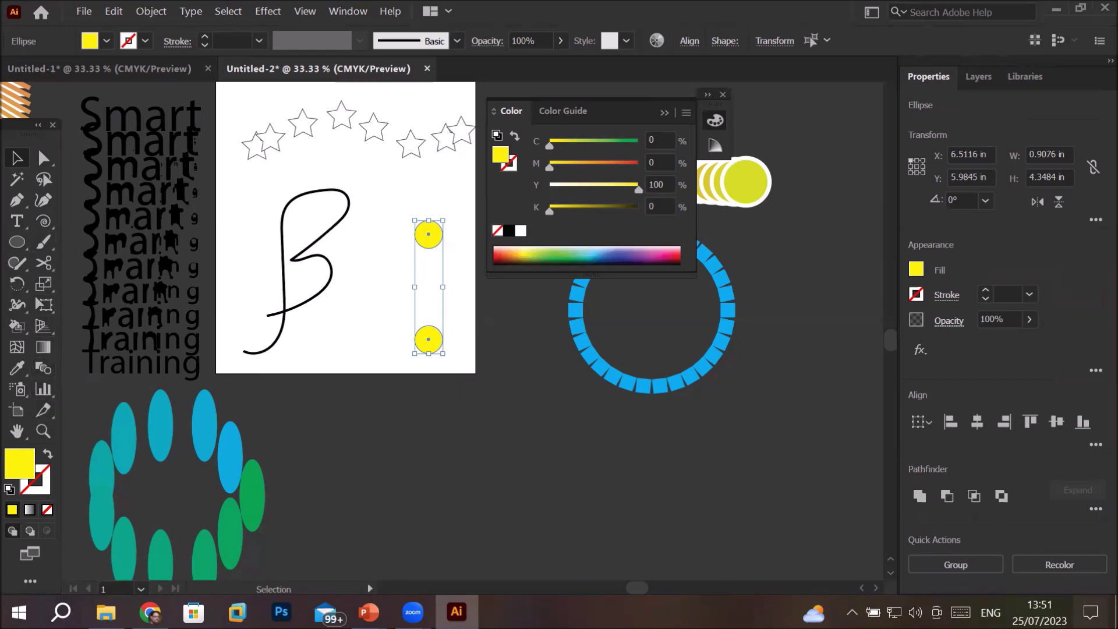
key("ctrl+alt+b")
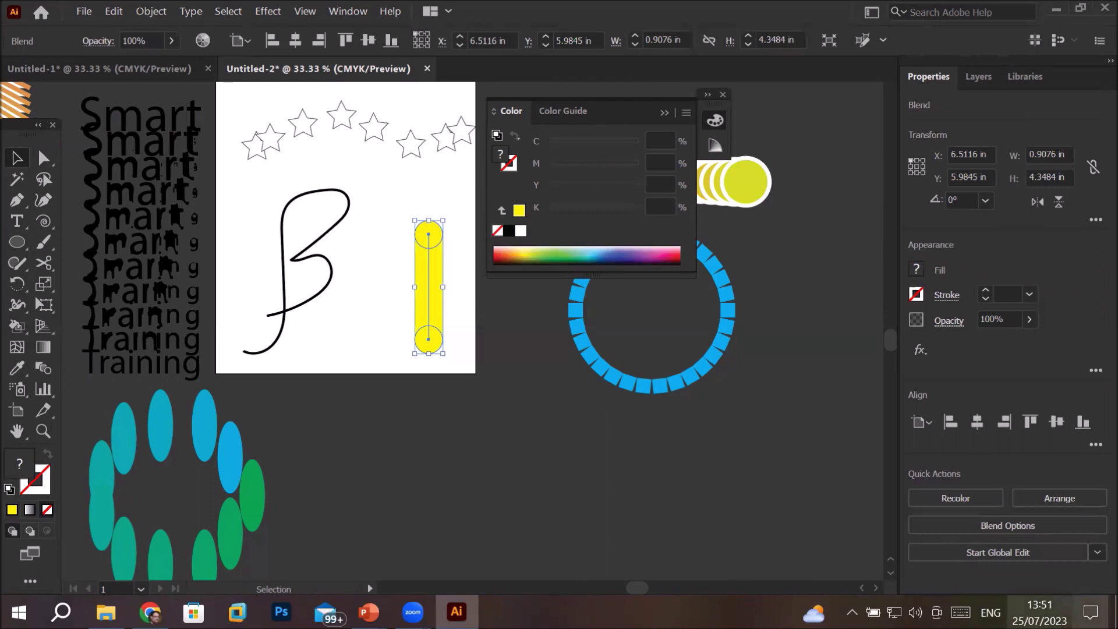
Recolor only the lower end circle of the yellow blend to red
left_click(352, 331)
left_click(426, 349)
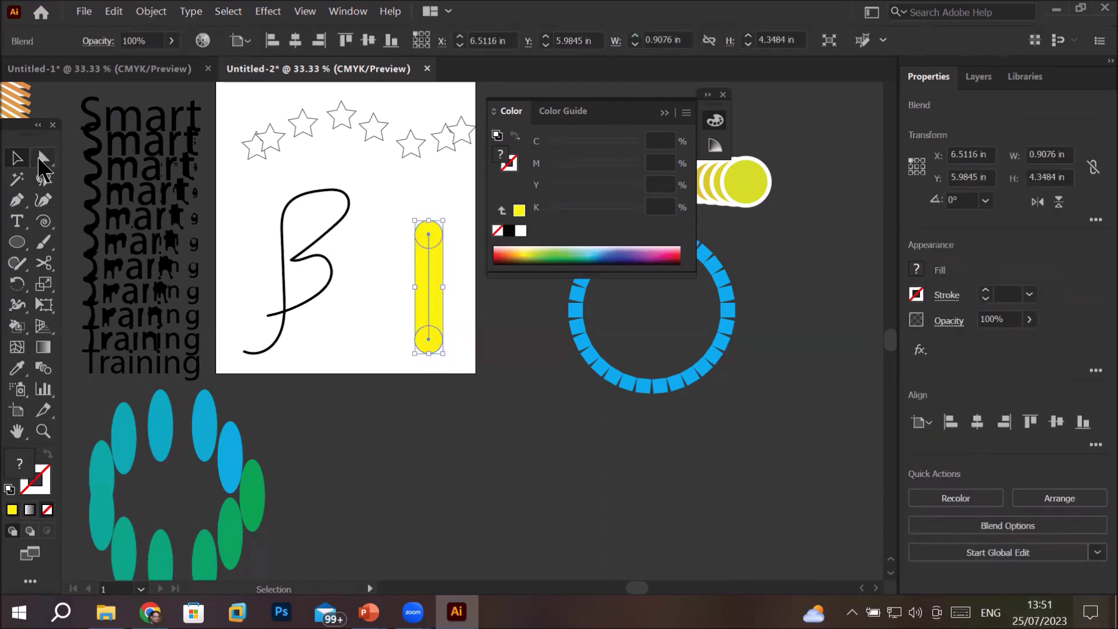
left_click(44, 160)
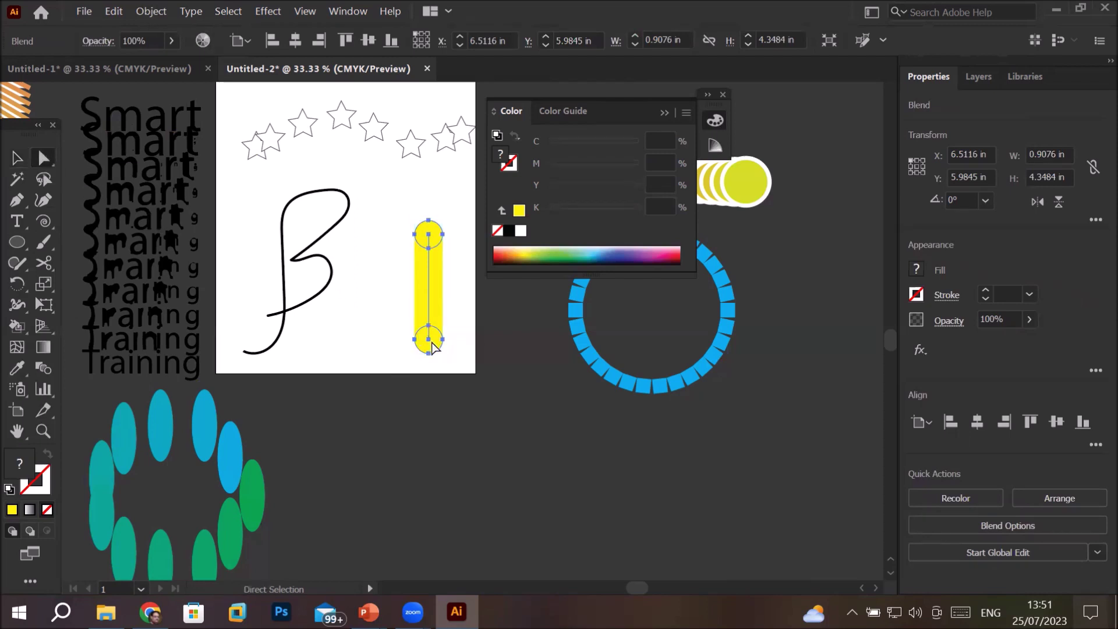
left_click(402, 356)
left_click(421, 348)
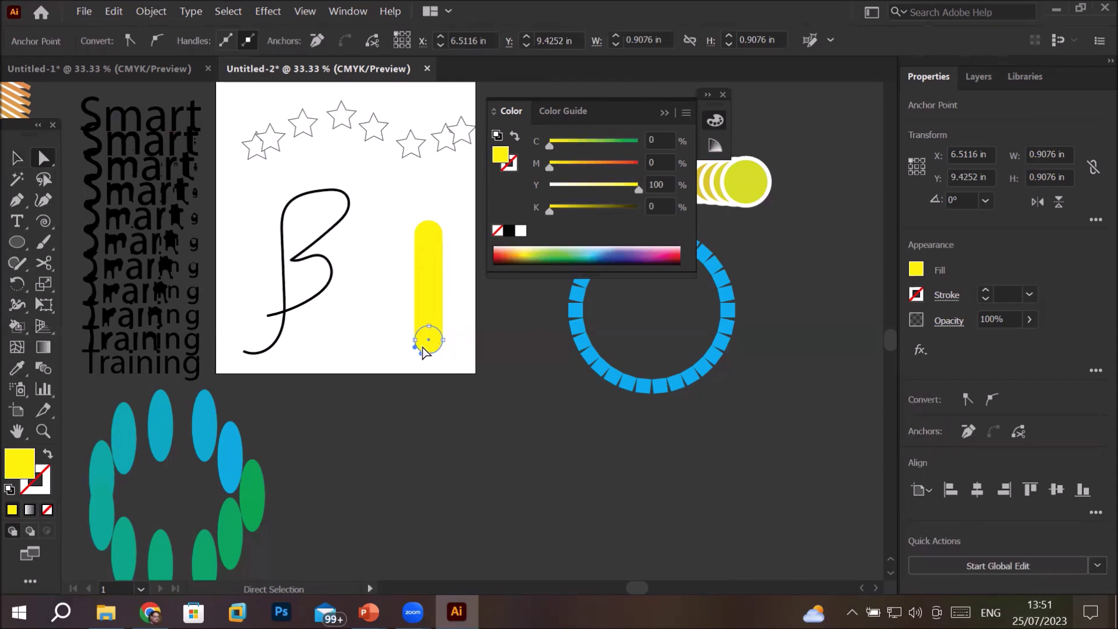
double_click(19, 463)
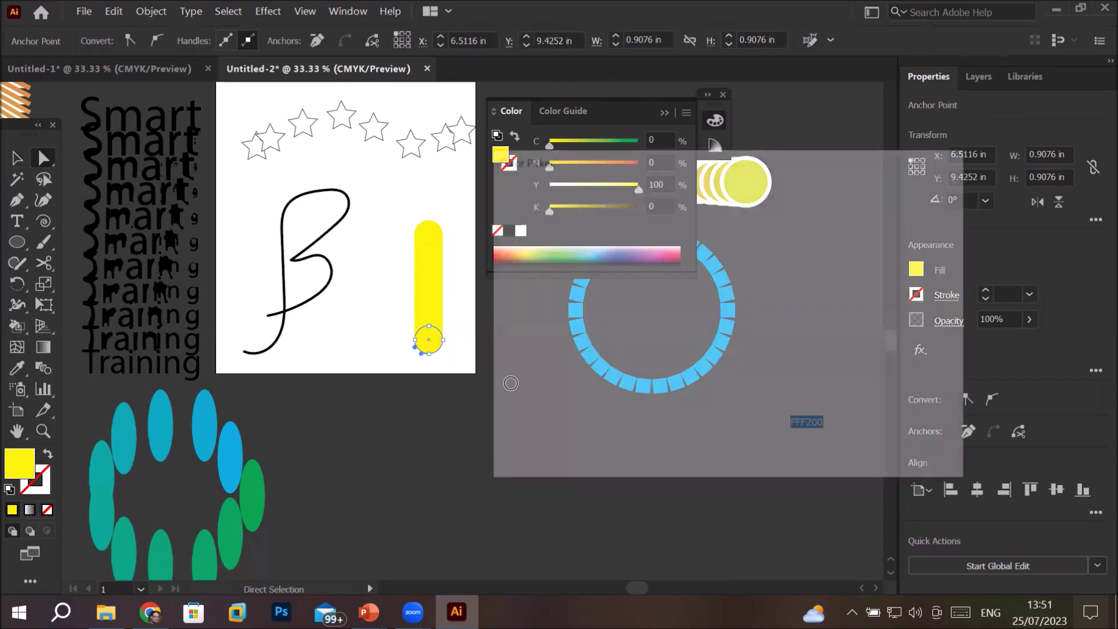
left_click(749, 212)
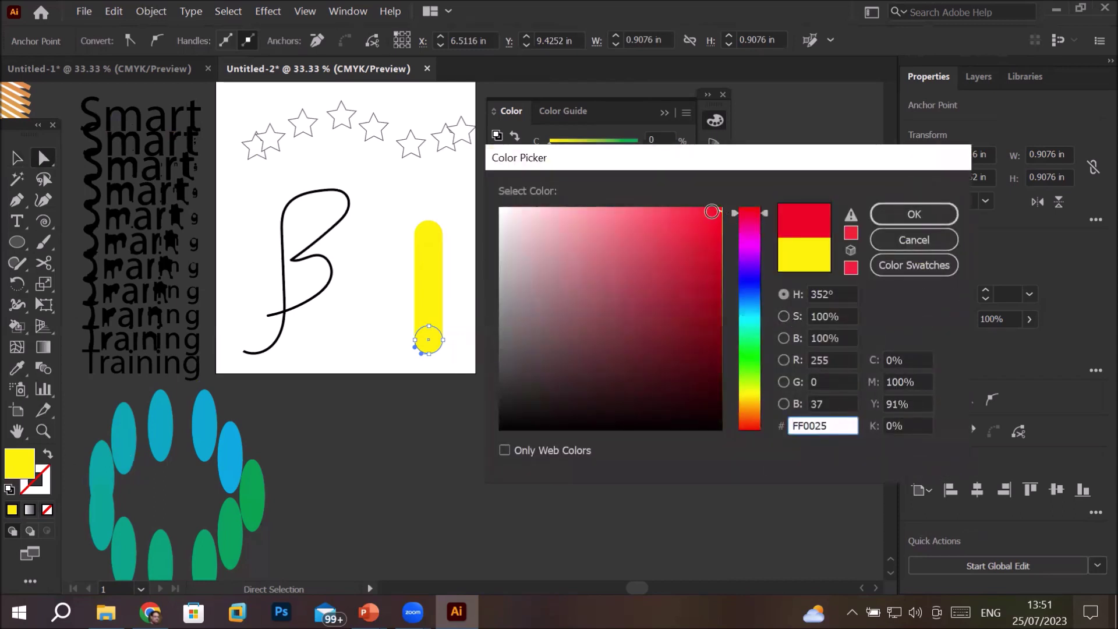
left_click(913, 215)
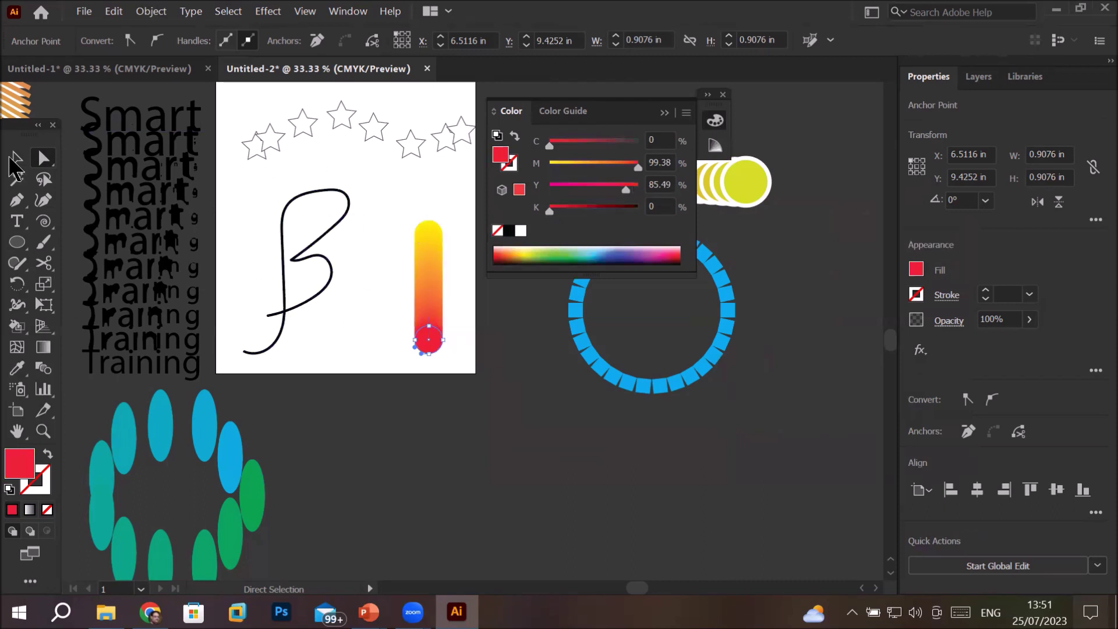
left_click(14, 158)
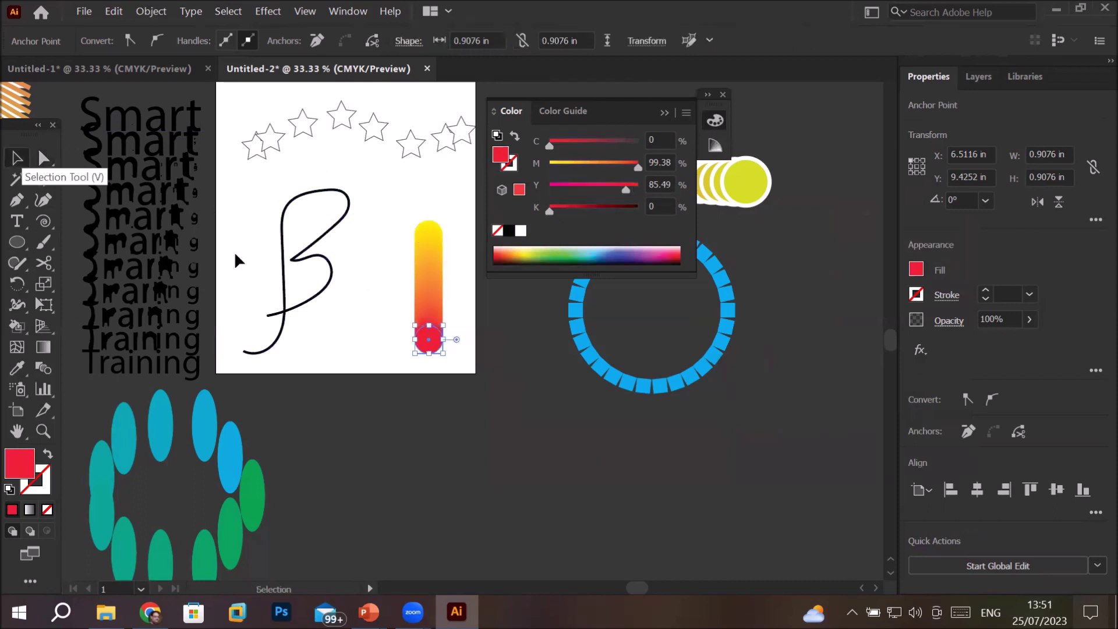
left_click(430, 297)
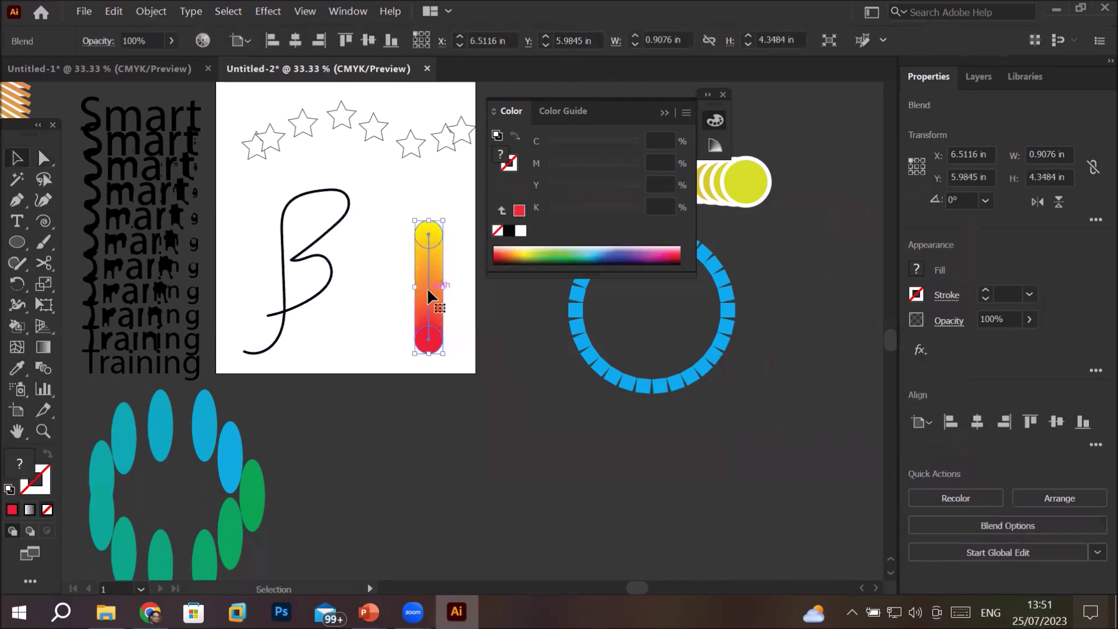
left_click(151, 11)
key("Escape")
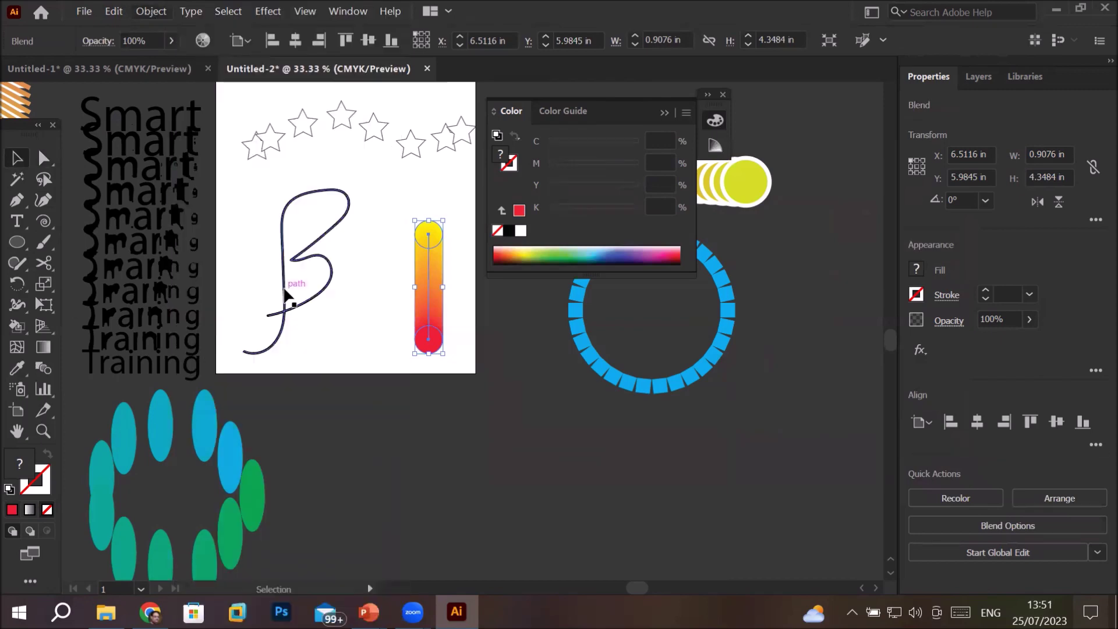
Replace the spine of the yellow-to-red circle blend with the painted letter B path, leaving nothing selected
left_click(285, 289)
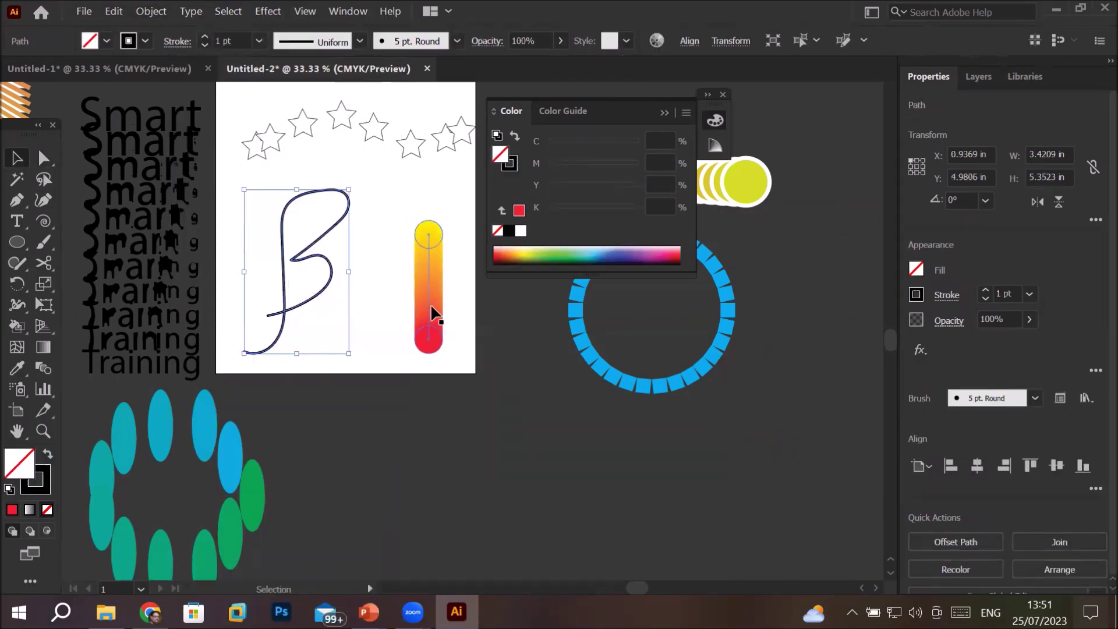
left_click(431, 303, "shift")
left_click(142, 15)
left_click(142, 14)
left_click(141, 13)
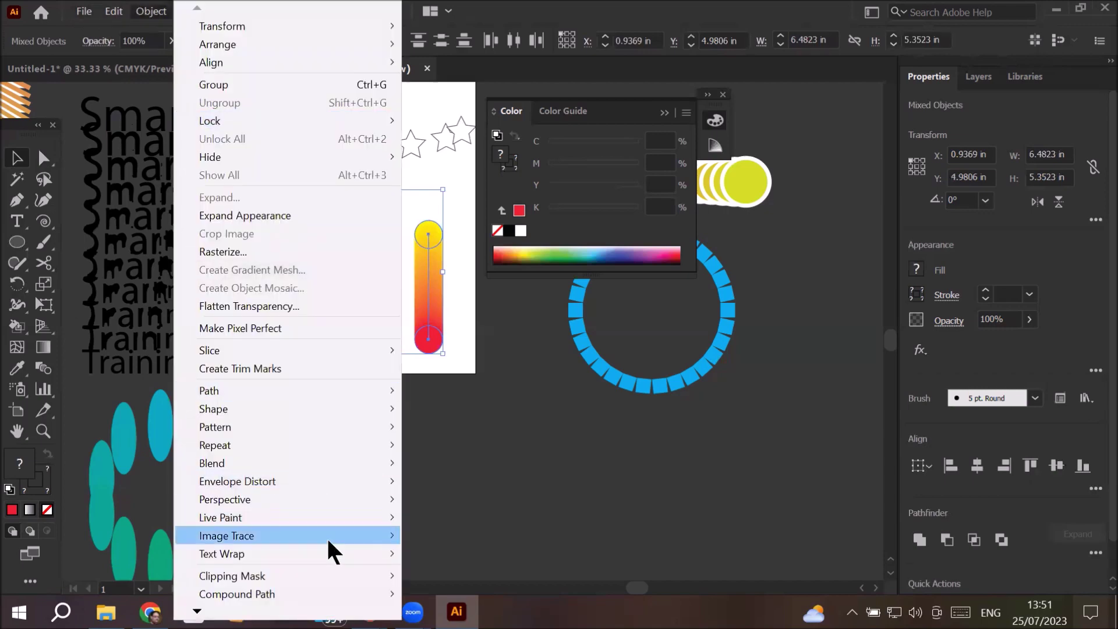
mouse_move(328, 537)
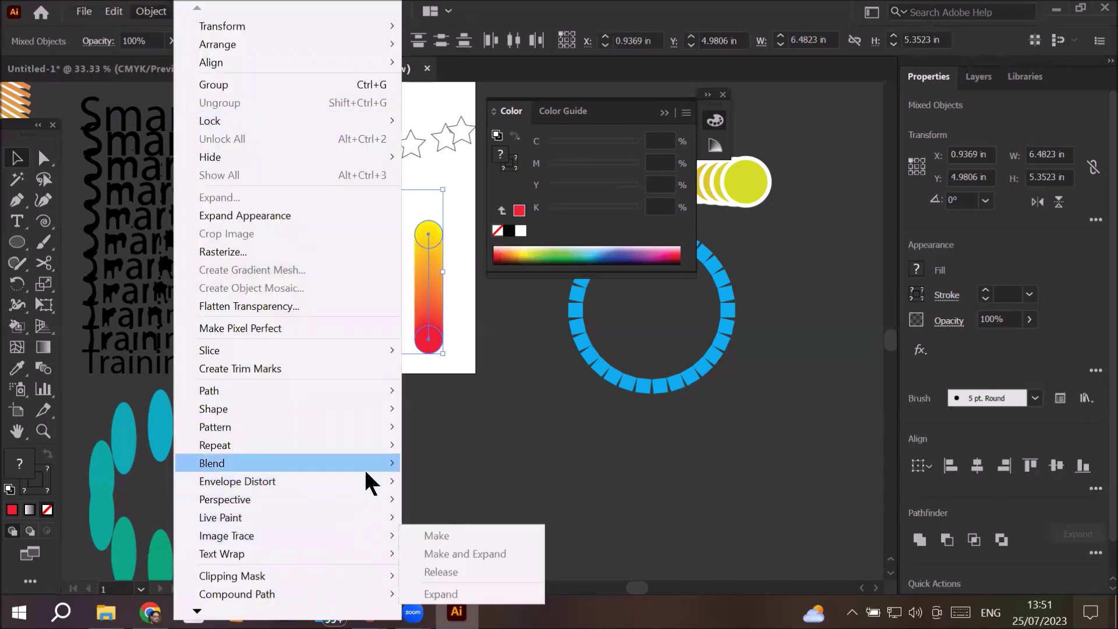
mouse_move(371, 461)
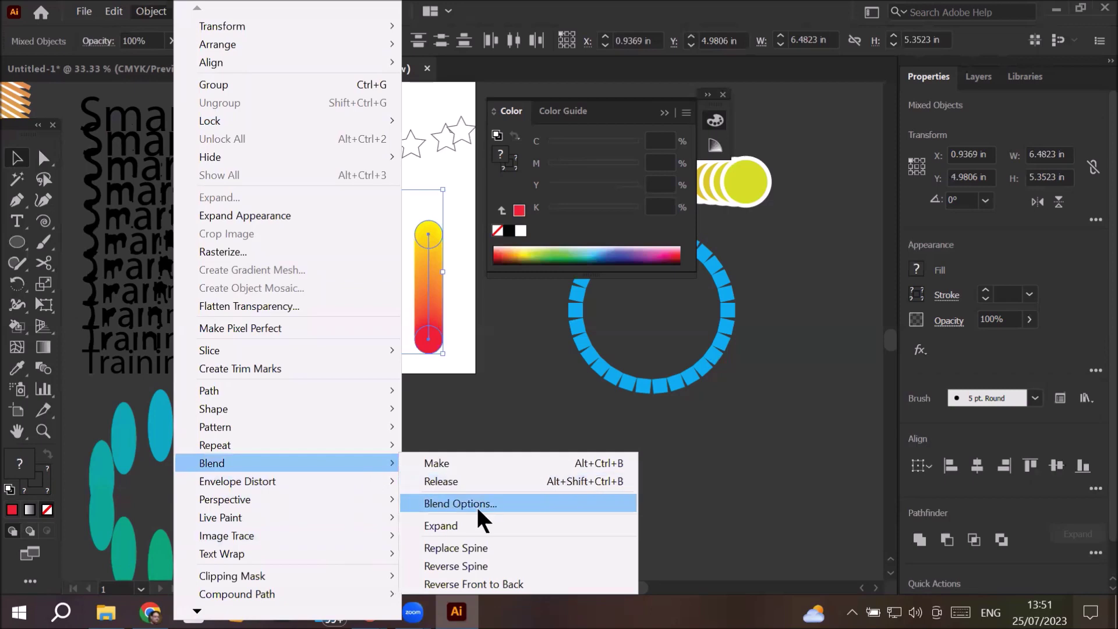
left_click(476, 546)
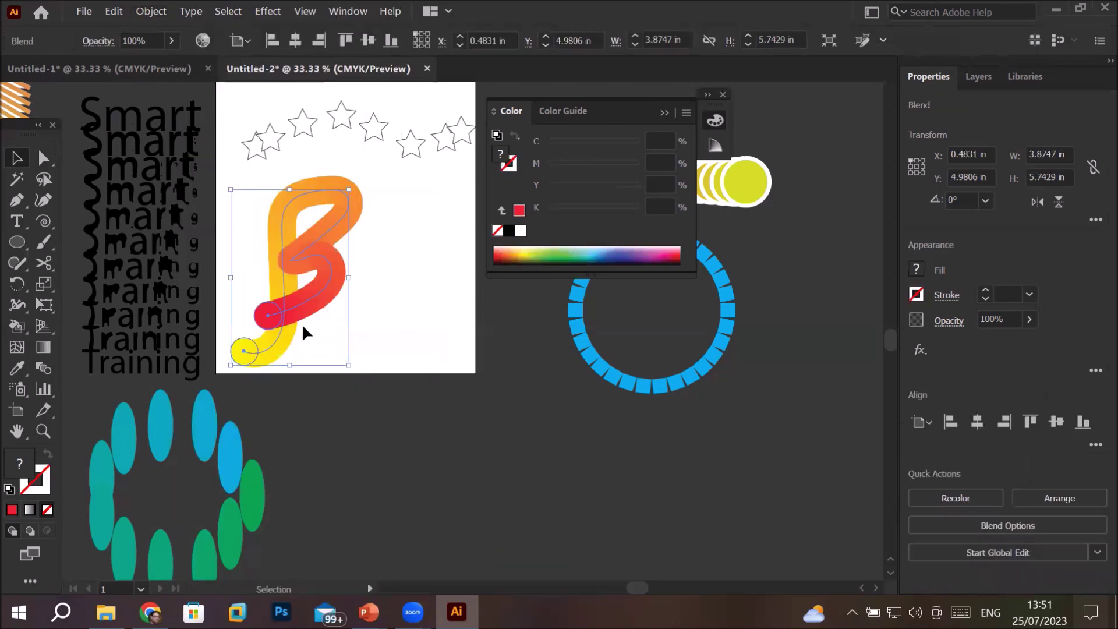
left_click(459, 293)
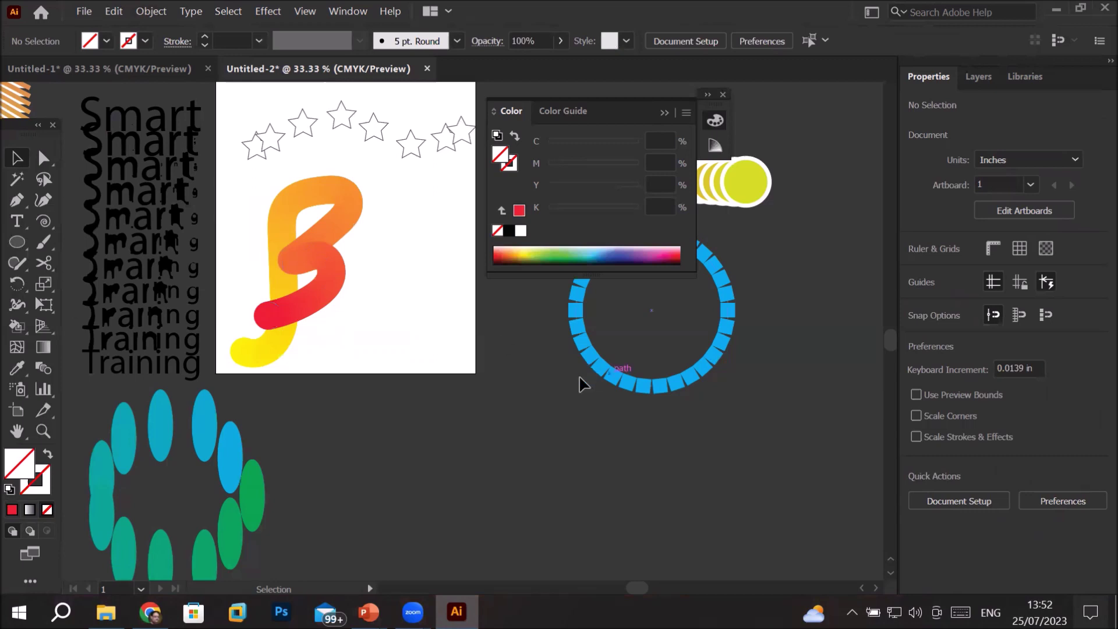
Change the letter B blend's spacing to Specified Steps and gradually lower the step count to 16, with preview on
left_click(318, 248)
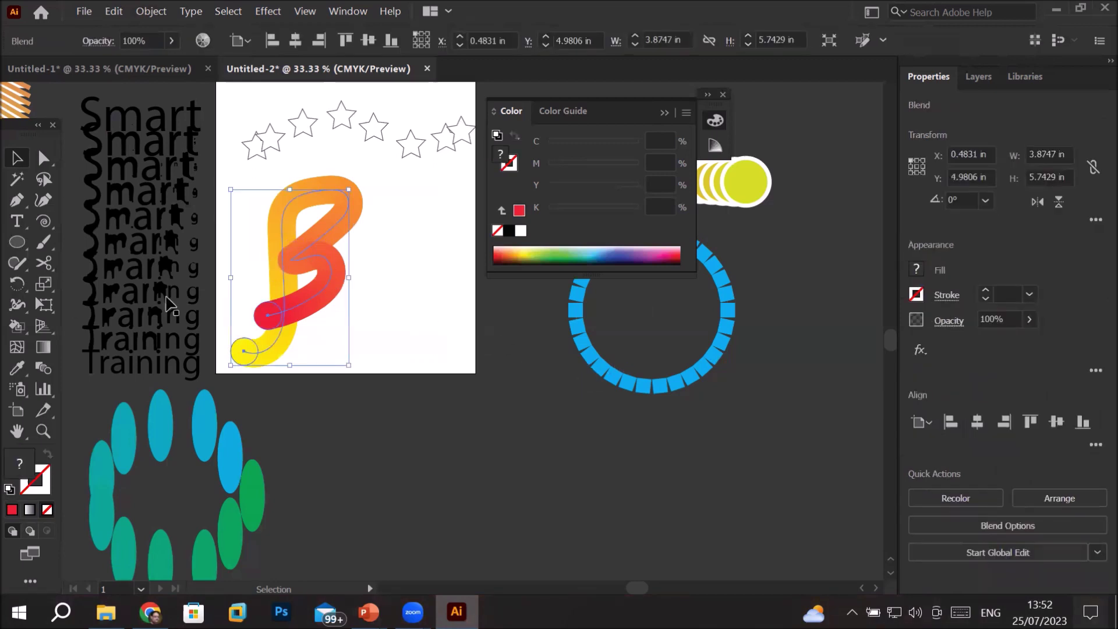
double_click(42, 366)
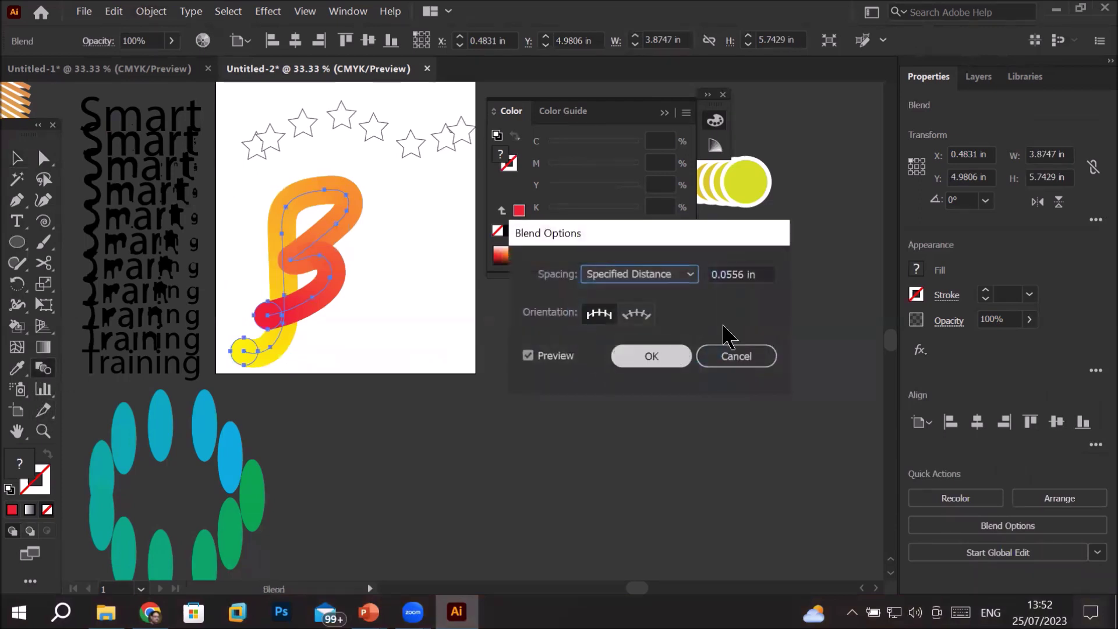
left_click(643, 278)
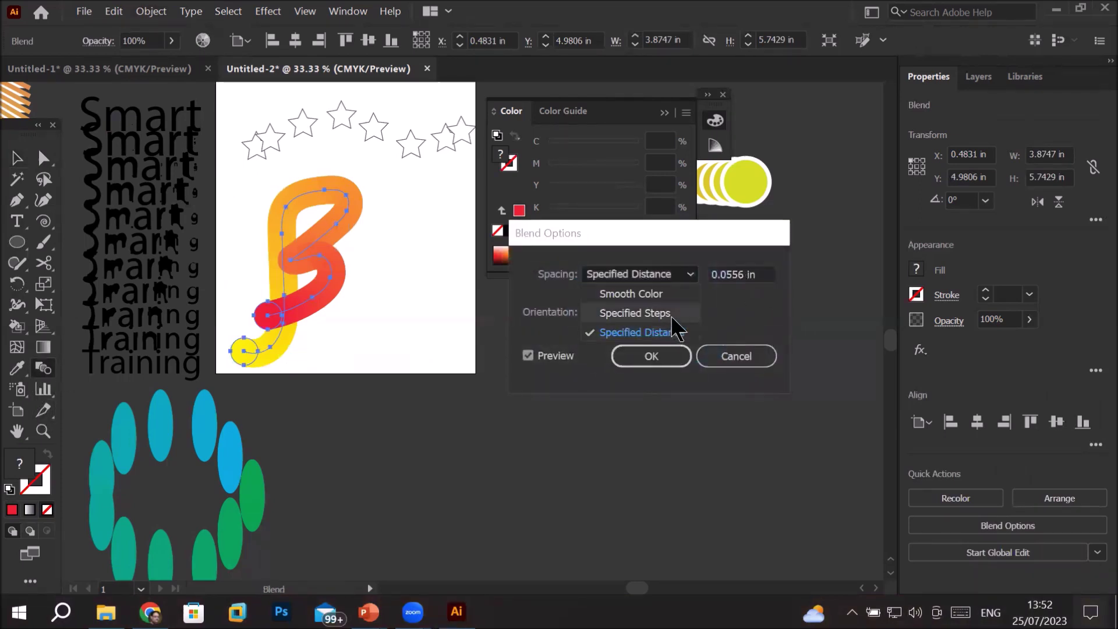
left_click(670, 315)
type("272")
key("Down")
key("Down")
key("Down")
key("Down")
key("Down")
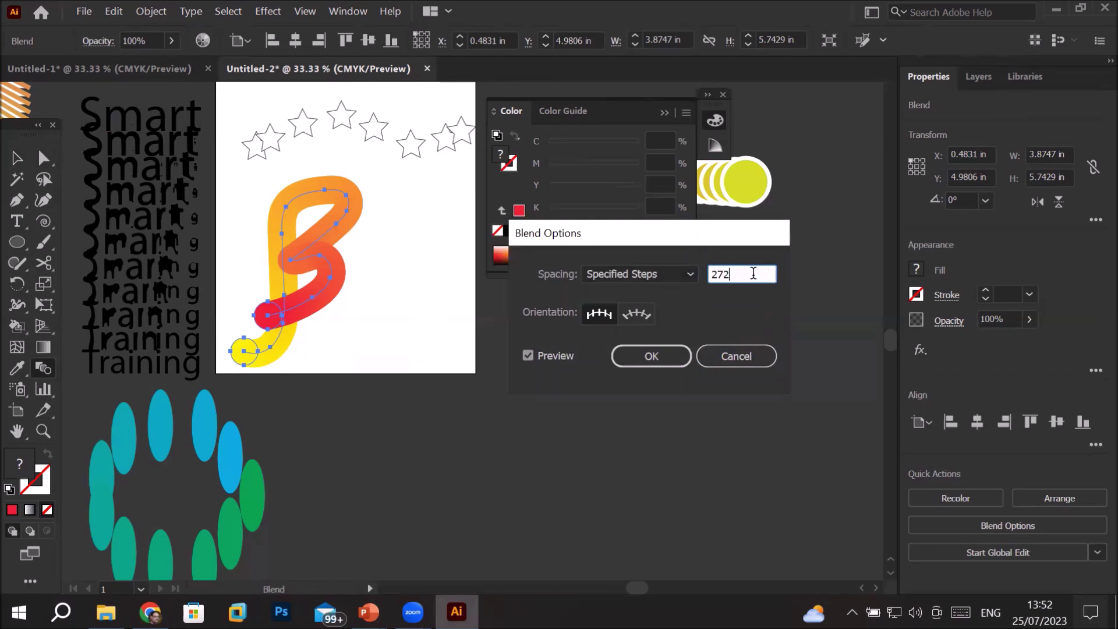
key("Down")
key("Down")
key("Down")
key("Down")
key("Down")
key("Down")
key("Down")
key("Down")
key("Down")
key("Down")
key("Down")
key("Down")
key("Down")
key("Down")
key("Down")
key("Down")
key("Down")
key("Down")
key("Down")
key("Down")
key("Down")
key("Down")
key("Down")
key("Down")
key("Down")
key("Down")
key("Down")
key("Down")
key("Down")
key("Down")
key("Down")
key("Down")
key("Down")
key("Down")
key("Down")
key("Down")
key("Down")
key("Down")
key("Down")
key("Down")
key("Down")
key("Down")
key("Down")
key("Down")
key("Down")
key("Down")
key("Down")
key("Down")
key("Down")
key("Down")
key("Down")
key("Down")
key("Down")
key("Down")
key("Down")
key("Down")
key("Down")
key("Down")
key("Down")
key("Down")
key("Down")
key("Down")
key("Down")
key("Down")
key("Down")
key("Down")
key("Down")
key("Down")
key("Down")
key("Down")
key("Down")
key("Down")
key("Down")
key("Down")
key("Down")
key("Down")
key("Down")
key("Down")
key("Down")
key("Down")
key("Down")
key("Down")
key("Down")
key("Down")
key("Down")
key("Down")
key("Down")
key("Down")
key("Down")
key("Down")
key("Down")
key("Down")
key("Down")
key("Down")
key("Down")
key("Down")
key("Down")
key("Down")
key("Down")
key("Down")
key("Down")
key("Down")
key("Down")
key("Down")
key("Down")
key("Down")
key("Down")
key("Down")
key("Down")
key("Down")
key("Down")
key("Down")
key("Down")
key("Down")
key("Down")
key("Down")
key("Down")
key("Down")
key("Down")
key("Down")
key("Down")
key("Down")
key("Down")
key("Down")
key("Down")
key("Down")
key("Down")
key("Down")
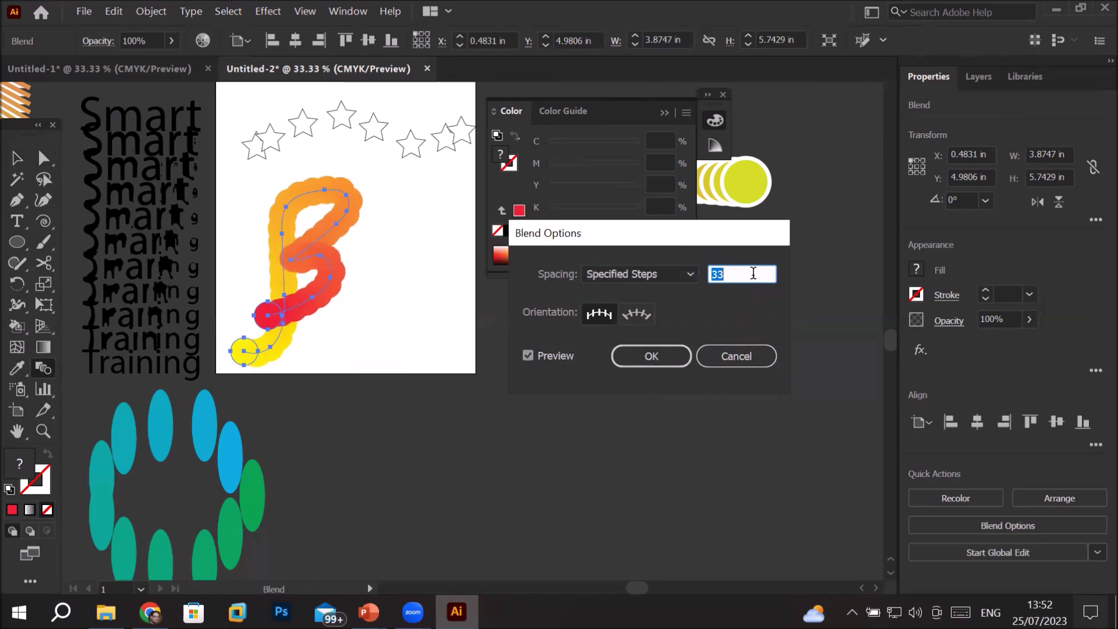
key("Down")
key("Down")
key("Down")
key("Down")
key("Down")
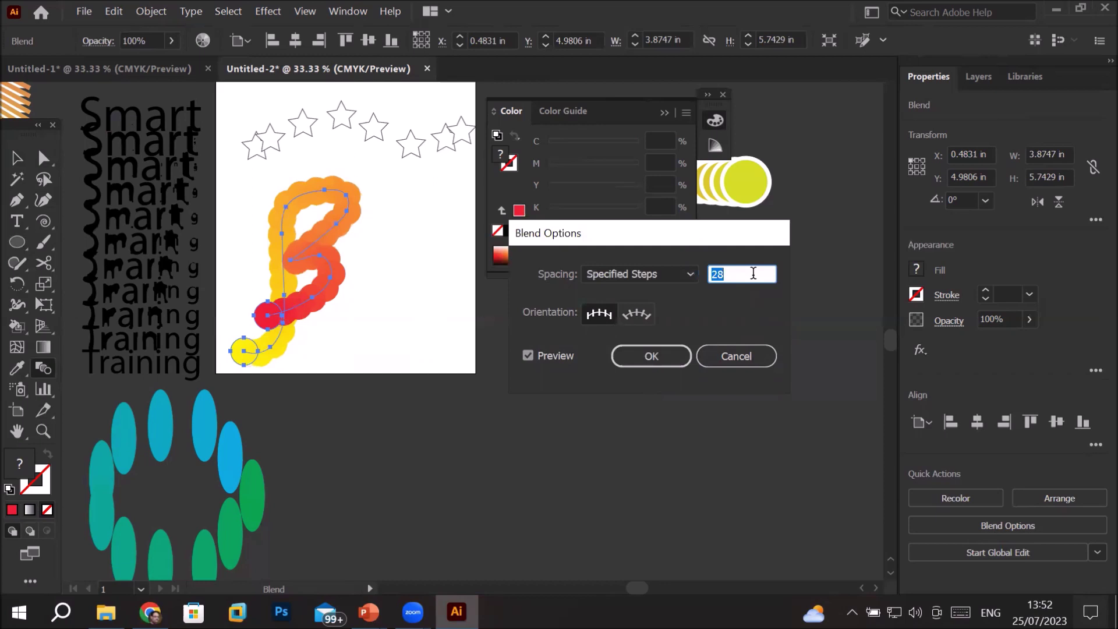
key("Down")
key("Down")
key("Down")
key("Down")
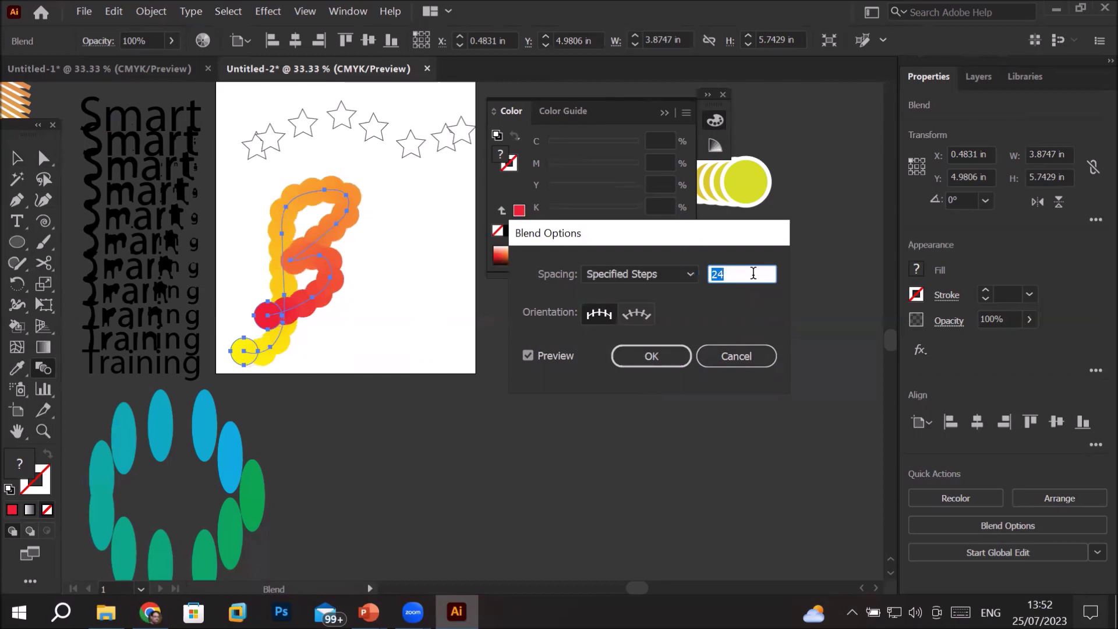
key("Down")
key("Down")
key("Down")
key("Down")
key("Down")
key("Down")
key("Down")
key("Down")
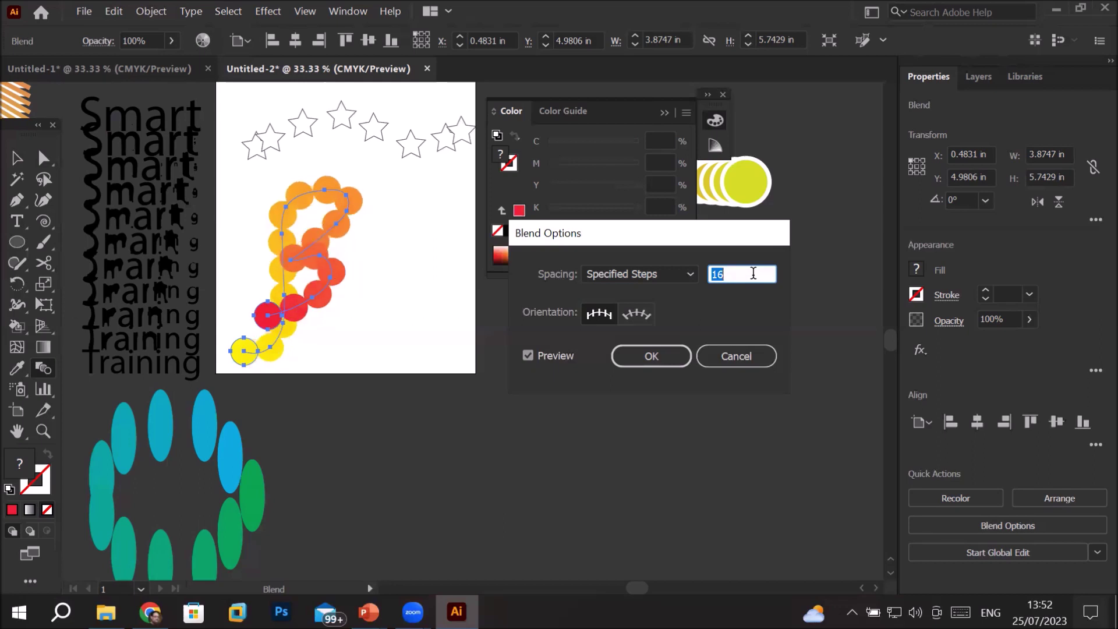
Gradually lower the letter B blend's specified steps to 1, with preview on
key("Down")
key("Down")
key("Down")
key("Down")
key("Down")
key("Down")
key("Down")
key("Down")
key("Down")
key("Down")
key("Down")
key("Down")
key("Down")
key("Down")
key("Down")
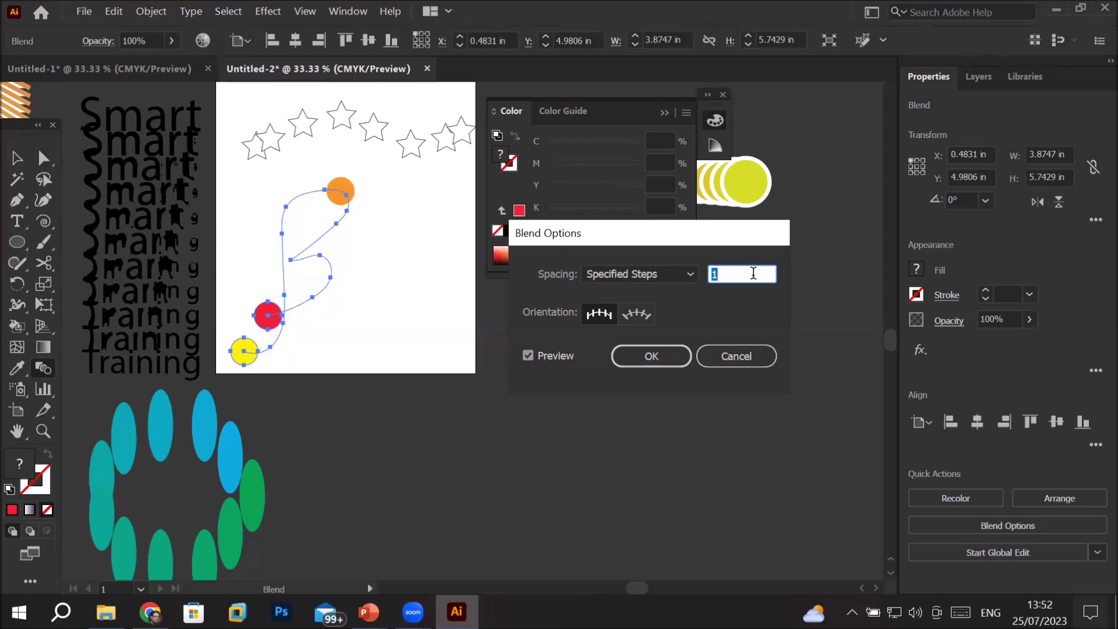
Gradually raise the letter B blend's specified steps to 59 and apply the blend options
key("Up")
key("Up")
key("Up")
key("Up")
key("Up")
key("Up")
key("Up")
key("Up")
key("Up")
key("Up")
key("Up")
key("Up")
key("Up")
key("Up")
key("Up")
key("Up")
key("Up")
key("Up")
key("Up")
key("Up")
key("Up")
key("Up")
key("Up")
key("Up")
key("Up")
key("Up")
key("Up")
key("Up")
key("Up")
key("Up")
key("Up")
key("Up")
key("Up")
key("Up")
key("Up")
key("Up")
key("Up")
key("Up")
key("Up")
key("Up")
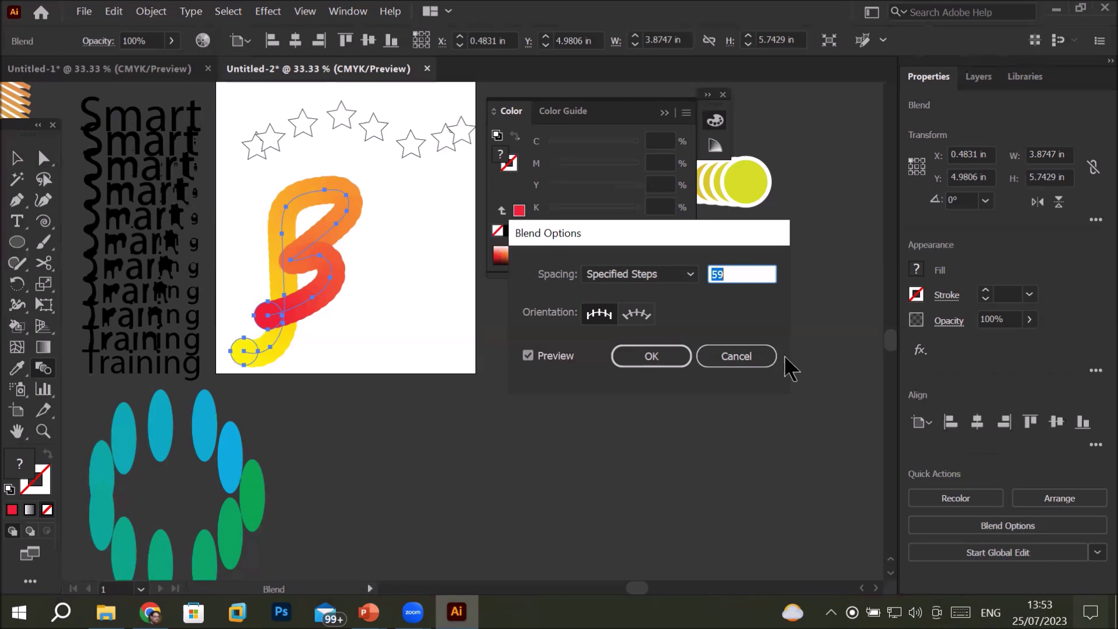
left_click(670, 352)
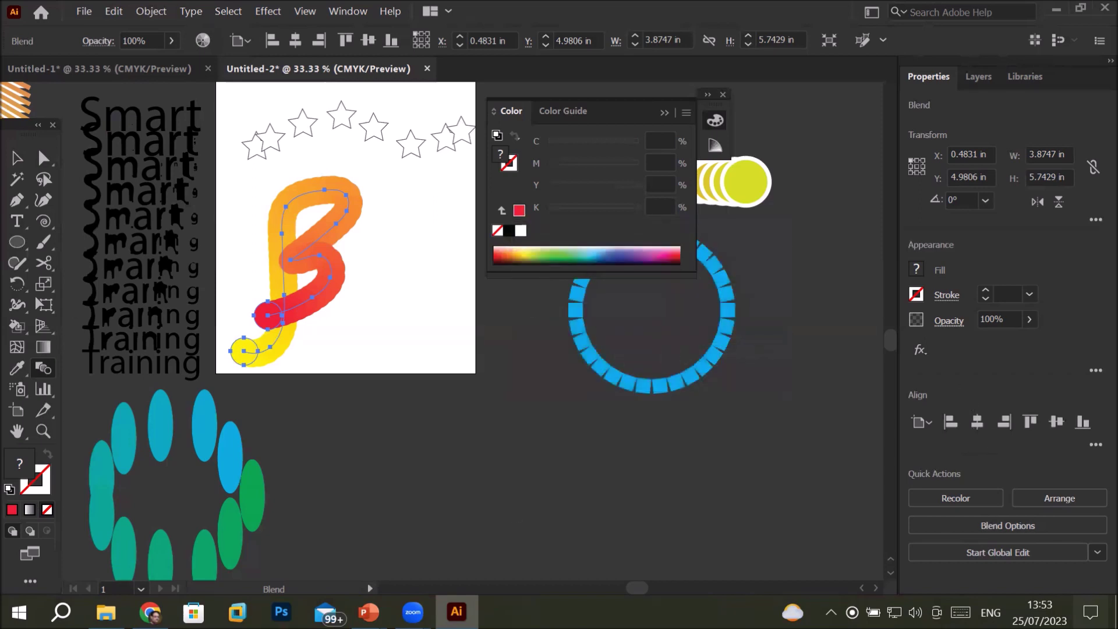
Switch to the PowerPoint presentation "2- Adv. Illustrator.pptx" to view the slide about blended objects
mouse_move(368, 611)
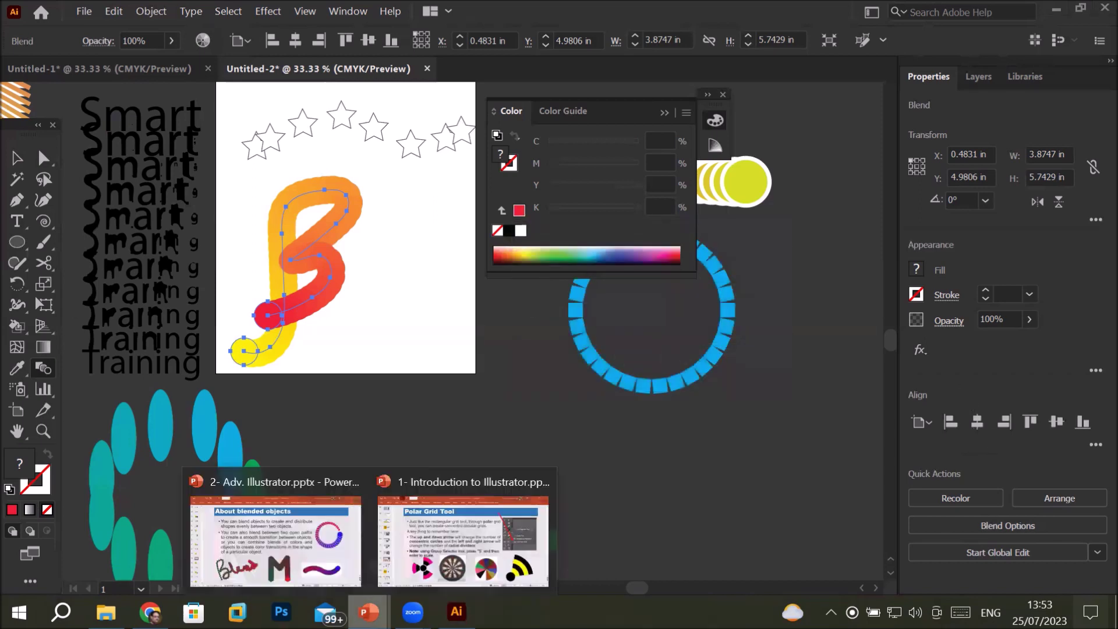
left_click(294, 560)
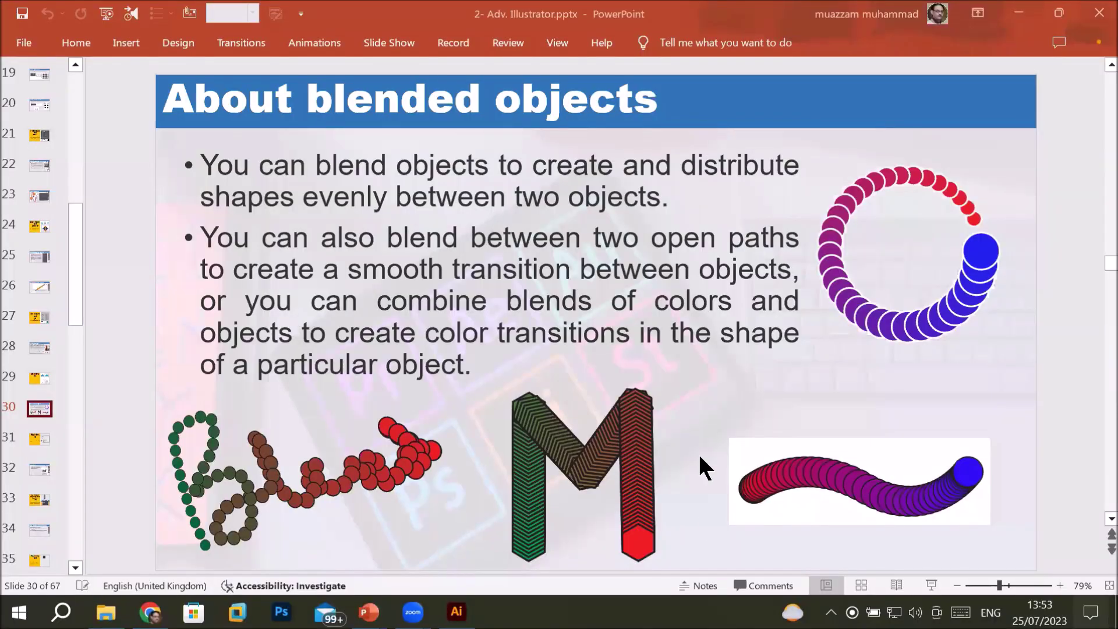